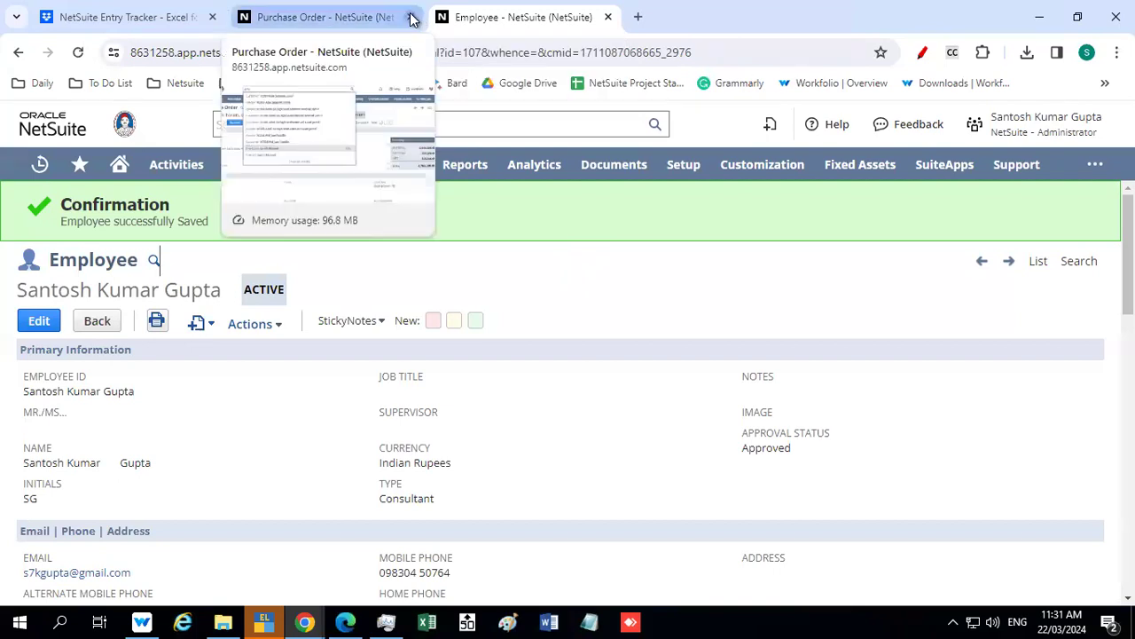
# Move the Employee record tab into its own new browser window
pyautogui.rightClick(362, 23)
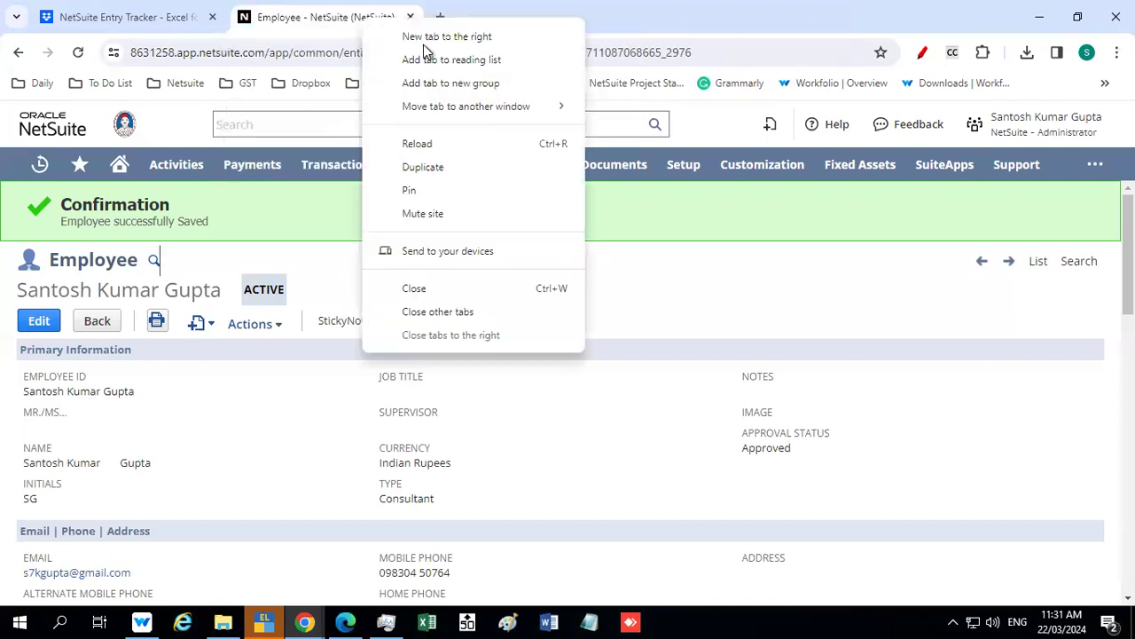
pyautogui.moveTo(577, 100)
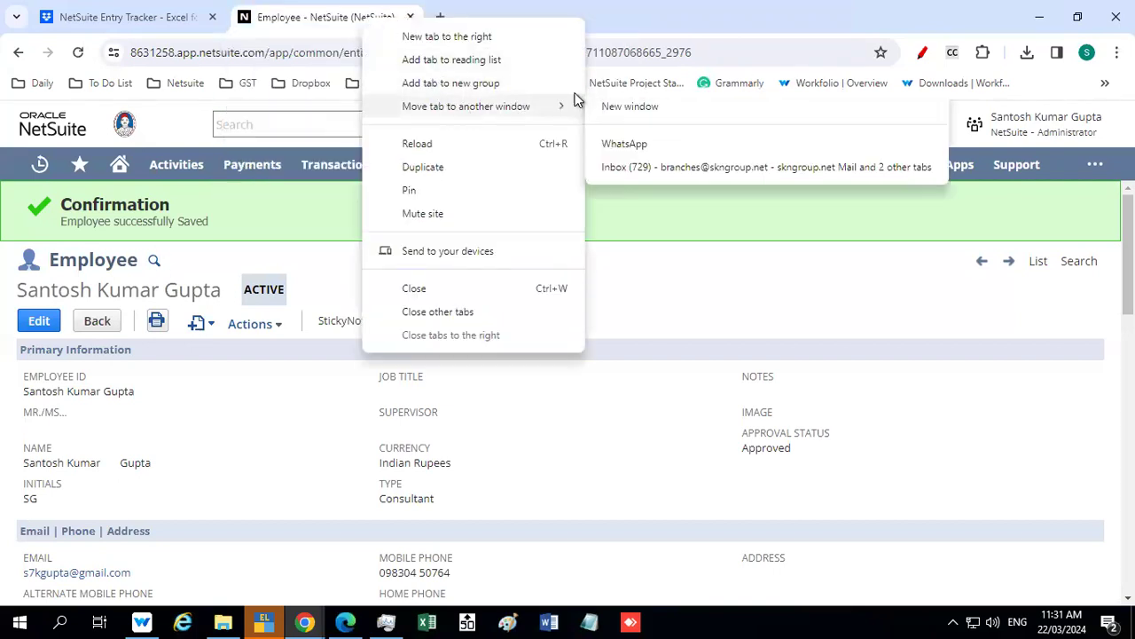
pyautogui.click(625, 106)
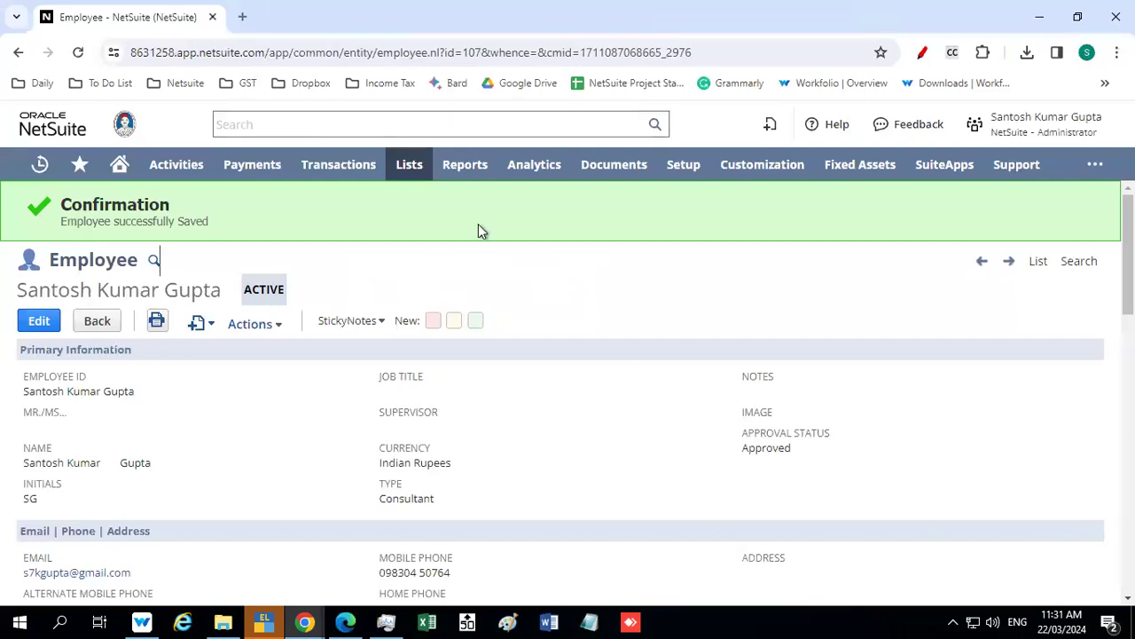
pyautogui.click(264, 621)
pyautogui.press('Escape')
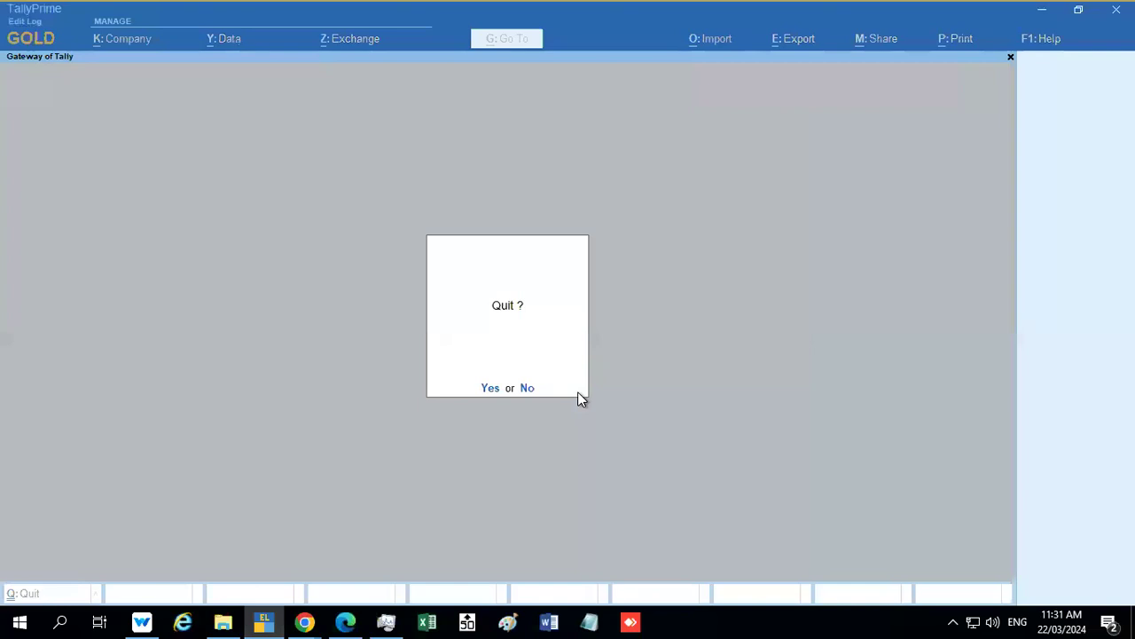
pyautogui.hotkey('alt', 'Tab')
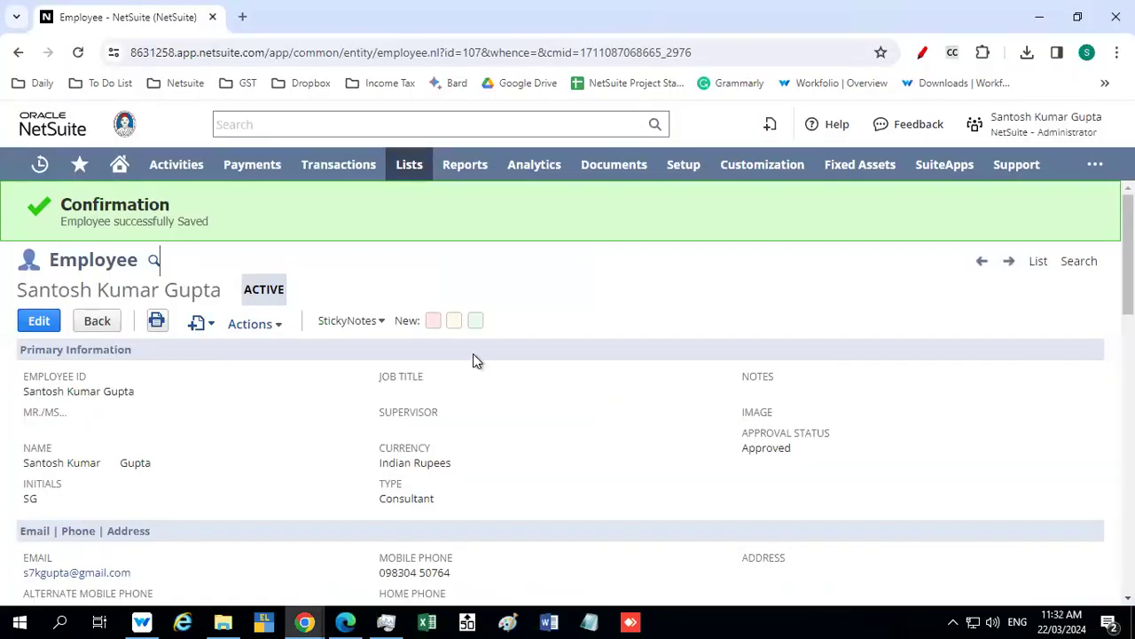
# Log out of NetSuite, log back in with the saved credentials, and close the leftover Suite Learning page
pyautogui.moveTo(1076, 124)
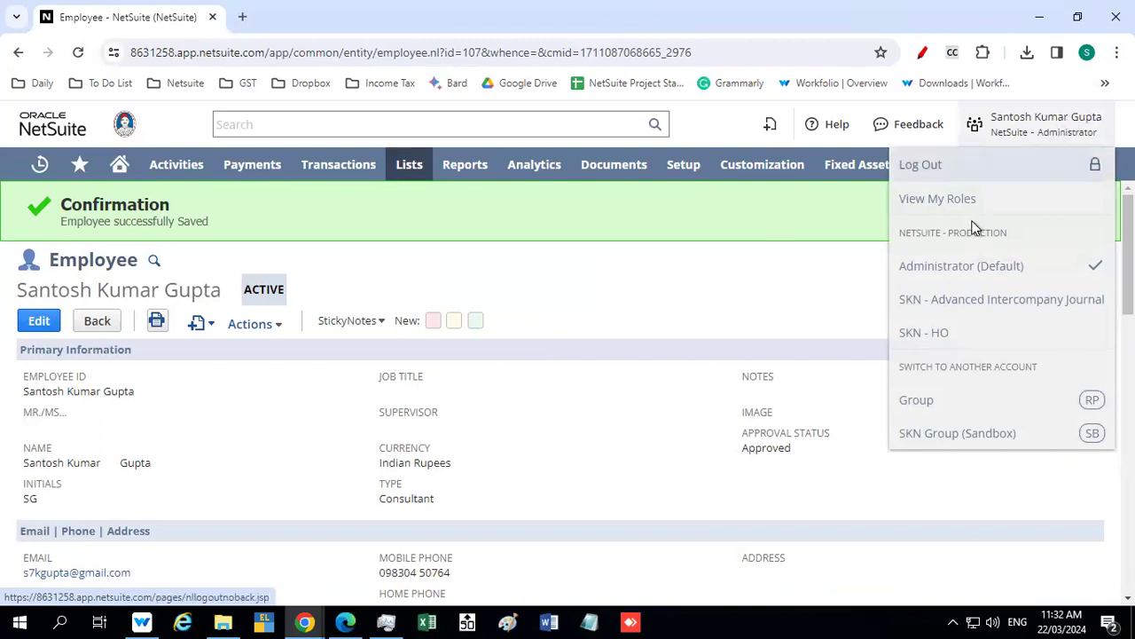
pyautogui.click(923, 165)
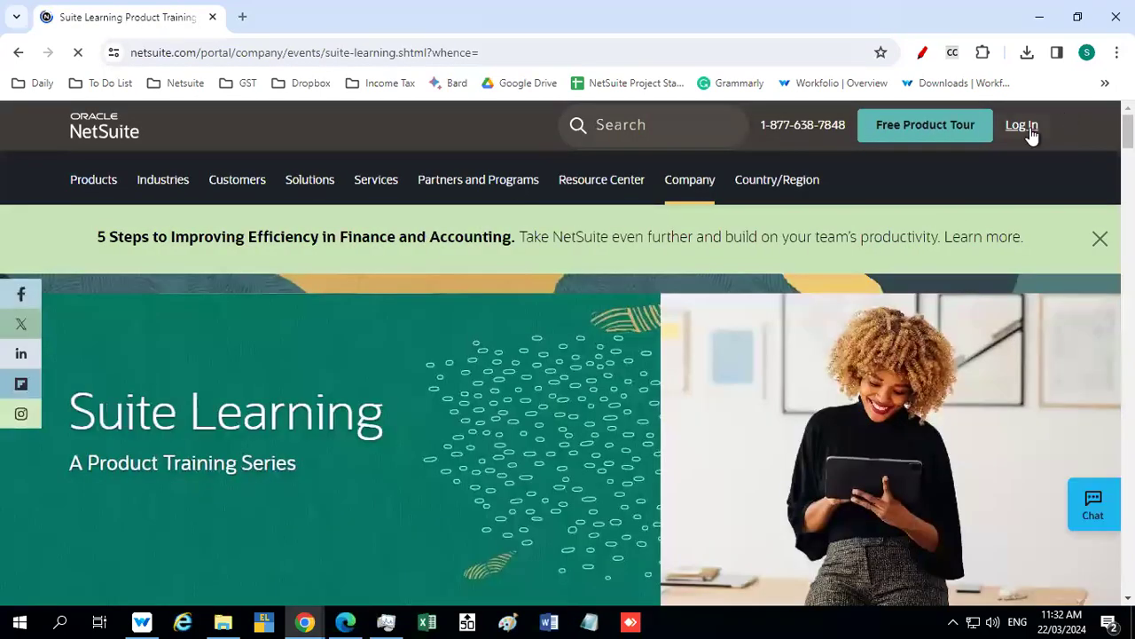
pyautogui.click(1022, 125)
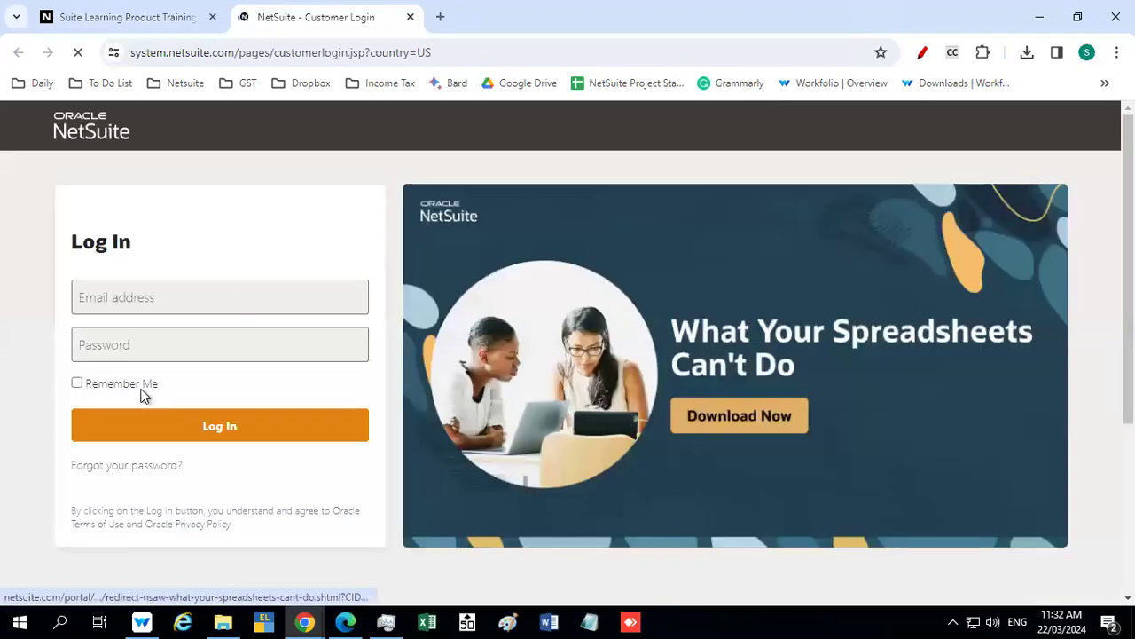
pyautogui.click(192, 432)
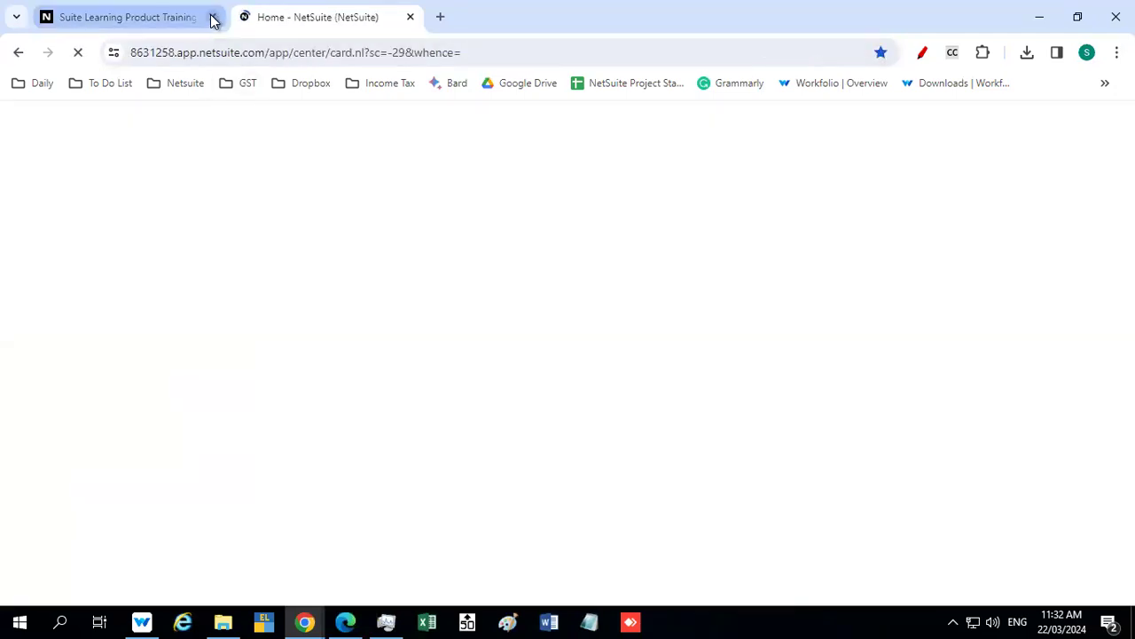
pyautogui.moveTo(1043, 119)
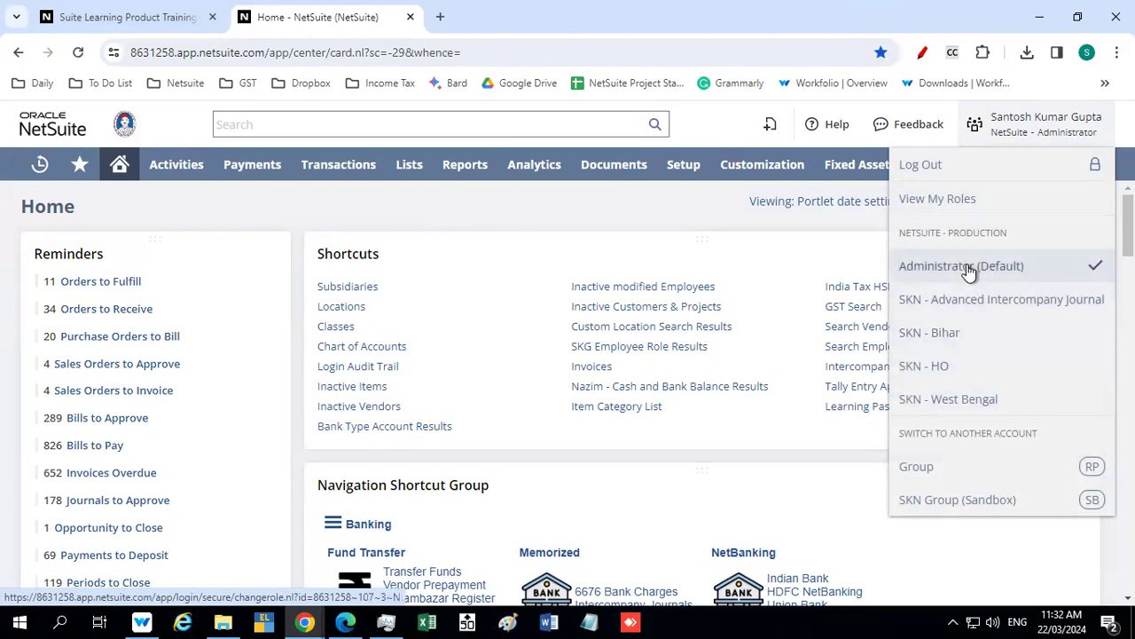
pyautogui.click(212, 17)
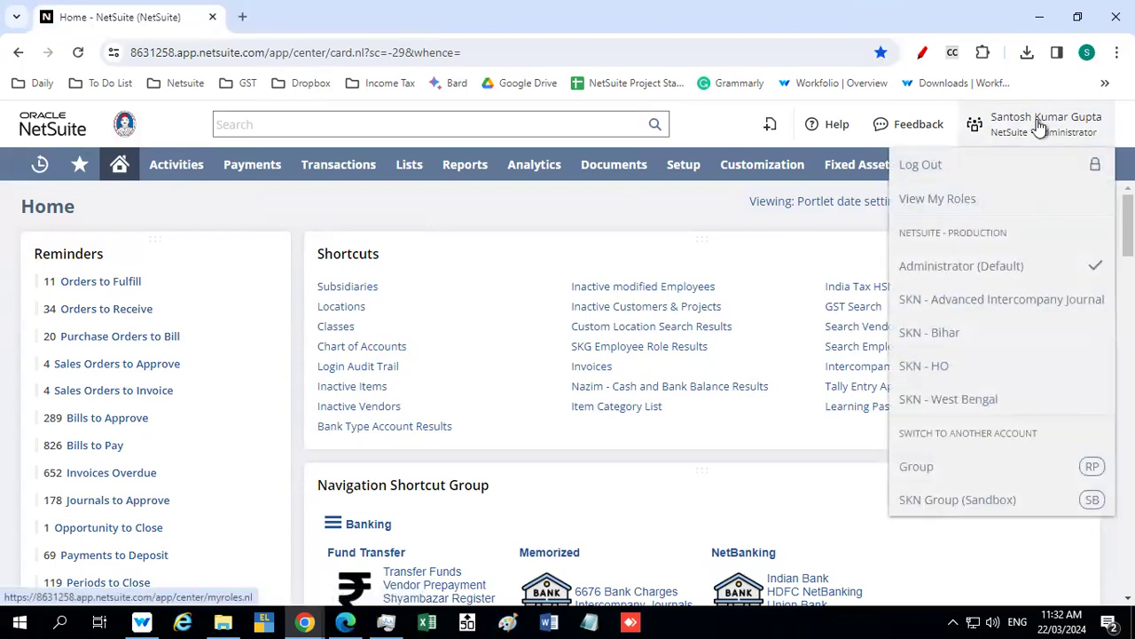
# Switch to the SKN - West Bengal role and enable Use Classic Interface in its appearance preferences
pyautogui.click(985, 400)
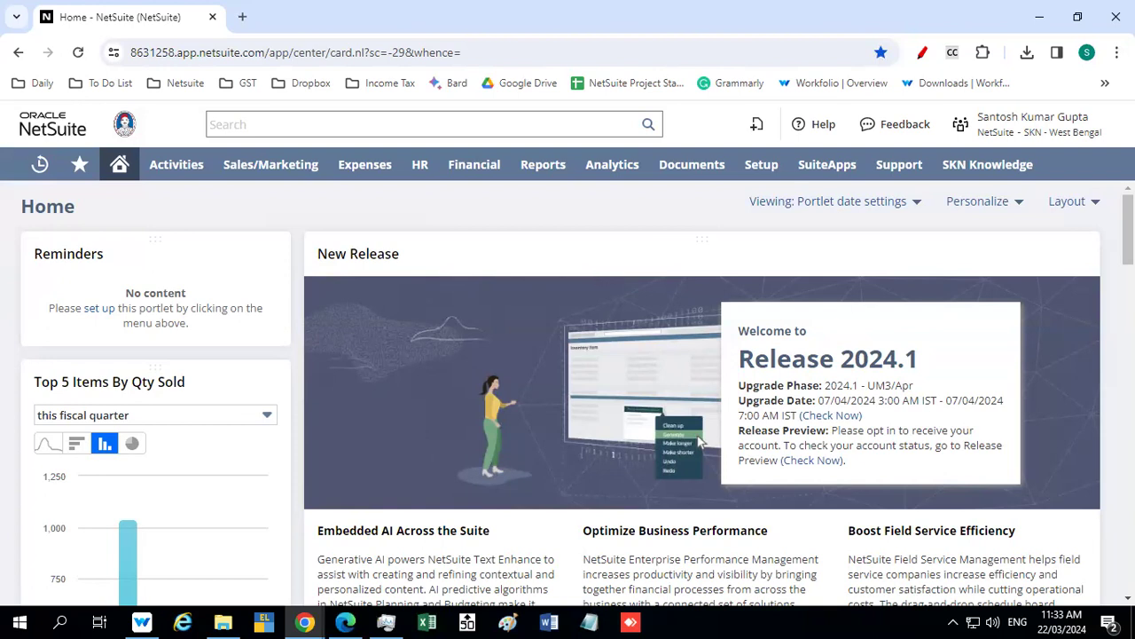
pyautogui.moveTo(1010, 128)
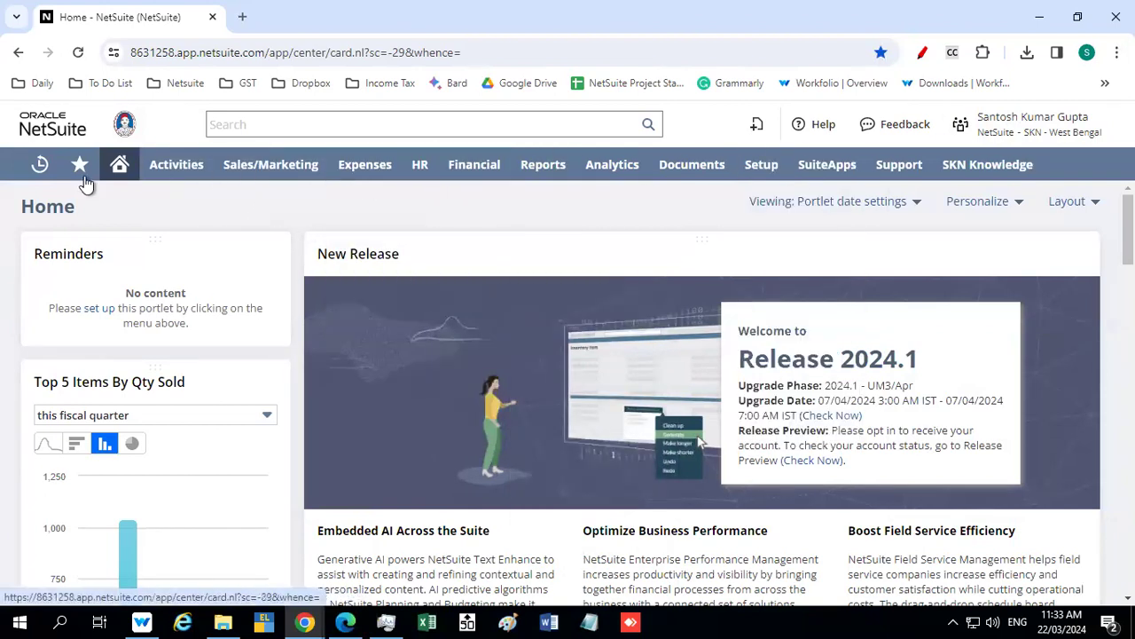
pyautogui.moveTo(118, 170)
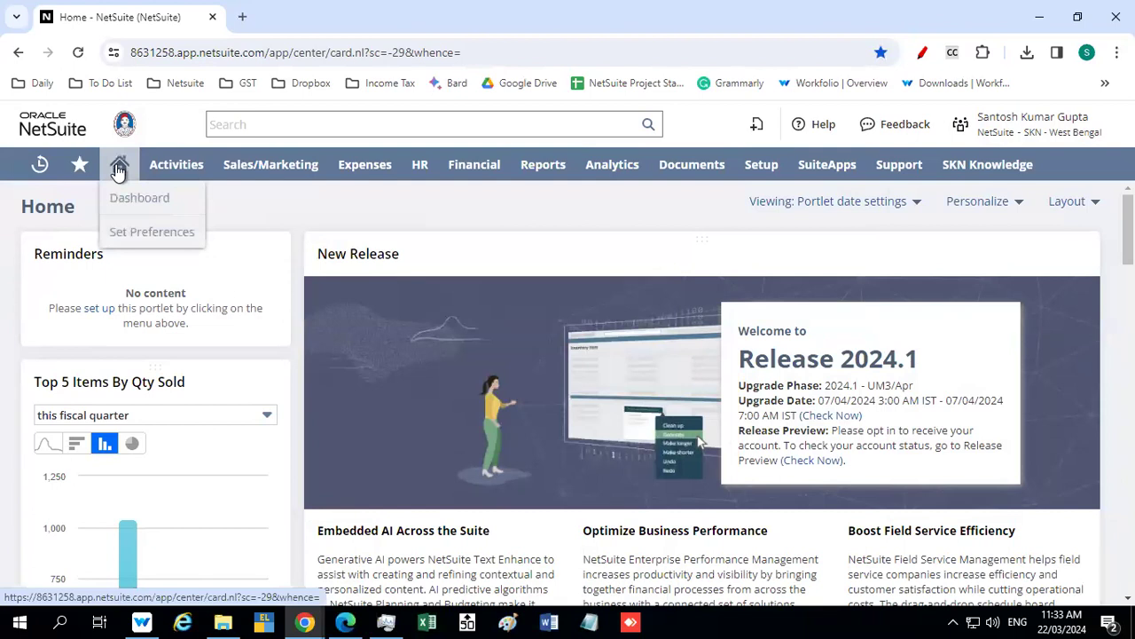
pyautogui.click(133, 232)
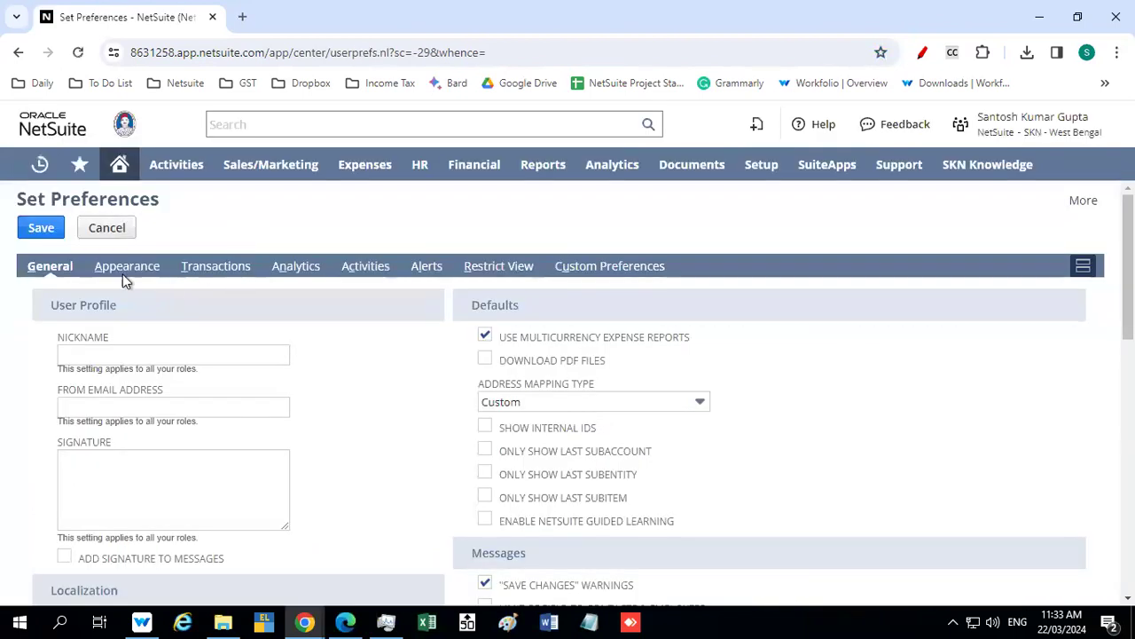
pyautogui.click(124, 268)
pyautogui.scroll(-3, 271, 352)
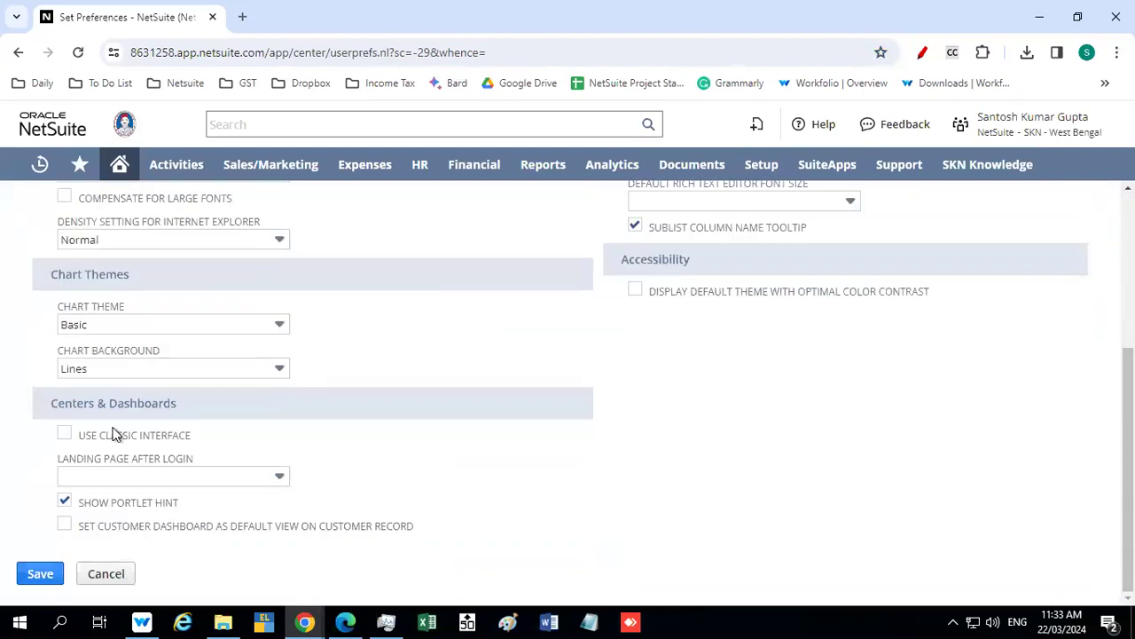
pyautogui.click(65, 434)
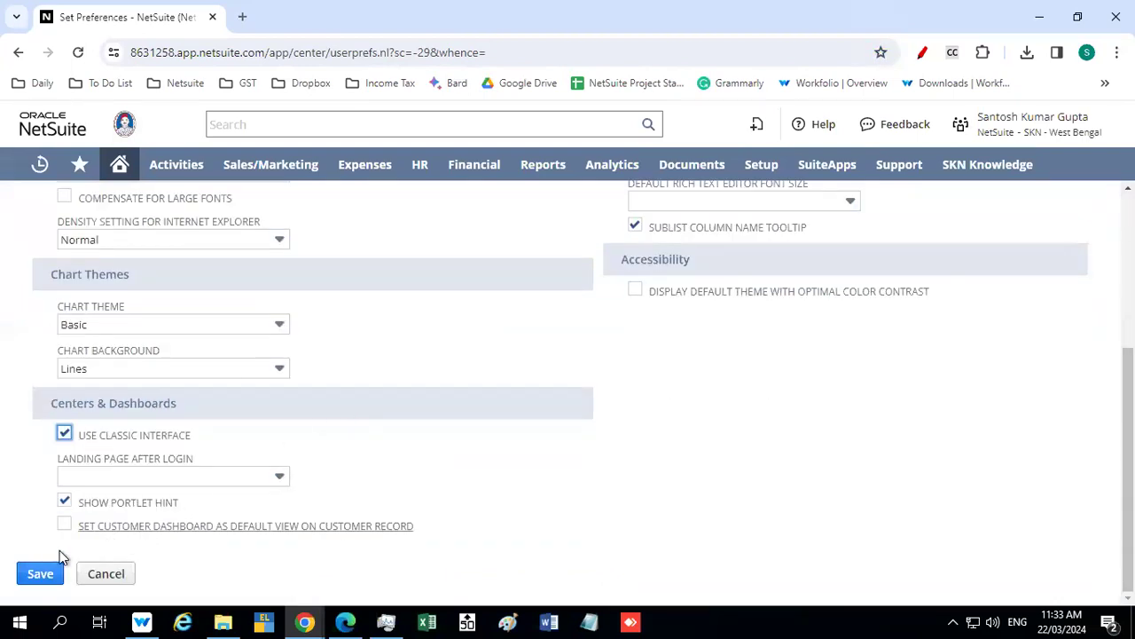
pyautogui.click(40, 573)
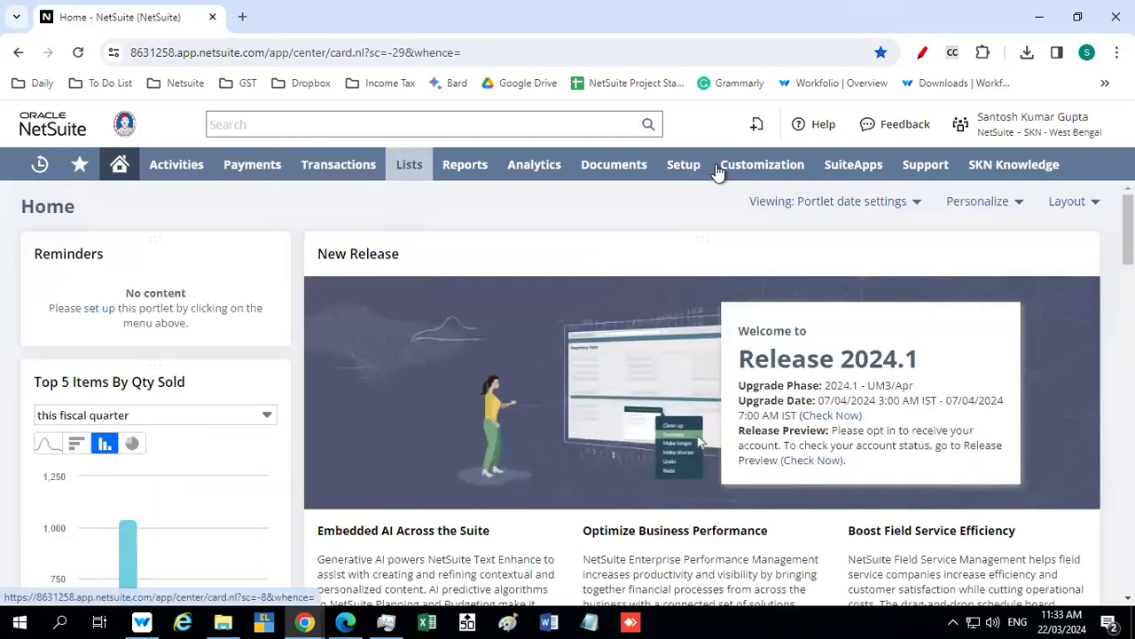
# Switch to the SKN - Bihar role and enable Use Classic Interface in its appearance preferences
pyautogui.moveTo(1067, 124)
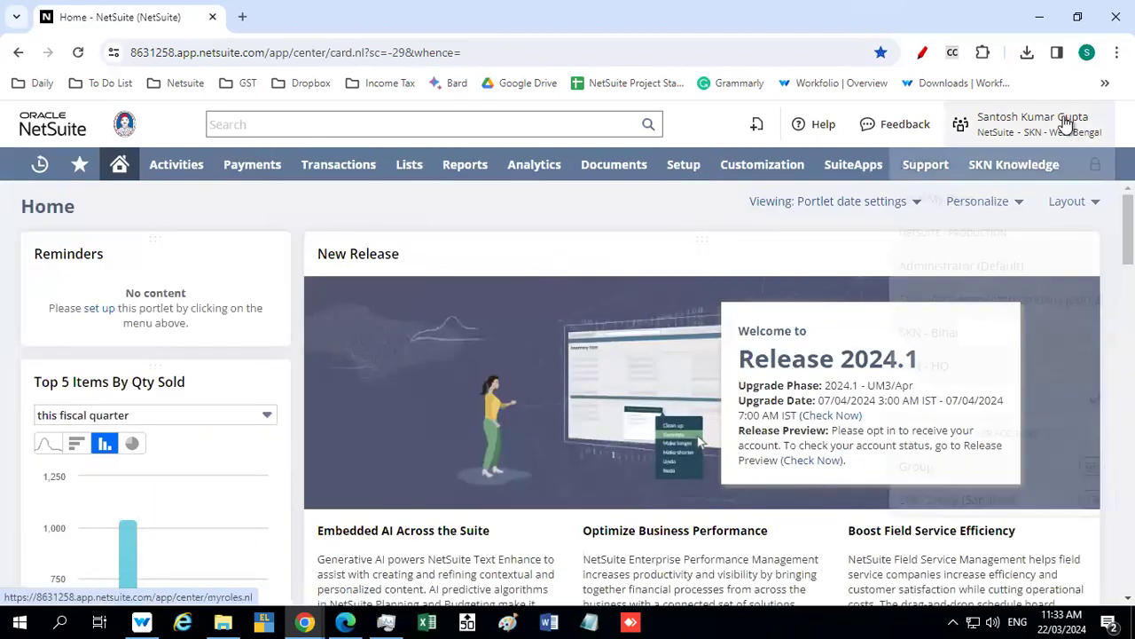
pyautogui.click(954, 337)
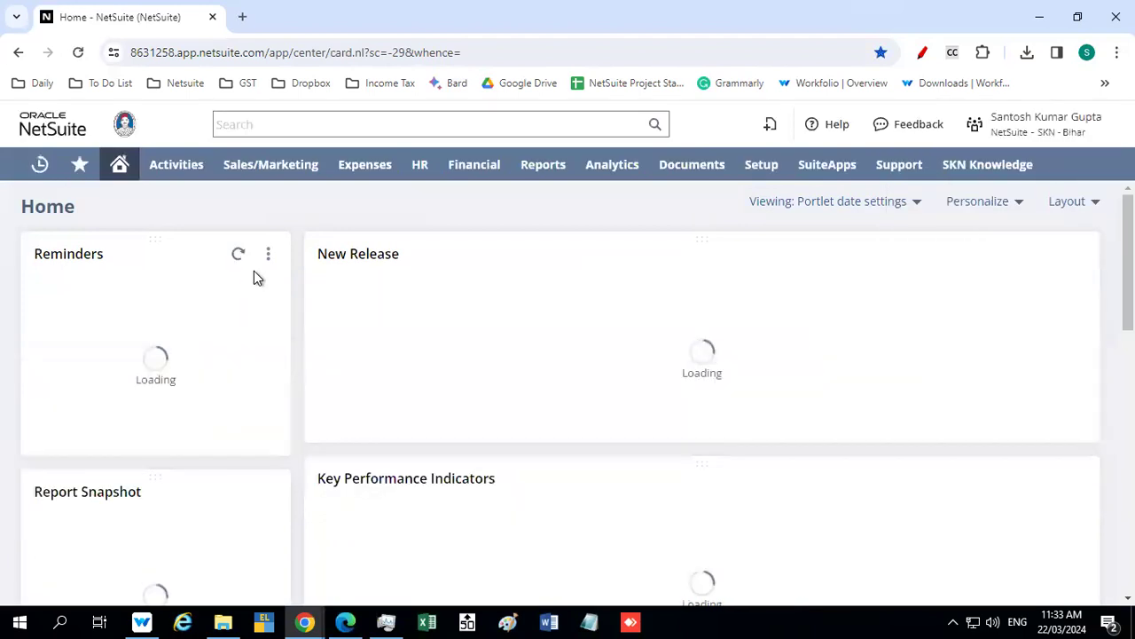
pyautogui.moveTo(117, 167)
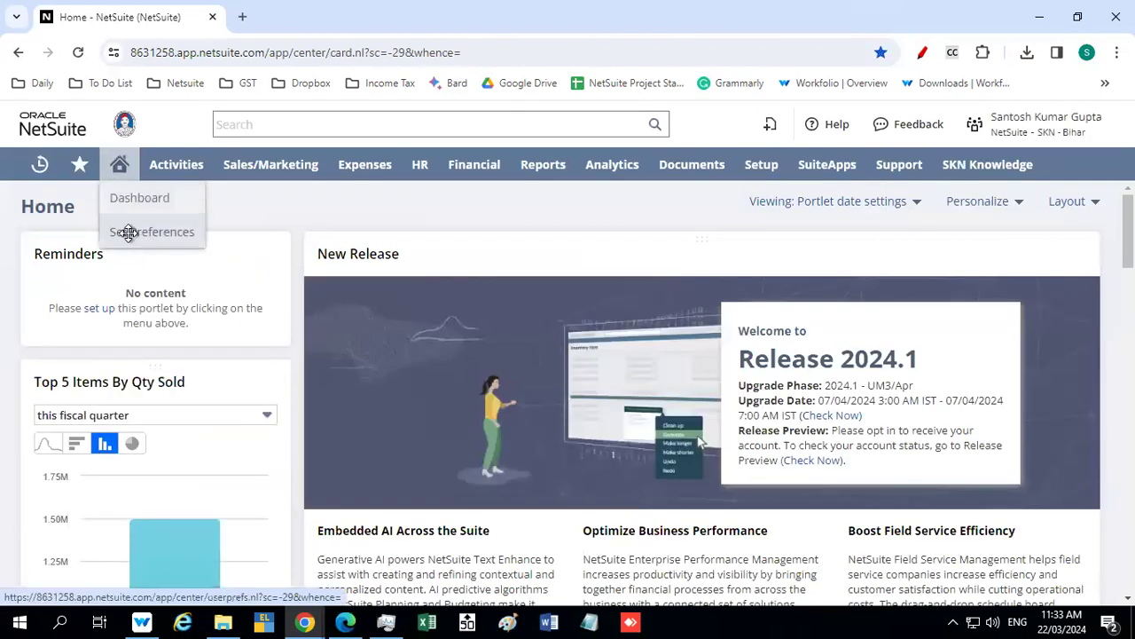
pyautogui.click(134, 198)
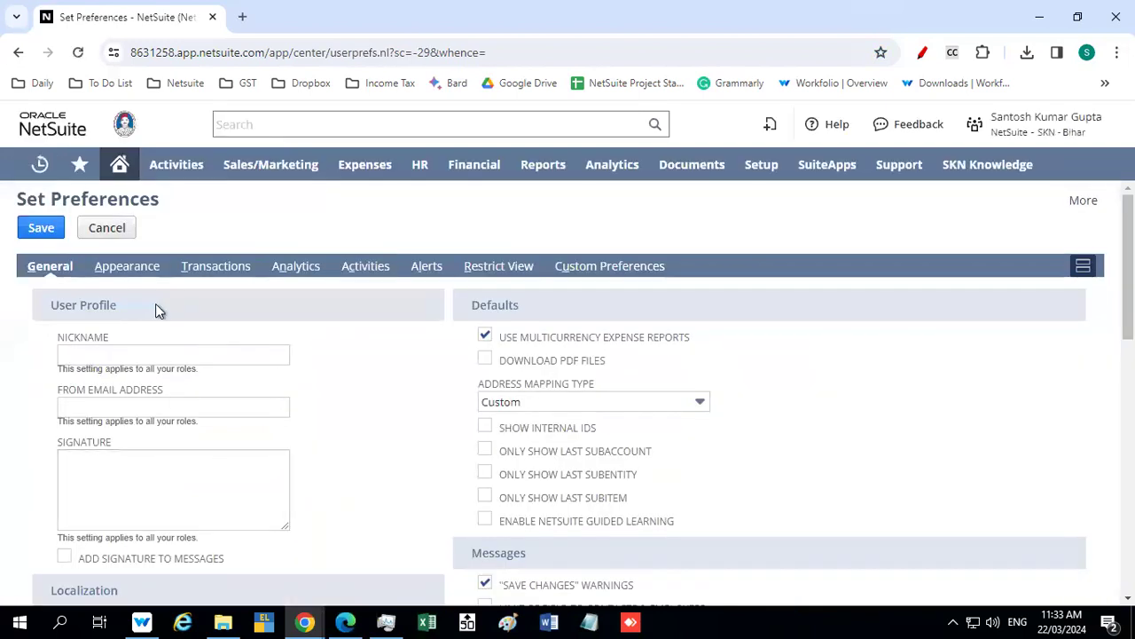
pyautogui.click(126, 266)
pyautogui.scroll(-5, 201, 399)
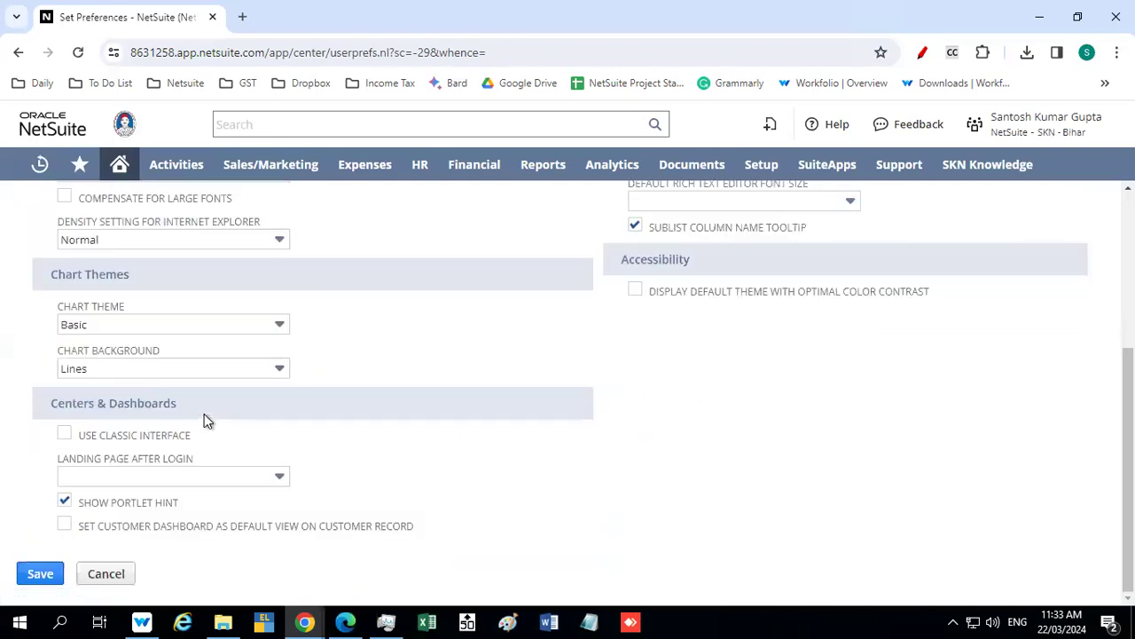
pyautogui.click(64, 433)
pyautogui.click(40, 573)
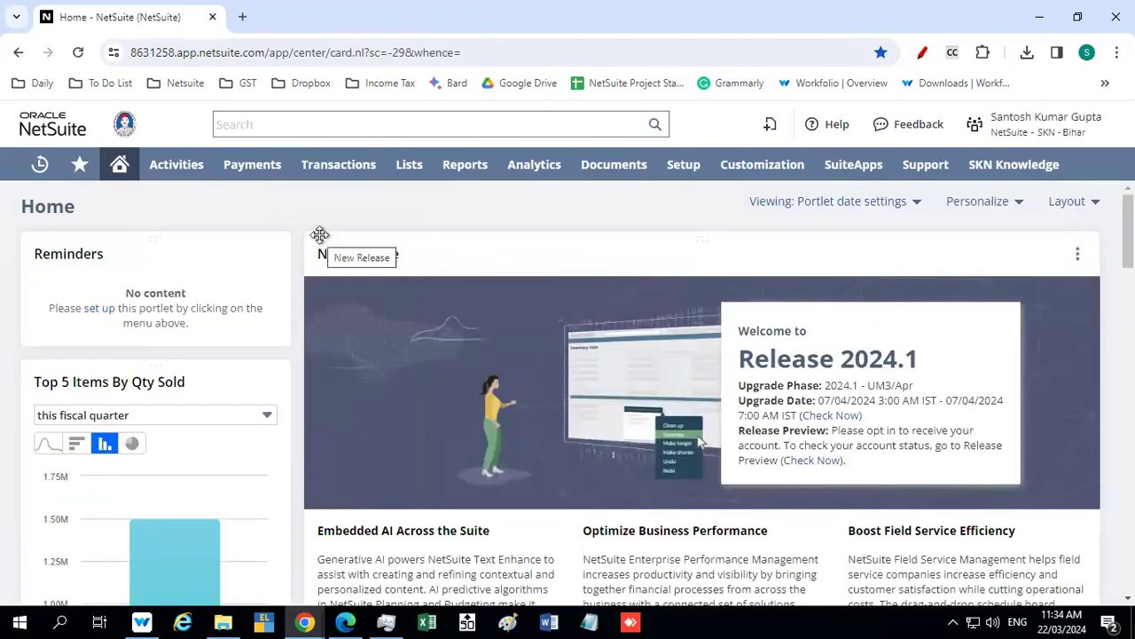
# Switch back from the SKN - Bihar role to the SKN - West Bengal role
pyautogui.moveTo(341, 168)
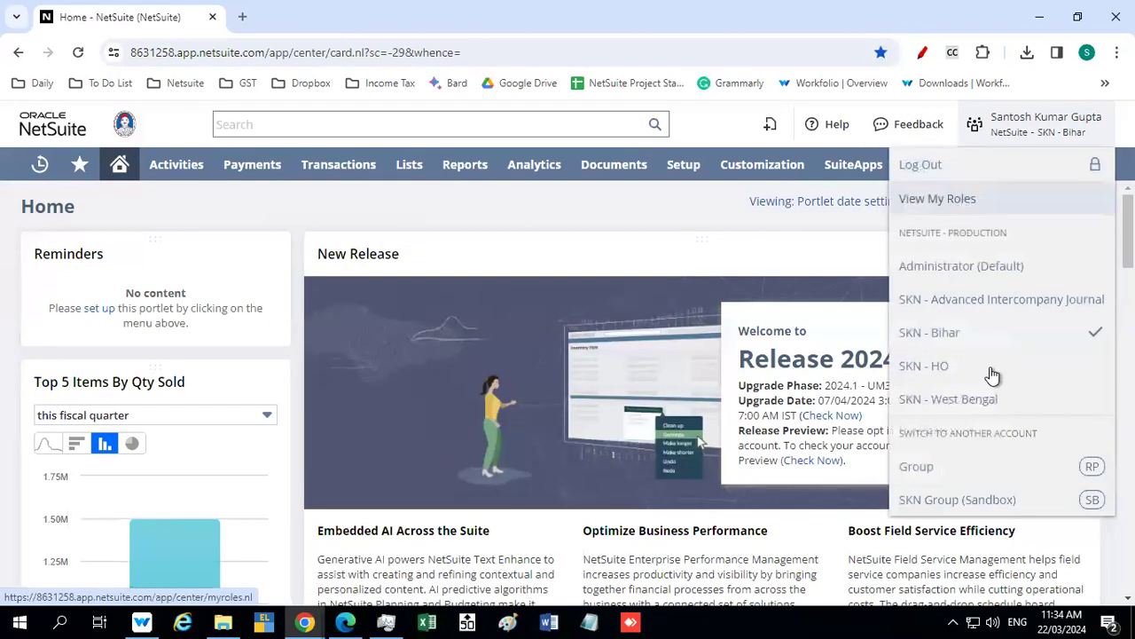
pyautogui.click(965, 400)
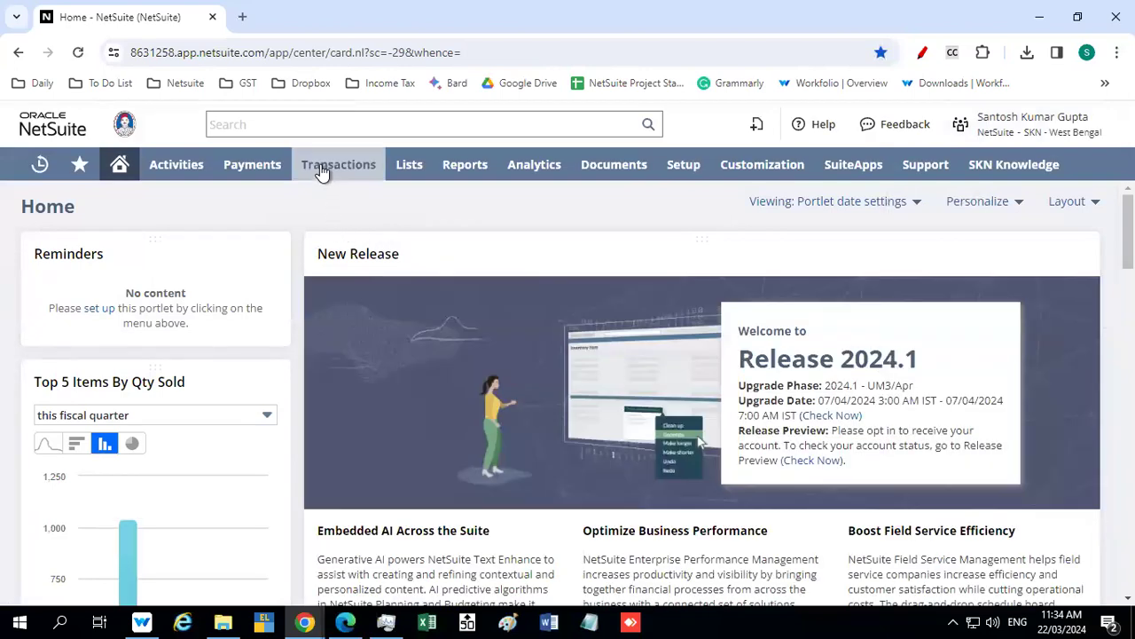
pyautogui.moveTo(322, 172)
pyautogui.moveTo(329, 264)
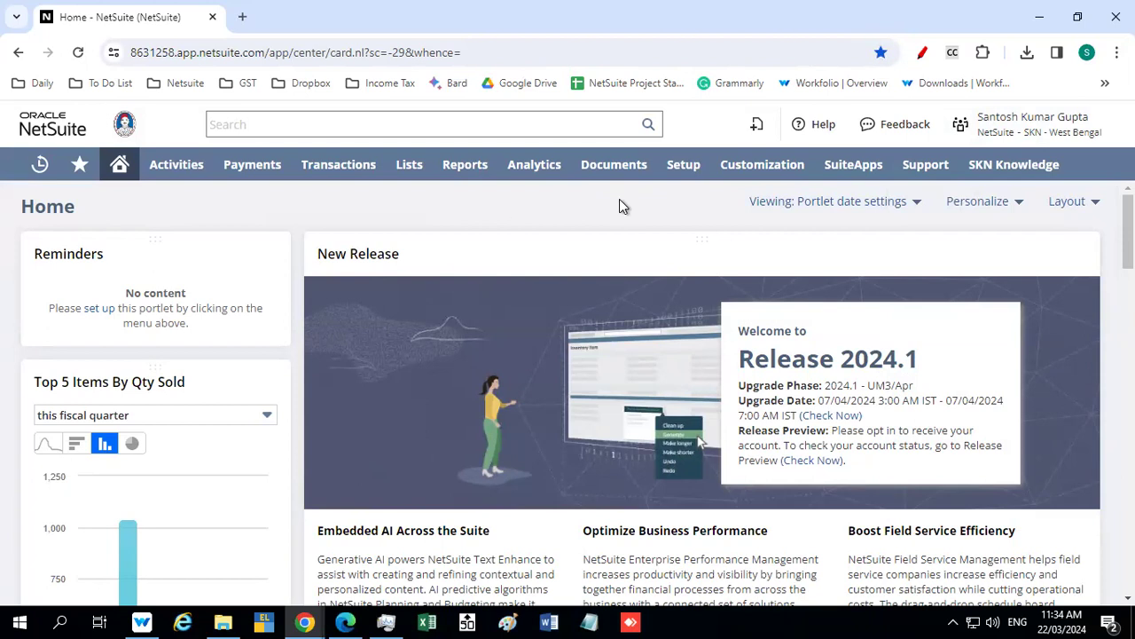
# Search for the purchase order by its number and open the one for Sk Nasiruddin Biri Merchants Private Limited - BH
pyautogui.click(305, 124)
pyautogui.write('2')
pyautogui.press('BackSpace')
pyautogui.write('217')
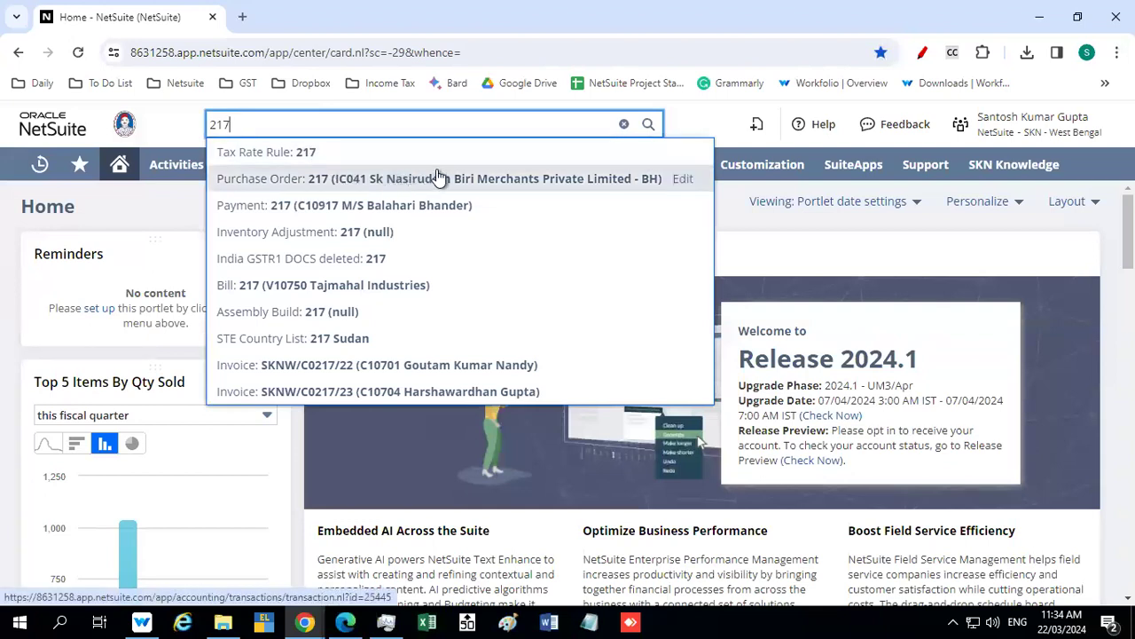
pyautogui.click(626, 179)
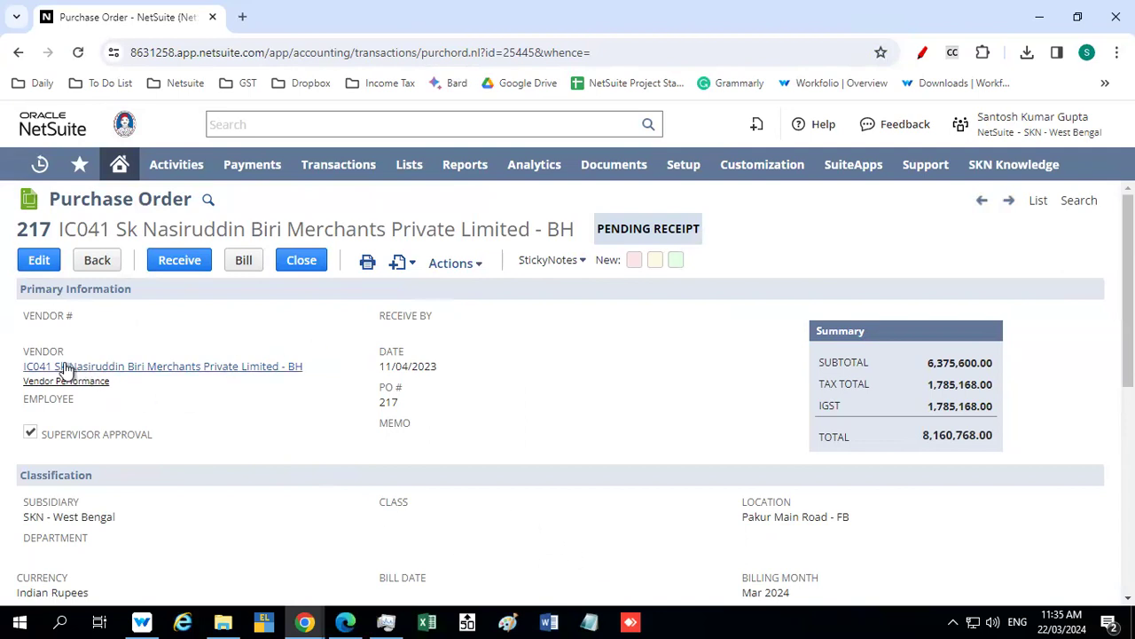
# Examine the purchase order's vendor, date, header location, and the item line's quantity, rate, amounts and location
pyautogui.moveTo(229, 374)
pyautogui.scroll(-2, 264, 383)
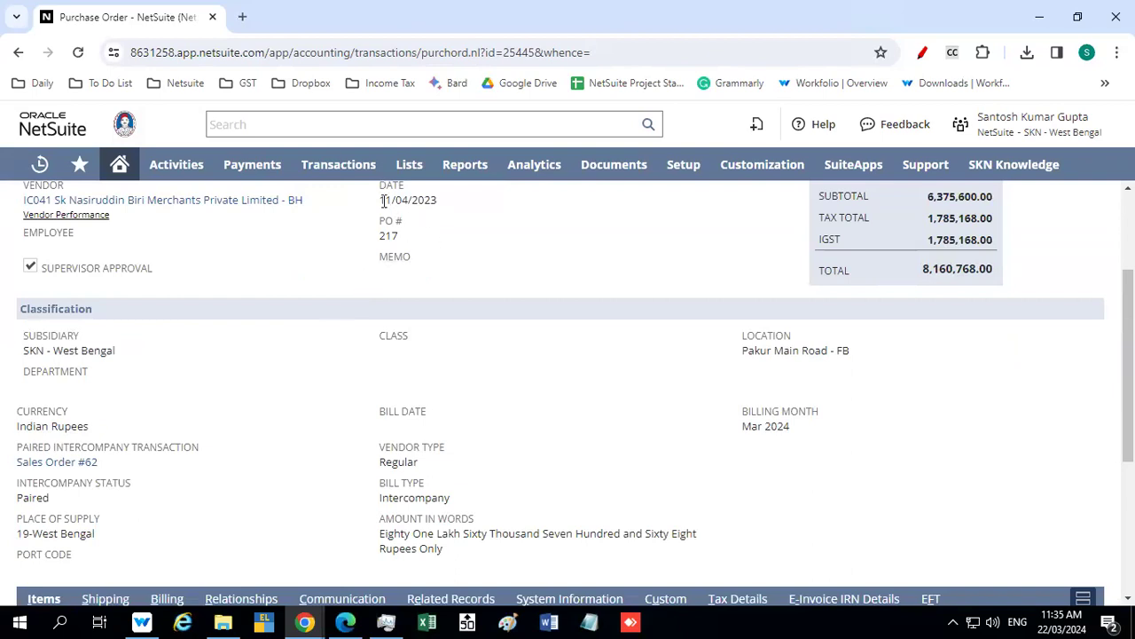
pyautogui.scroll(-1, 226, 293)
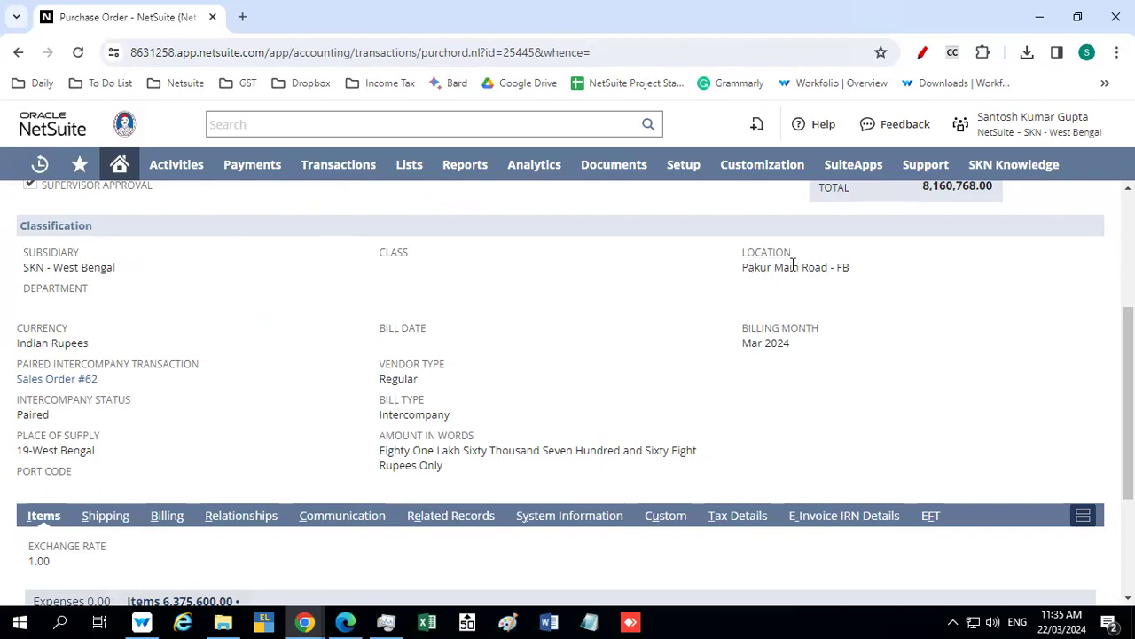
pyautogui.tripleClick(742, 269)
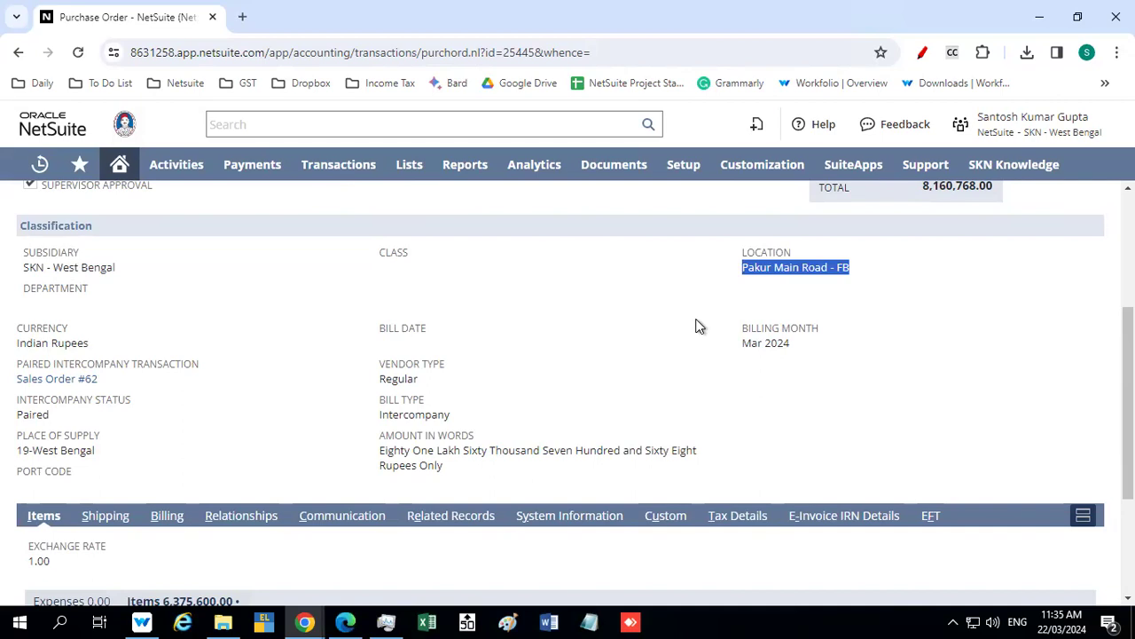
pyautogui.scroll(-3, 336, 524)
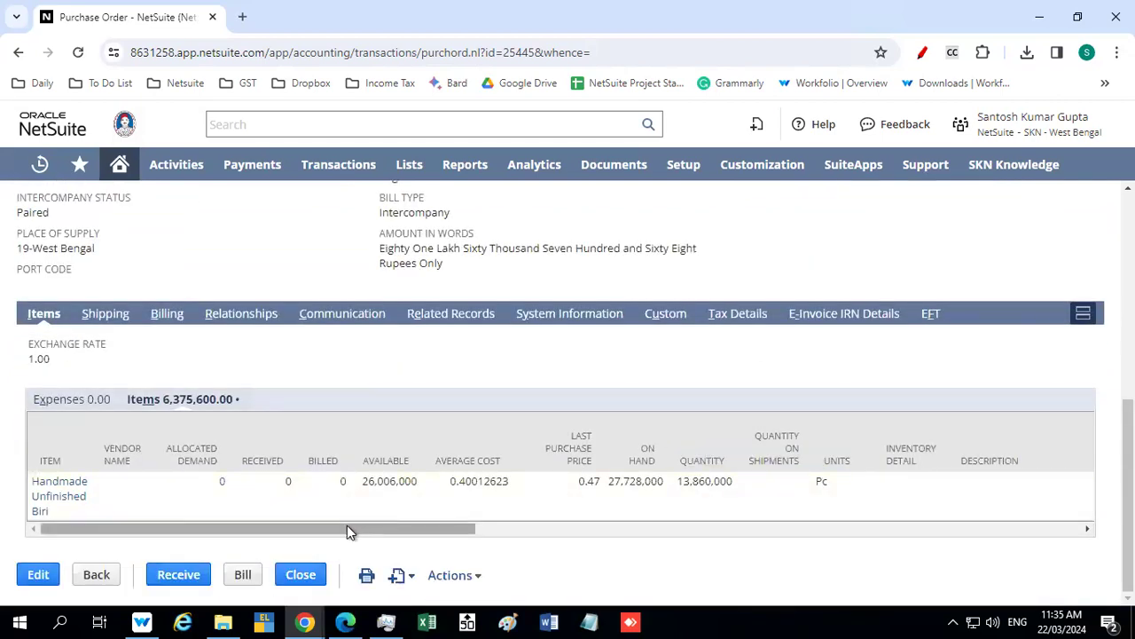
pyautogui.moveTo(347, 529); pyautogui.dragTo(622, 566)
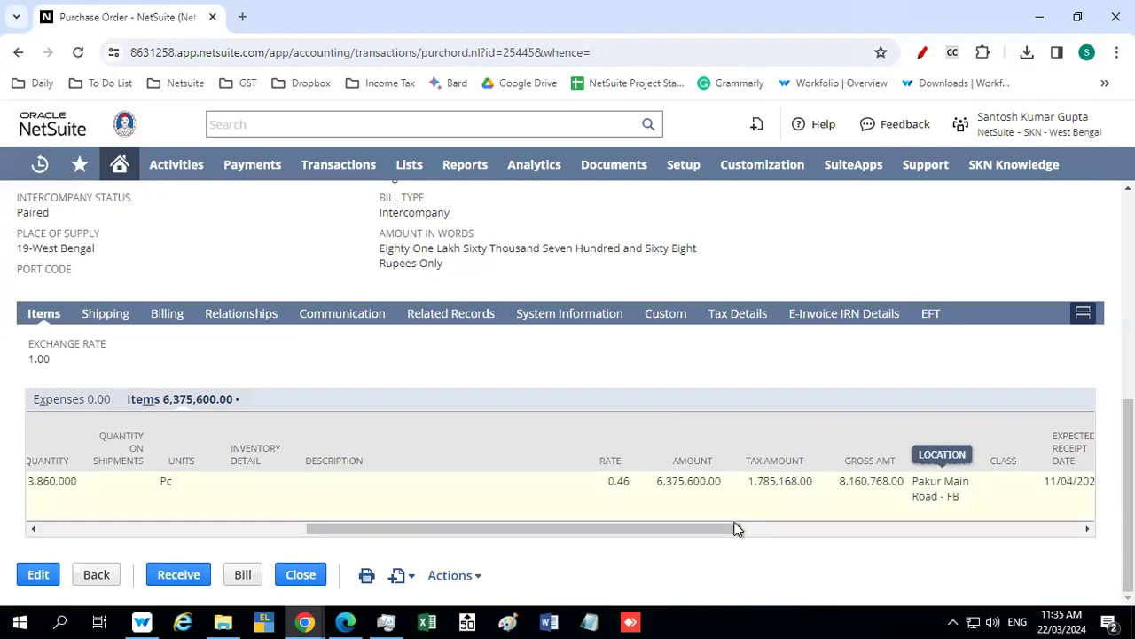
pyautogui.moveTo(586, 534); pyautogui.dragTo(315, 531)
pyautogui.scroll(3, 652, 358)
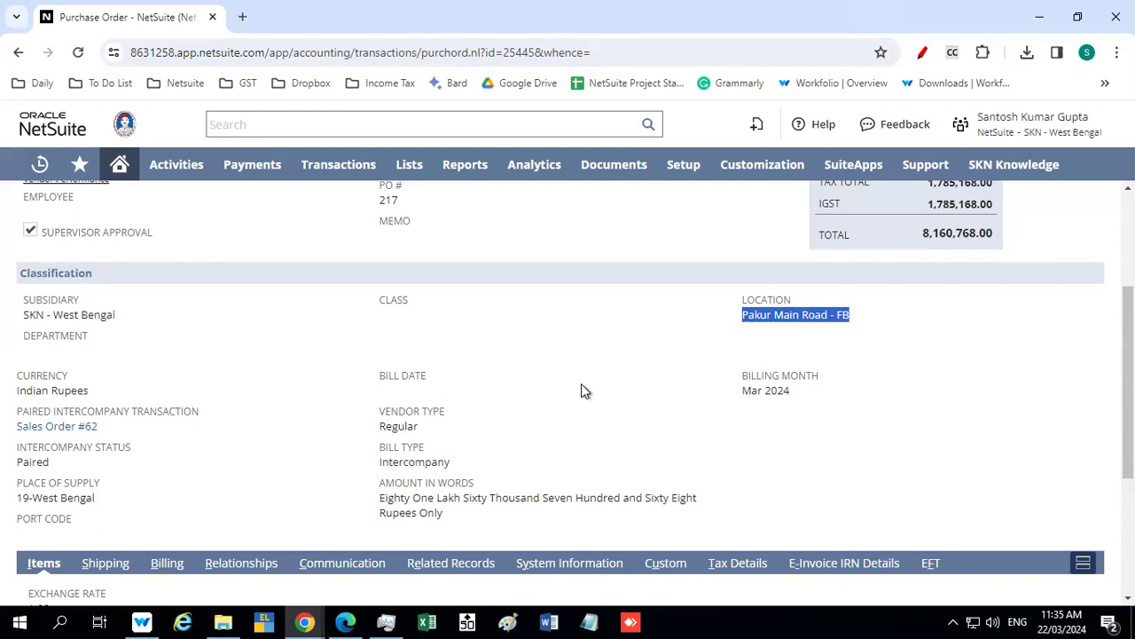
# Look up the other intercompany purchase order by its number and open its record for Sk Nasiruddin Biri Merchants Private Limited - BH
pyautogui.scroll(-1, 581, 384)
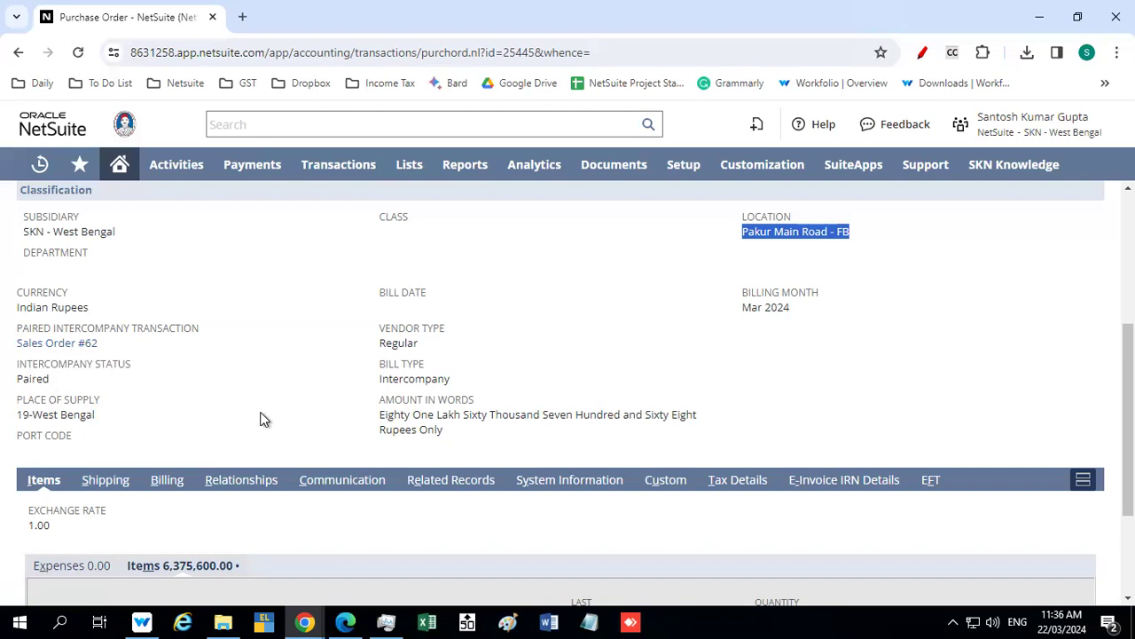
pyautogui.click(251, 125)
pyautogui.write('219')
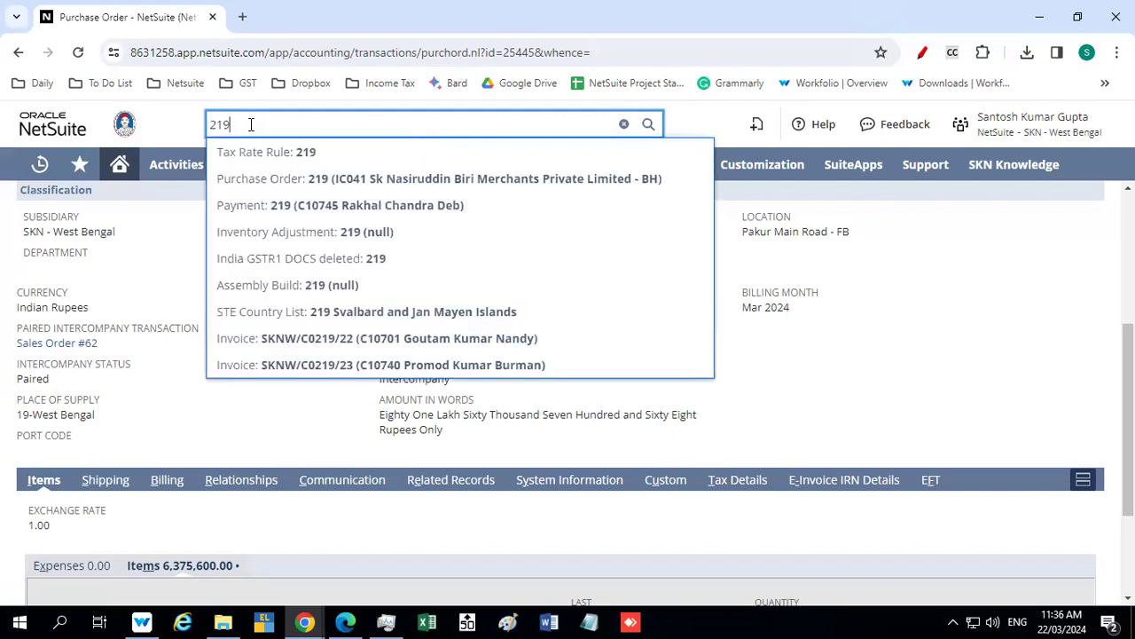
pyautogui.click(340, 181)
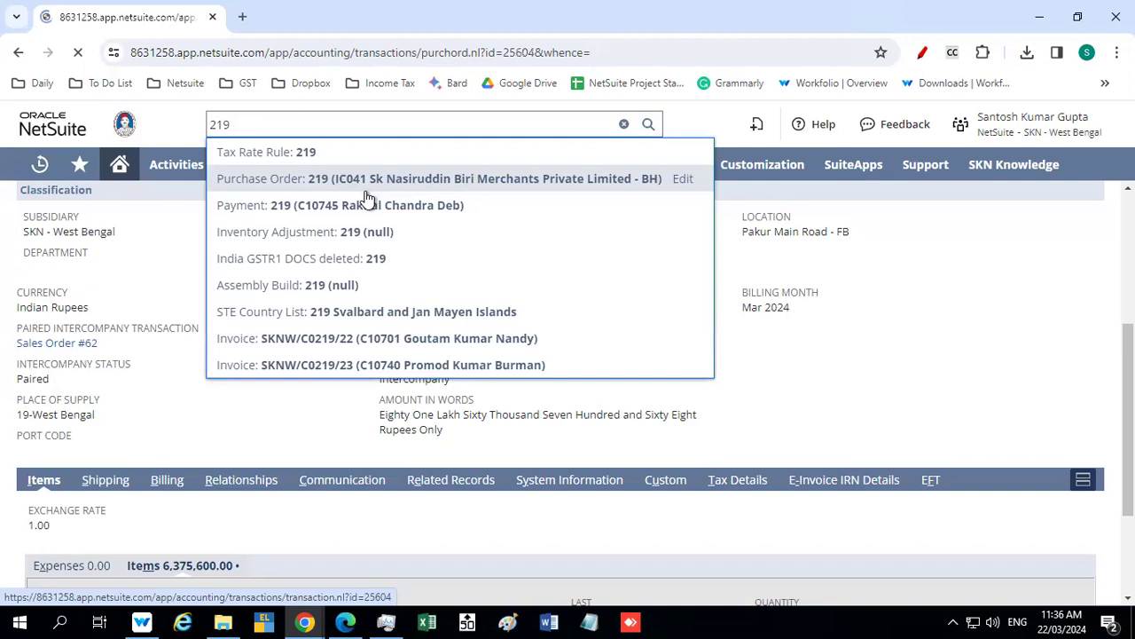
# Examine the purchase order's vendor, date, PO number, status, amount summary and classification
pyautogui.scroll(-4, 307, 368)
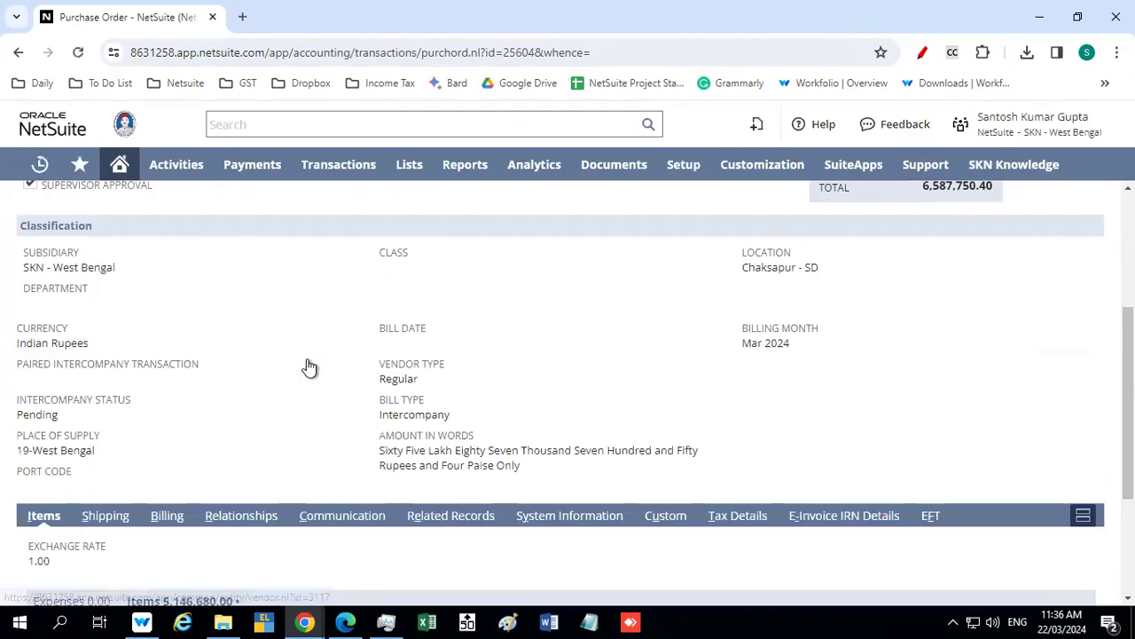
pyautogui.scroll(-1, 308, 364)
pyautogui.scroll(3, 308, 364)
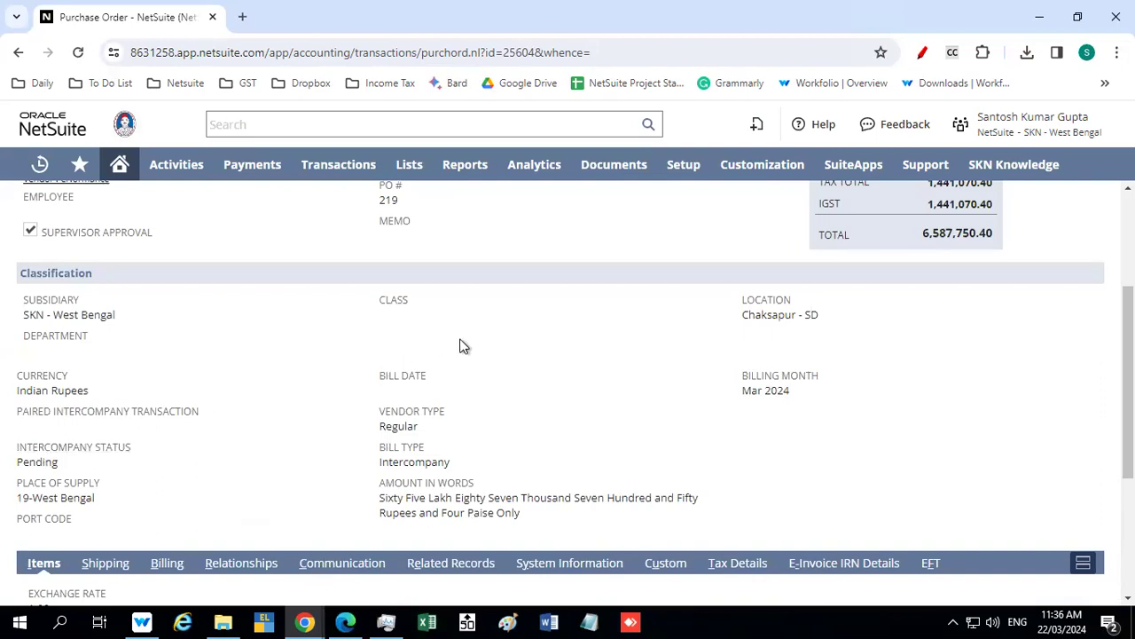
pyautogui.scroll(2, 459, 345)
pyautogui.scroll(1, 460, 345)
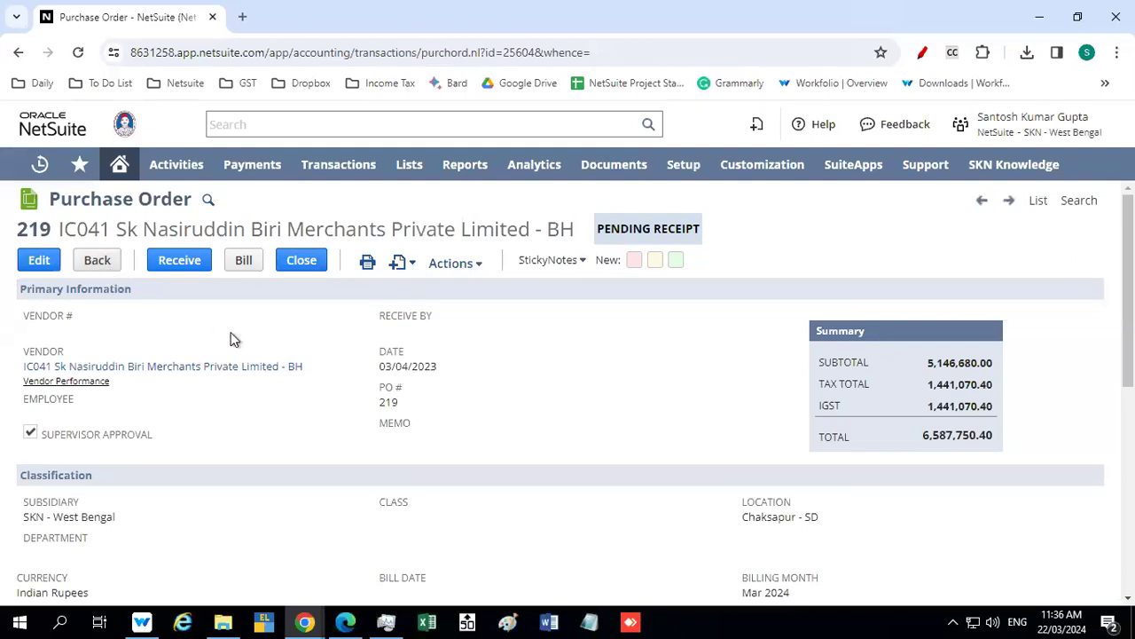
pyautogui.scroll(-2, 230, 334)
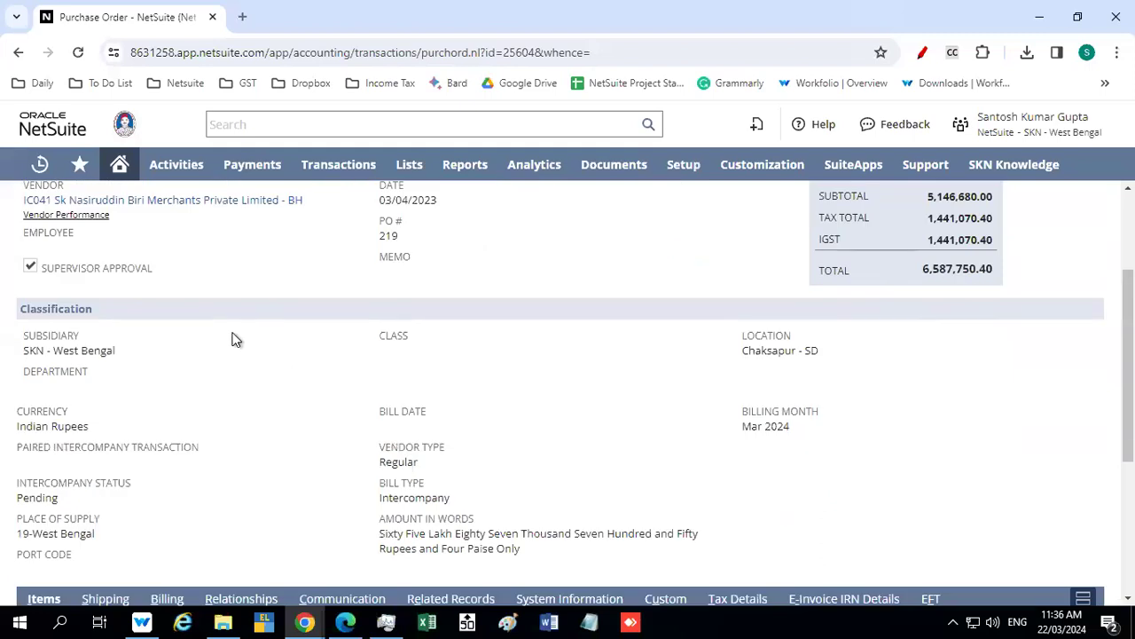
pyautogui.scroll(1, 235, 339)
pyautogui.scroll(1, 235, 339)
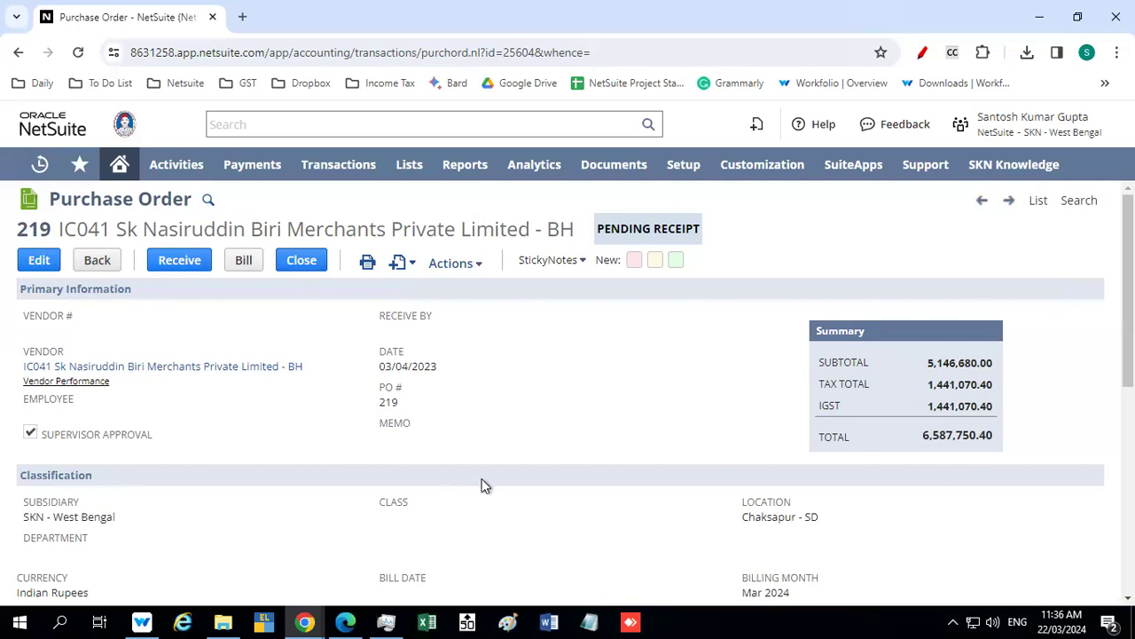
pyautogui.moveTo(378, 404)
pyautogui.mouseDown()
pyautogui.moveTo(411, 412)
pyautogui.moveTo(391, 406)
pyautogui.mouseUp()
pyautogui.click(409, 406)
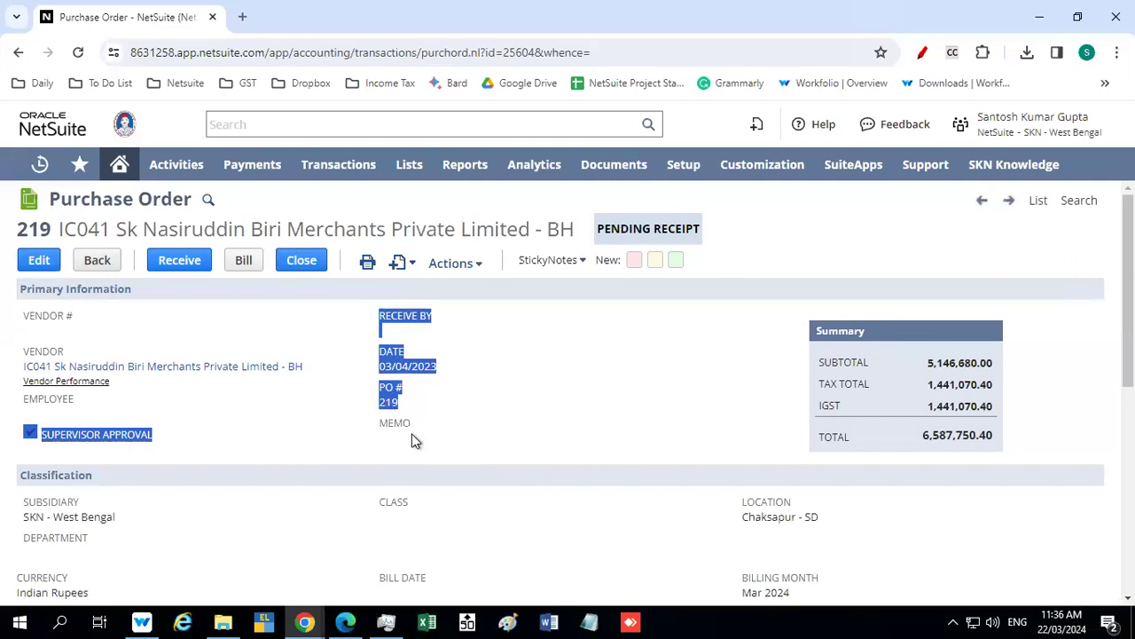
pyautogui.click(404, 430)
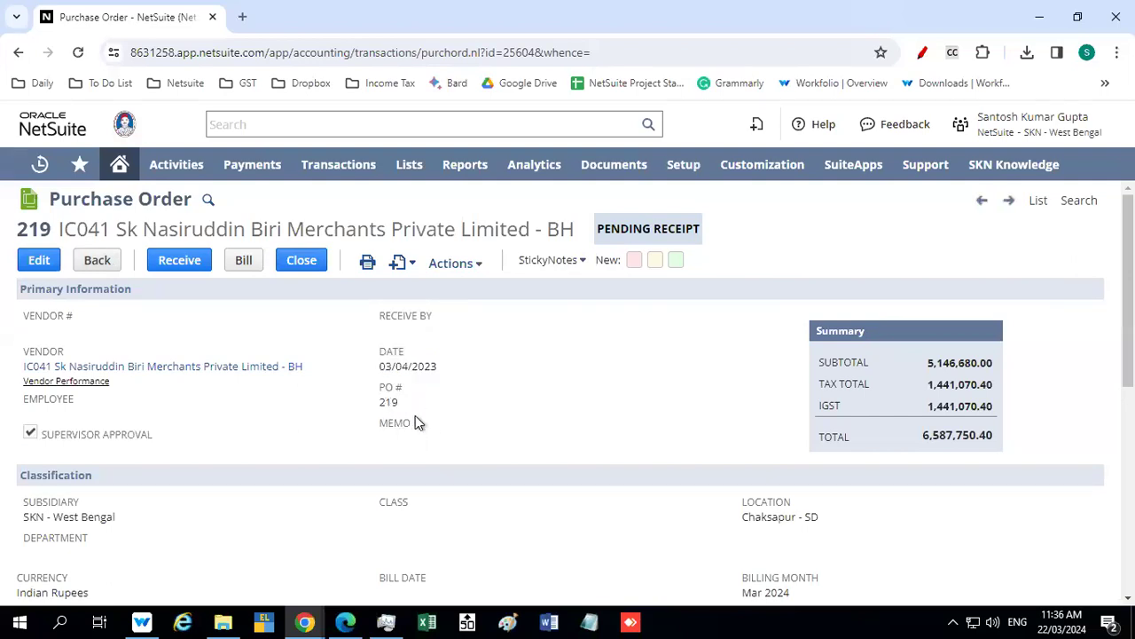
# Check the paired intercompany transaction, intercompany status, bill type, location and item line of the purchase order
pyautogui.scroll(-1, 415, 415)
pyautogui.scroll(-1, 415, 415)
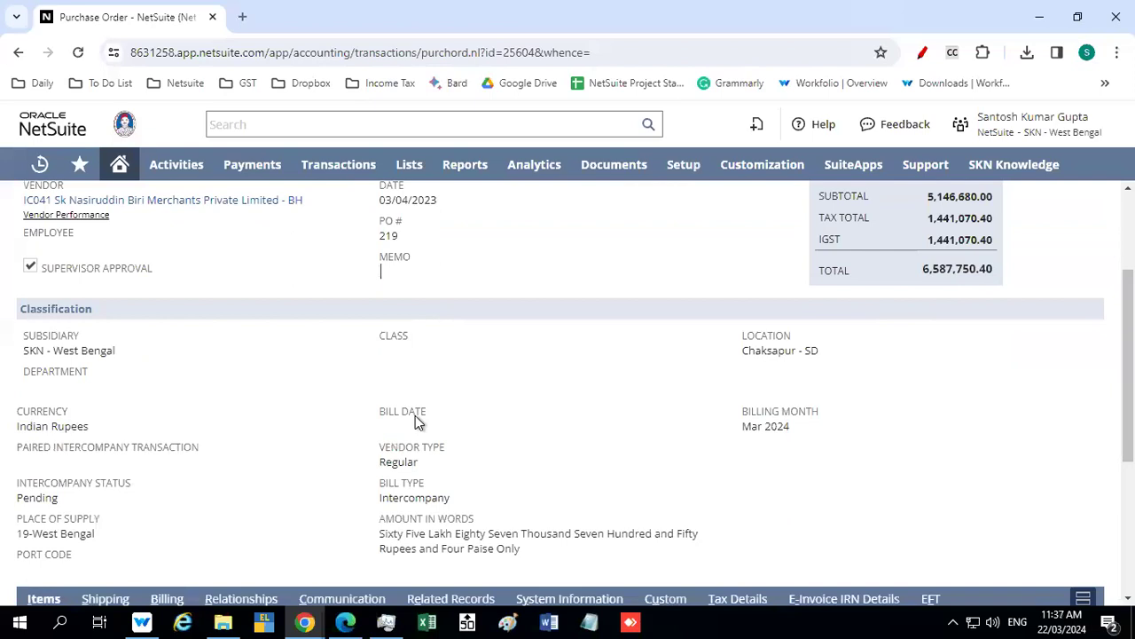
pyautogui.scroll(-1, 415, 415)
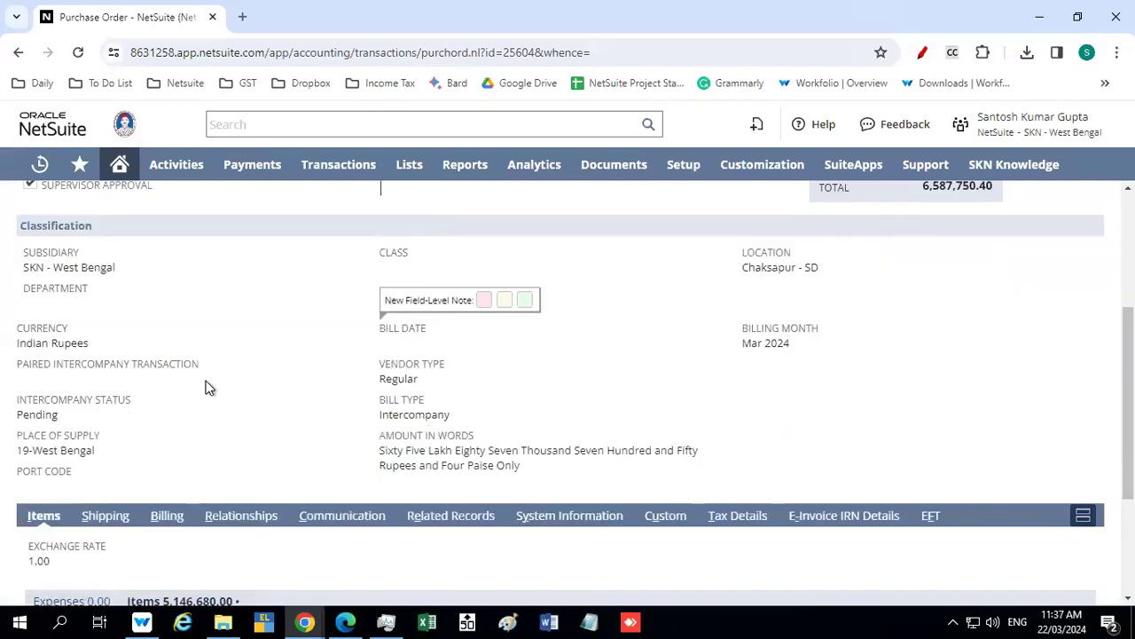
pyautogui.scroll(1, 215, 380)
pyautogui.scroll(2, 216, 381)
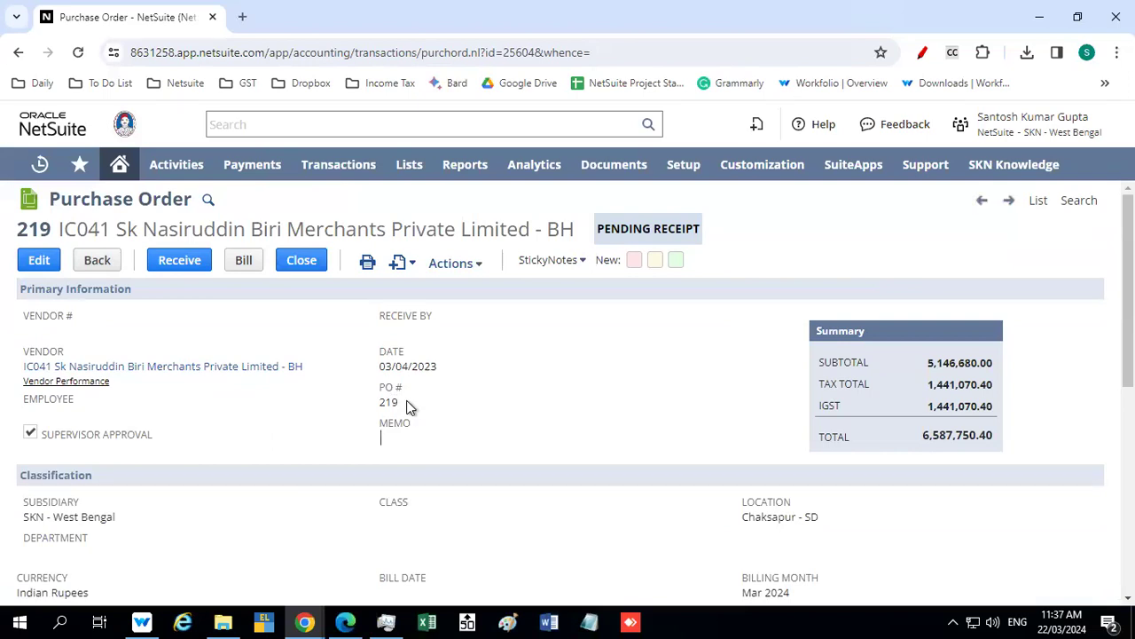
pyautogui.scroll(-1, 344, 400)
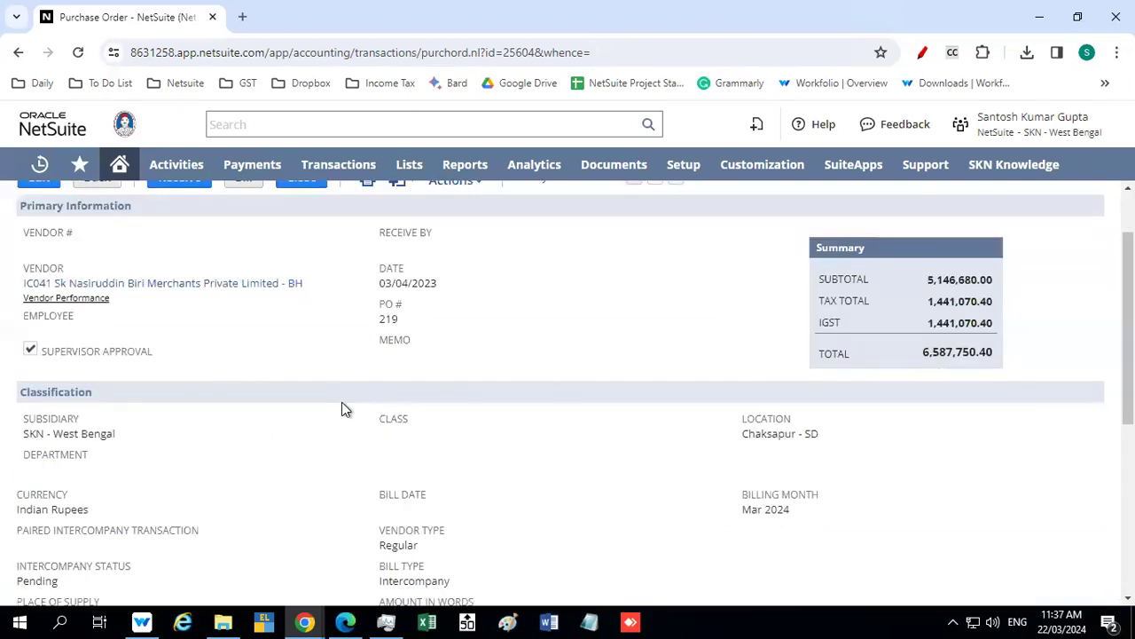
pyautogui.scroll(-2, 341, 409)
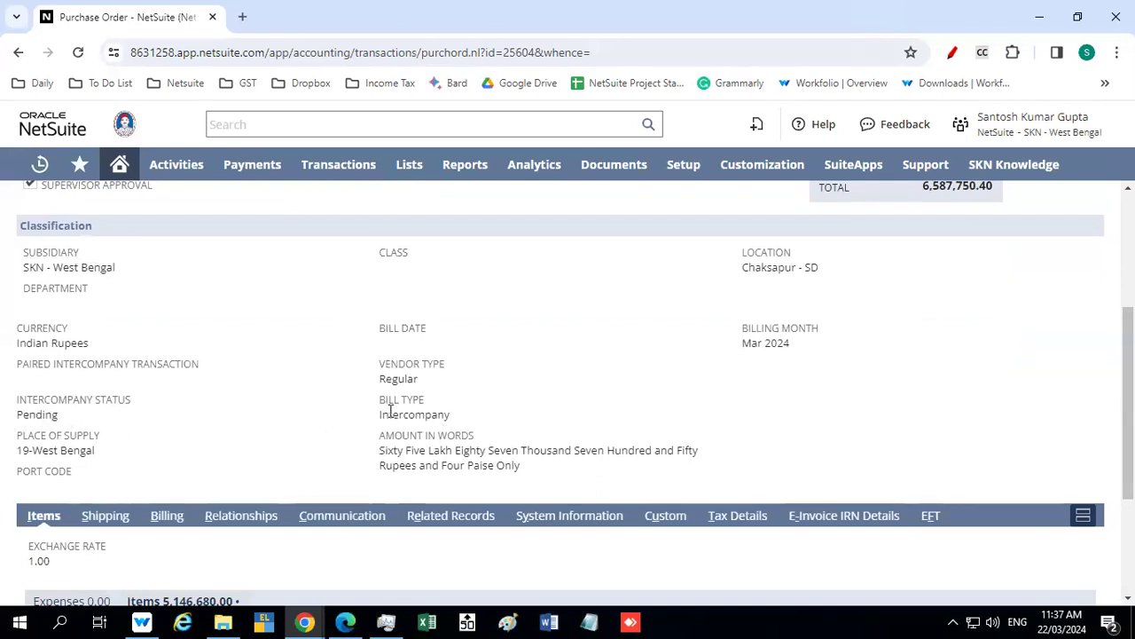
pyautogui.scroll(-1, 328, 423)
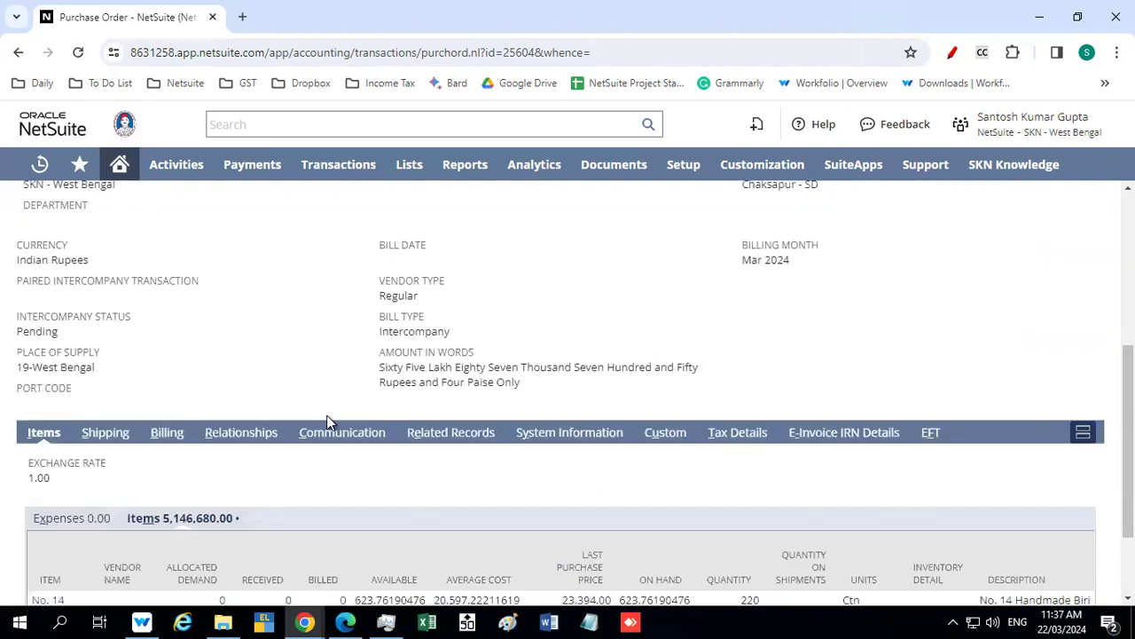
pyautogui.scroll(-2, 328, 422)
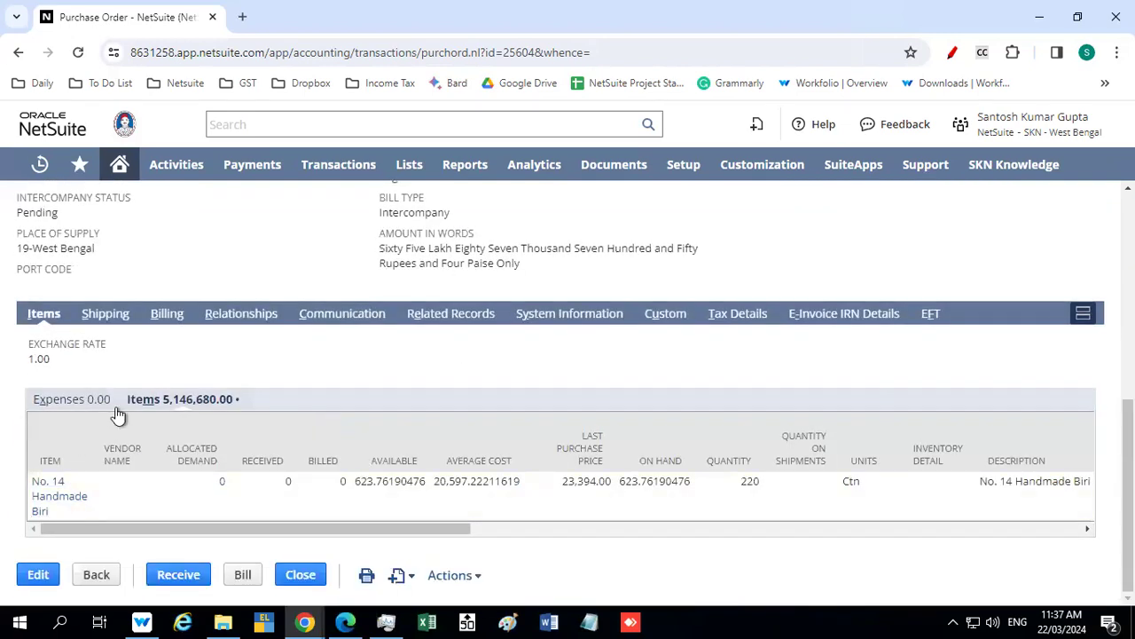
# Open the purchase order for editing and deselect Mar 2024 in the billing month list
pyautogui.click(37, 577)
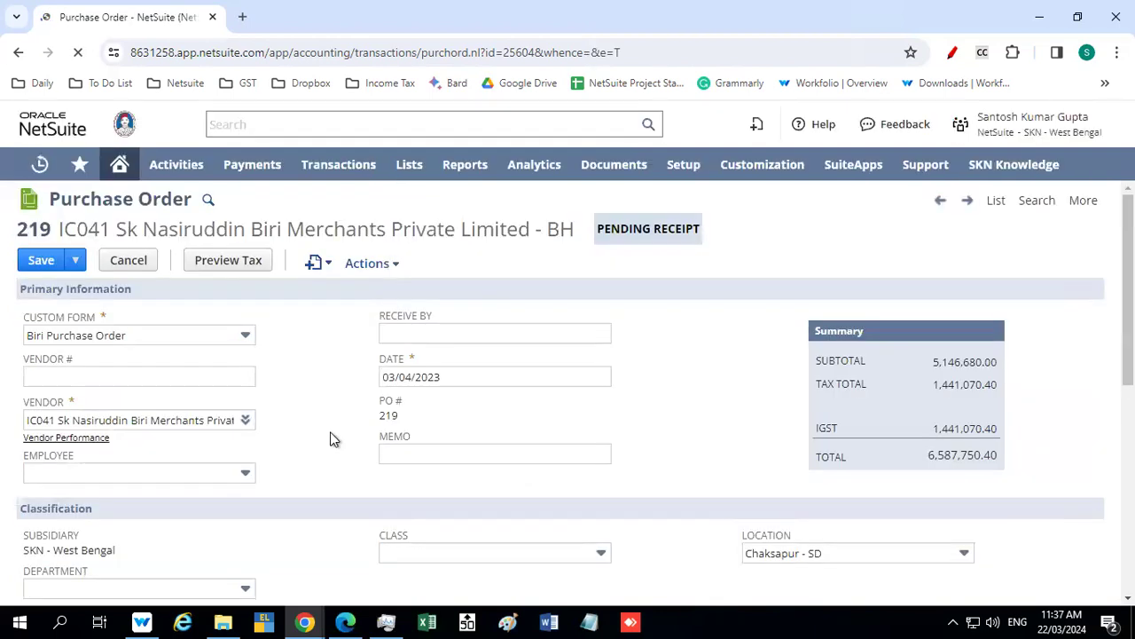
pyautogui.scroll(-2, 330, 438)
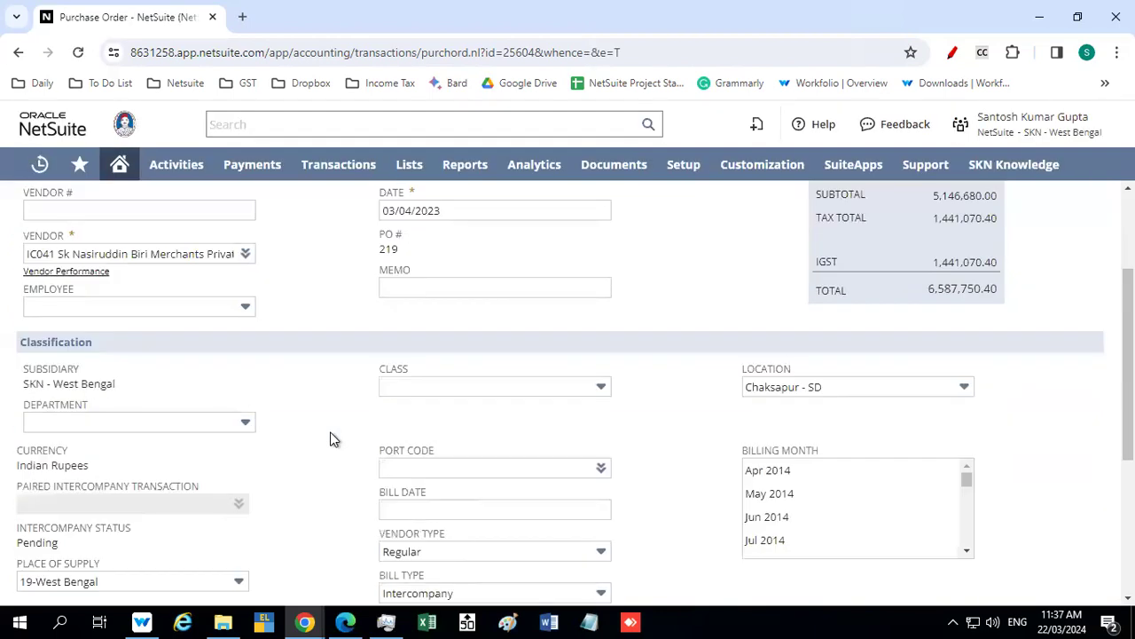
pyautogui.scroll(-1, 330, 433)
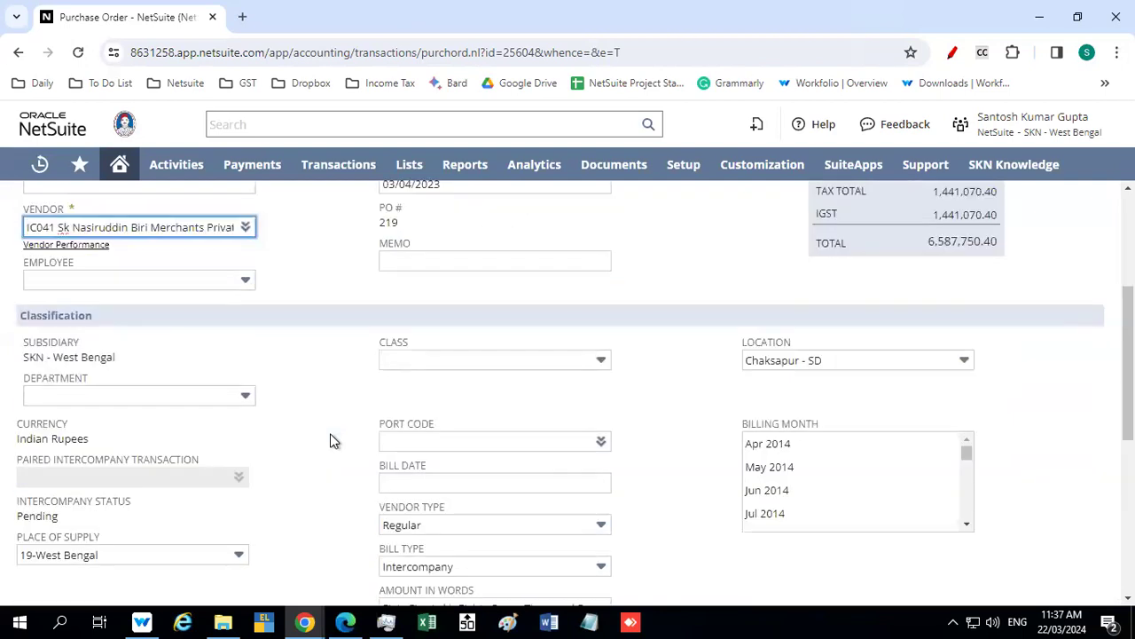
pyautogui.scroll(3, 330, 433)
pyautogui.scroll(-2, 811, 478)
pyautogui.scroll(-3, 814, 484)
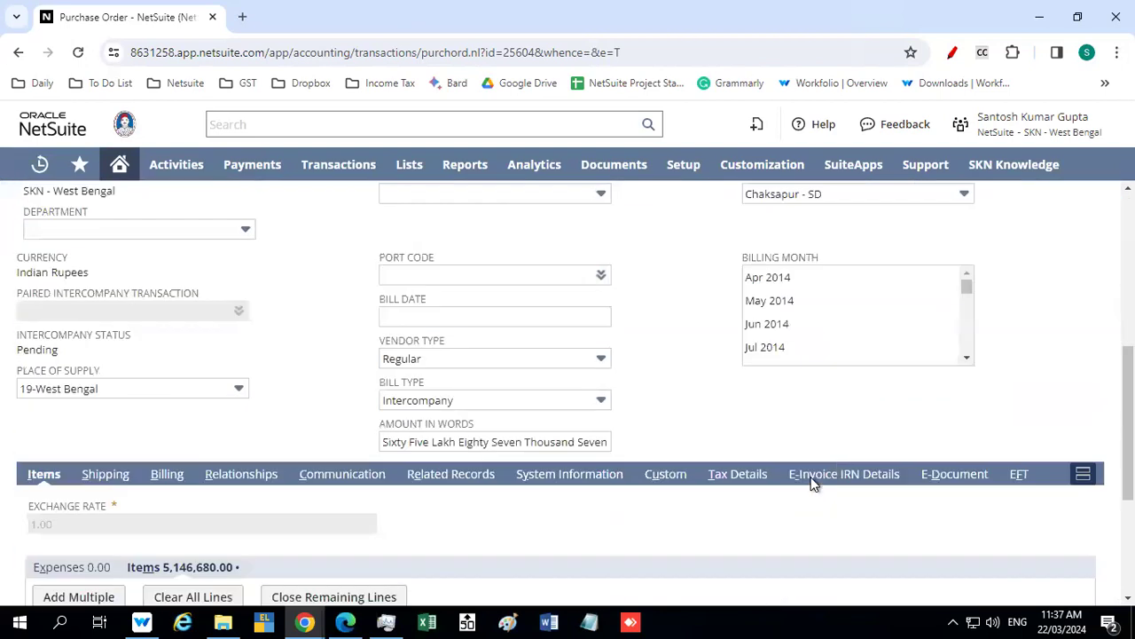
pyautogui.click(967, 290)
pyautogui.moveTo(966, 315); pyautogui.dragTo(961, 358)
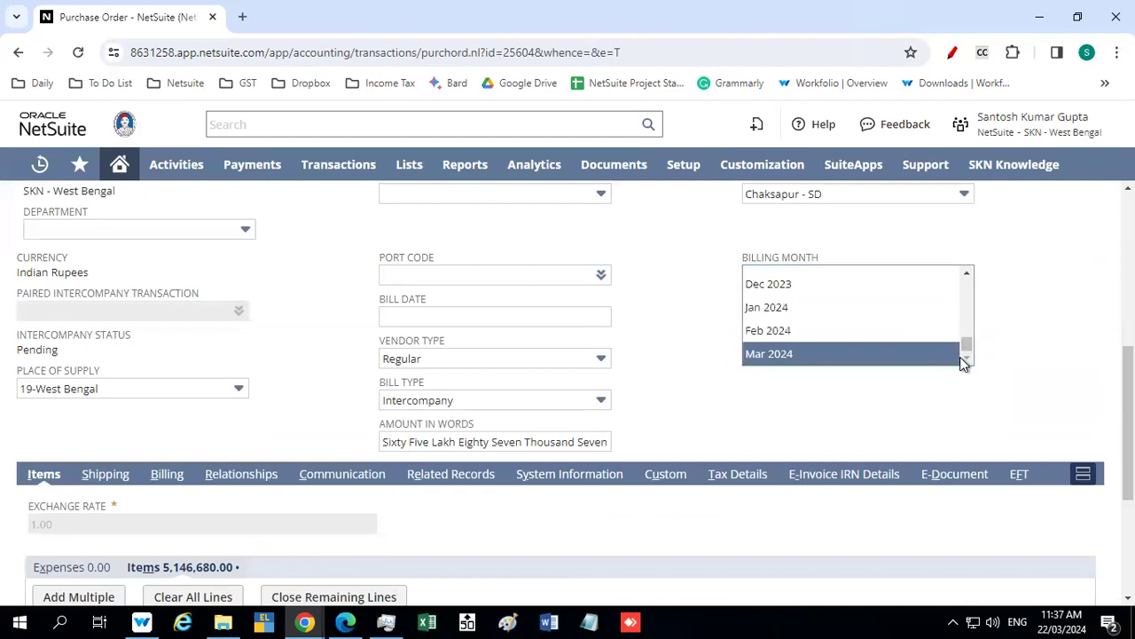
pyautogui.keyDown('ctrl'); pyautogui.click(888, 354); pyautogui.keyUp('ctrl')
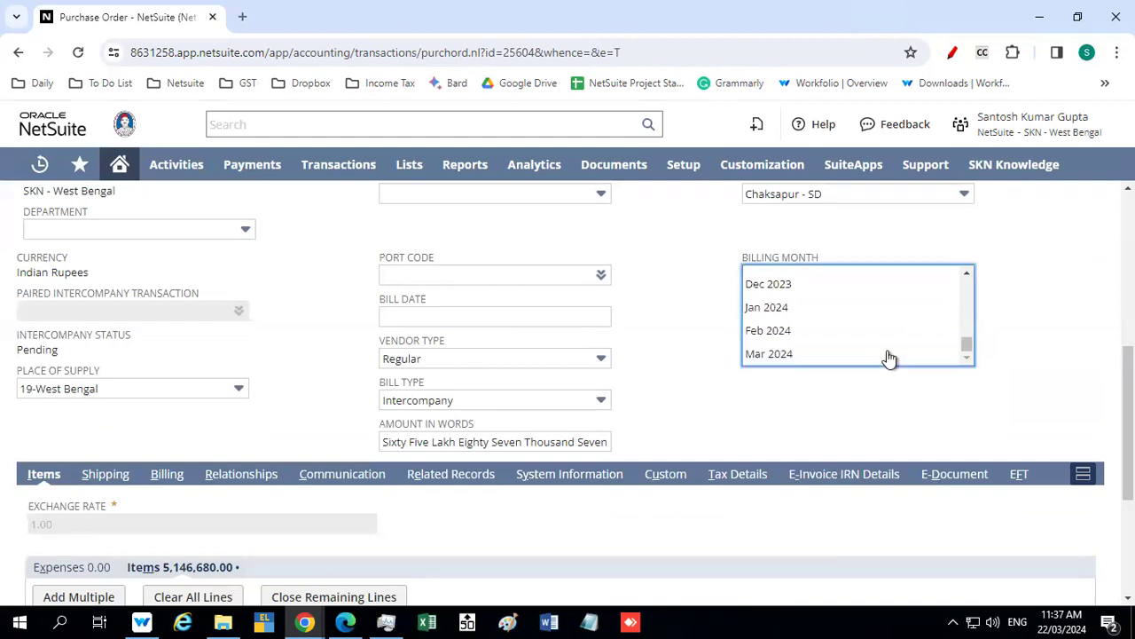
pyautogui.click(684, 383)
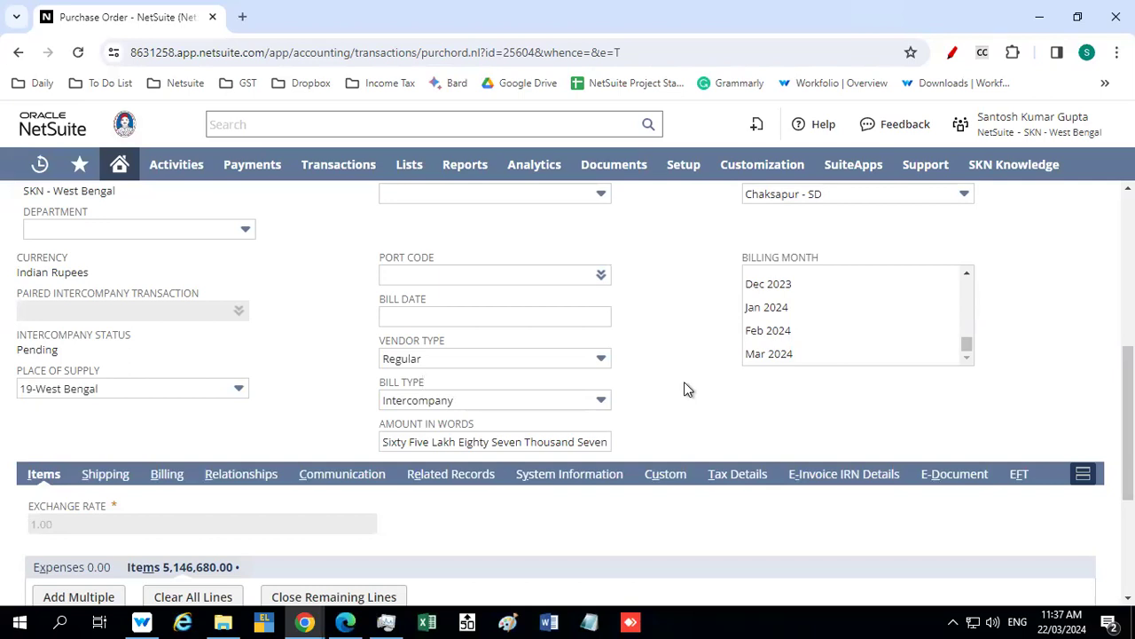
# Examine the columns of the No. 14 Handmade Biri item line in the purchase order
pyautogui.scroll(-2, 684, 384)
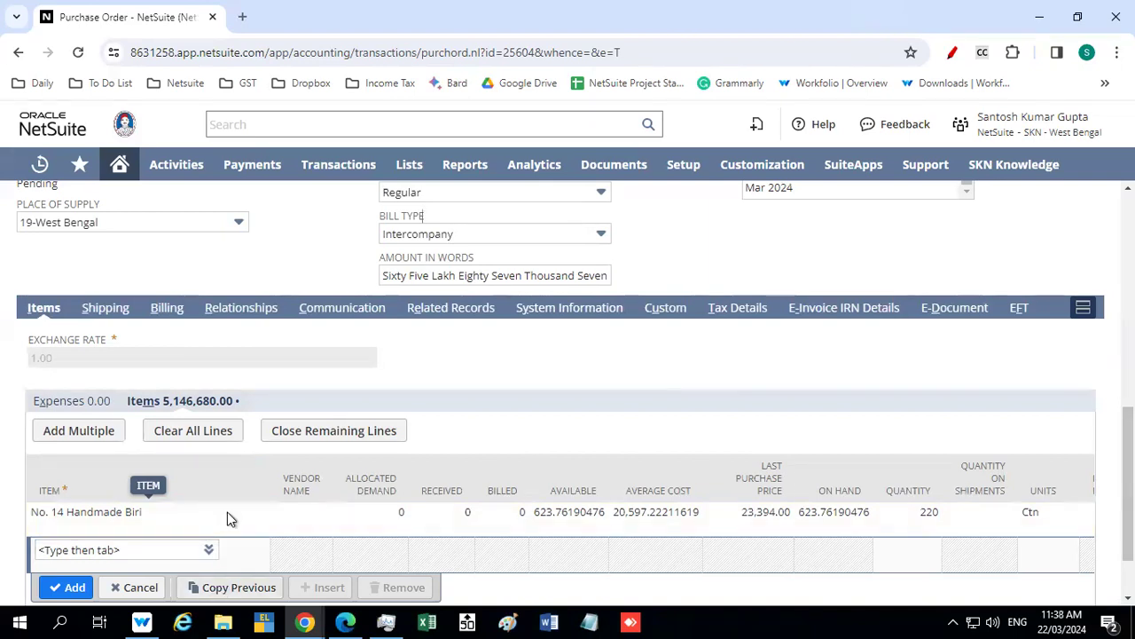
pyautogui.scroll(-1, 223, 523)
pyautogui.moveTo(184, 525); pyautogui.dragTo(816, 599)
pyautogui.moveTo(728, 533); pyautogui.dragTo(49, 550)
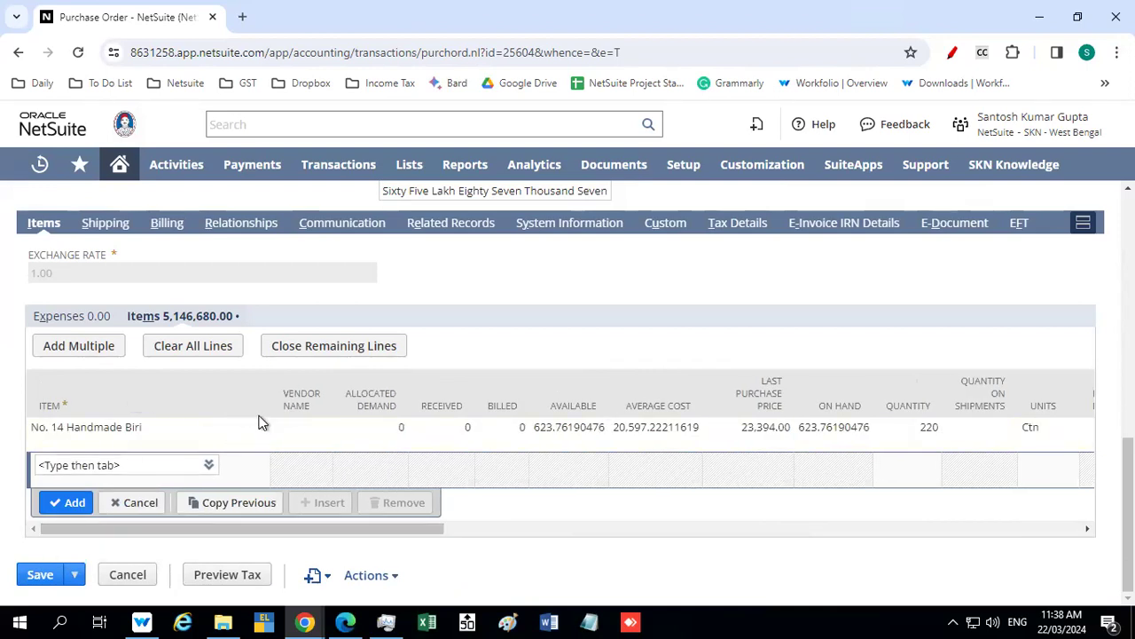
# Check the purchase order's tax details, including nexus, vendor tax registration and tax lines, and save the order
pyautogui.scroll(1, 262, 424)
pyautogui.click(742, 307)
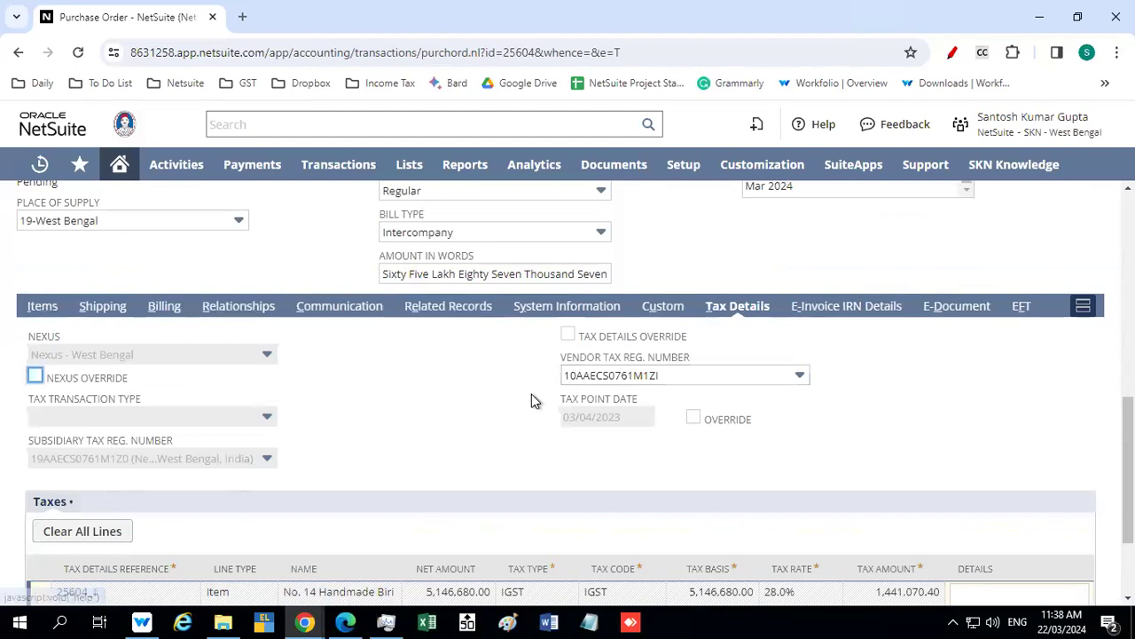
pyautogui.scroll(-2, 532, 398)
pyautogui.scroll(4, 532, 396)
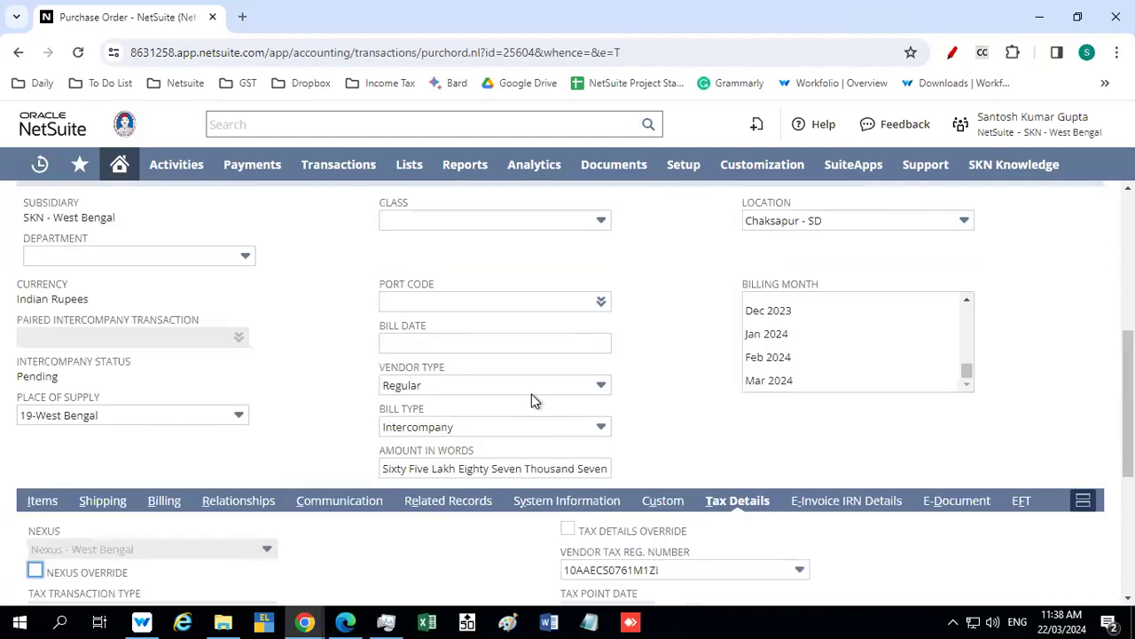
pyautogui.scroll(4, 412, 359)
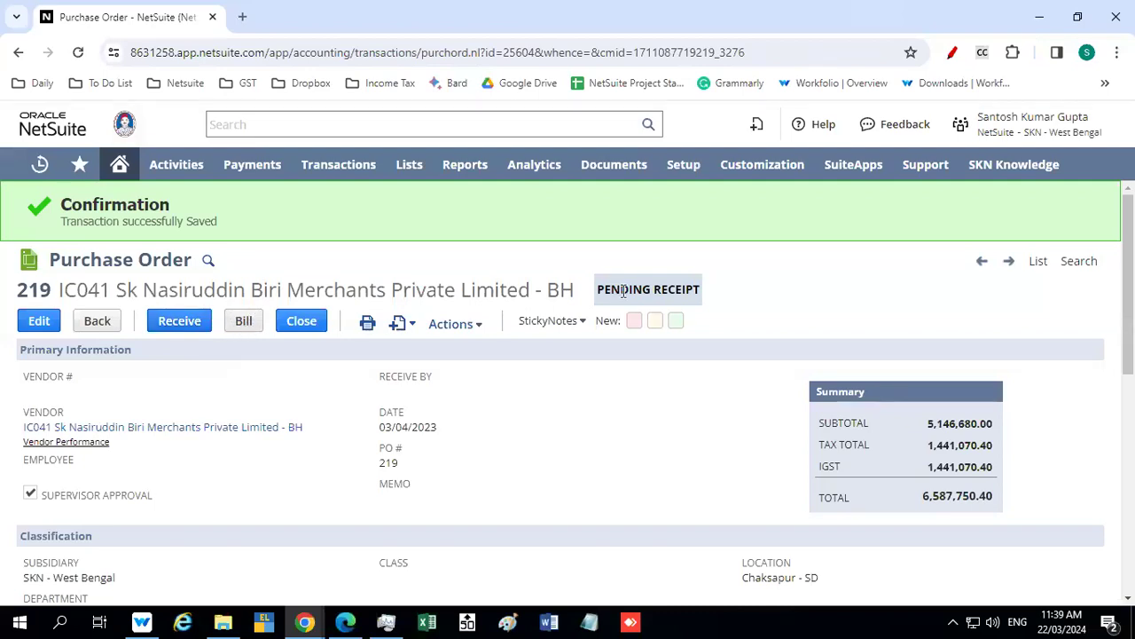
# Check the saved purchase order's status and switch from the SKN - West Bengal role to the SKN - Bihar role
pyautogui.moveTo(605, 289); pyautogui.dragTo(723, 302)
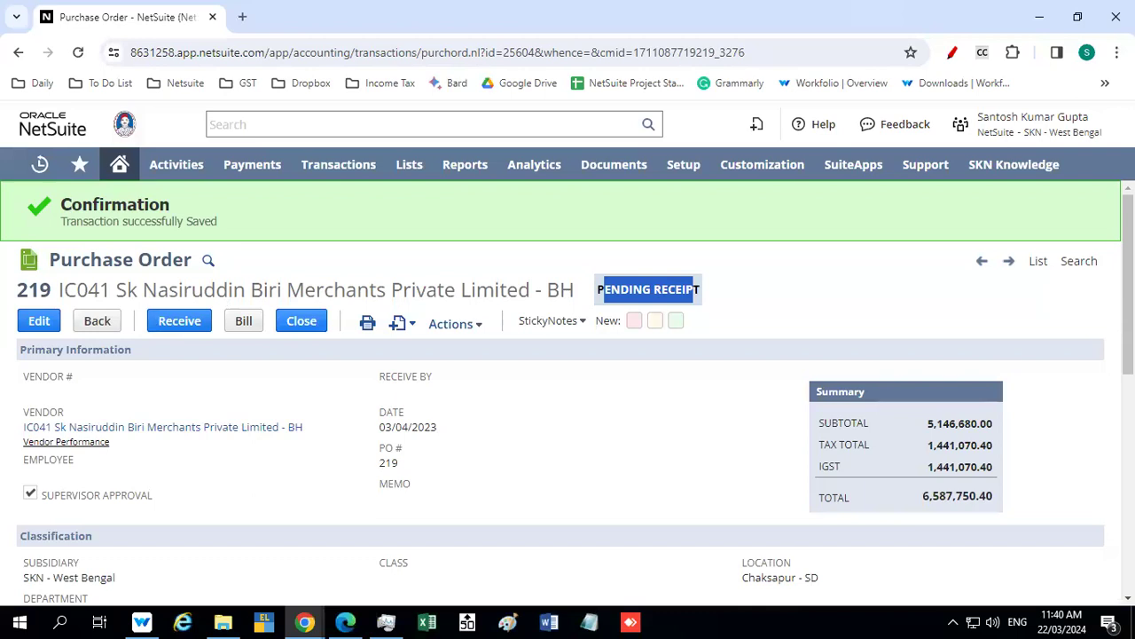
pyautogui.moveTo(1038, 126)
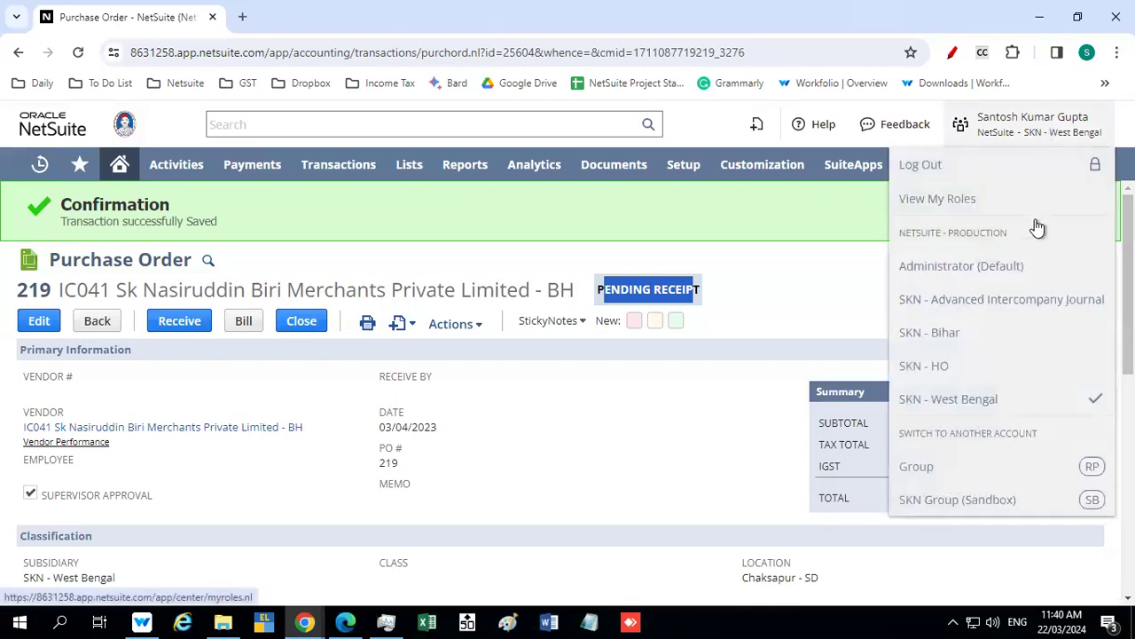
pyautogui.click(954, 332)
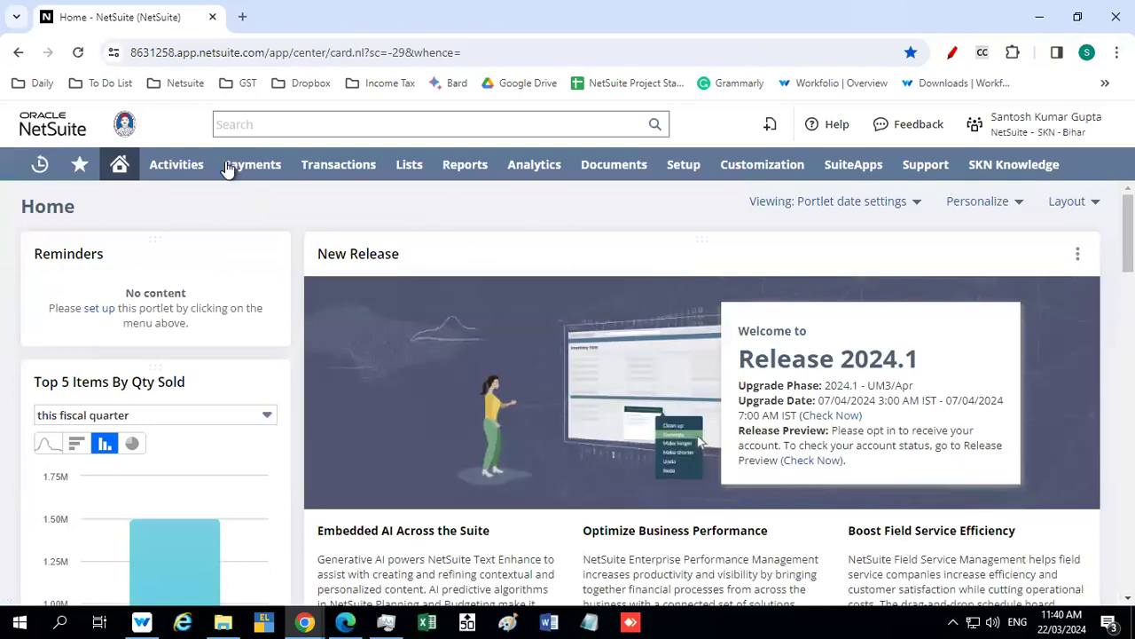
# Open Manage Intercompany Sales Orders and bring the list of pending intercompany purchase orders into view
pyautogui.moveTo(333, 170)
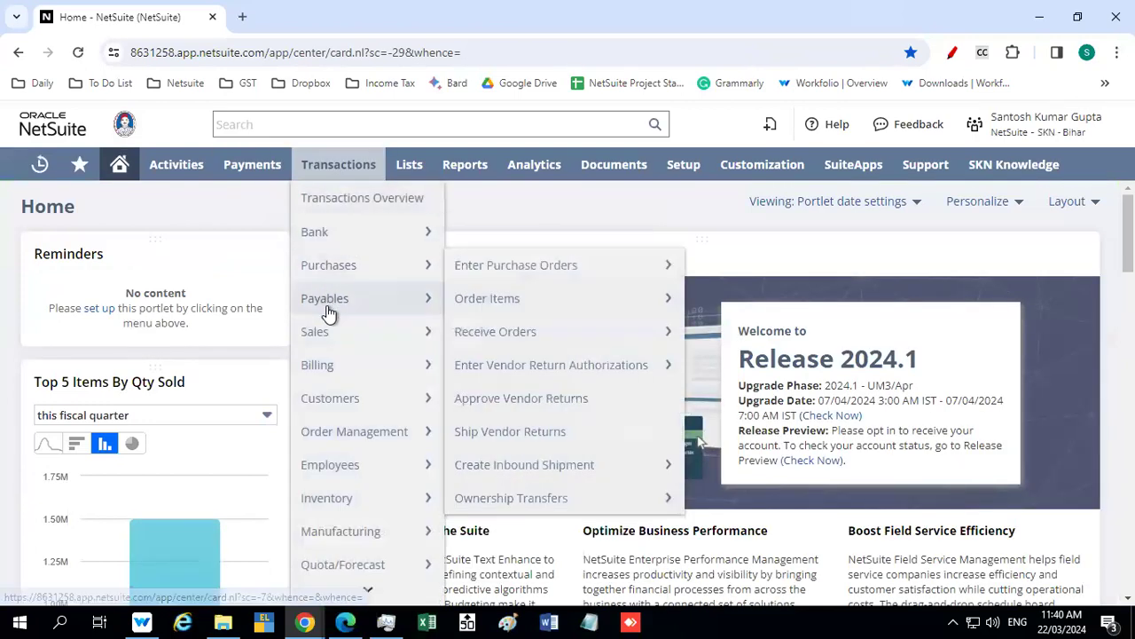
pyautogui.moveTo(328, 331)
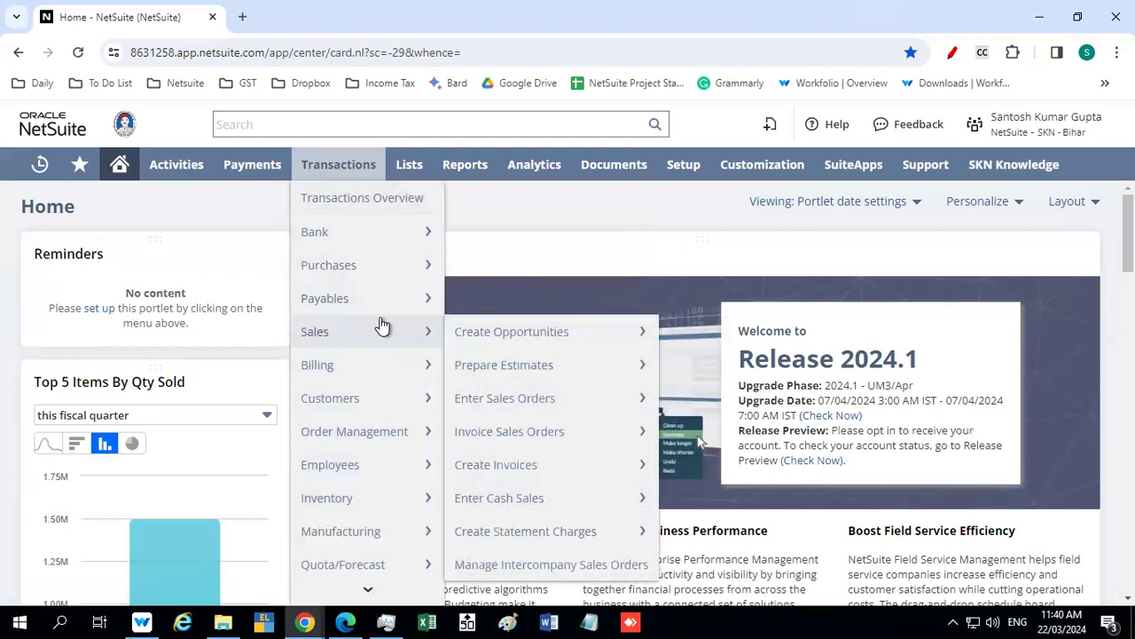
pyautogui.click(570, 564)
pyautogui.scroll(-1, 369, 364)
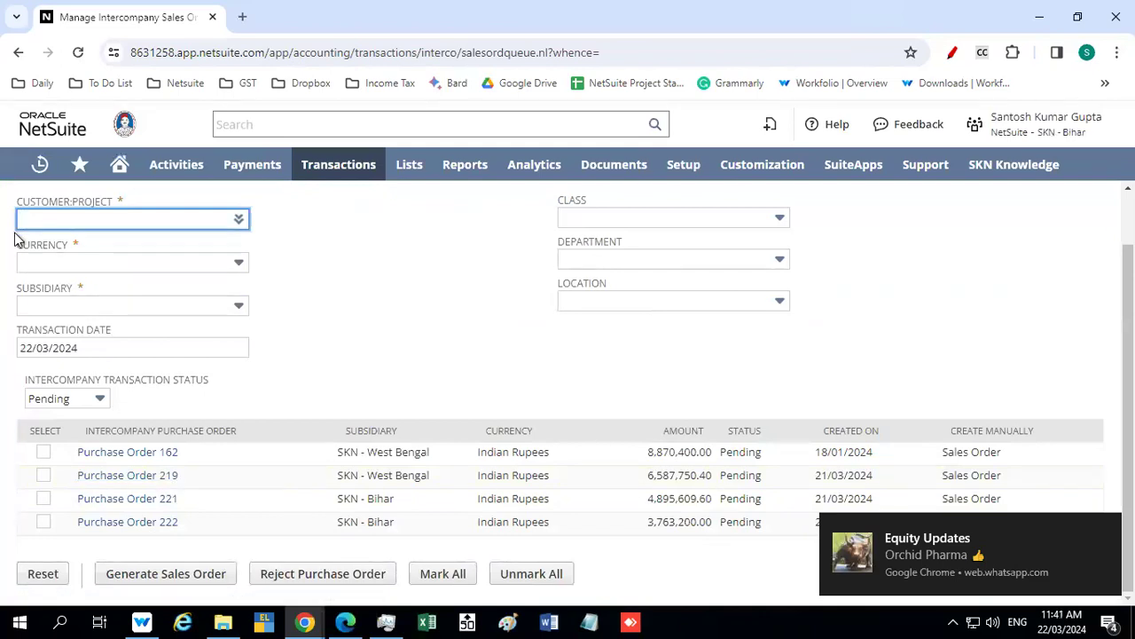
# Set the customer of the intercompany sales orders page to Sk Nasiruddin Biri Merchants Private Limited – WB and check the transaction date
pyautogui.scroll(1, 14, 238)
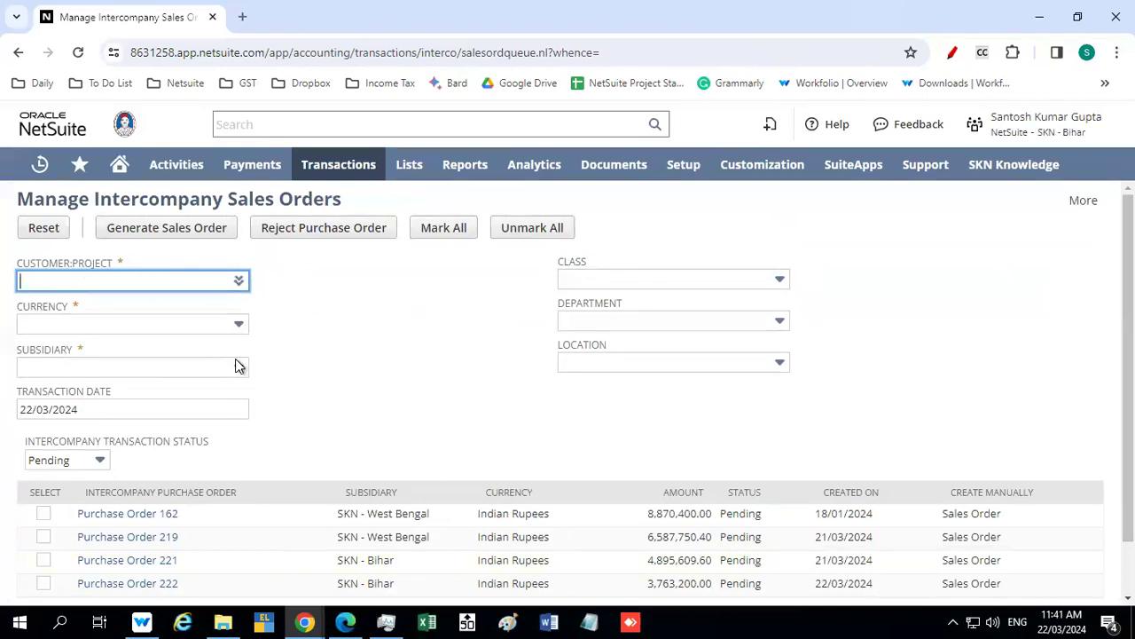
pyautogui.scroll(-1, 238, 365)
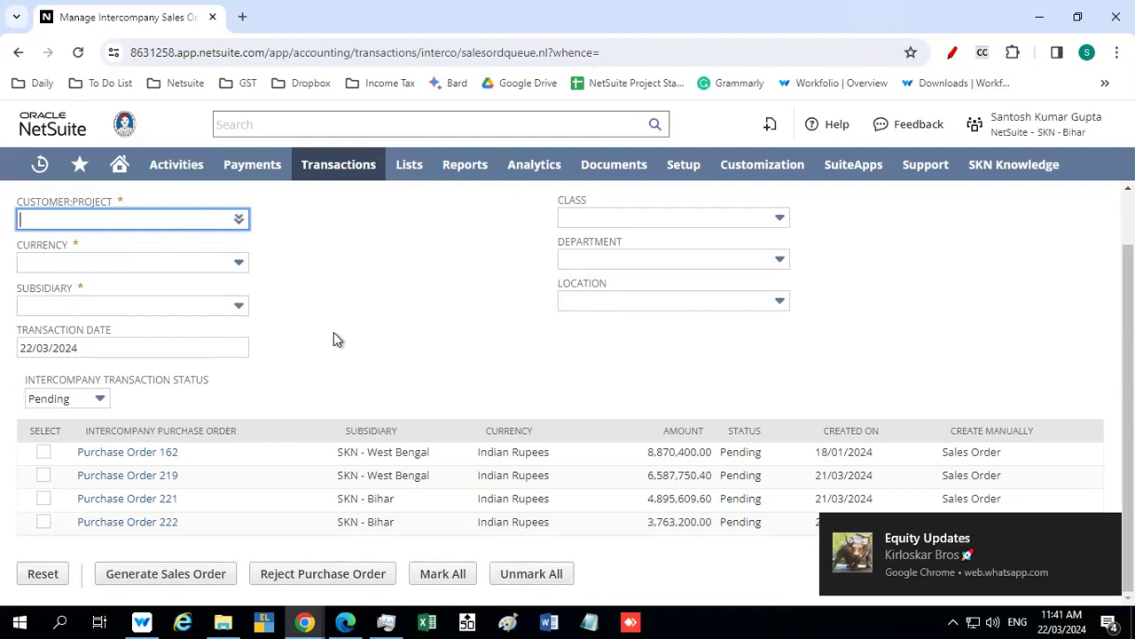
pyautogui.scroll(1, 332, 337)
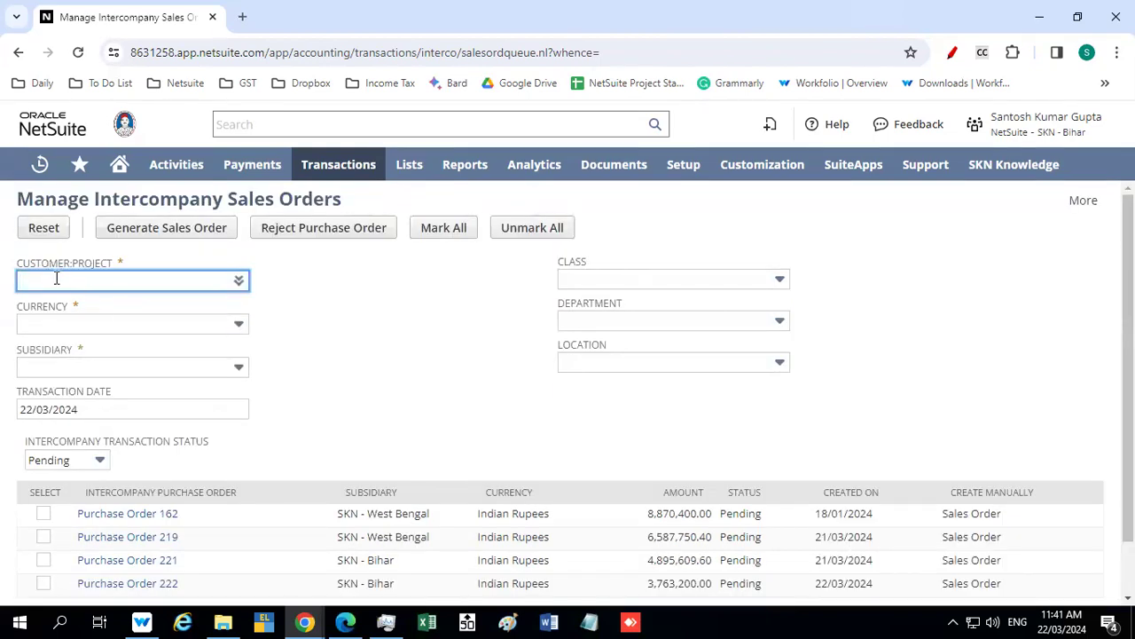
pyautogui.write('sk n')
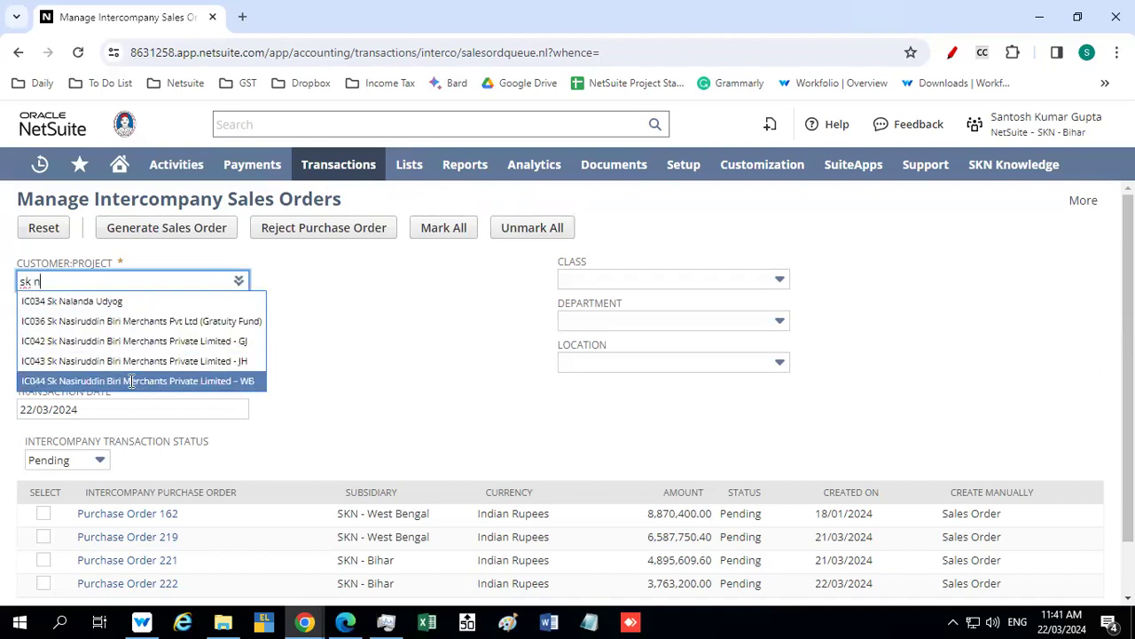
pyautogui.click(131, 381)
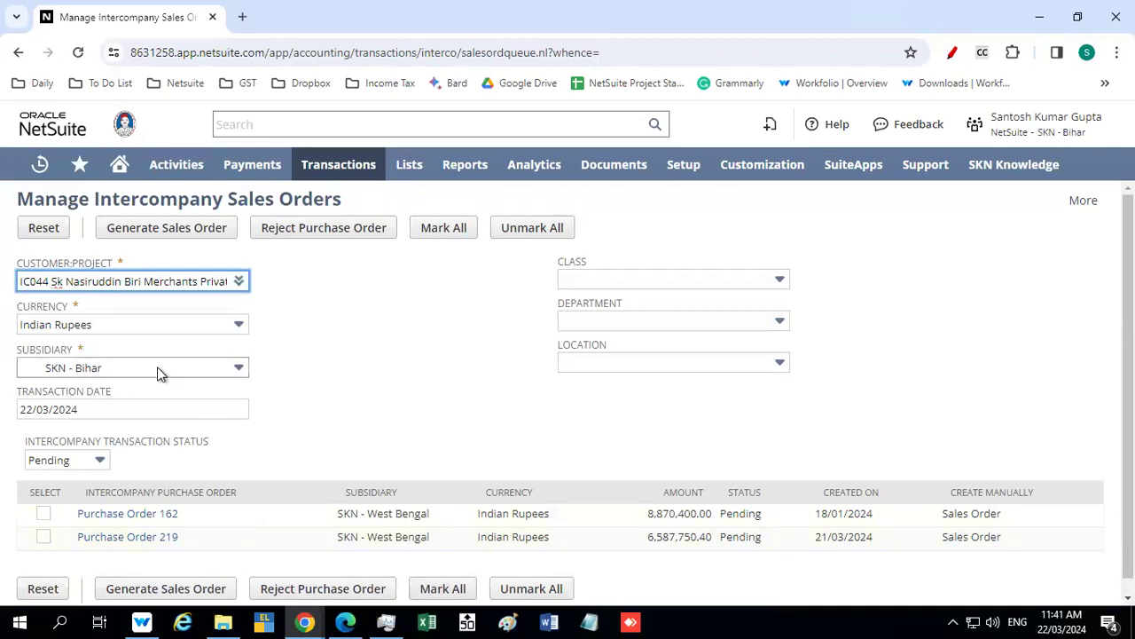
pyautogui.moveTo(89, 409); pyautogui.dragTo(10, 411)
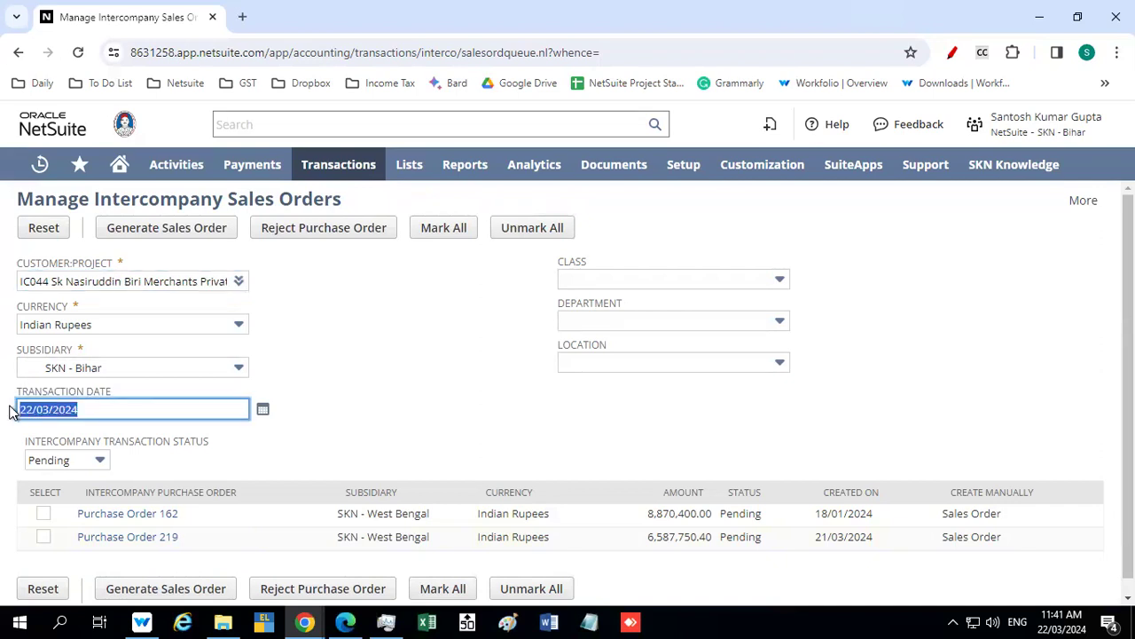
pyautogui.click(345, 366)
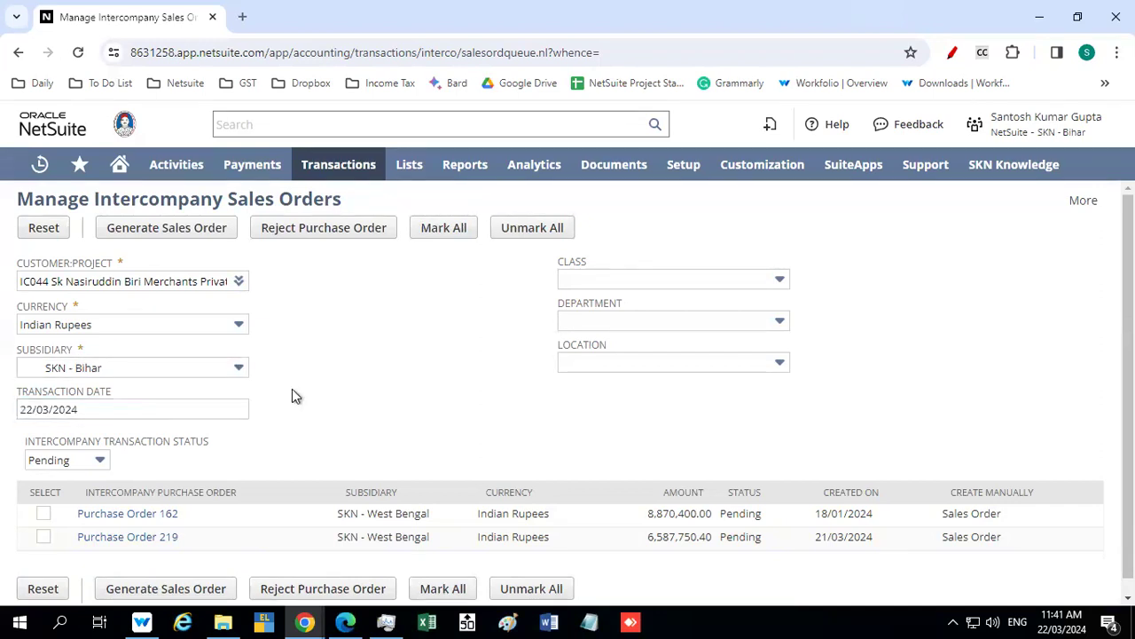
# Mark the SKN - West Bengal purchase order created on 21/03/2024, try to view its record, and return to the intercompany list
pyautogui.click(43, 538)
pyautogui.scroll(-1, 333, 395)
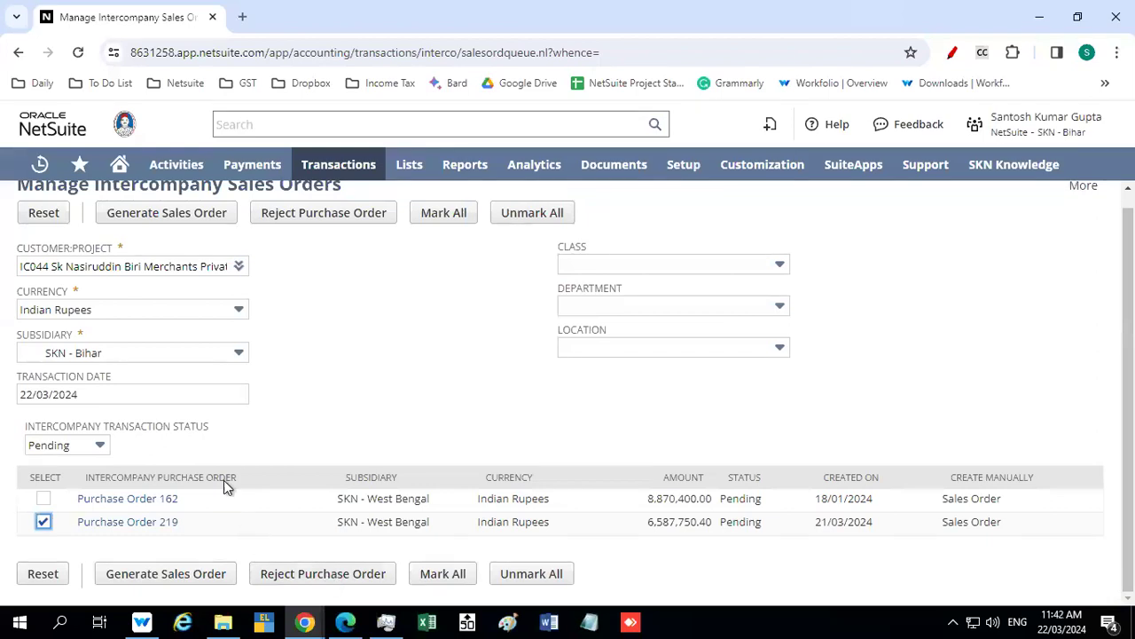
pyautogui.keyDown('ctrl'); pyautogui.click(153, 527); pyautogui.keyUp('ctrl')
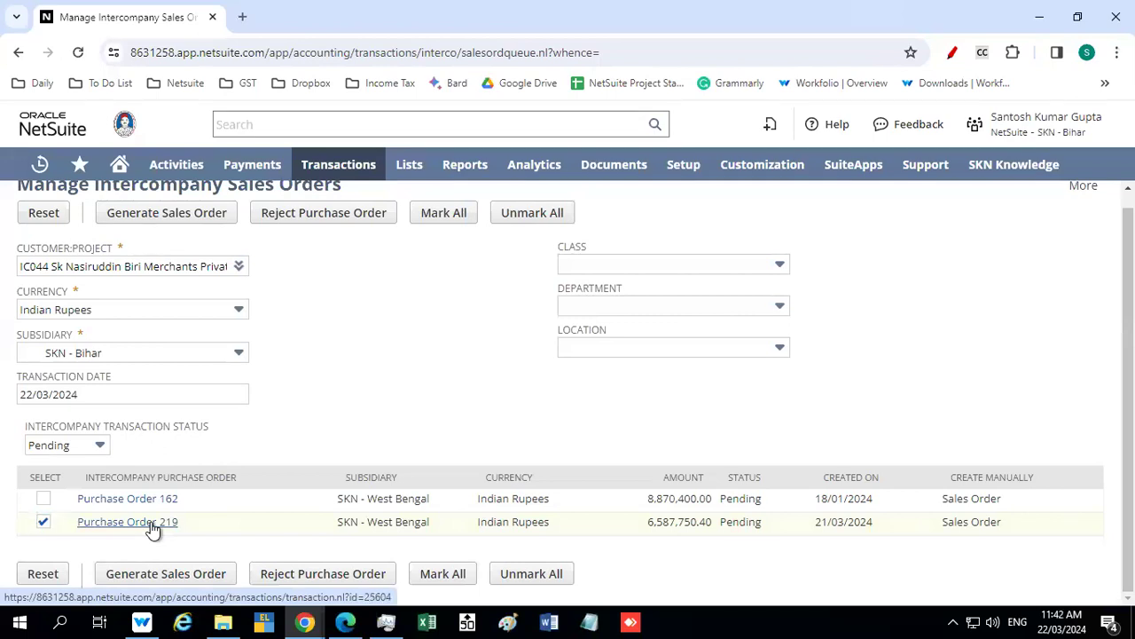
pyautogui.click(340, 16)
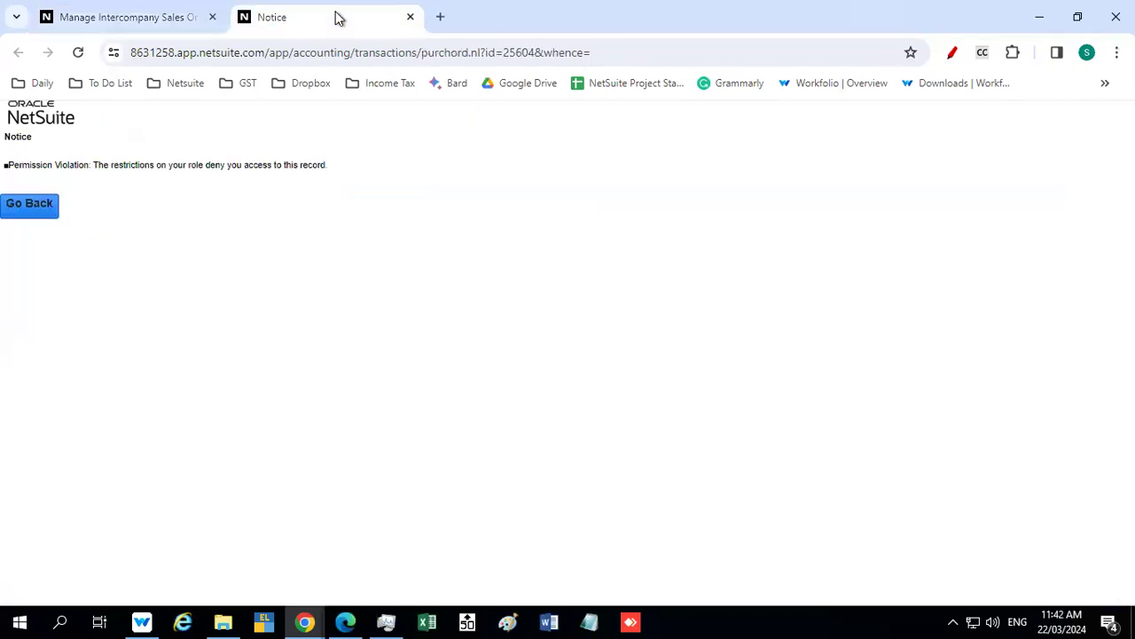
pyautogui.click(409, 18)
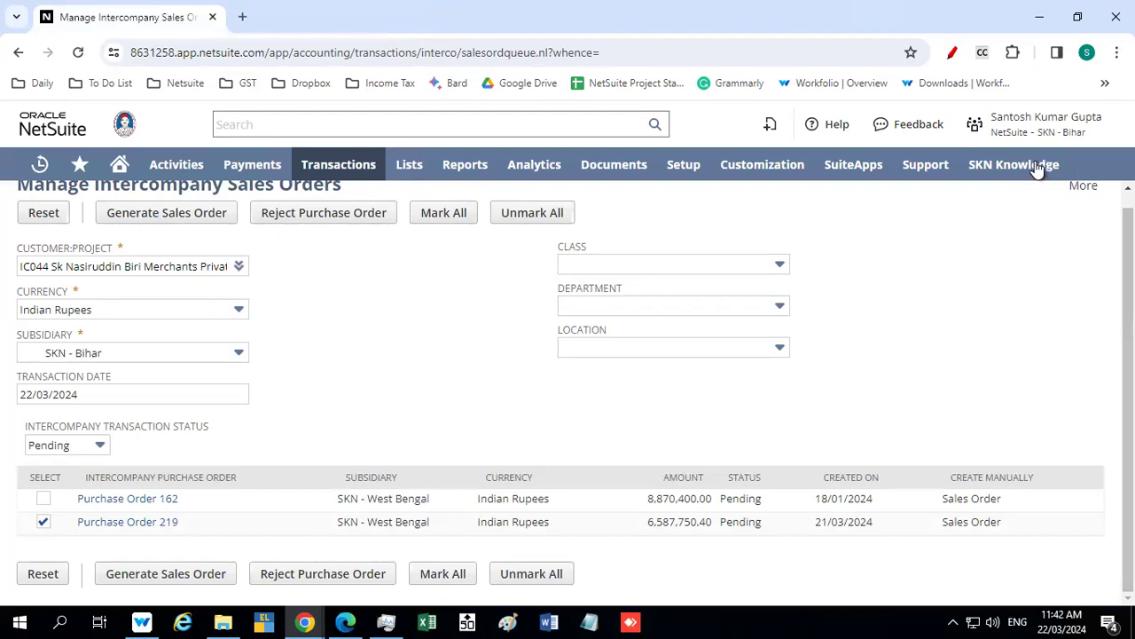
# Generate the sales order from the marked purchase order and refresh the processed records to update its line status
pyautogui.moveTo(976, 120)
pyautogui.moveTo(1017, 131)
pyautogui.click(188, 574)
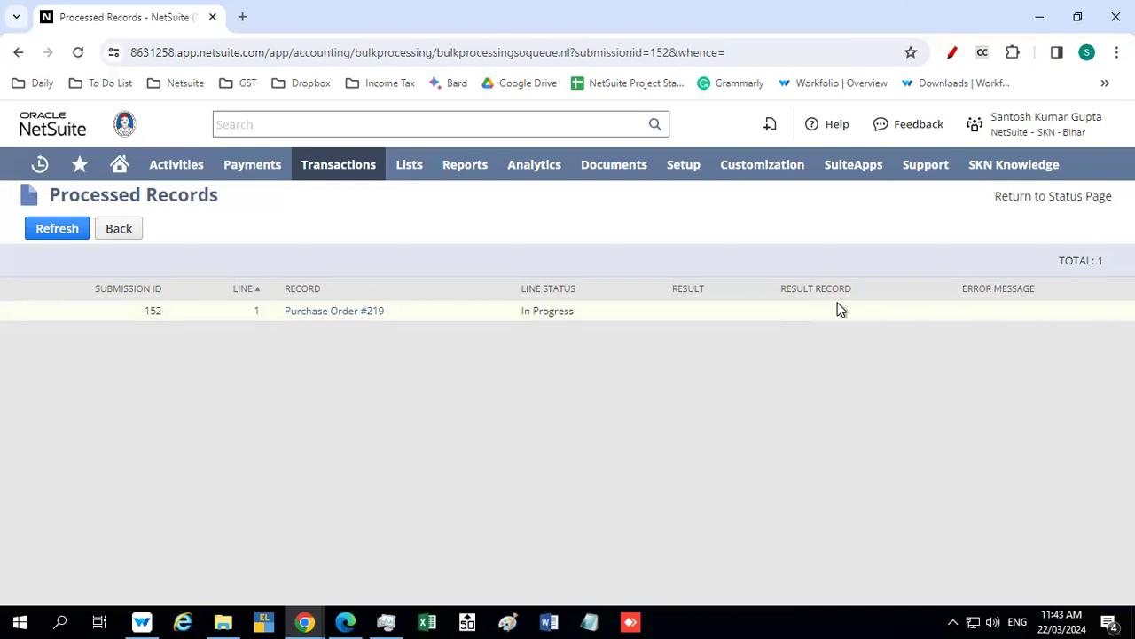
pyautogui.click(53, 230)
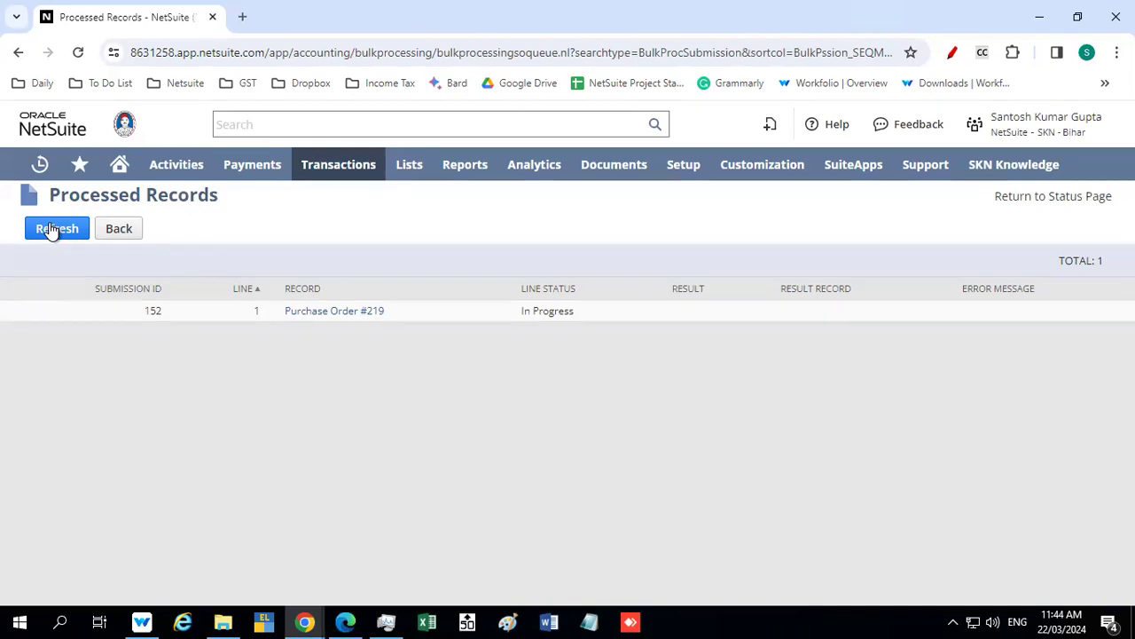
pyautogui.click(60, 229)
pyautogui.click(59, 231)
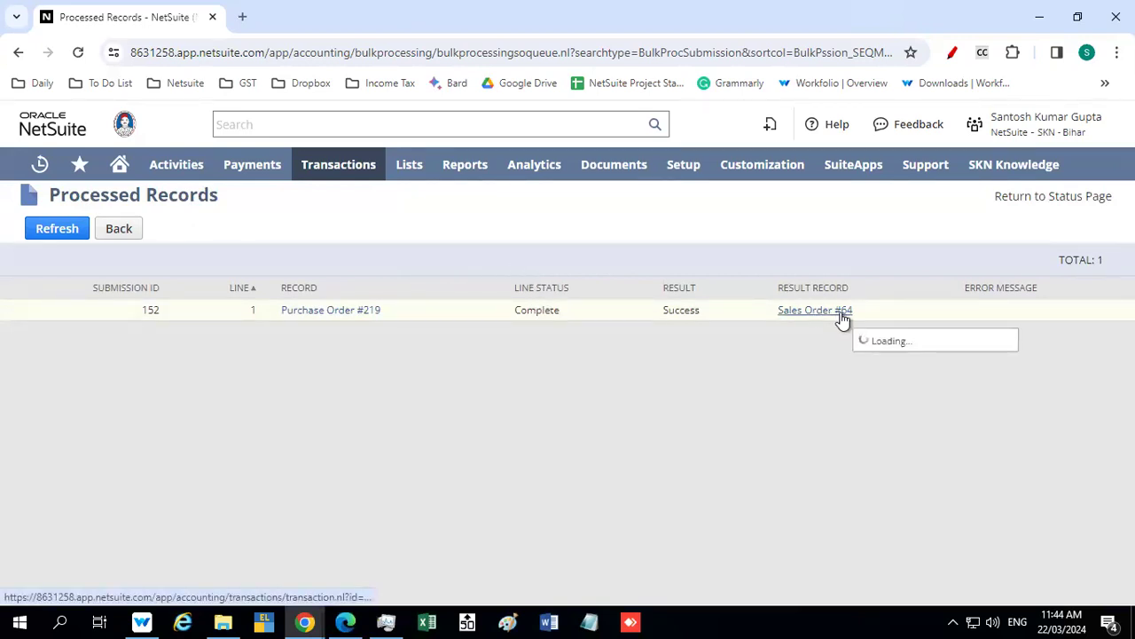
# Open the resulting sales order and look over its classification, paired intercompany transaction, items, e-document and system information
pyautogui.moveTo(807, 314)
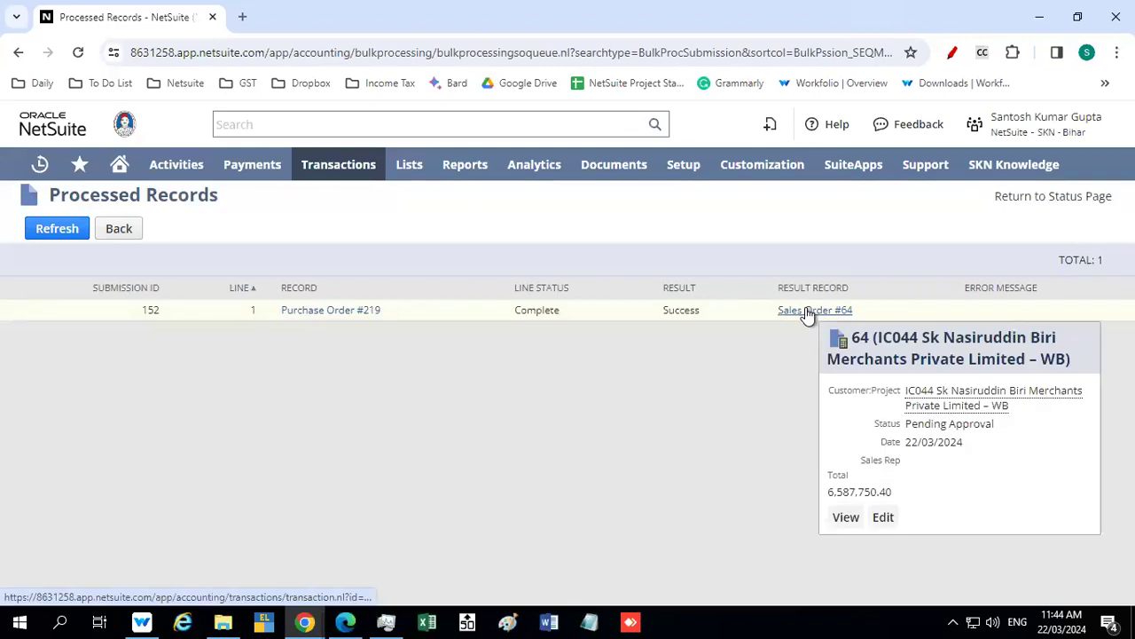
pyautogui.moveTo(1032, 135)
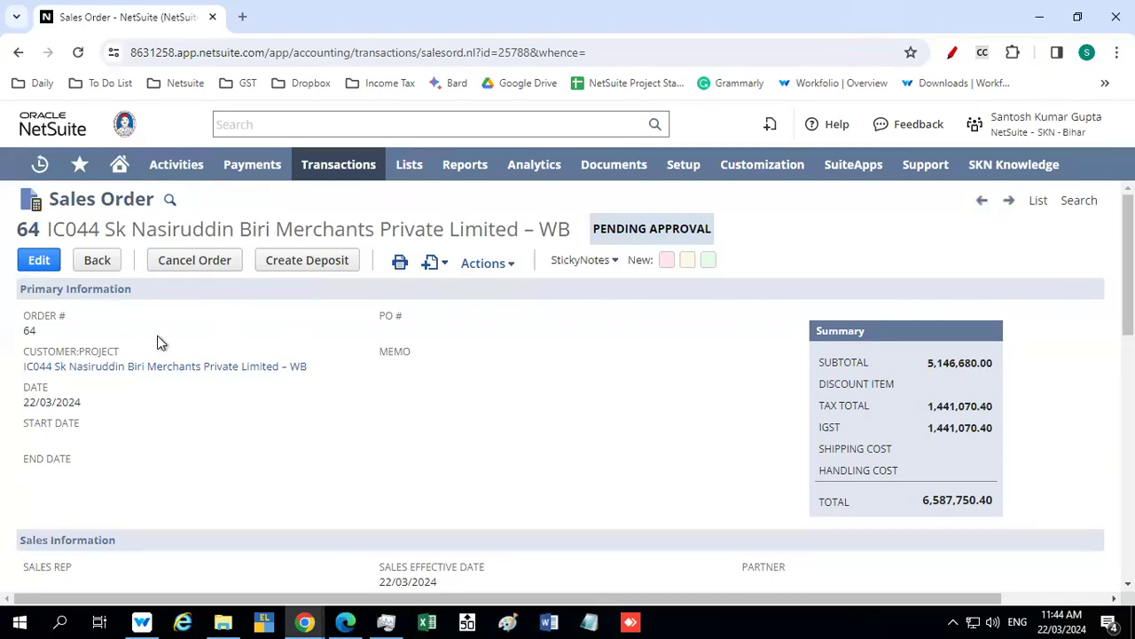
pyautogui.scroll(-1, 157, 337)
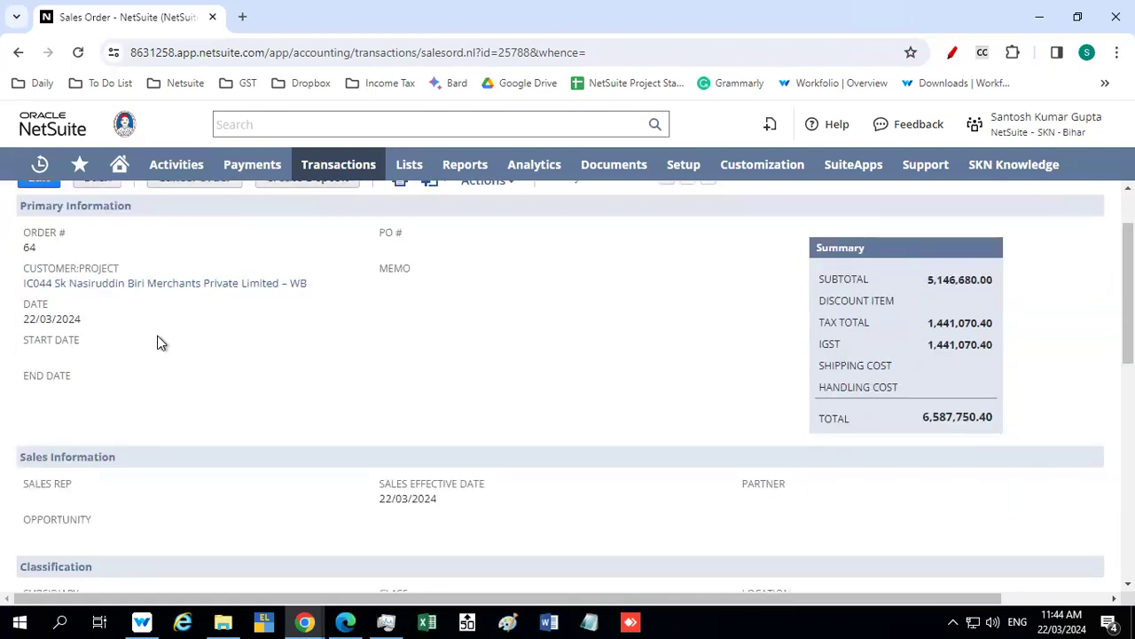
pyautogui.scroll(-6, 157, 337)
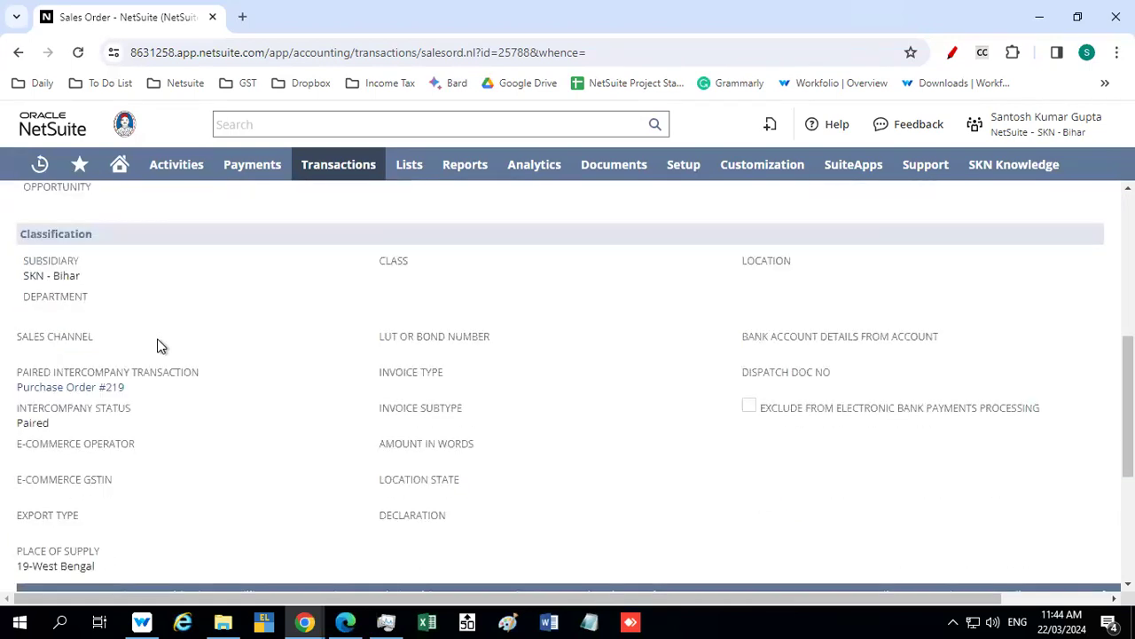
pyautogui.scroll(-2, 157, 347)
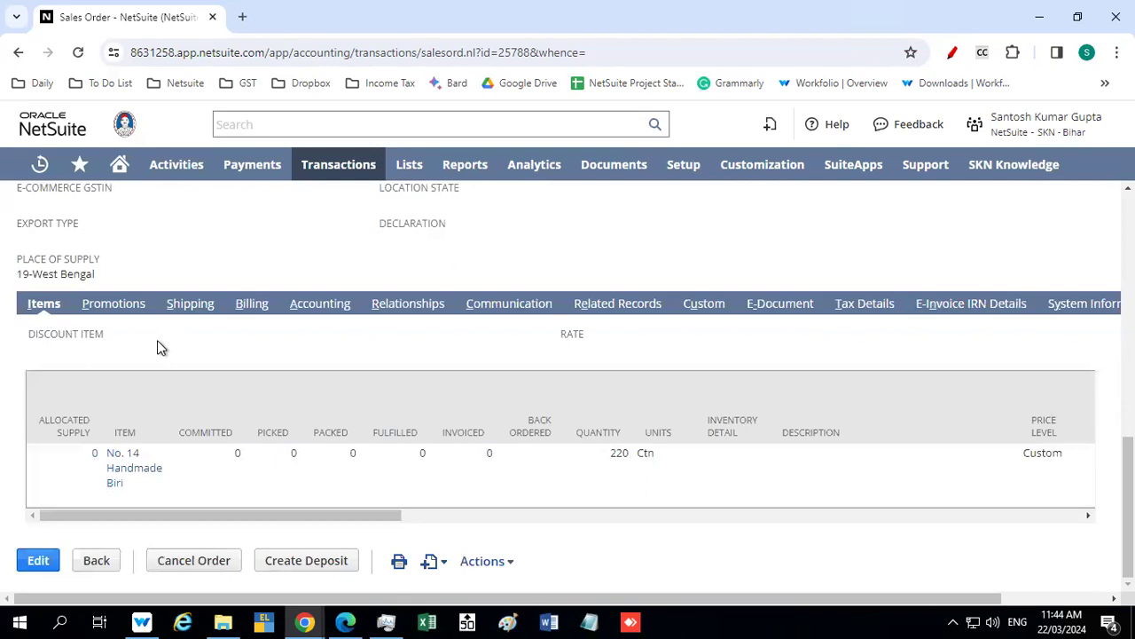
pyautogui.click(790, 306)
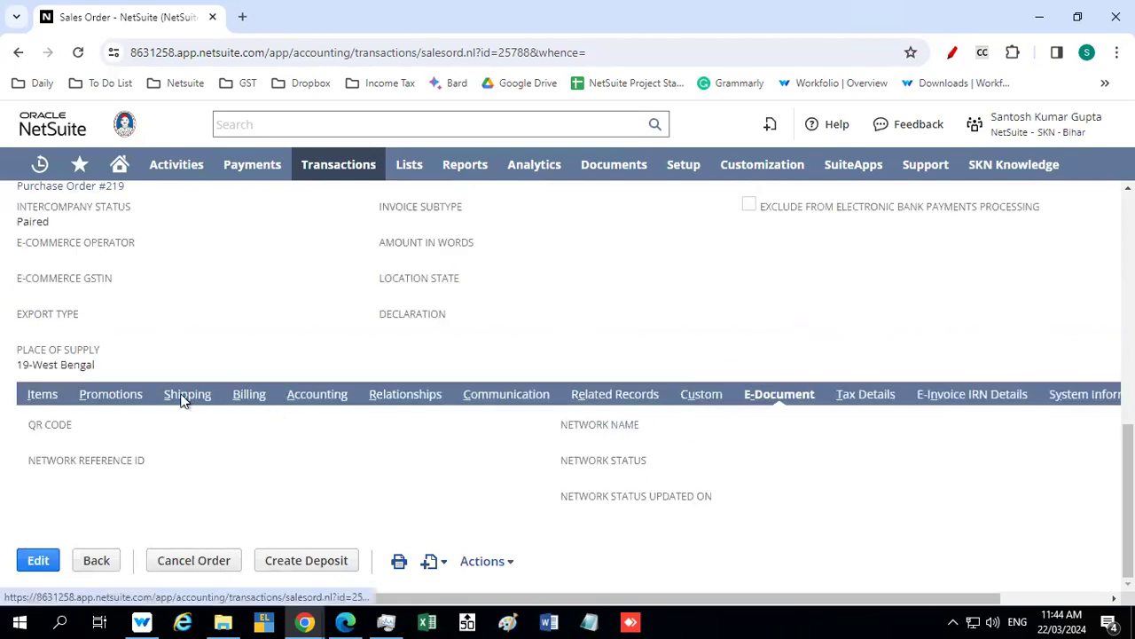
pyautogui.click(1077, 395)
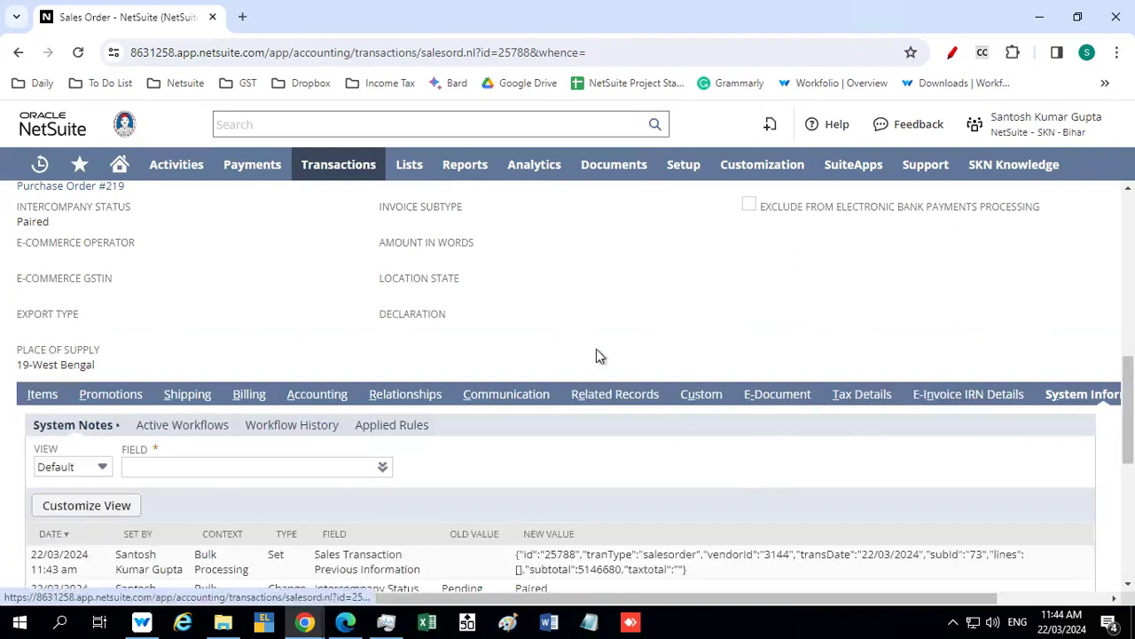
# Check the approval status in the sales order's header
pyautogui.scroll(4, 607, 351)
pyautogui.scroll(3, 612, 349)
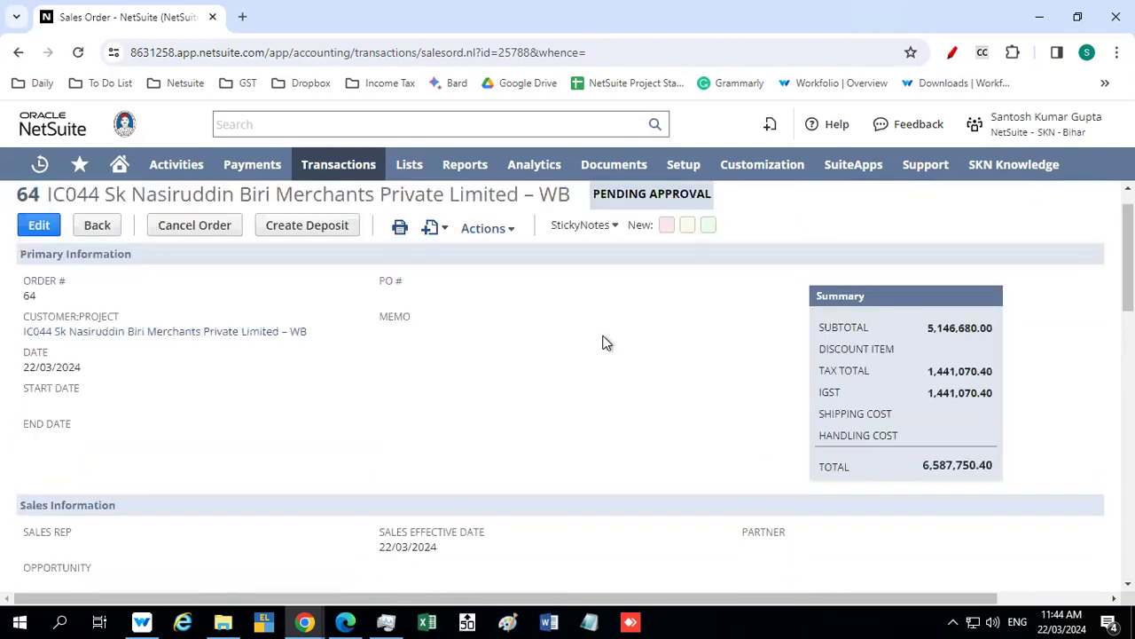
pyautogui.scroll(1, 606, 343)
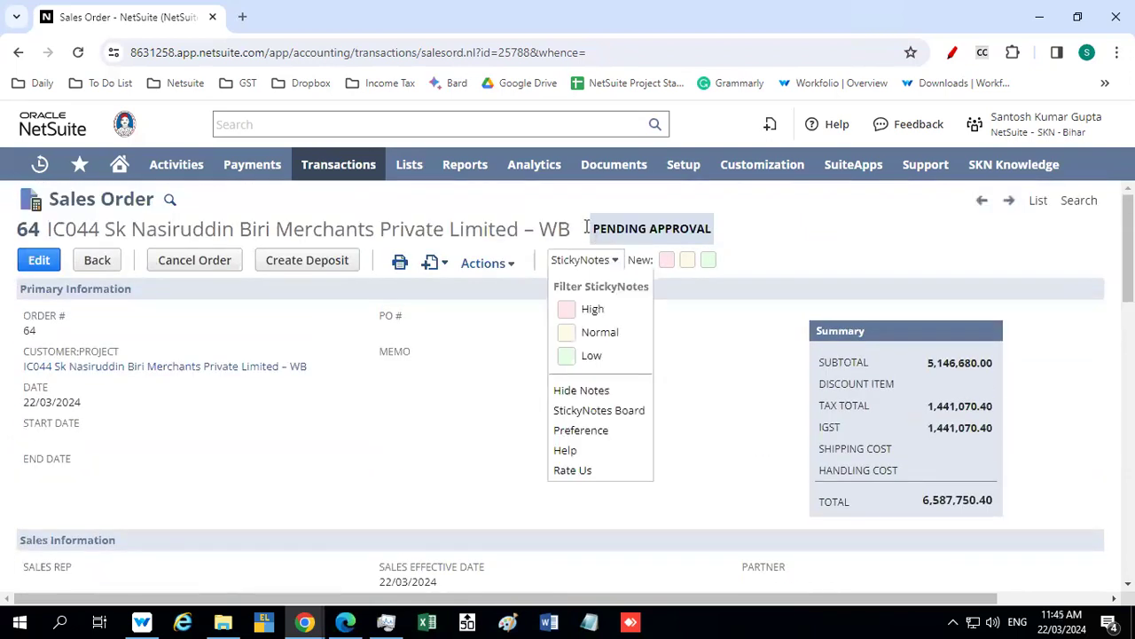
pyautogui.moveTo(593, 228); pyautogui.dragTo(724, 264)
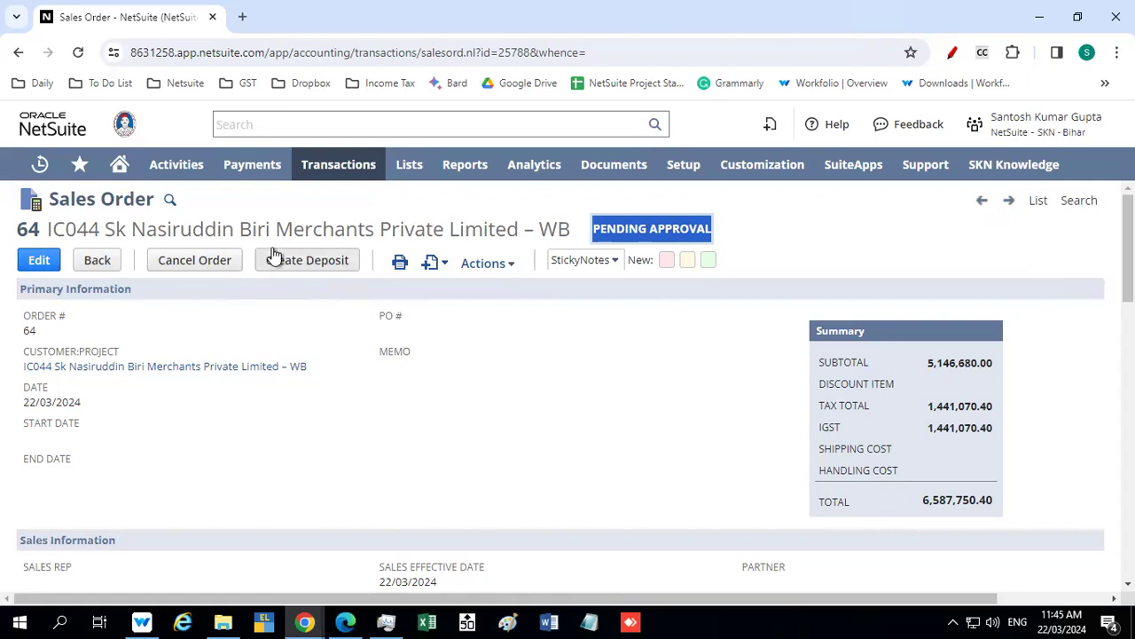
# Examine the sales order's No. 14 Handmade Biri item line across all its columns and its tax details
pyautogui.scroll(-3, 123, 363)
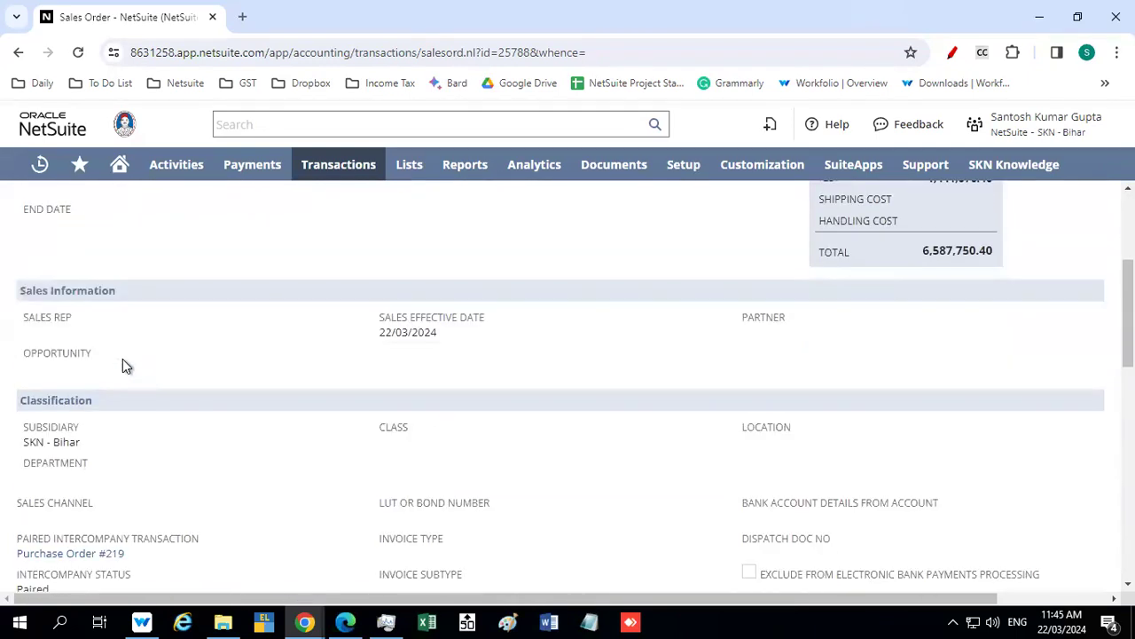
pyautogui.scroll(2, 177, 364)
pyautogui.scroll(-5, 89, 306)
pyautogui.scroll(-4, 92, 312)
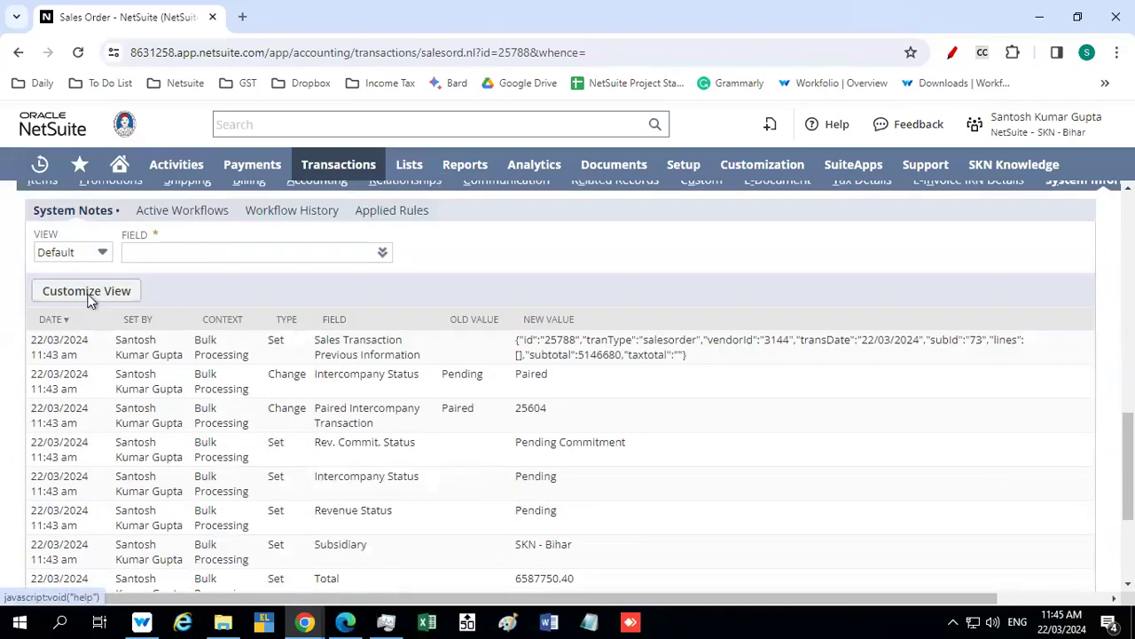
pyautogui.scroll(3, 55, 296)
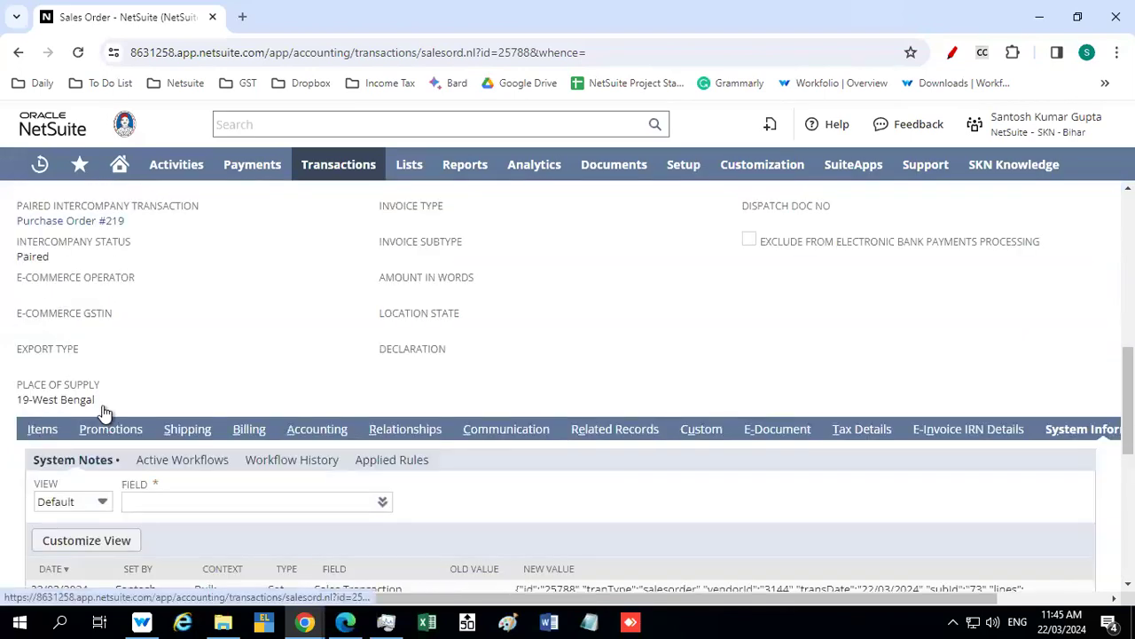
pyautogui.click(40, 430)
pyautogui.scroll(-1, 177, 426)
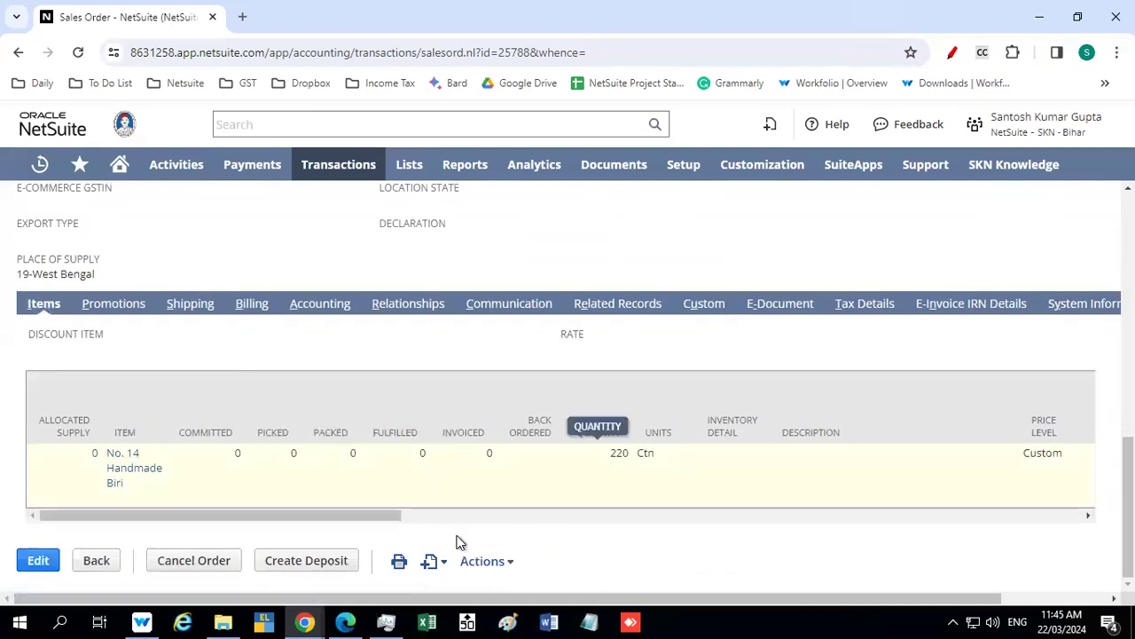
pyautogui.moveTo(390, 520); pyautogui.dragTo(1070, 538)
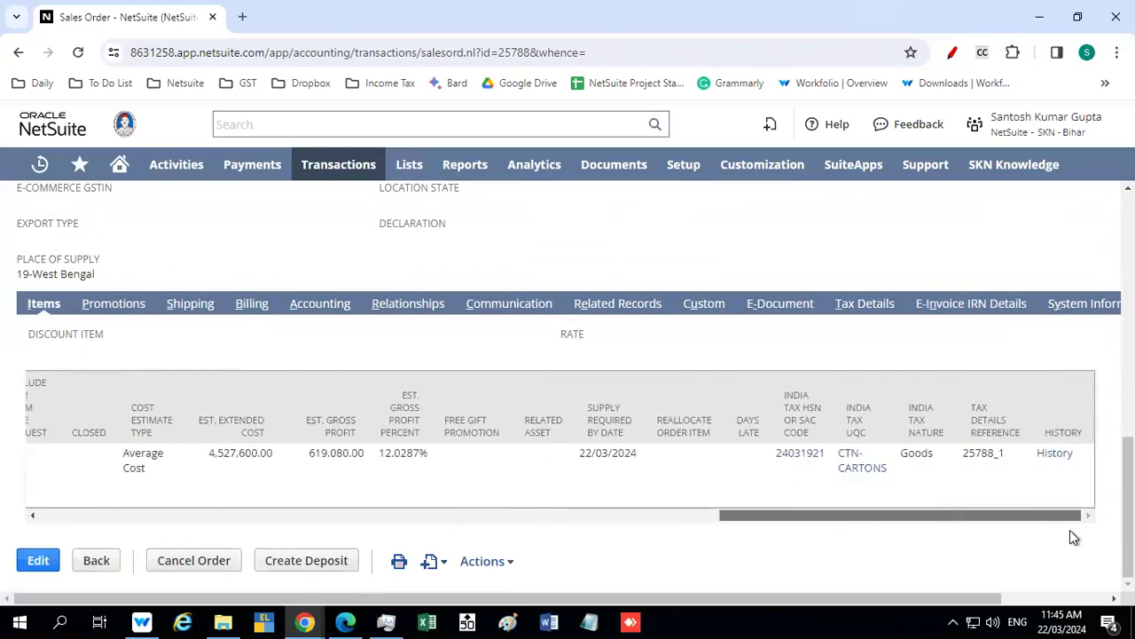
pyautogui.click(640, 520)
pyautogui.click(863, 303)
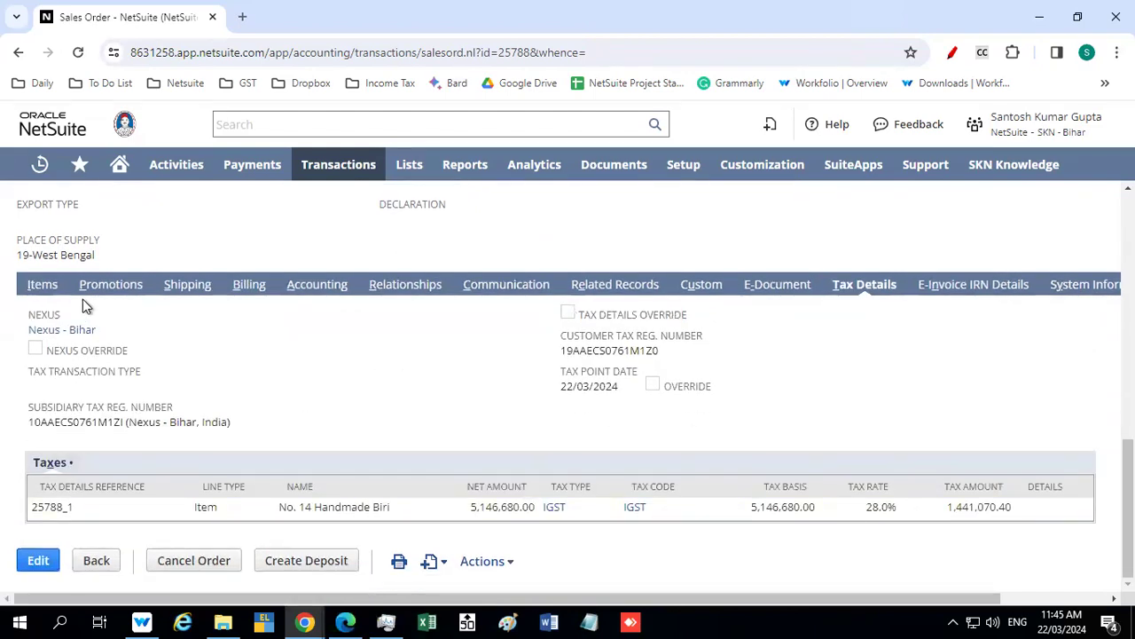
# Switch from the SKN - Bihar role to the Administrator role
pyautogui.scroll(3, 82, 299)
pyautogui.scroll(4, 82, 299)
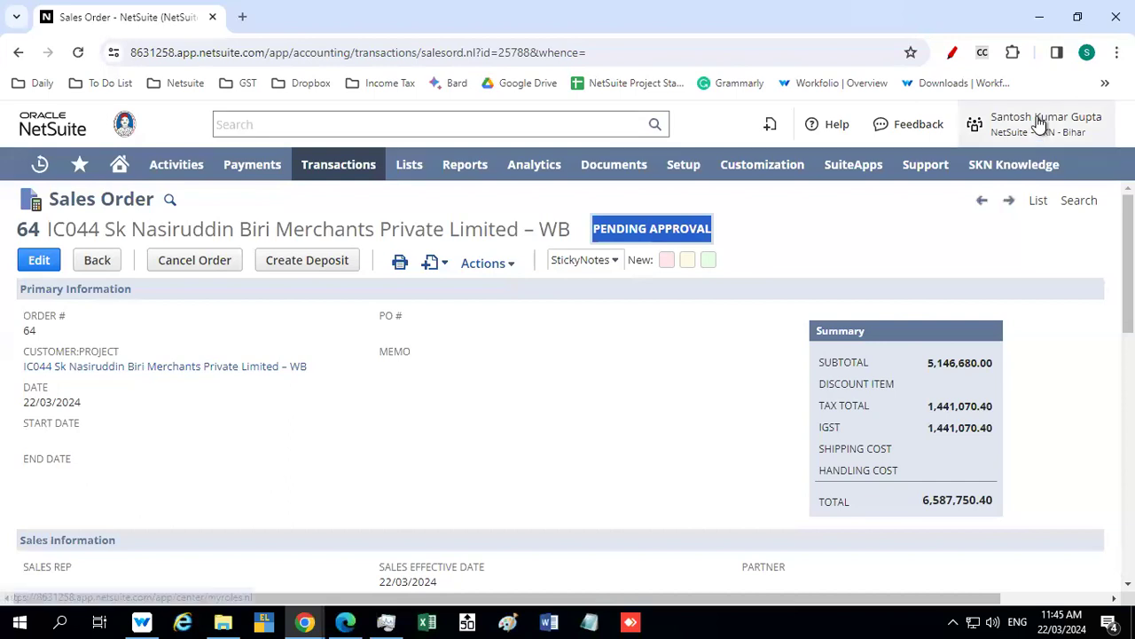
pyautogui.moveTo(1029, 125)
pyautogui.click(976, 266)
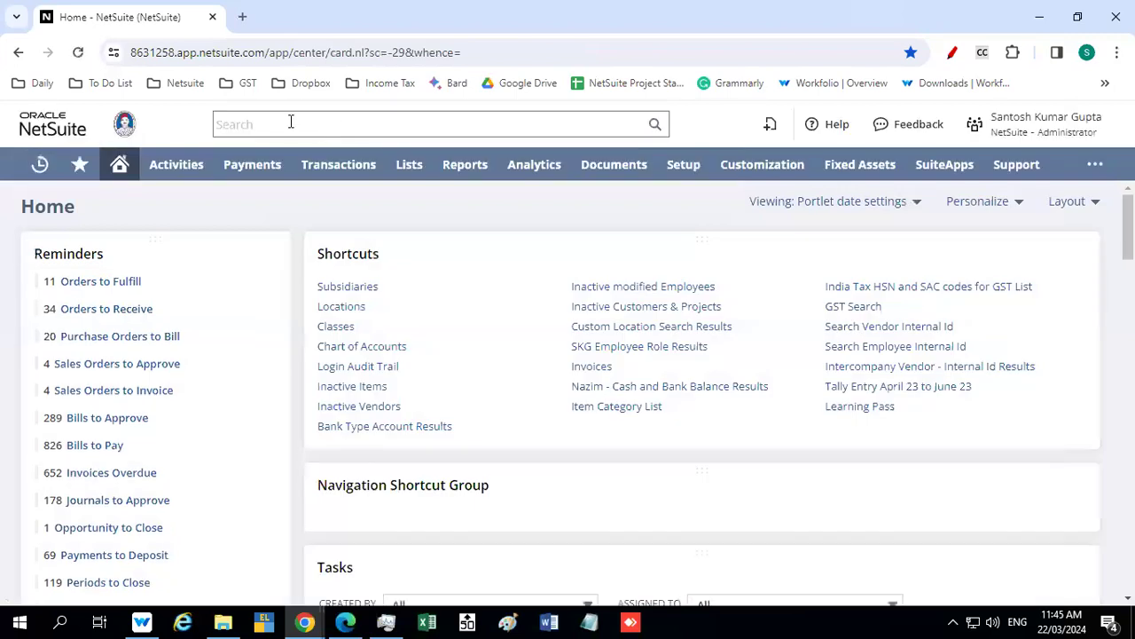
# Search for sales order 64, open its record and approve it
pyautogui.click(291, 124)
pyautogui.write('64')
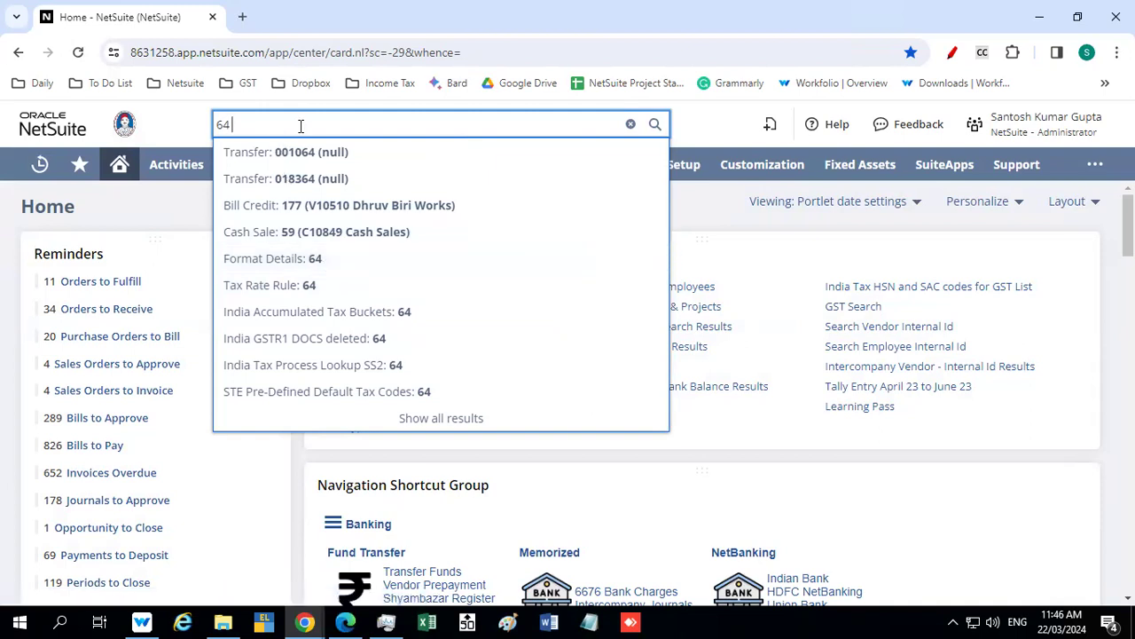
pyautogui.write('sales')
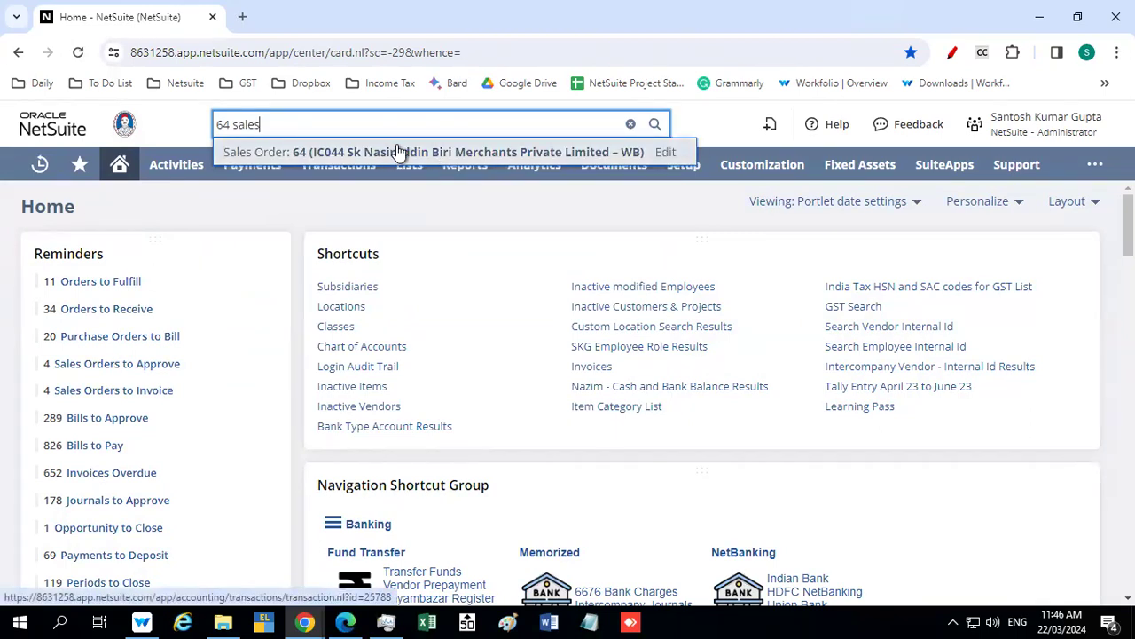
pyautogui.click(398, 151)
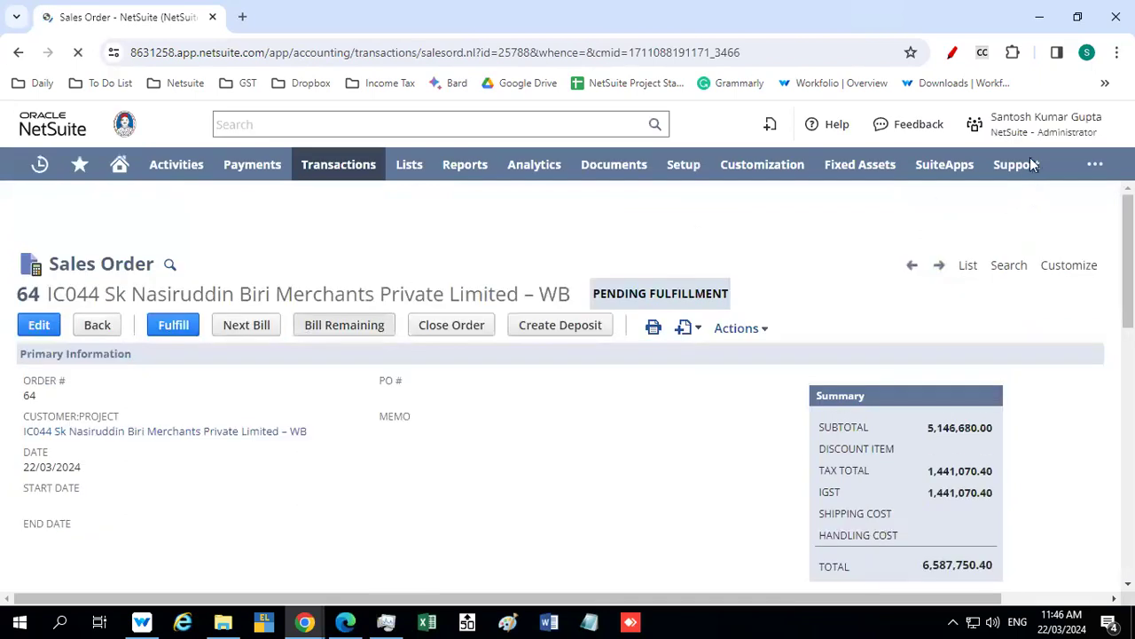
# Switch back to the SKN - Bihar role and reopen sales order 64 from the recent records
pyautogui.moveTo(1020, 125)
pyautogui.click(971, 333)
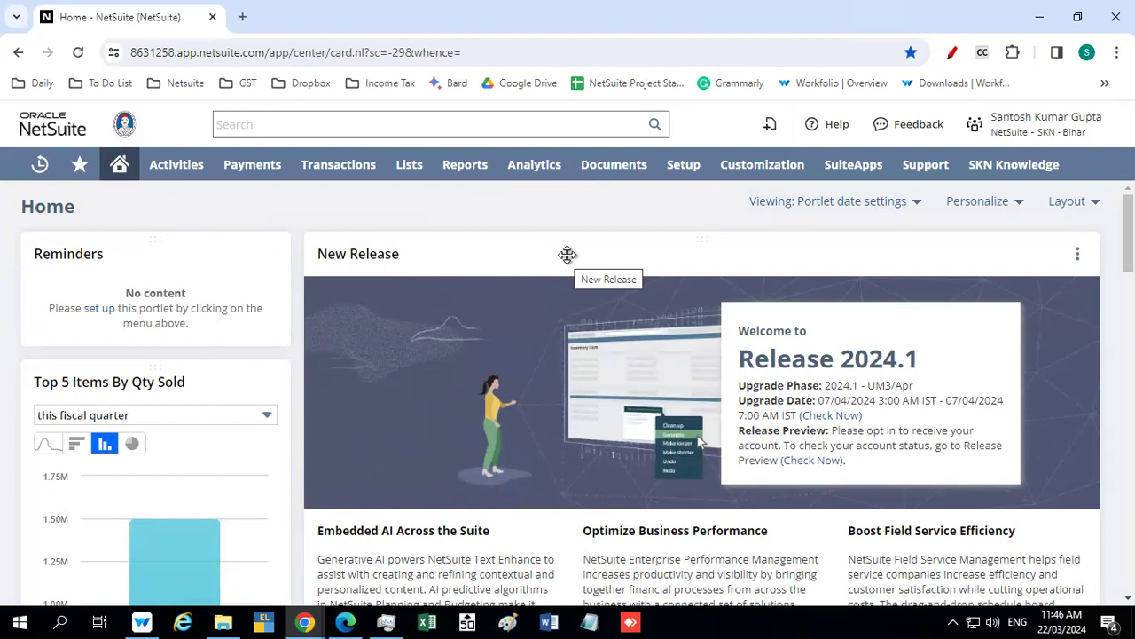
pyautogui.click(261, 121)
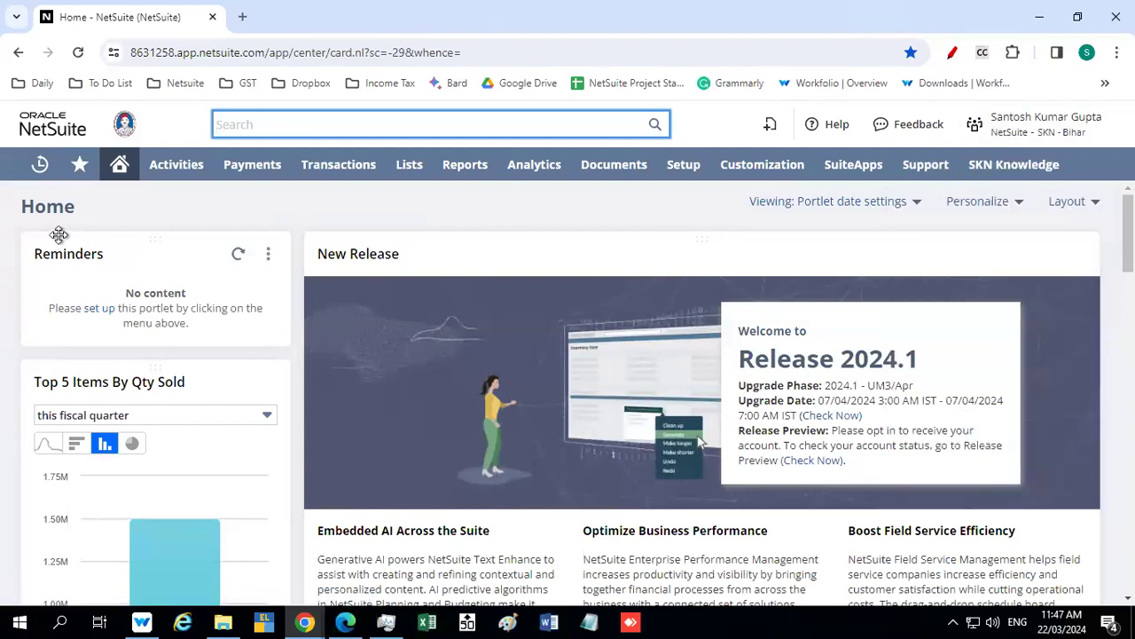
pyautogui.moveTo(39, 167)
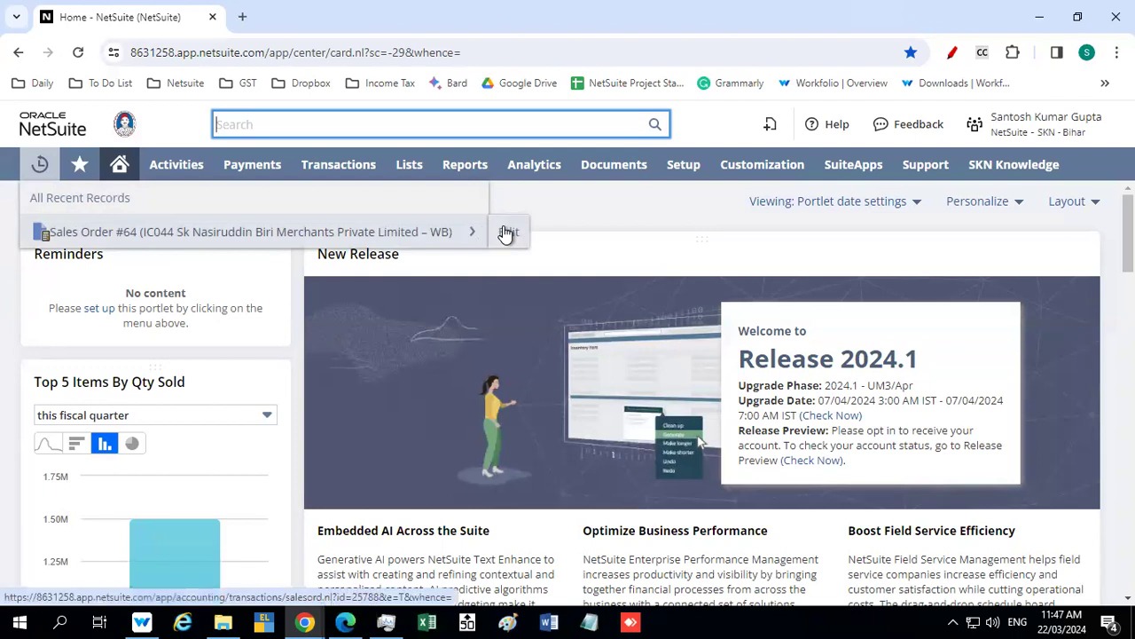
pyautogui.click(359, 233)
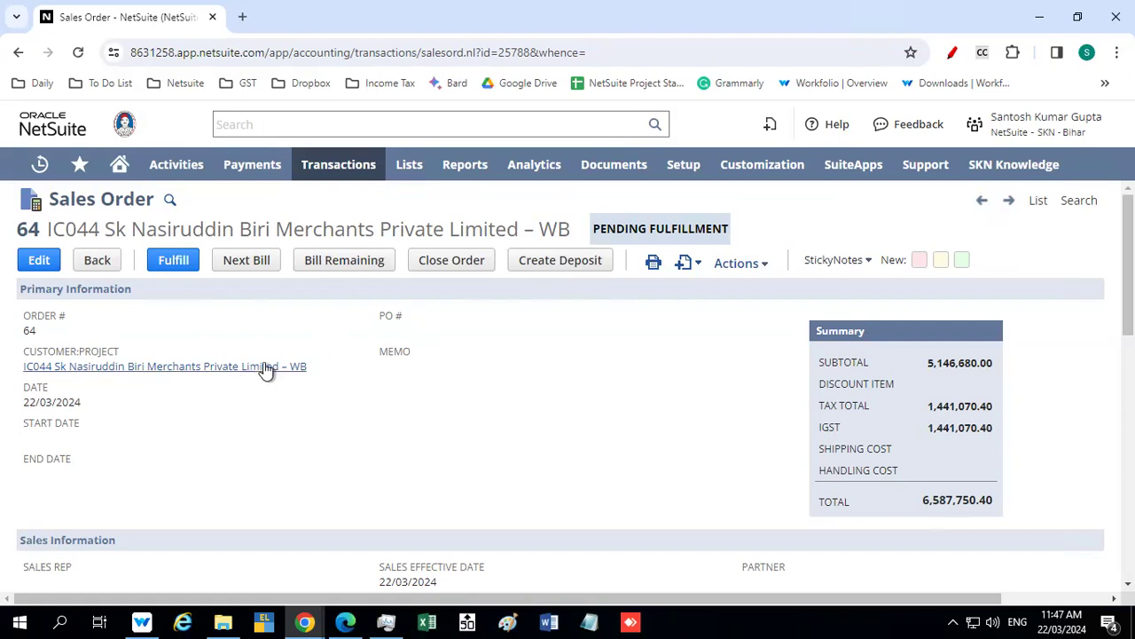
# Start an item fulfillment from sales order 64 and check the remaining quantity of No. 14 Handmade Biri
pyautogui.scroll(-8, 369, 357)
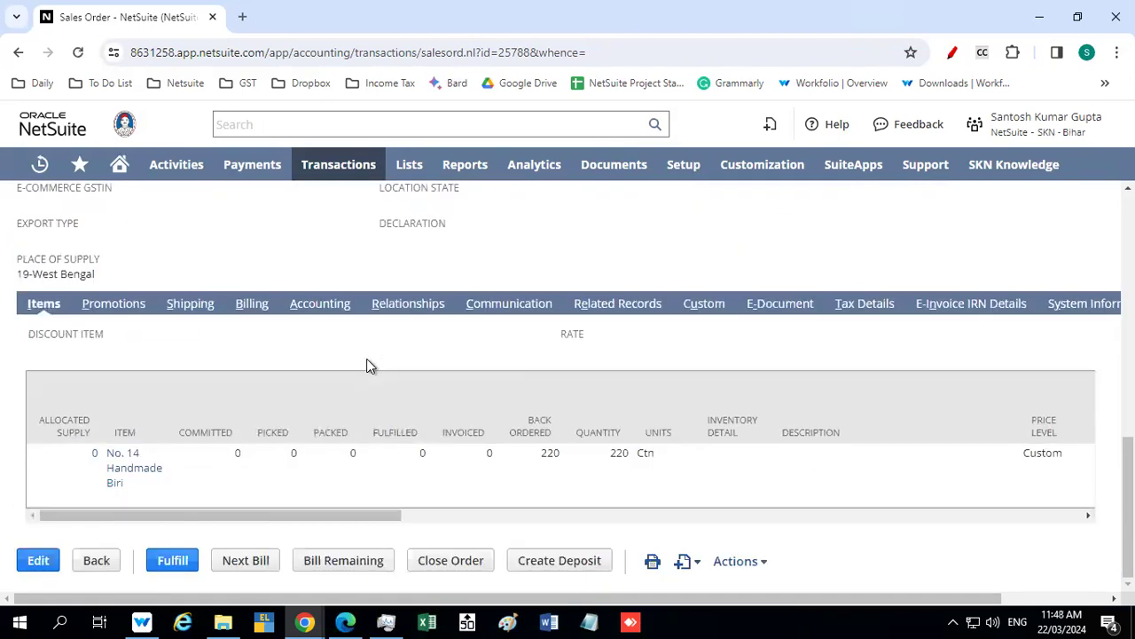
pyautogui.scroll(10, 161, 402)
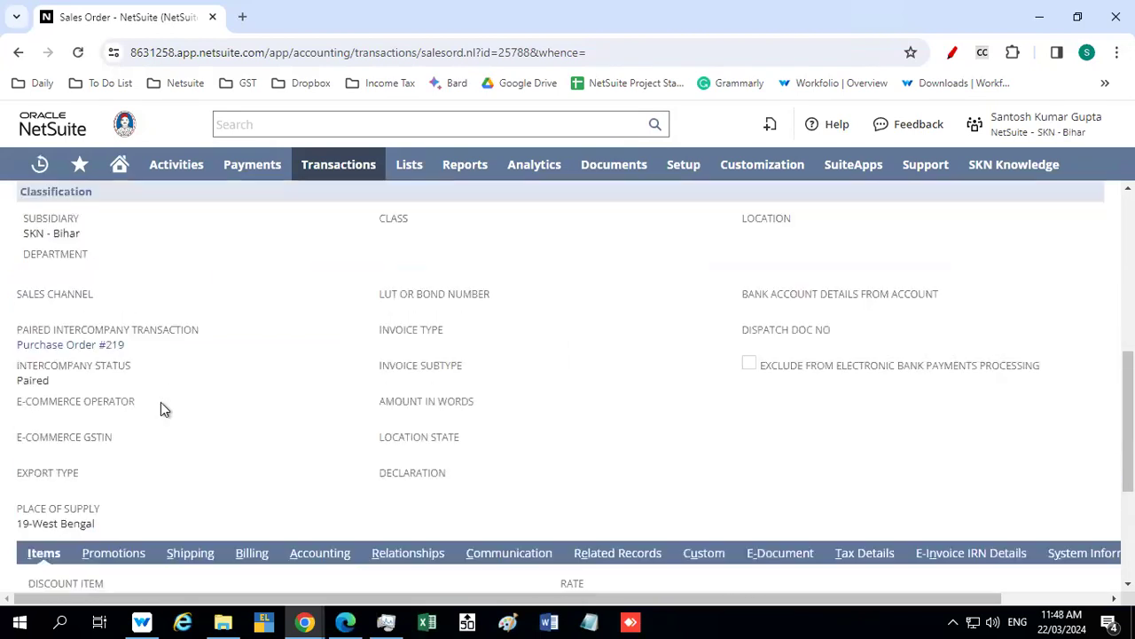
pyautogui.click(171, 262)
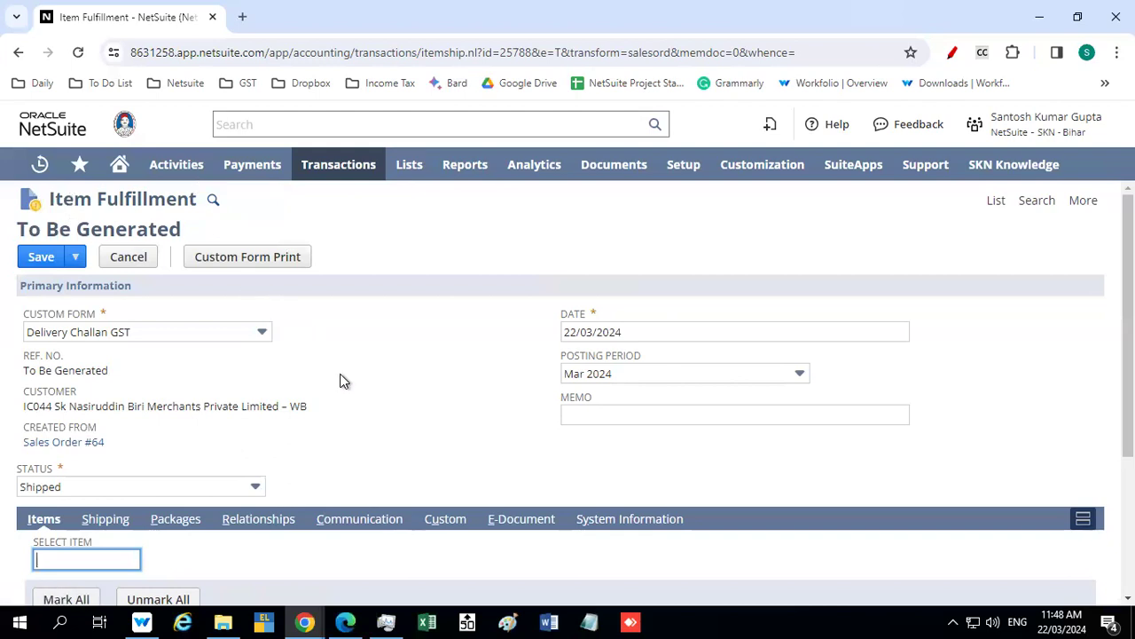
pyautogui.scroll(-3, 345, 381)
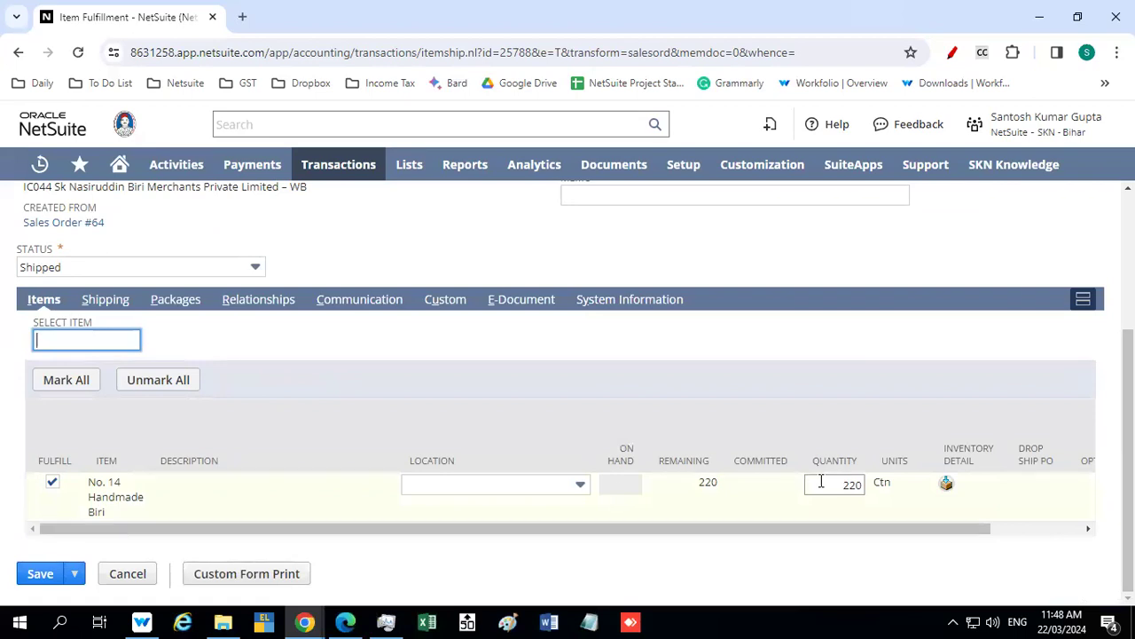
pyautogui.moveTo(692, 482); pyautogui.dragTo(714, 482)
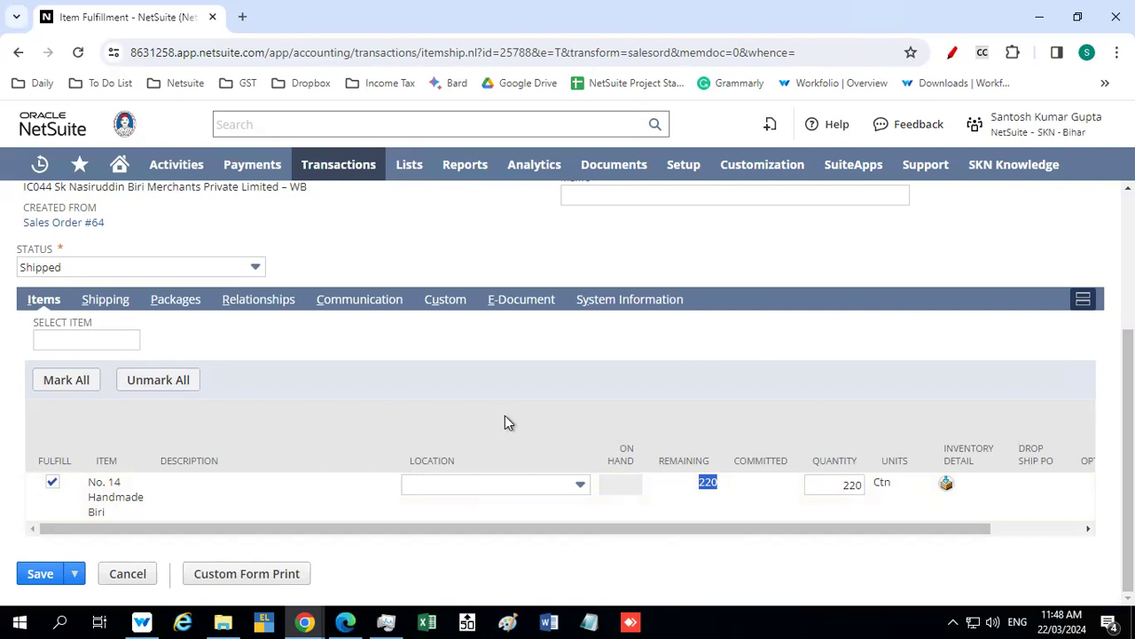
pyautogui.scroll(2, 339, 371)
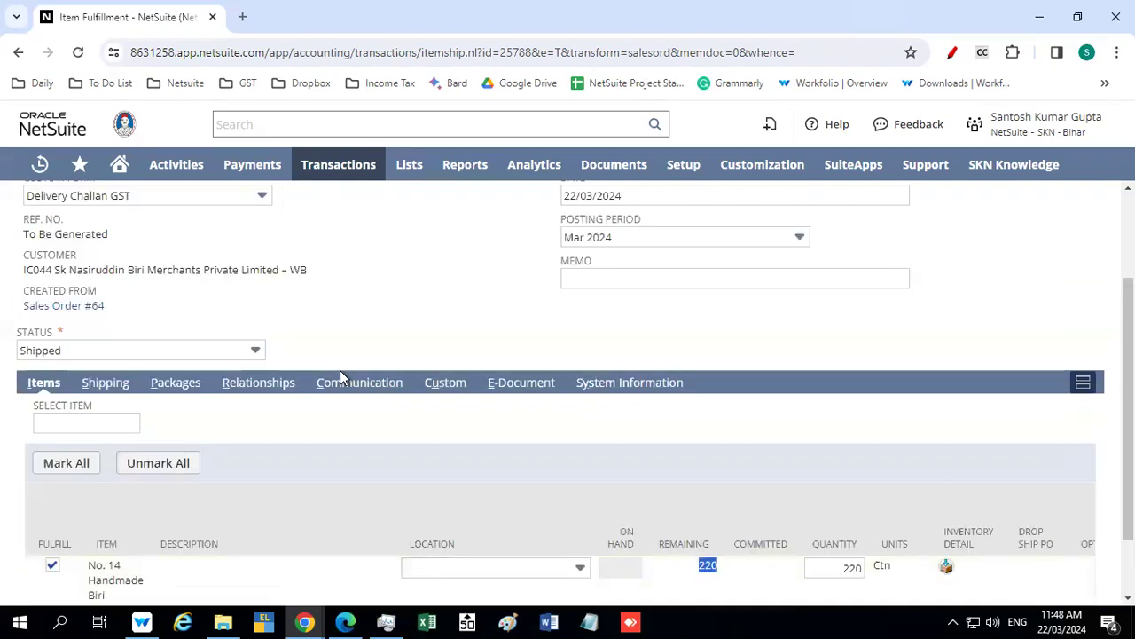
pyautogui.scroll(-2, 344, 377)
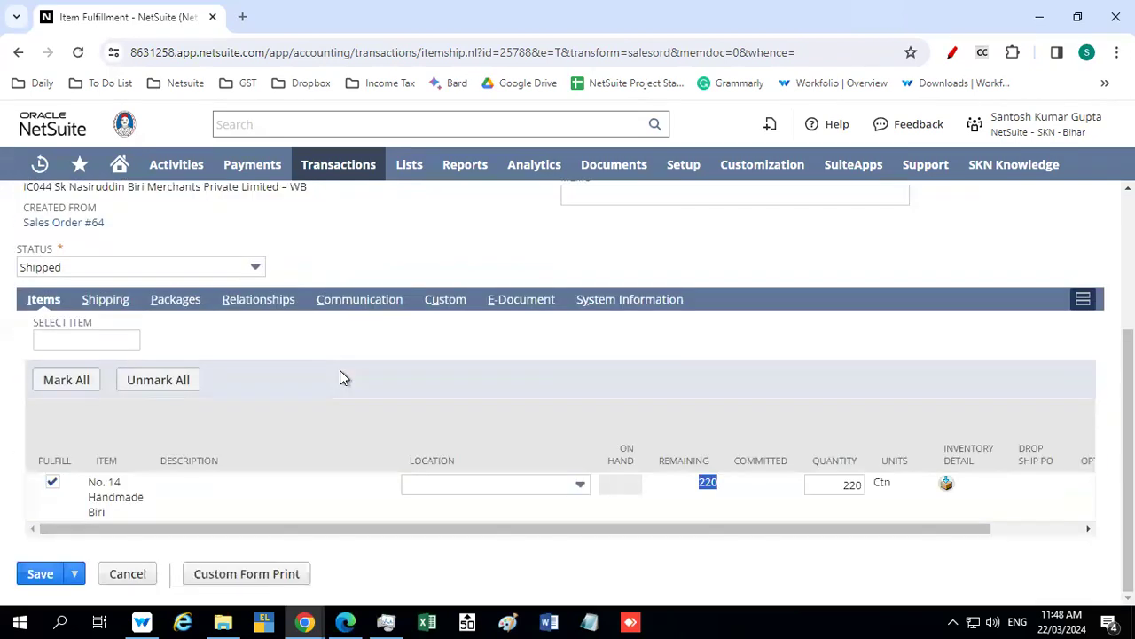
# Try Saluganj MFG and Dalsing Sarai Central as the item's fulfillment location to check their stock on hand
pyautogui.click(495, 482)
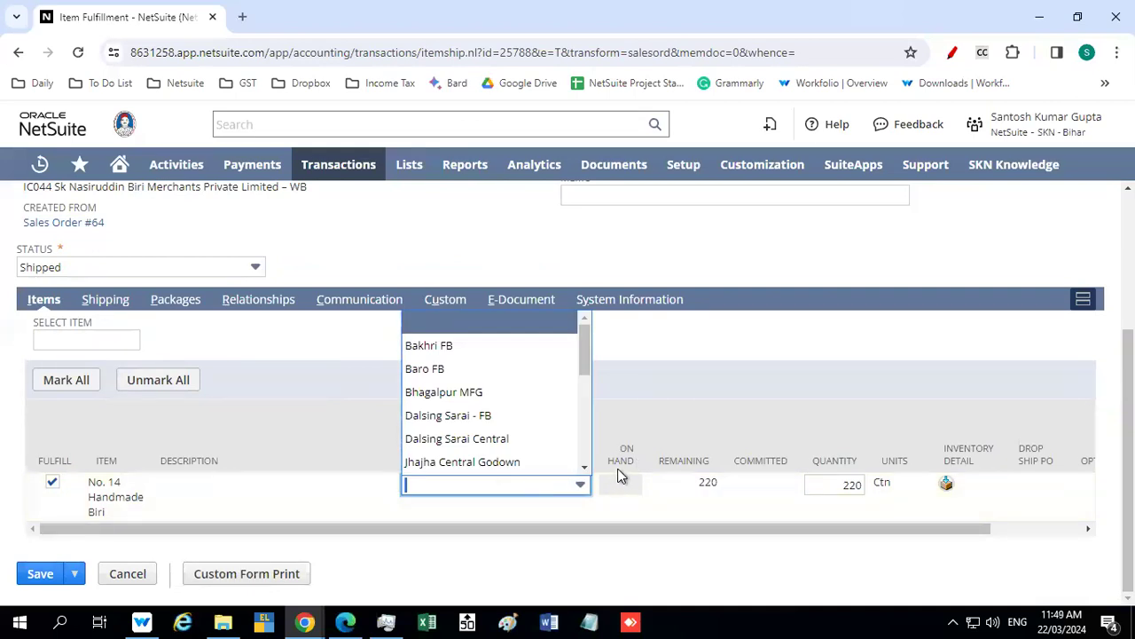
pyautogui.scroll(-1, 473, 397)
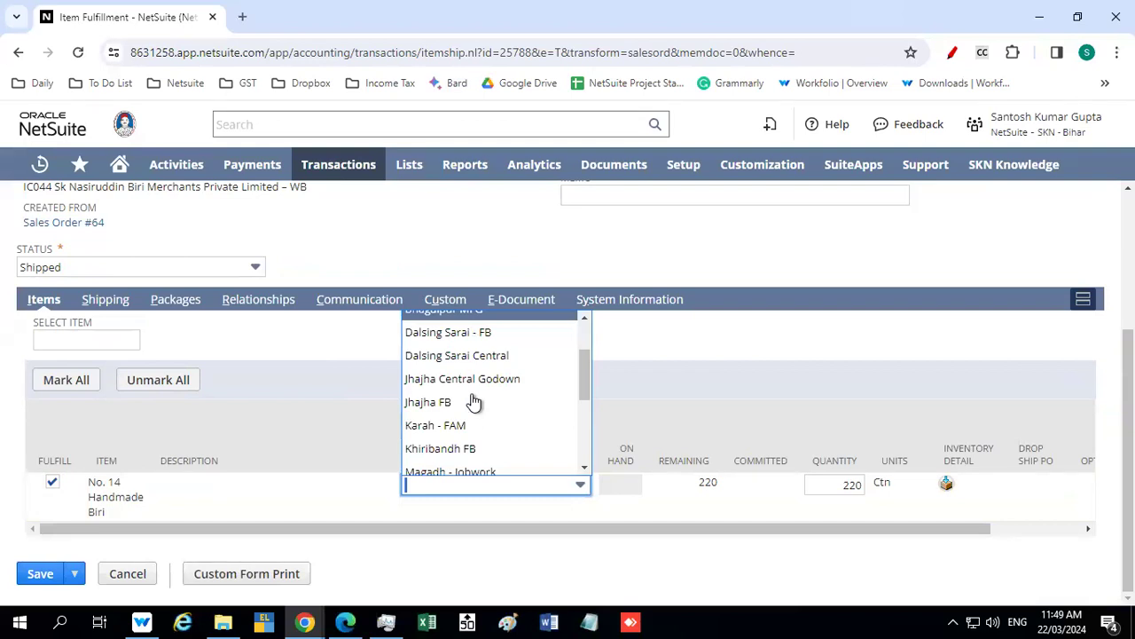
pyautogui.scroll(-1, 474, 401)
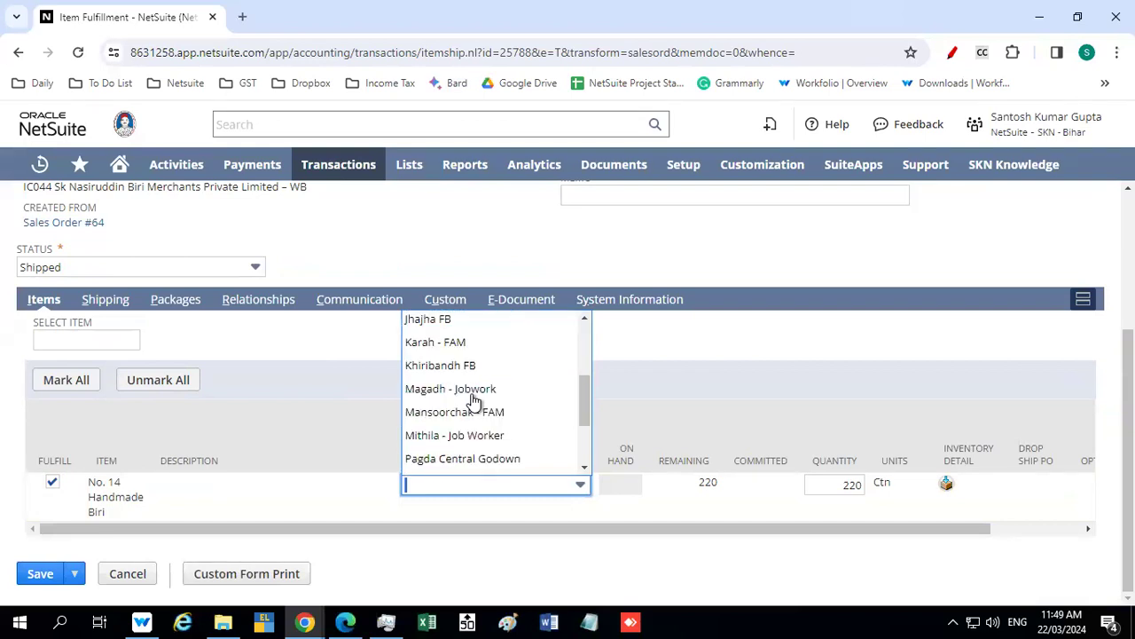
pyautogui.scroll(-1, 474, 402)
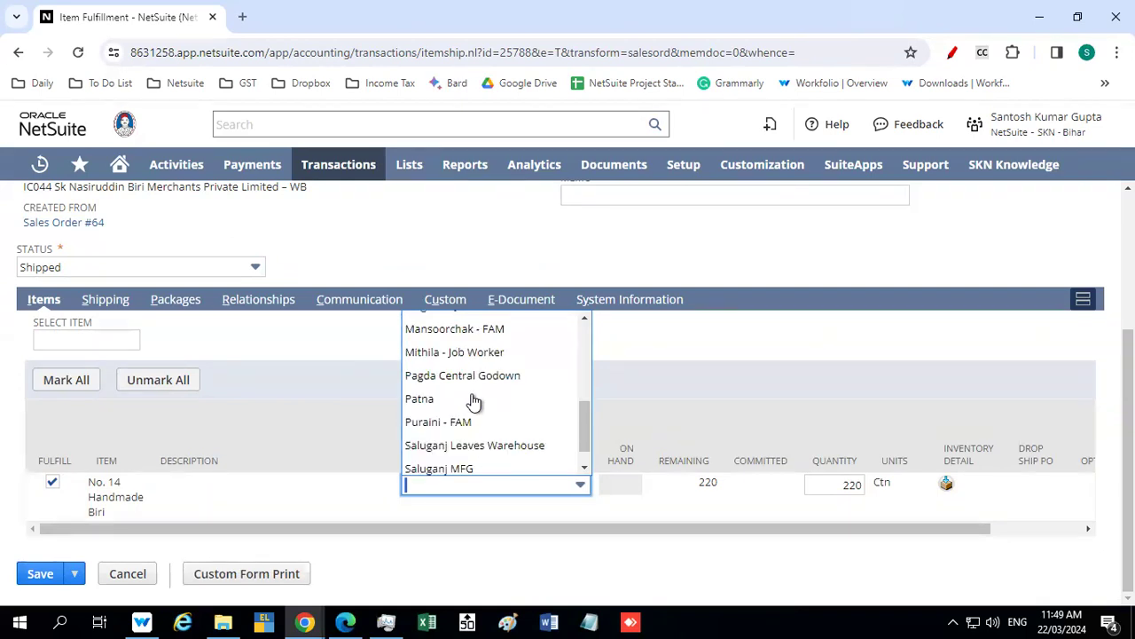
pyautogui.scroll(-1, 474, 402)
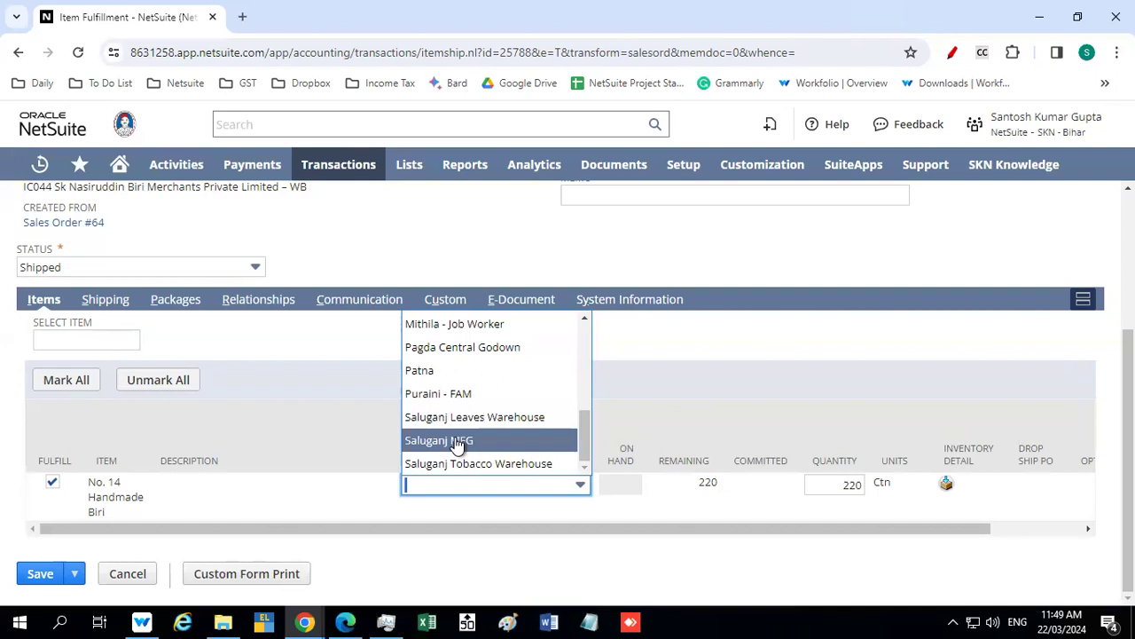
pyautogui.click(458, 441)
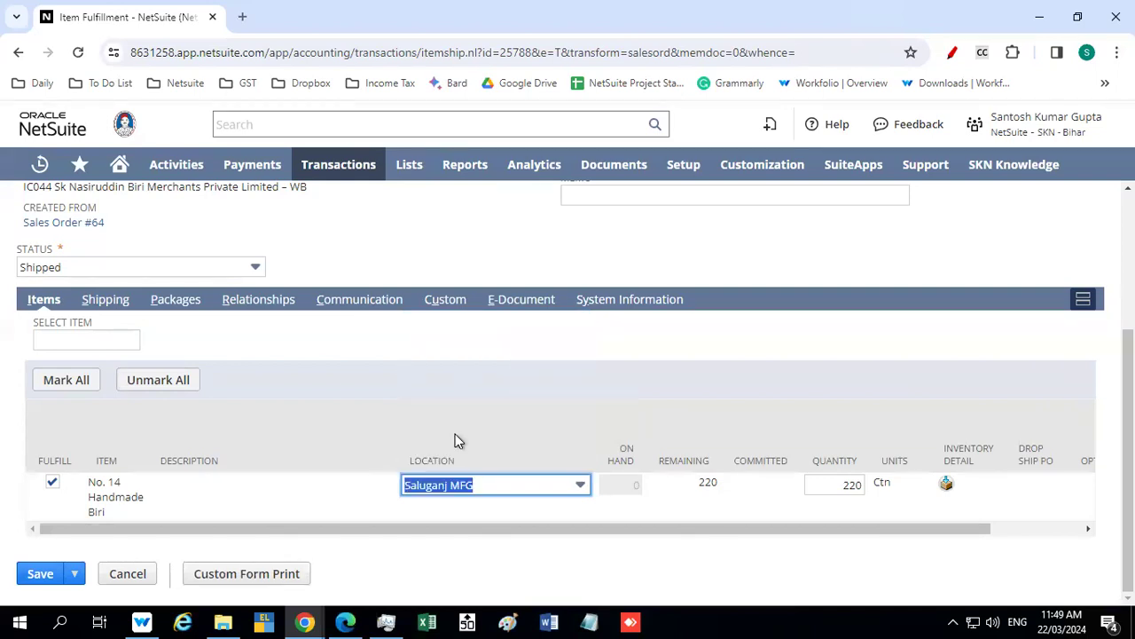
pyautogui.click(545, 484)
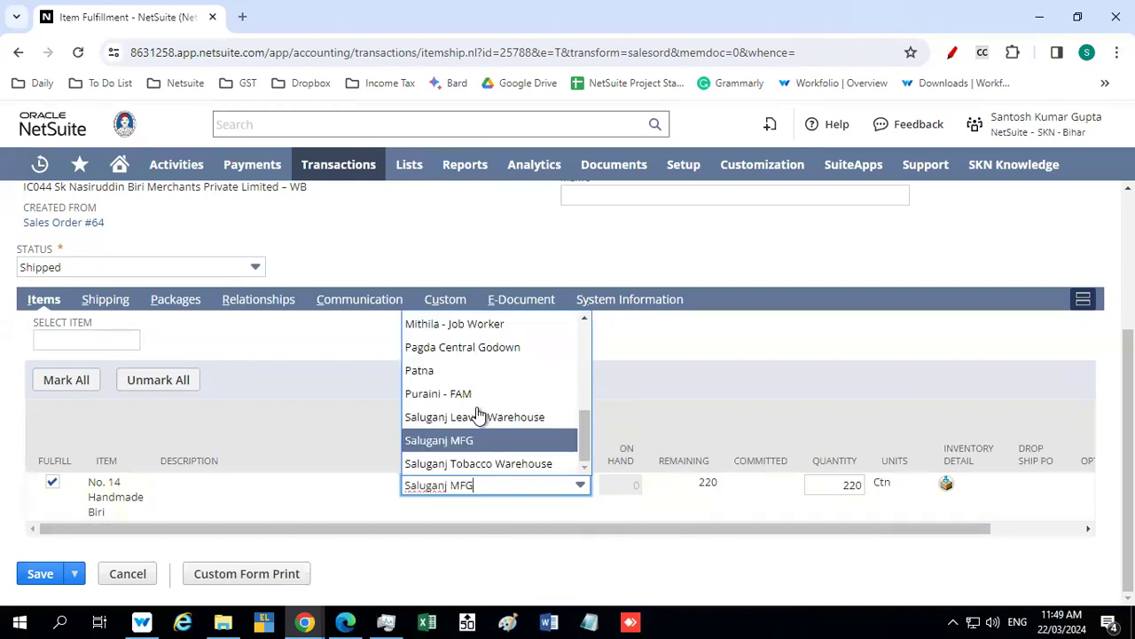
pyautogui.scroll(1, 478, 414)
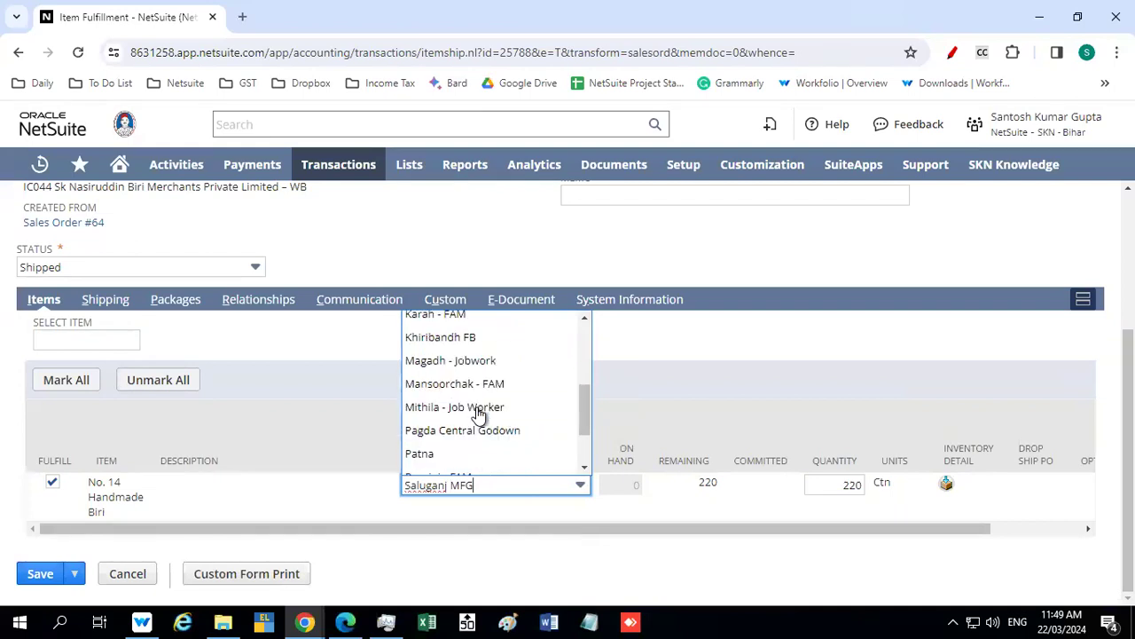
pyautogui.scroll(1, 478, 414)
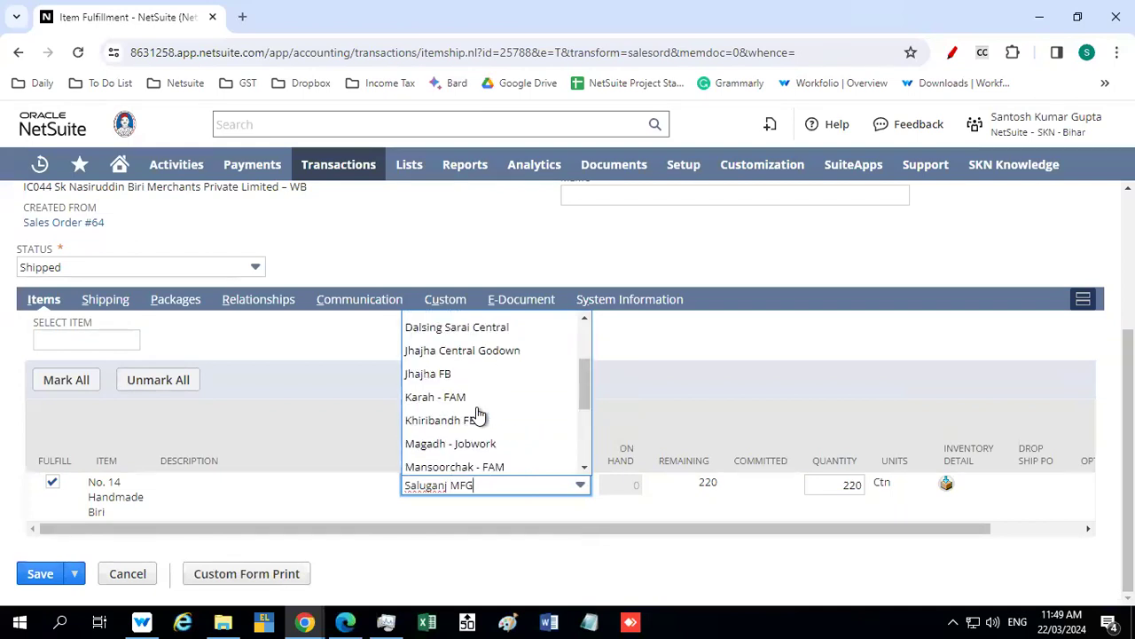
pyautogui.scroll(1, 477, 414)
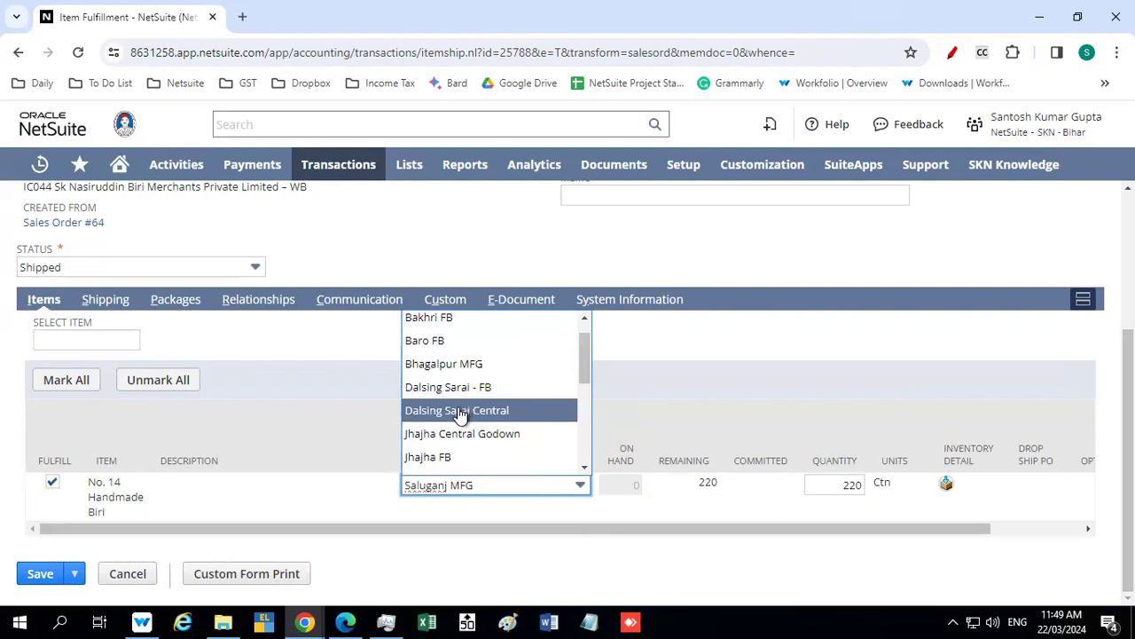
pyautogui.click(465, 413)
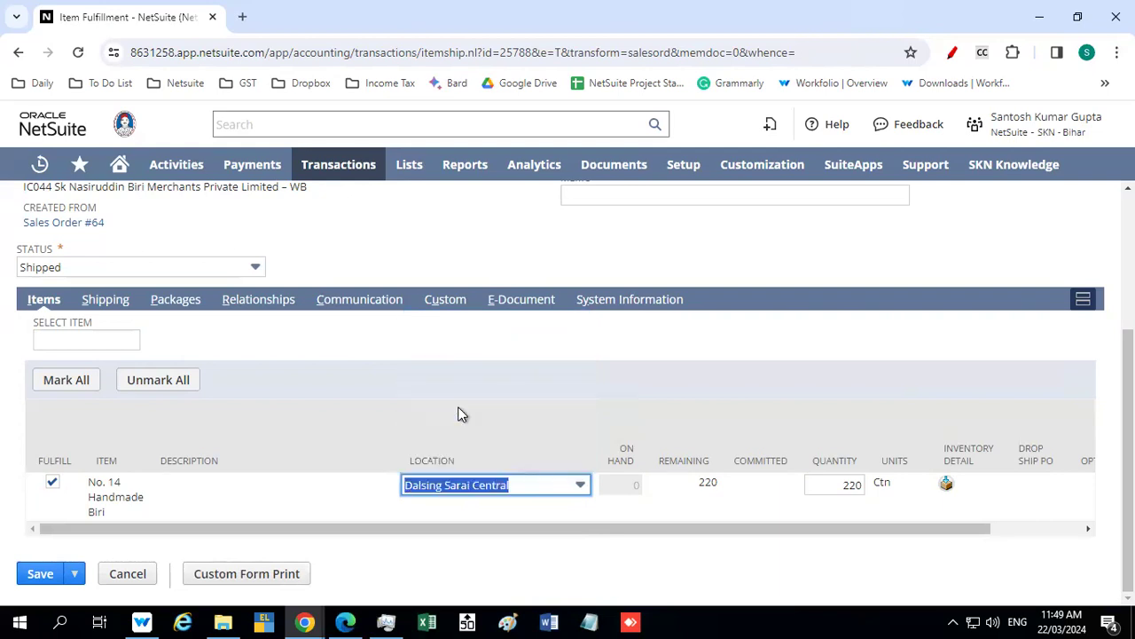
# Set the item's location to Dalsing Sarai - FB and its fulfillment quantity to 150
pyautogui.click(543, 485)
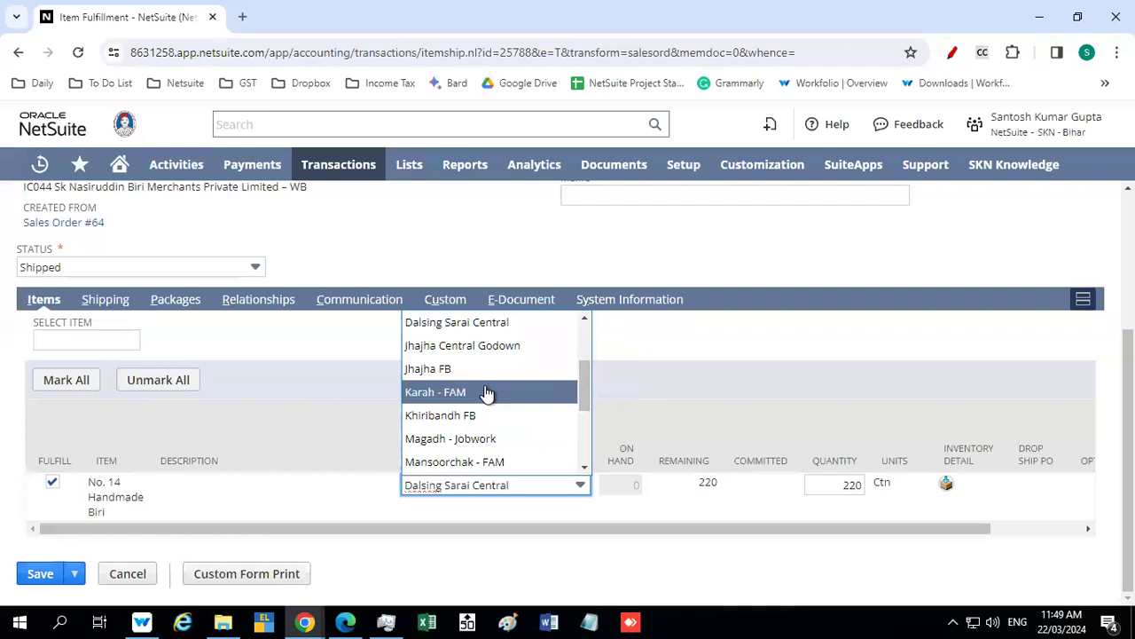
pyautogui.scroll(1, 488, 393)
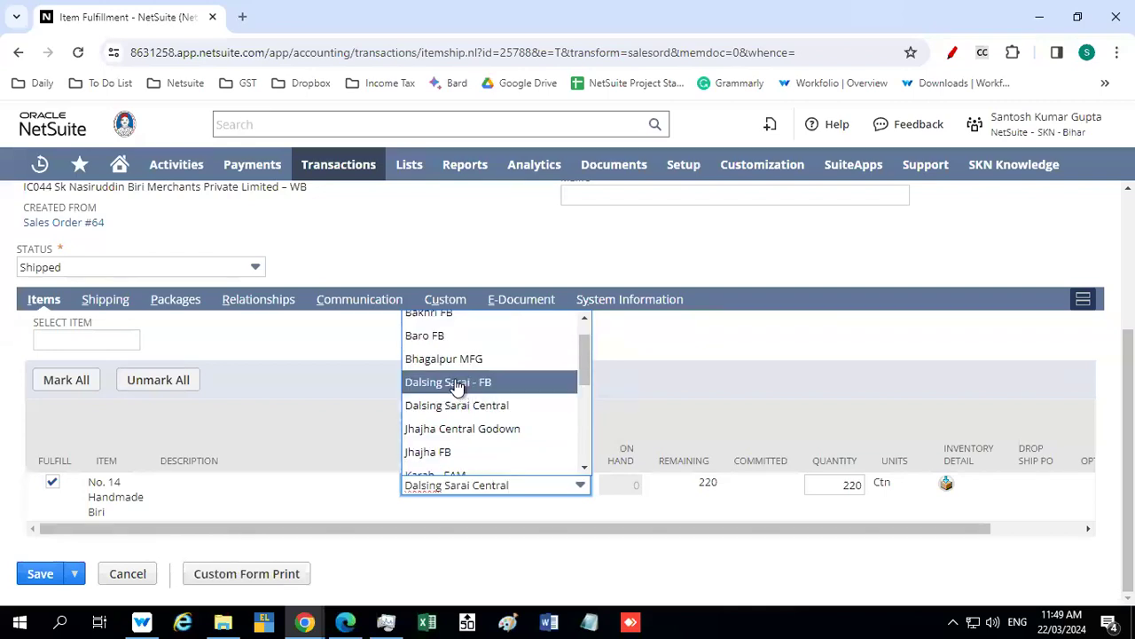
pyautogui.click(455, 383)
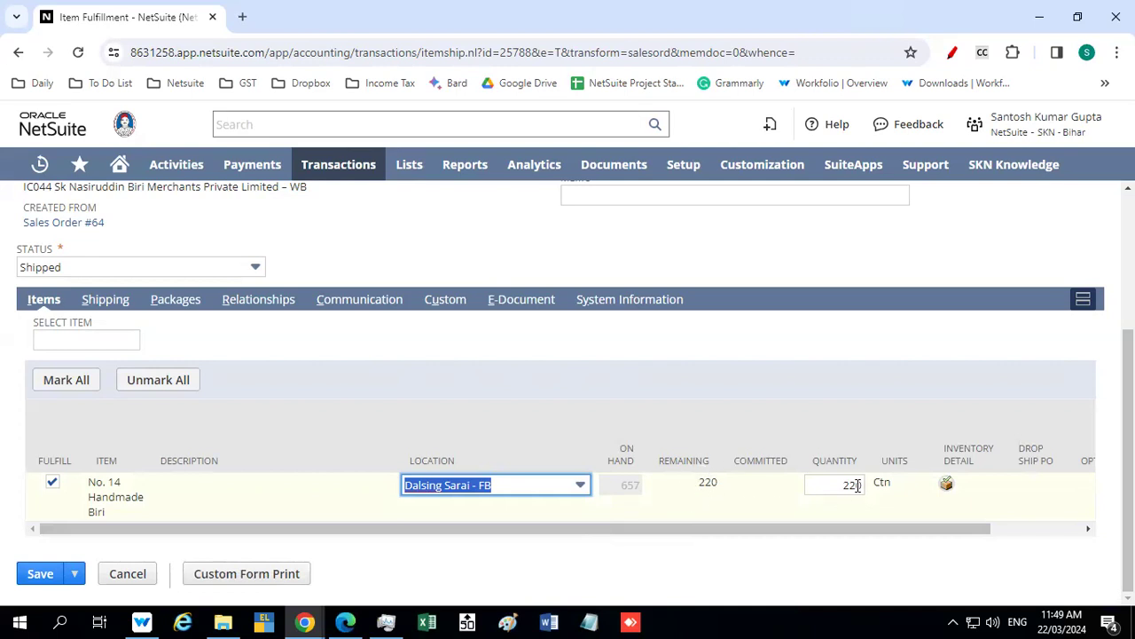
pyautogui.moveTo(839, 487); pyautogui.dragTo(870, 497)
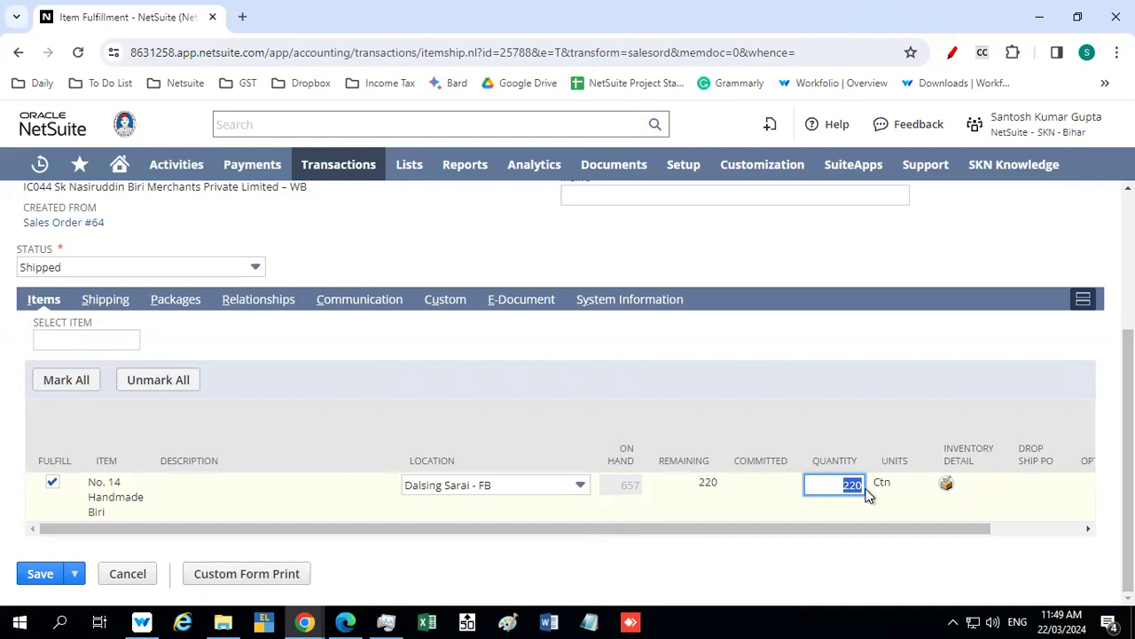
pyautogui.press('BackSpace')
pyautogui.write('150')
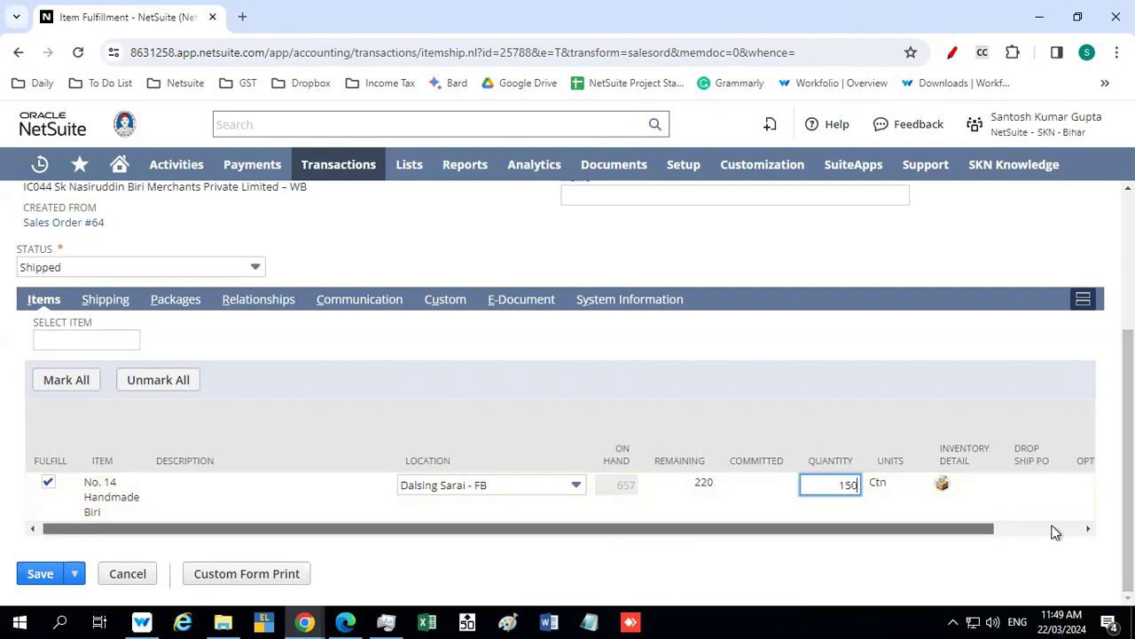
# Confirm the item's inventory detail with status Good for 150 cartons and save the item fulfillment
pyautogui.click(1052, 528)
pyautogui.click(844, 484)
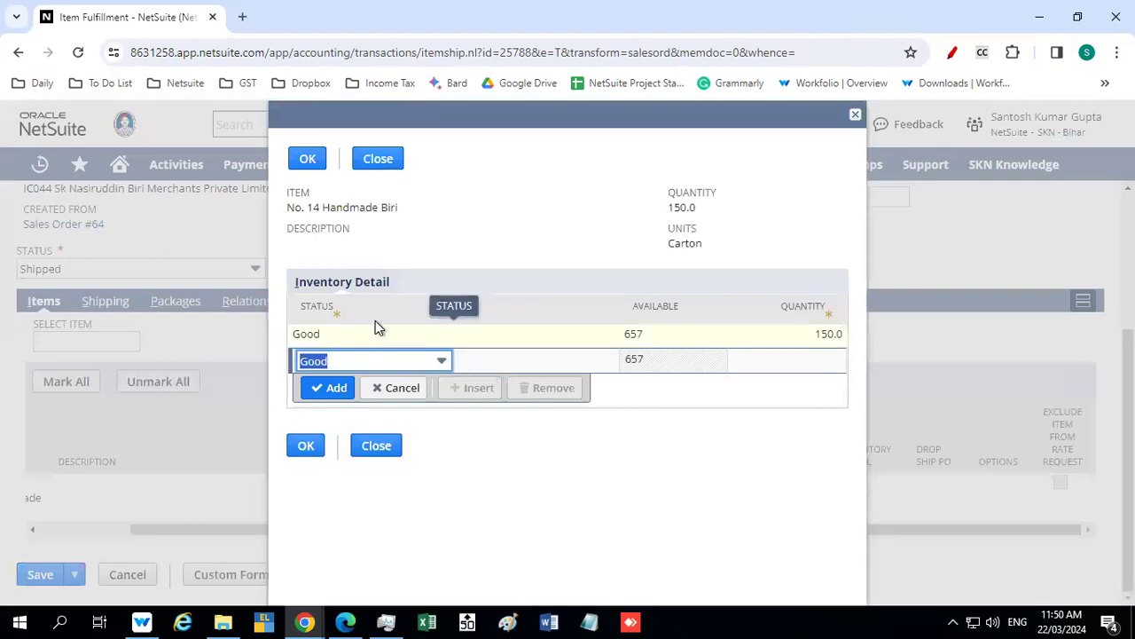
pyautogui.click(381, 359)
pyautogui.click(397, 359)
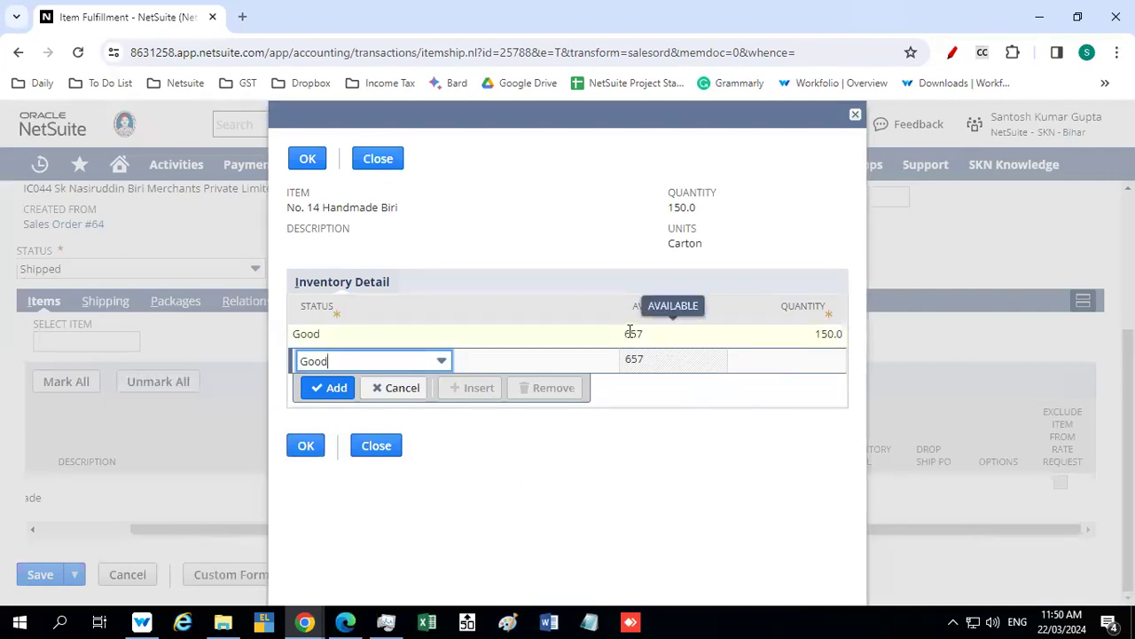
pyautogui.click(301, 448)
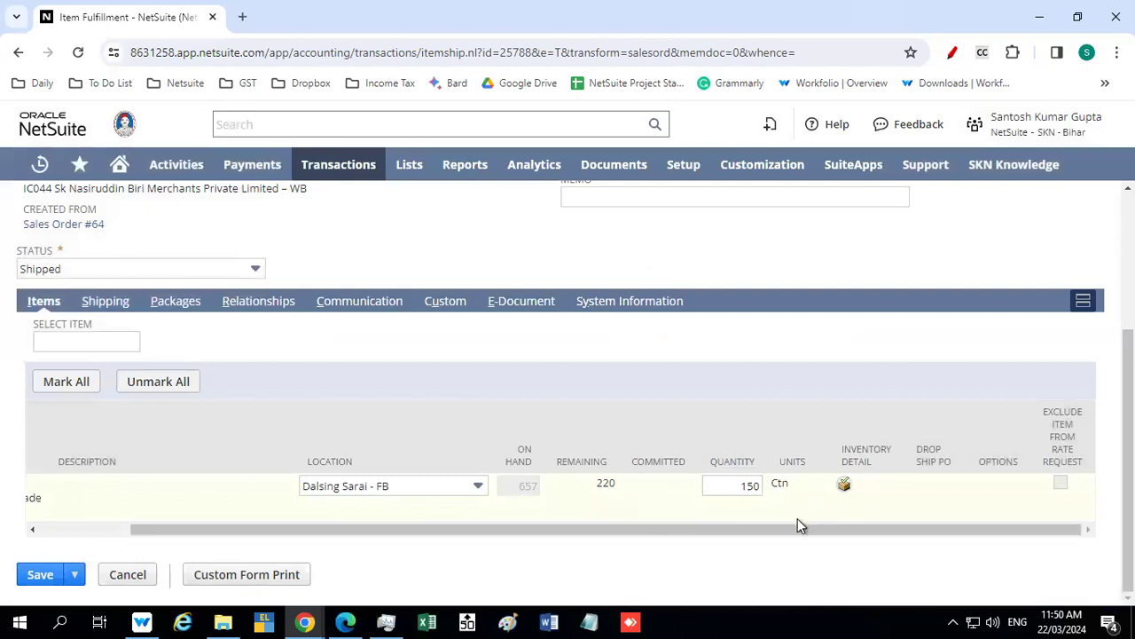
pyautogui.moveTo(869, 540); pyautogui.dragTo(313, 545)
pyautogui.click(37, 577)
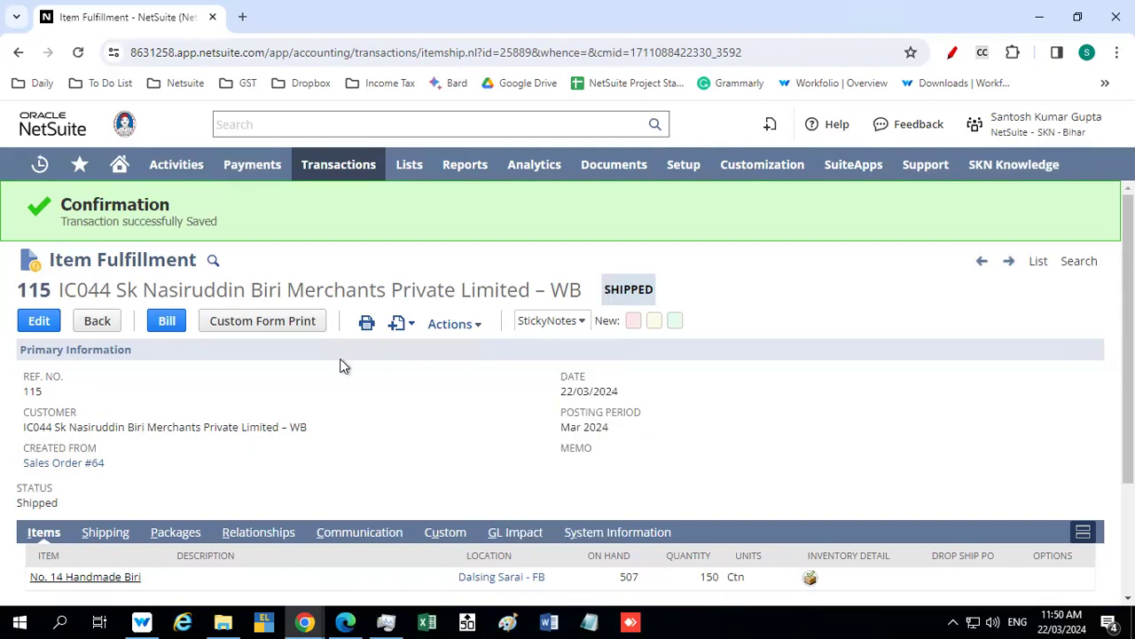
# Preview the printed packing slip of the saved item fulfillment, look through it and close the preview
pyautogui.moveTo(457, 325)
pyautogui.moveTo(367, 325)
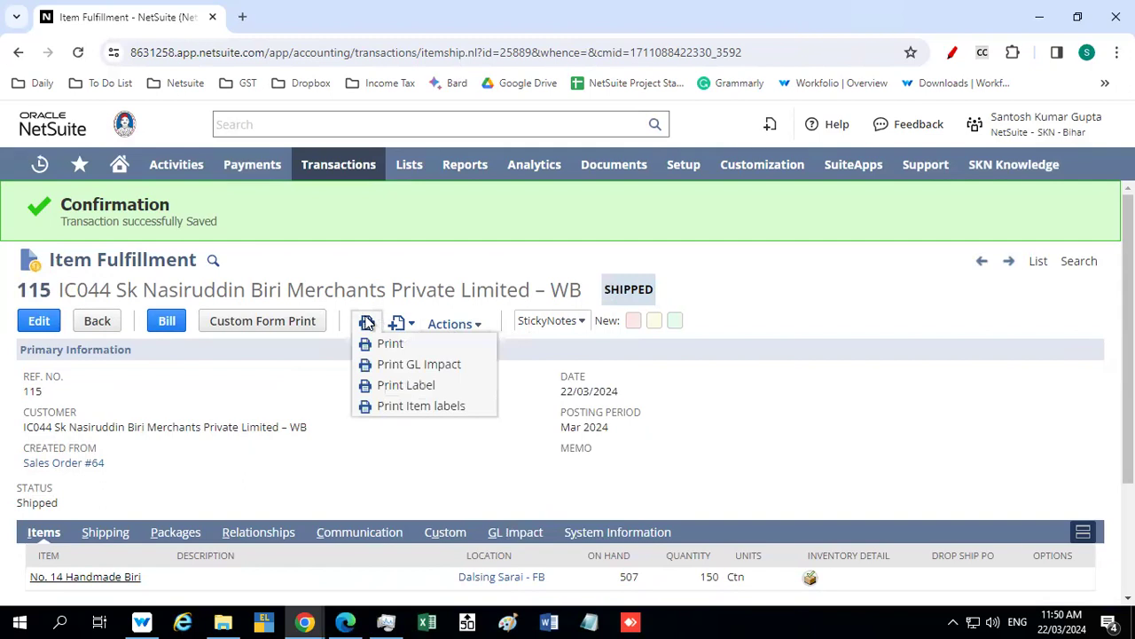
pyautogui.click(382, 343)
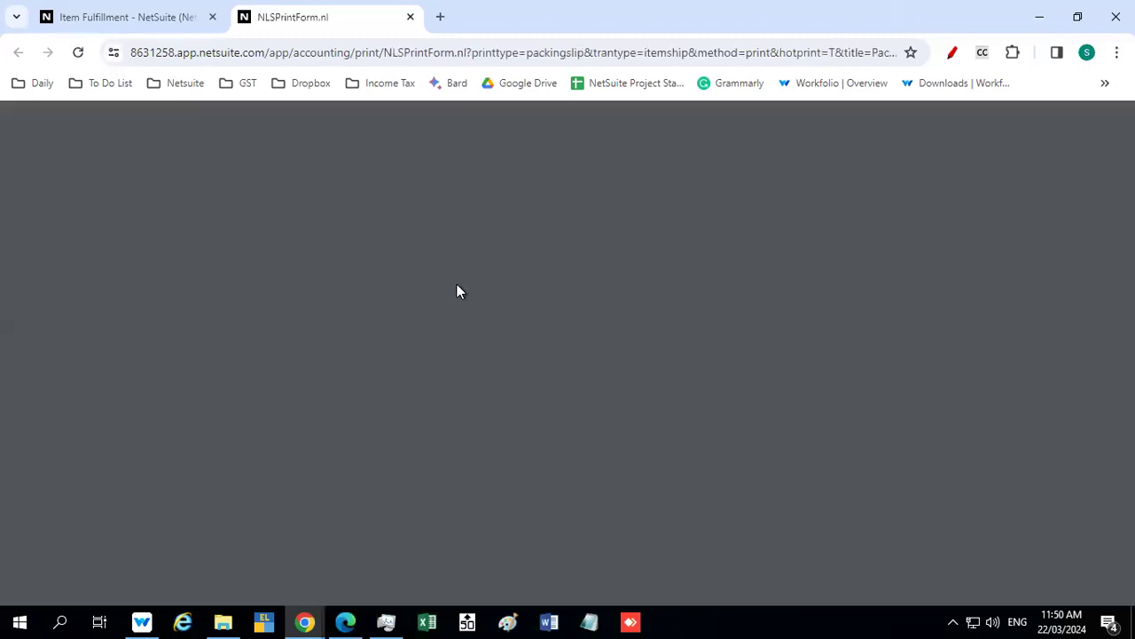
pyautogui.scroll(-5, 459, 293)
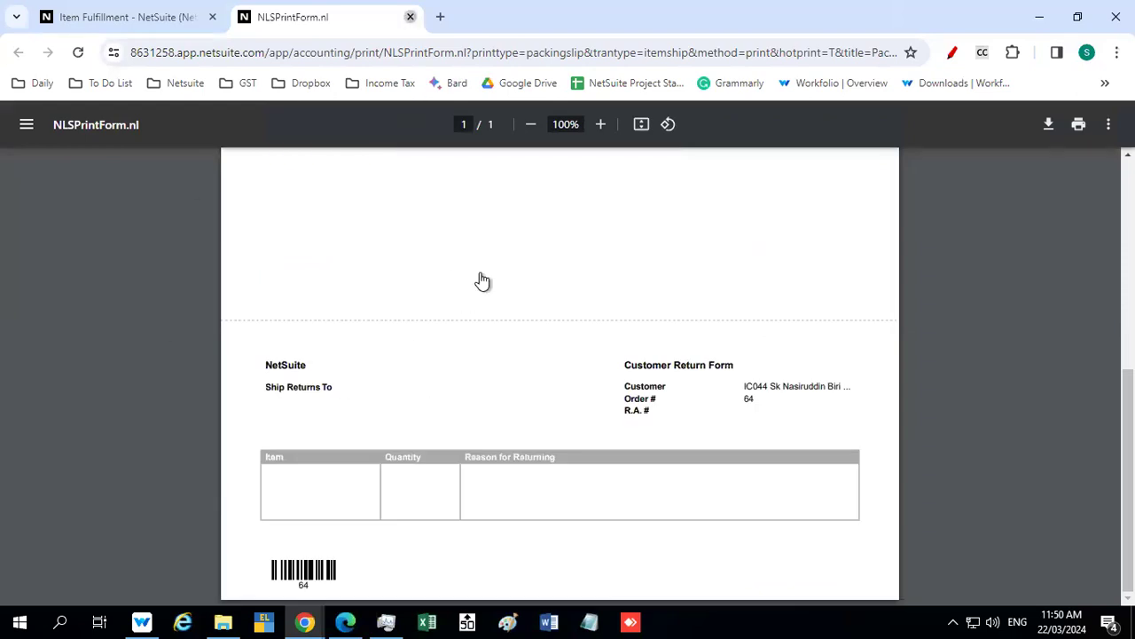
pyautogui.hotkey('ctrl', 'w')
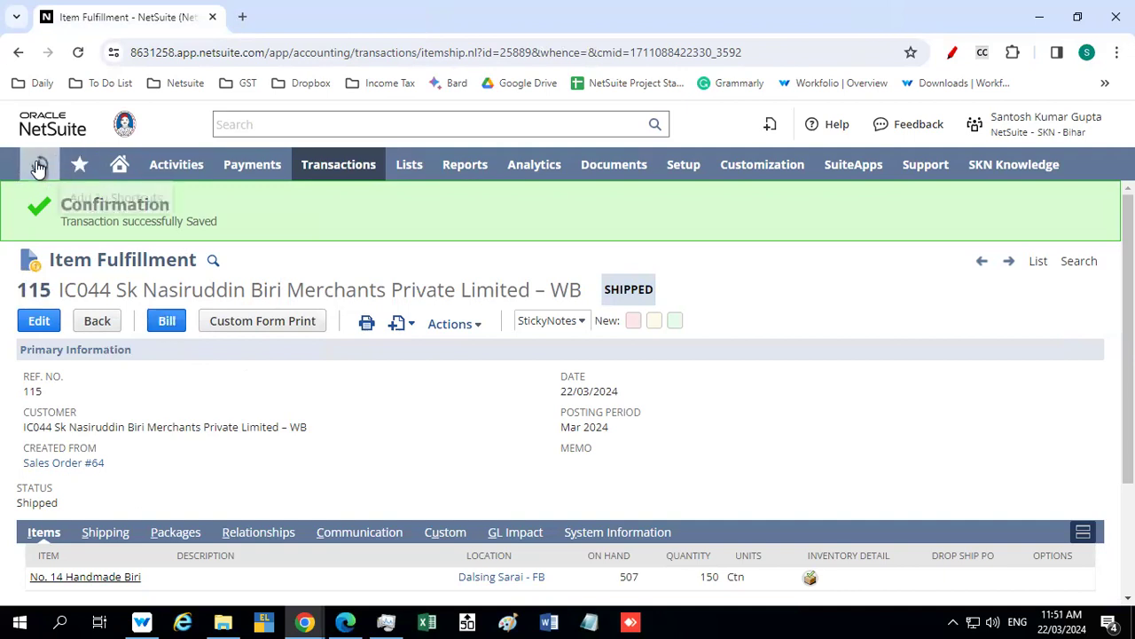
# Reopen sales order 64 and check its billing and fulfillment status
pyautogui.moveTo(41, 164)
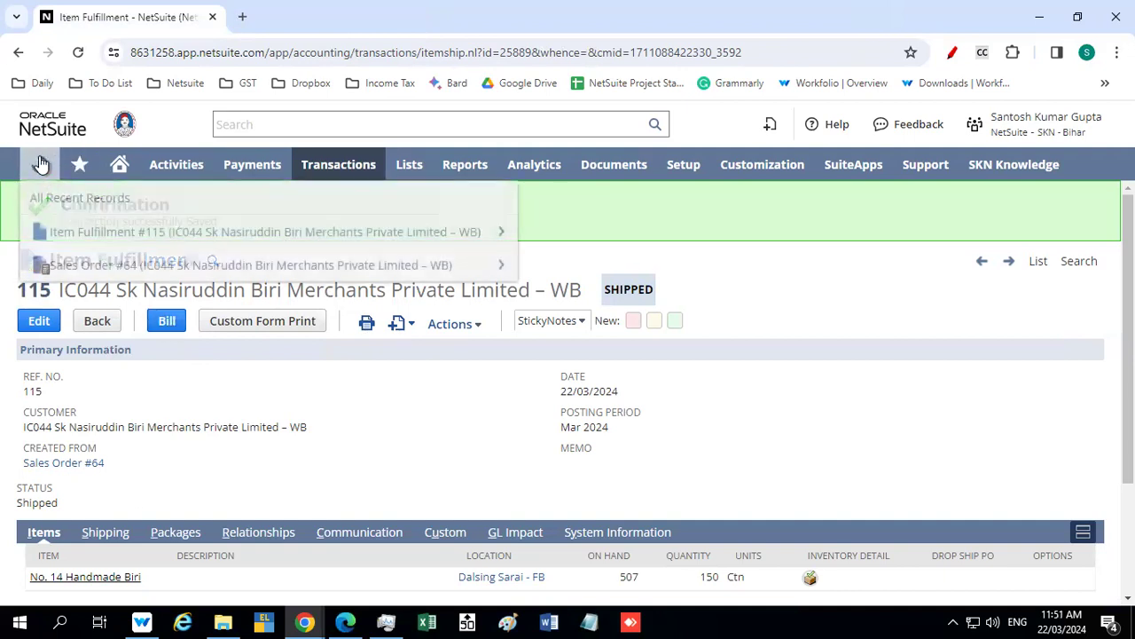
pyautogui.click(114, 265)
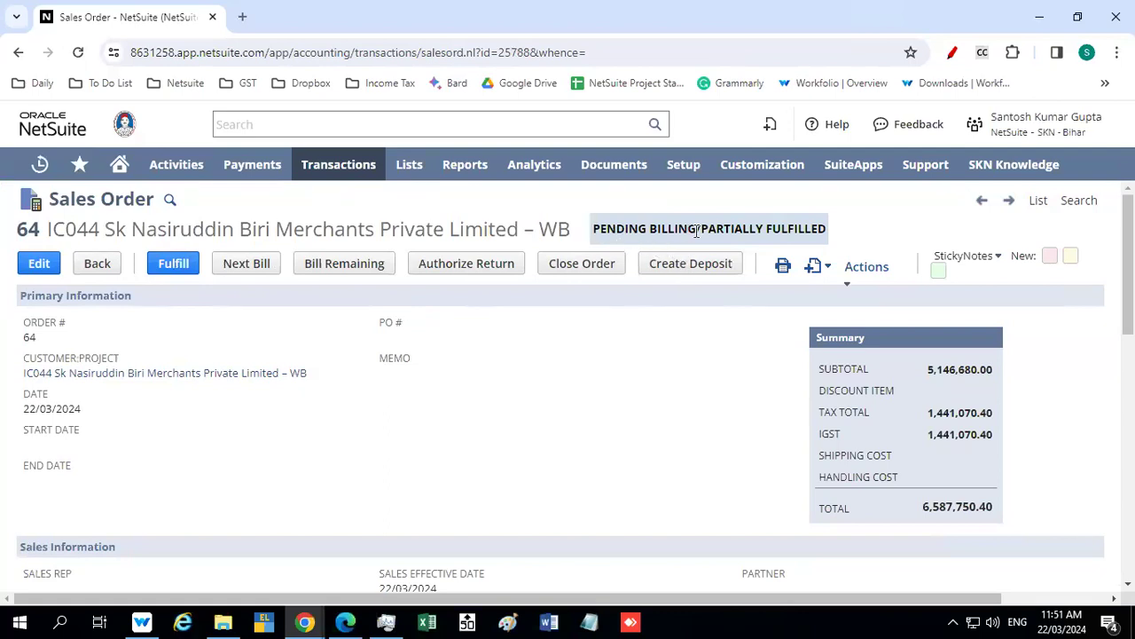
pyautogui.moveTo(697, 228); pyautogui.dragTo(601, 228)
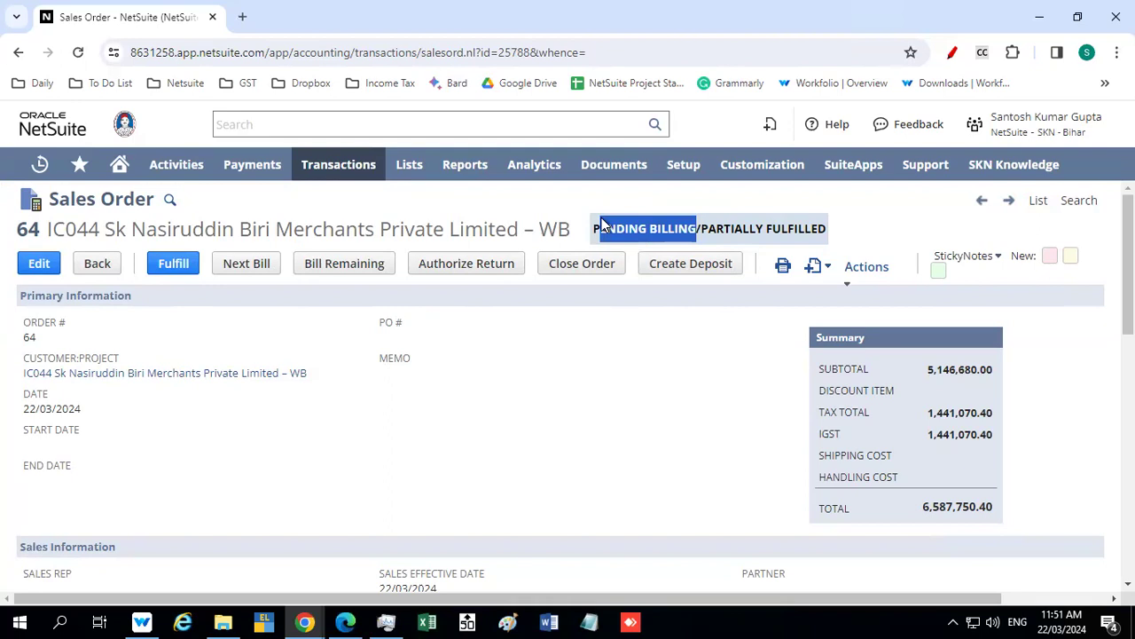
pyautogui.moveTo(734, 228); pyautogui.dragTo(811, 229)
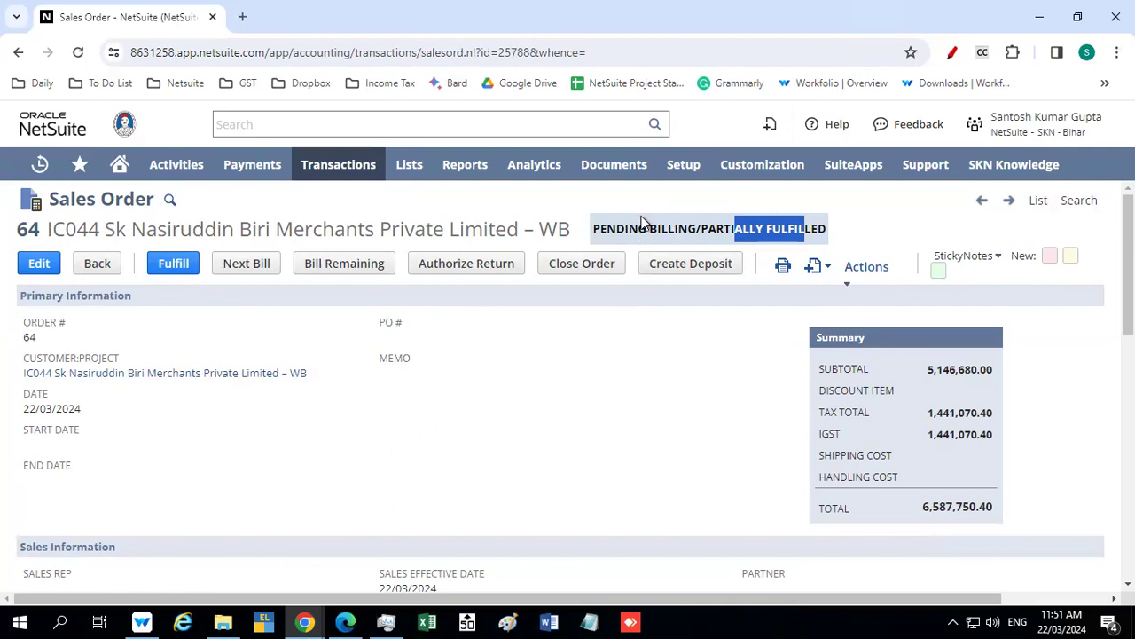
# Fulfill the remaining quantity of No. 14 Handmade Biri on sales order 64 from Dalsing Sarai - FB and save the item fulfillment
pyautogui.click(176, 265)
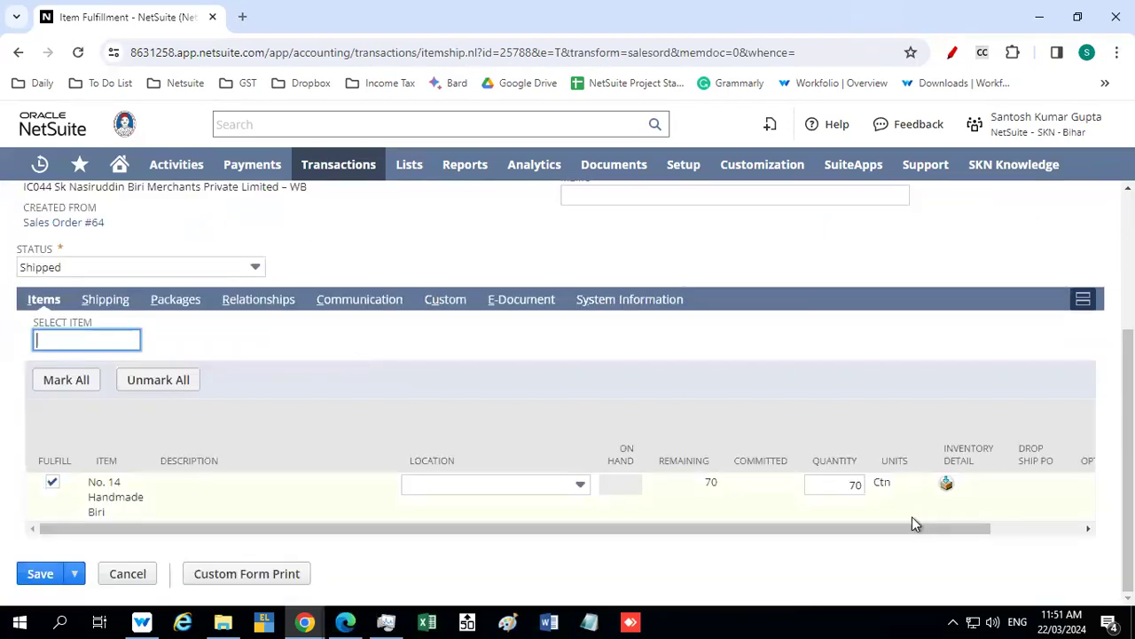
pyautogui.doubleClick(710, 482)
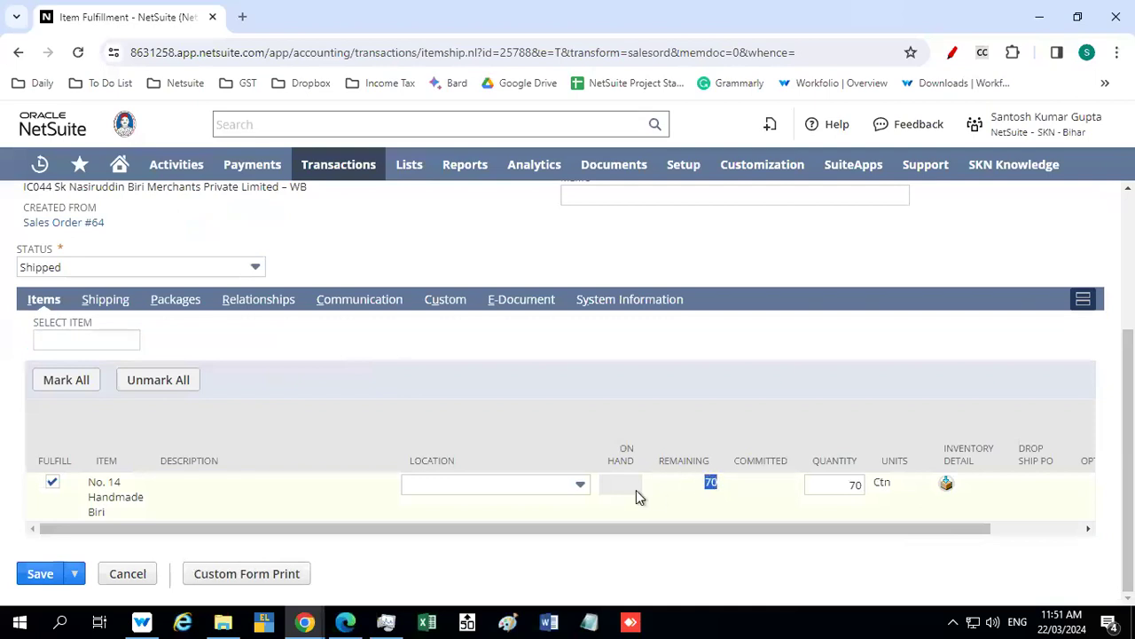
pyautogui.click(565, 493)
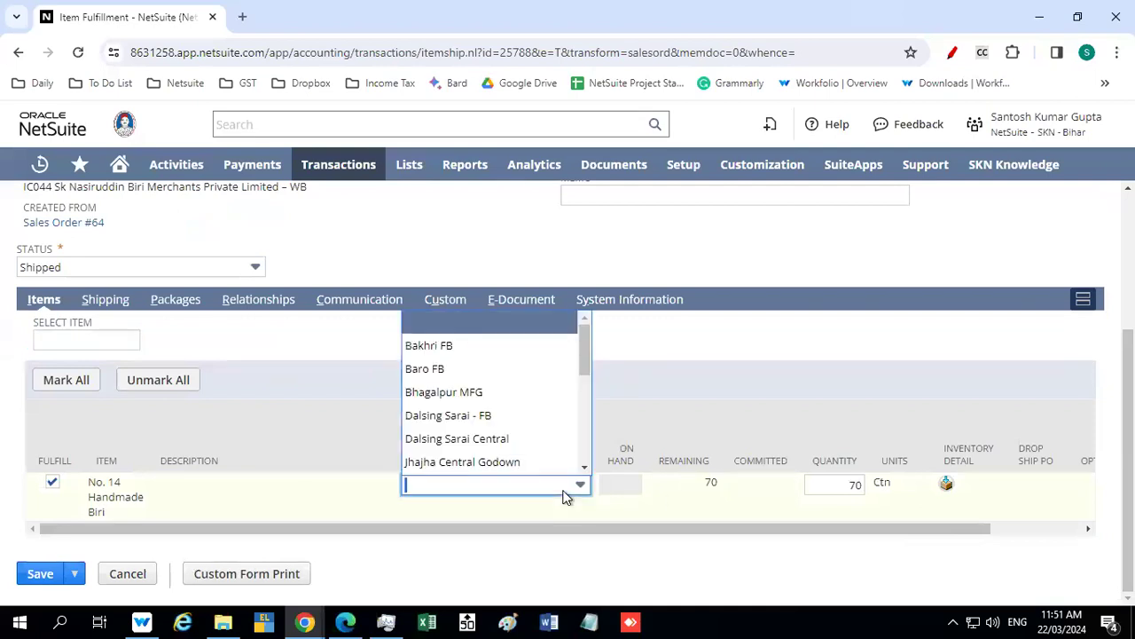
pyautogui.click(513, 439)
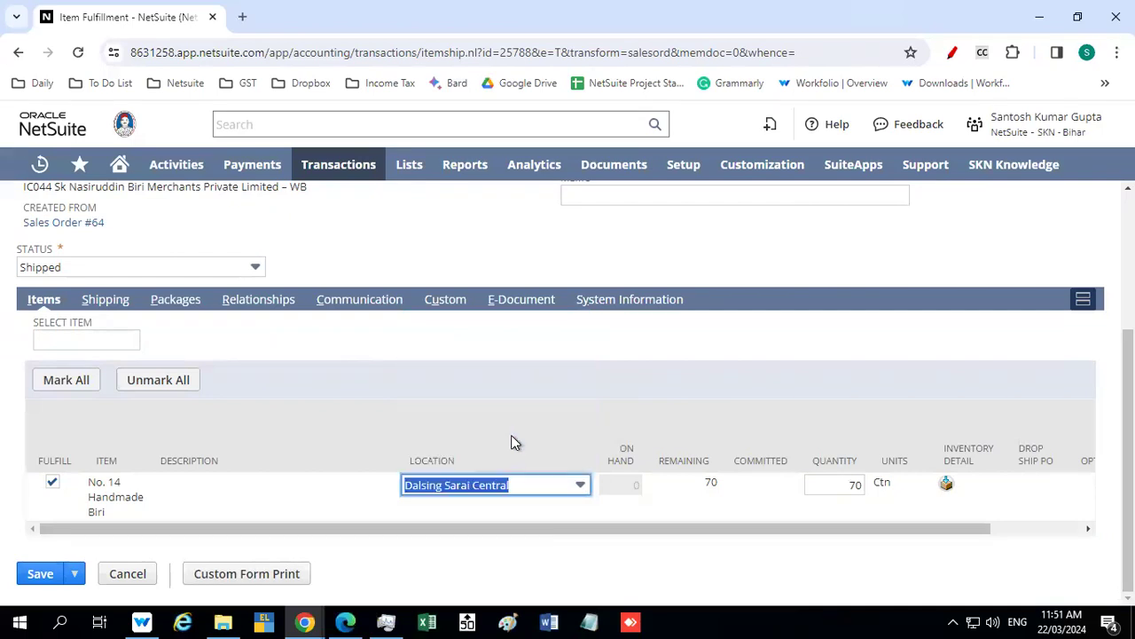
pyautogui.click(505, 485)
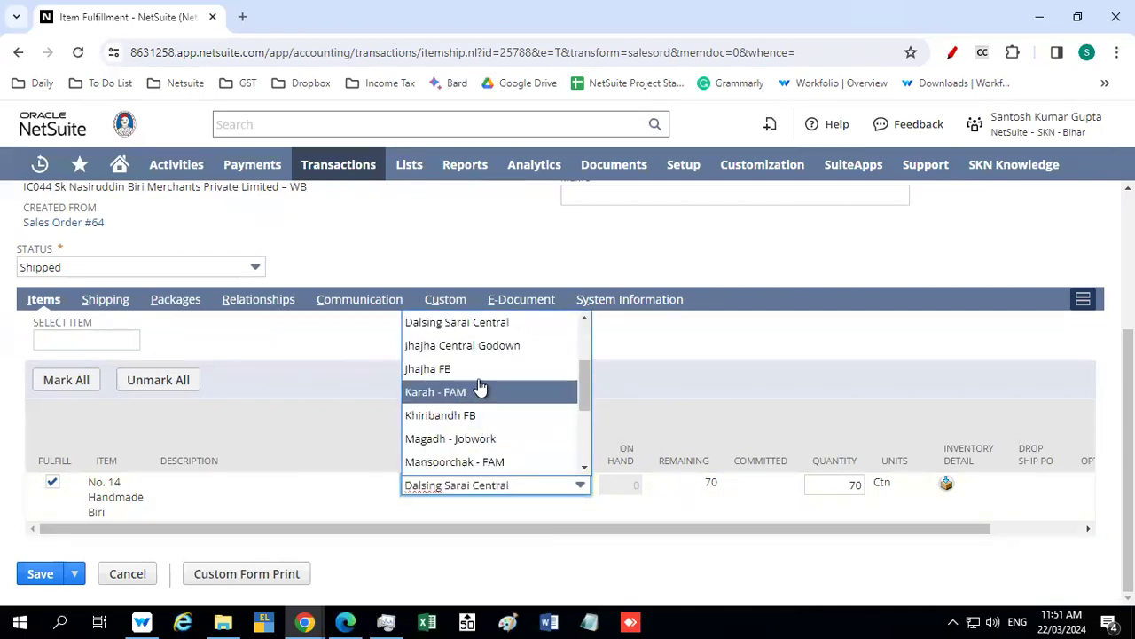
pyautogui.scroll(2, 482, 355)
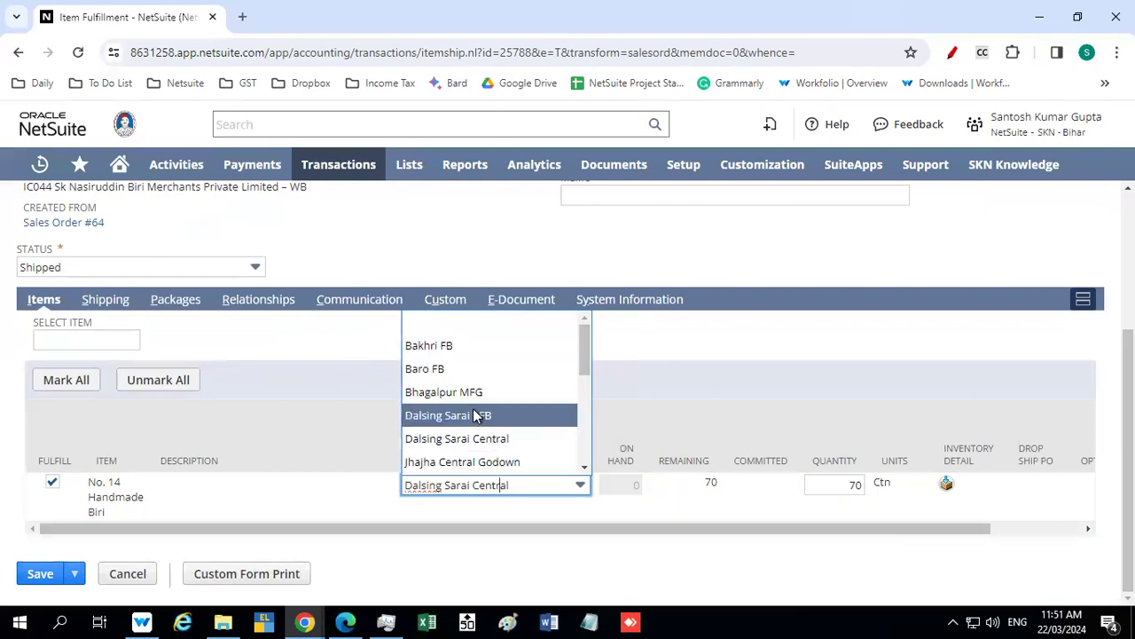
pyautogui.click(476, 416)
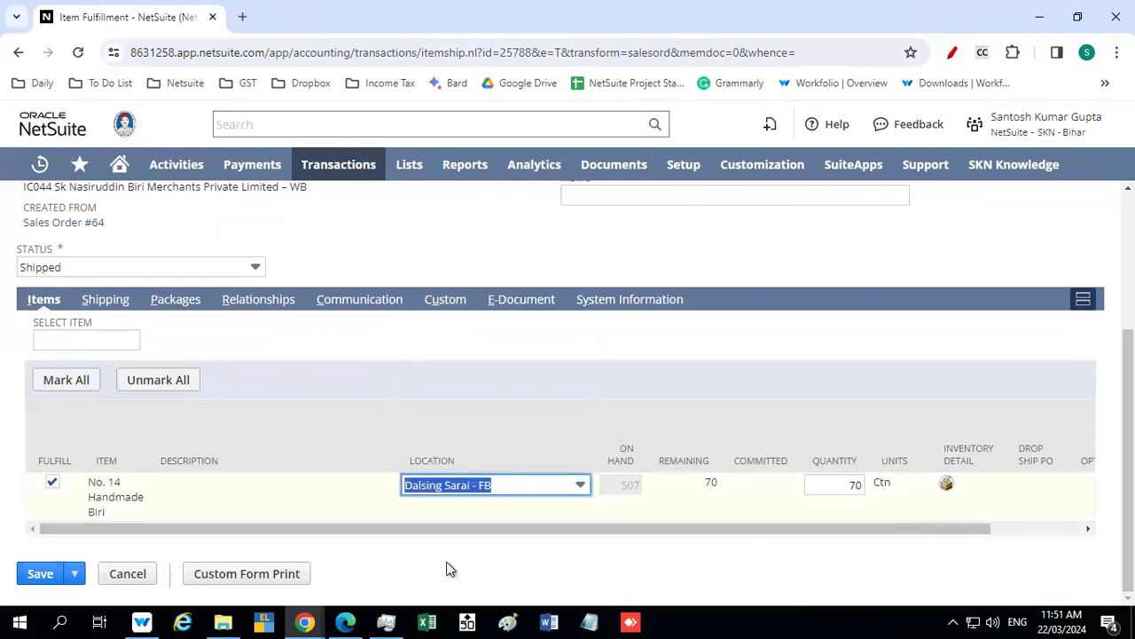
pyautogui.click(46, 570)
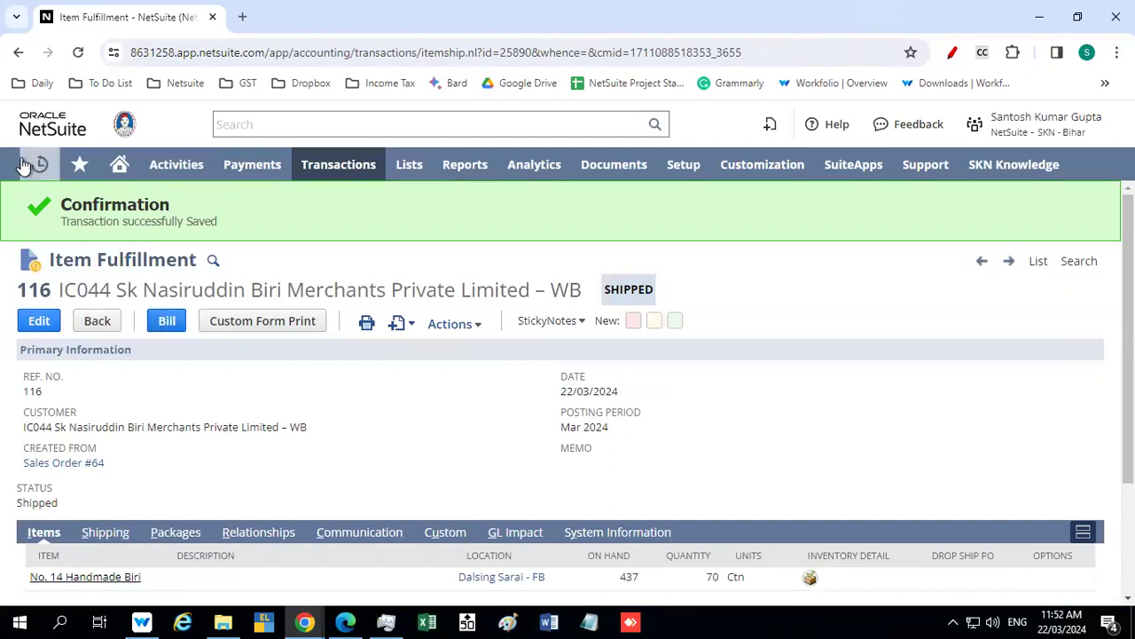
# Return to sales order 64 and start its next bill as a new invoice
pyautogui.moveTo(36, 163)
pyautogui.click(71, 265)
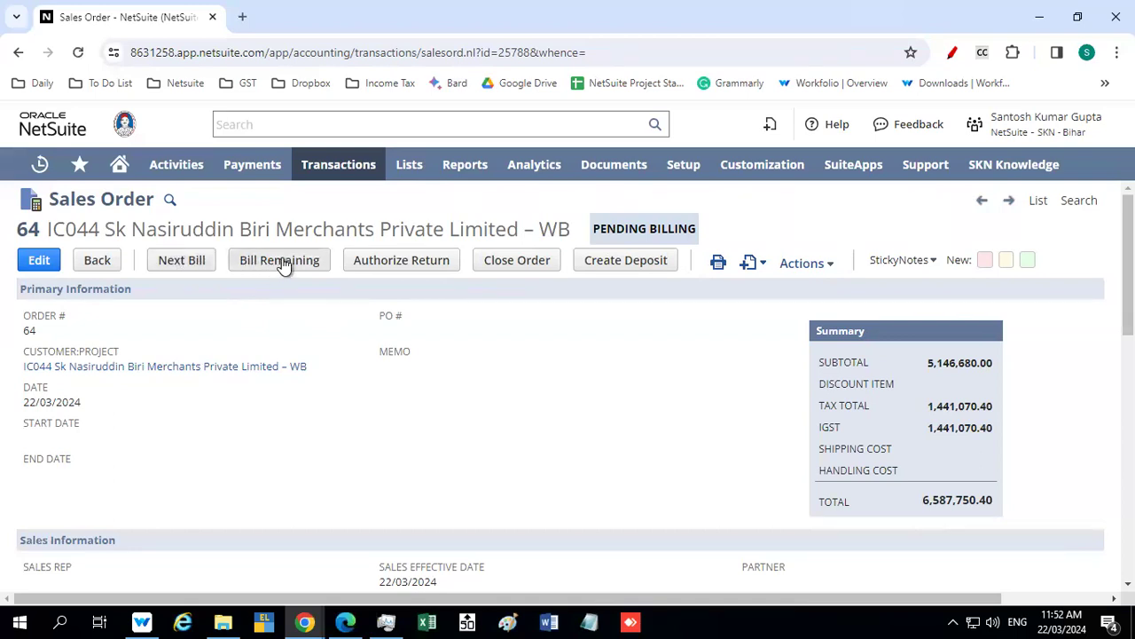
pyautogui.click(186, 259)
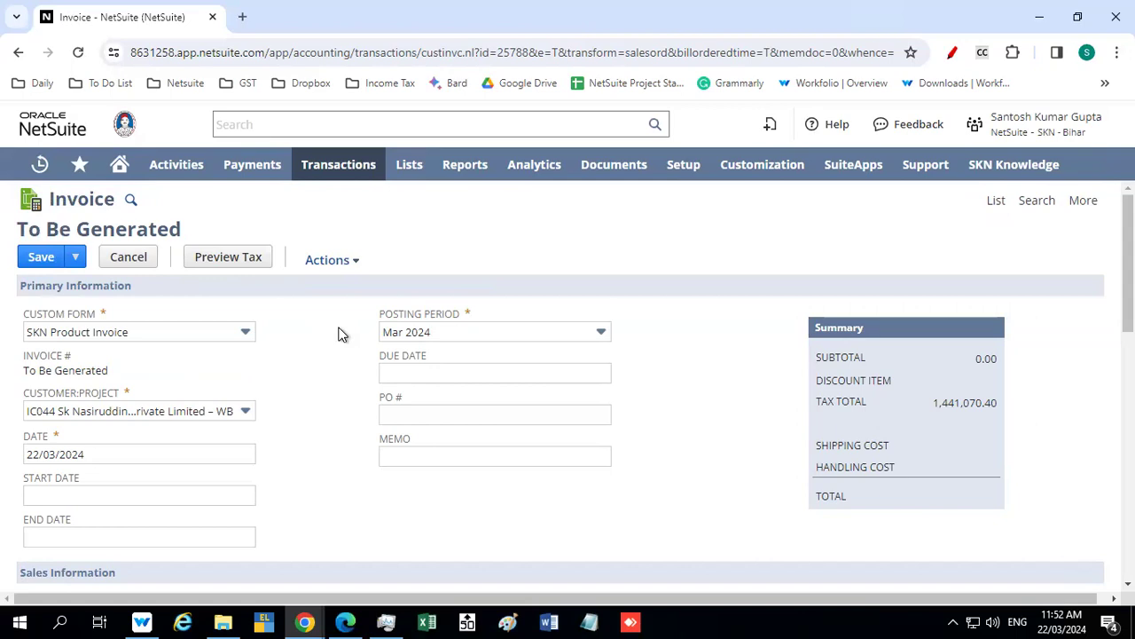
pyautogui.scroll(1, 330, 320)
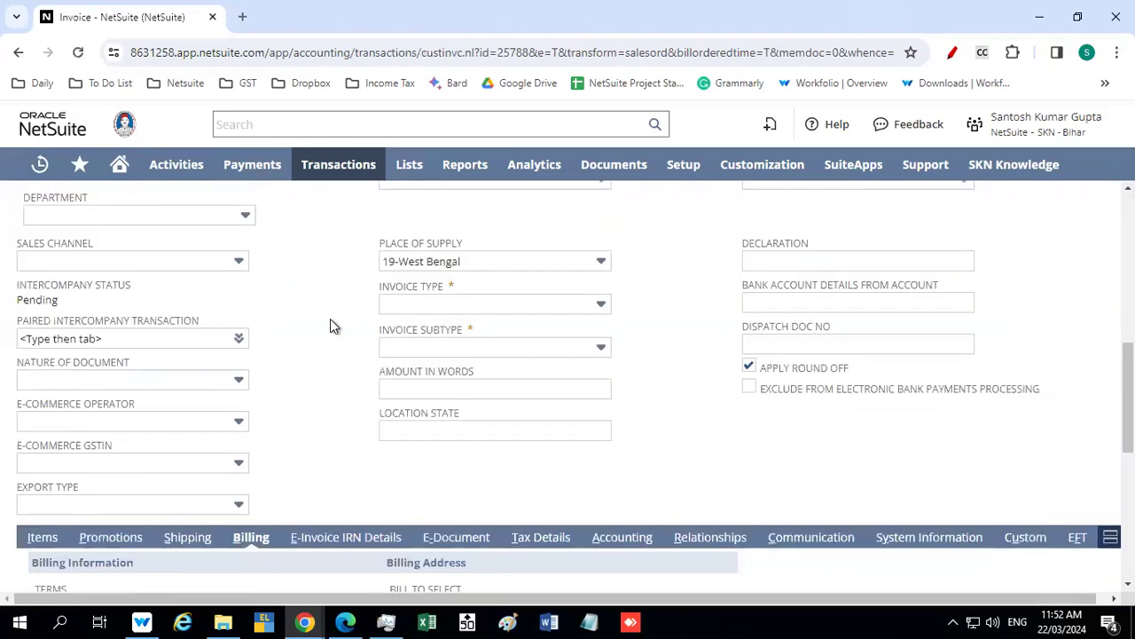
pyautogui.scroll(3, 320, 317)
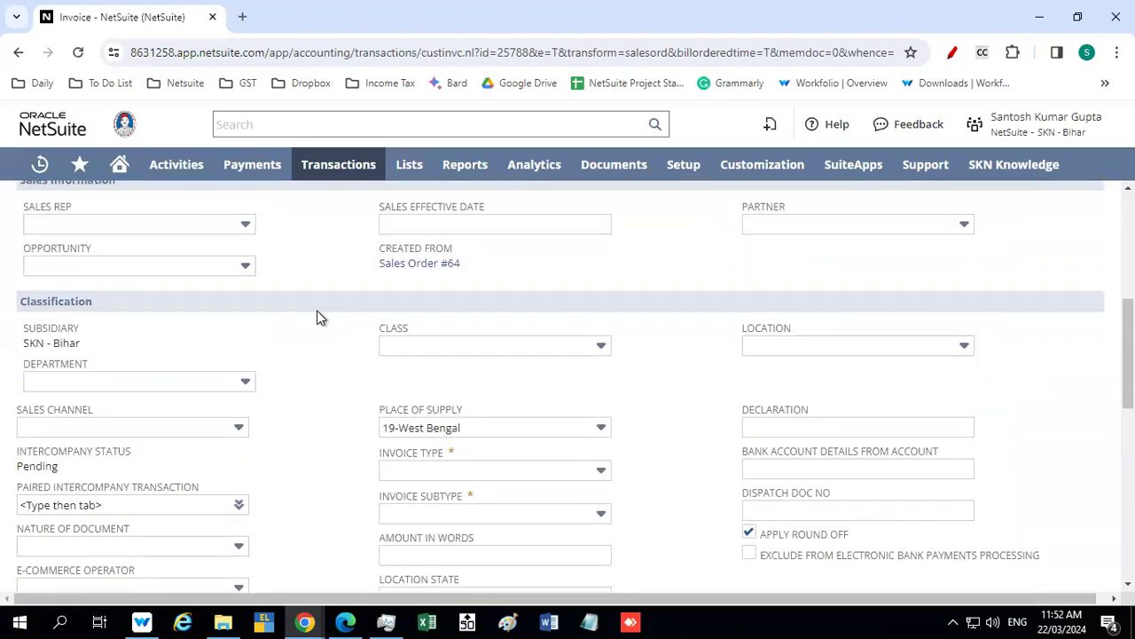
pyautogui.scroll(4, 321, 318)
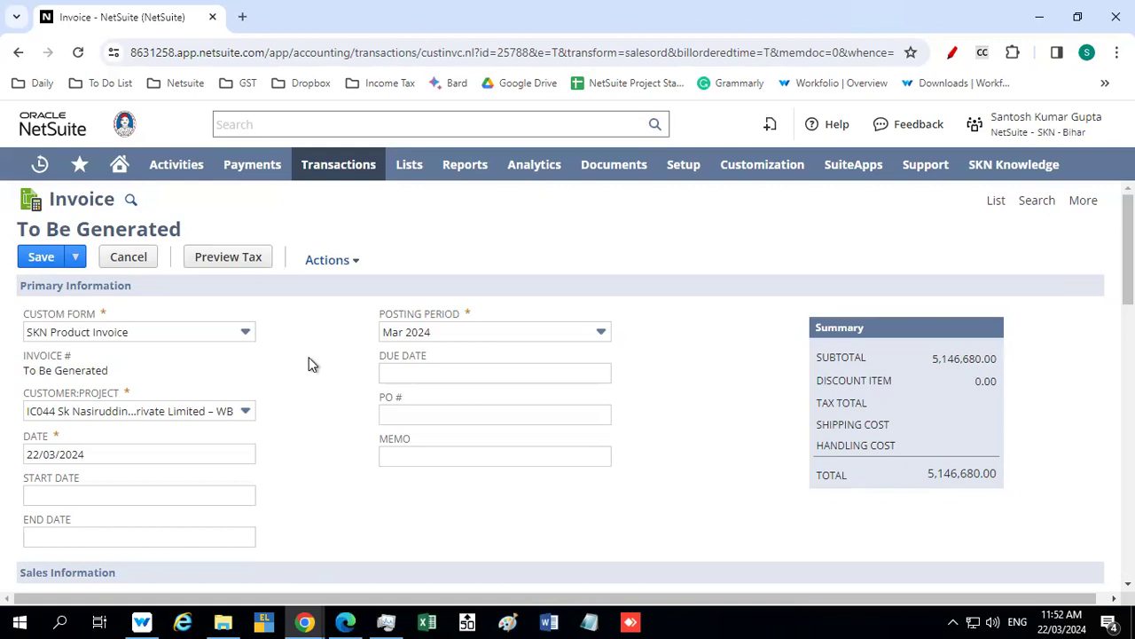
# Set the invoice's classification location to Dalsing Sarai - FB
pyautogui.scroll(-3, 310, 358)
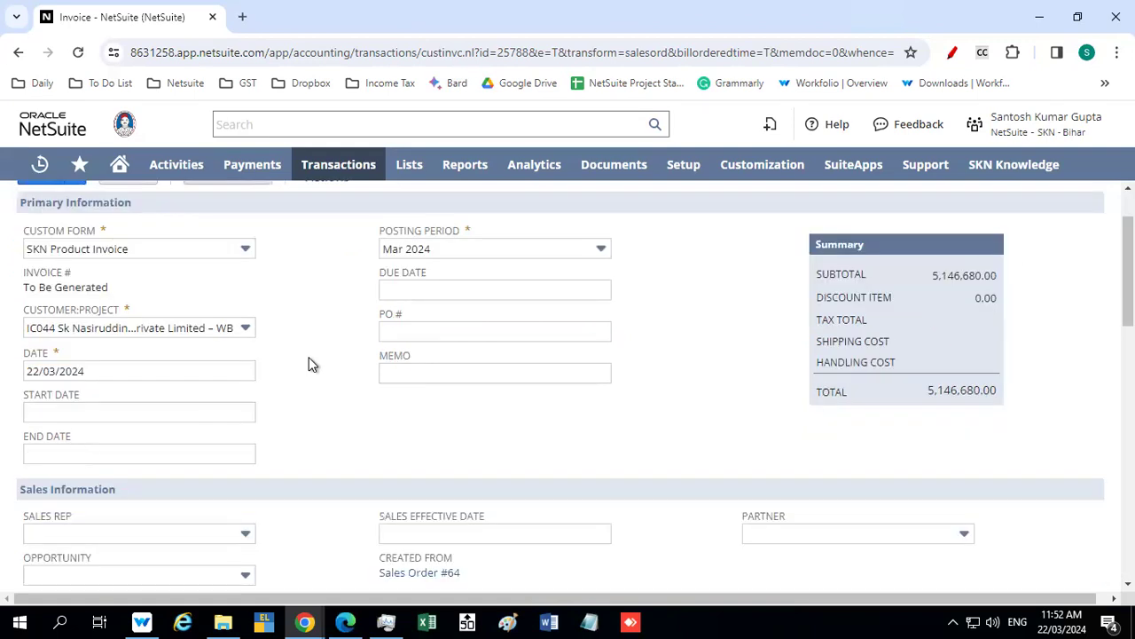
pyautogui.scroll(-1, 311, 364)
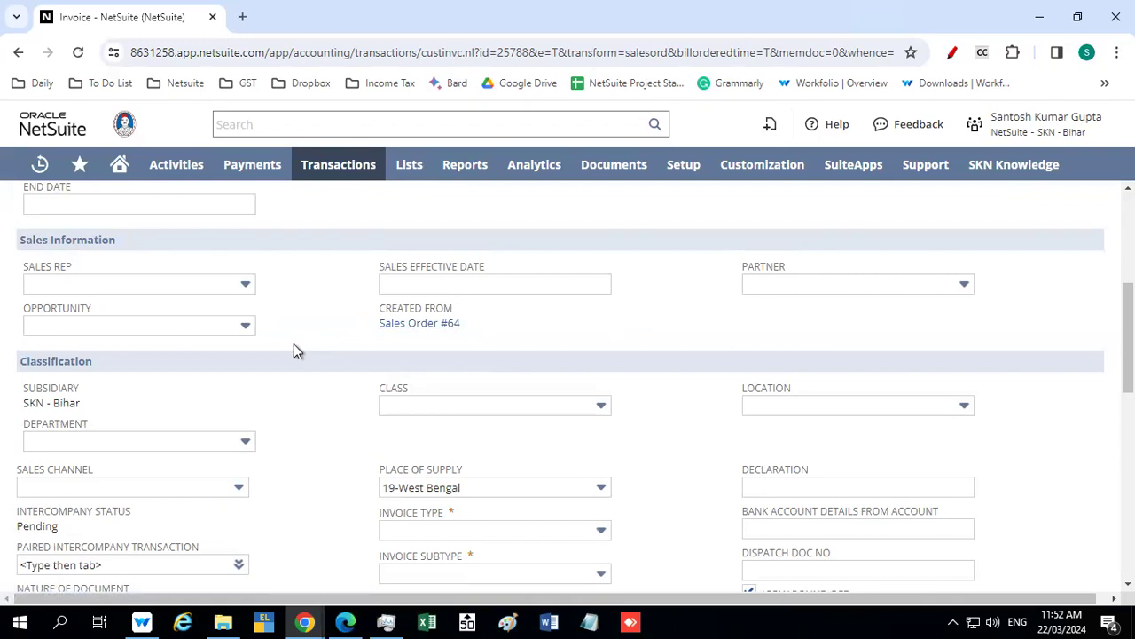
pyautogui.scroll(-1, 295, 346)
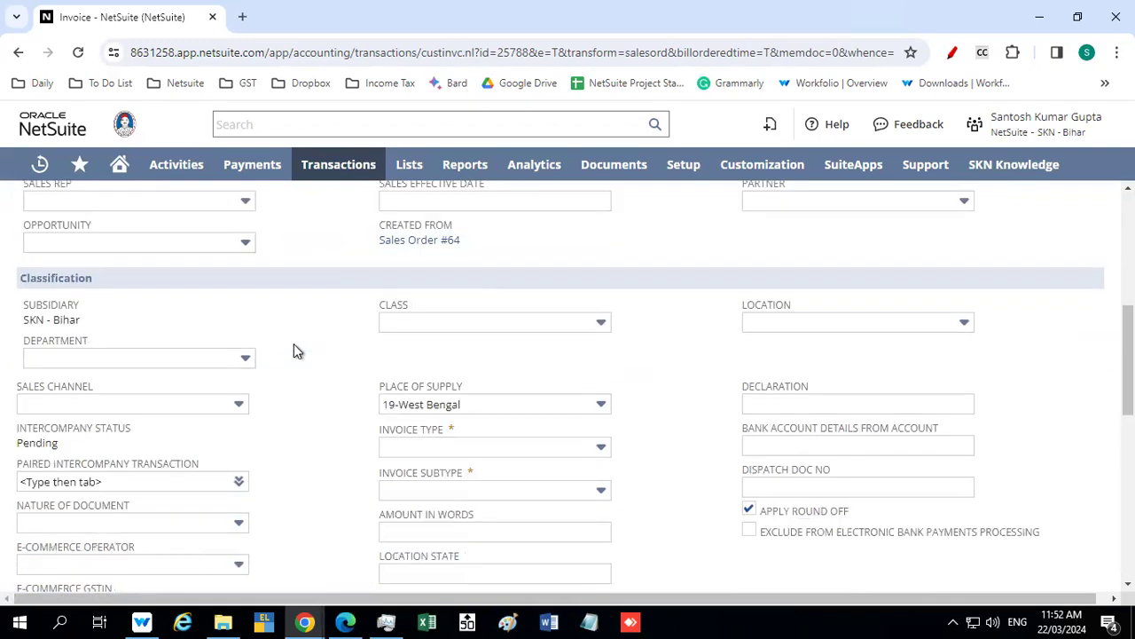
pyautogui.click(765, 322)
pyautogui.click(806, 464)
# Set the invoice type to Intercompany and the invoice subtype to Others
pyautogui.scroll(-2, 656, 340)
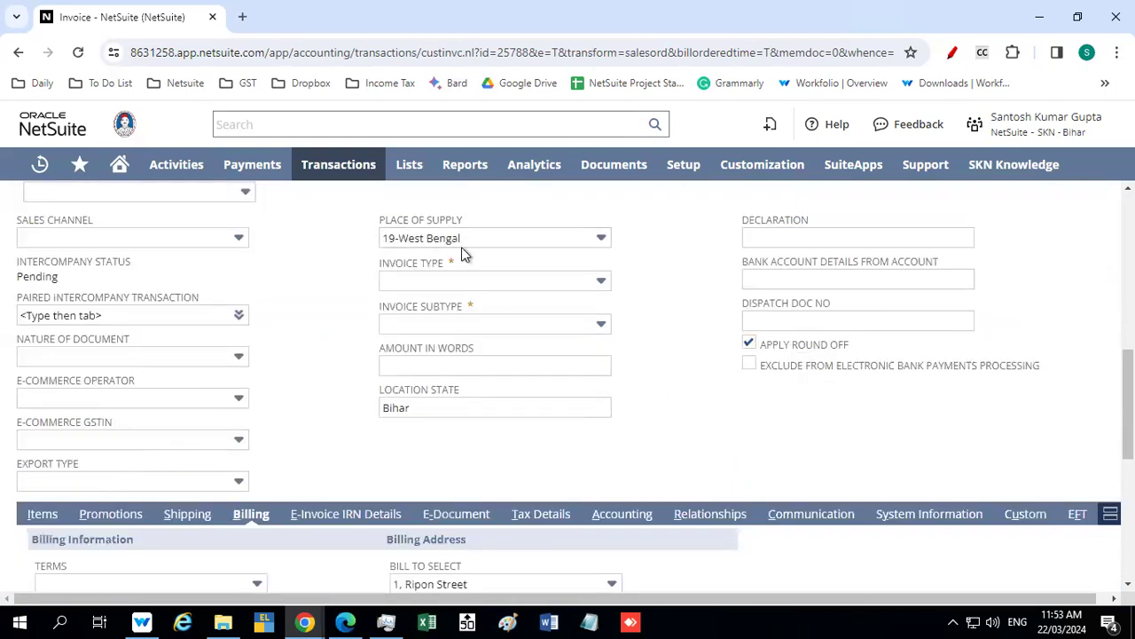
pyautogui.click(433, 279)
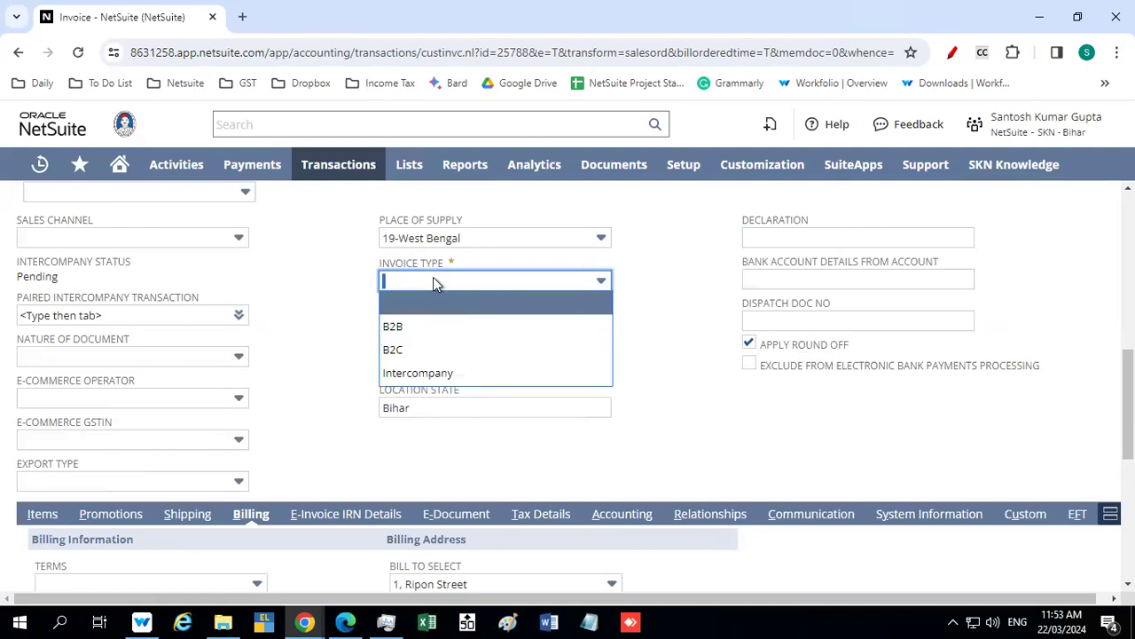
pyautogui.click(431, 375)
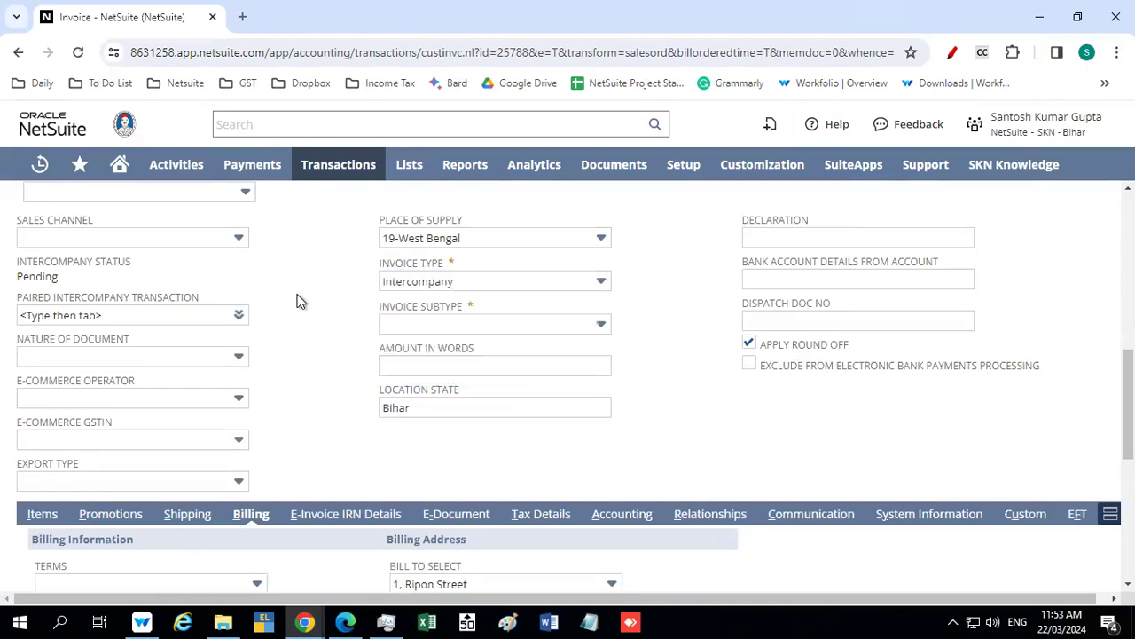
pyautogui.click(463, 282)
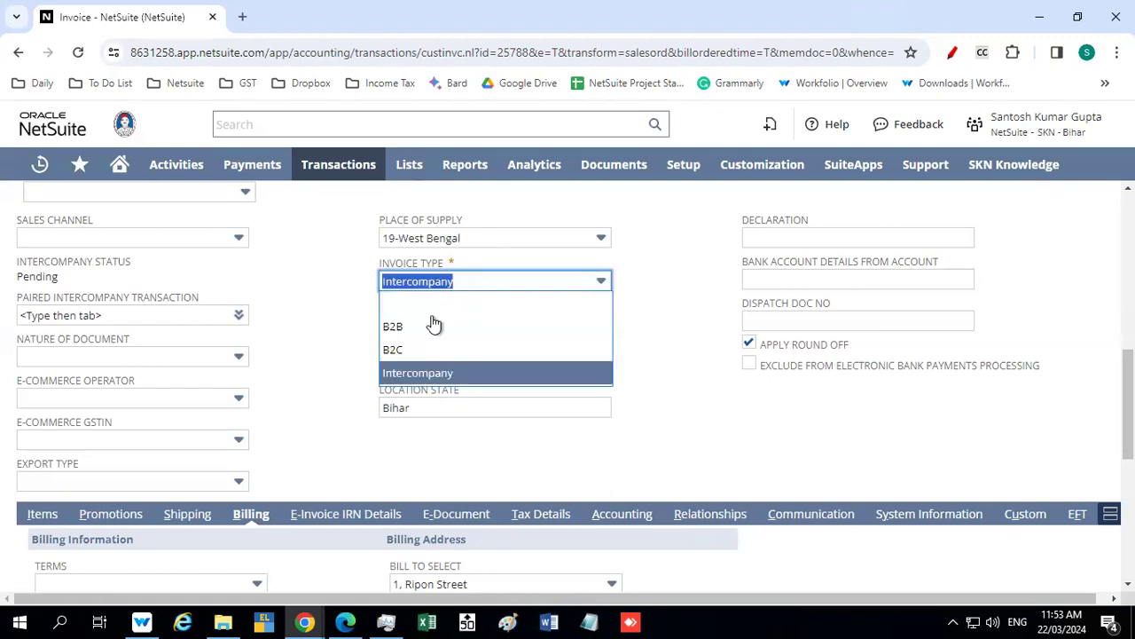
pyautogui.click(421, 375)
pyautogui.click(330, 322)
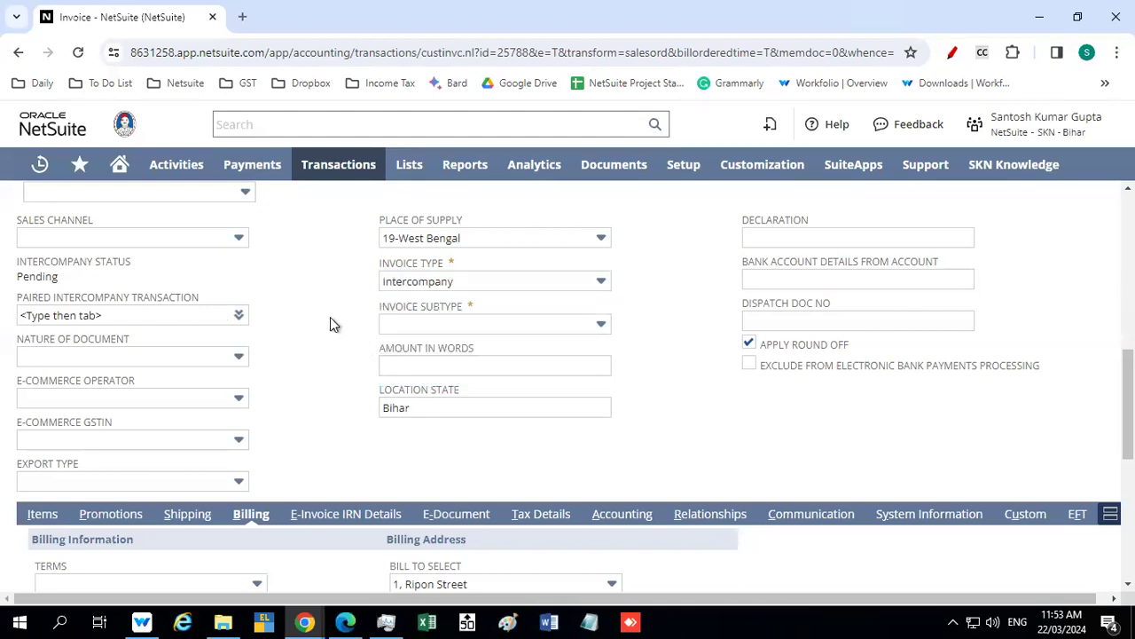
pyautogui.click(422, 323)
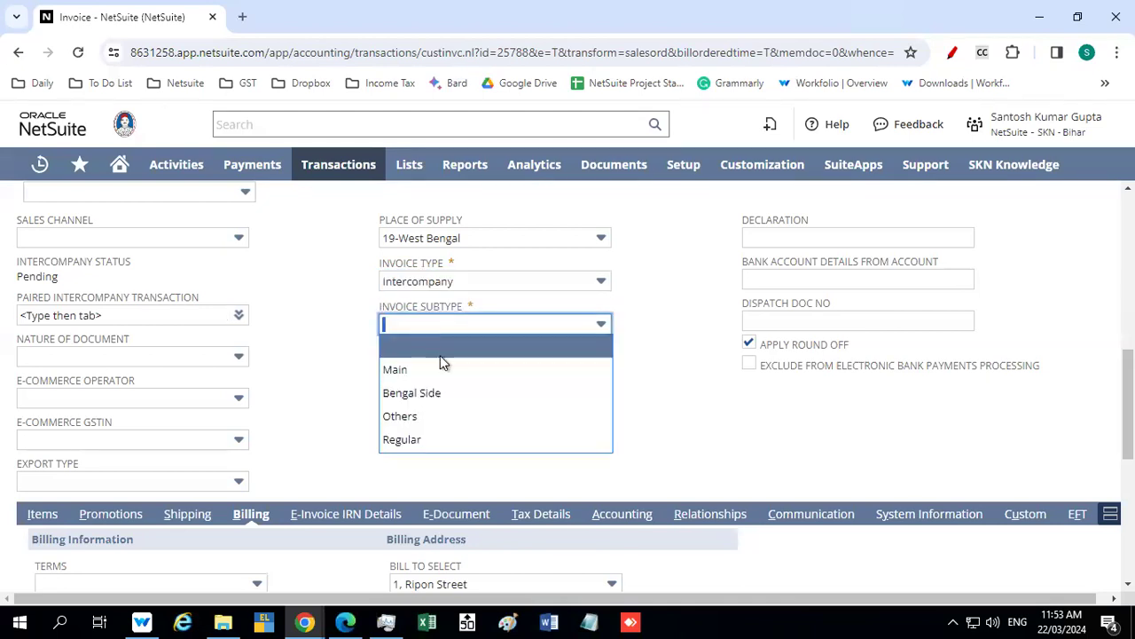
pyautogui.click(427, 419)
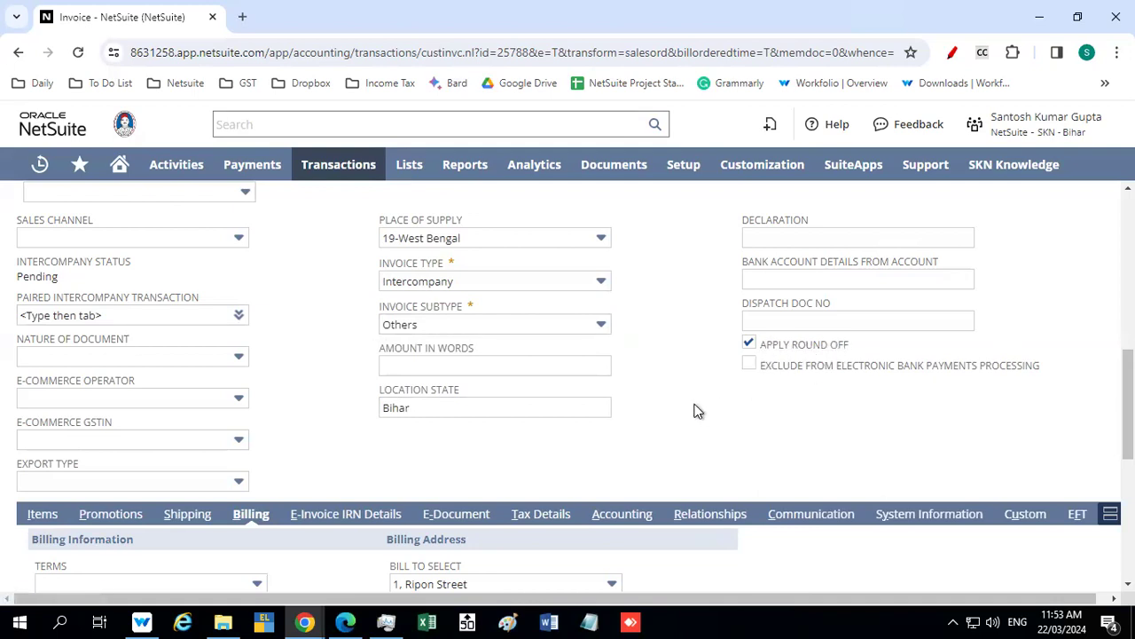
# Review the invoice's classification and billing details and display its item lines to check the billed quantity
pyautogui.scroll(-1, 697, 410)
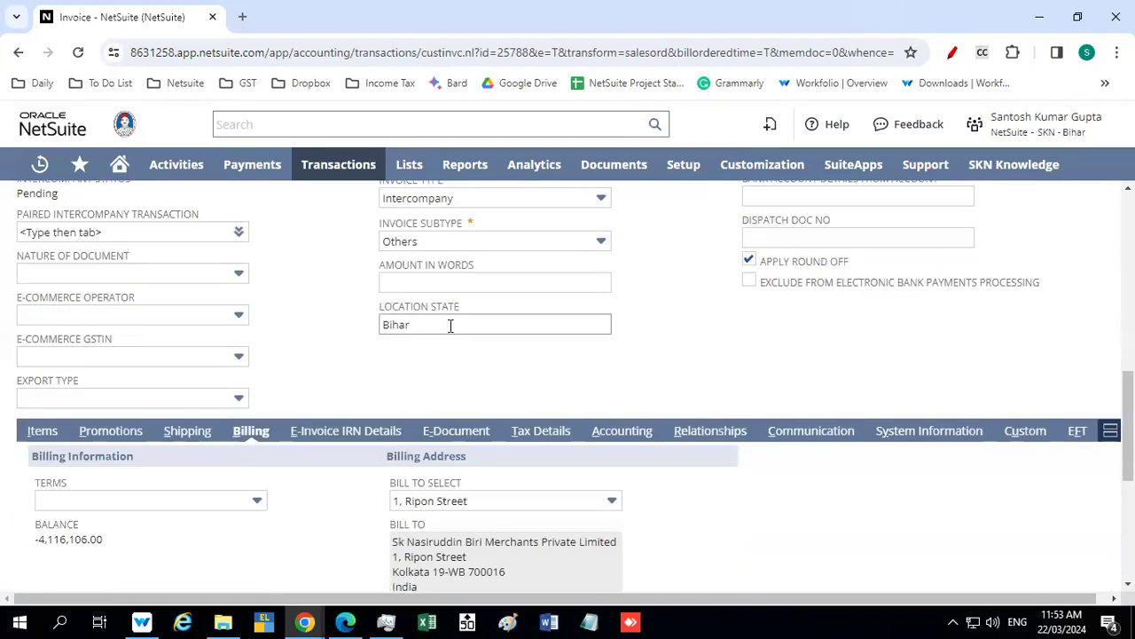
pyautogui.scroll(2, 328, 361)
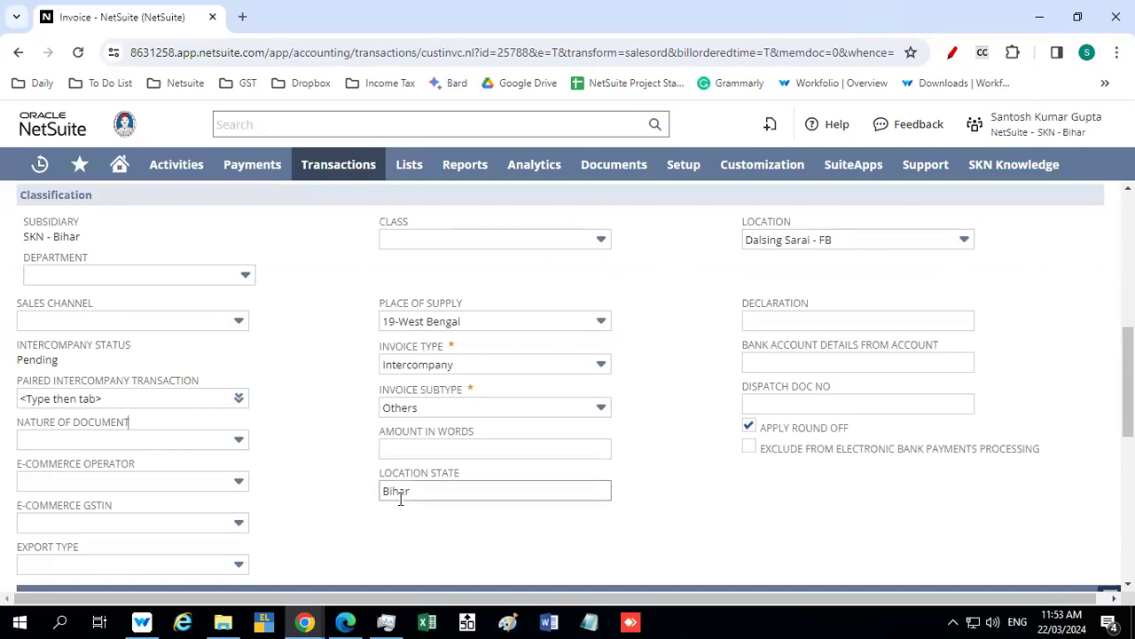
pyautogui.scroll(-2, 332, 394)
pyautogui.scroll(-2, 334, 402)
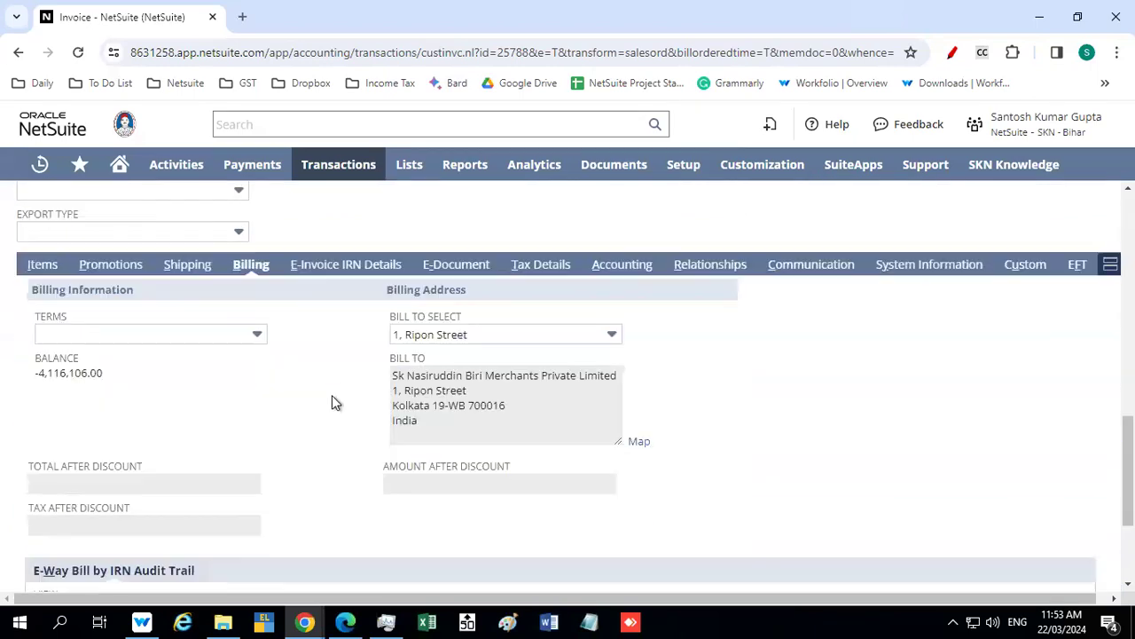
pyautogui.click(40, 265)
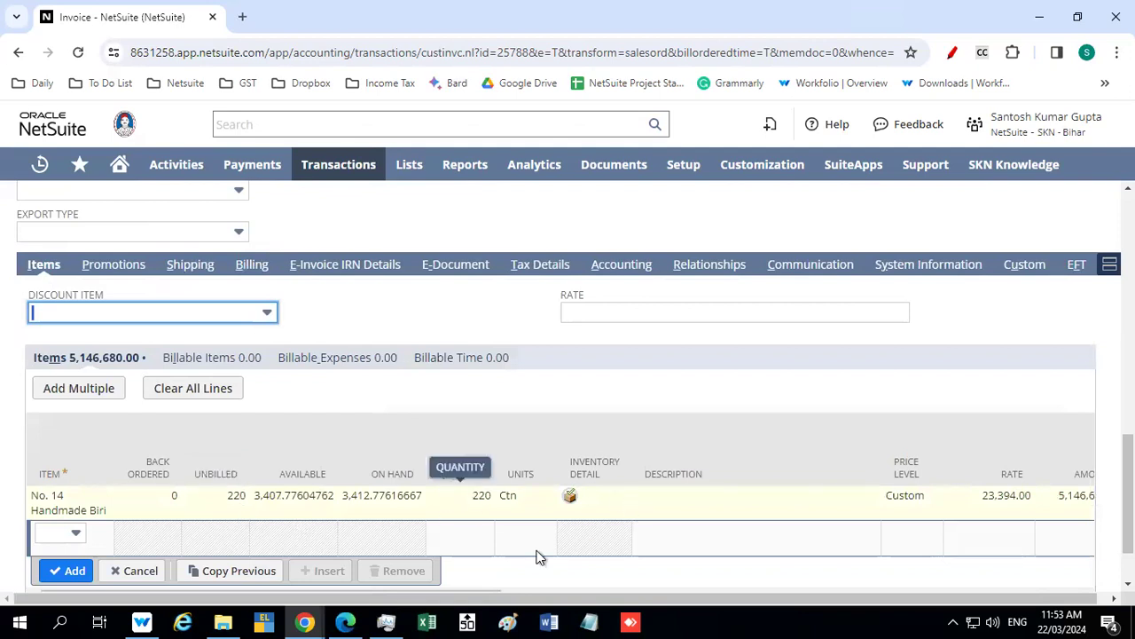
# Review all columns of the invoice's item line, and display its shipping and e-way bill details
pyautogui.scroll(-1, 516, 488)
pyautogui.moveTo(459, 520); pyautogui.dragTo(1090, 523)
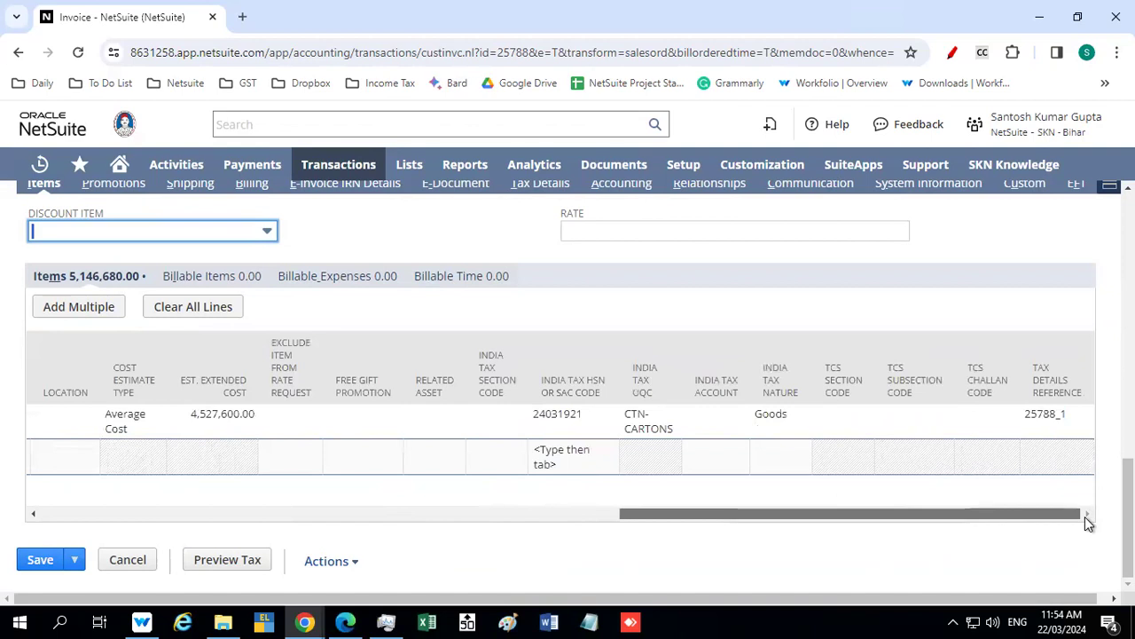
pyautogui.moveTo(1087, 522); pyautogui.dragTo(385, 519)
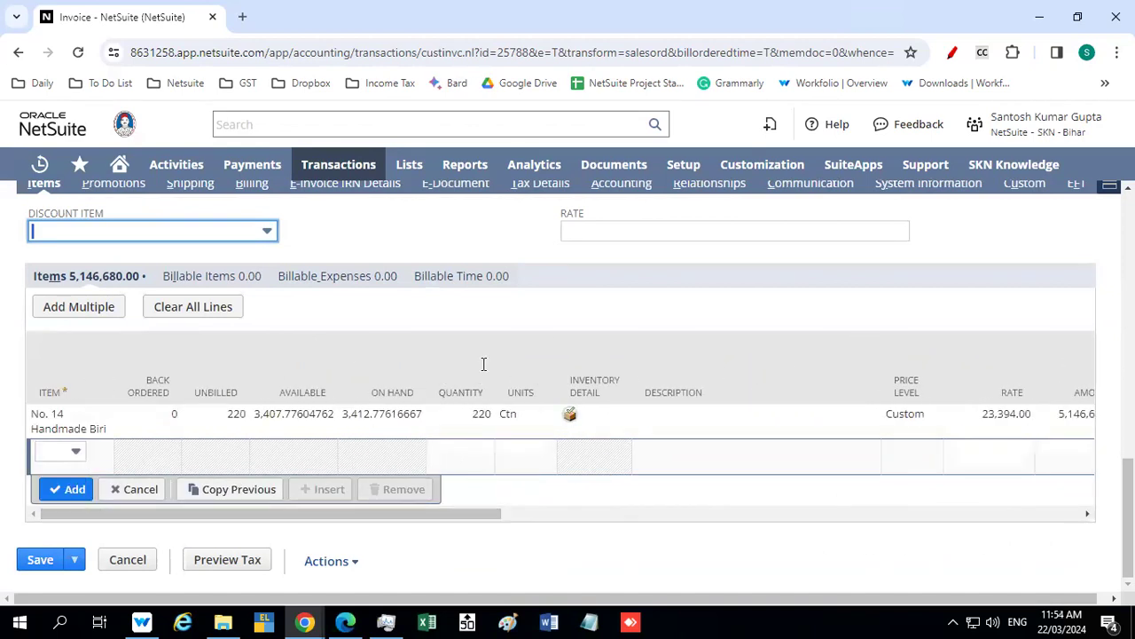
pyautogui.scroll(2, 535, 352)
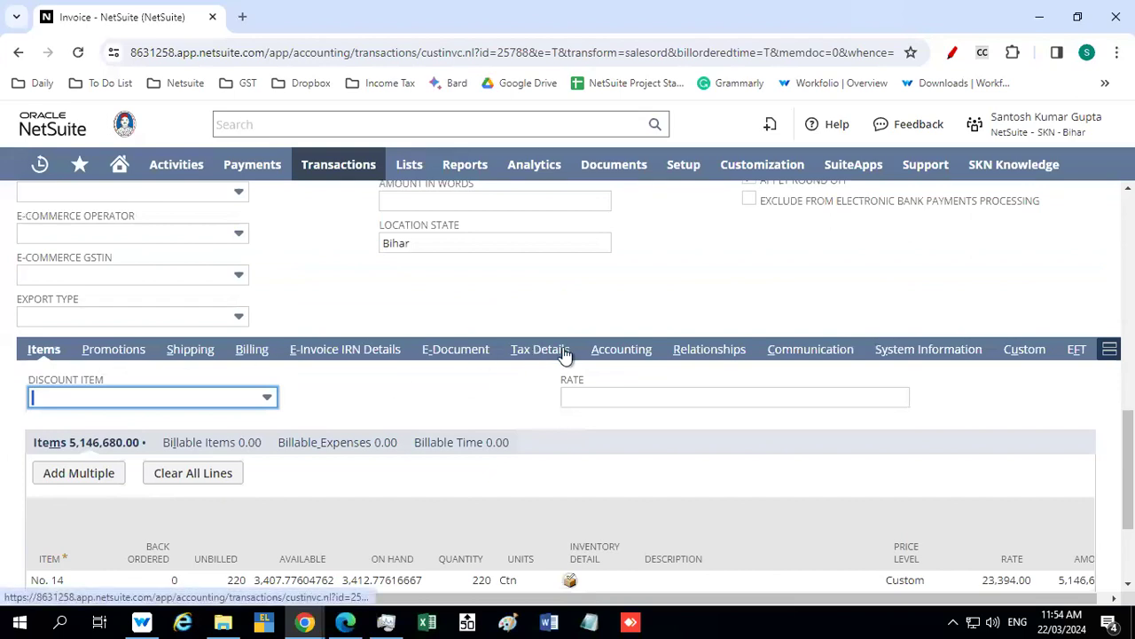
pyautogui.click(190, 351)
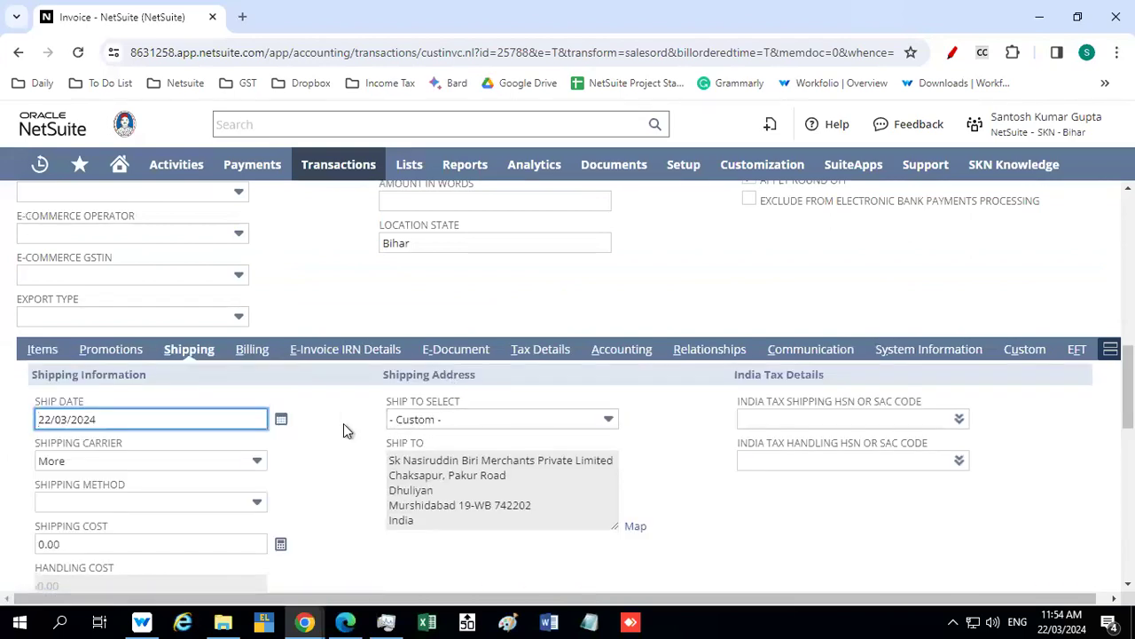
pyautogui.scroll(-10, 343, 424)
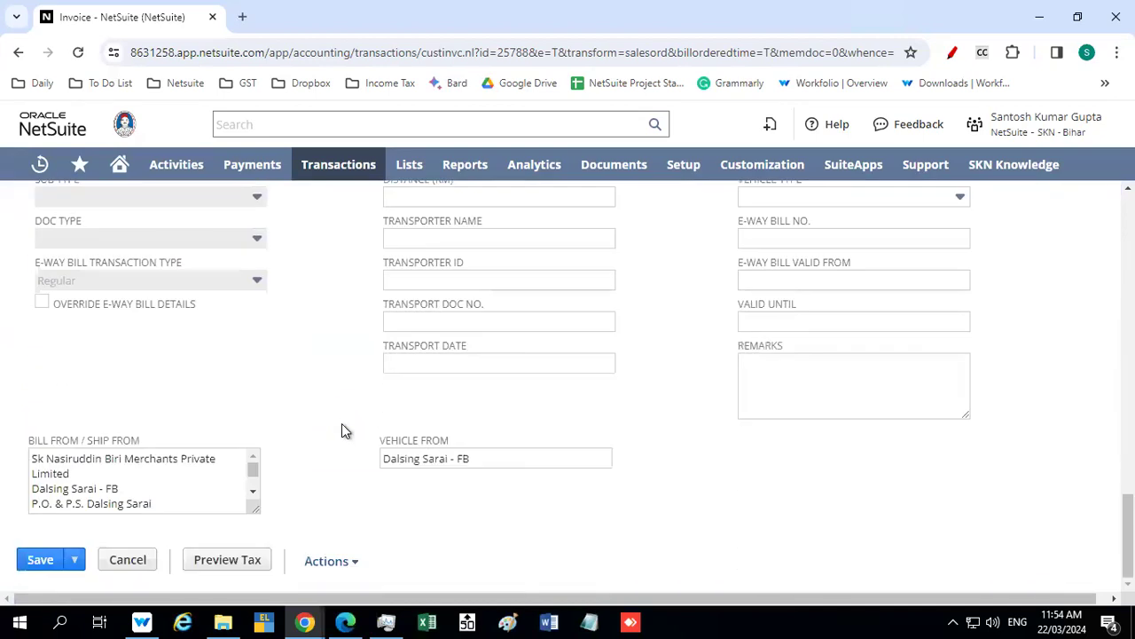
pyautogui.scroll(5, 344, 430)
pyautogui.scroll(3, 344, 430)
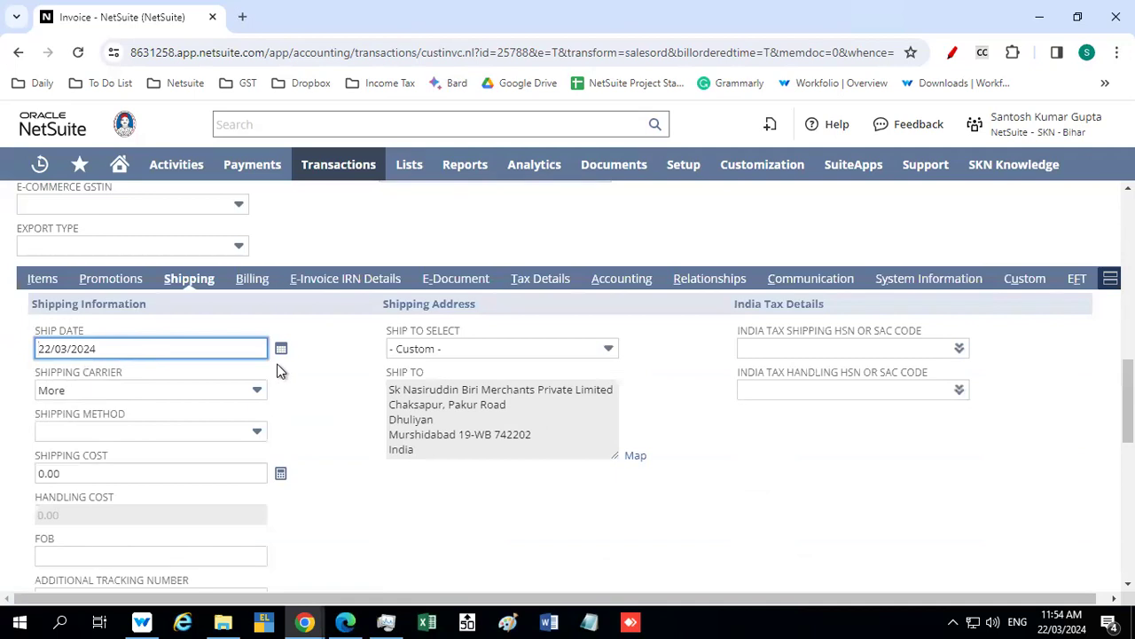
# Try Pakur Main Road - FB and Dhuliyan Chaksapur - SD as the invoice's ship-to address
pyautogui.click(497, 349)
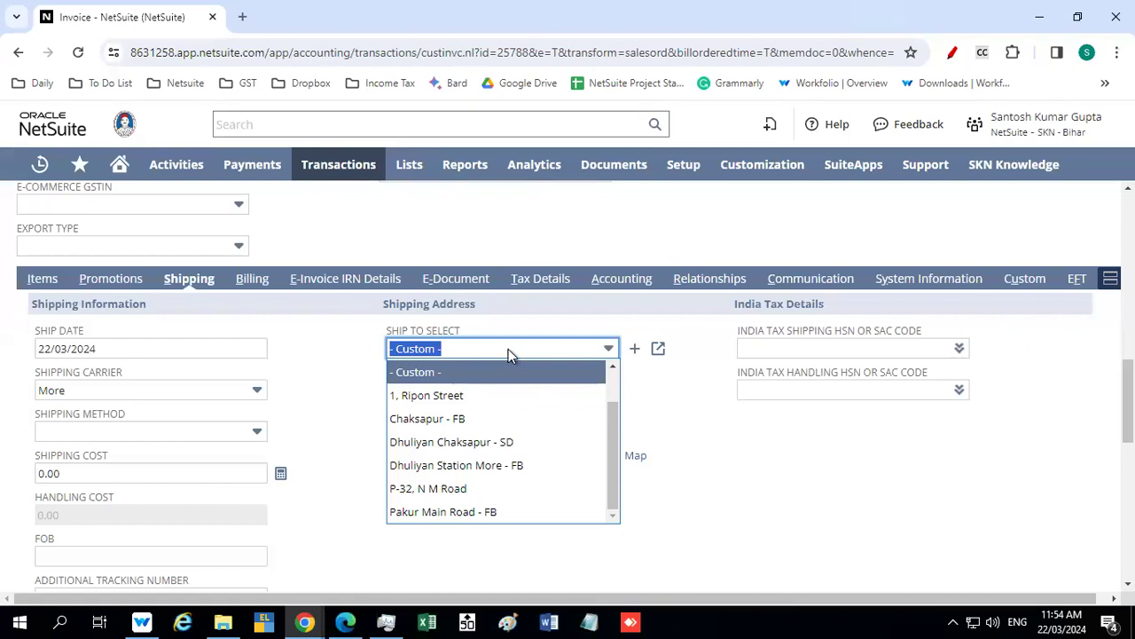
pyautogui.click(371, 374)
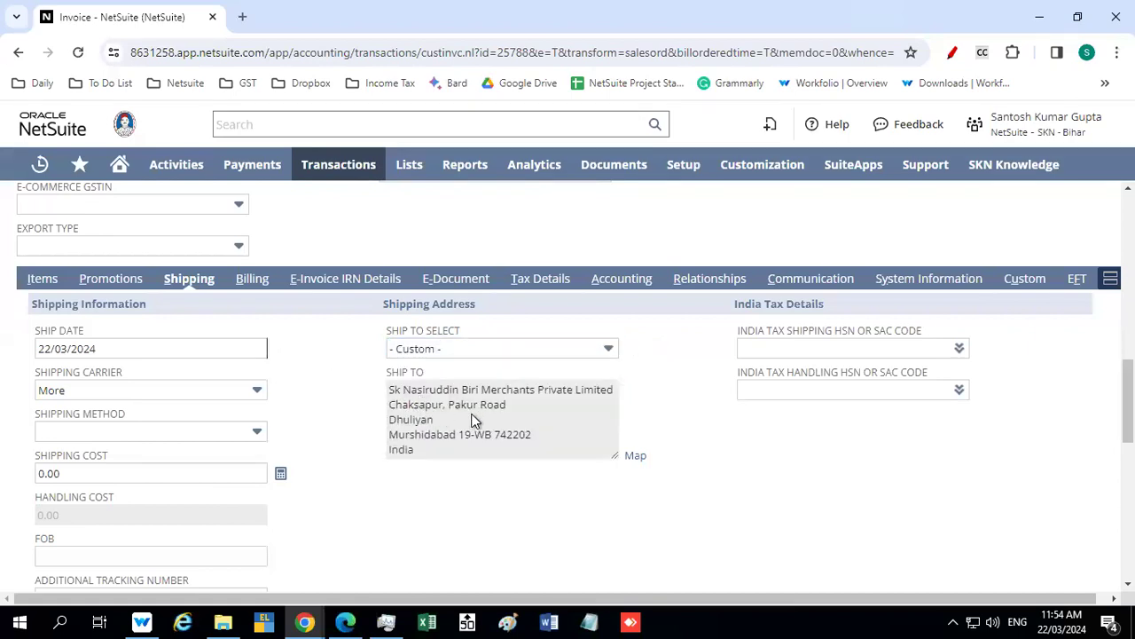
pyautogui.click(464, 347)
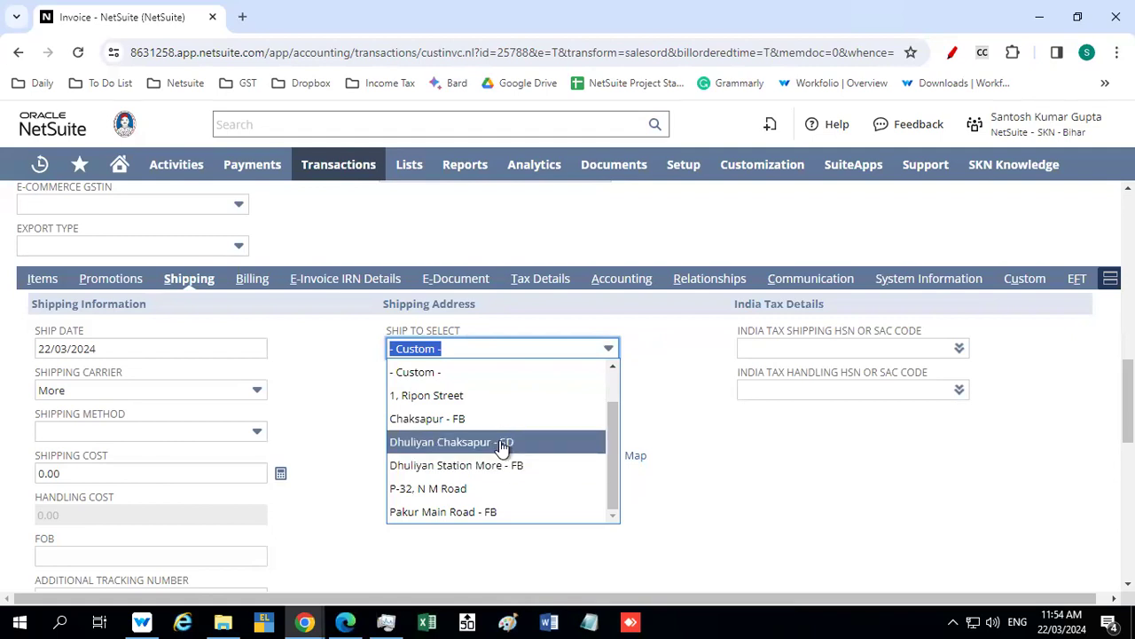
pyautogui.click(469, 517)
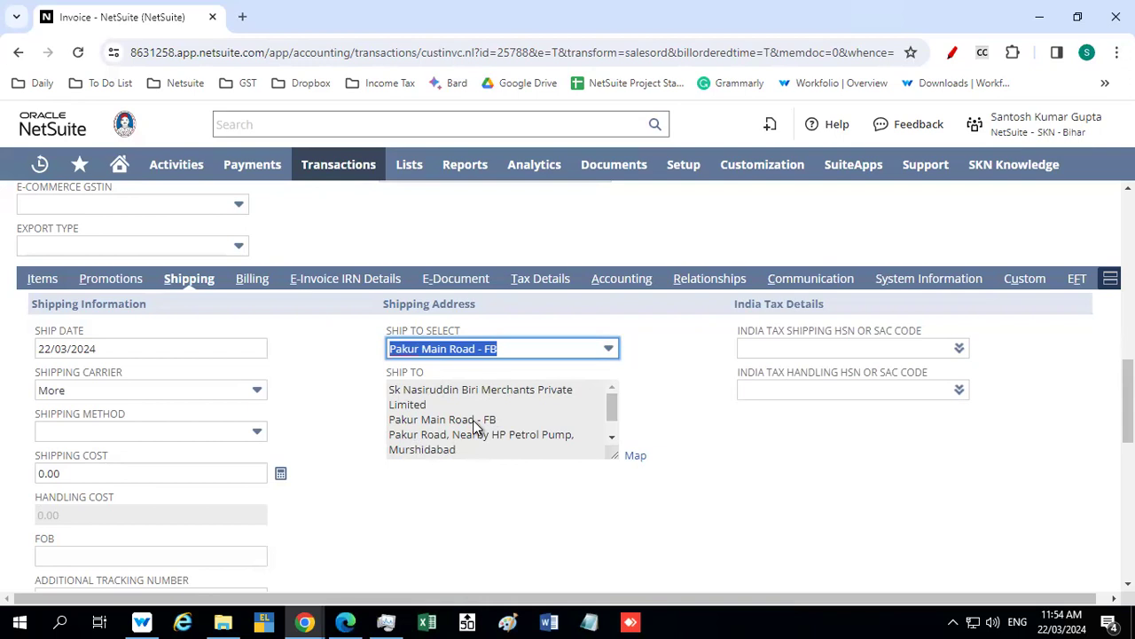
pyautogui.click(553, 350)
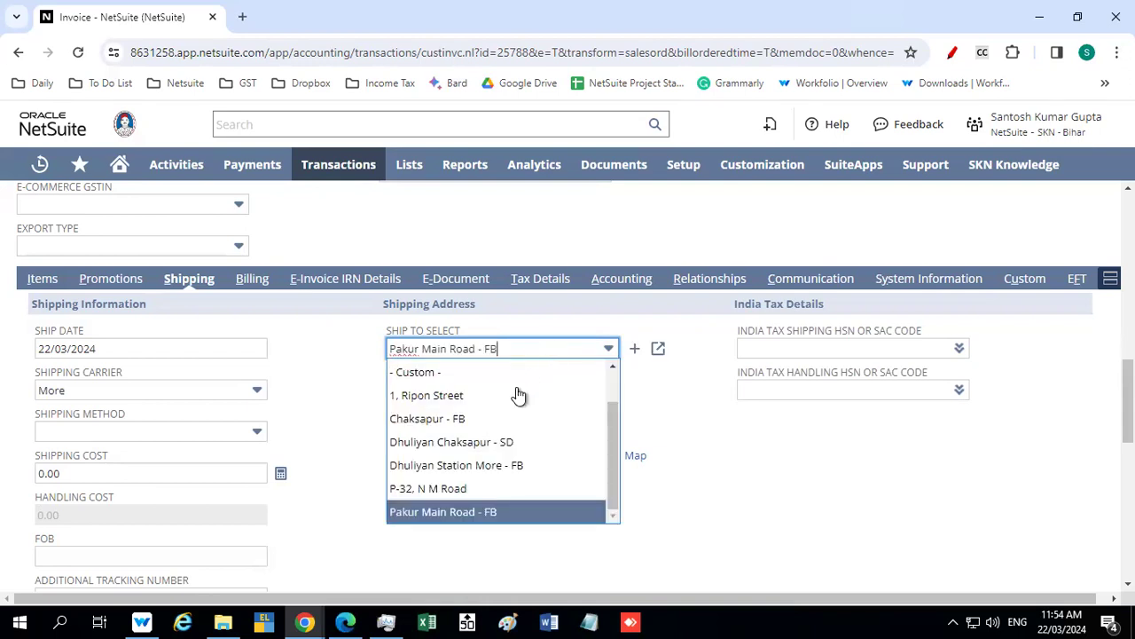
pyautogui.click(485, 441)
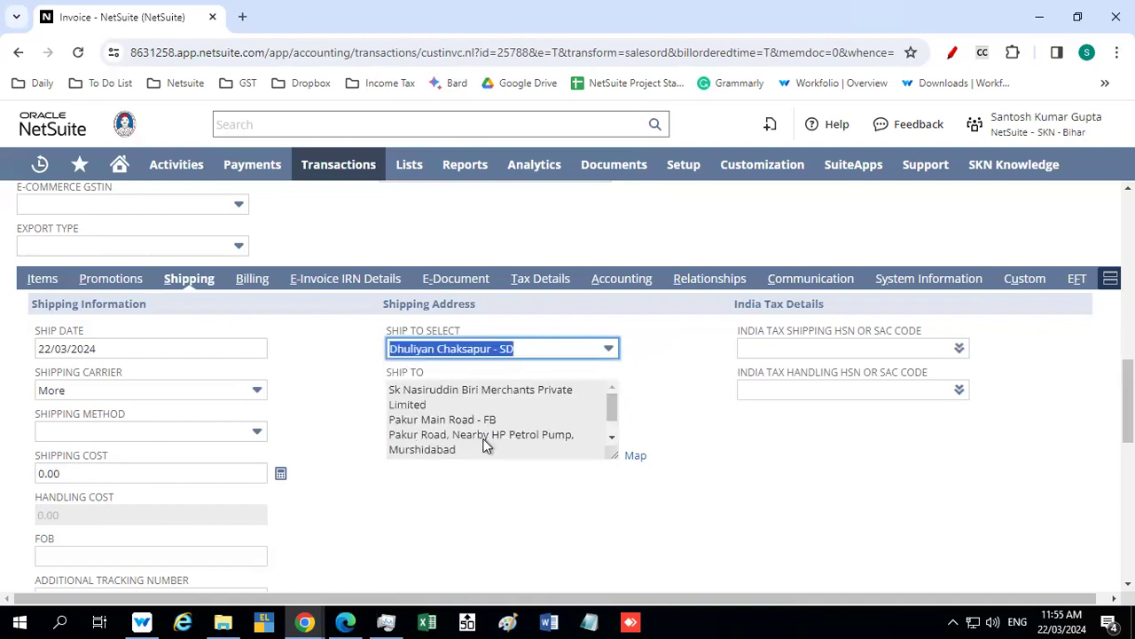
# Set the invoice's ship-to address to Chaksapur - FB and check the available shipping methods
pyautogui.click(506, 352)
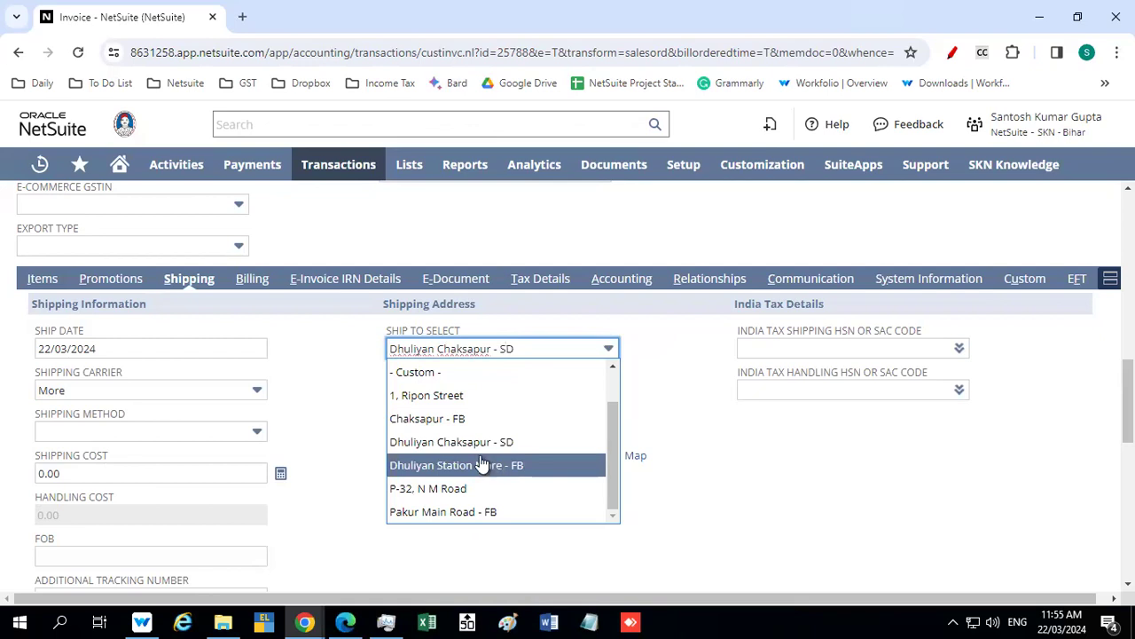
pyautogui.click(344, 390)
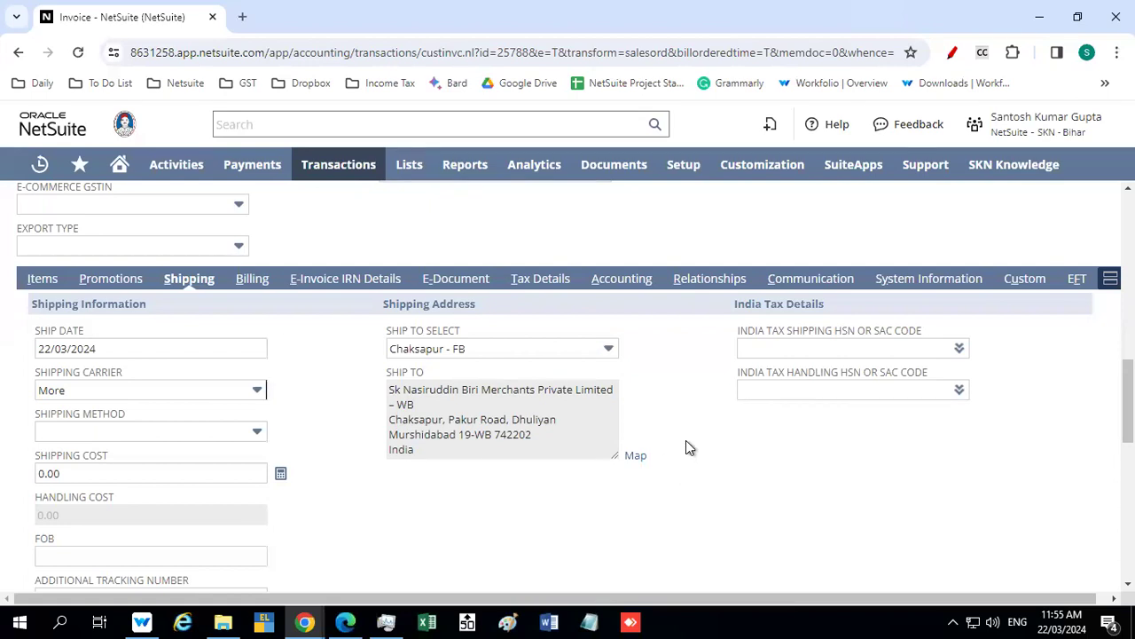
pyautogui.scroll(-2, 686, 443)
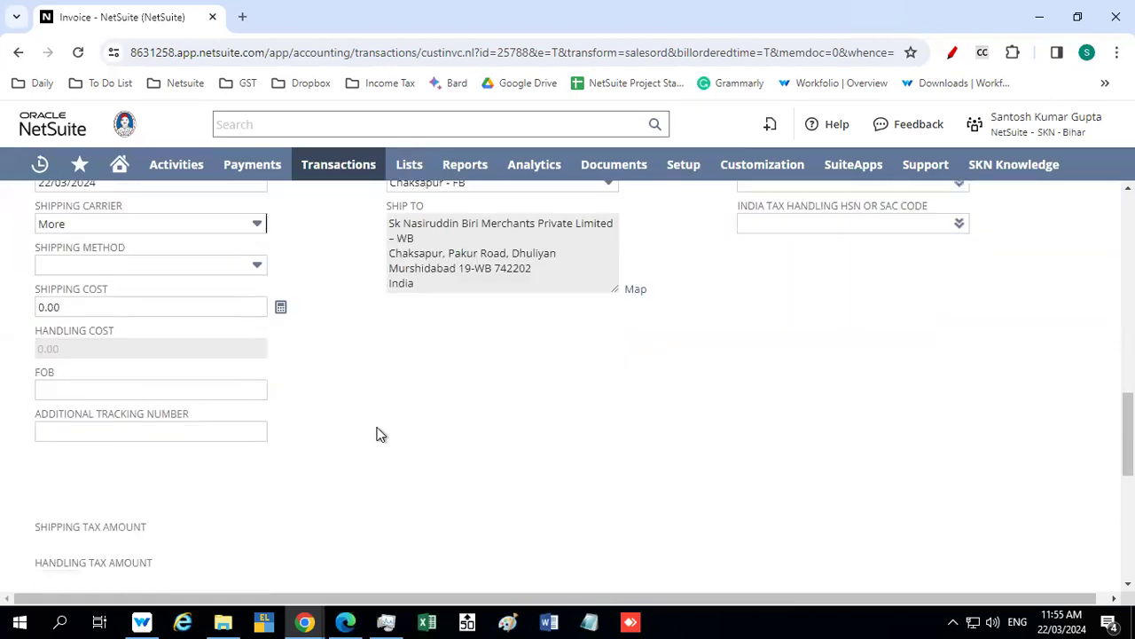
pyautogui.scroll(-2, 373, 434)
pyautogui.scroll(4, 376, 434)
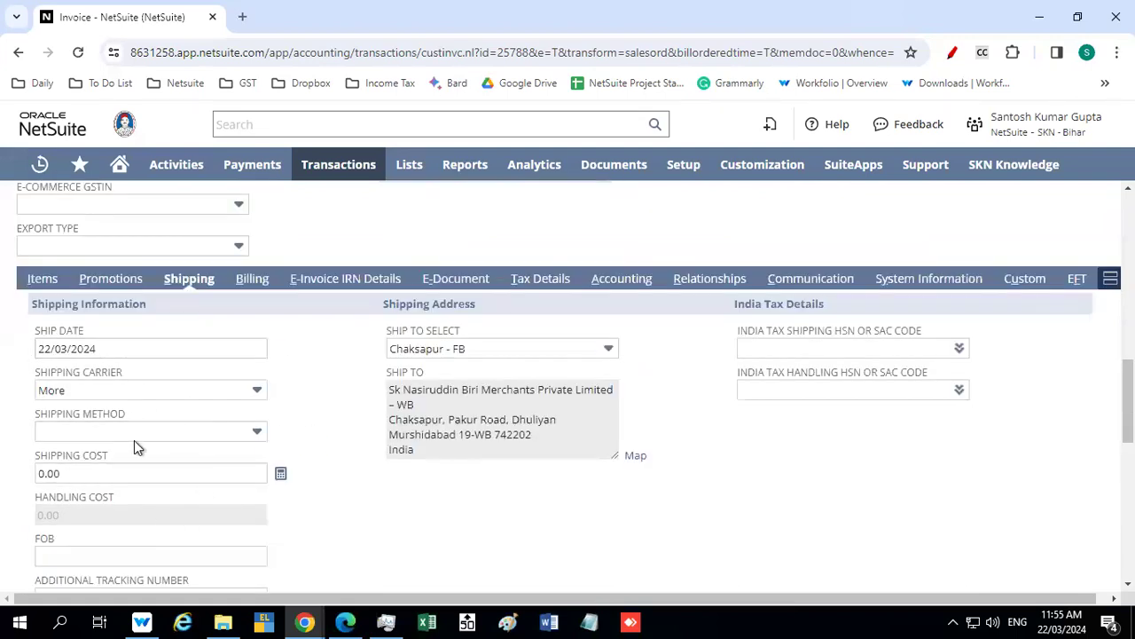
pyautogui.scroll(-1, 134, 440)
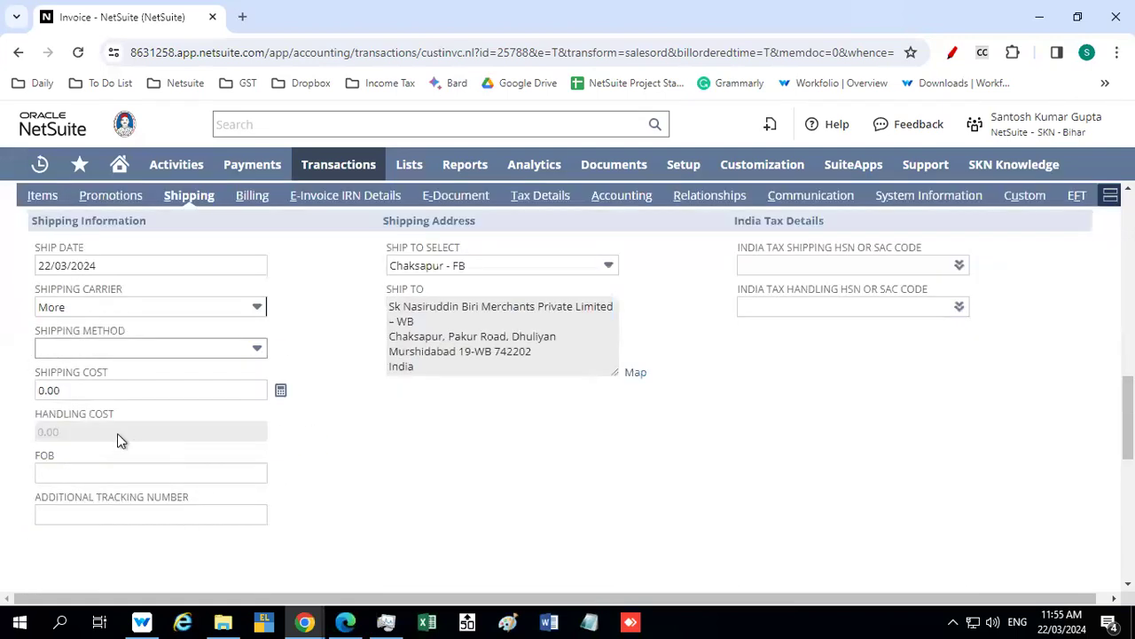
pyautogui.click(111, 346)
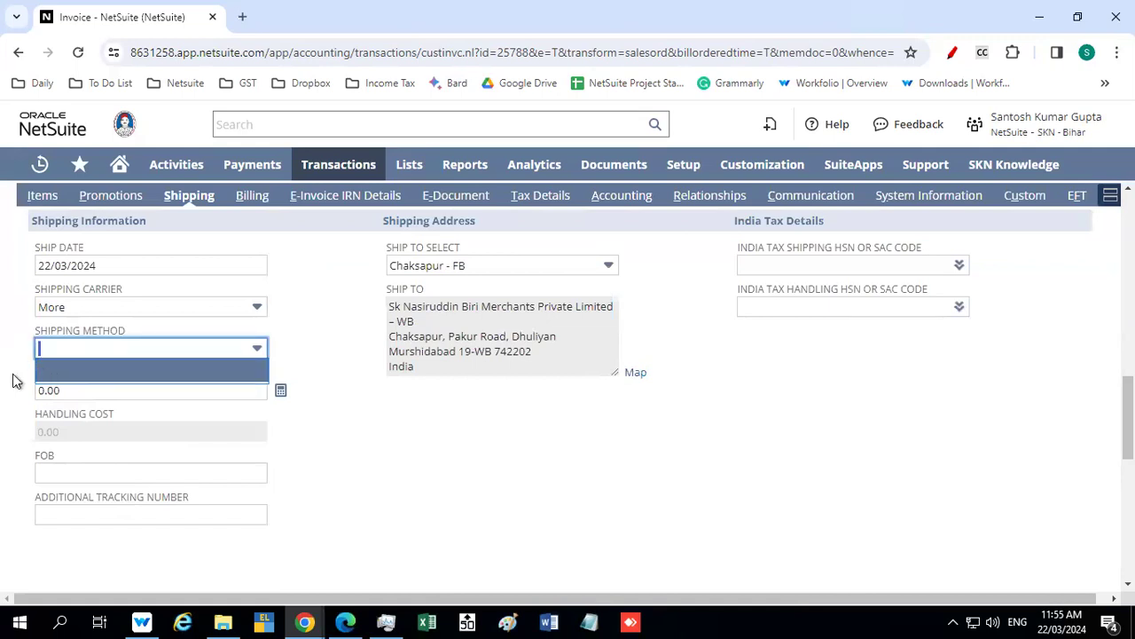
pyautogui.click(3, 411)
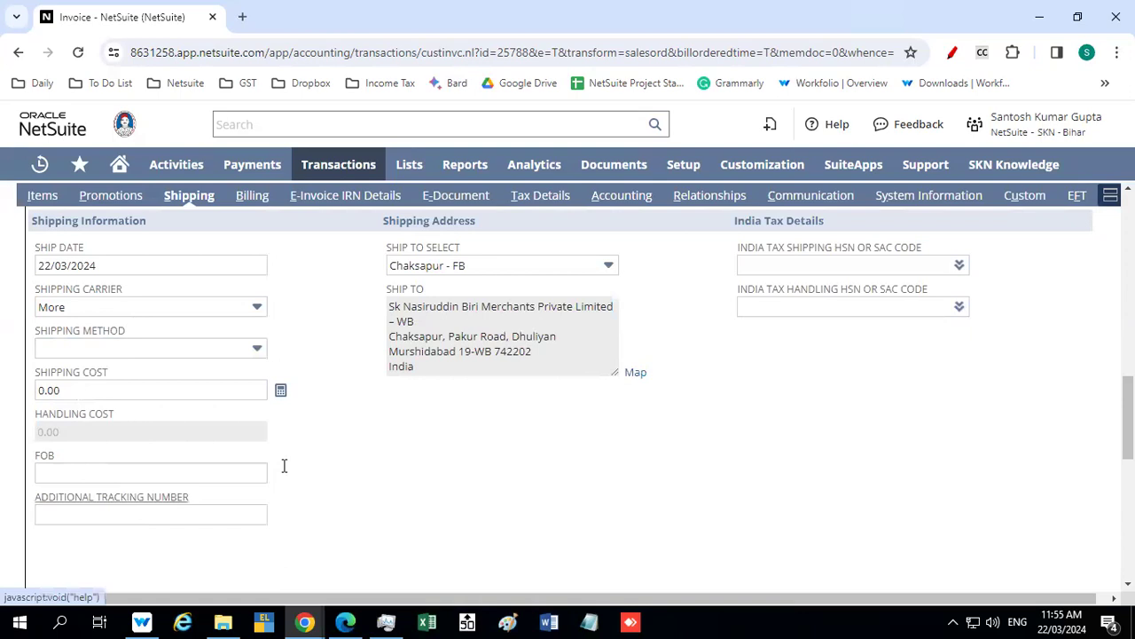
# In the India e-way bill details, set the transportation mode to Road and the distance to 342 km
pyautogui.scroll(-3, 423, 438)
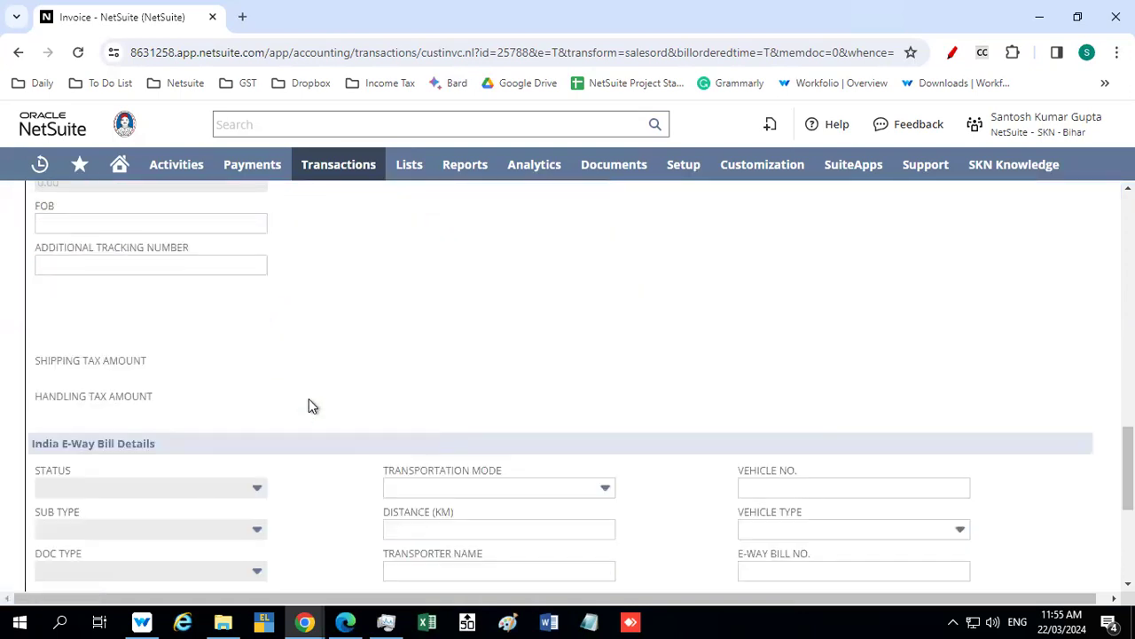
pyautogui.scroll(-2, 310, 404)
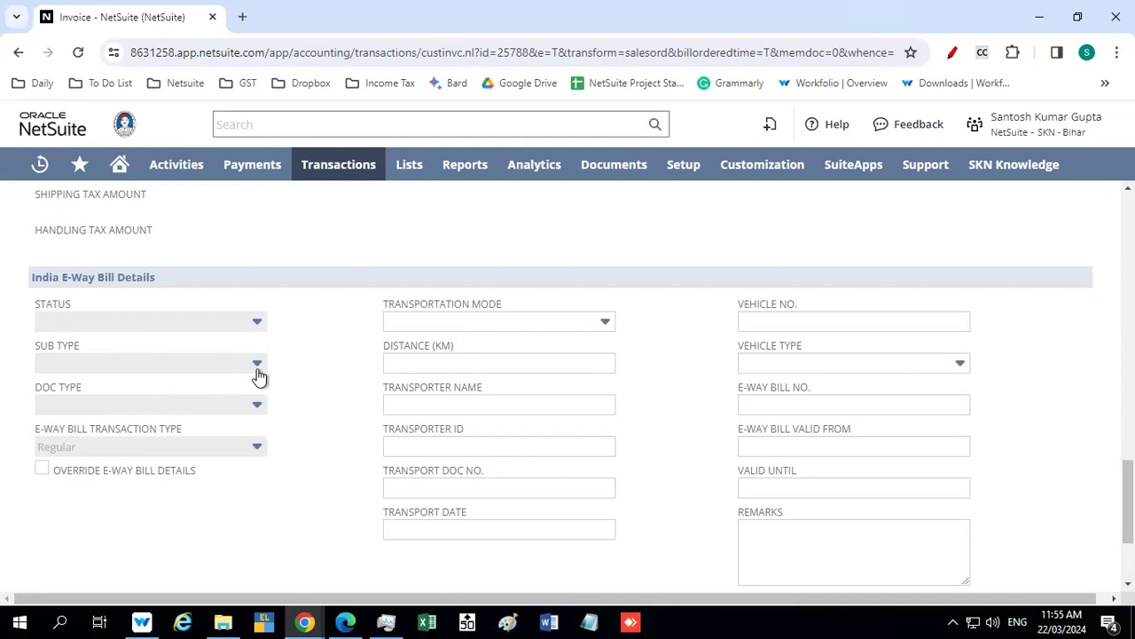
pyautogui.scroll(-1, 293, 370)
pyautogui.scroll(-1, 323, 371)
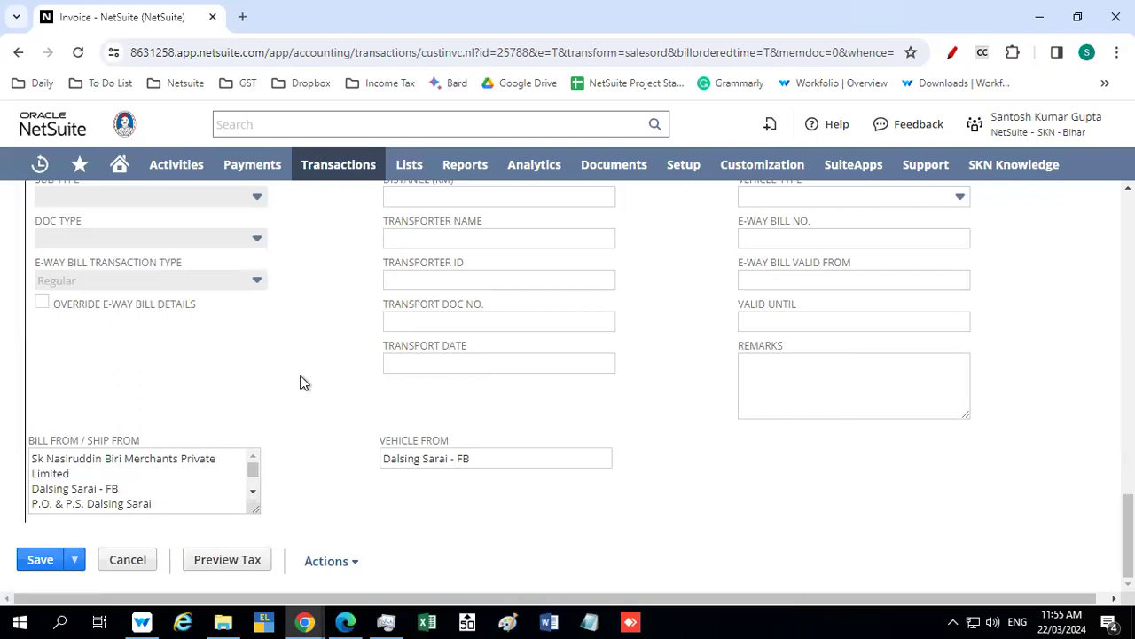
pyautogui.scroll(2, 299, 382)
pyautogui.click(458, 326)
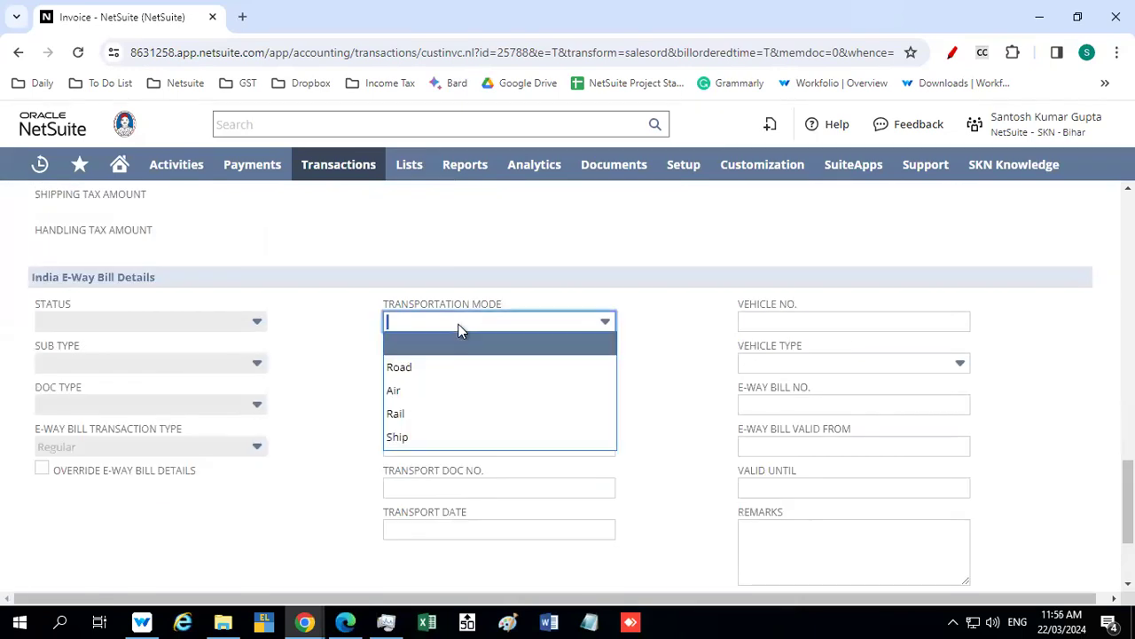
pyautogui.click(415, 369)
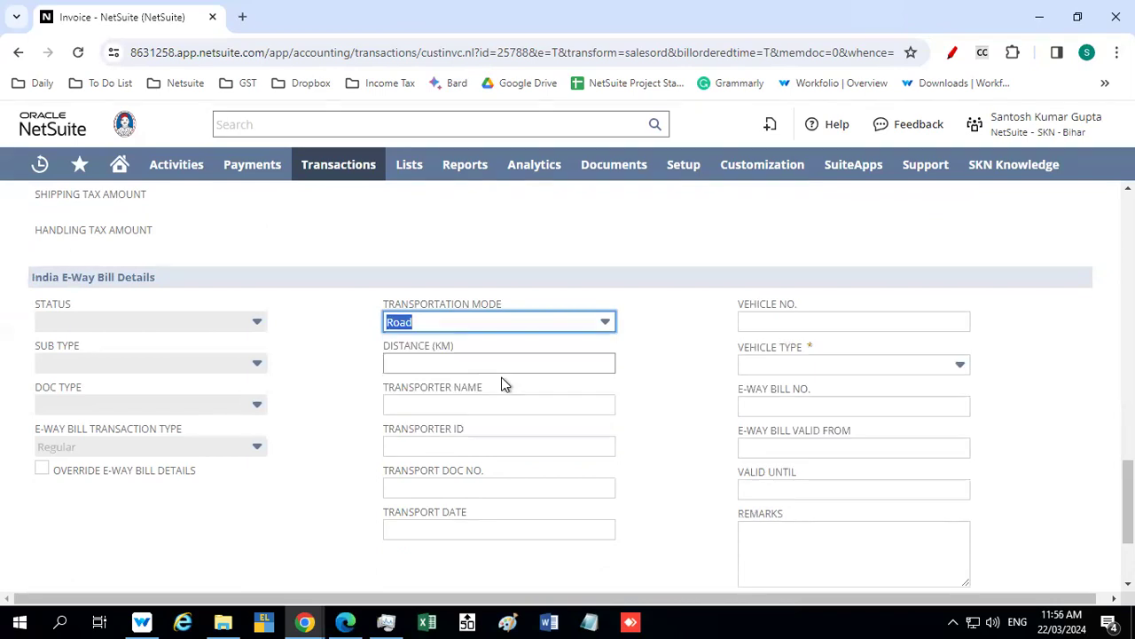
pyautogui.click(430, 361)
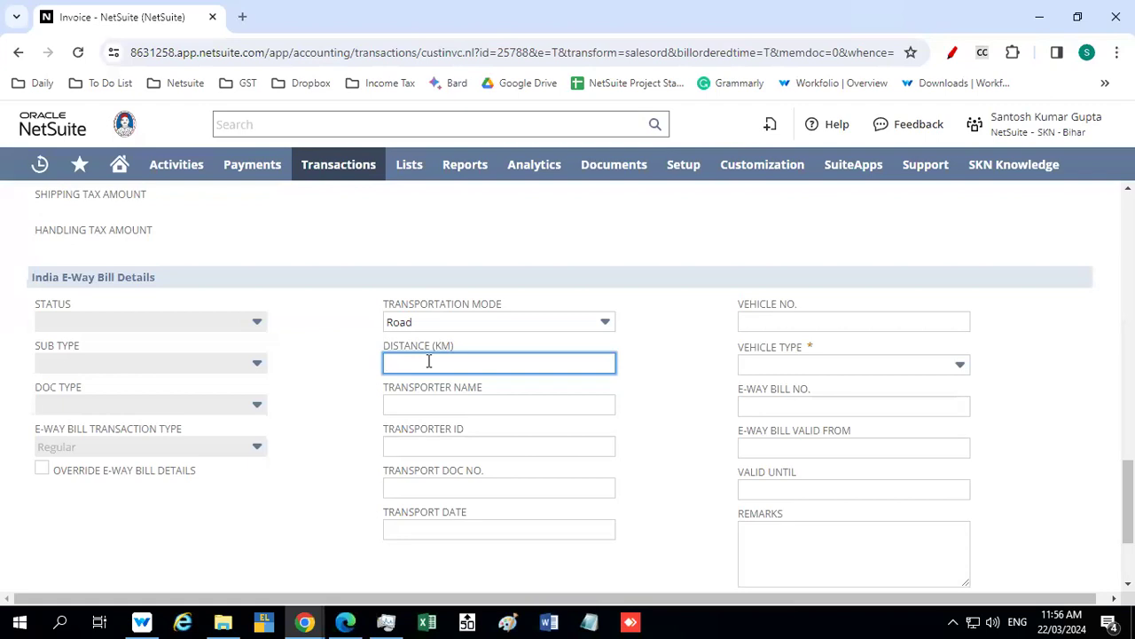
pyautogui.write('342')
pyautogui.press('Tab')
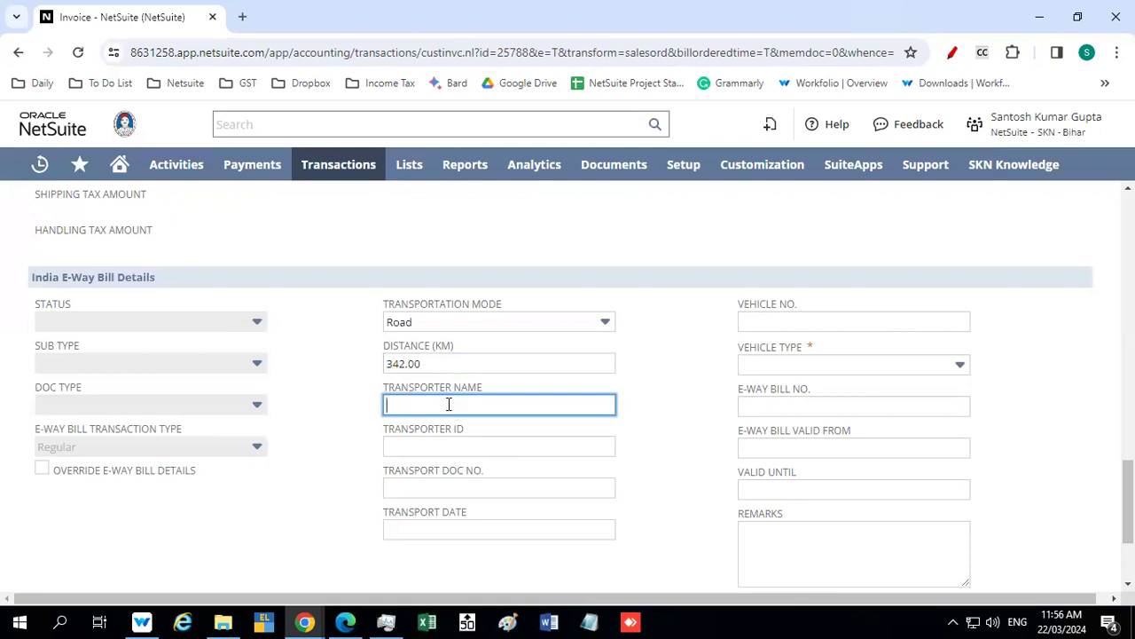
# Enter the transporter's full name in the e-way bill details
pyautogui.press('Tab')
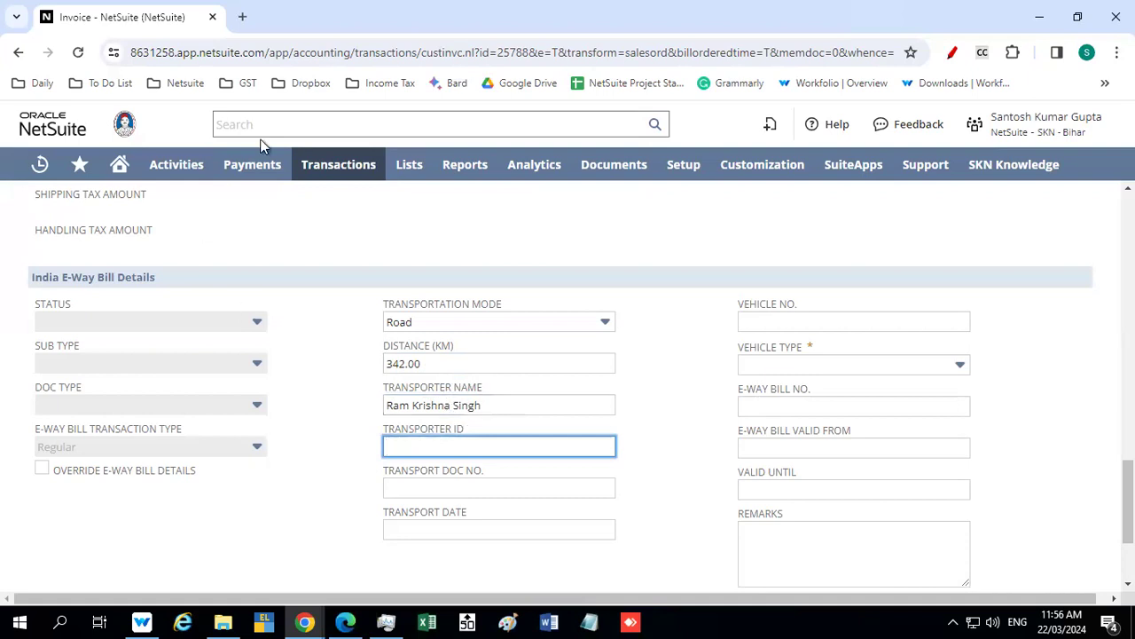
# Search for the transporter's vendor record, open it in a separate browser tab and find its tax information
pyautogui.click(293, 126)
pyautogui.write('ra')
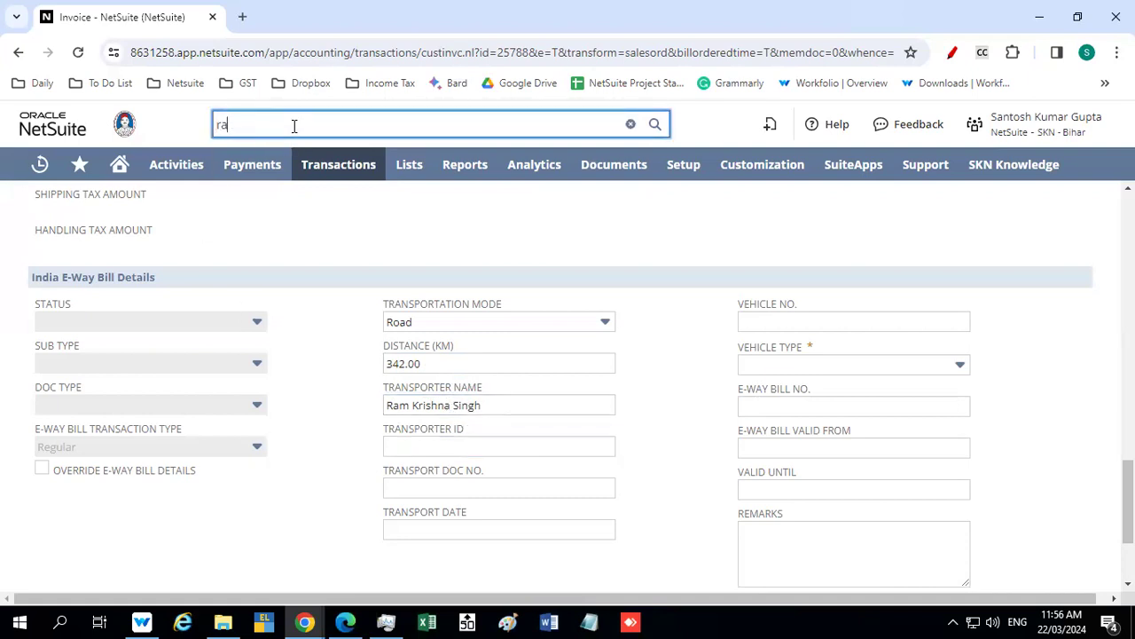
pyautogui.write('m krish')
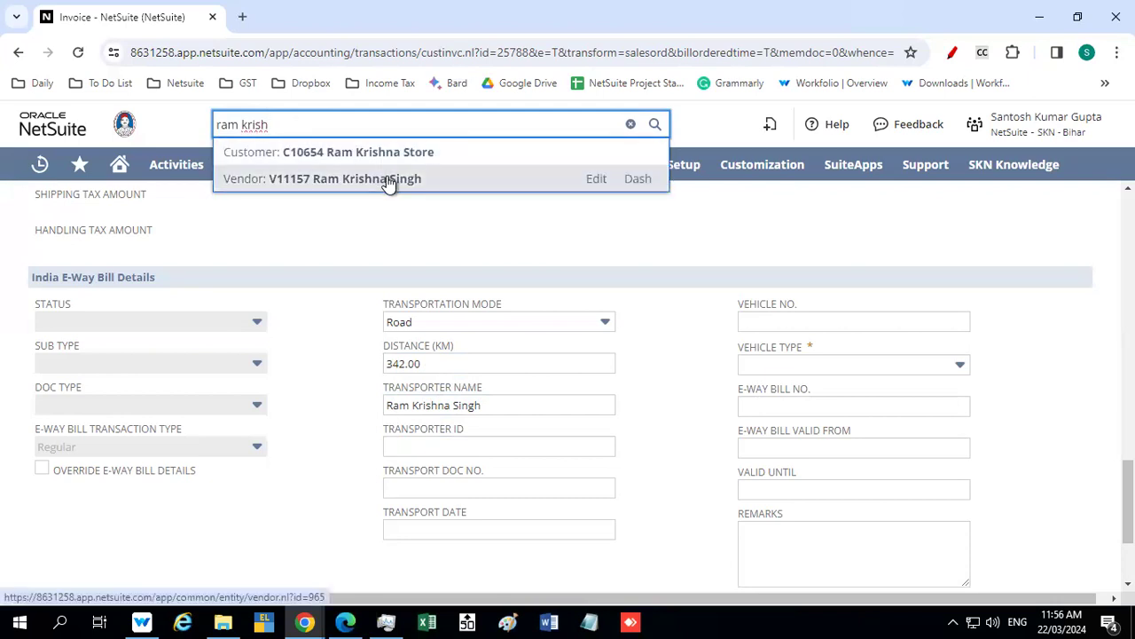
pyautogui.middleClick(389, 183)
pyautogui.click(301, 18)
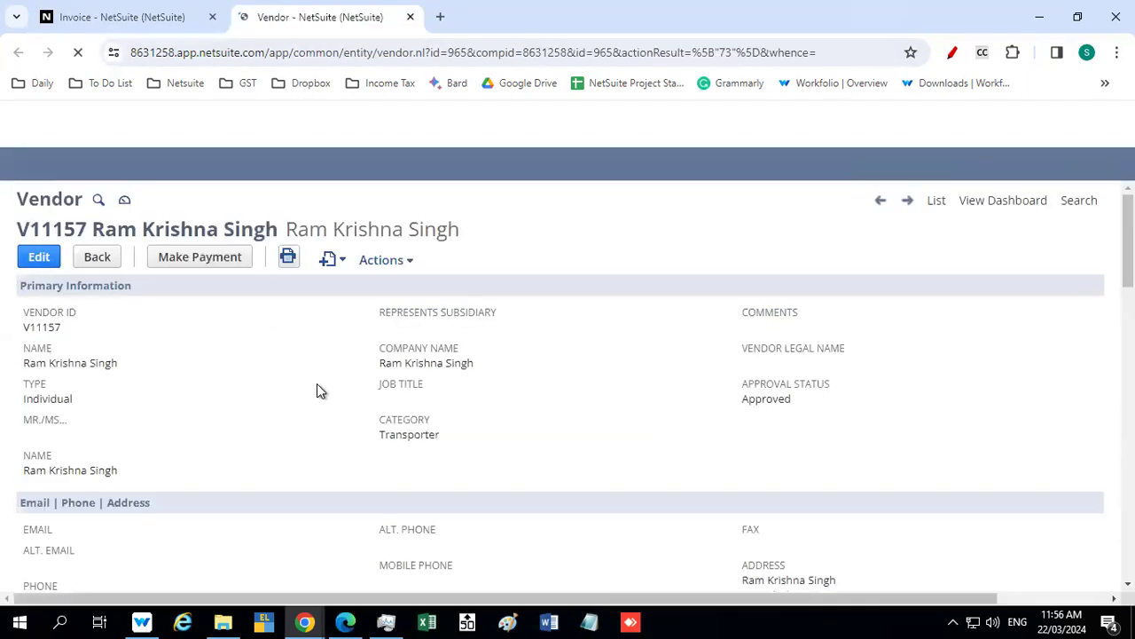
pyautogui.scroll(-1, 317, 384)
pyautogui.scroll(-5, 317, 392)
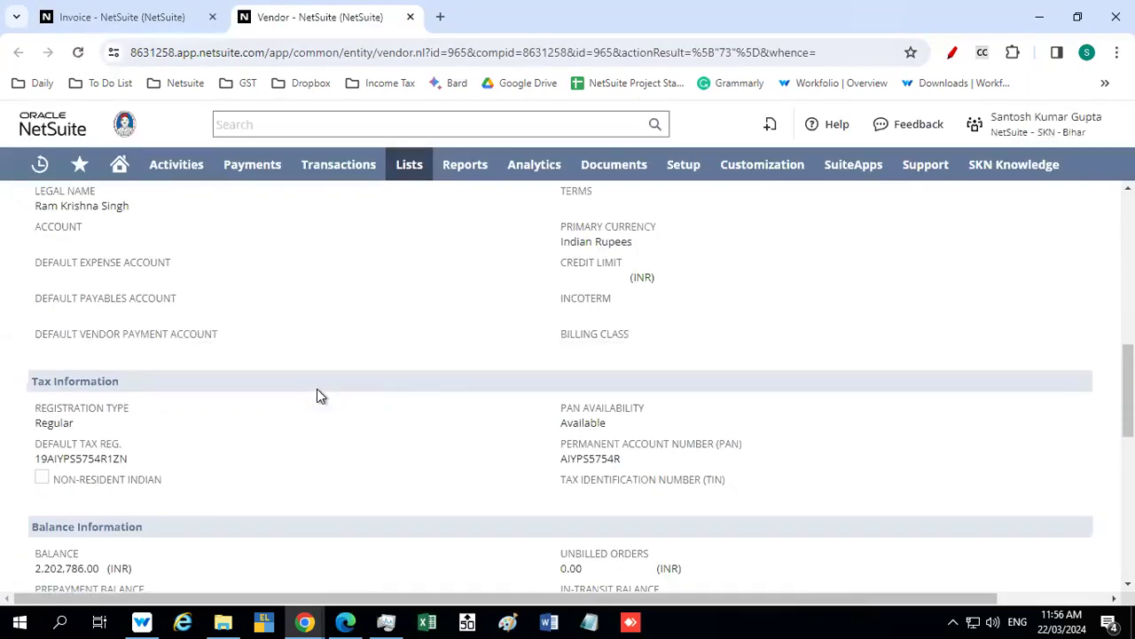
# Copy the vendor's default tax registration number into the invoice's transporter ID
pyautogui.doubleClick(107, 458)
pyautogui.hotkey('ctrl', 'c')
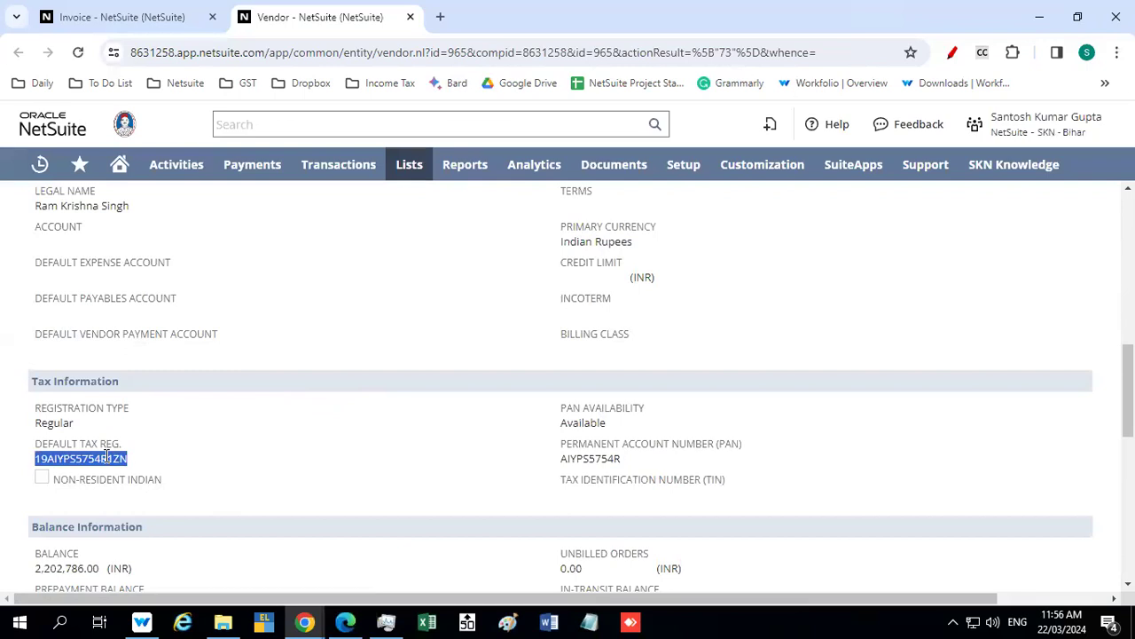
pyautogui.click(159, 16)
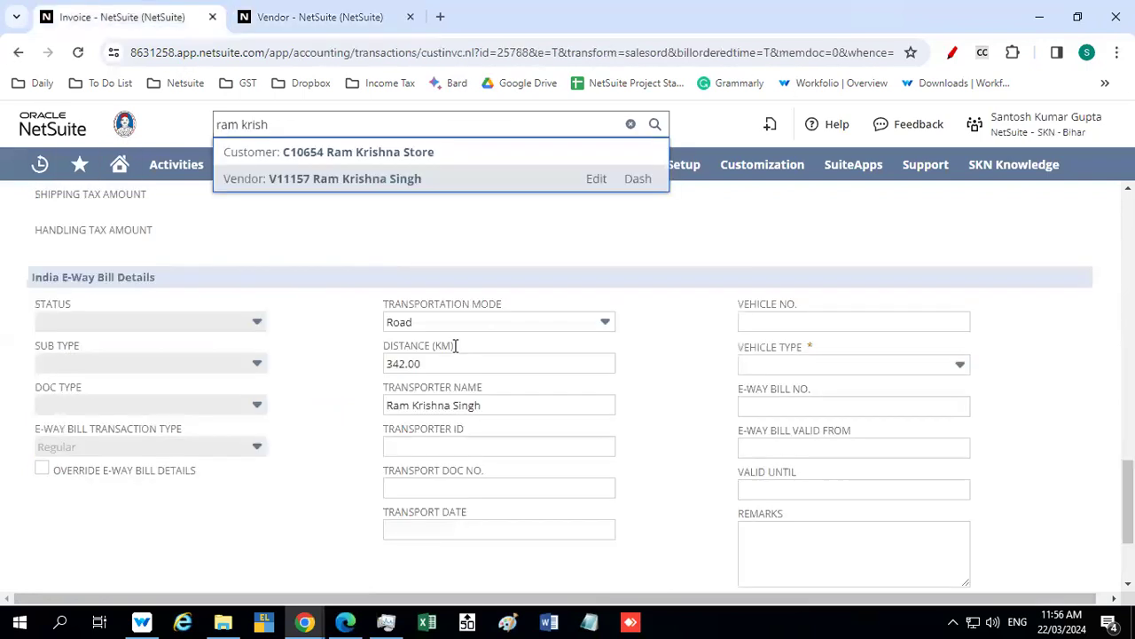
pyautogui.click(426, 448)
pyautogui.hotkey('ctrl', 'v')
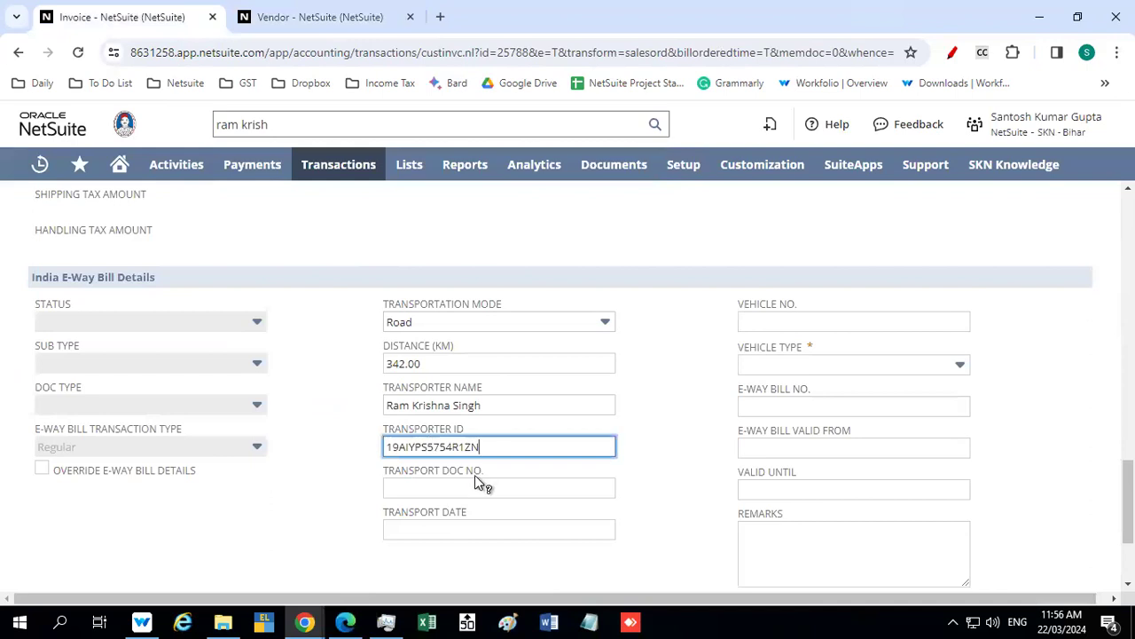
pyautogui.click(500, 490)
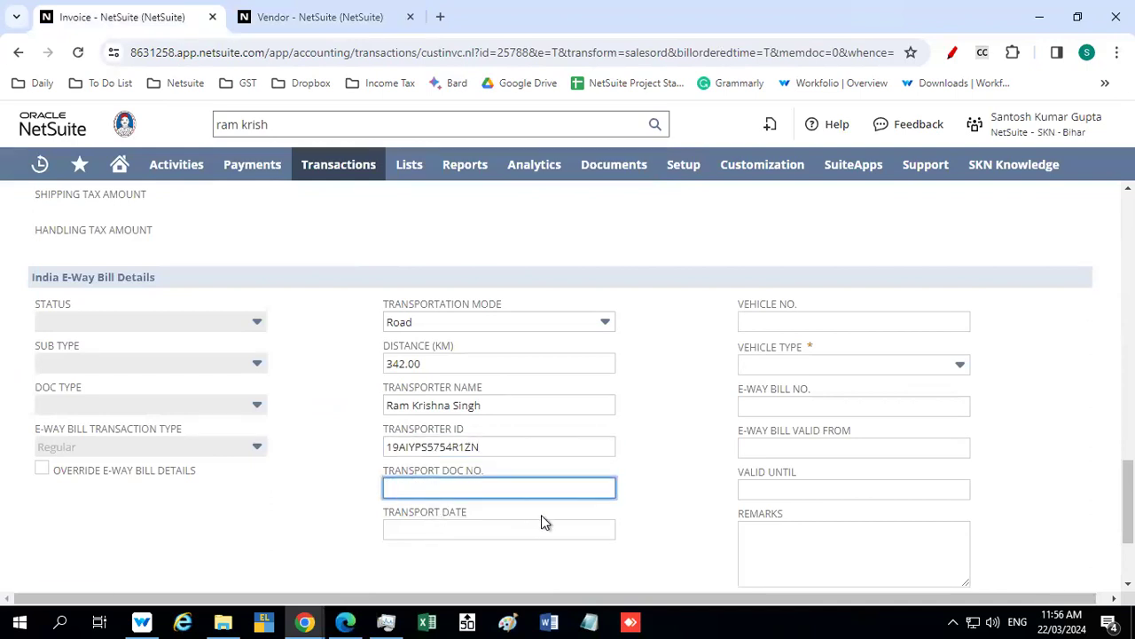
# Set the transport document number to 124 in the India e-way bill details
pyautogui.write('124')
# Try to paste 22/03/2024 as the transport date in the e-way bill details
pyautogui.click(426, 530)
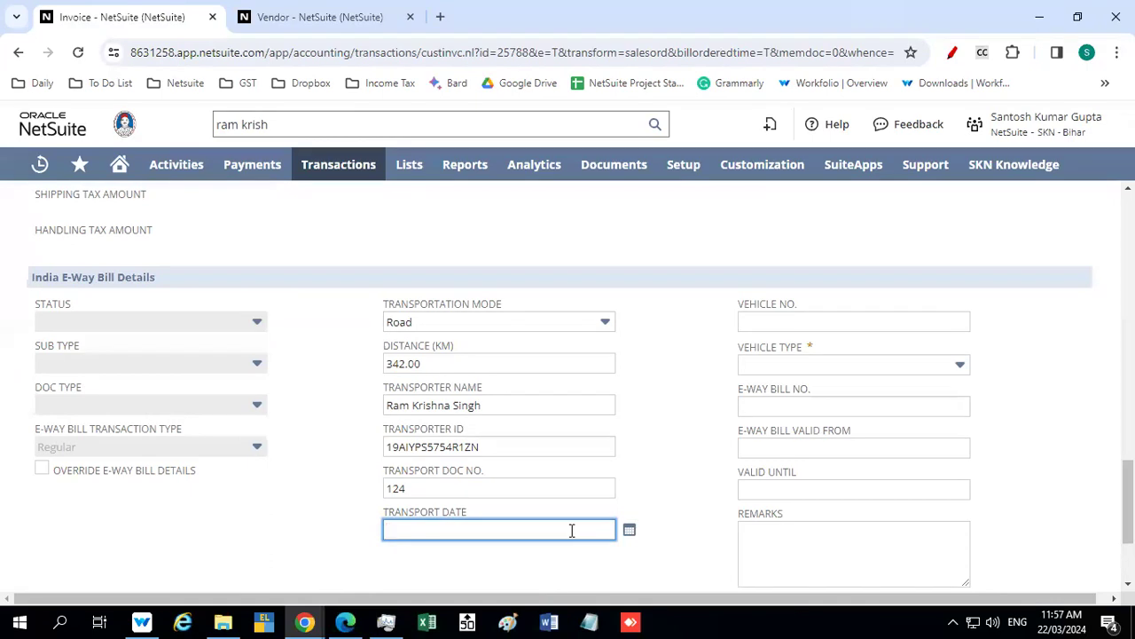
pyautogui.write('22/03/2024')
pyautogui.press('BackSpace')
pyautogui.press('BackSpace')
pyautogui.press('BackSpace')
pyautogui.press('BackSpace')
pyautogui.press('BackSpace')
pyautogui.press('BackSpace')
pyautogui.press('BackSpace')
pyautogui.press('BackSpace')
pyautogui.press('BackSpace')
pyautogui.press('BackSpace')
pyautogui.click(266, 550)
pyautogui.click(393, 528)
pyautogui.write('22/03/2024')
pyautogui.press('Tab')
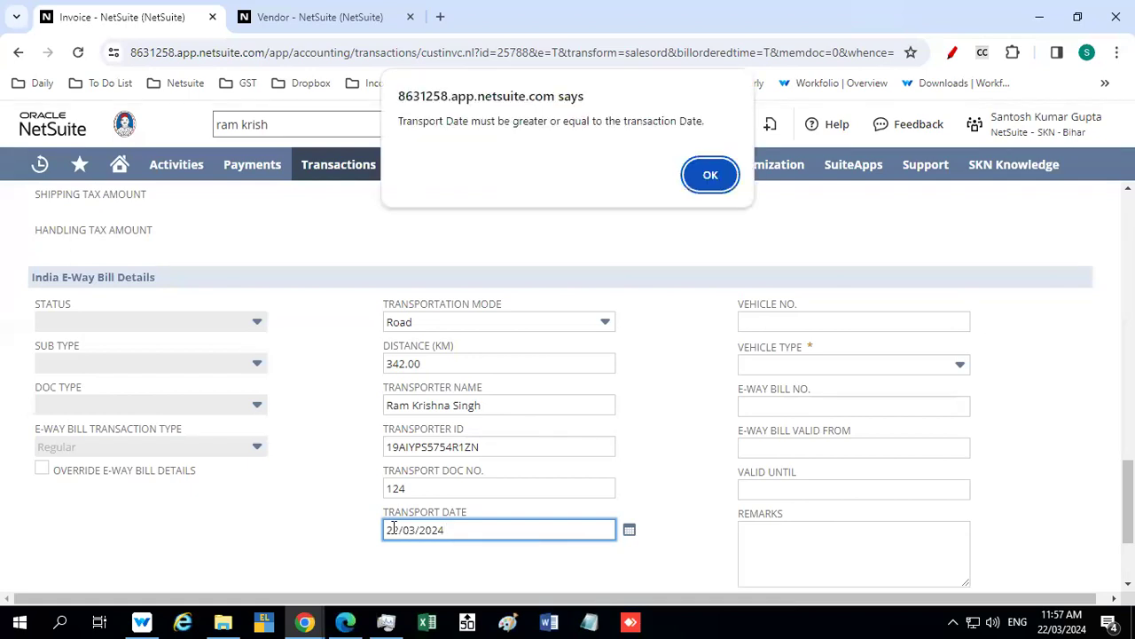
pyautogui.click(711, 175)
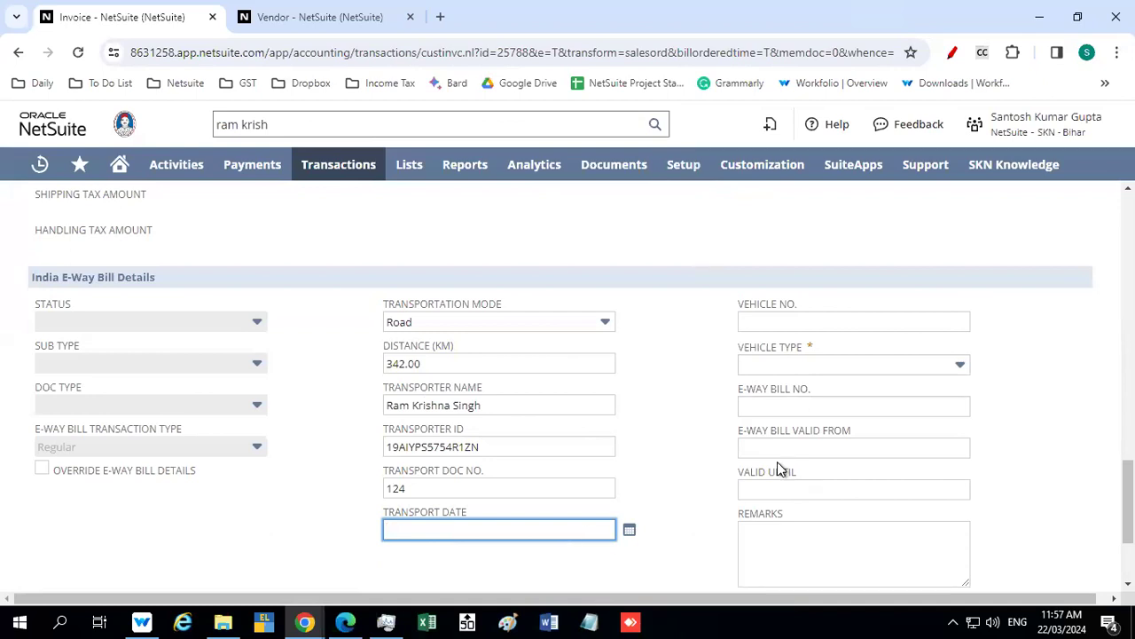
pyautogui.write('22/03/2024')
pyautogui.press('Tab')
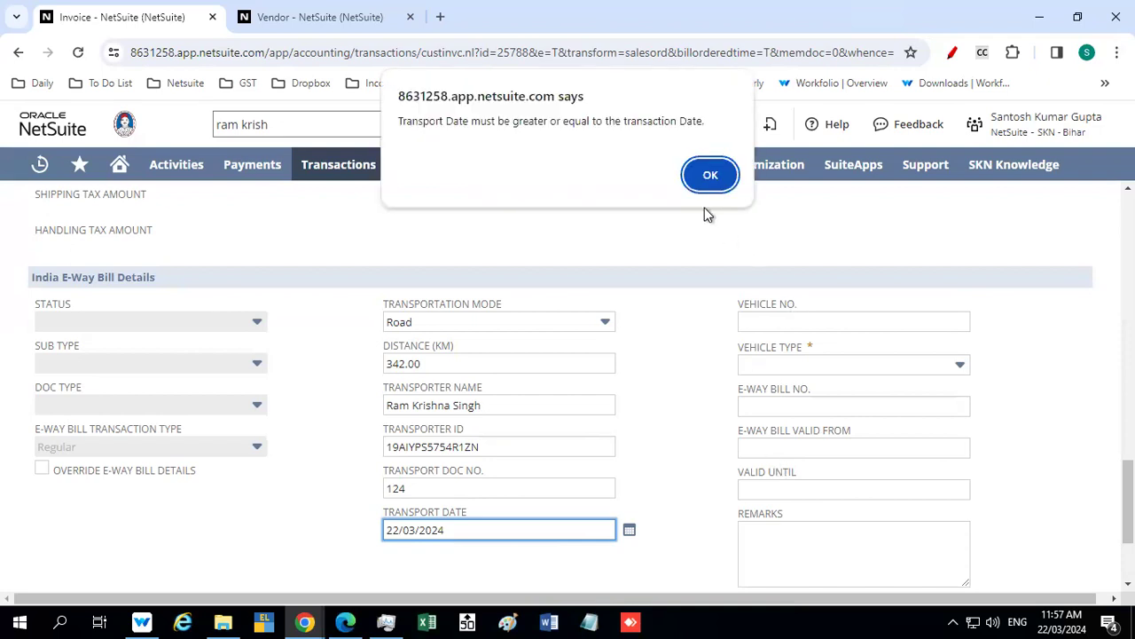
pyautogui.click(709, 176)
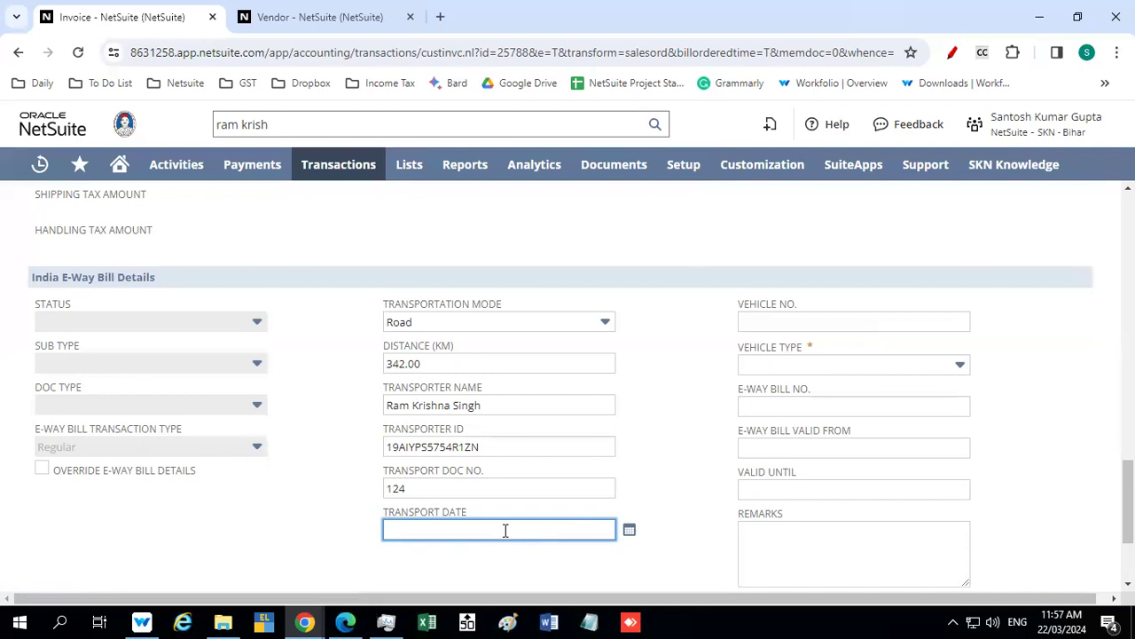
# Set the e-way bill's transport date to 22/03/2024
pyautogui.write('22/03/2024')
pyautogui.press('Up')
pyautogui.press('Up')
pyautogui.press('Up')
pyautogui.press('Up')
pyautogui.press('Up')
pyautogui.press('Up')
pyautogui.press('Down')
pyautogui.press('Down')
pyautogui.click(715, 491)
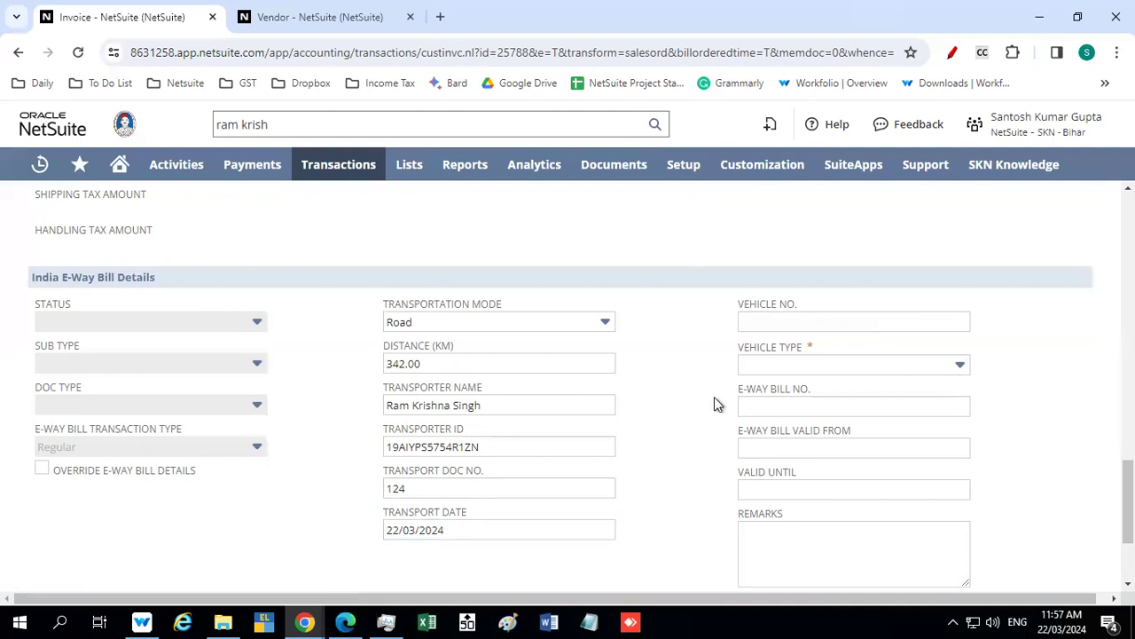
# Enter the vehicle's registration number in the e-way bill details
pyautogui.click(778, 322)
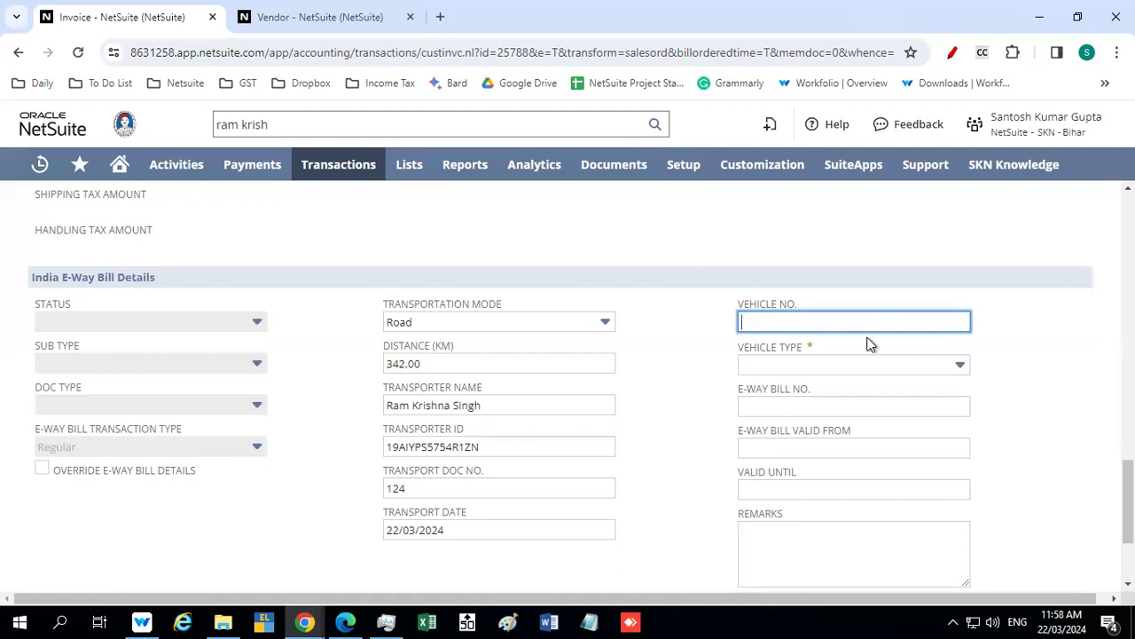
pyautogui.write('WB93B')
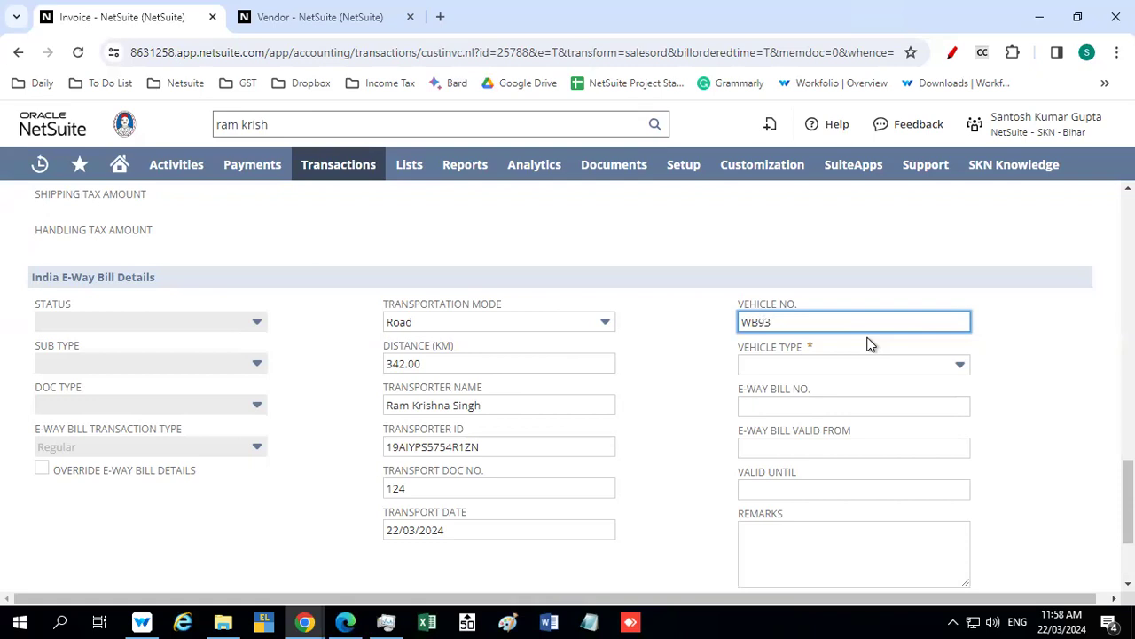
# Complete the vehicle registration number in the e-way bill details and set the vehicle type to Regular
pyautogui.write('1246')
pyautogui.write('B')
pyautogui.press('BackSpace')
pyautogui.write('H')
pyautogui.click(778, 366)
pyautogui.click(777, 366)
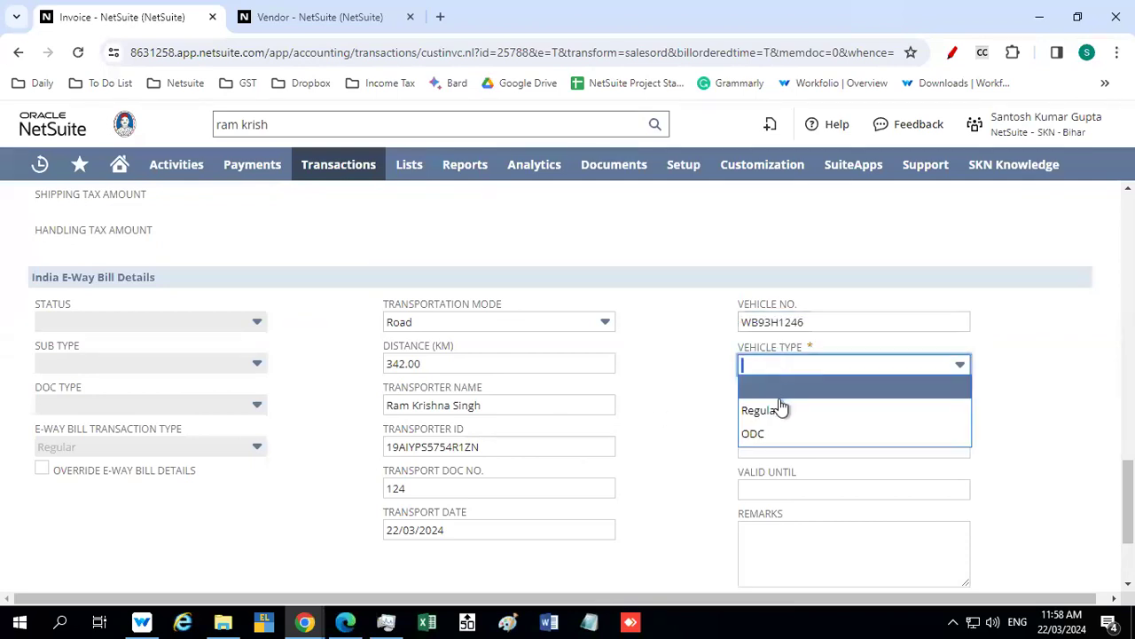
pyautogui.click(781, 406)
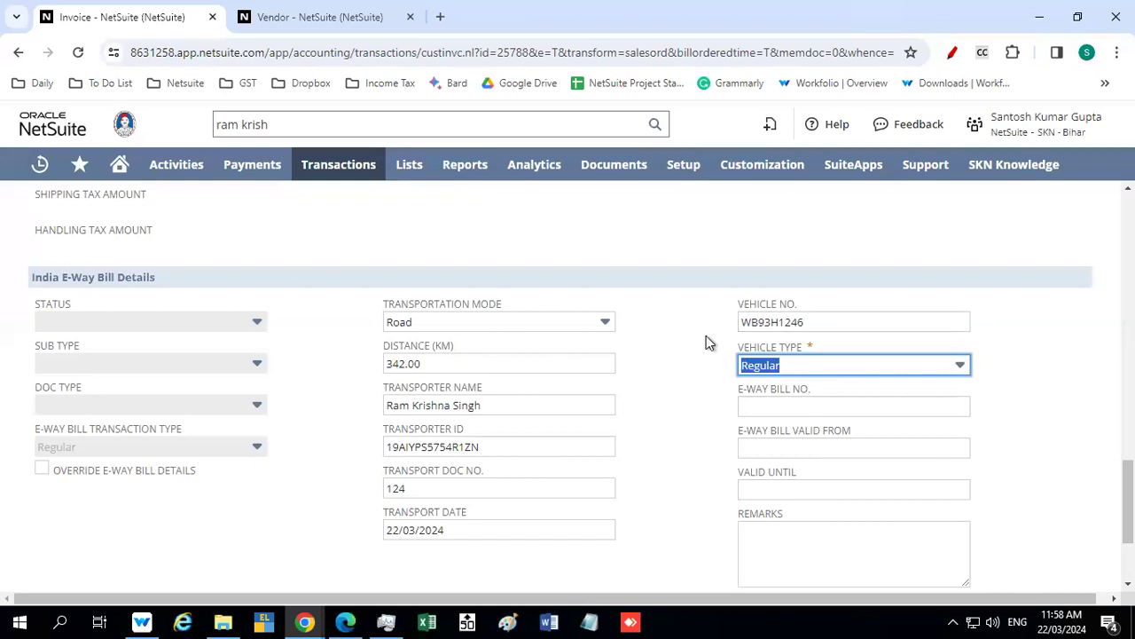
pyautogui.scroll(-1, 706, 342)
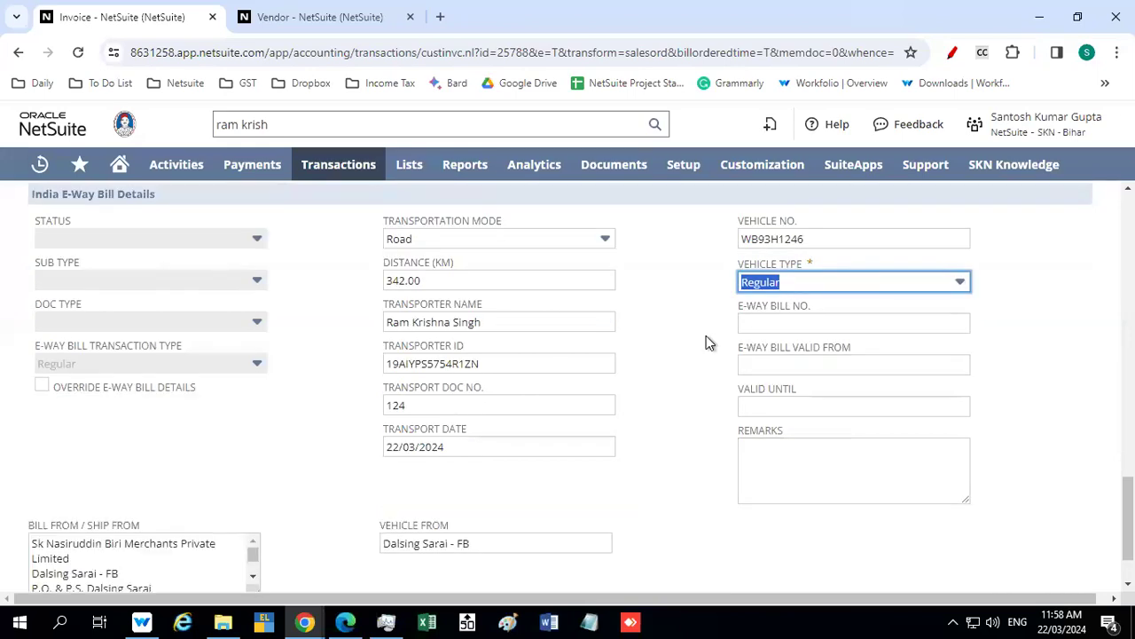
pyautogui.click(685, 350)
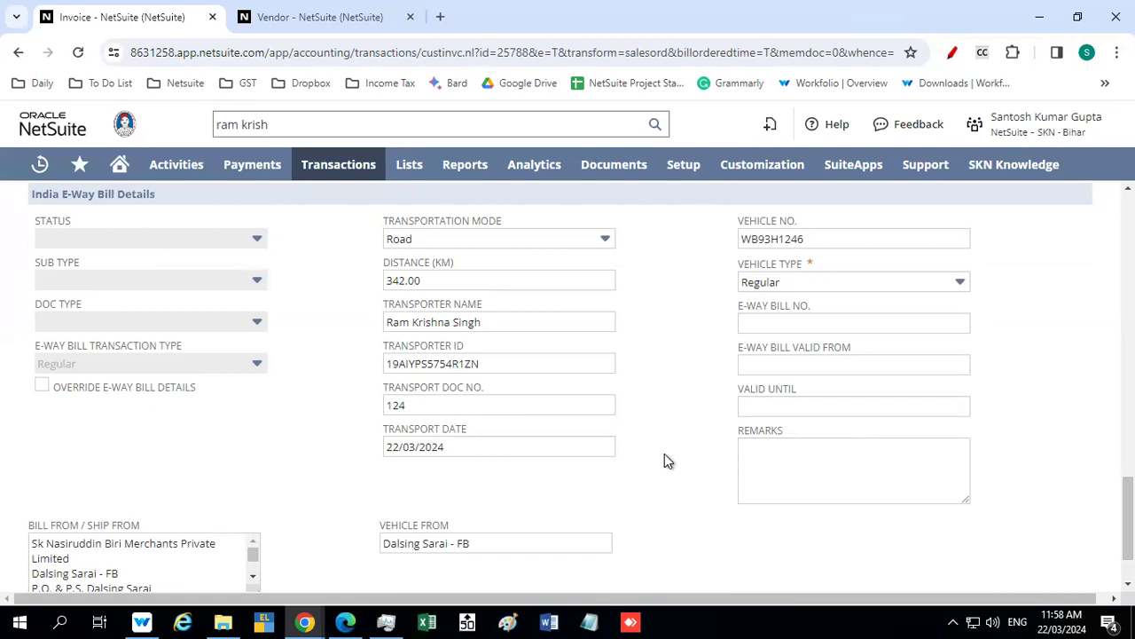
# Change the invoice's billing address selection to Chaksapur - FB
pyautogui.scroll(-1, 665, 459)
pyautogui.scroll(3, 667, 460)
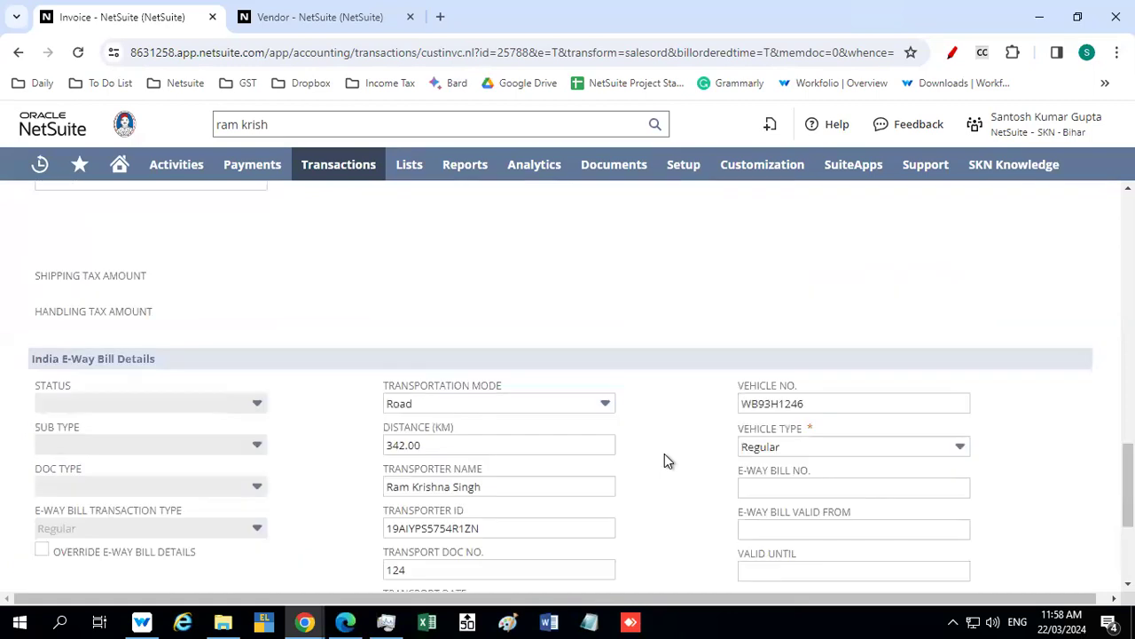
pyautogui.scroll(5, 611, 451)
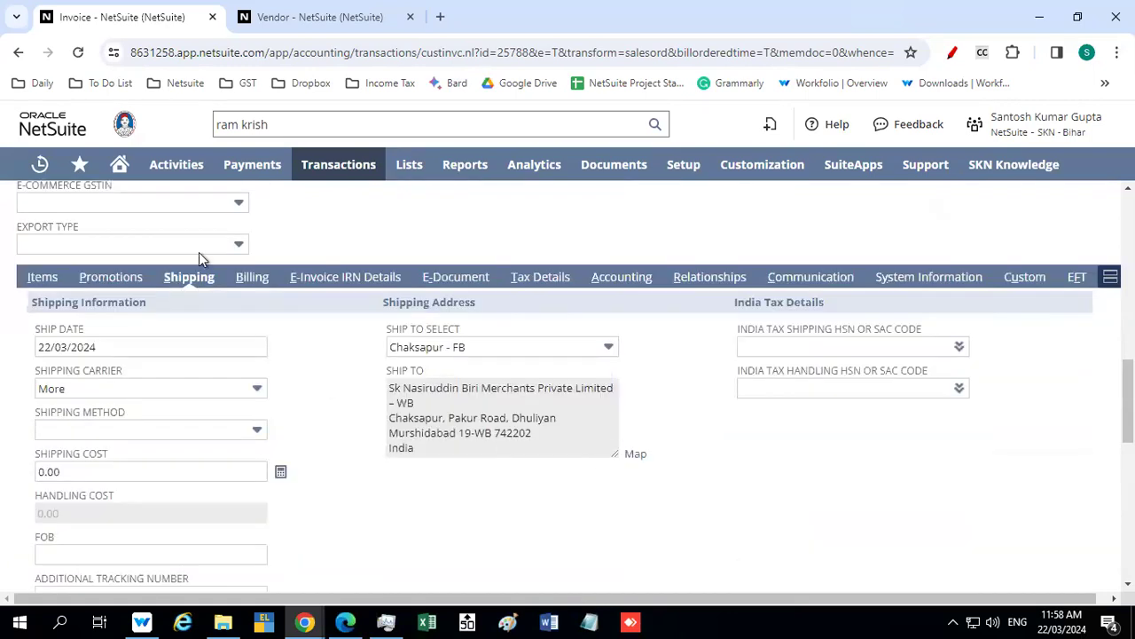
pyautogui.click(252, 277)
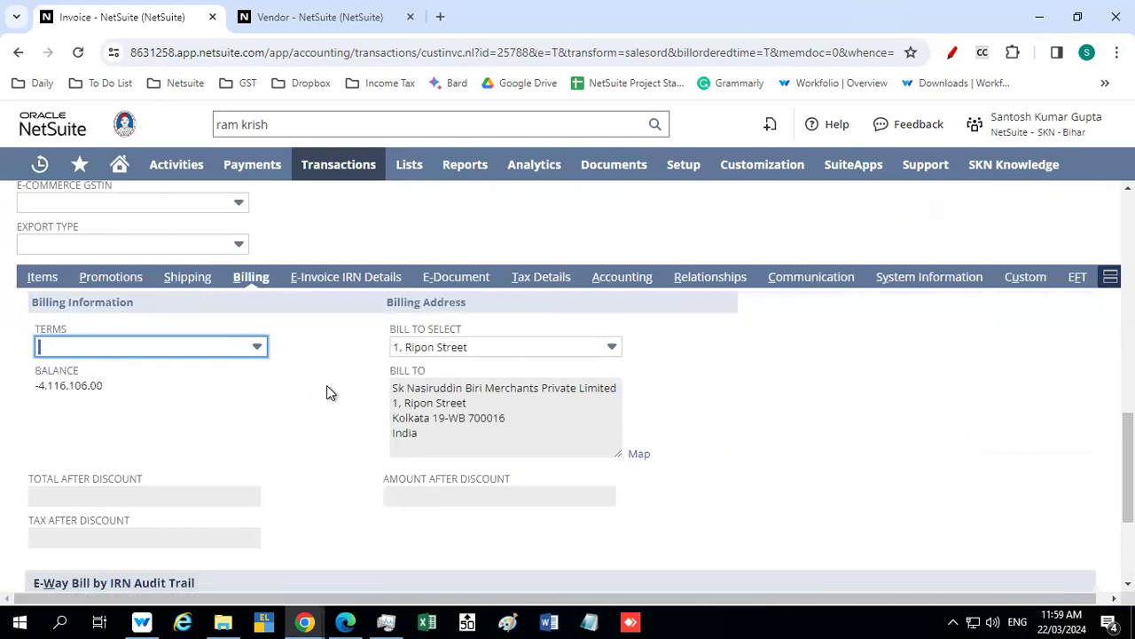
pyautogui.scroll(7, 327, 392)
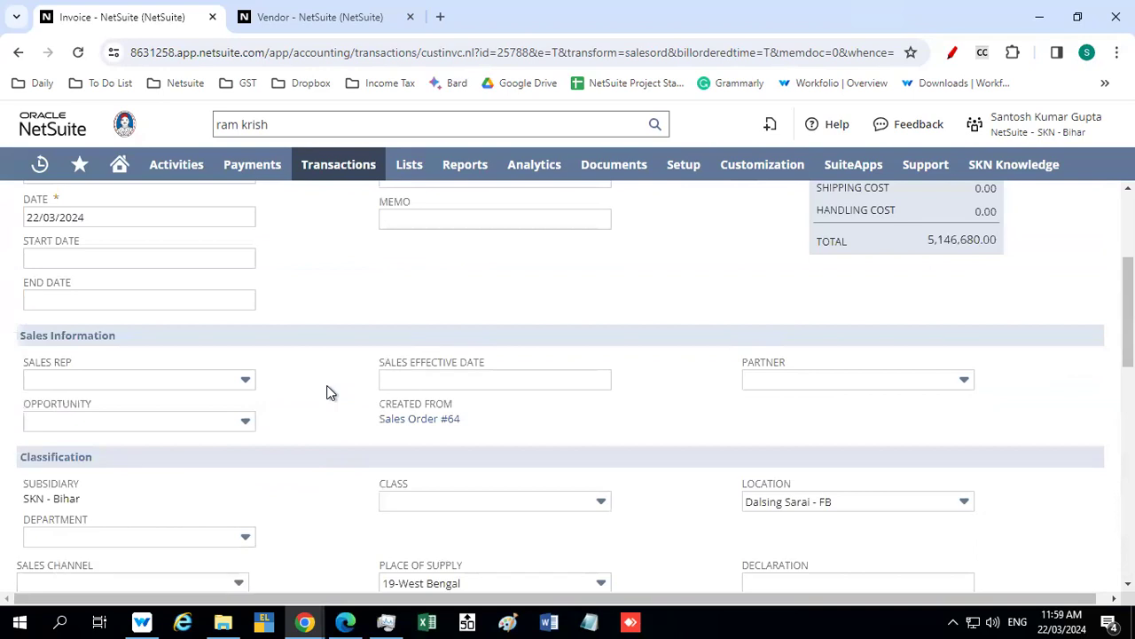
pyautogui.scroll(-7, 327, 392)
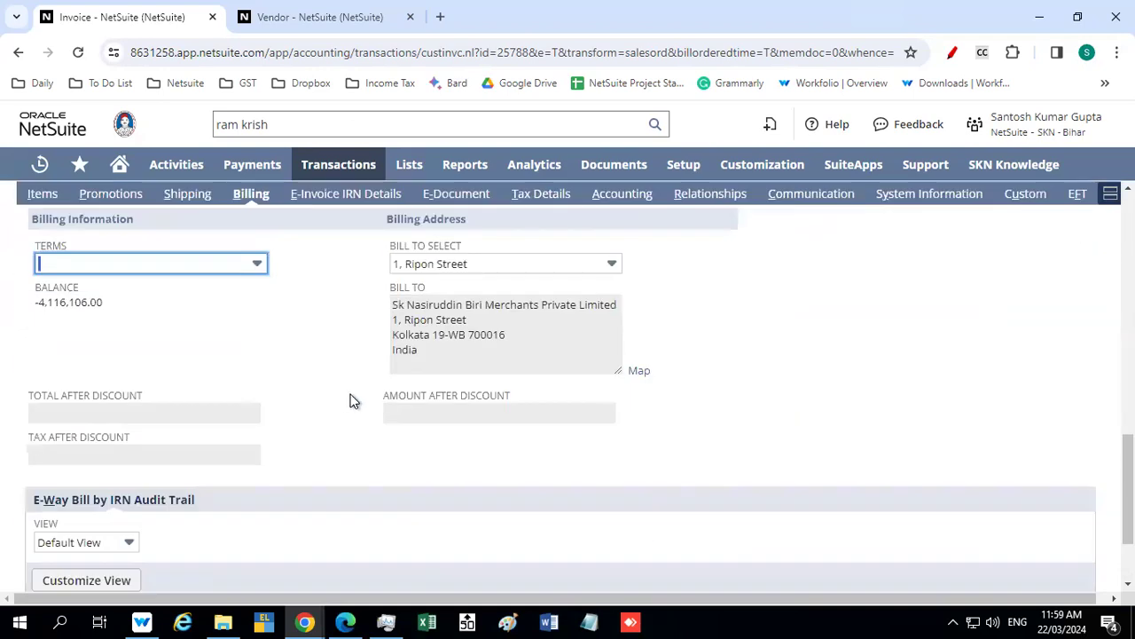
pyautogui.click(448, 263)
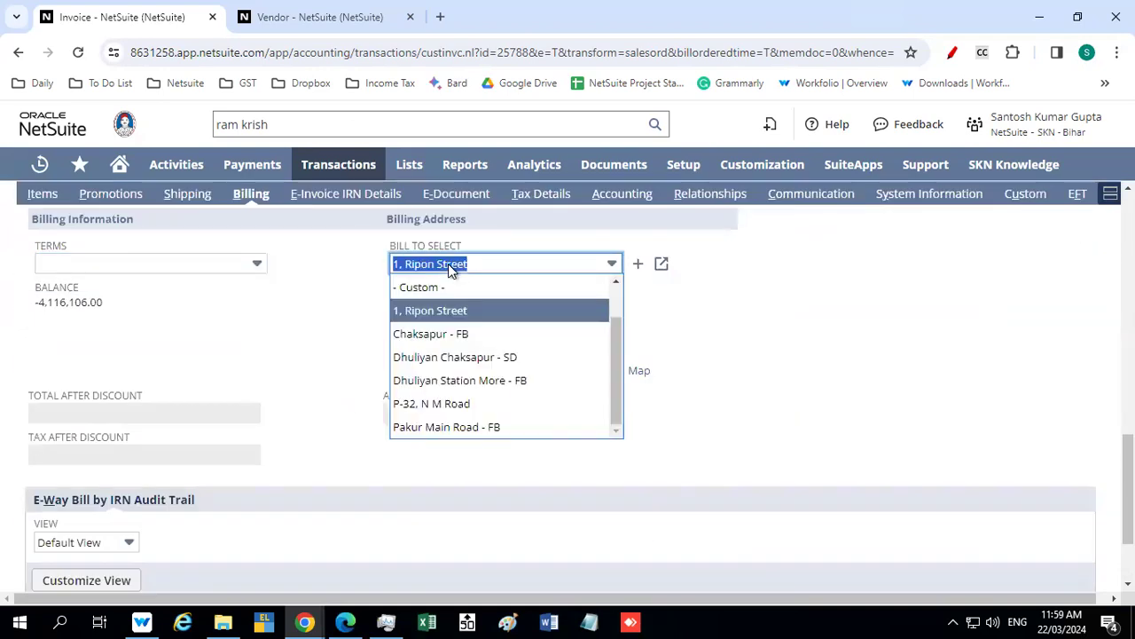
pyautogui.click(464, 334)
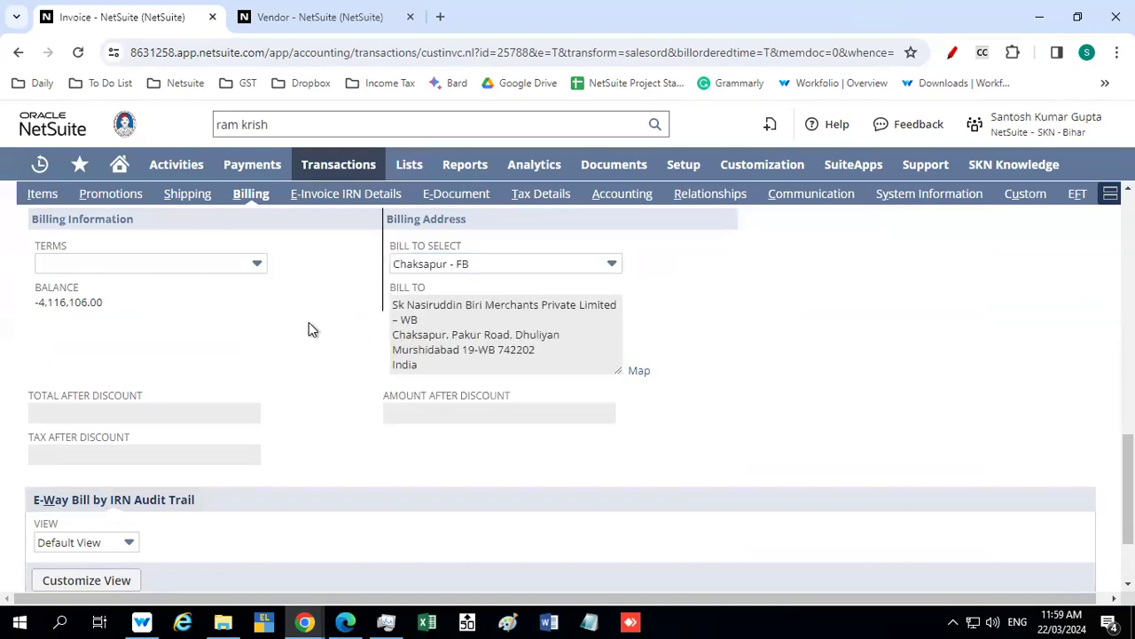
pyautogui.click(415, 266)
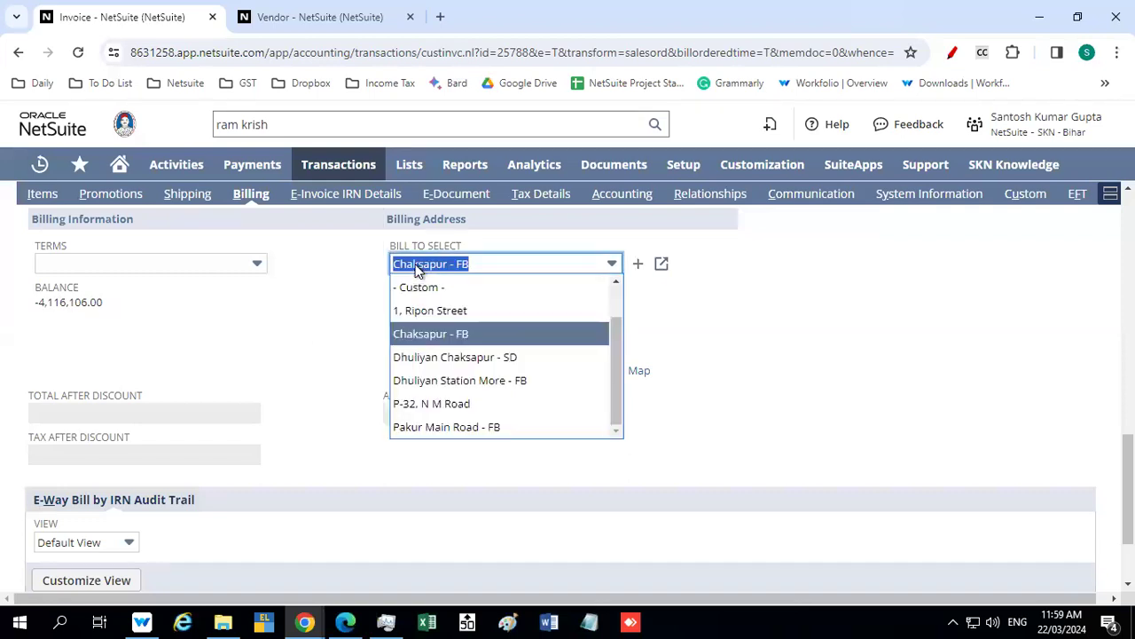
pyautogui.click(436, 335)
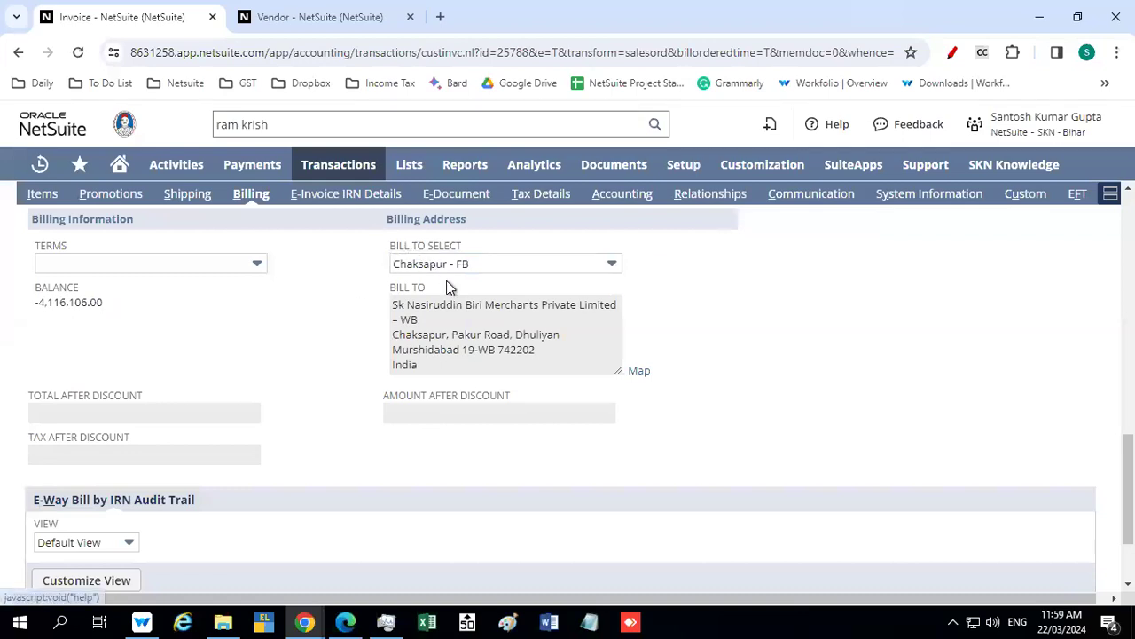
# Compare the invoice's shipping address with its billing address
pyautogui.click(185, 194)
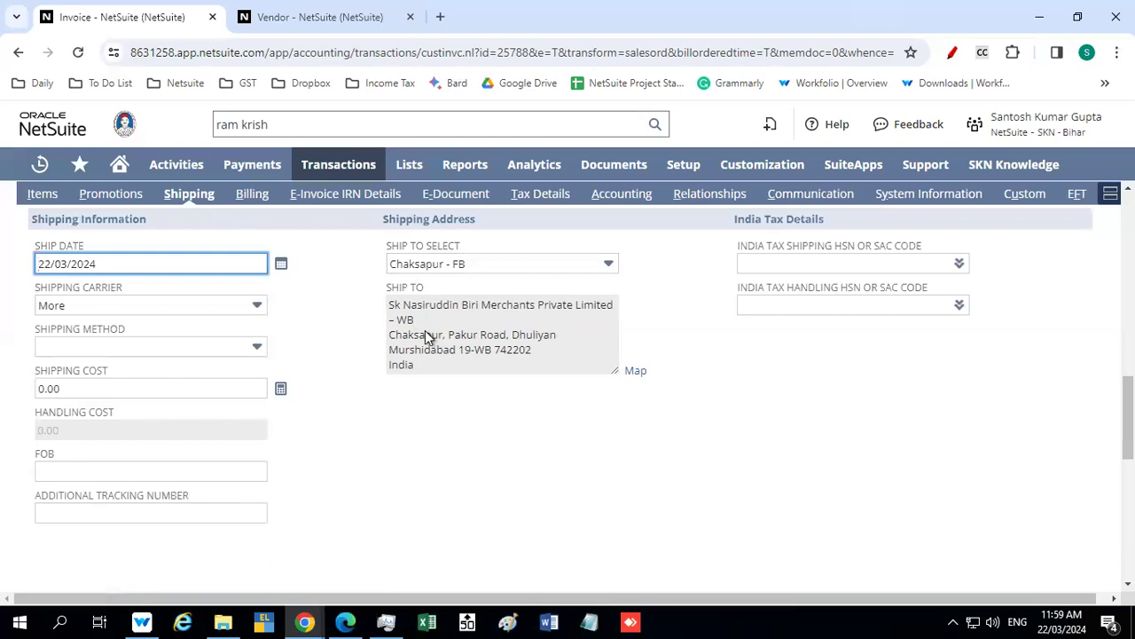
pyautogui.click(251, 194)
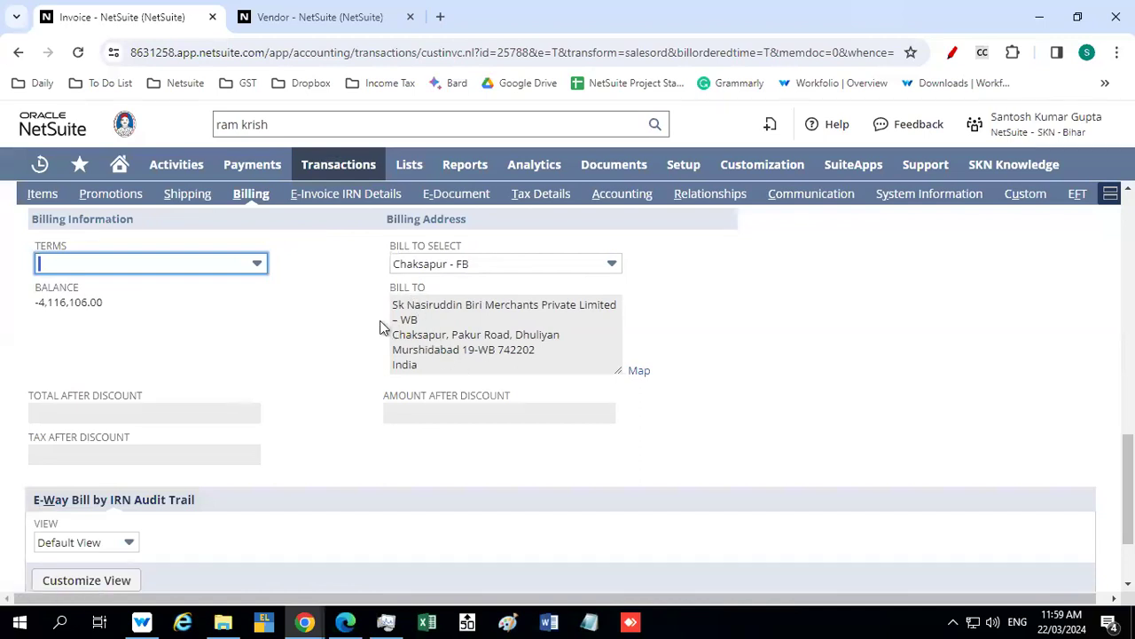
pyautogui.click(189, 195)
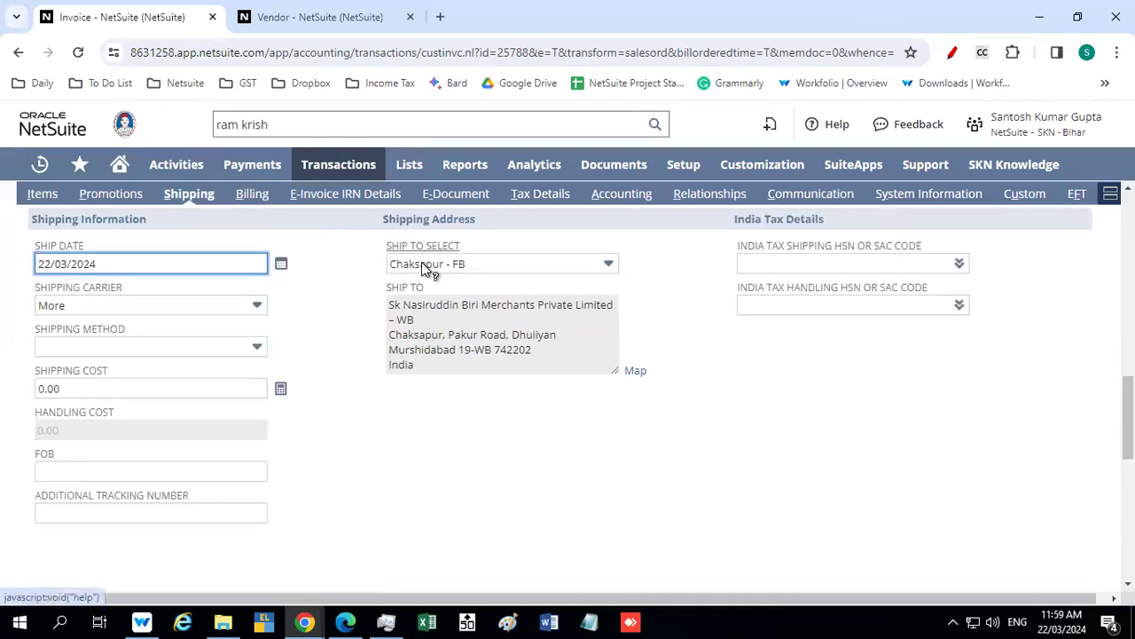
pyautogui.moveTo(253, 173)
pyautogui.click(255, 199)
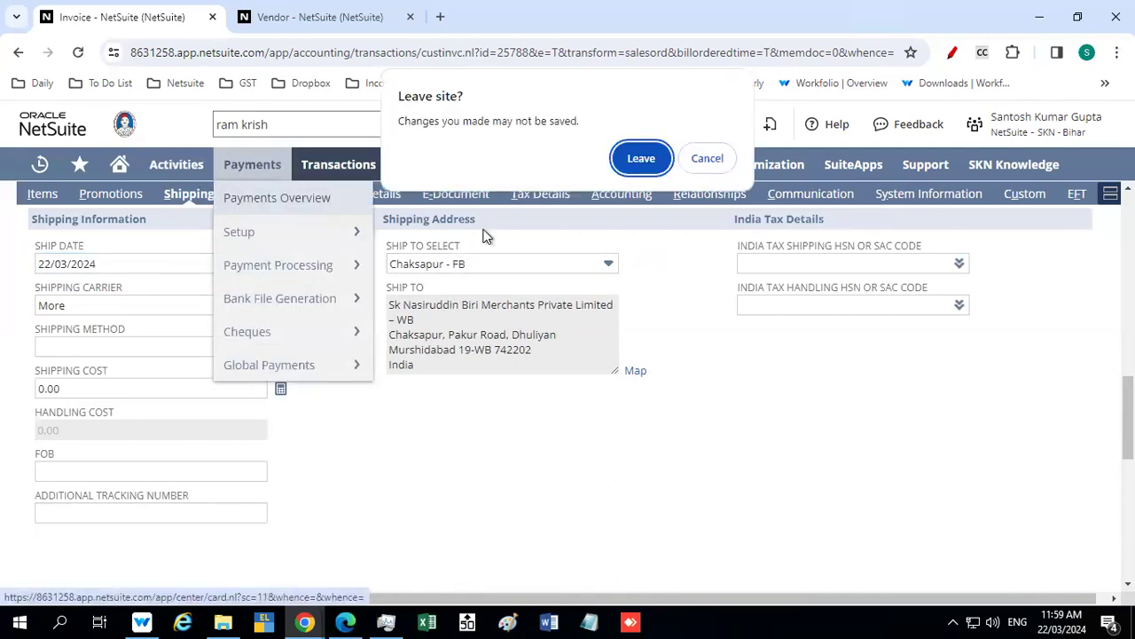
pyautogui.click(717, 166)
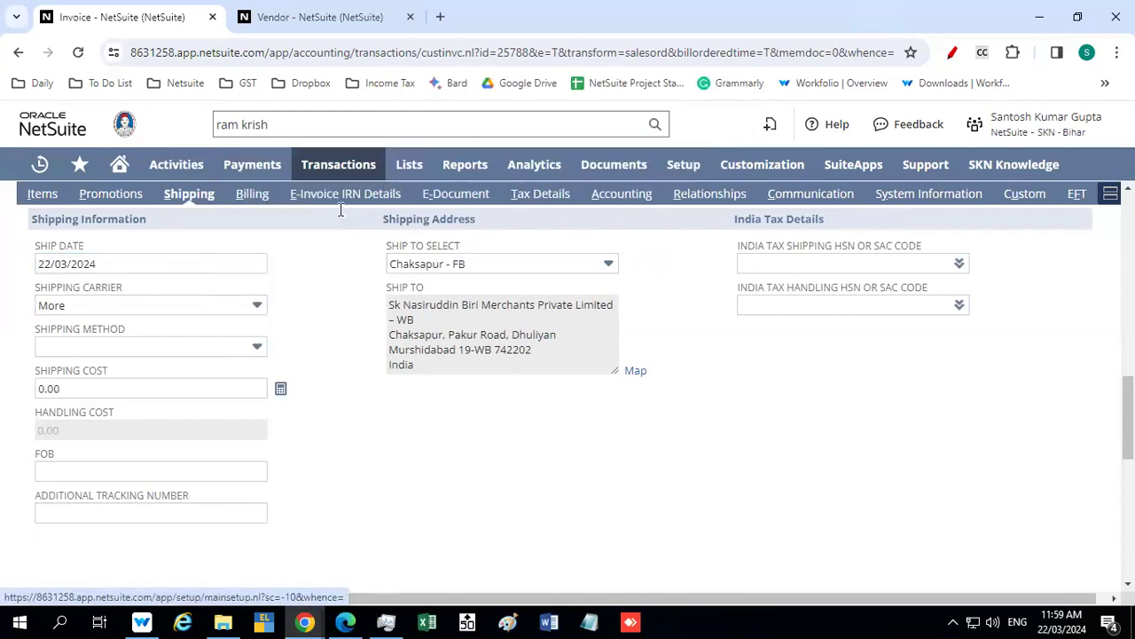
pyautogui.click(247, 194)
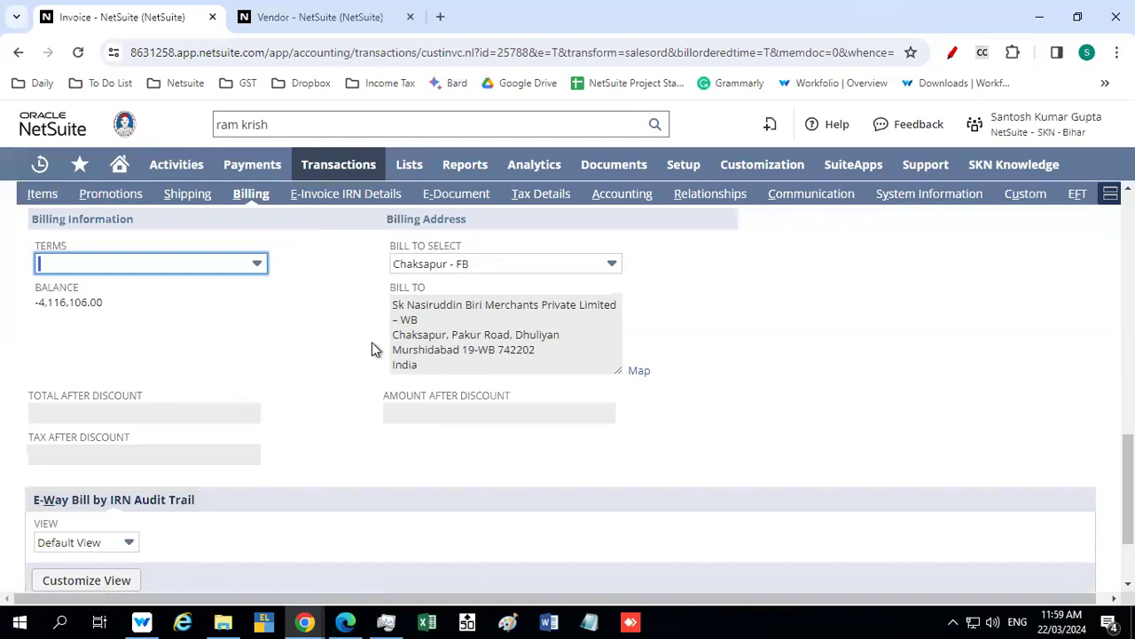
pyautogui.scroll(-1, 370, 342)
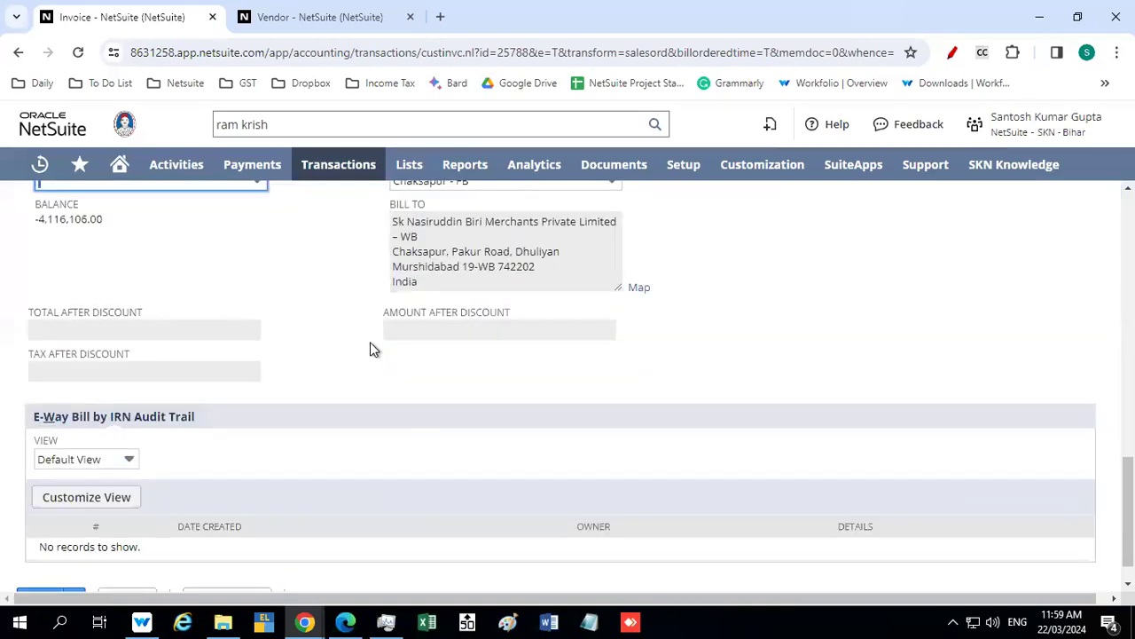
pyautogui.scroll(2, 369, 342)
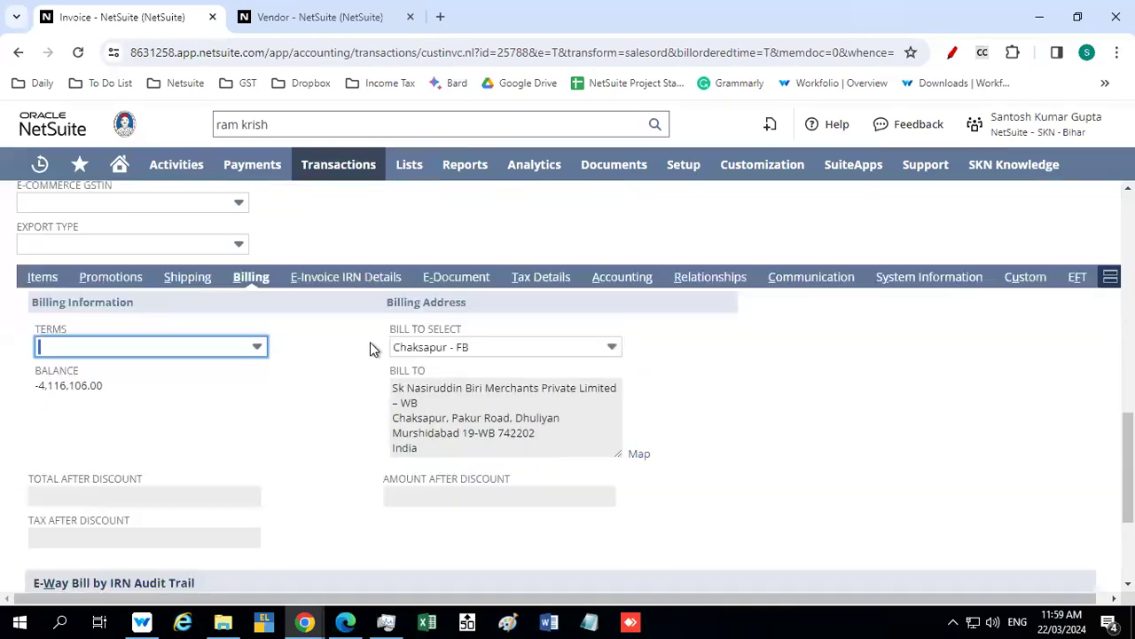
# Review the invoice's e-invoice IRN details and set its e-document template to ClearTax outbound Invoice template
pyautogui.click(355, 282)
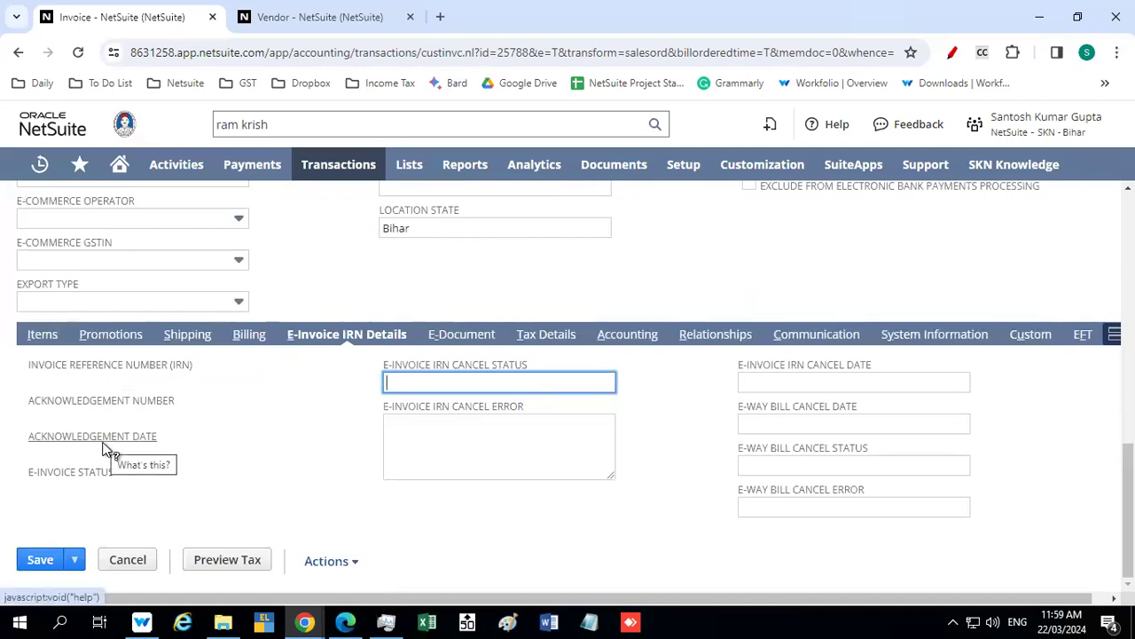
pyautogui.click(429, 368)
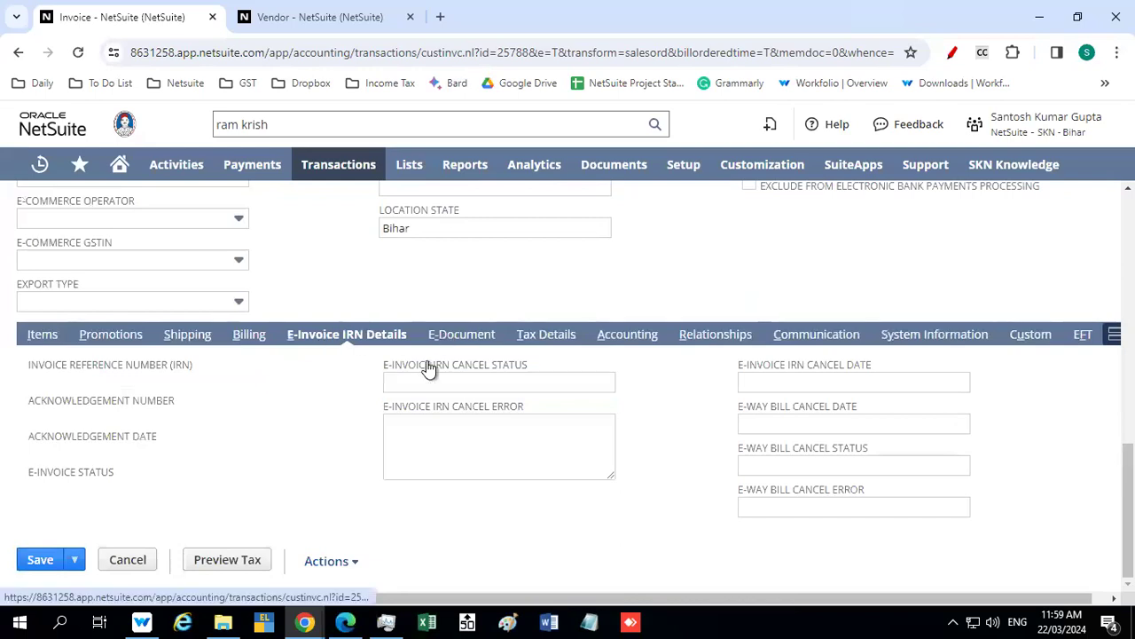
pyautogui.click(462, 333)
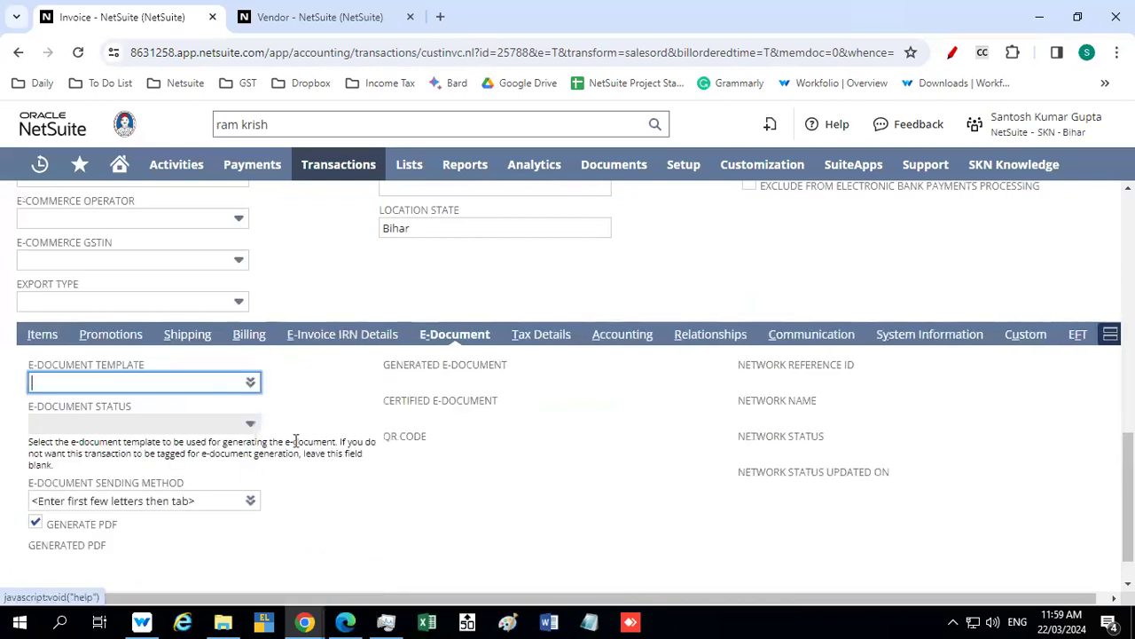
pyautogui.click(232, 402)
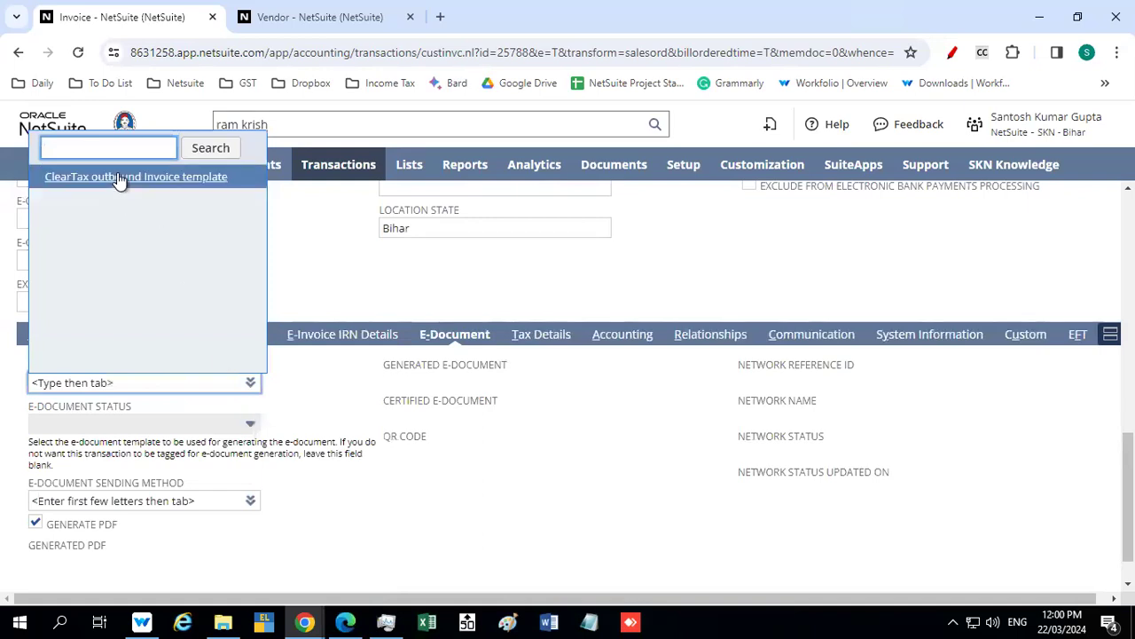
pyautogui.click(189, 179)
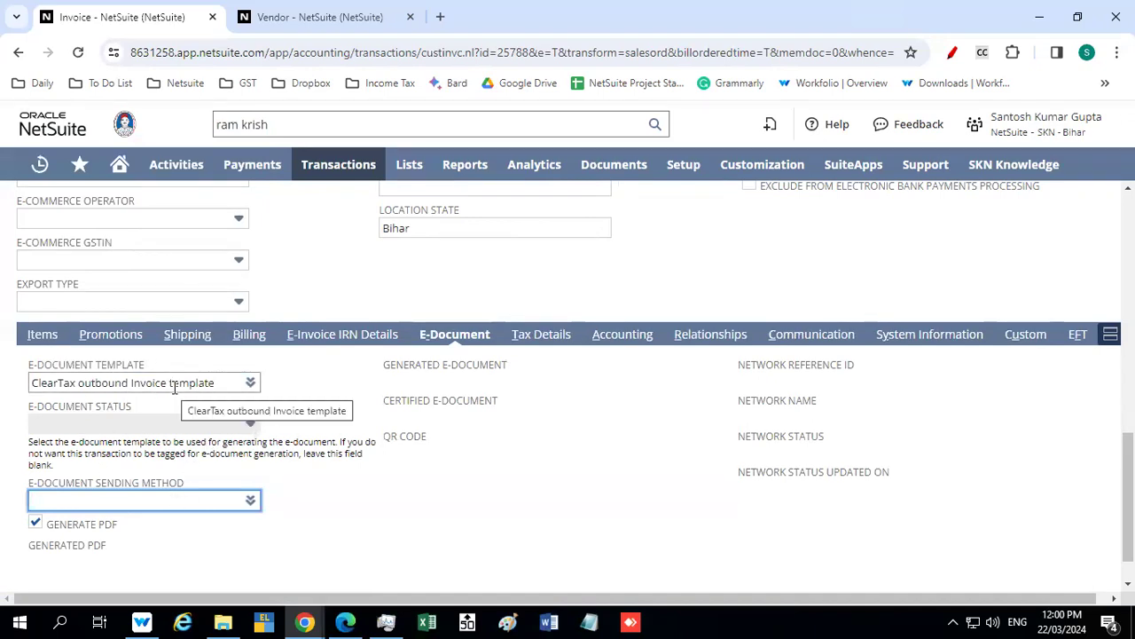
# Open the invoice customer's record in a separate page and examine its e-document package and sending settings
pyautogui.scroll(5, 282, 335)
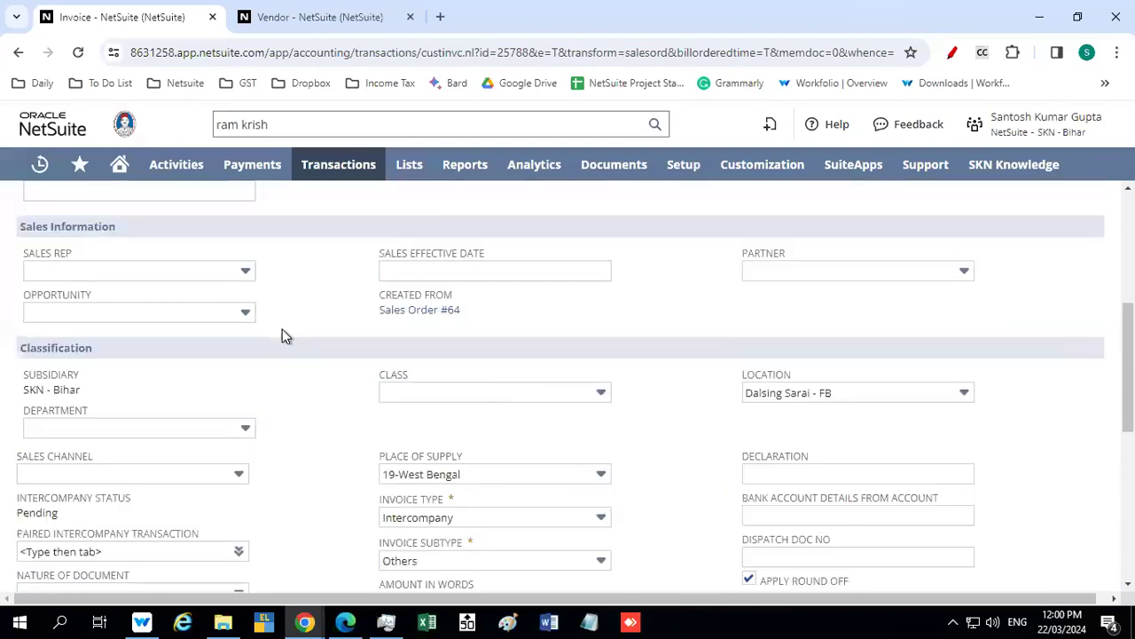
pyautogui.scroll(4, 285, 335)
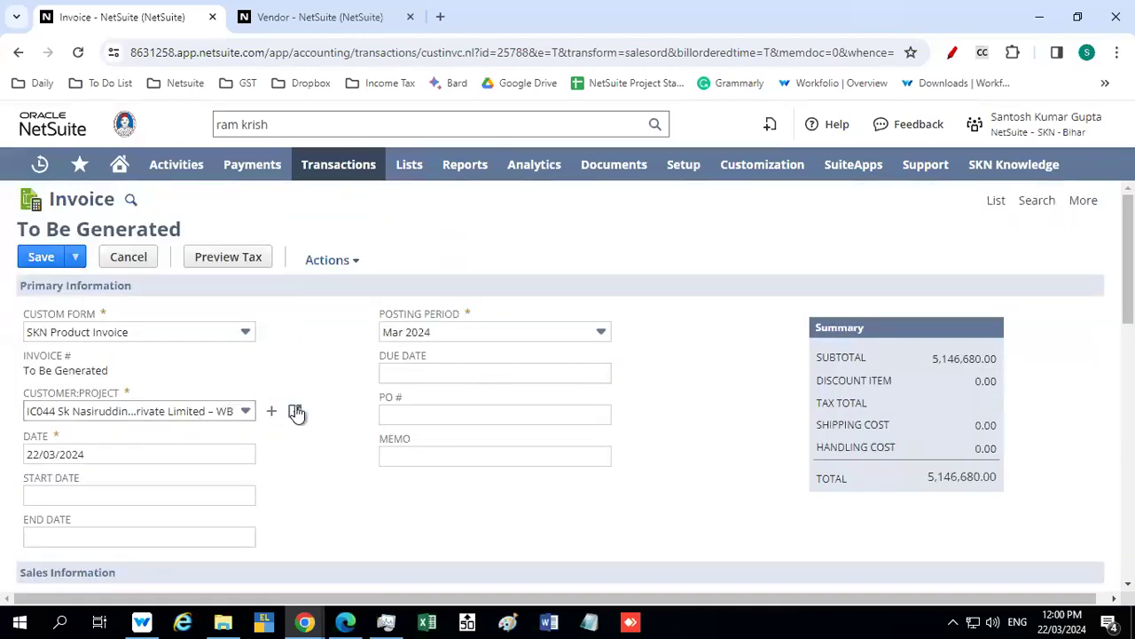
pyautogui.click(295, 413)
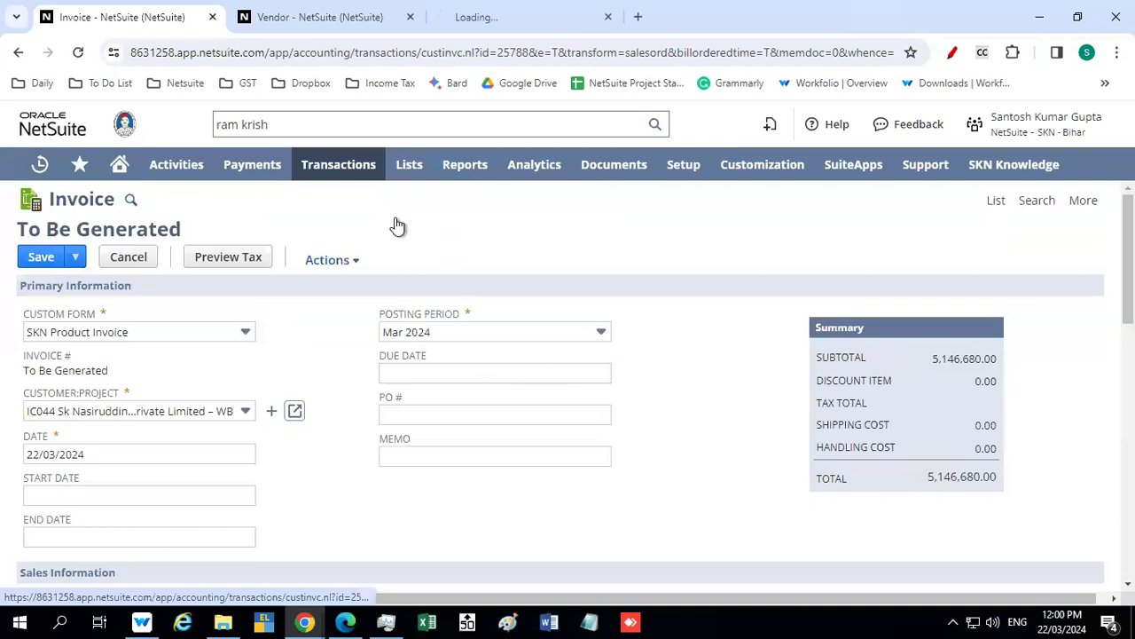
pyautogui.click(502, 18)
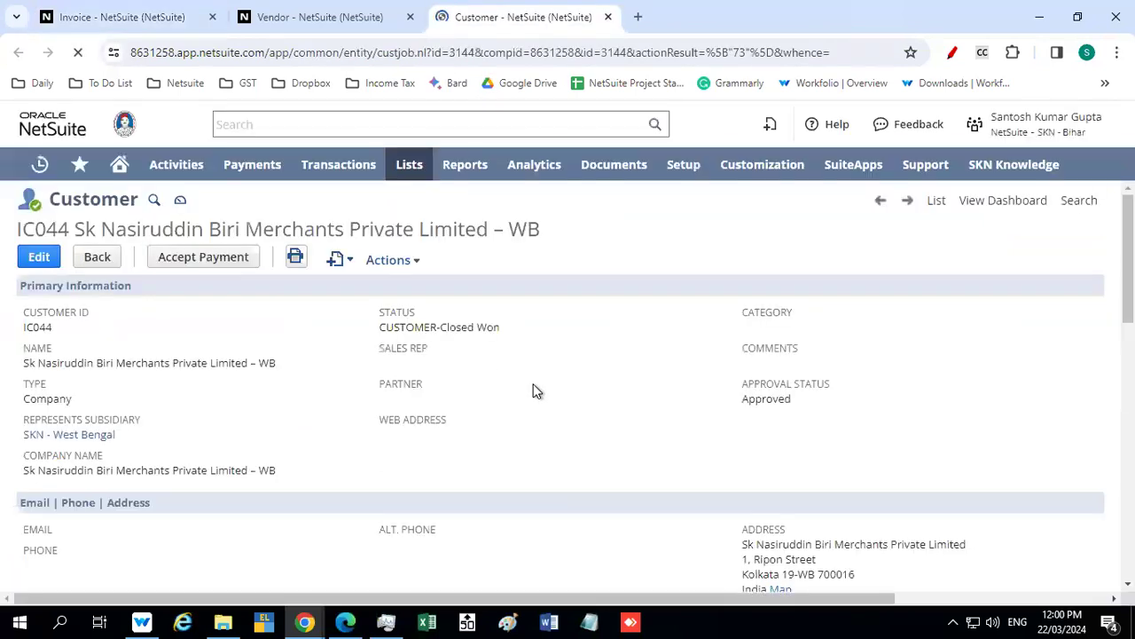
pyautogui.scroll(-3, 534, 383)
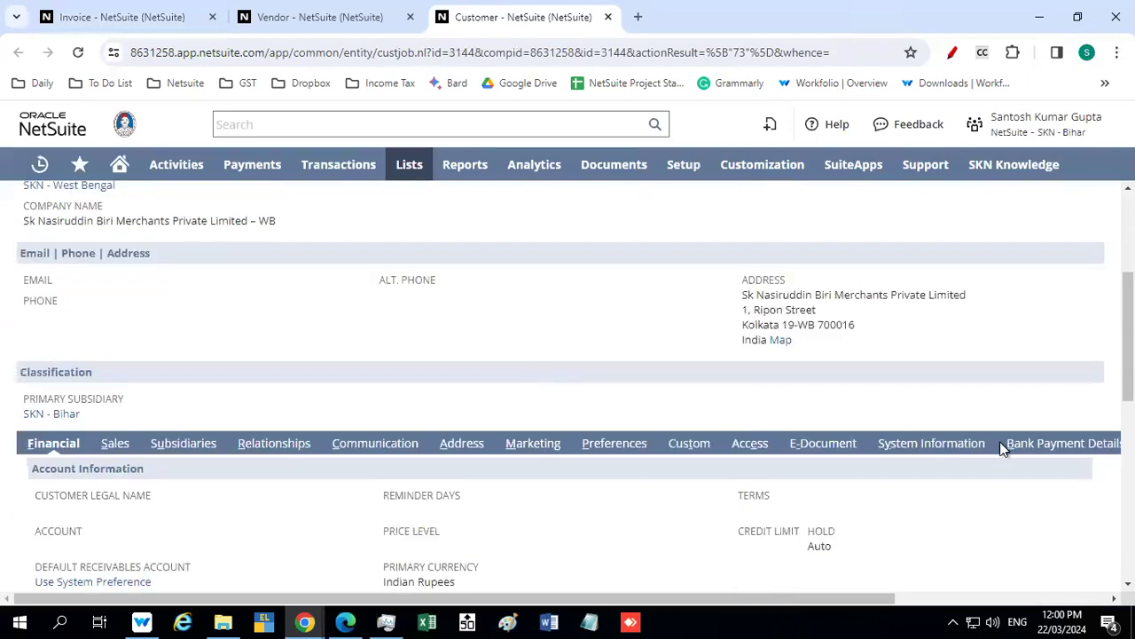
pyautogui.click(802, 445)
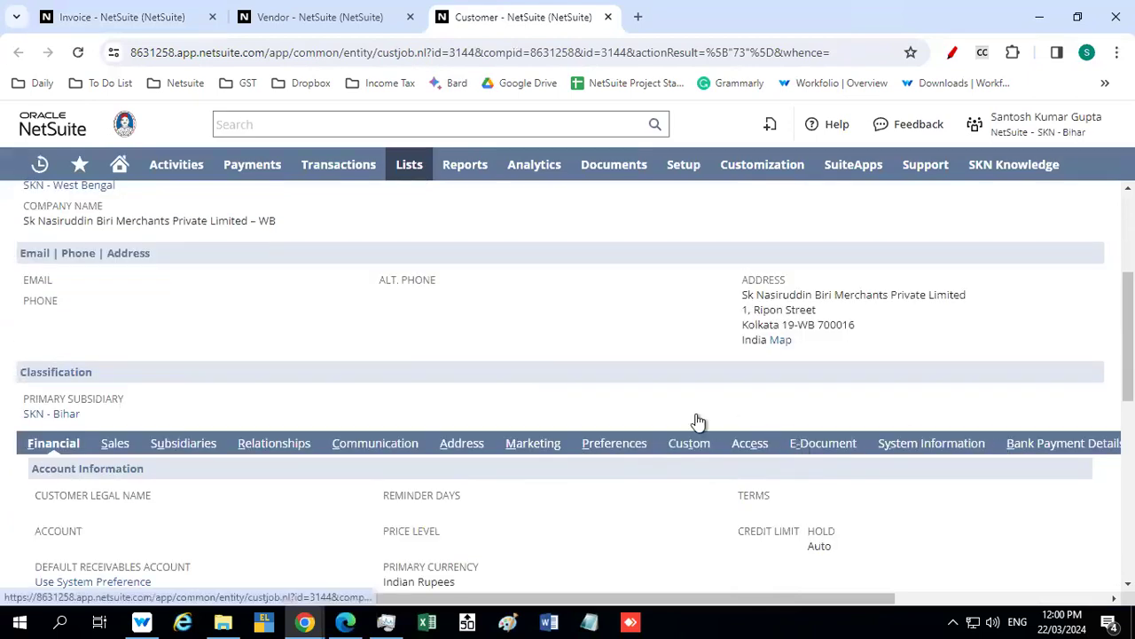
pyautogui.scroll(-2, 456, 372)
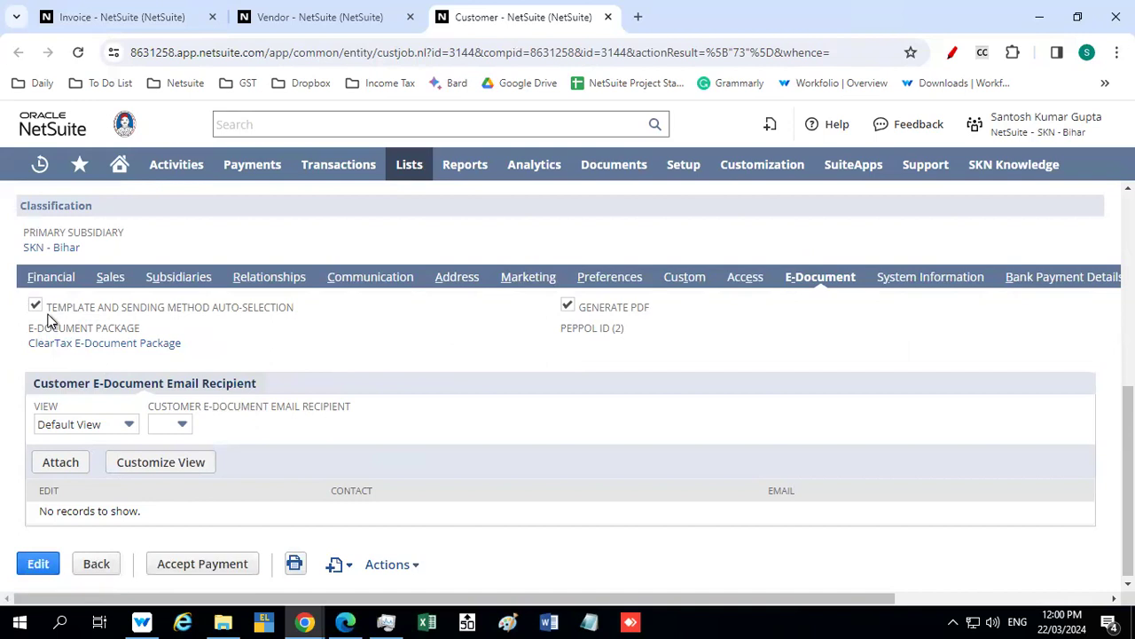
# Return to the invoice and set its e-document sending method to ClearTax Sending Method
pyautogui.click(146, 20)
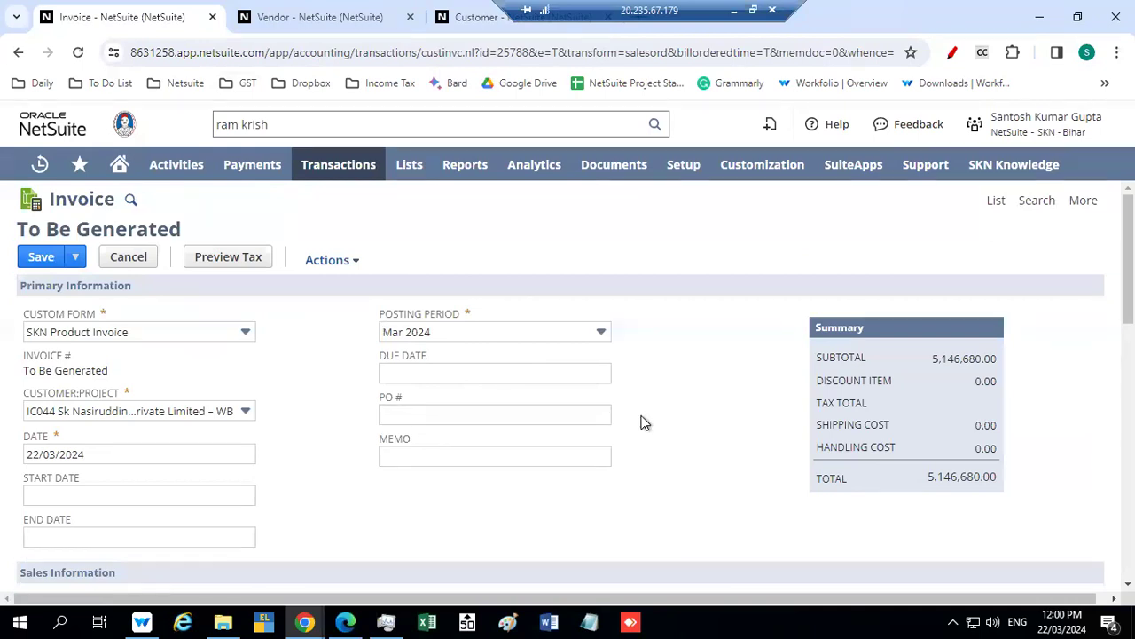
pyautogui.scroll(-15, 644, 422)
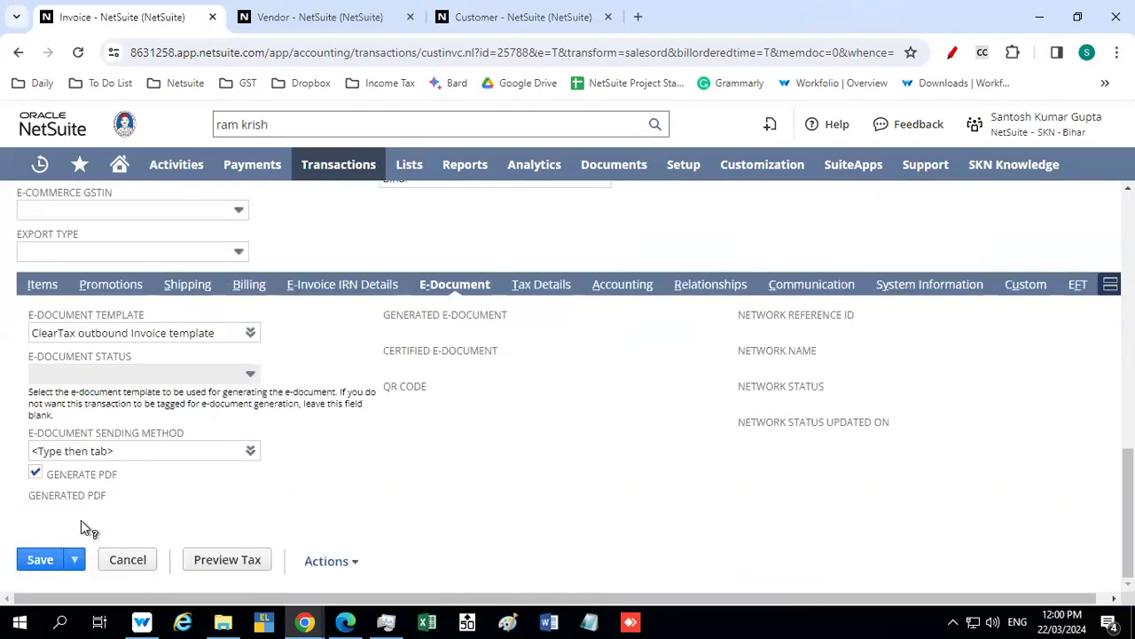
pyautogui.click(250, 451)
pyautogui.click(240, 473)
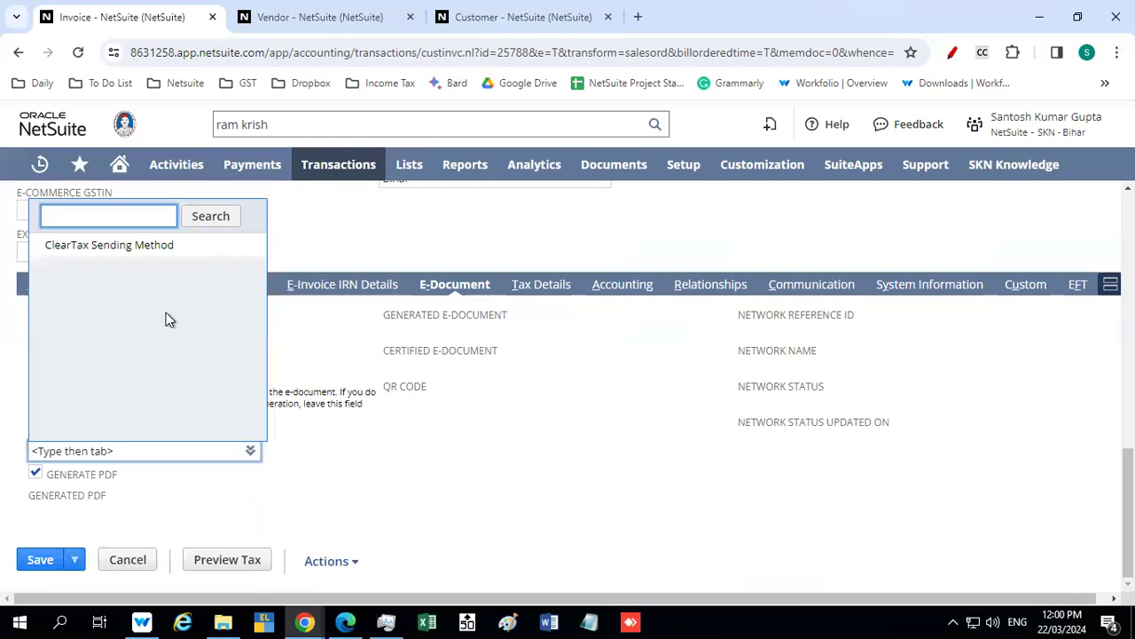
pyautogui.click(121, 246)
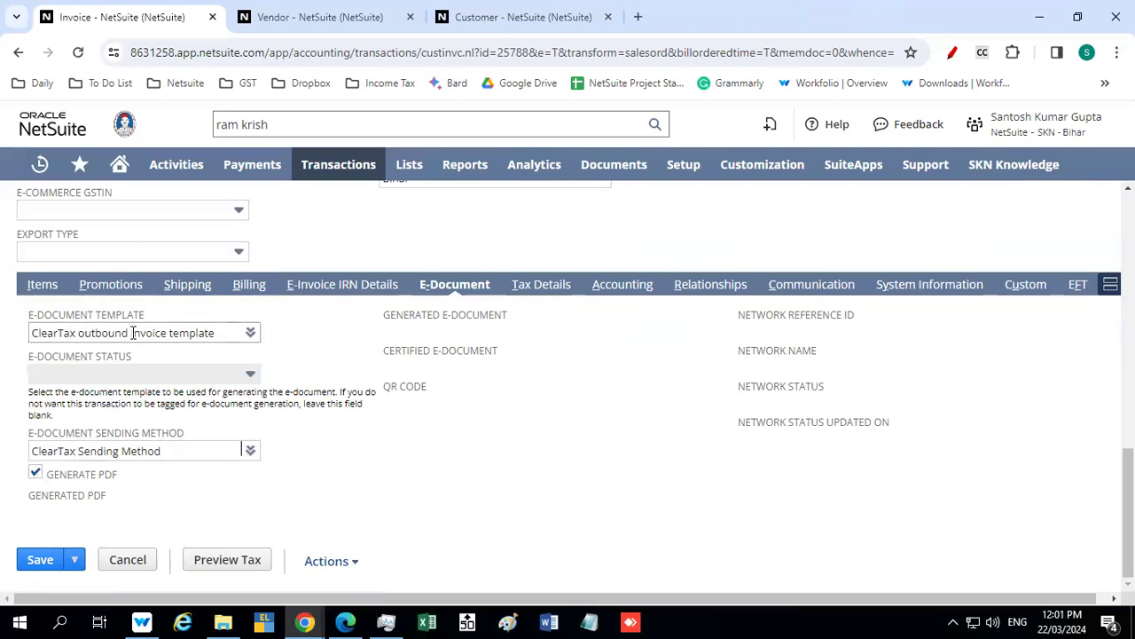
# Revisit the customer's e-document settings and the transporter vendor's tax information, and return to the invoice
pyautogui.click(524, 17)
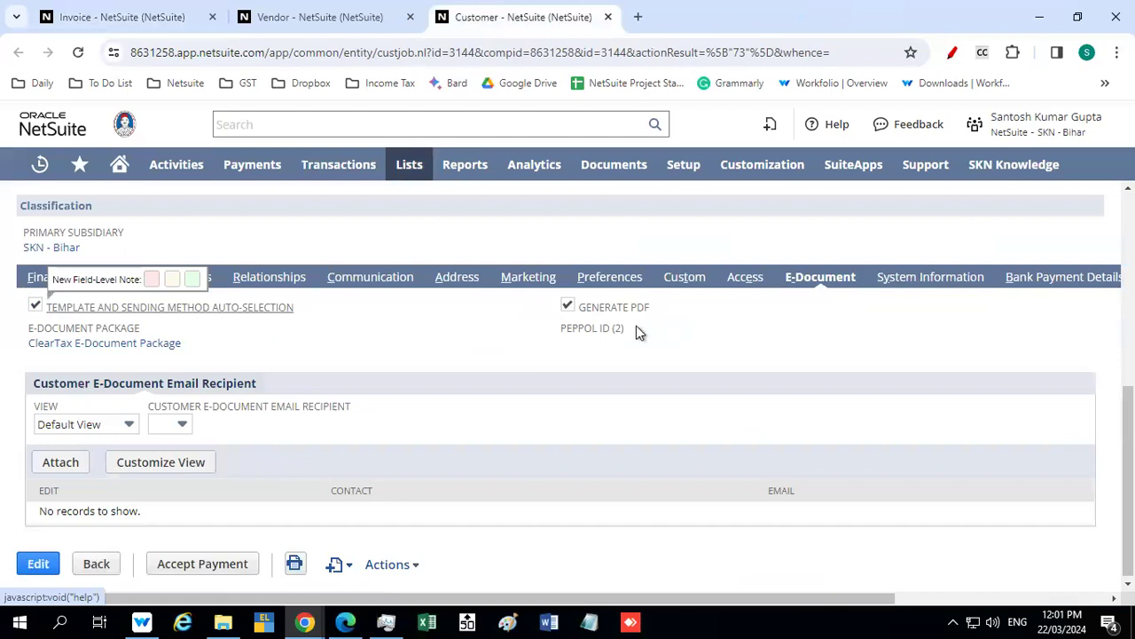
pyautogui.click(304, 16)
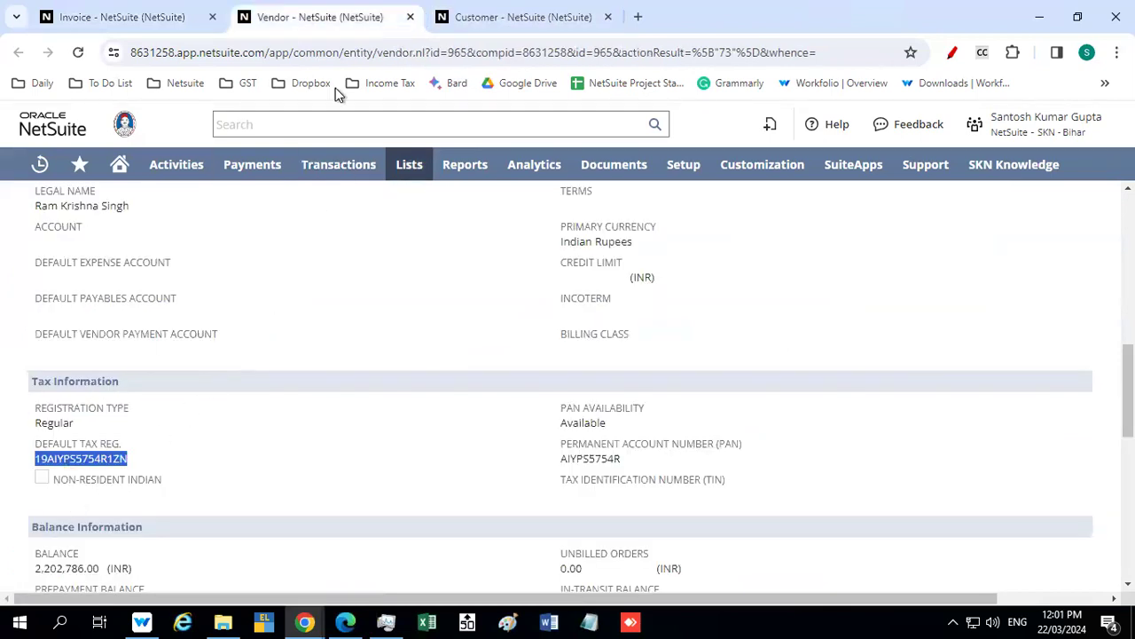
pyautogui.click(164, 15)
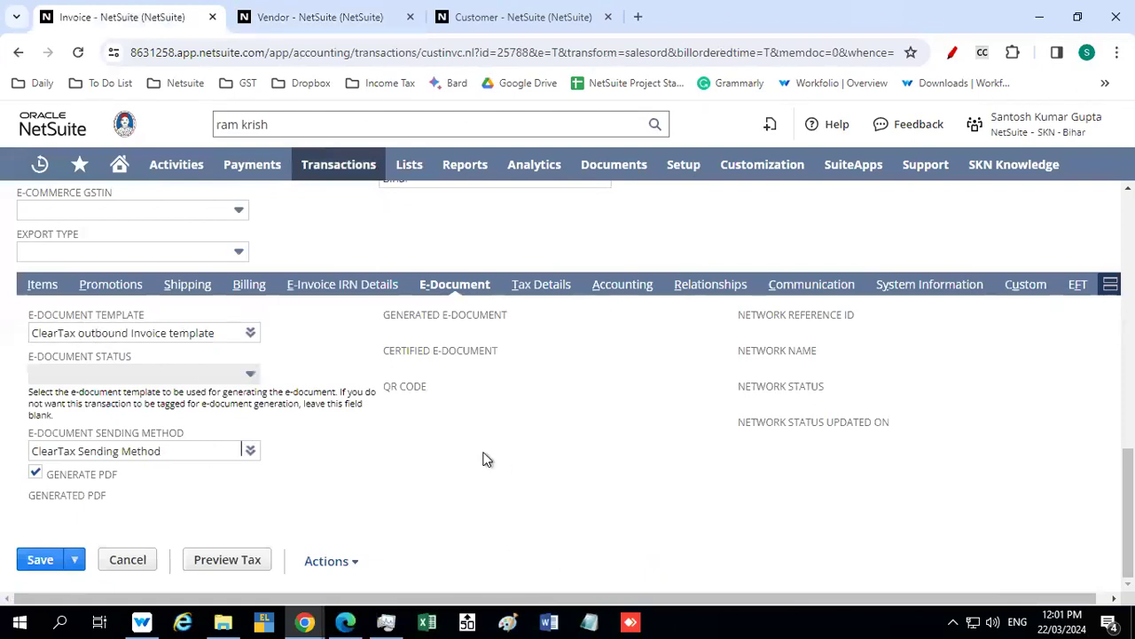
# Generate the tax preview for the invoice's item line in its tax details
pyautogui.click(543, 286)
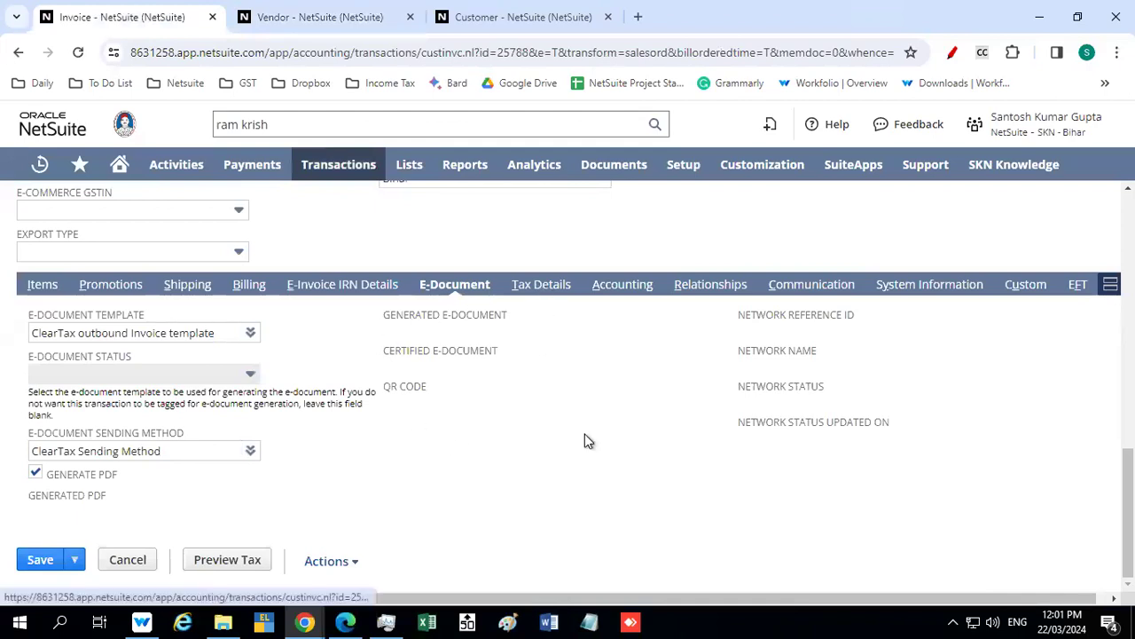
pyautogui.scroll(-1, 586, 442)
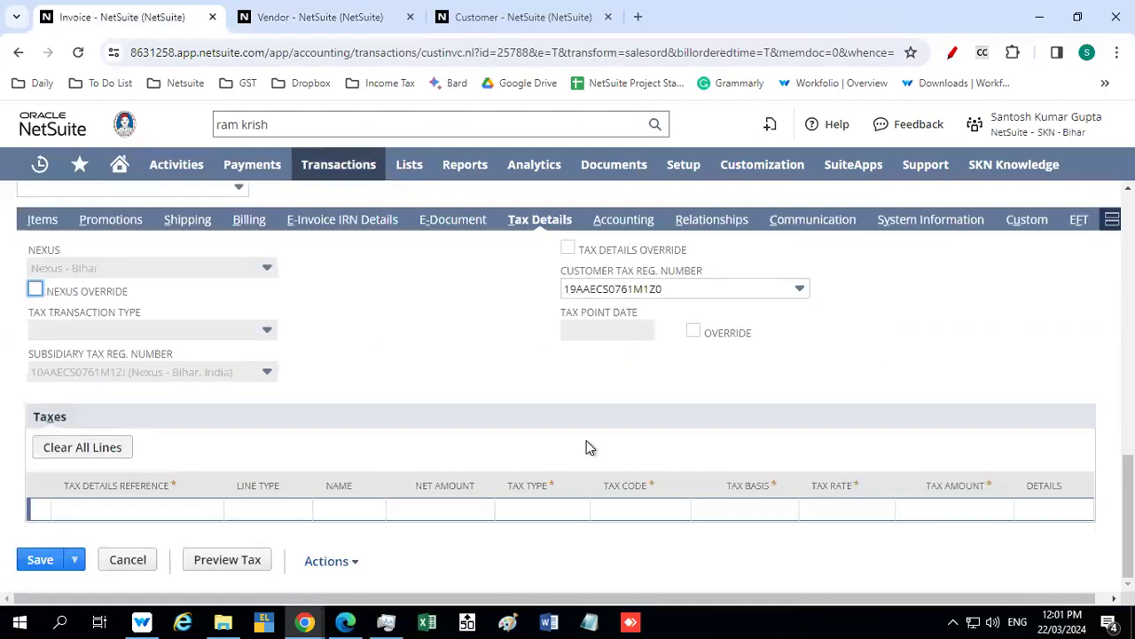
pyautogui.click(231, 567)
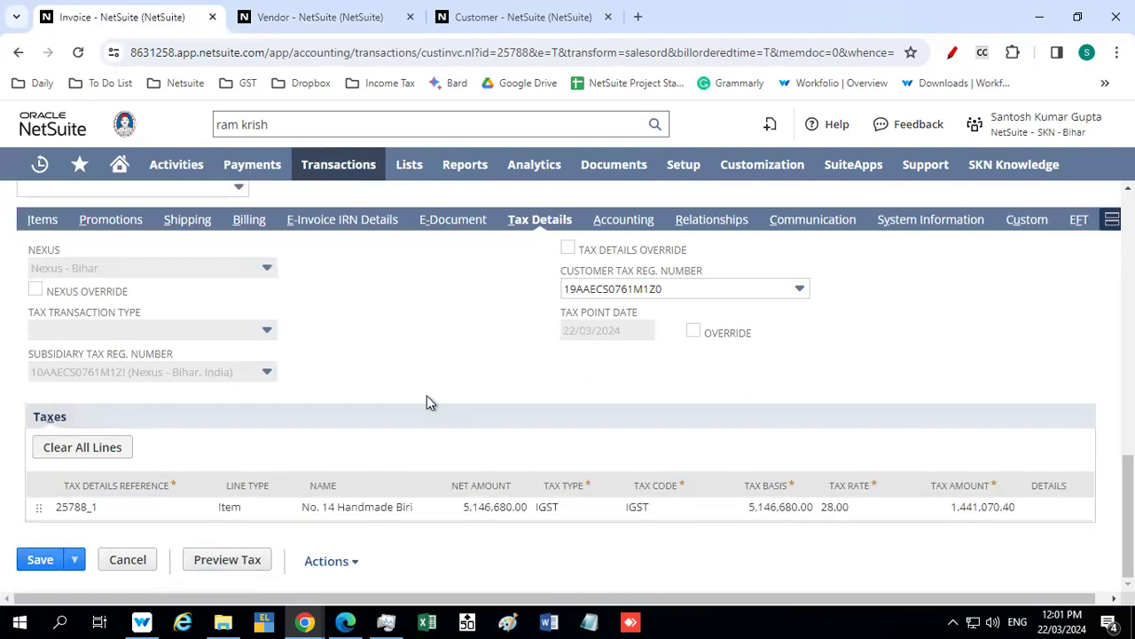
# Review the invoice's accounting, relationships, communication, system information, custom and EFT details
pyautogui.scroll(2, 427, 394)
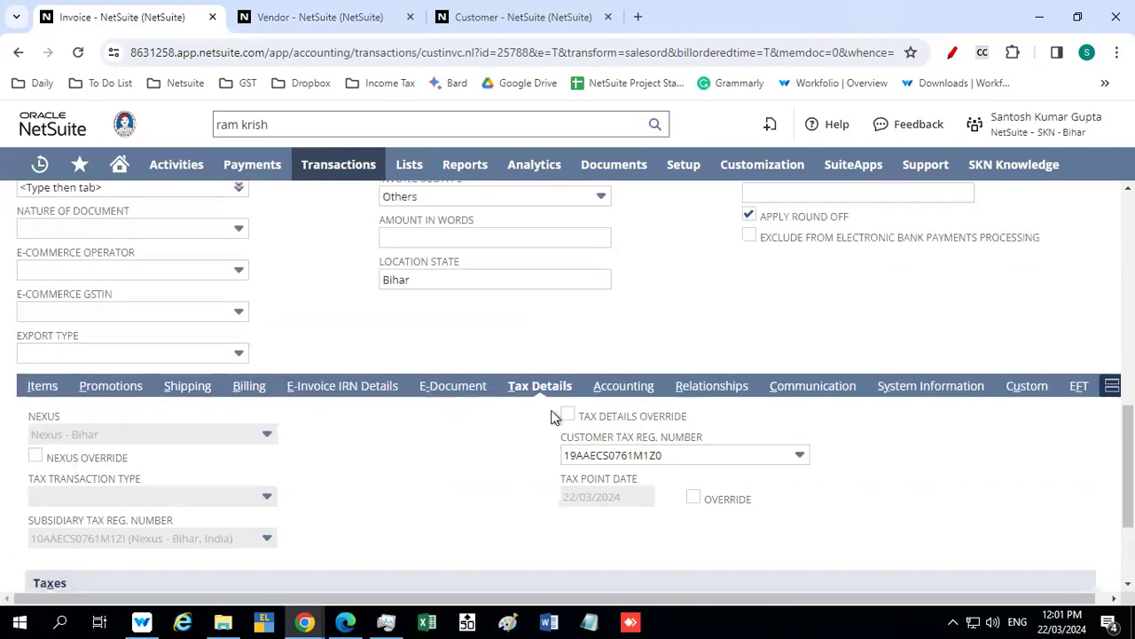
pyautogui.click(624, 386)
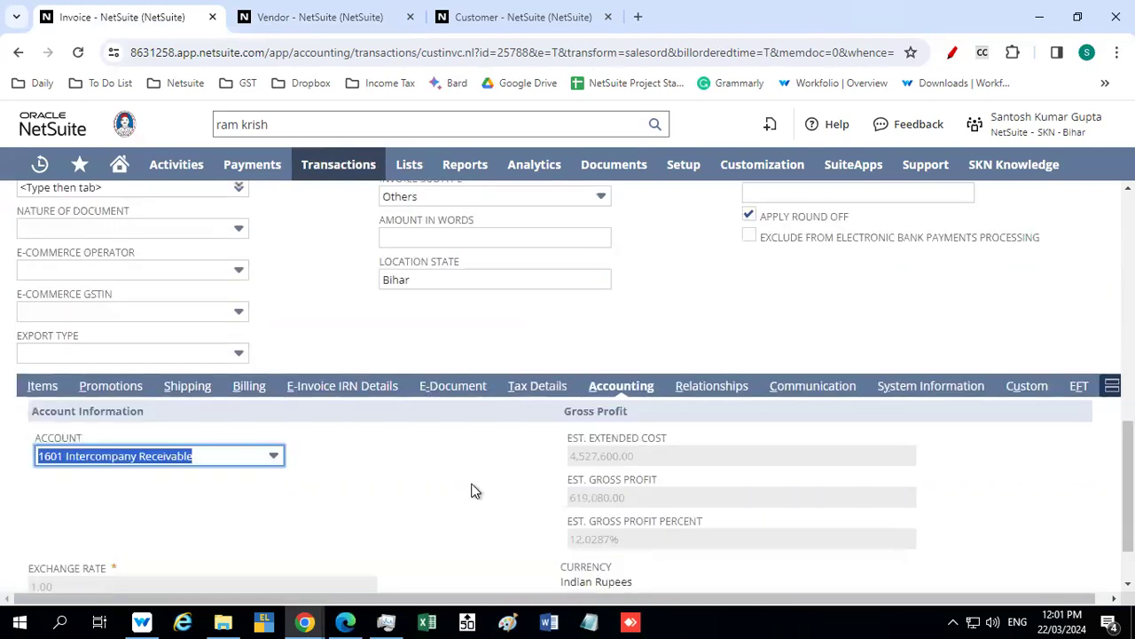
pyautogui.scroll(-1, 473, 489)
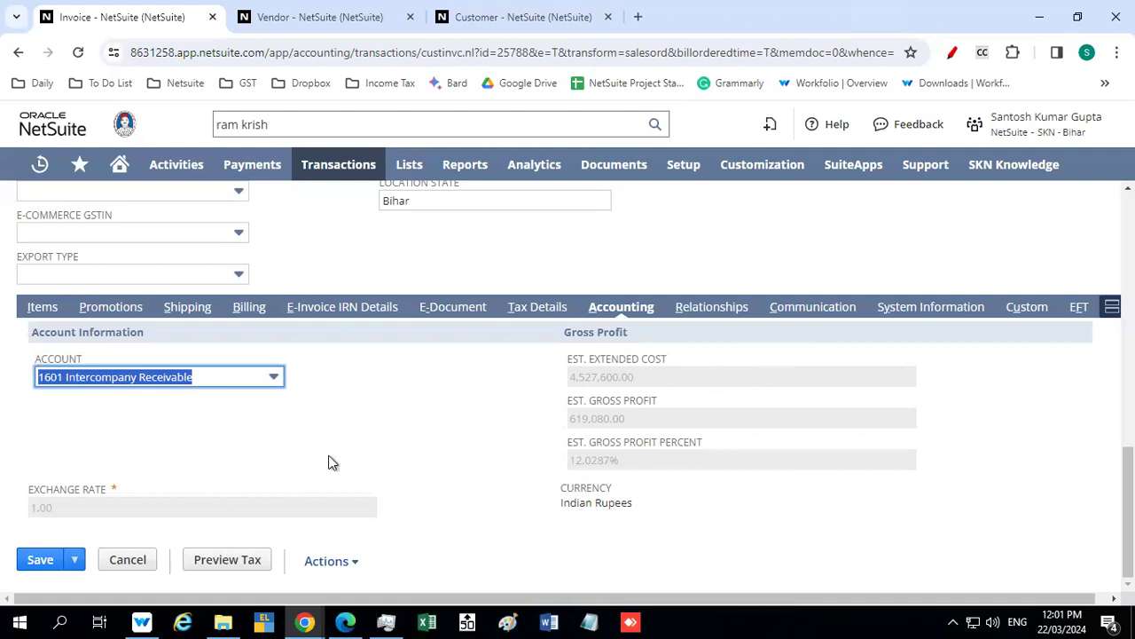
pyautogui.click(712, 306)
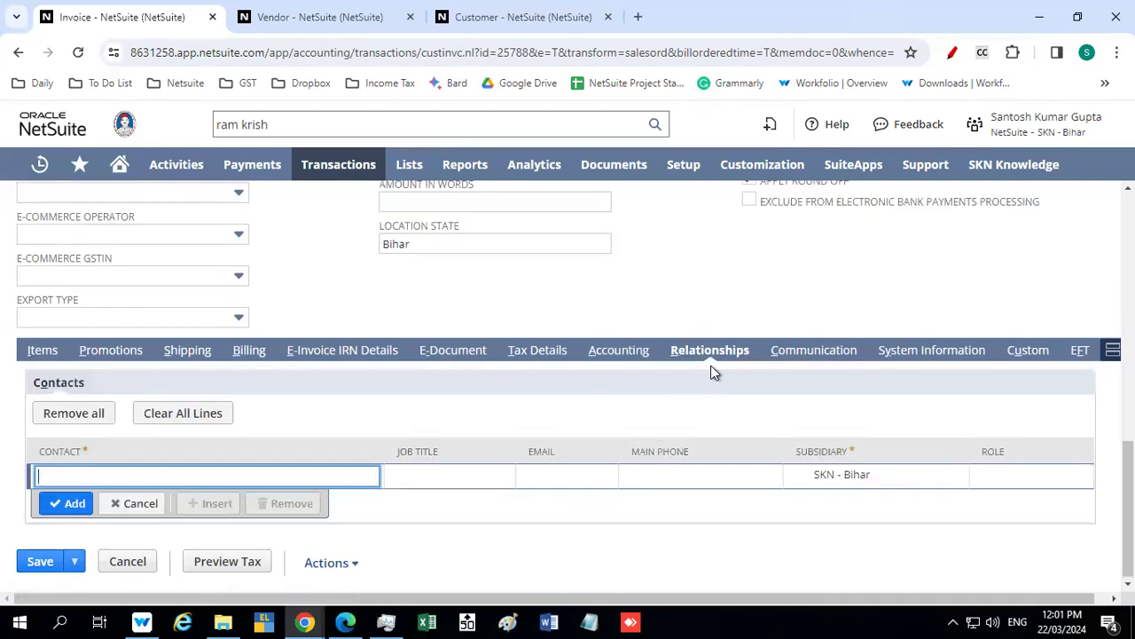
pyautogui.click(816, 353)
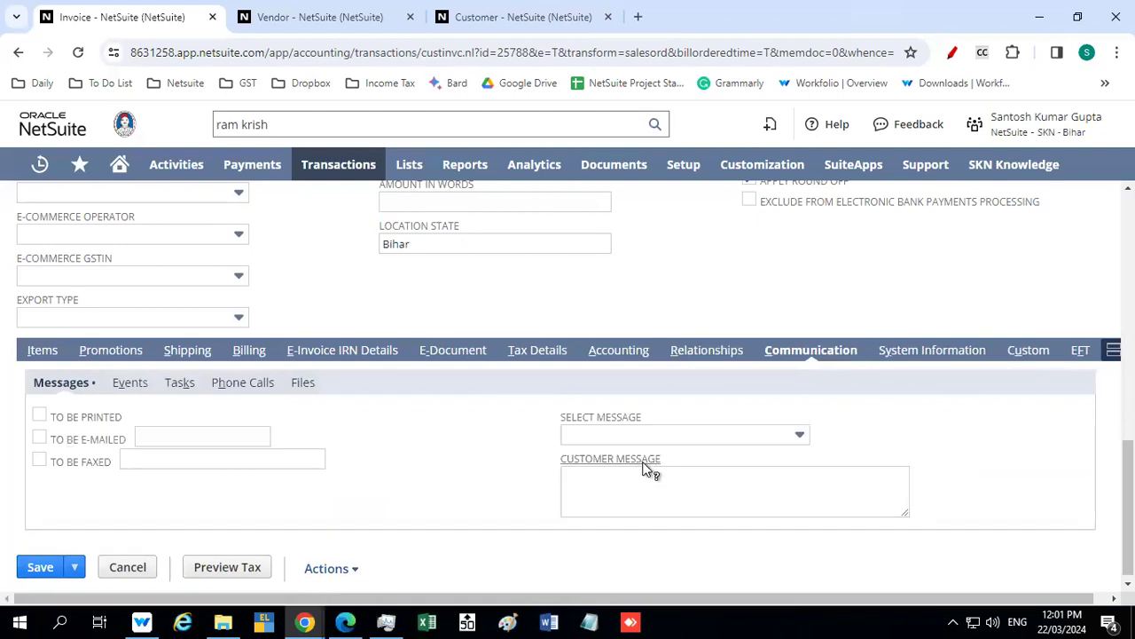
pyautogui.click(946, 353)
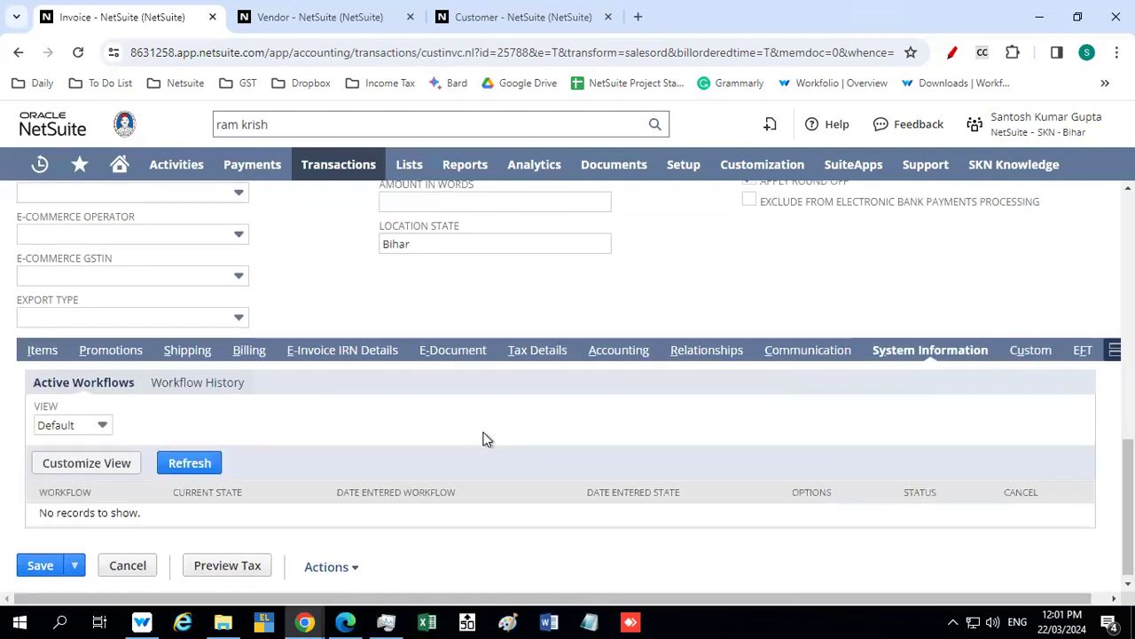
pyautogui.click(1031, 349)
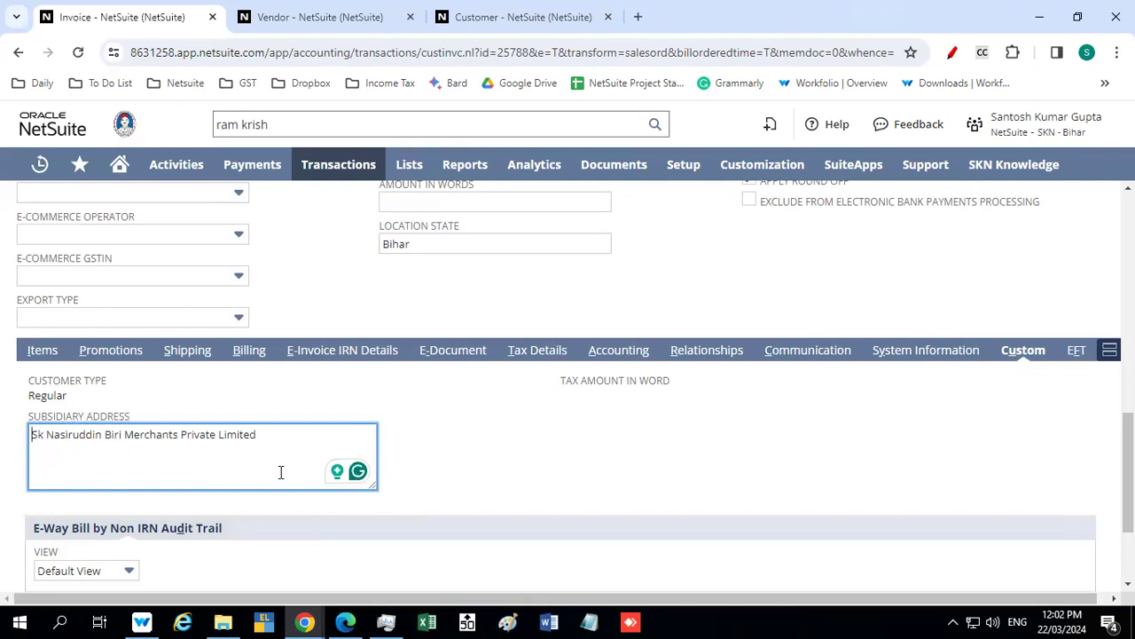
pyautogui.scroll(-1, 487, 436)
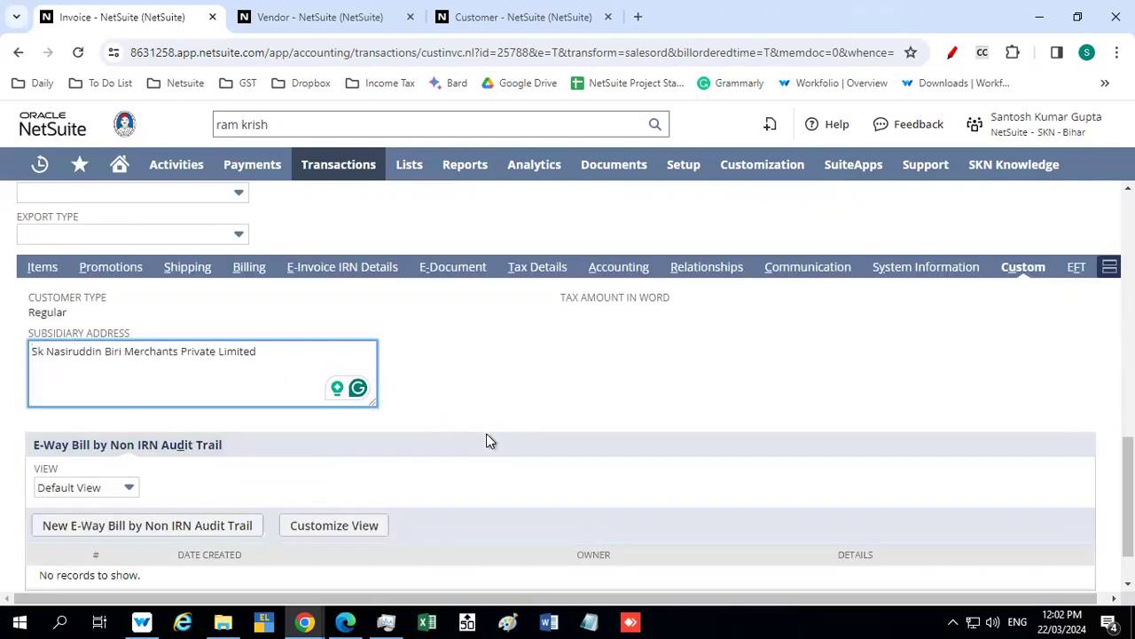
pyautogui.click(1084, 269)
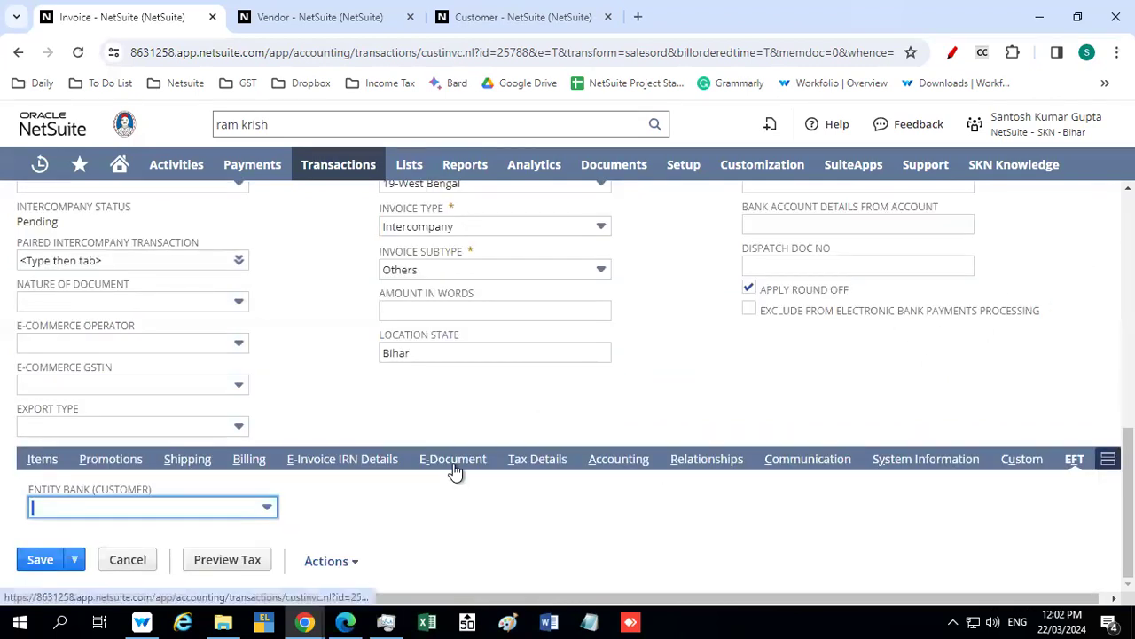
pyautogui.click(190, 506)
pyautogui.click(375, 516)
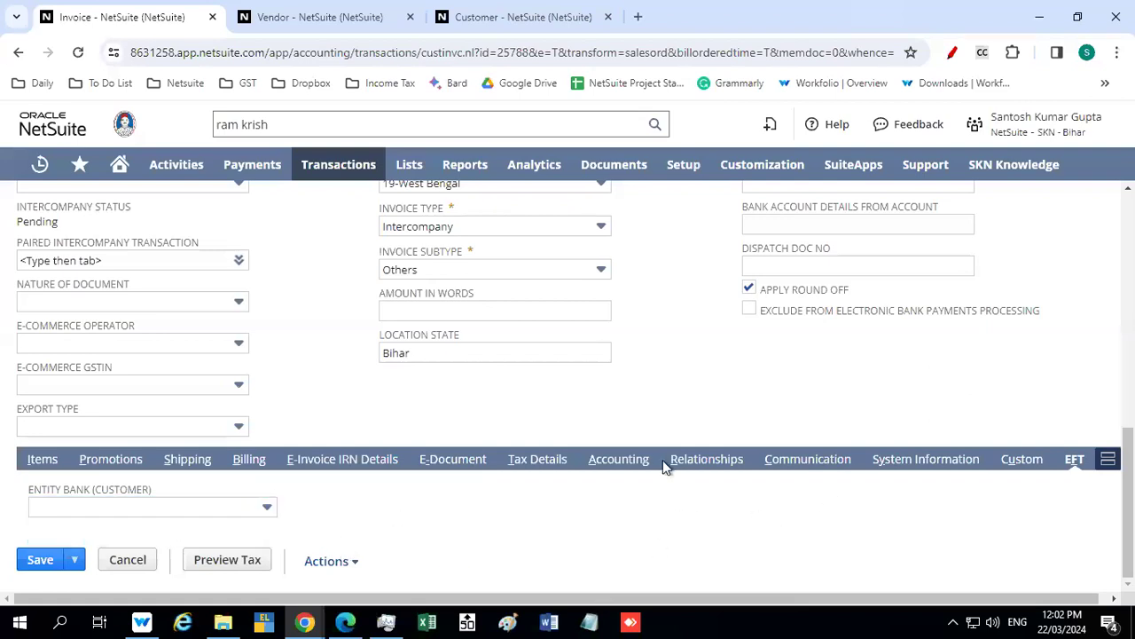
# Check the invoice's sales information and classification, and try to save the invoice
pyautogui.scroll(5, 662, 459)
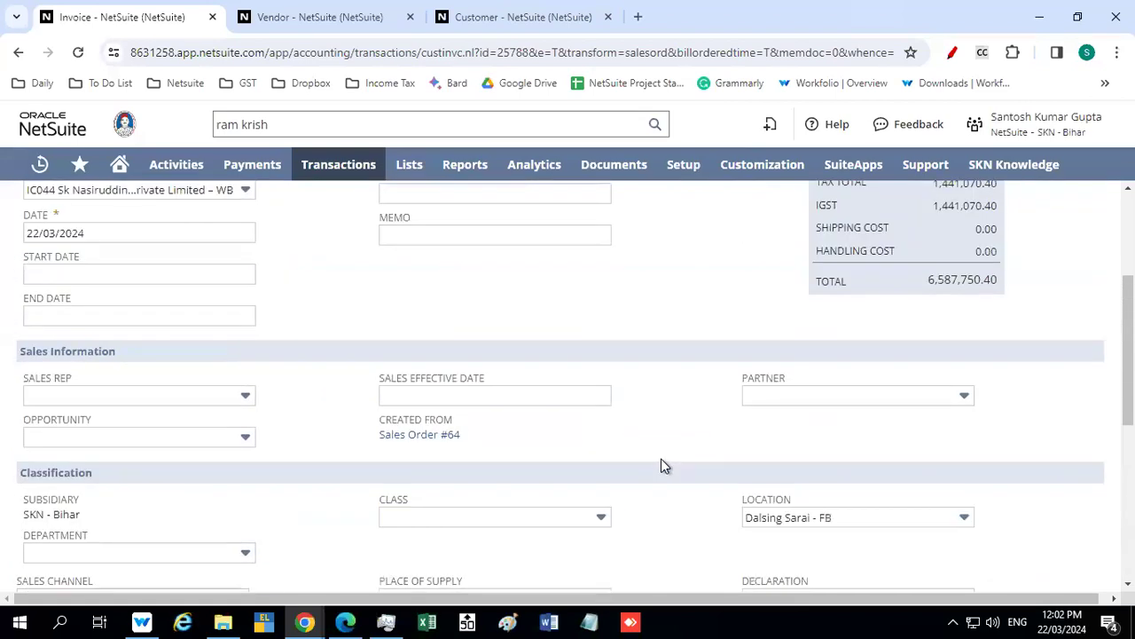
pyautogui.scroll(3, 661, 465)
pyautogui.scroll(-6, 661, 465)
pyautogui.scroll(-2, 659, 465)
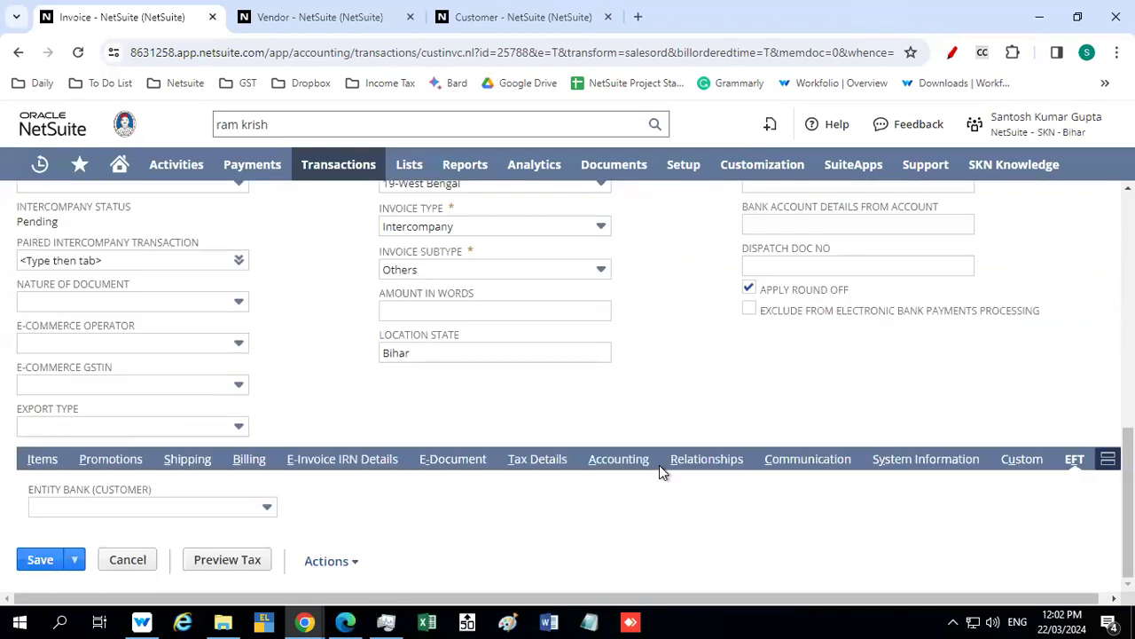
pyautogui.moveTo(31, 564)
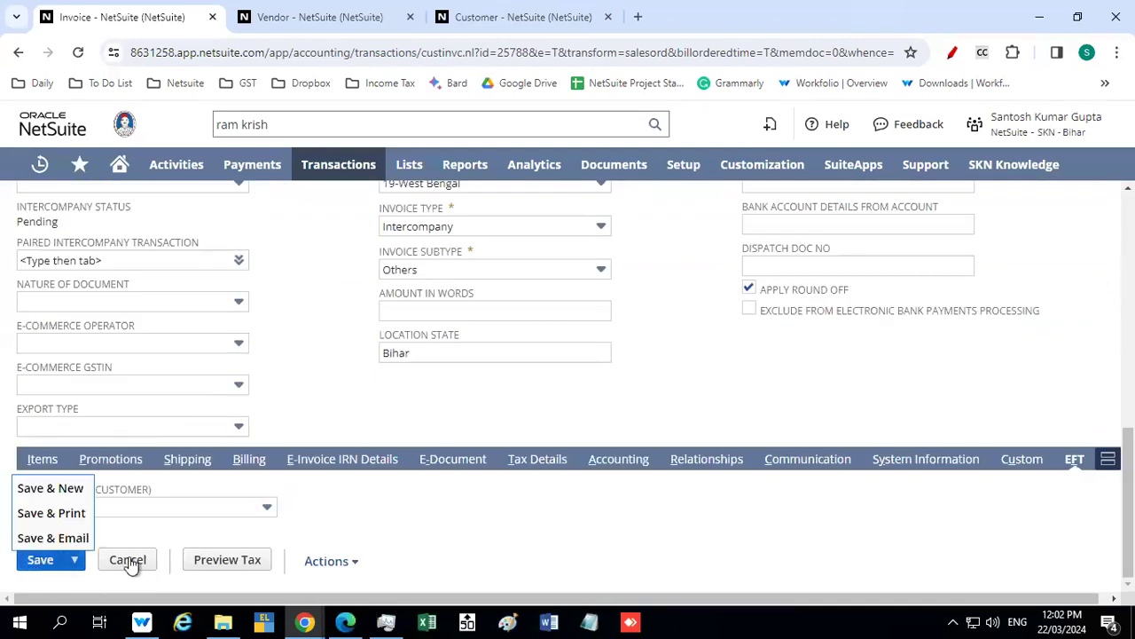
pyautogui.click(36, 562)
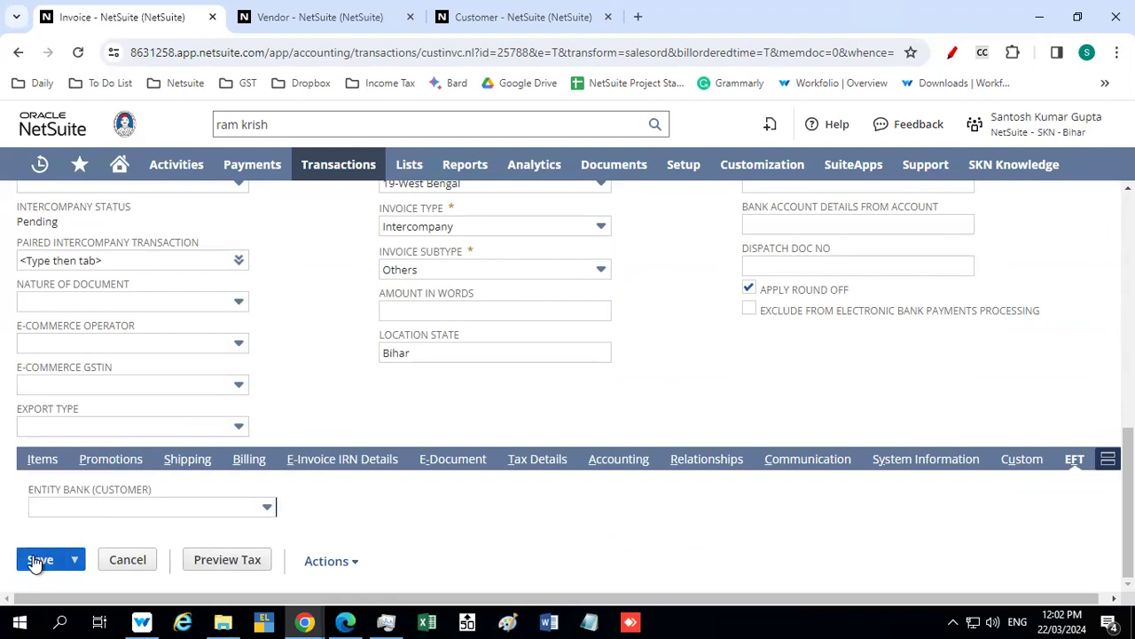
# Review the invoice's primary information, amount summary and classification fields
pyautogui.scroll(3, 329, 433)
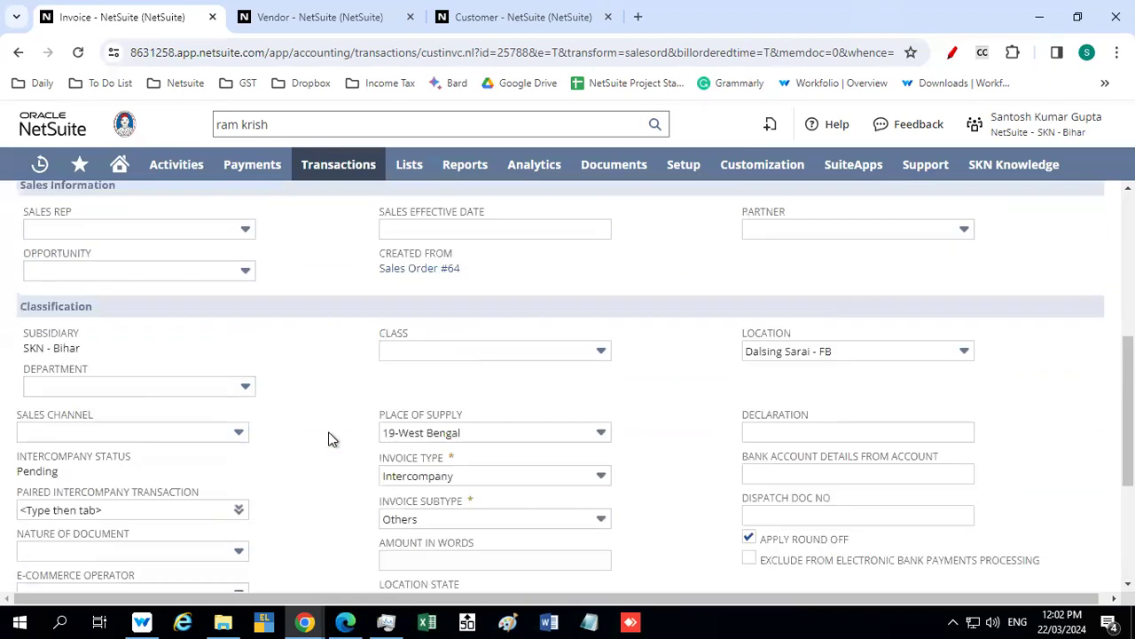
pyautogui.scroll(5, 329, 437)
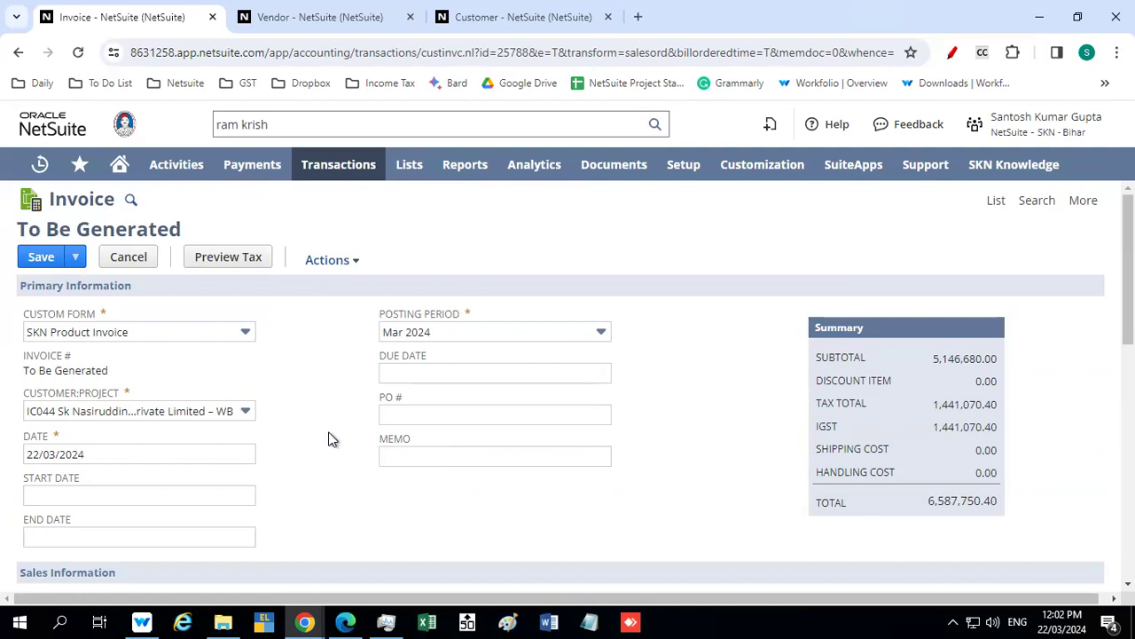
pyautogui.scroll(-10, 328, 439)
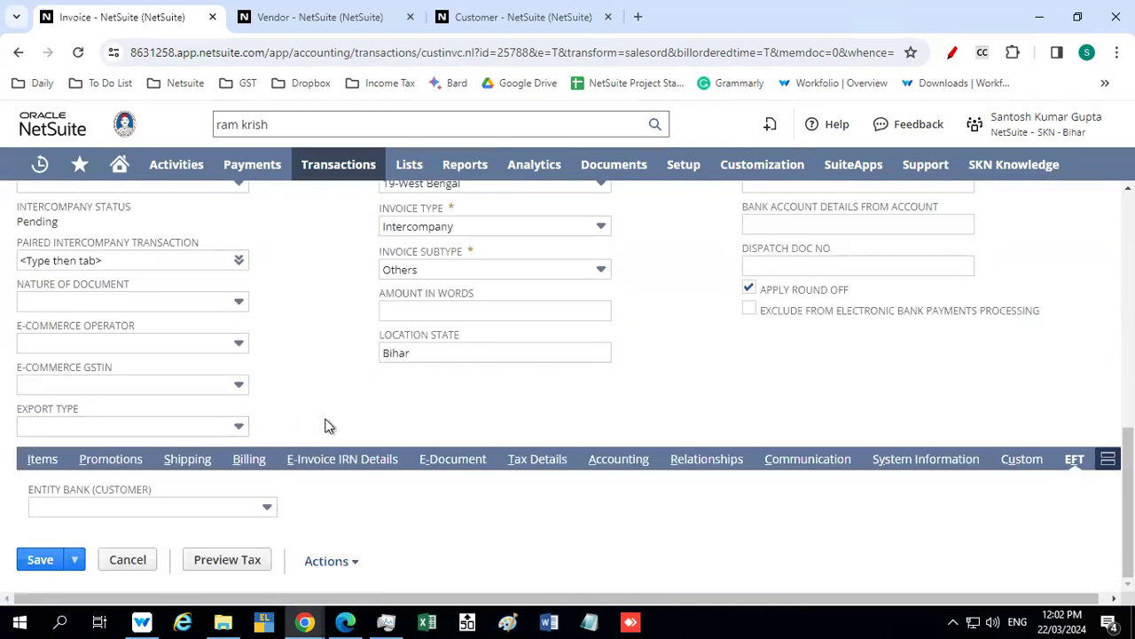
pyautogui.scroll(2, 324, 426)
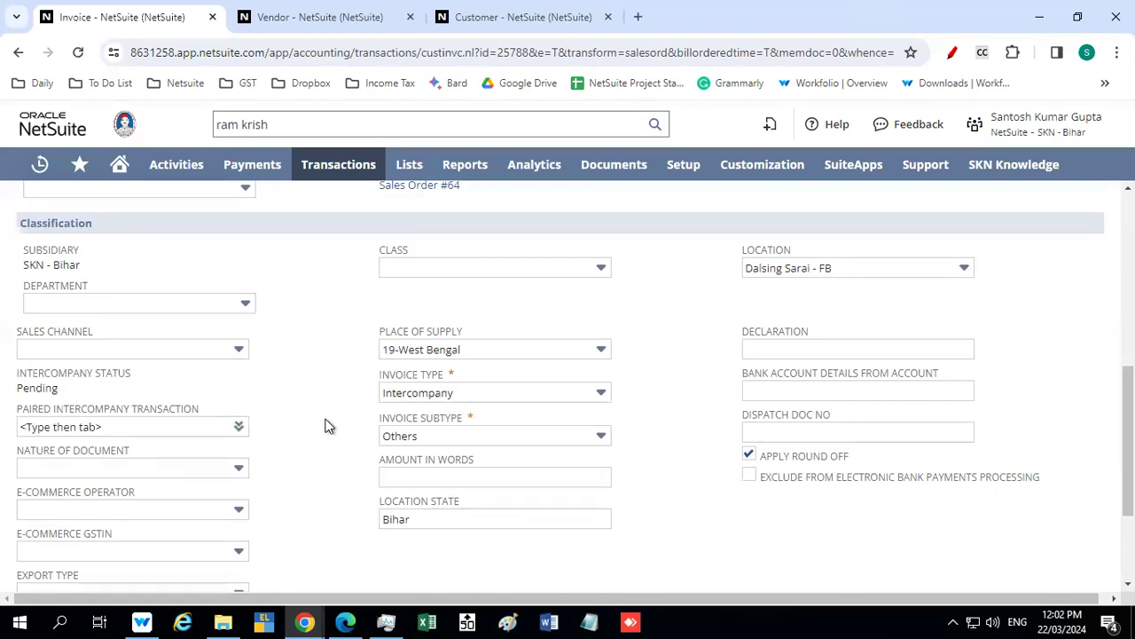
pyautogui.scroll(-2, 322, 430)
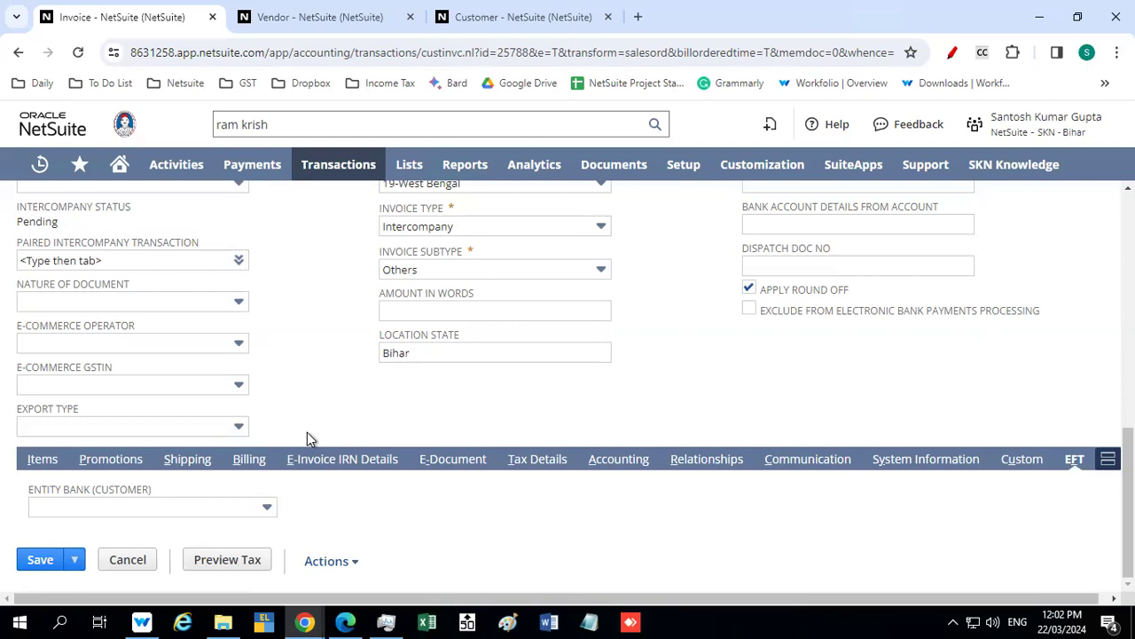
# Review the invoice's shipping information and India e-way bill details, including transporter, distance and vehicle
pyautogui.click(197, 467)
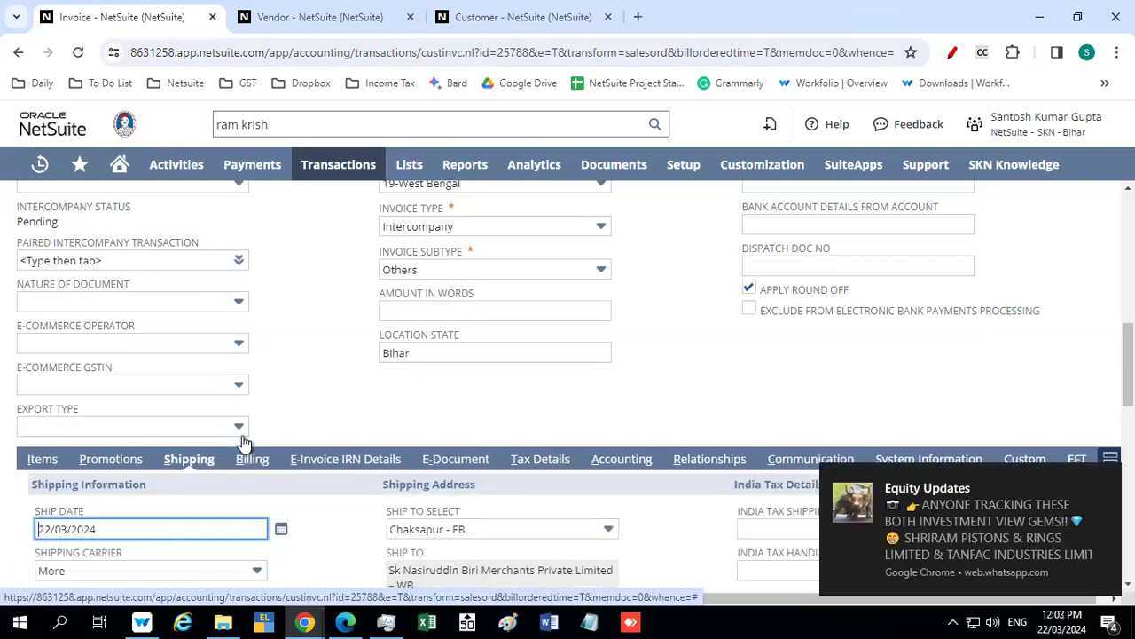
pyautogui.scroll(-10, 334, 385)
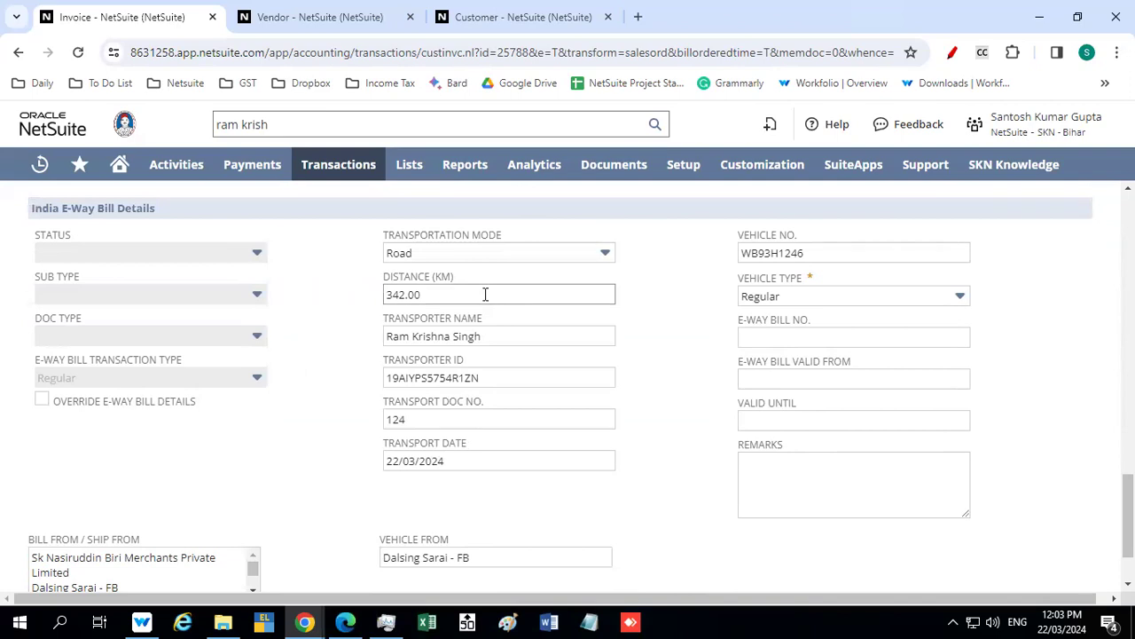
pyautogui.scroll(-2, 346, 363)
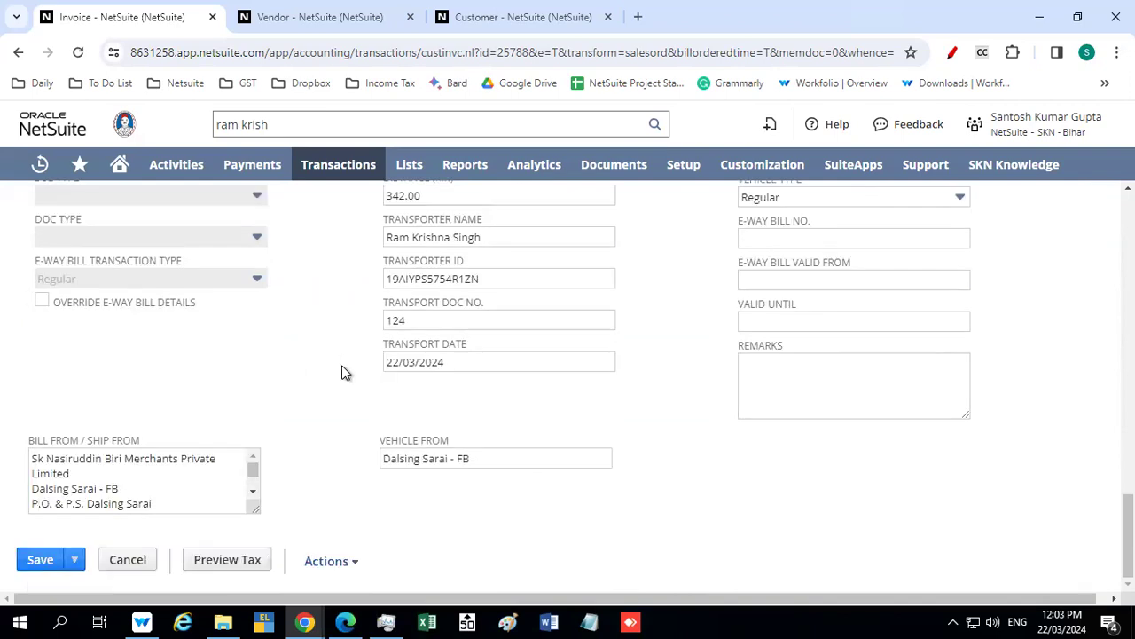
# Try again to save the invoice after the e-way bill review, and return to its upper fields
pyautogui.click(40, 561)
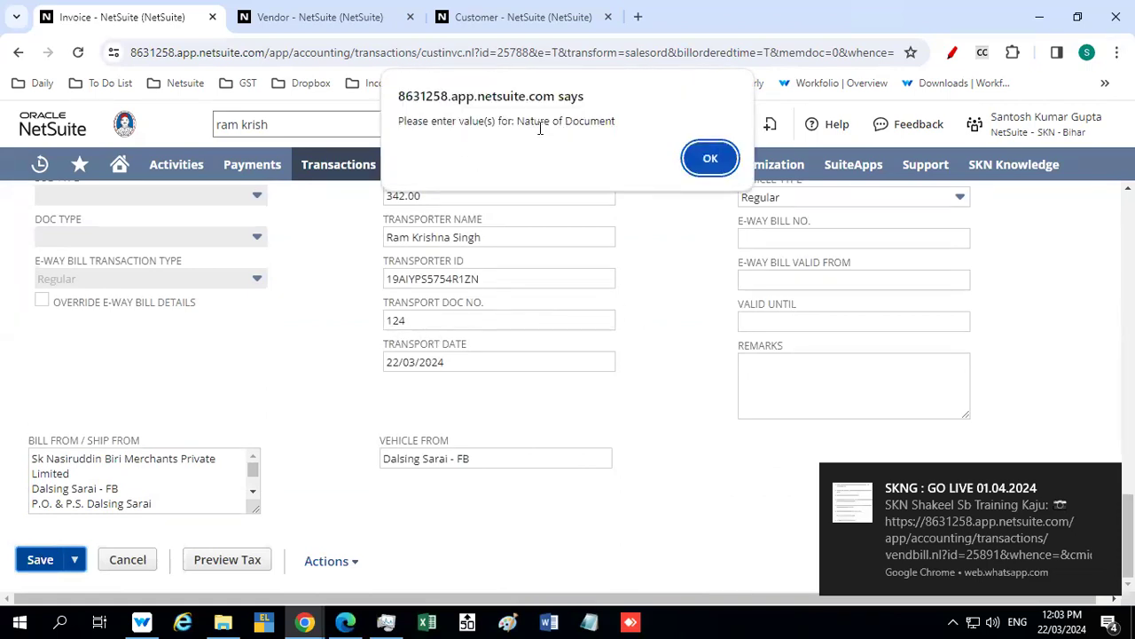
pyautogui.click(709, 158)
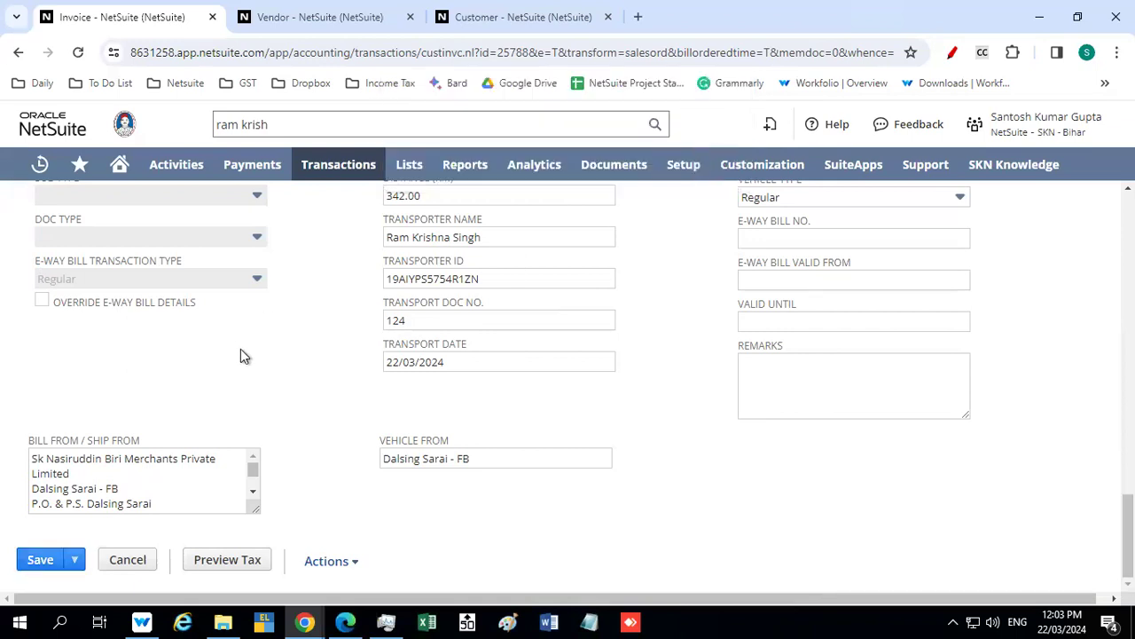
pyautogui.scroll(5, 274, 352)
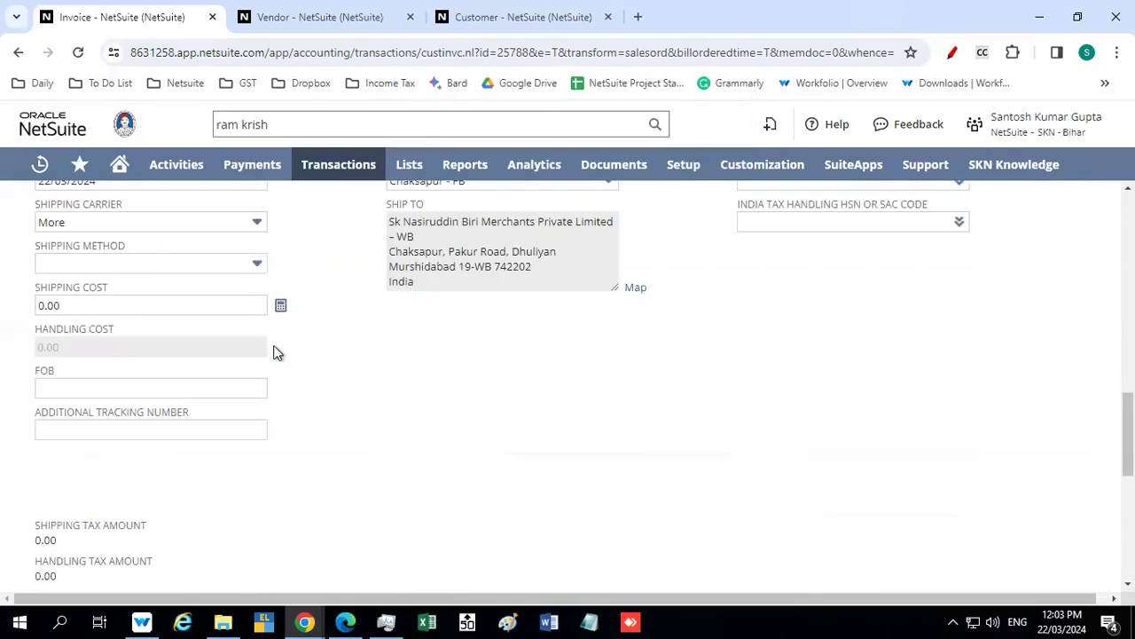
# Set the invoice's nature of document to Invoices for outward supply
pyautogui.scroll(4, 273, 352)
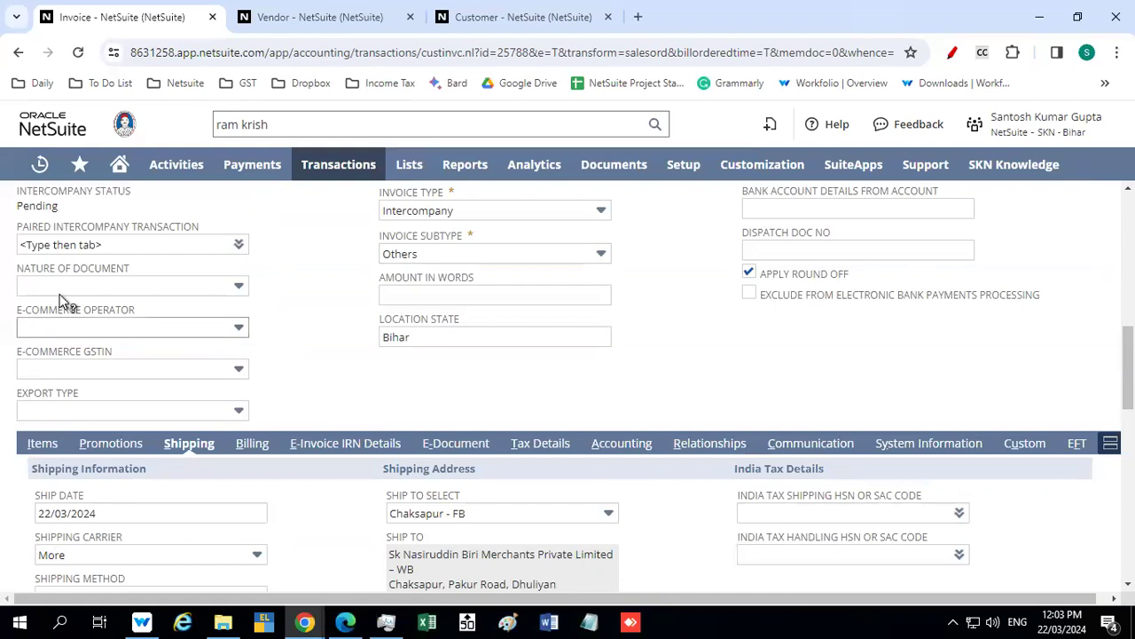
pyautogui.click(82, 284)
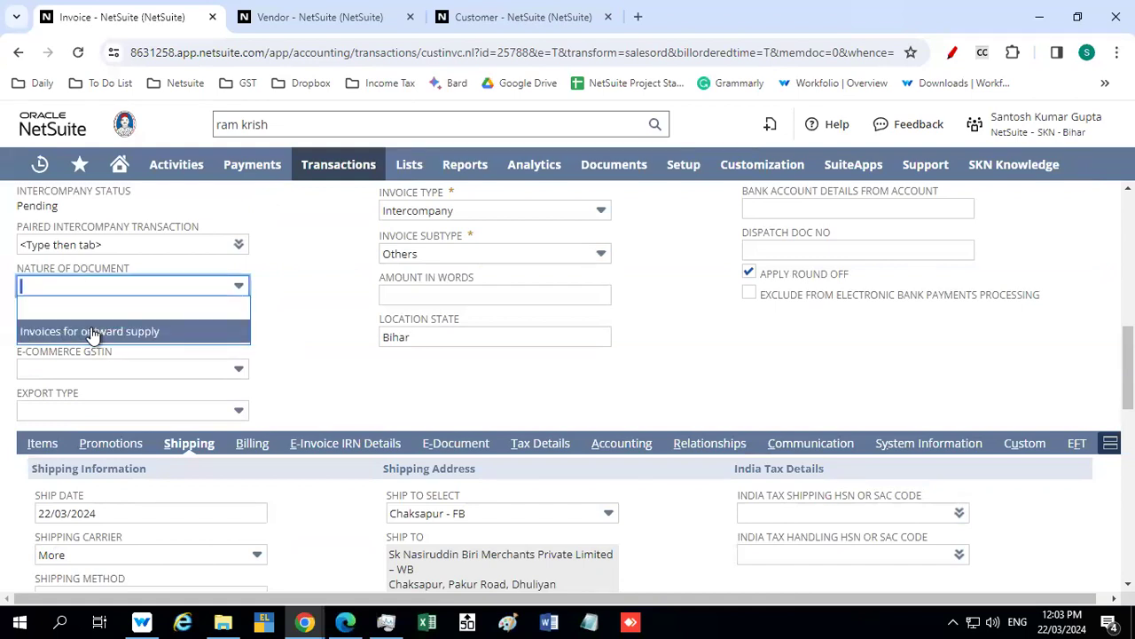
pyautogui.click(164, 332)
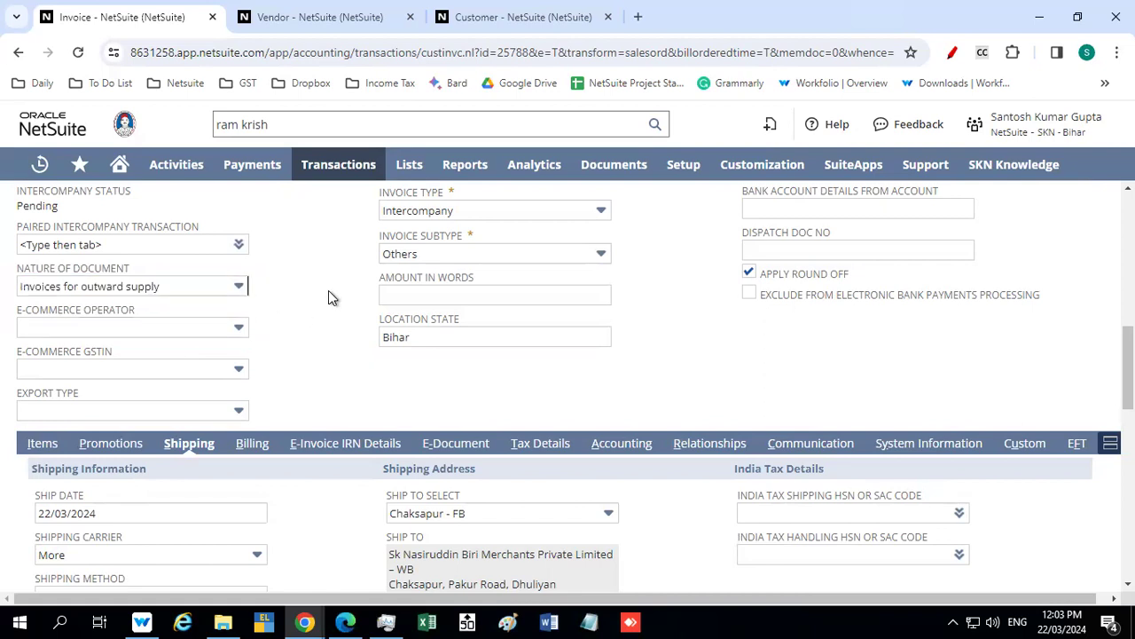
# Try to save the invoice with the nature of document filled in, and return to the invoice form
pyautogui.scroll(1, 328, 291)
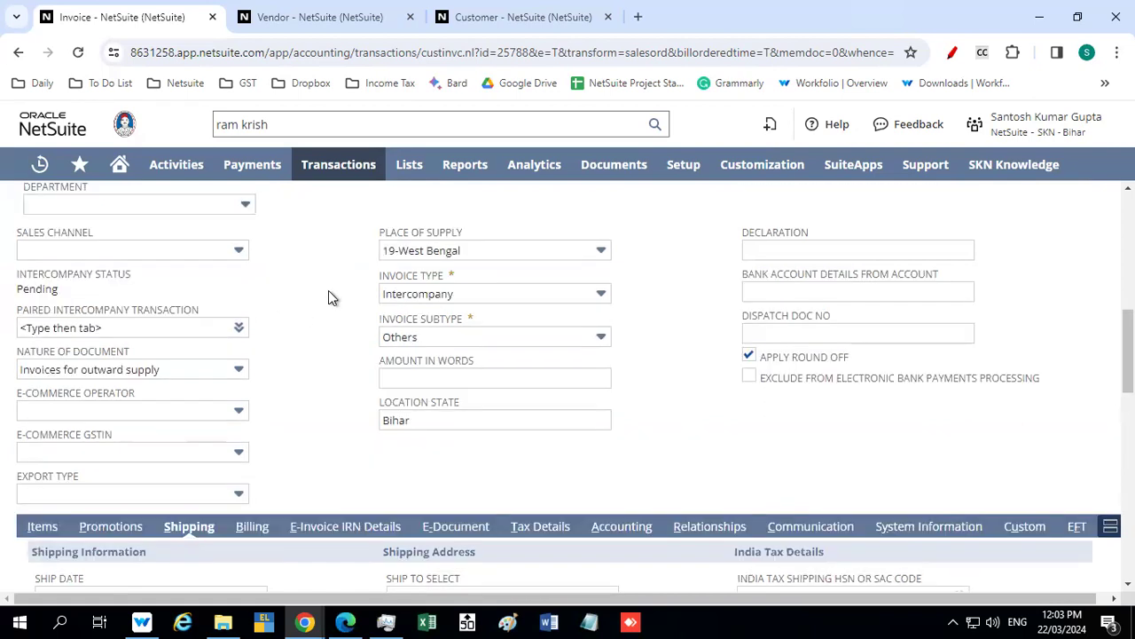
pyautogui.scroll(6, 328, 297)
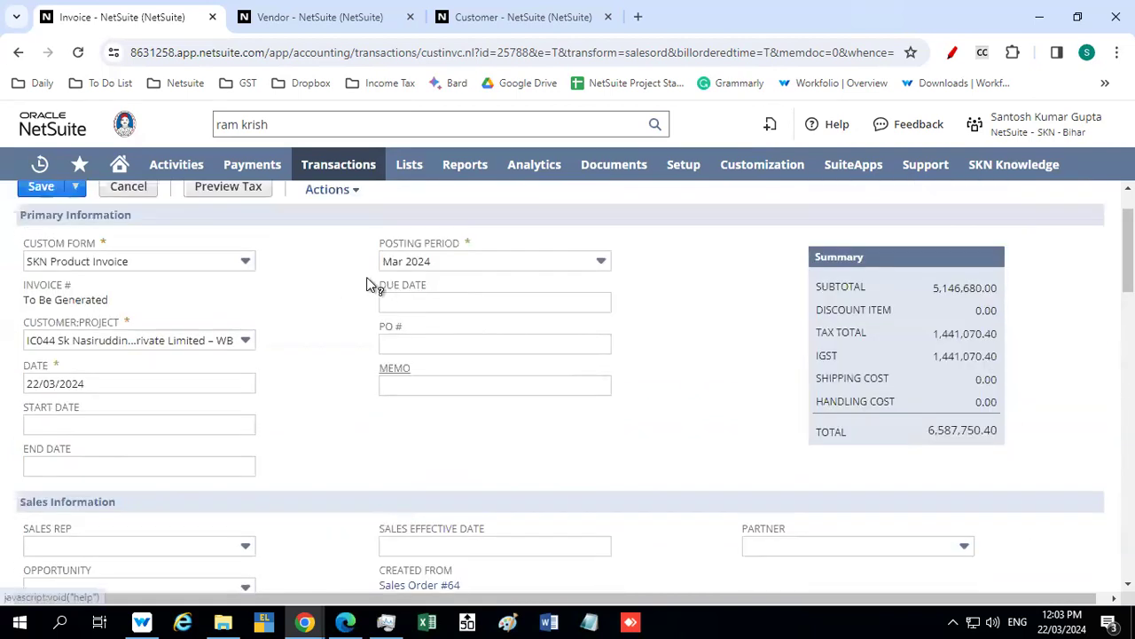
pyautogui.click(38, 190)
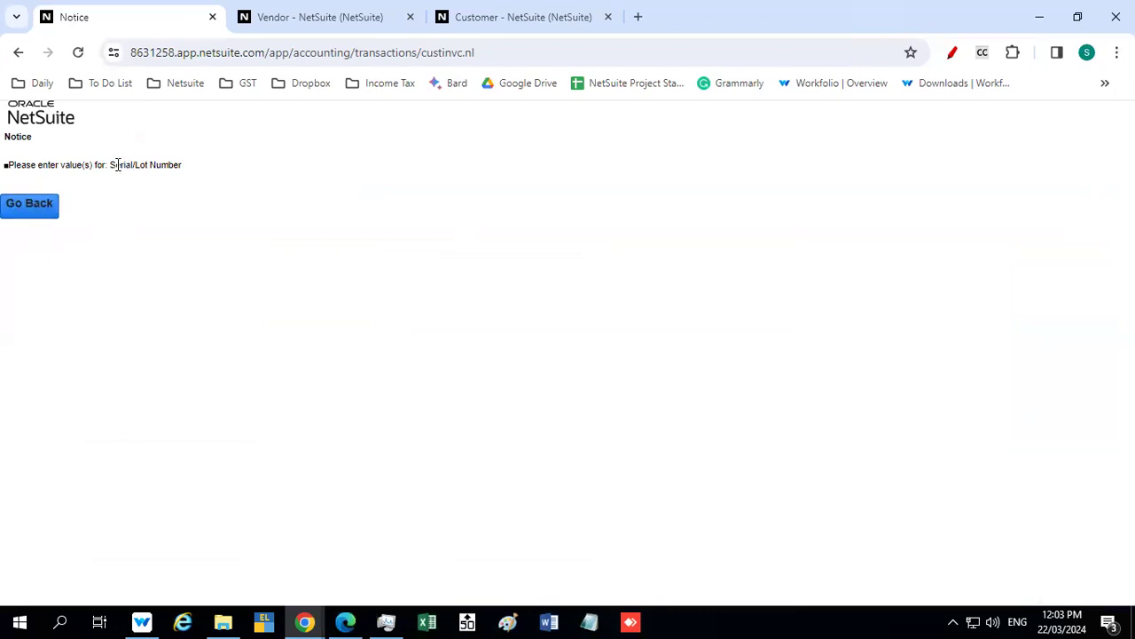
pyautogui.click(29, 205)
pyautogui.click(27, 204)
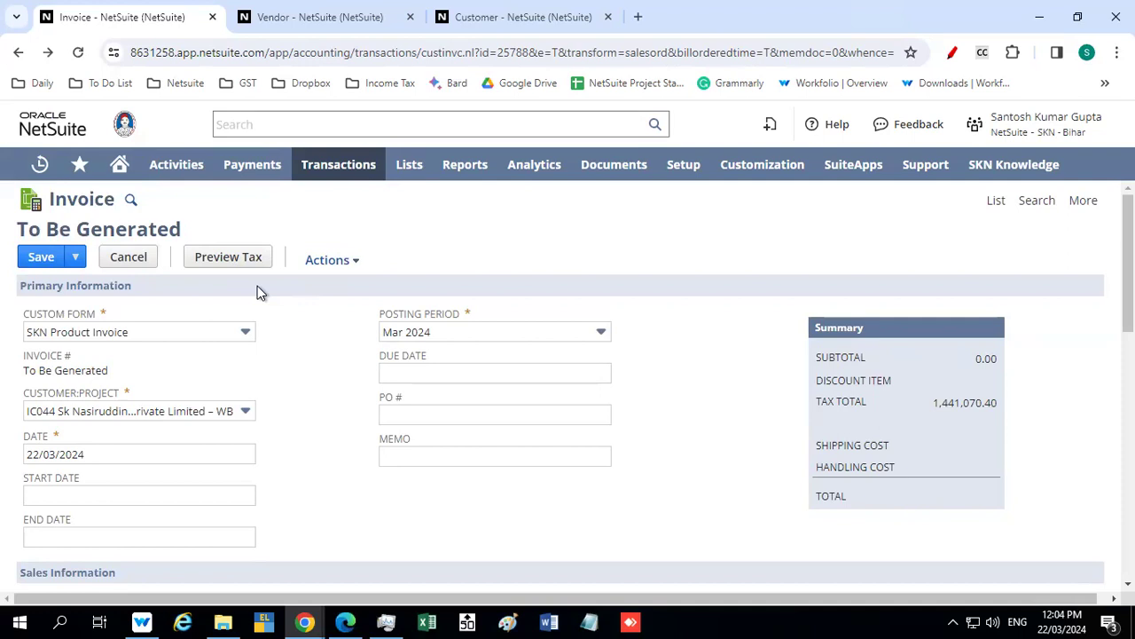
# Change the invoice's custom form to B2B Biri Invoice
pyautogui.scroll(-10, 325, 306)
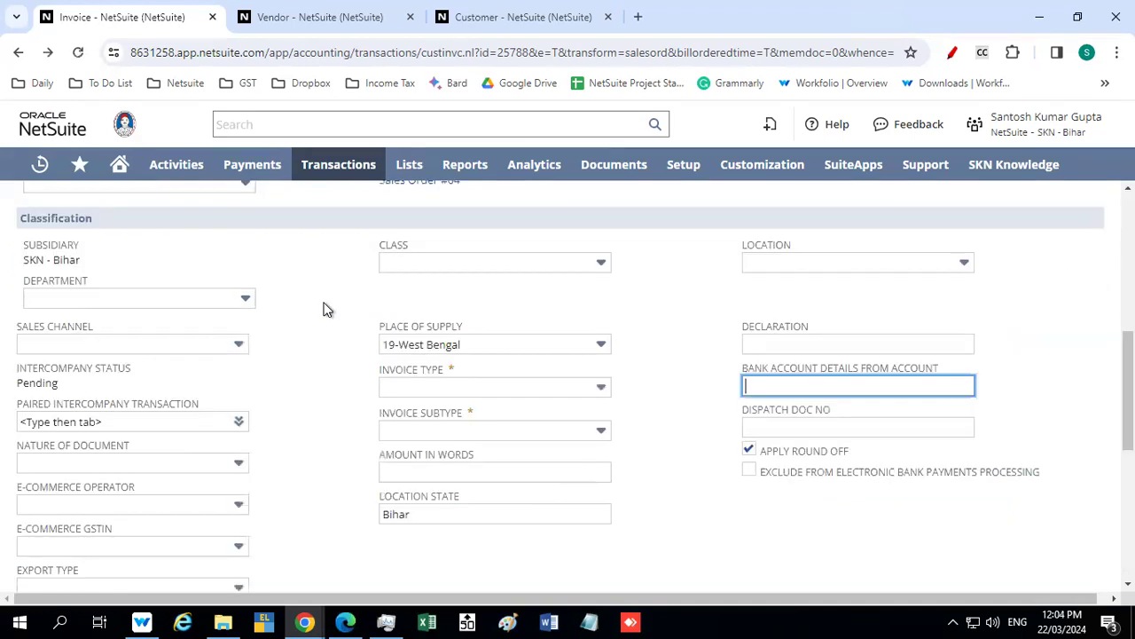
pyautogui.scroll(8, 325, 306)
pyautogui.scroll(2, 325, 310)
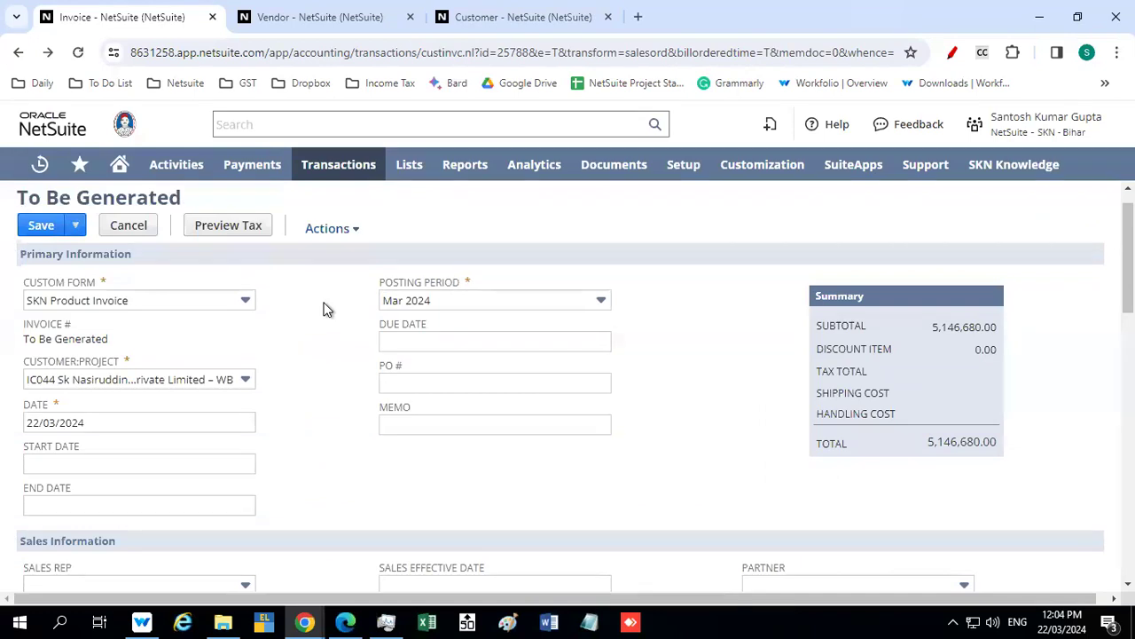
pyautogui.click(213, 301)
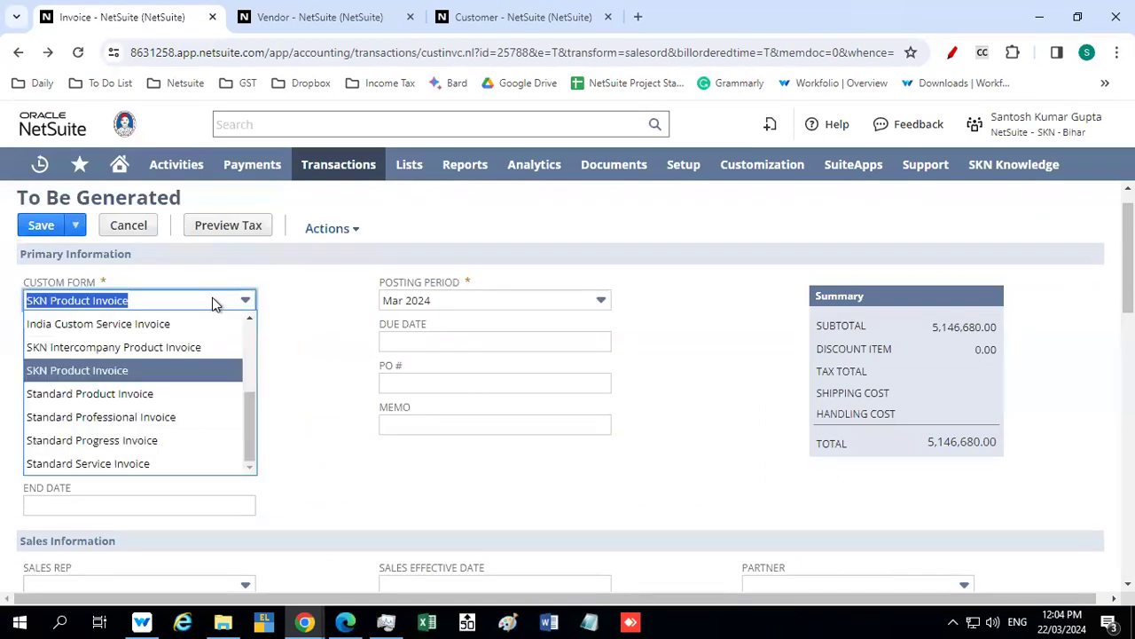
pyautogui.moveTo(248, 395); pyautogui.dragTo(252, 326)
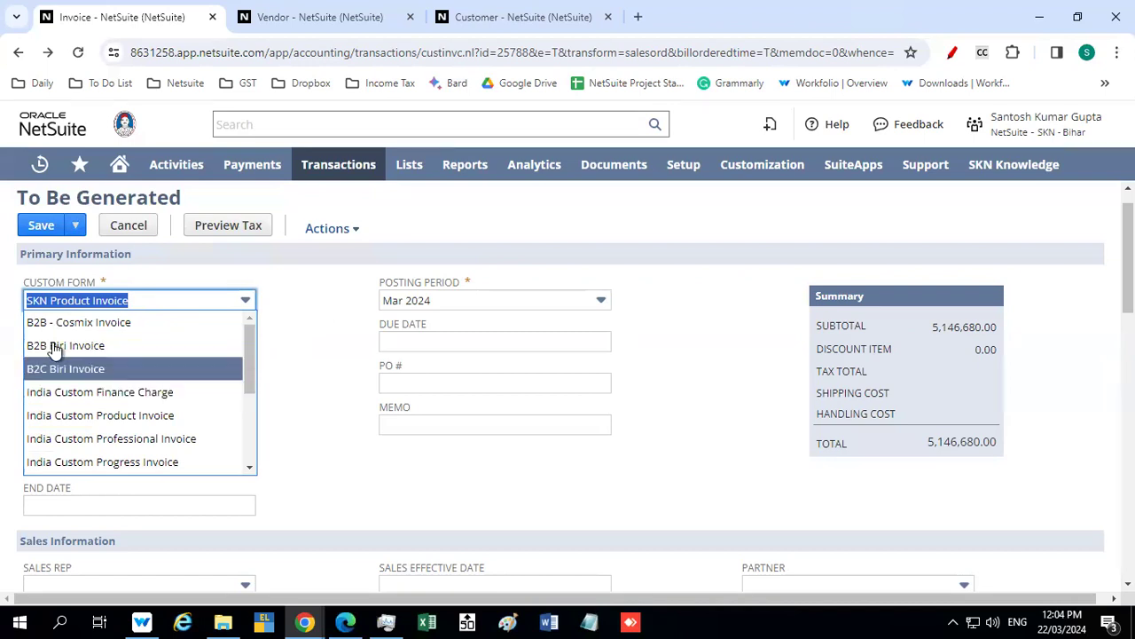
pyautogui.click(89, 345)
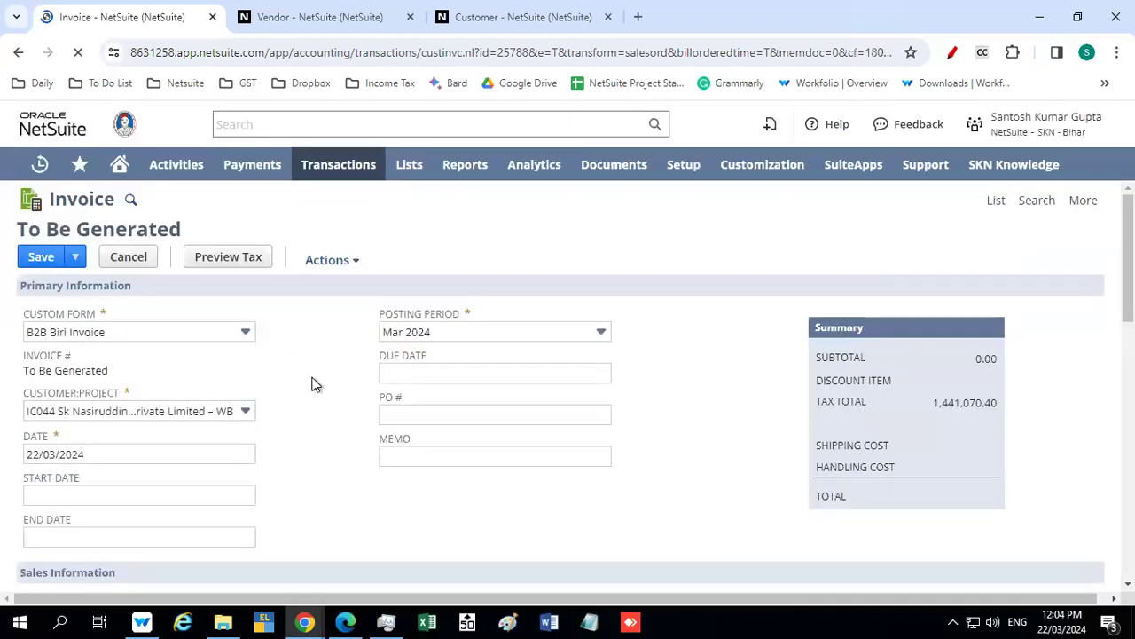
# Set the location in the invoice's classification to Dalsing Sarai - FB
pyautogui.scroll(-1, 324, 351)
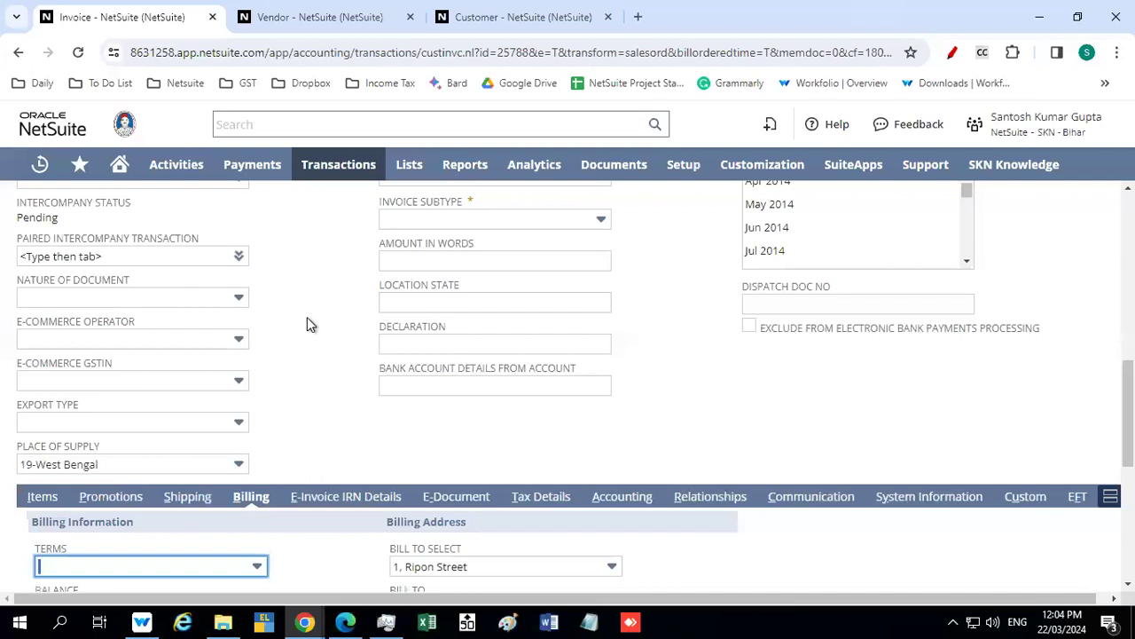
pyautogui.scroll(3, 307, 317)
pyautogui.scroll(4, 307, 318)
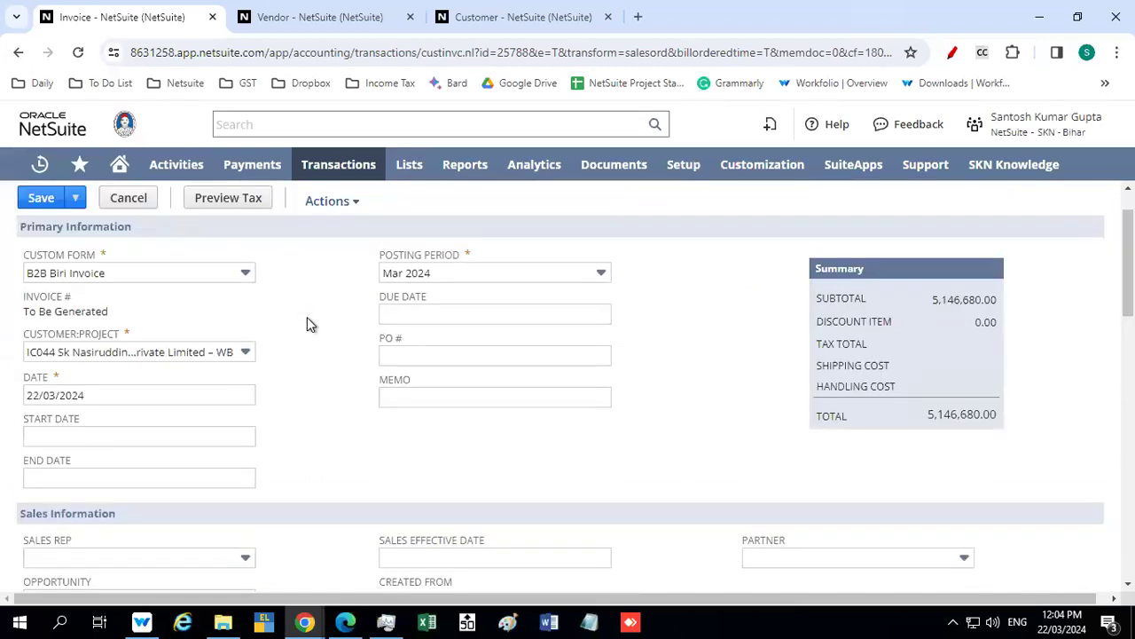
pyautogui.scroll(-3, 307, 324)
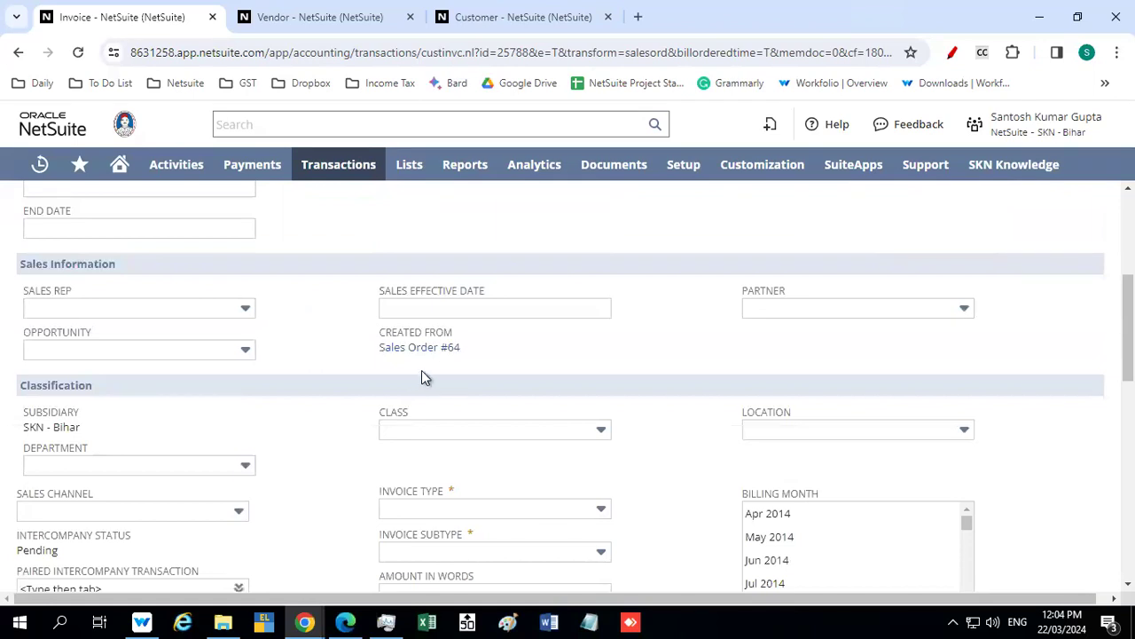
pyautogui.scroll(-1, 299, 346)
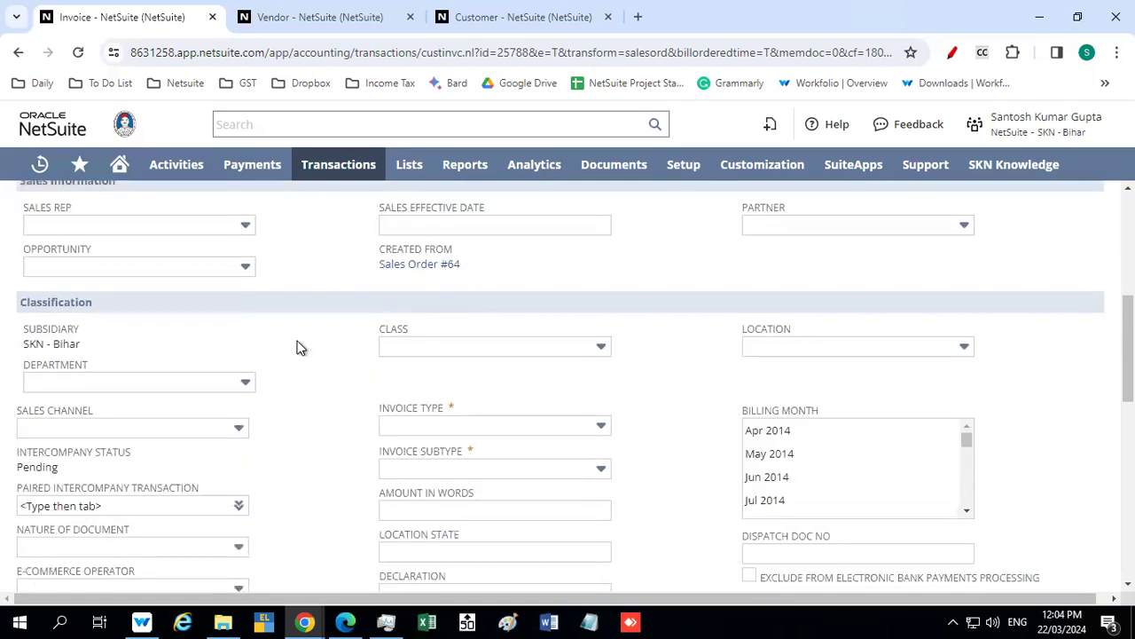
pyautogui.scroll(-1, 298, 348)
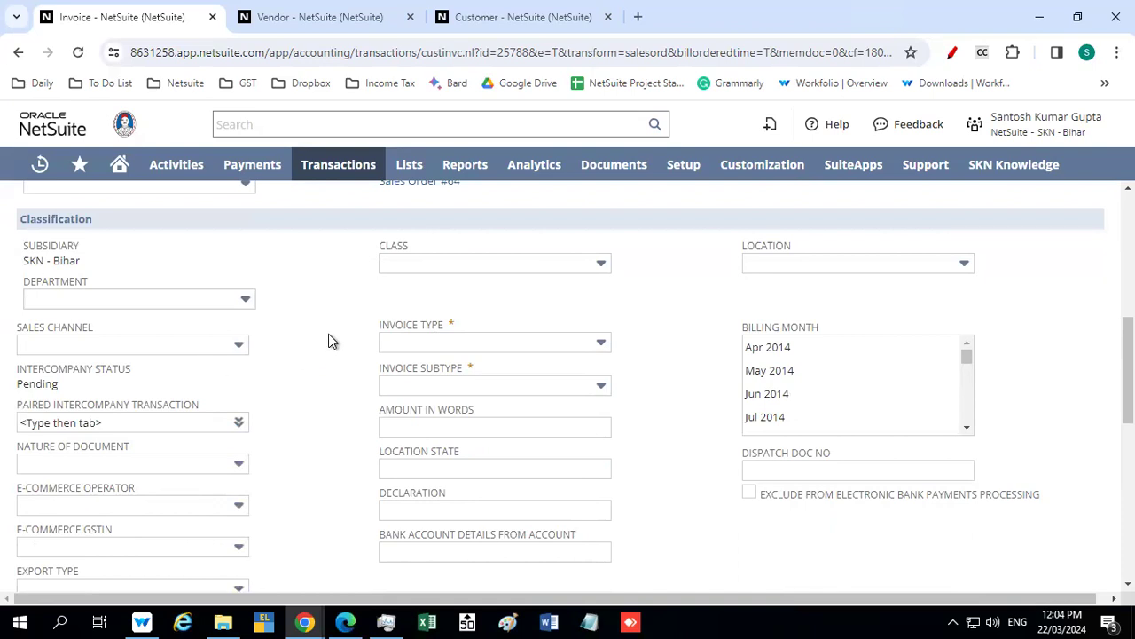
pyautogui.click(820, 263)
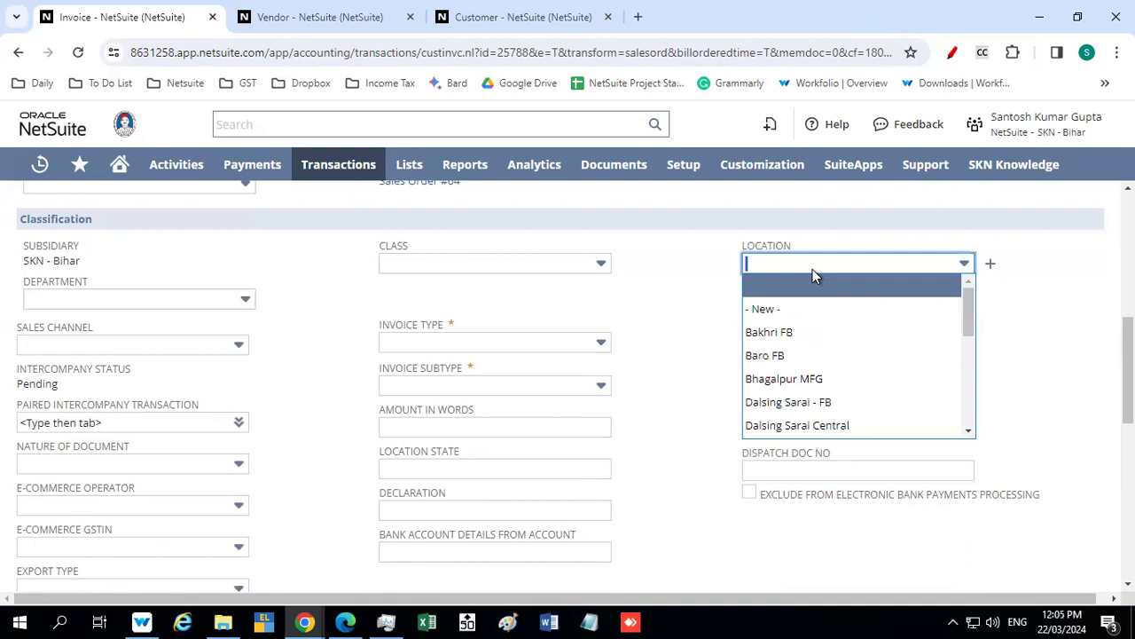
pyautogui.click(827, 404)
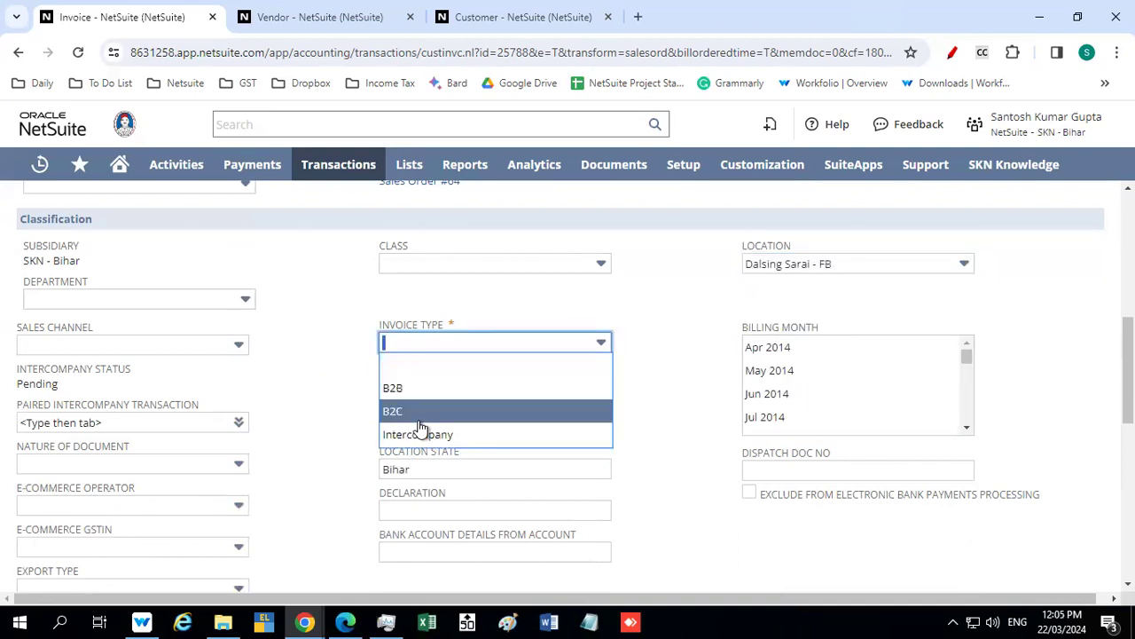
# Set the invoice type to Intercompany and the invoice subtype to Others
pyautogui.click(417, 434)
pyautogui.scroll(-1, 300, 351)
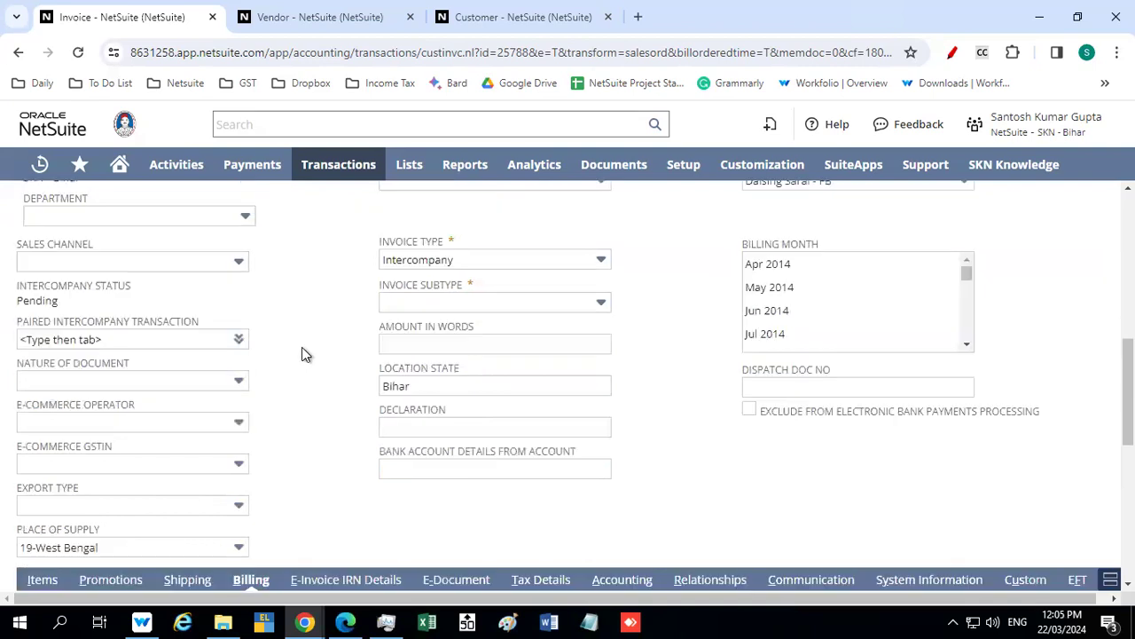
pyautogui.click(437, 302)
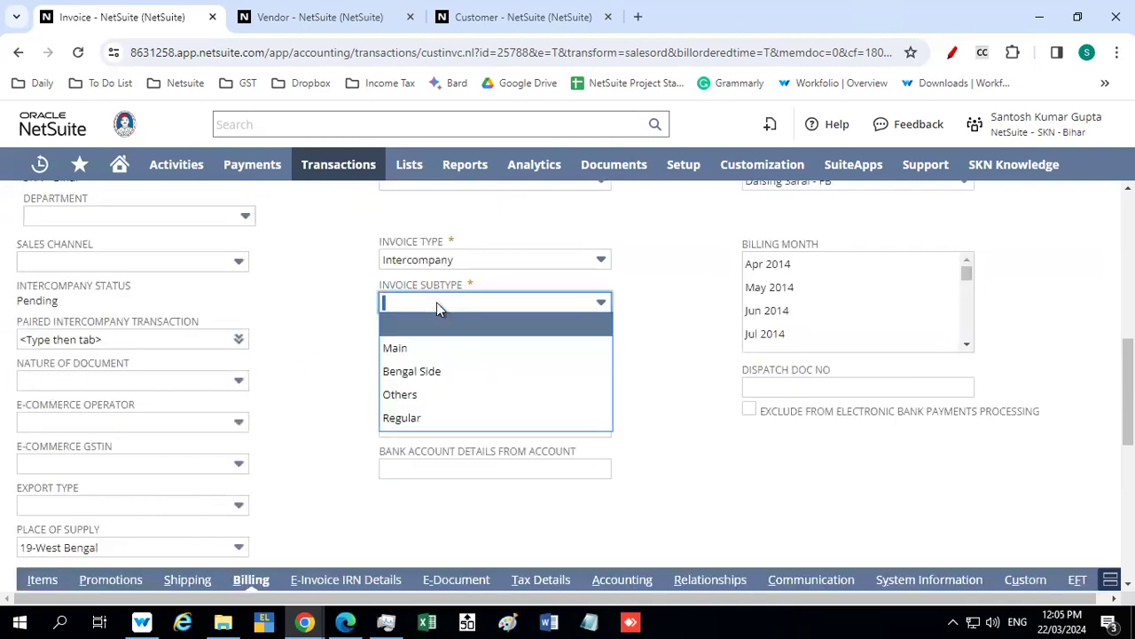
pyautogui.click(414, 396)
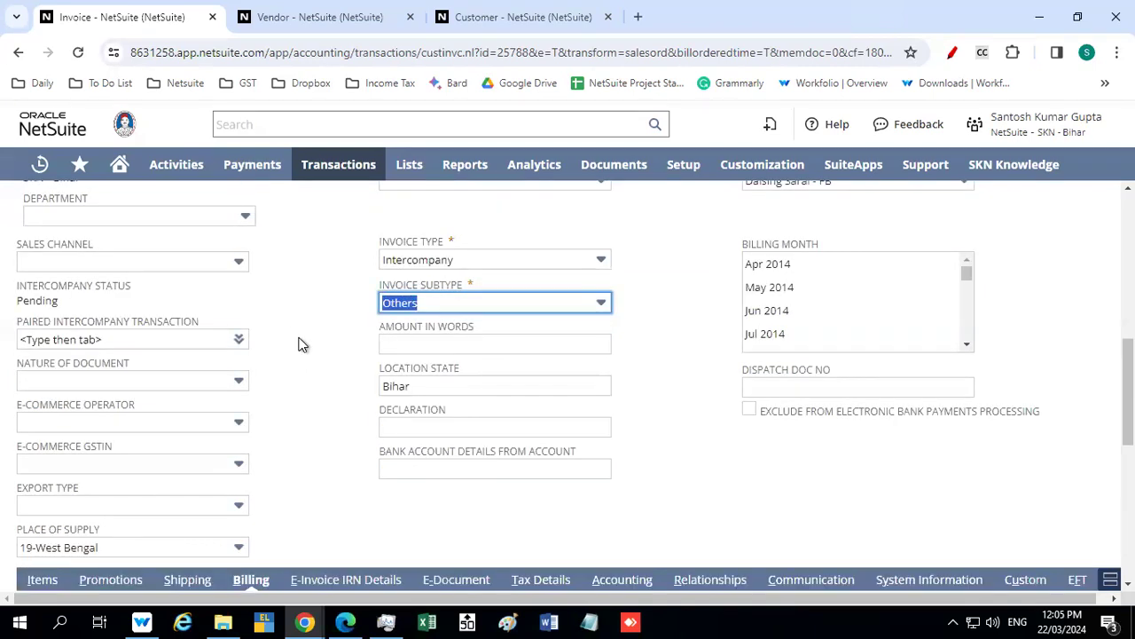
pyautogui.moveTo(646, 7)
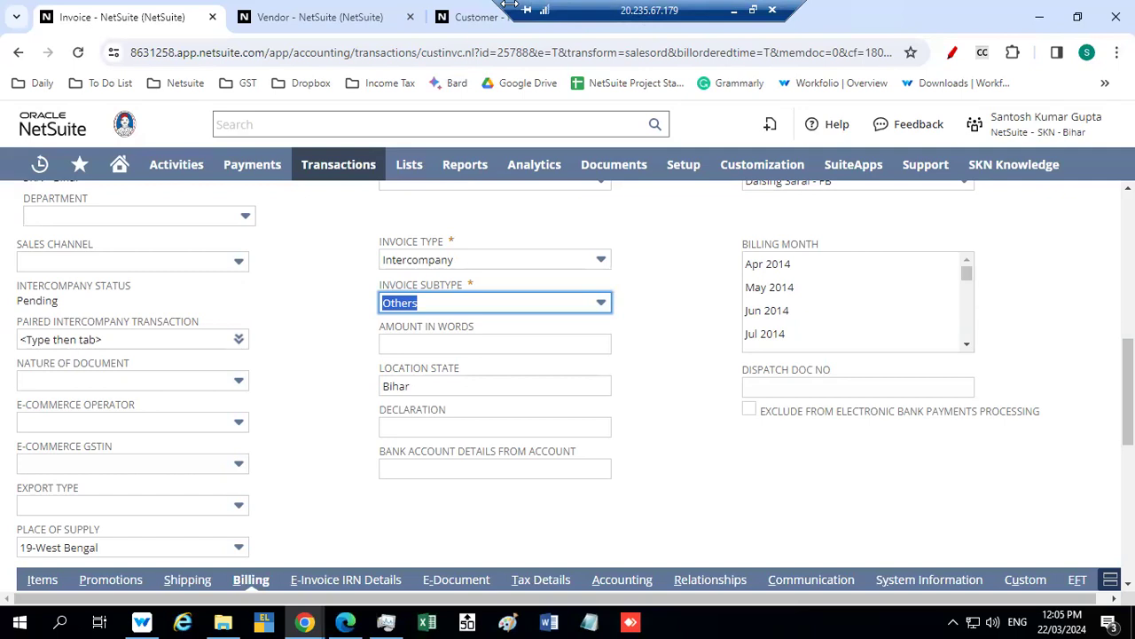
pyautogui.press('XF86AudioMute')
pyautogui.click(319, 380)
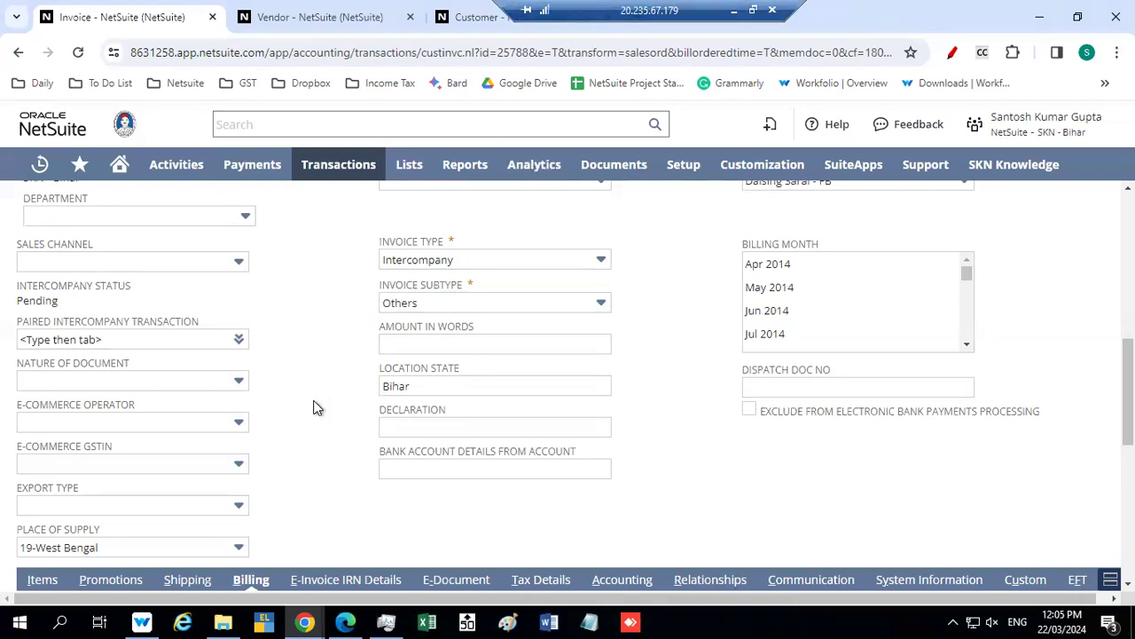
# Select Invoices for outward supply as the nature of document on the B2B Biri form
pyautogui.scroll(-1, 314, 406)
pyautogui.scroll(-1, 314, 414)
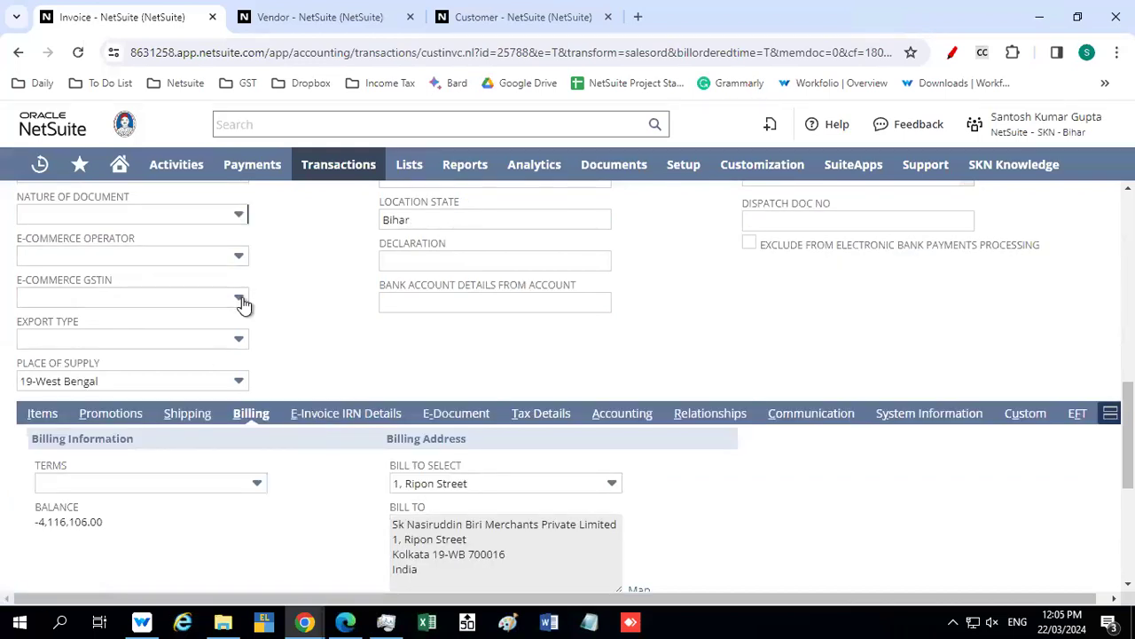
pyautogui.scroll(1, 240, 301)
pyautogui.click(109, 298)
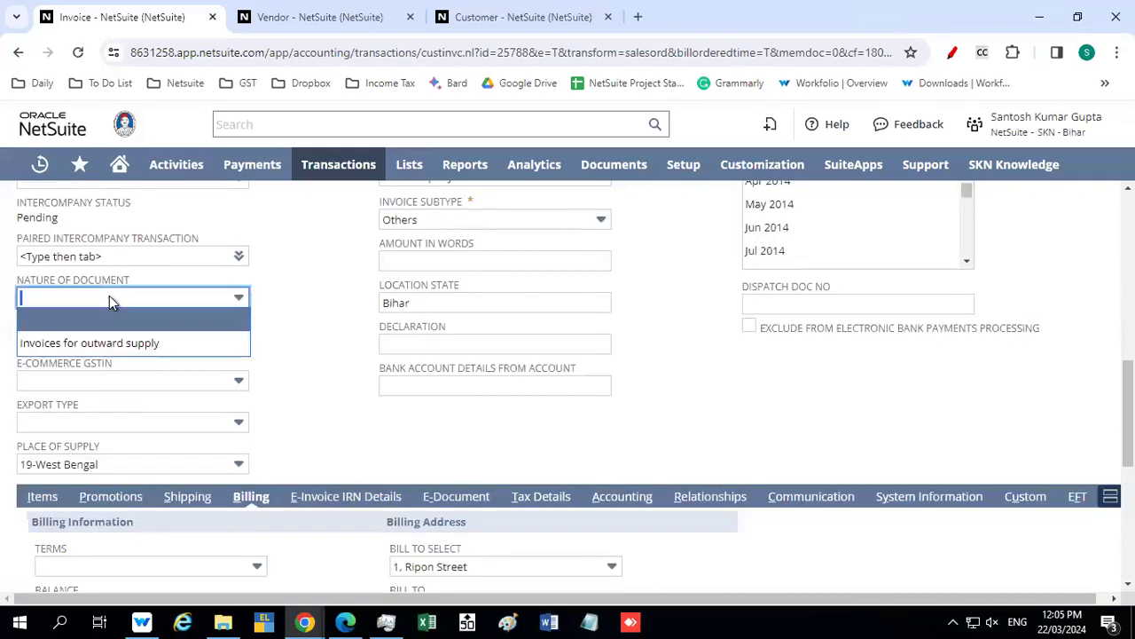
pyautogui.click(102, 343)
pyautogui.press('Tab')
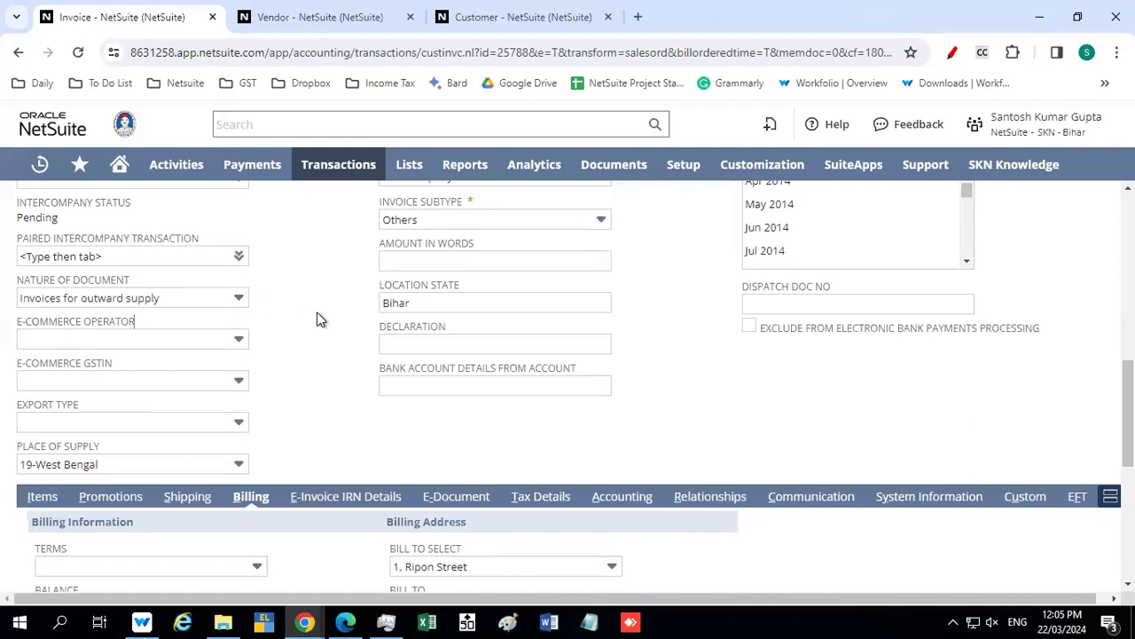
pyautogui.moveTo(752, 7)
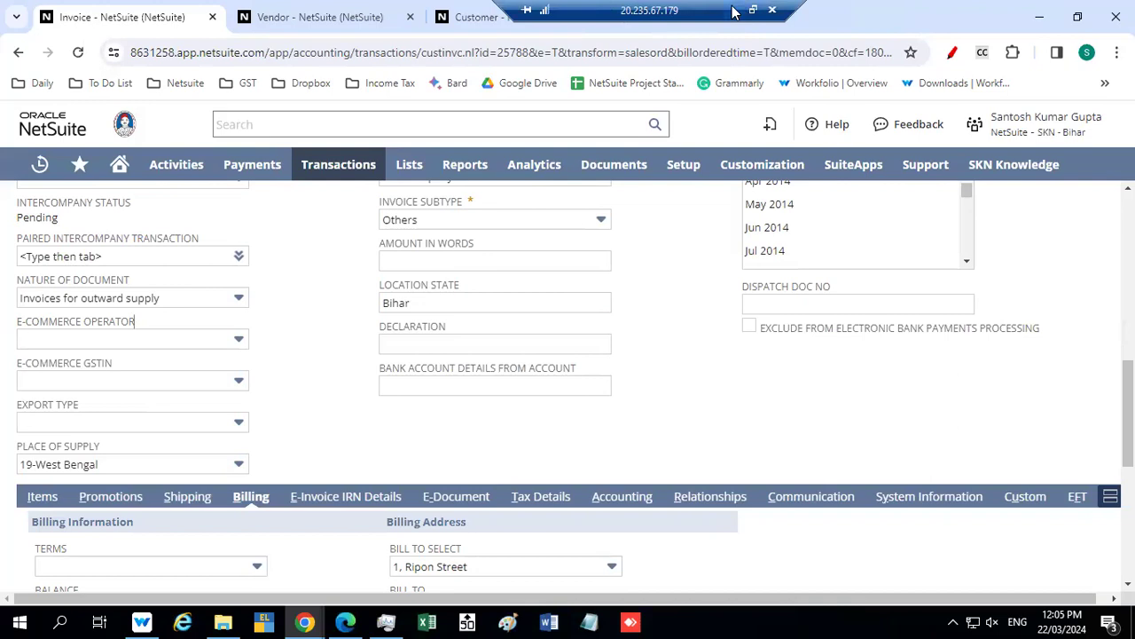
pyautogui.click(733, 7)
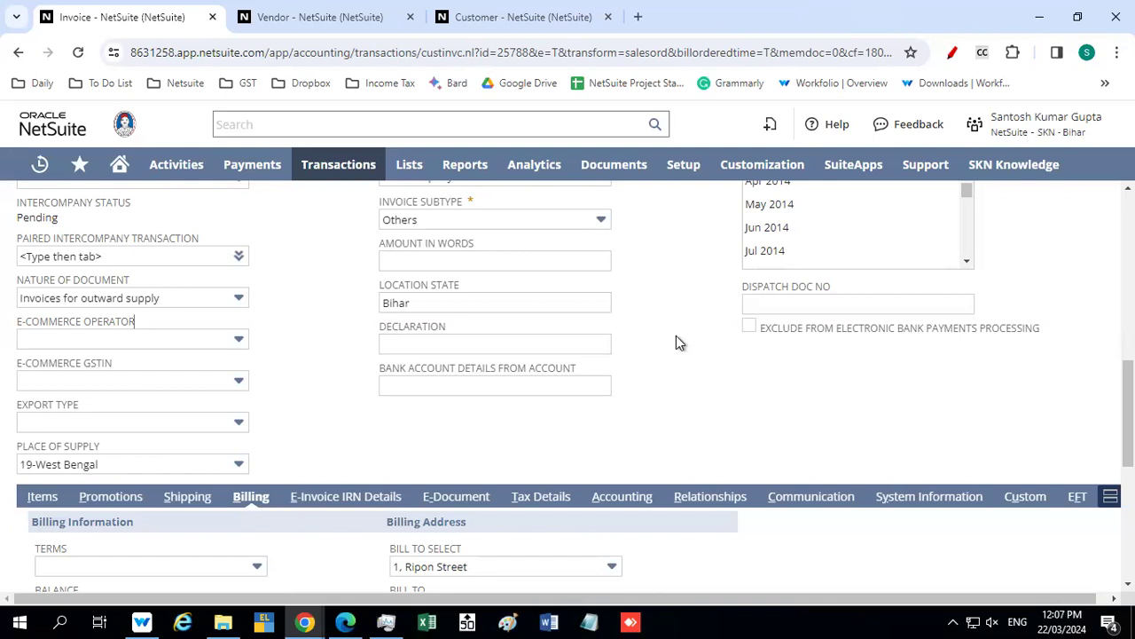
# Check the invoice's billing details and display its item lines
pyautogui.moveTo(1129, 410); pyautogui.dragTo(1129, 416)
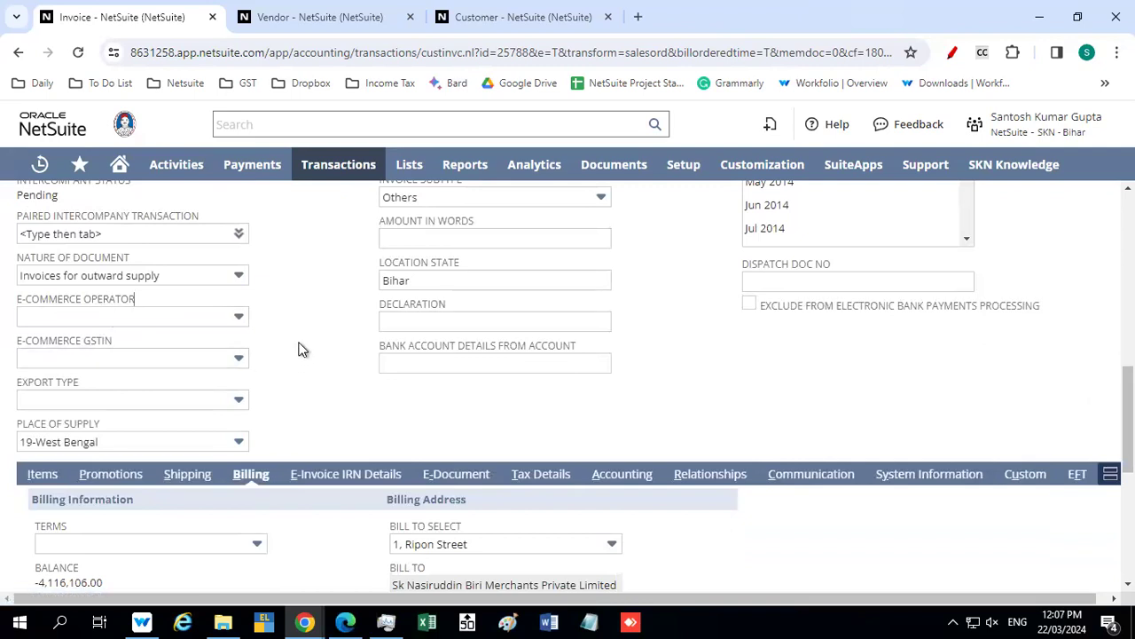
pyautogui.scroll(1, 298, 346)
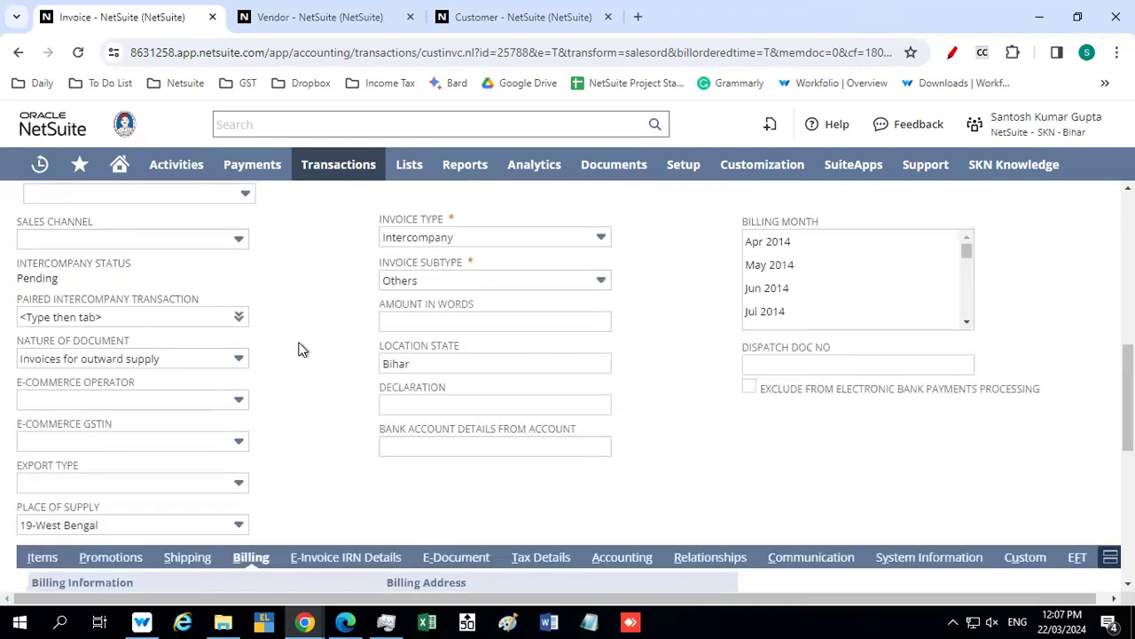
pyautogui.scroll(-4, 298, 348)
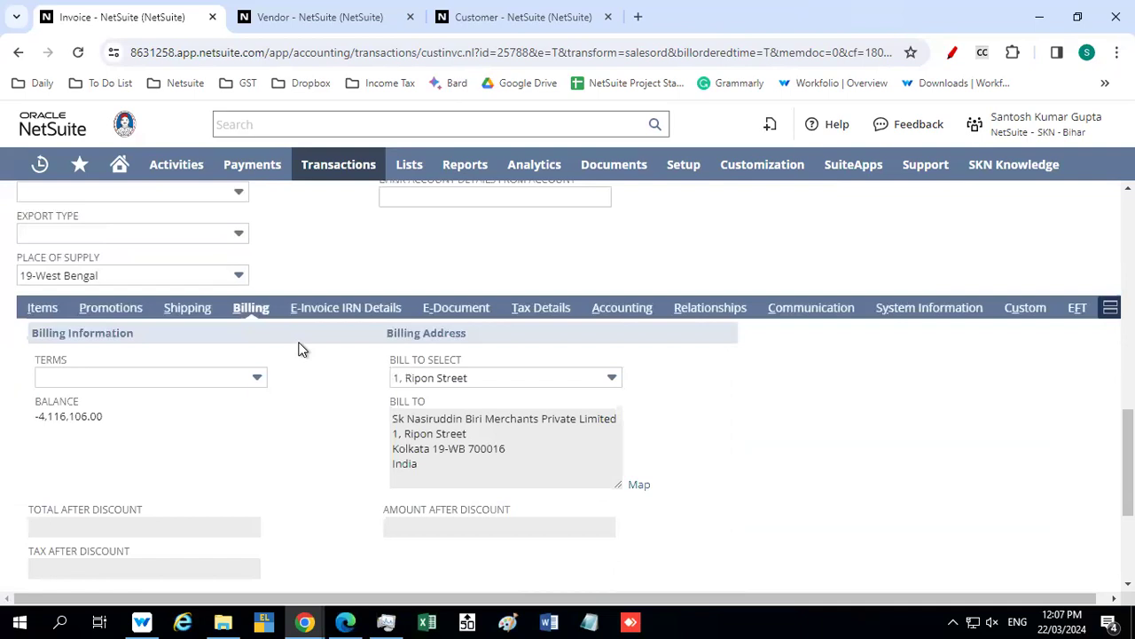
pyautogui.click(34, 228)
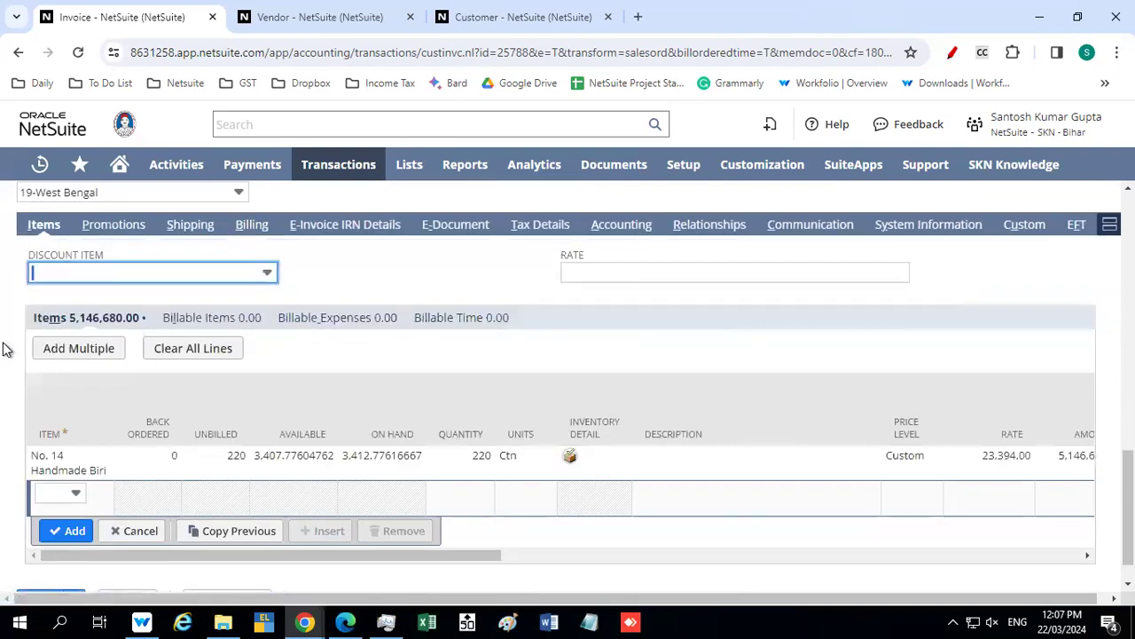
# Set the location of the No. 14 Handmade Biri item line to Dalsing Sarai - FB
pyautogui.click(570, 460)
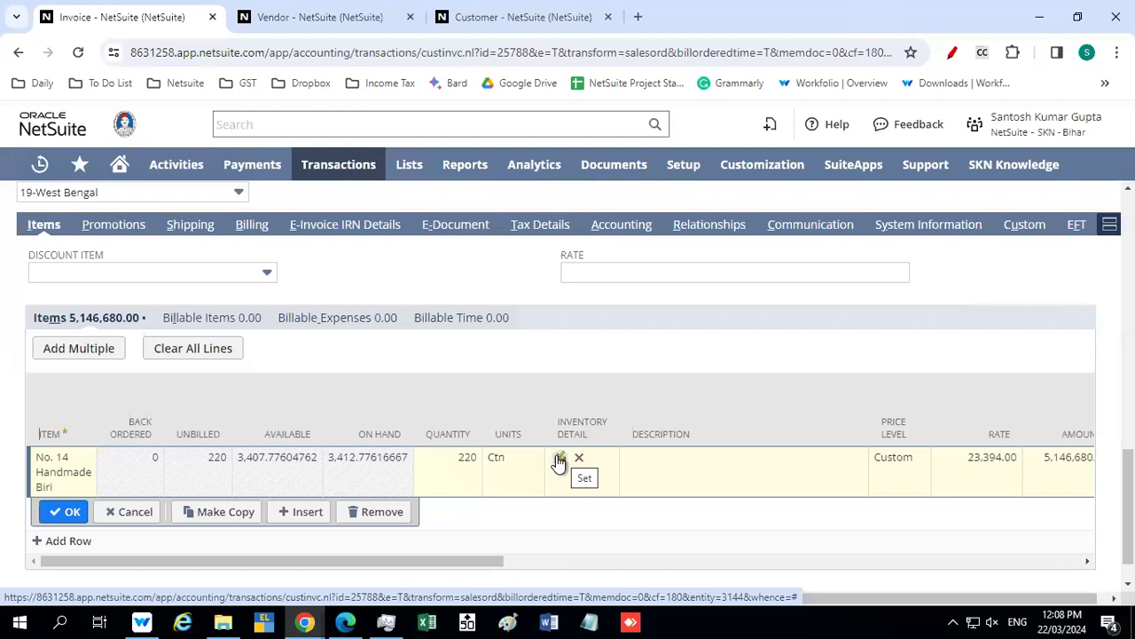
pyautogui.click(559, 459)
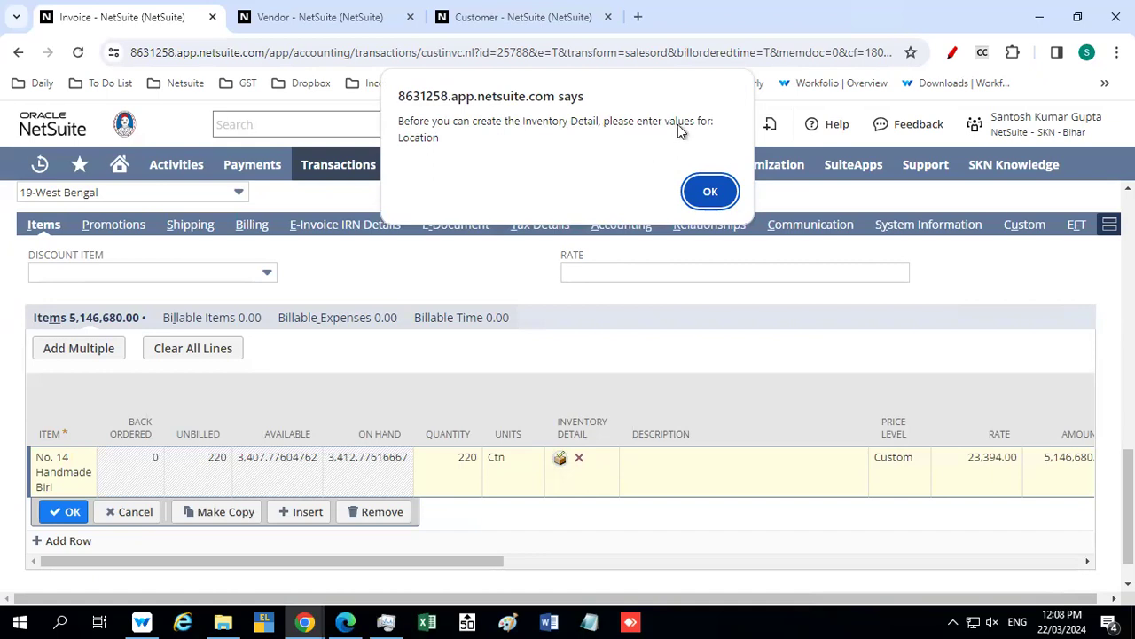
pyautogui.click(715, 191)
pyautogui.moveTo(476, 559); pyautogui.dragTo(857, 557)
pyautogui.click(504, 475)
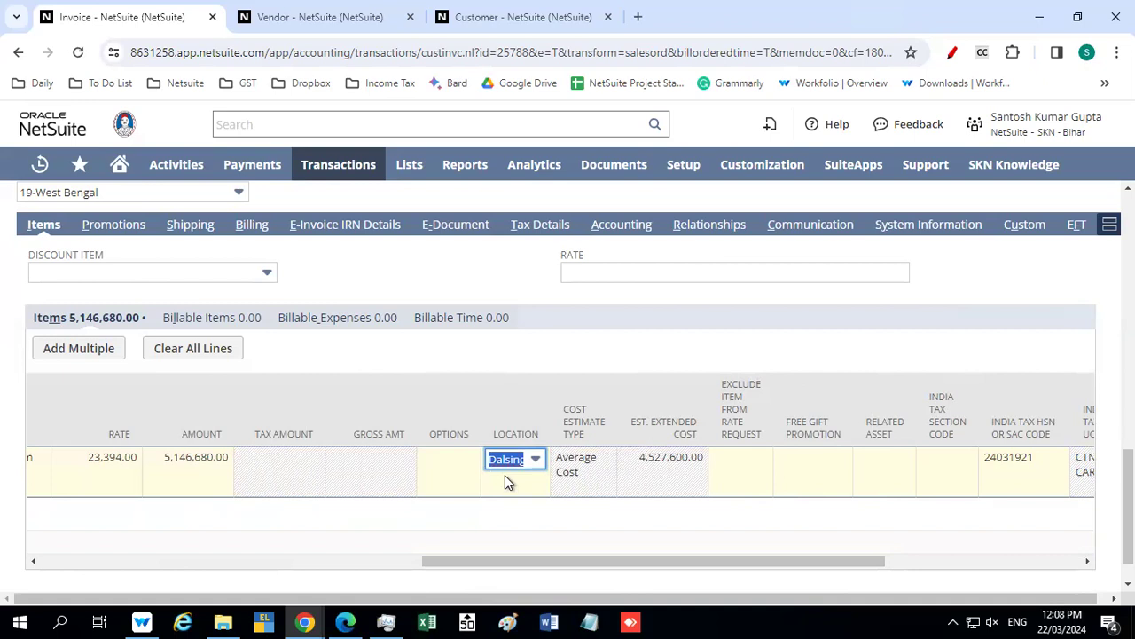
pyautogui.press('Tab')
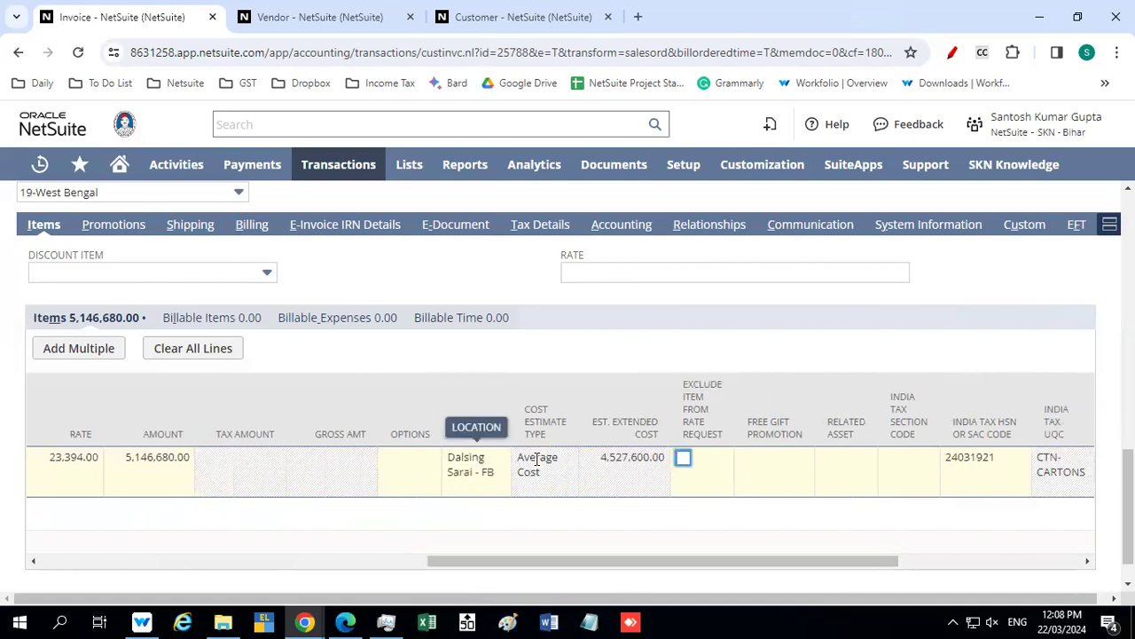
# Confirm the inventory detail of the No. 14 Handmade Biri line with status Good and quantity 220, and accept the line
pyautogui.moveTo(542, 562); pyautogui.dragTo(159, 565)
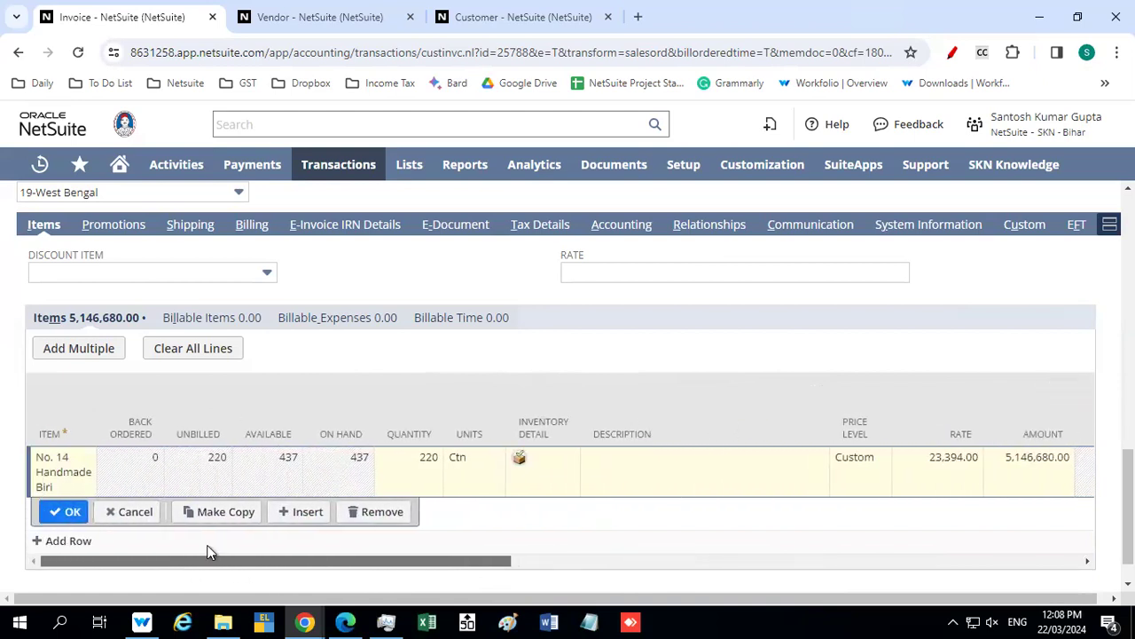
pyautogui.click(521, 460)
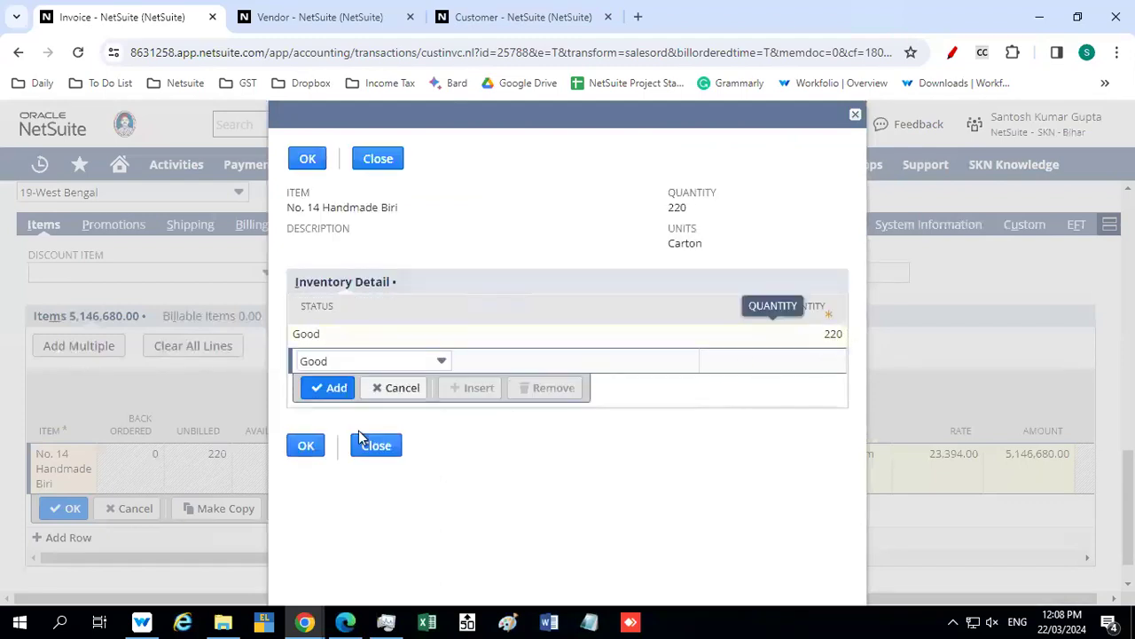
pyautogui.click(300, 448)
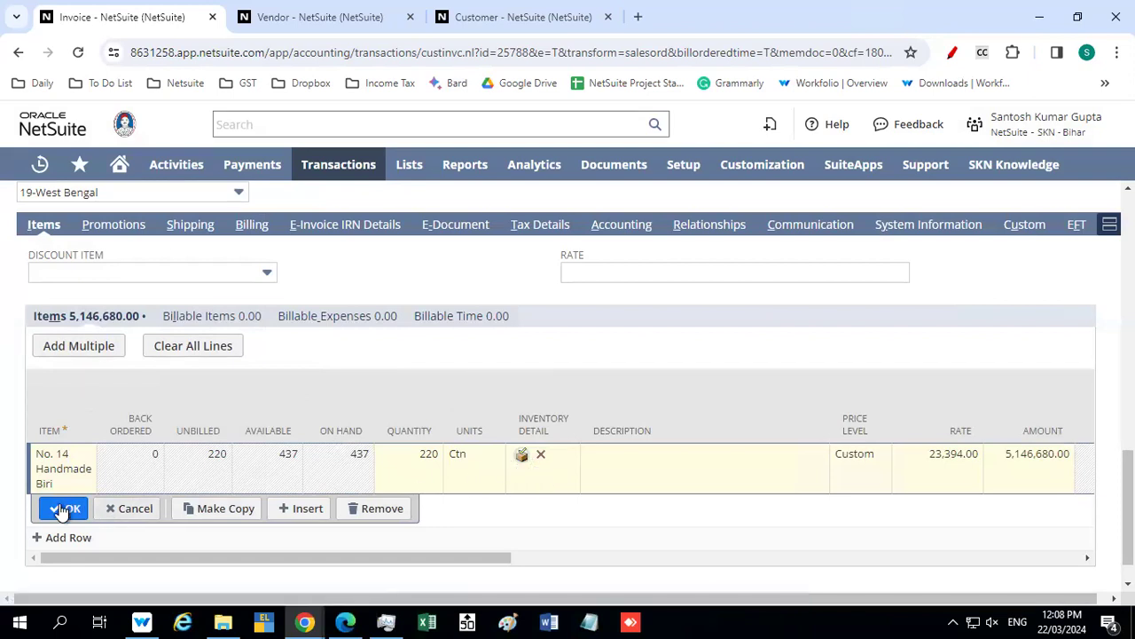
pyautogui.click(522, 457)
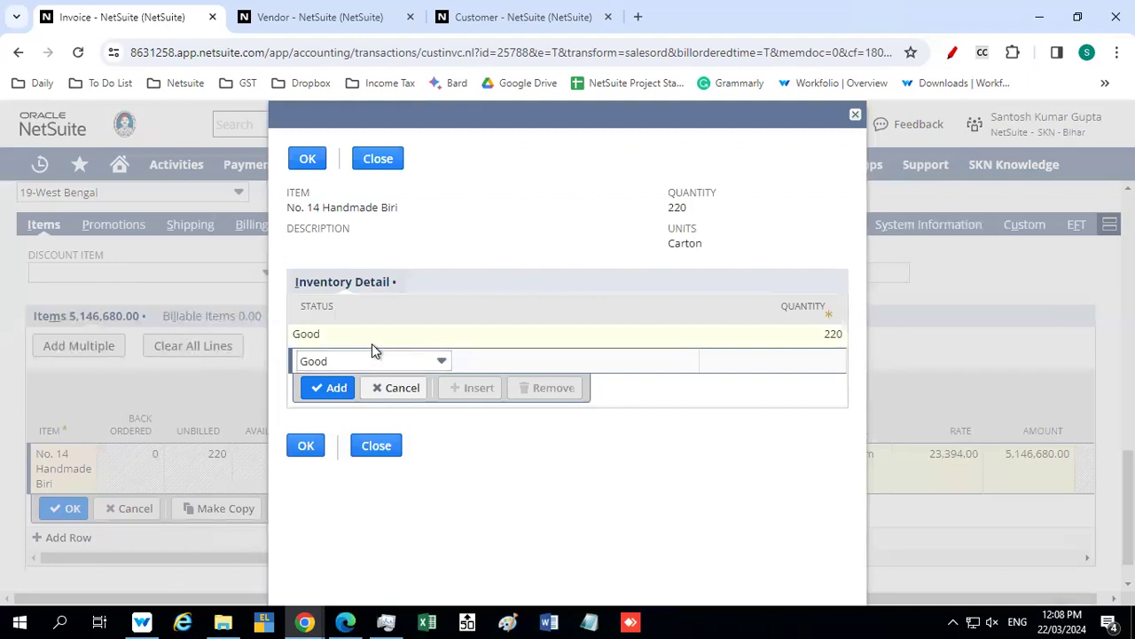
pyautogui.click(320, 335)
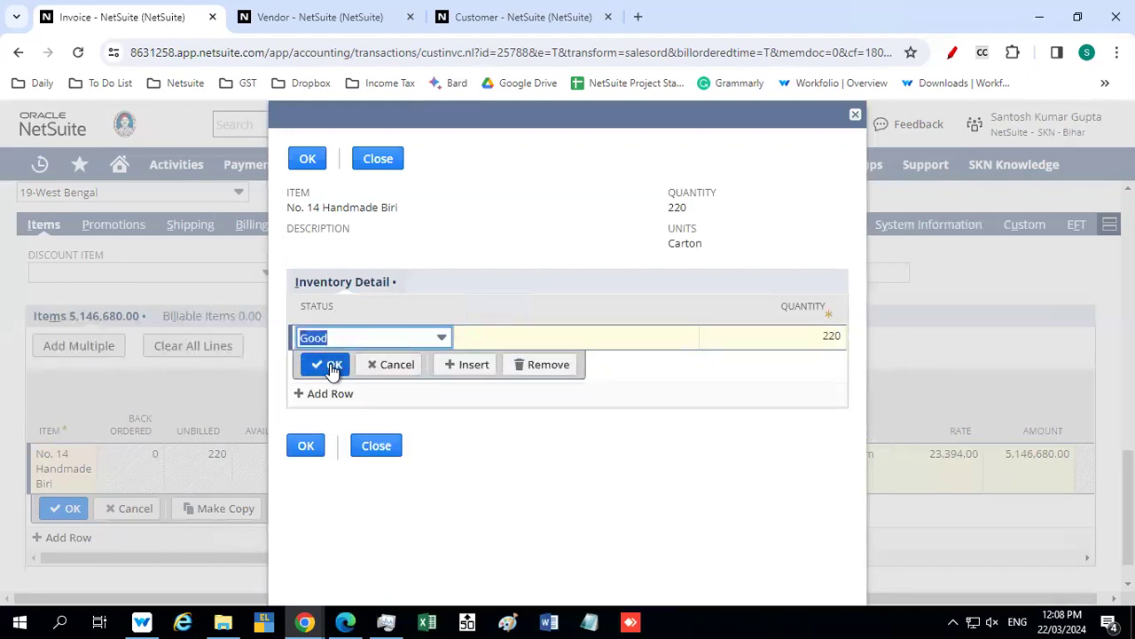
pyautogui.click(328, 365)
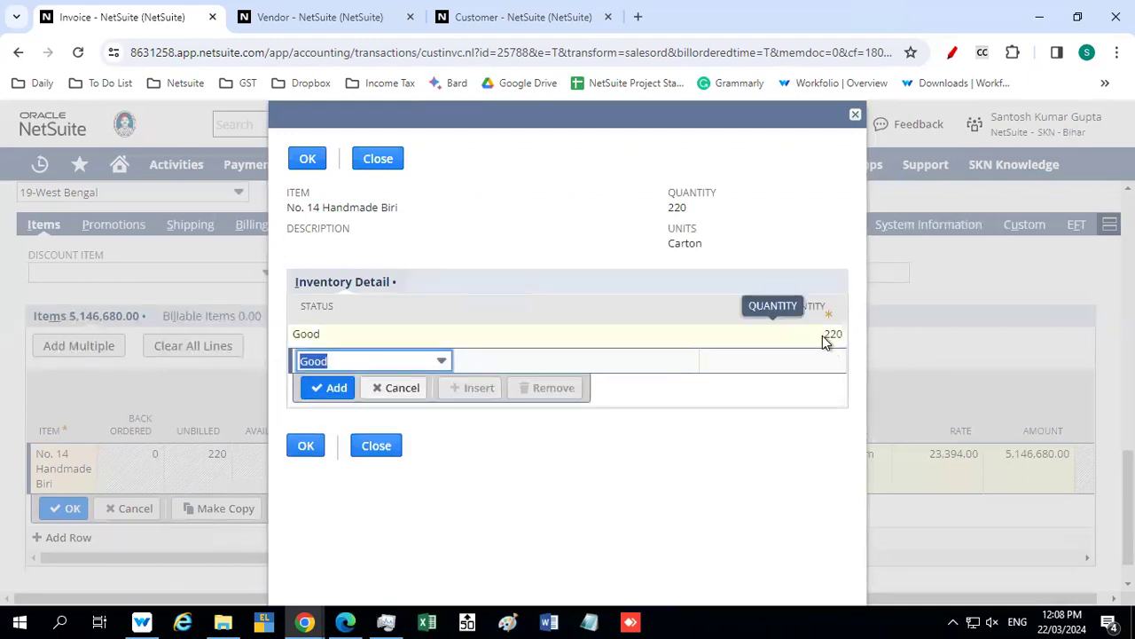
pyautogui.click(302, 159)
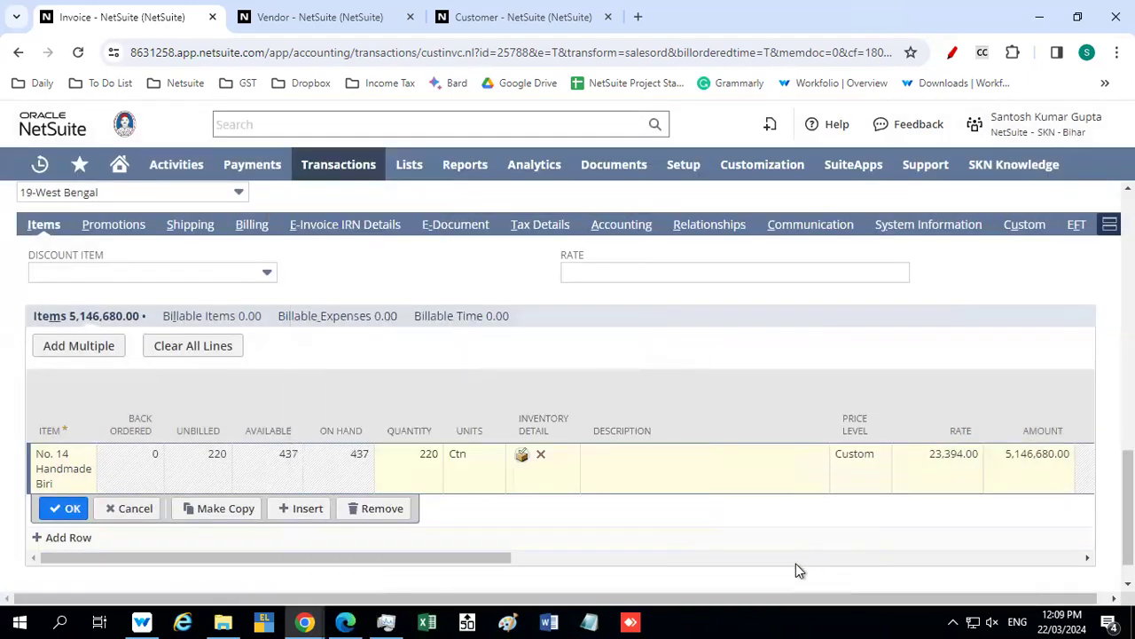
pyautogui.click(67, 511)
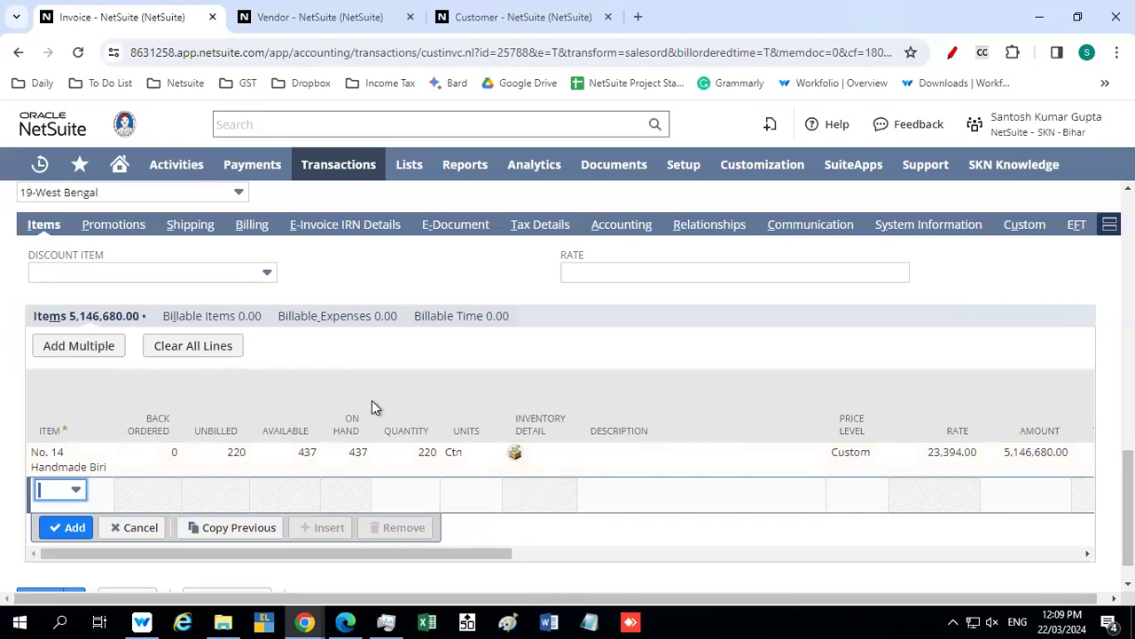
# In the invoice's India e-way bill details, set the transportation mode to Road and the distance to 342 km
pyautogui.scroll(-1, 373, 400)
pyautogui.scroll(3, 374, 400)
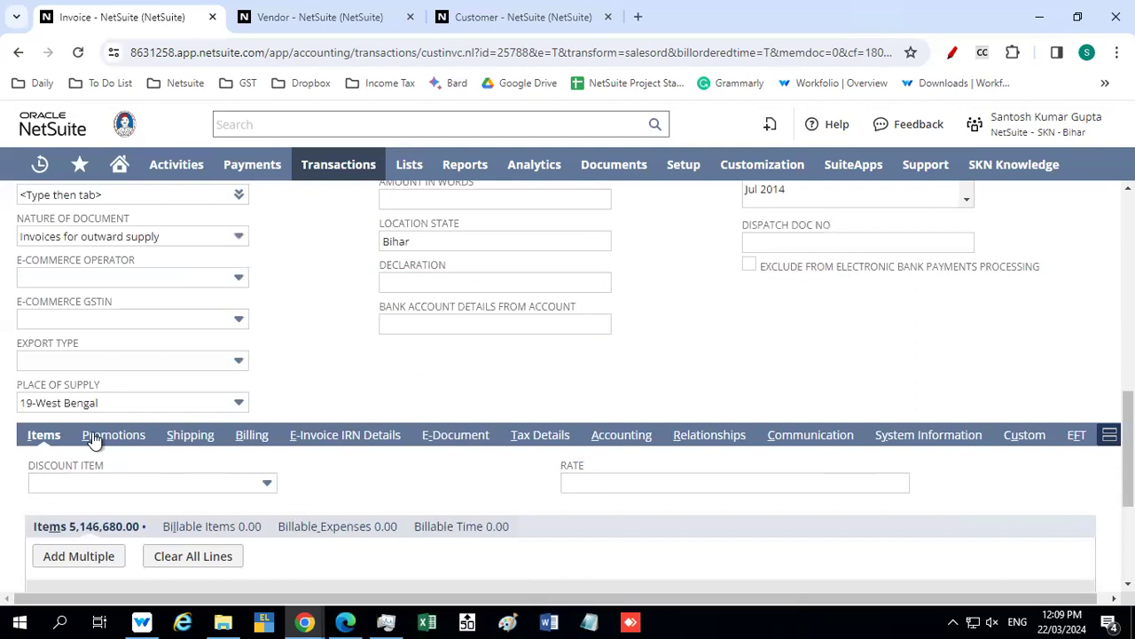
pyautogui.click(189, 435)
pyautogui.scroll(-3, 350, 431)
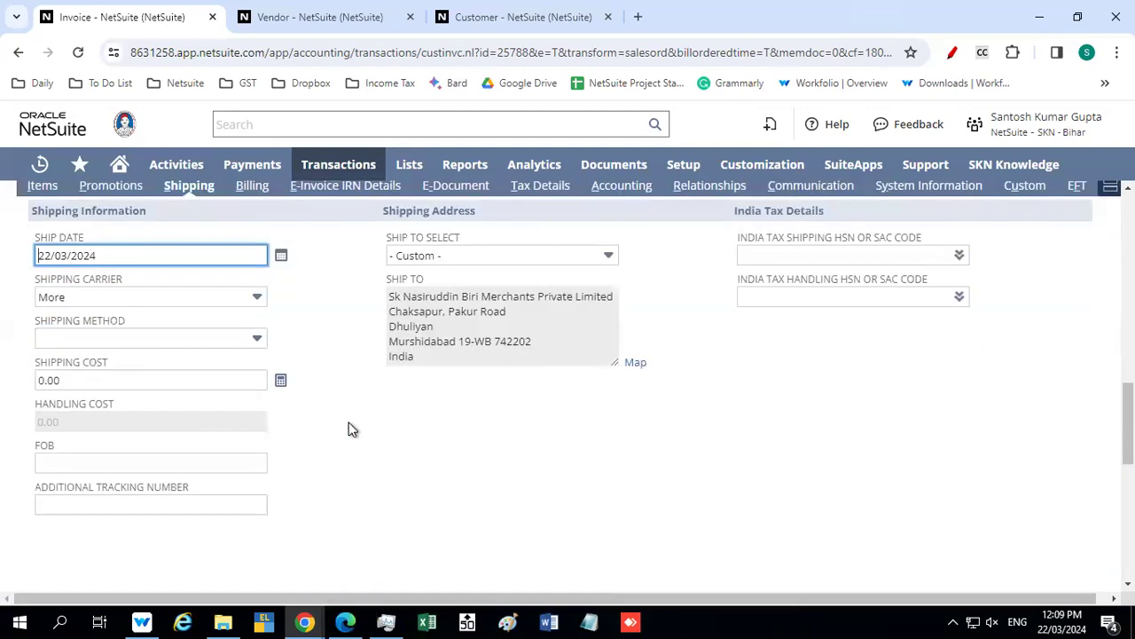
pyautogui.scroll(-4, 348, 430)
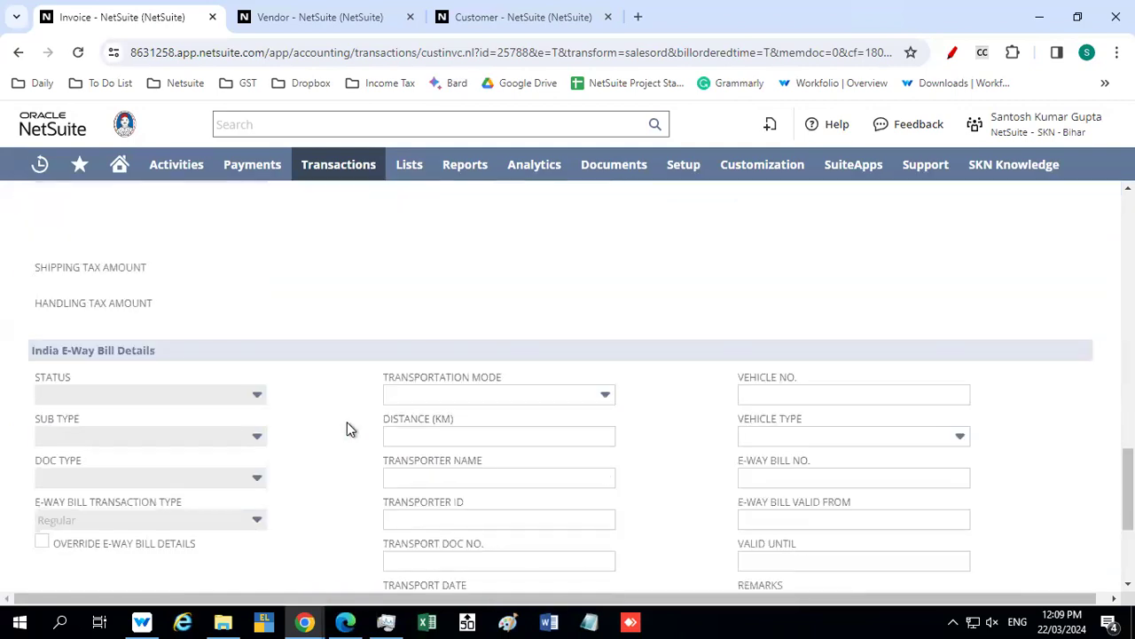
pyautogui.scroll(-3, 347, 430)
pyautogui.scroll(2, 347, 422)
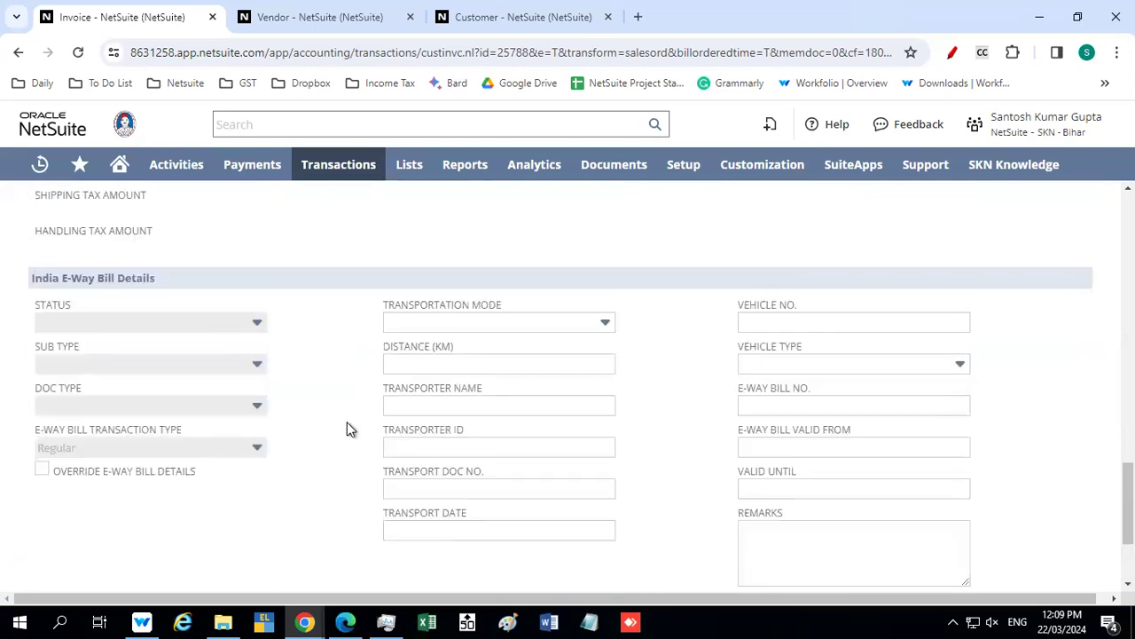
pyautogui.click(448, 323)
pyautogui.click(417, 368)
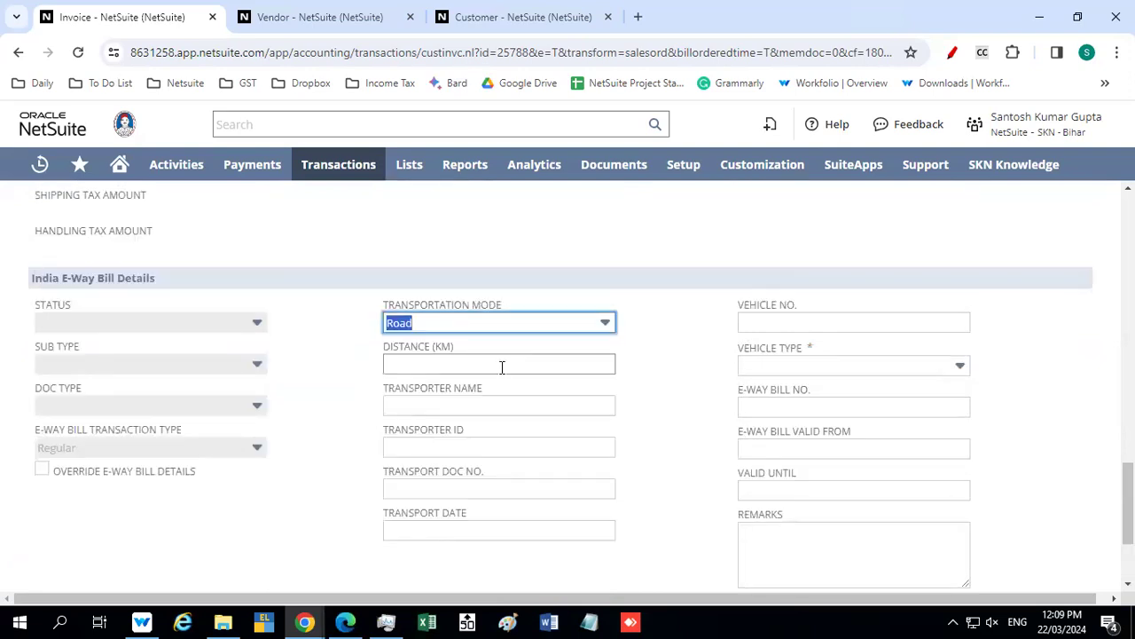
pyautogui.click(412, 362)
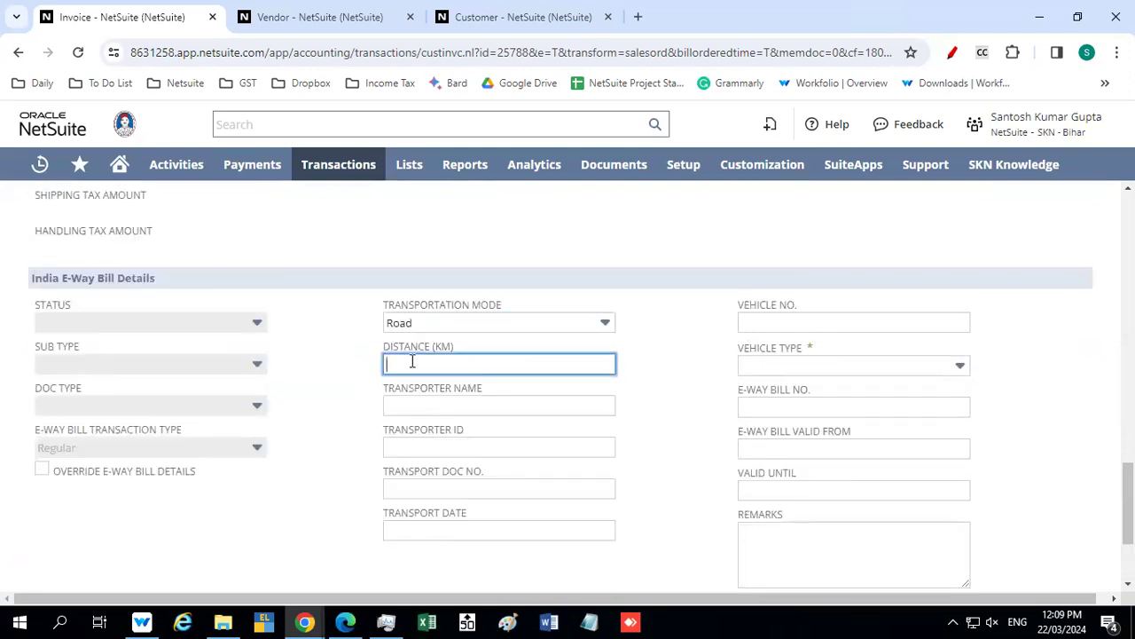
pyautogui.write('342')
pyautogui.press('Tab')
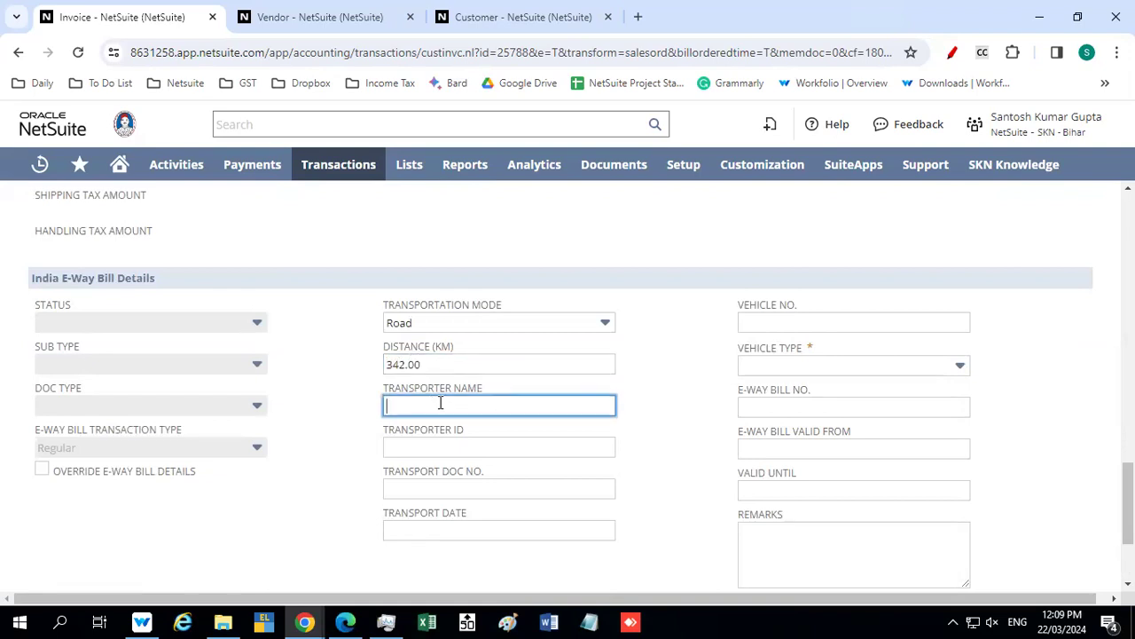
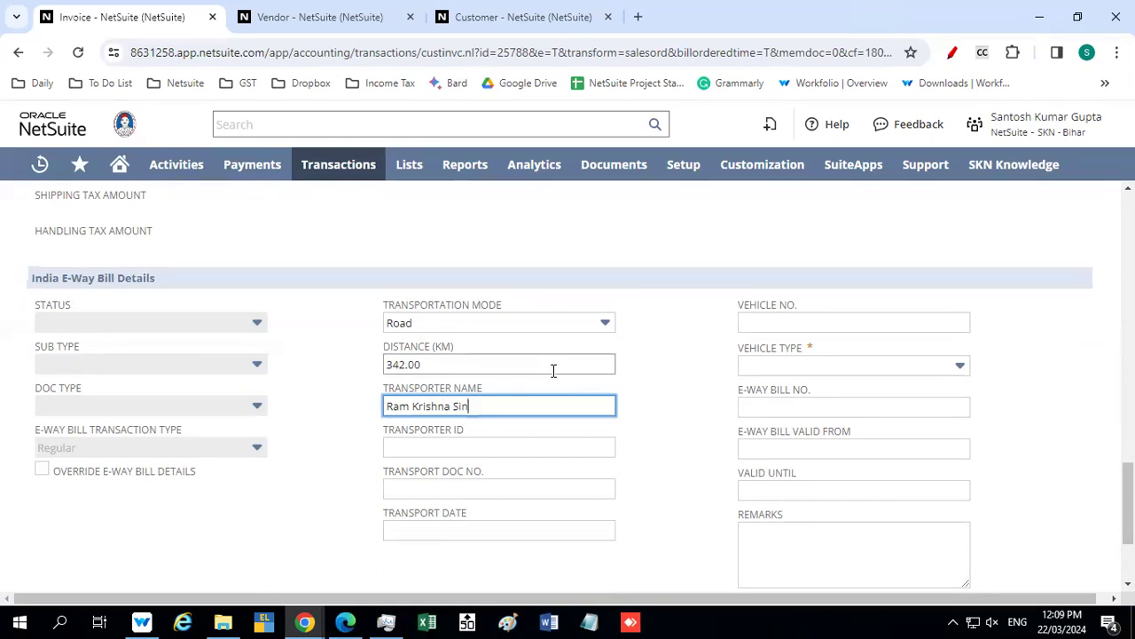
# Enter the transporter's name and paste the transporter ID in the e-way bill details
pyautogui.press('Tab')
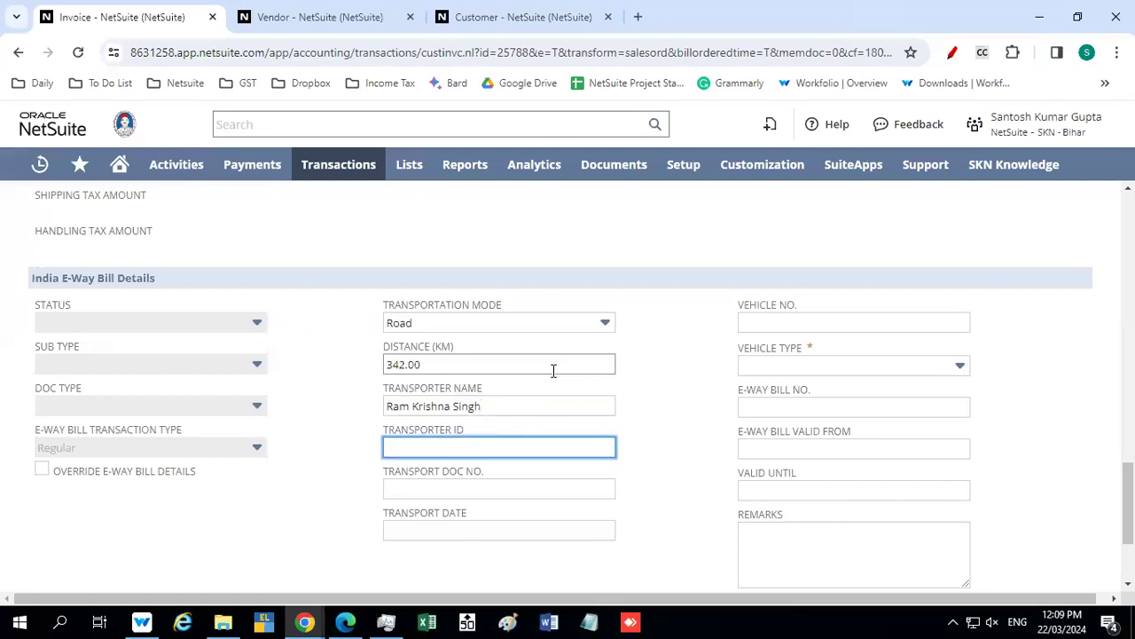
# Set the transport document number to 124 and the transport date to 22/03/2024
pyautogui.click(458, 490)
pyautogui.write('124')
pyautogui.click(452, 529)
pyautogui.press('t')
pyautogui.press('Tab')
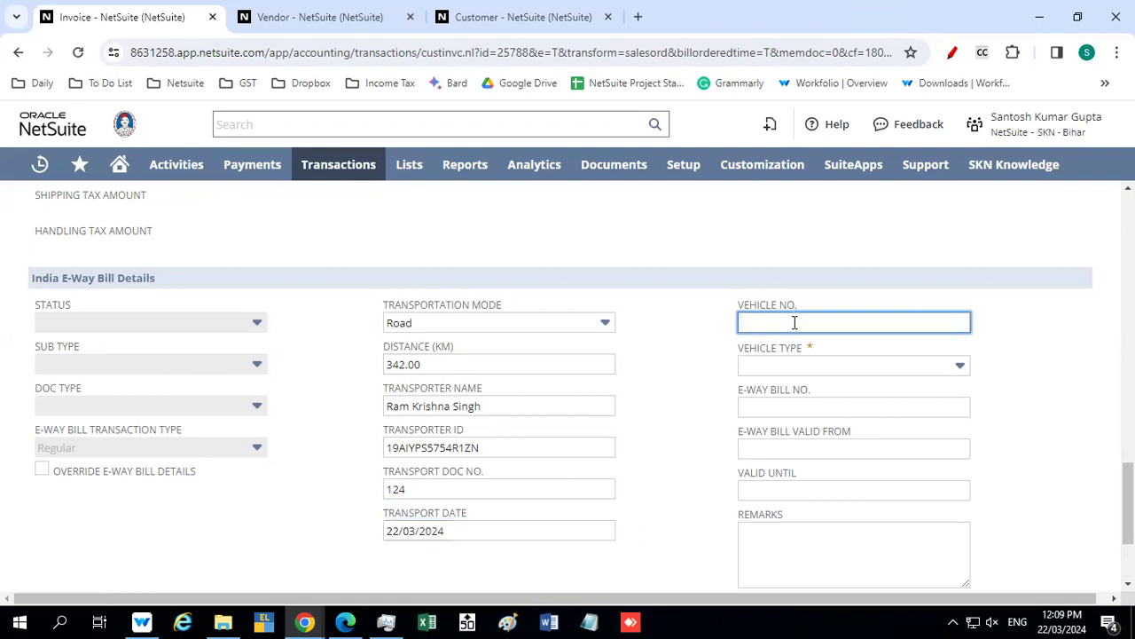
# Enter the vehicle's registration number and set the vehicle type to Regular in the e-way bill details
pyautogui.write('WB93120')
pyautogui.click(769, 321)
pyautogui.click(780, 366)
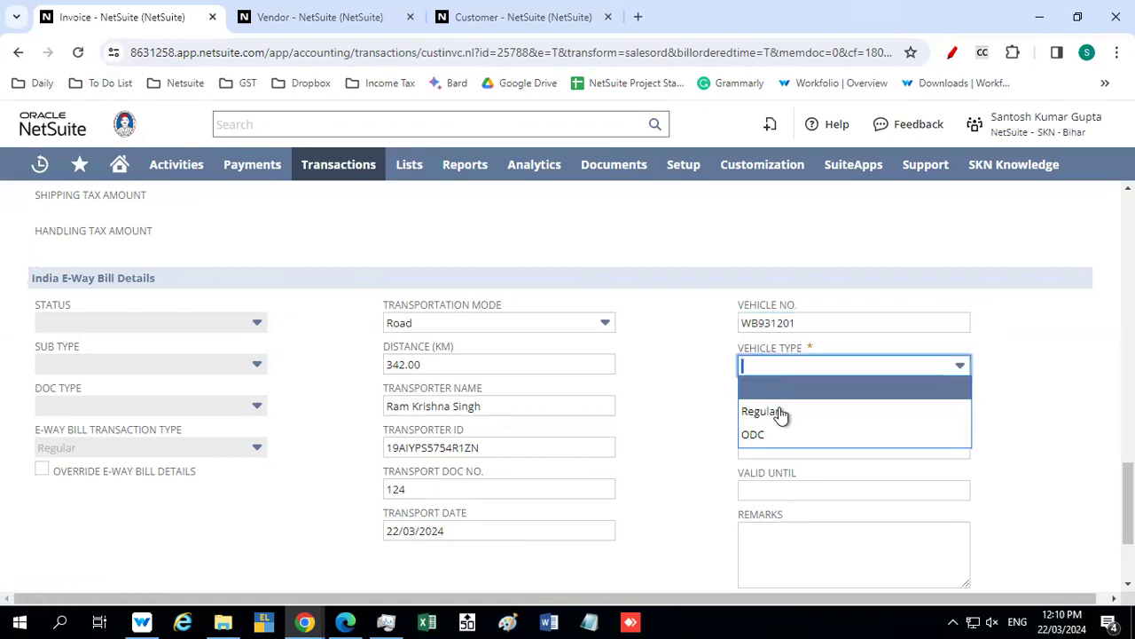
pyautogui.click(781, 412)
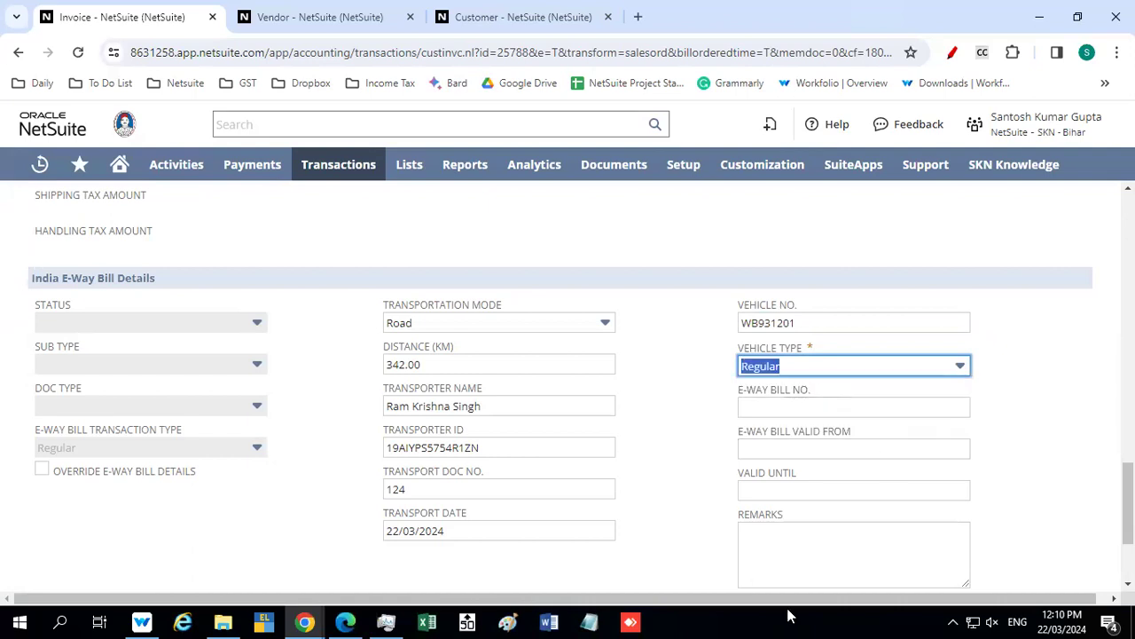
# Select Chaksapur - FB as the invoice's bill-to address and check it against the shipping address
pyautogui.scroll(-2, 661, 359)
pyautogui.scroll(3, 660, 359)
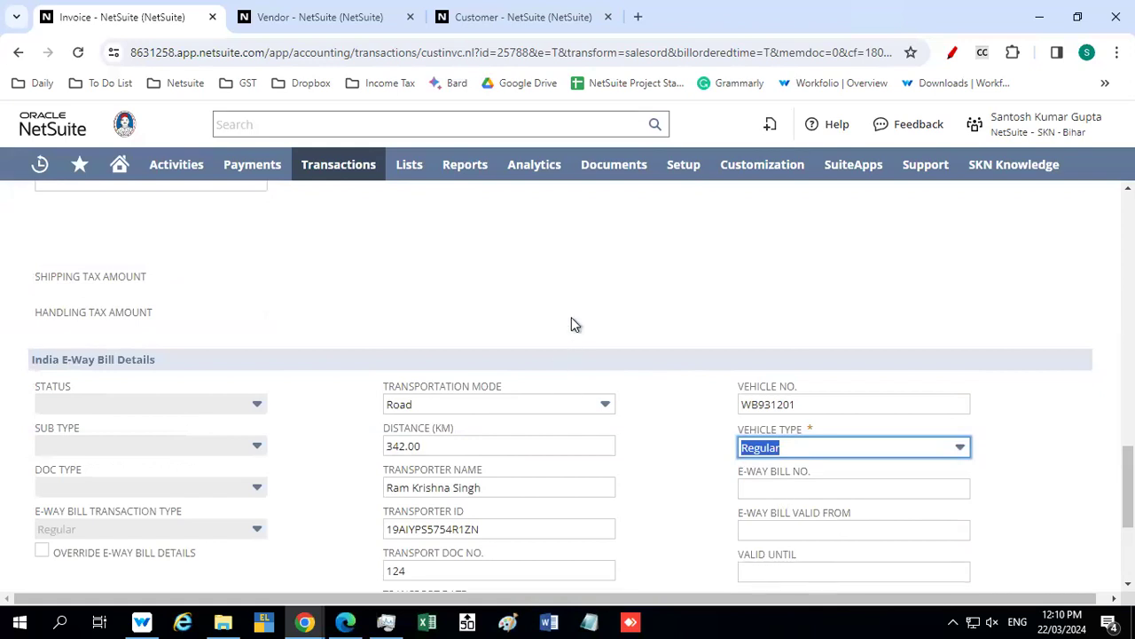
pyautogui.scroll(1, 571, 319)
pyautogui.scroll(2, 324, 350)
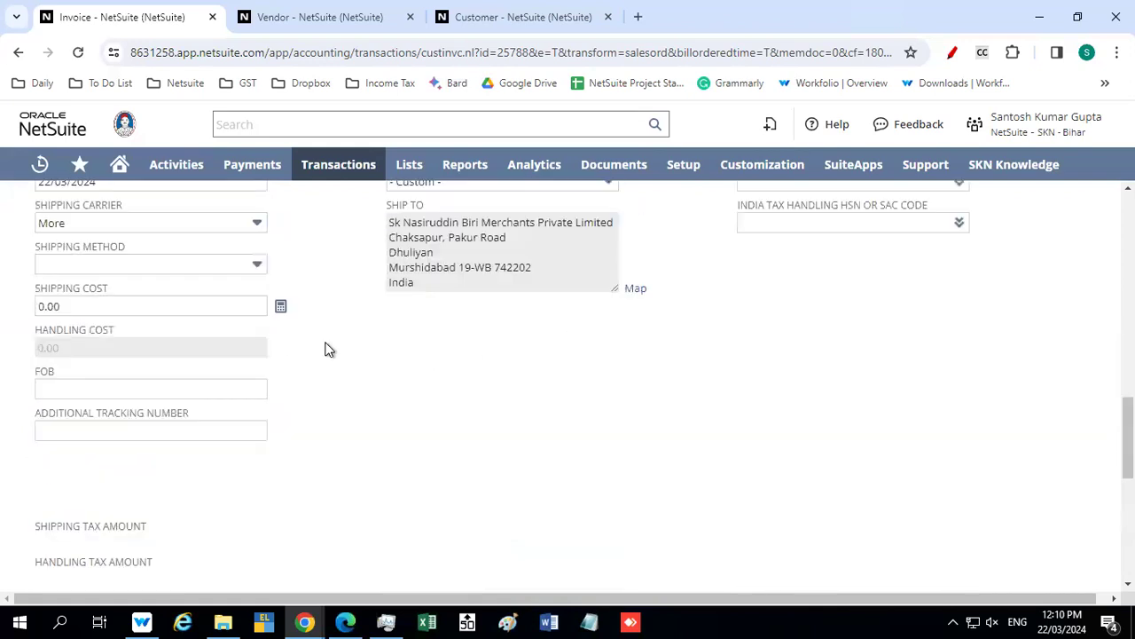
pyautogui.scroll(4, 325, 349)
pyautogui.click(258, 447)
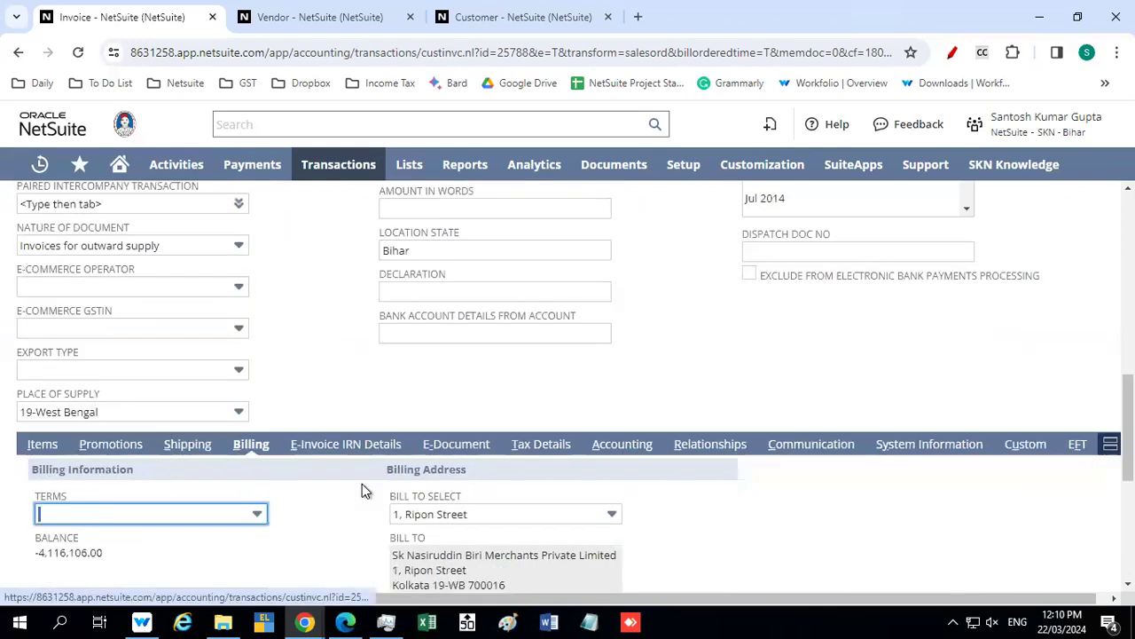
pyautogui.scroll(-2, 362, 484)
pyautogui.click(456, 347)
pyautogui.click(457, 419)
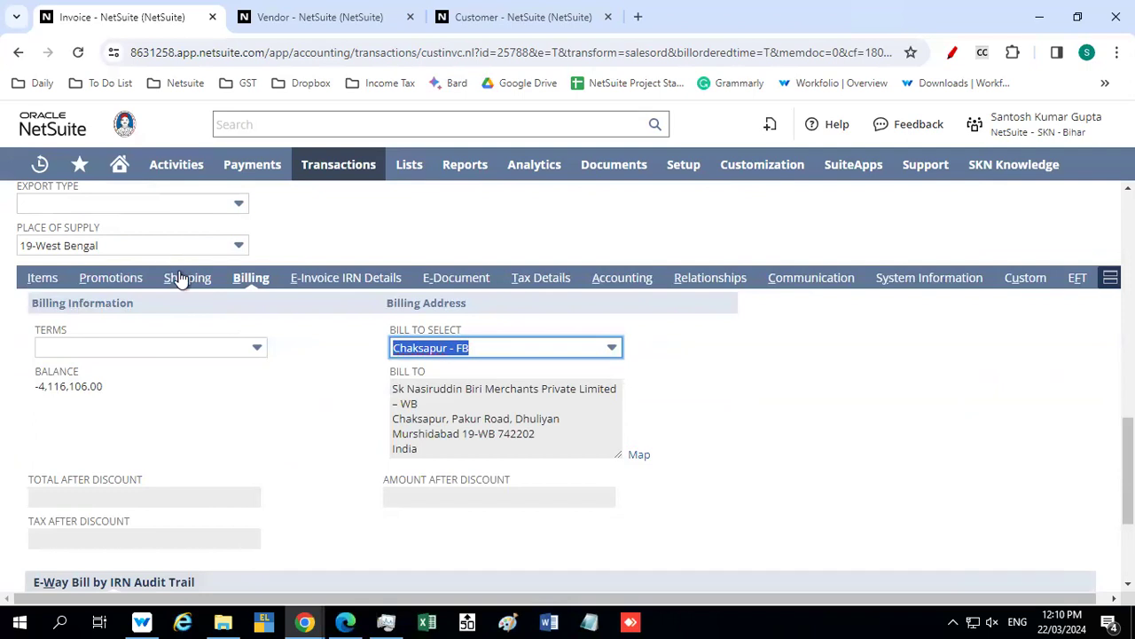
pyautogui.click(182, 277)
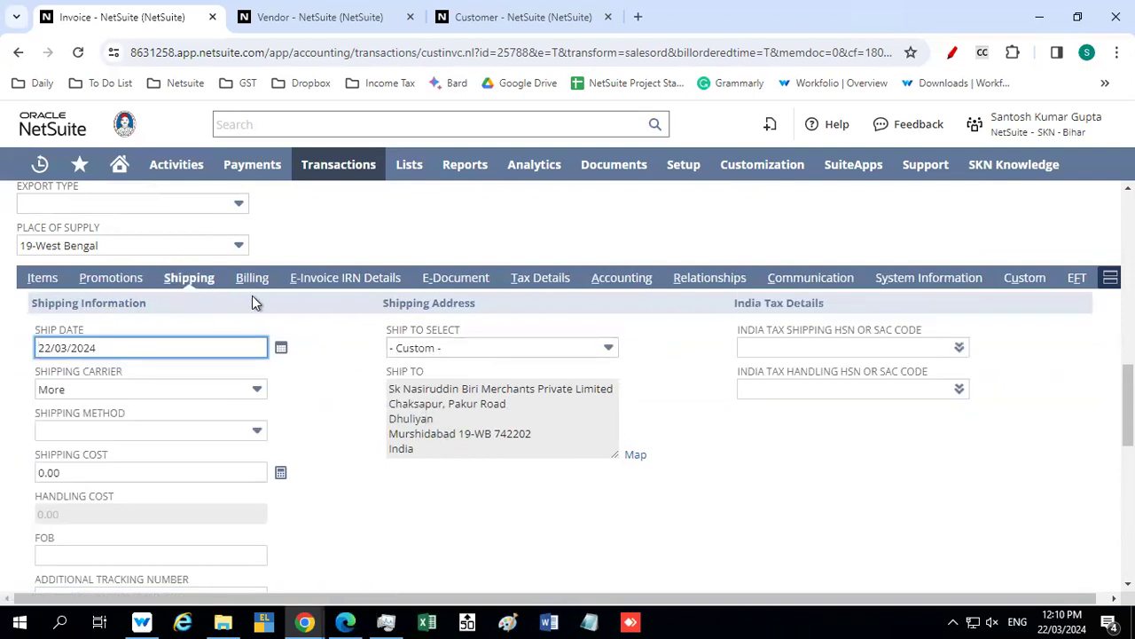
# Set the e-document template to ClearTax outbound Invoice template and the sending method to ClearTax Sending Method
pyautogui.click(391, 278)
pyautogui.click(462, 334)
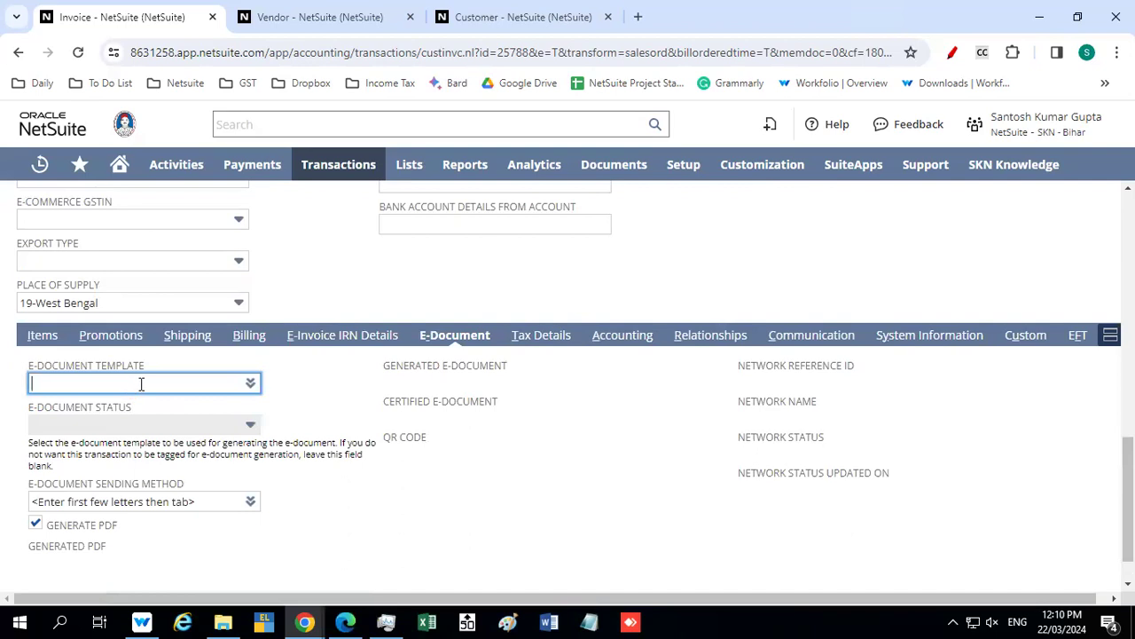
pyautogui.moveTo(255, 384)
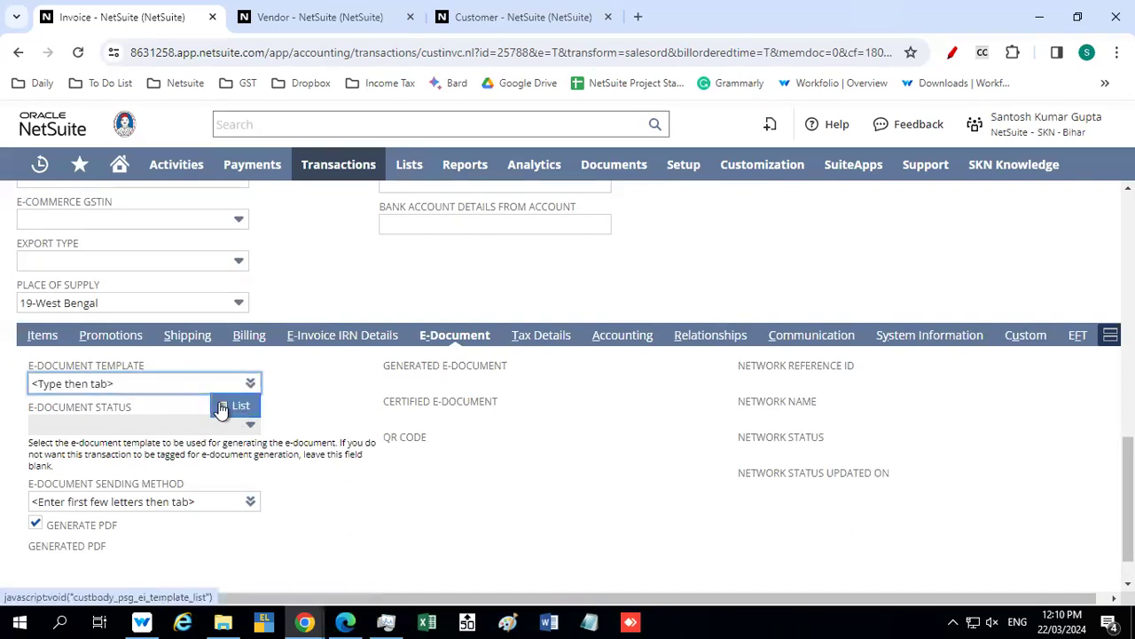
pyautogui.click(139, 385)
pyautogui.write('cl')
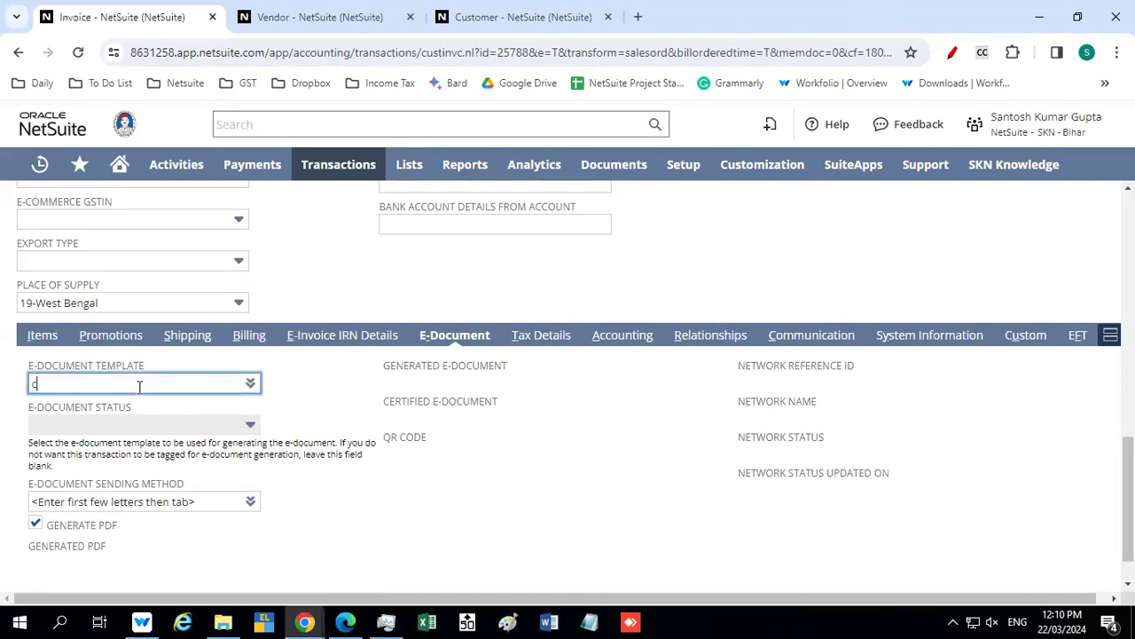
pyautogui.write('ea')
pyautogui.press('Tab')
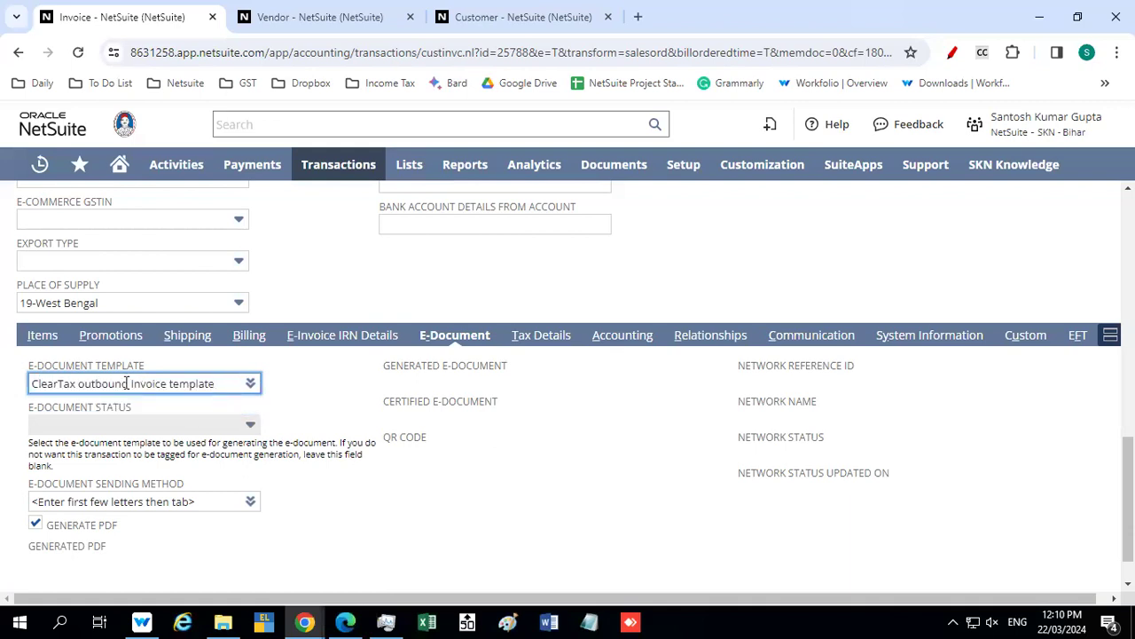
pyautogui.click(113, 502)
pyautogui.write('cle')
pyautogui.press('Tab')
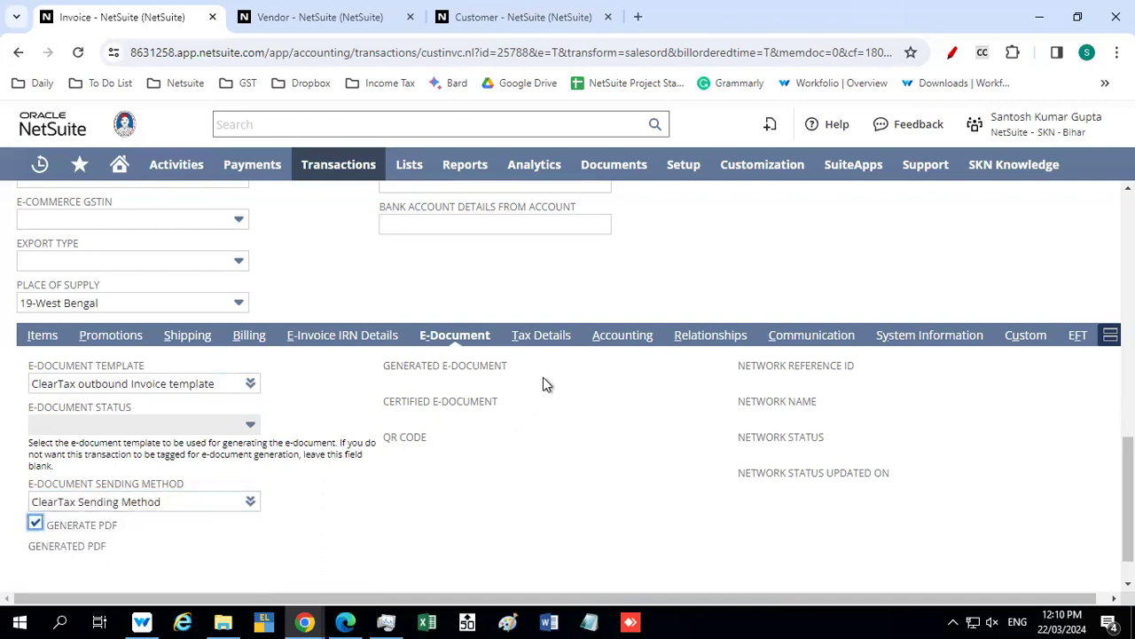
# Preview the tax calculation in the invoice's tax details
pyautogui.click(535, 345)
pyautogui.scroll(-2, 577, 423)
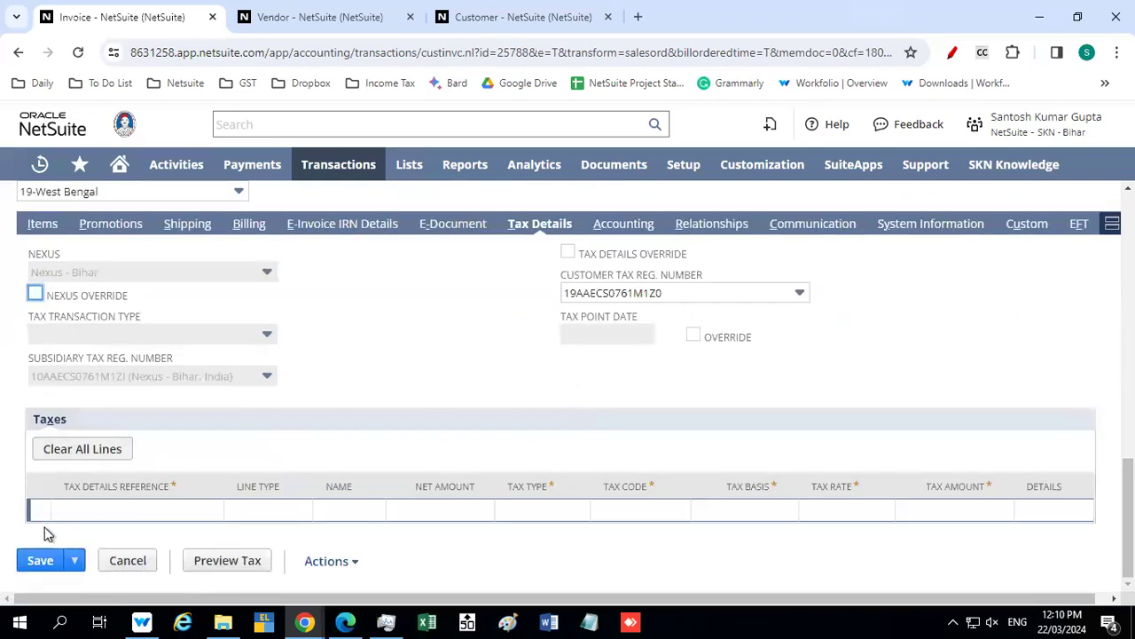
pyautogui.click(235, 561)
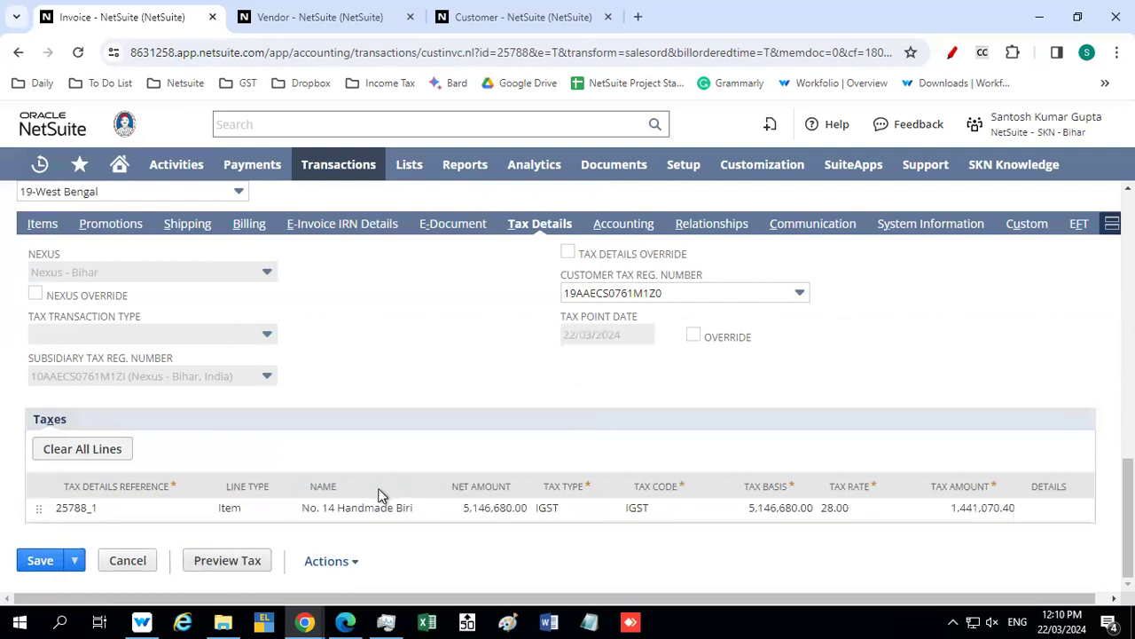
# Review the invoice's receivable account, gross profit figures, round-off setting and e-way bill audit trail
pyautogui.click(610, 226)
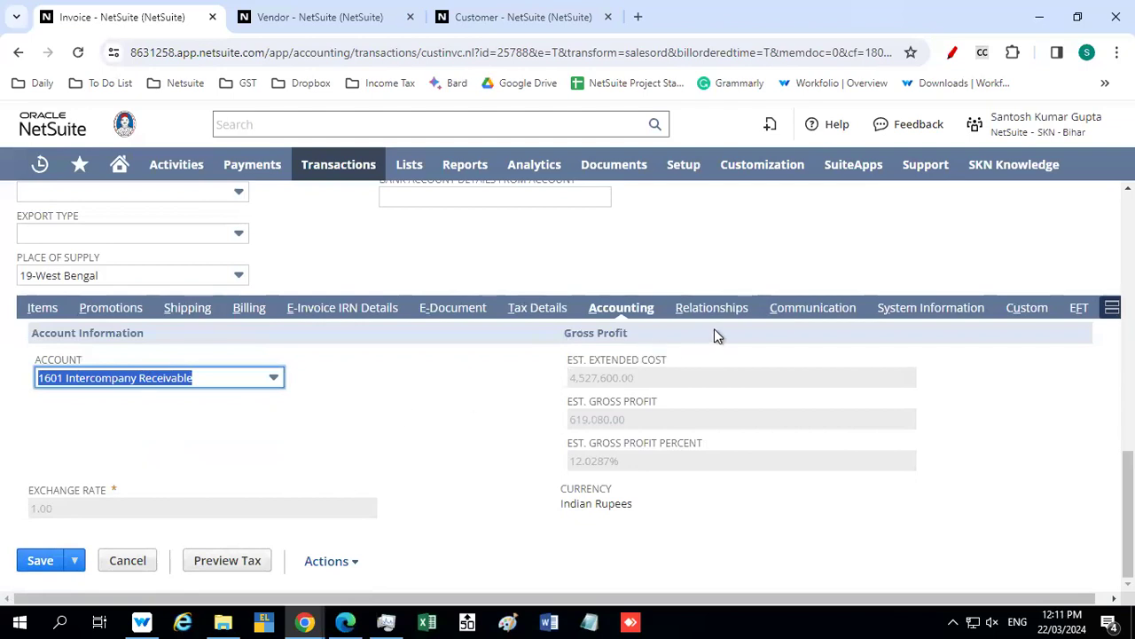
pyautogui.click(1016, 307)
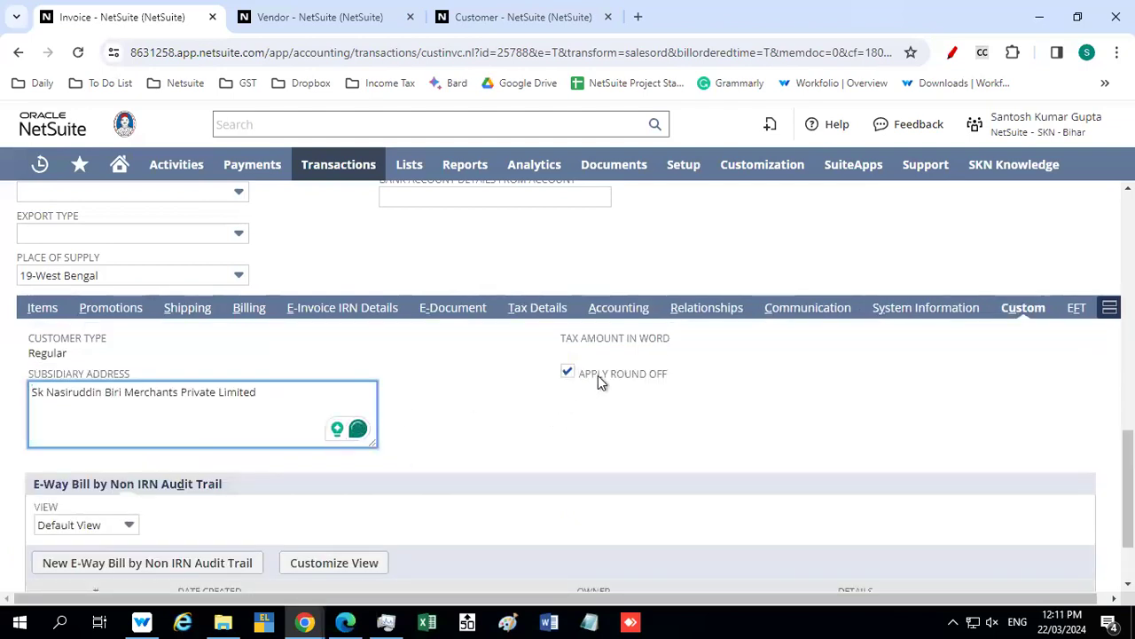
pyautogui.scroll(-2, 480, 354)
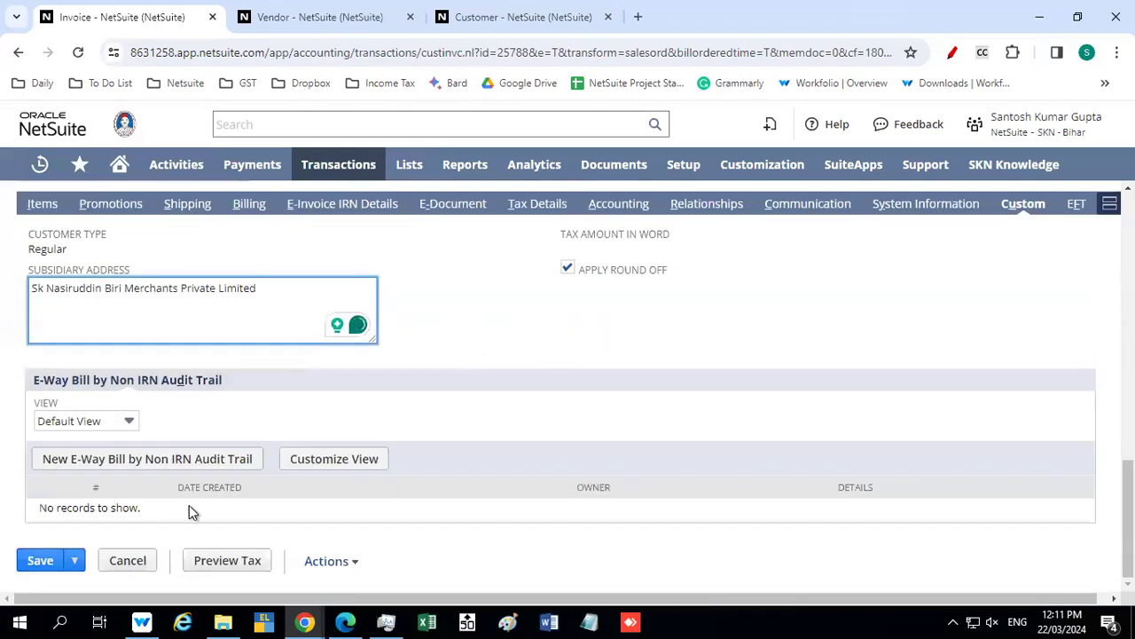
pyautogui.scroll(3, 432, 362)
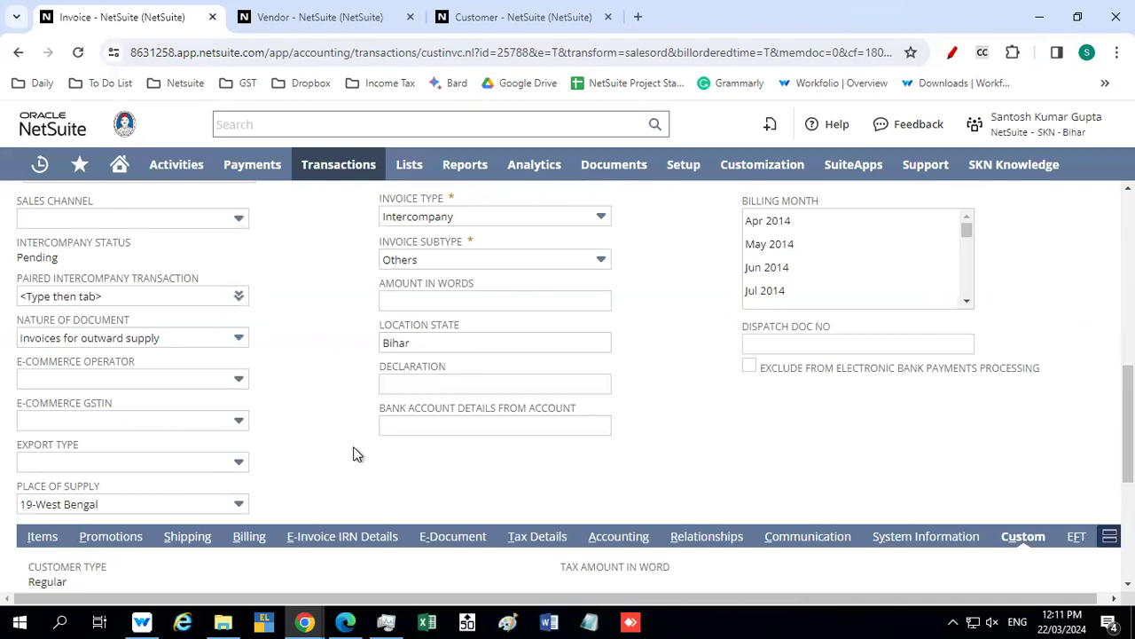
# Examine the Billing Month list through Mar 2024 and review the invoice's classification fields
pyautogui.moveTo(968, 232); pyautogui.dragTo(975, 318)
pyautogui.keyDown('ctrl'); pyautogui.click(815, 304); pyautogui.keyUp('ctrl')
pyautogui.click(688, 338)
pyautogui.scroll(3, 687, 338)
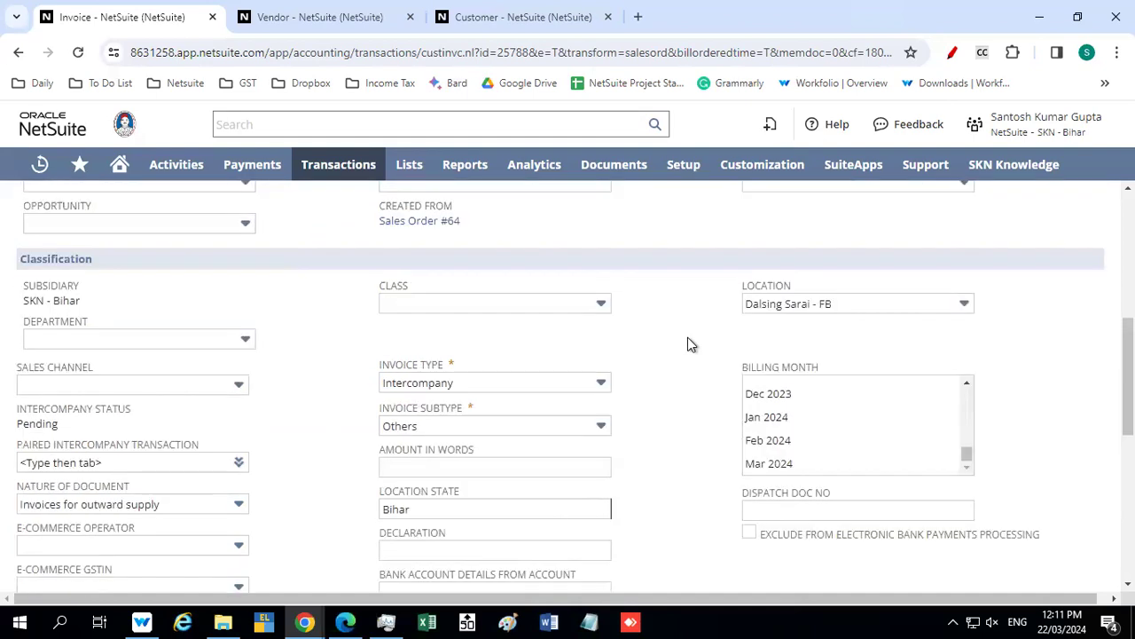
pyautogui.scroll(-1, 687, 338)
pyautogui.scroll(-1, 687, 338)
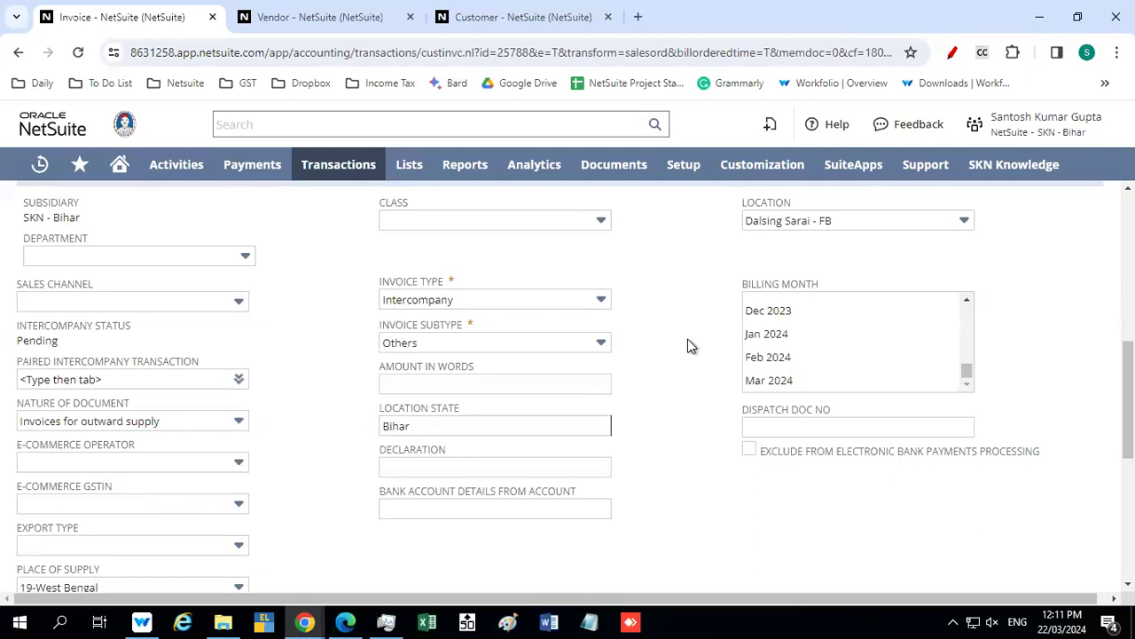
pyautogui.scroll(-1, 692, 345)
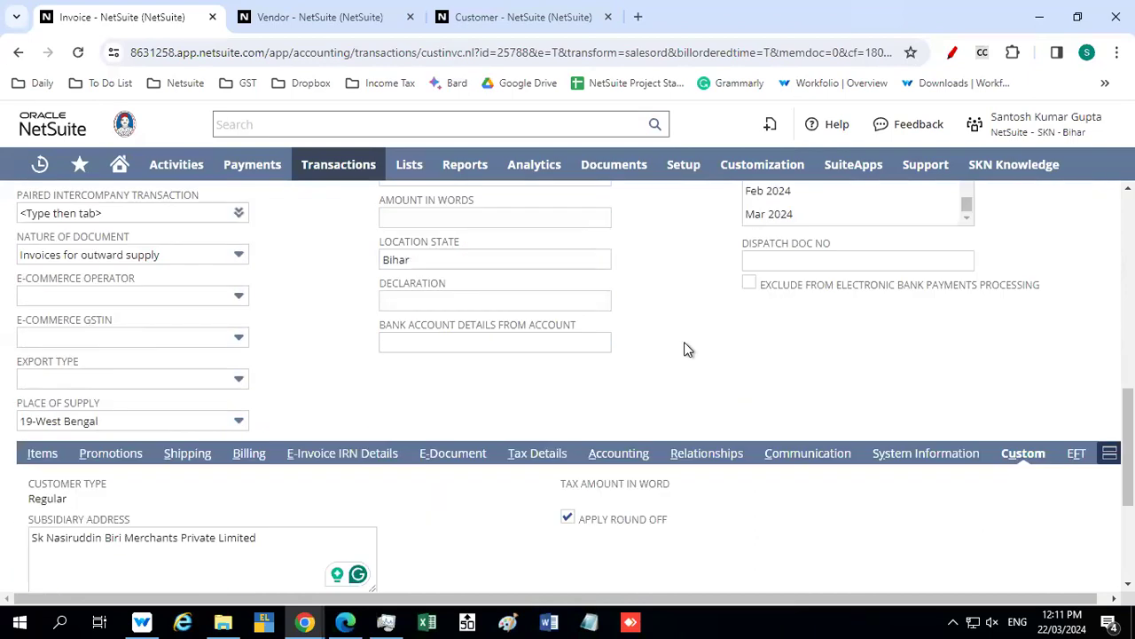
pyautogui.scroll(-3, 684, 344)
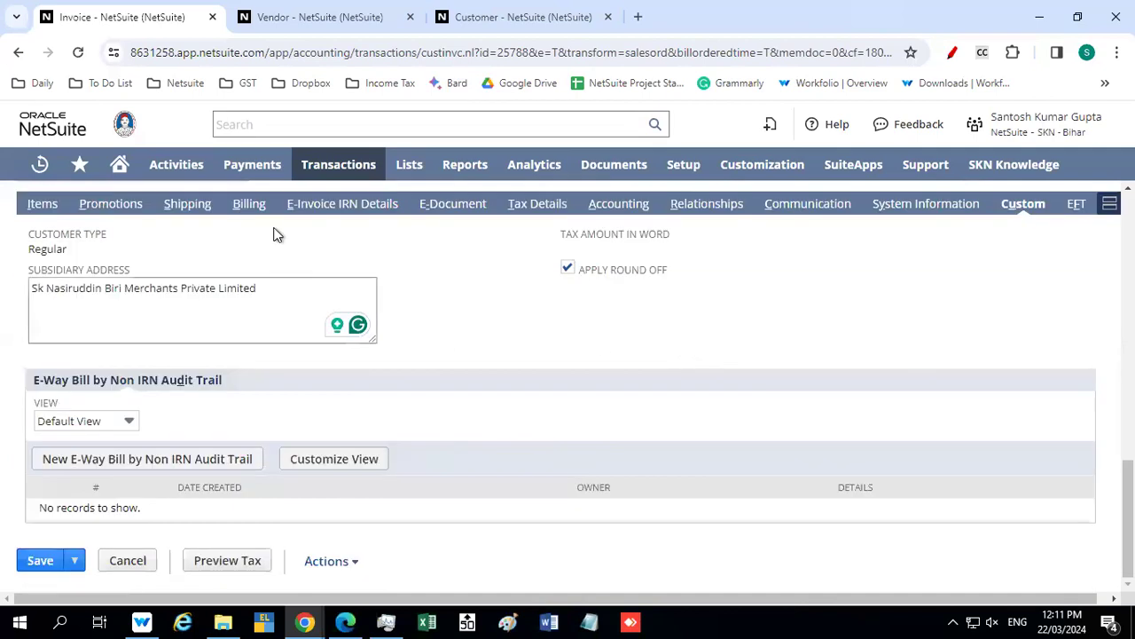
# Compare the e-way bill's transport document number with the Dispatch Doc No field and read that field's help
pyautogui.click(180, 209)
pyautogui.scroll(-5, 408, 355)
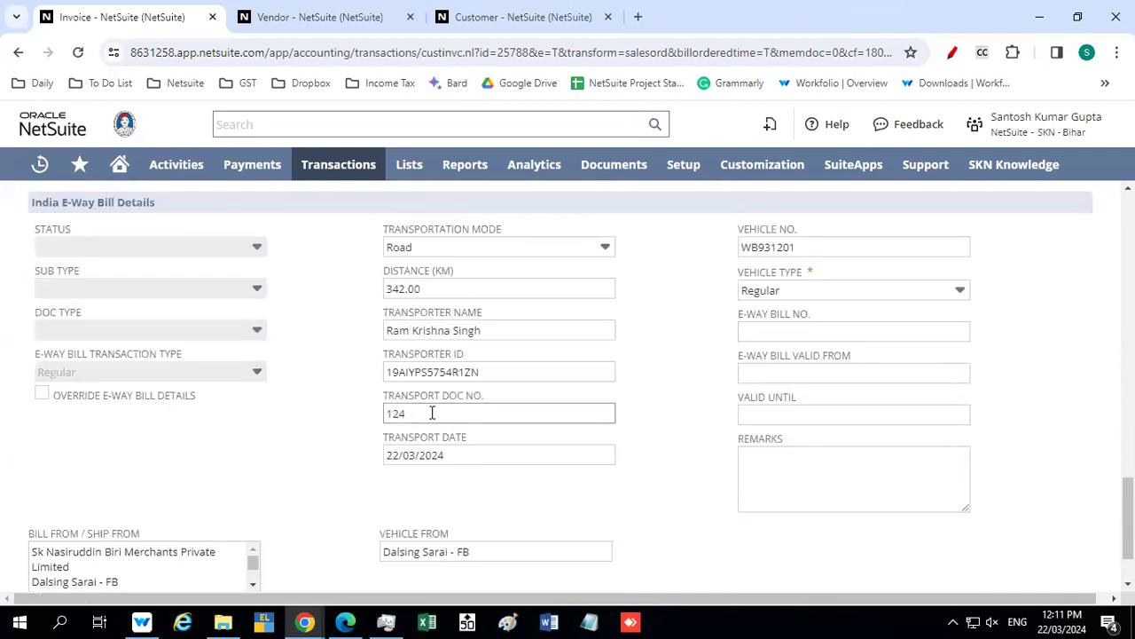
pyautogui.scroll(10, 335, 312)
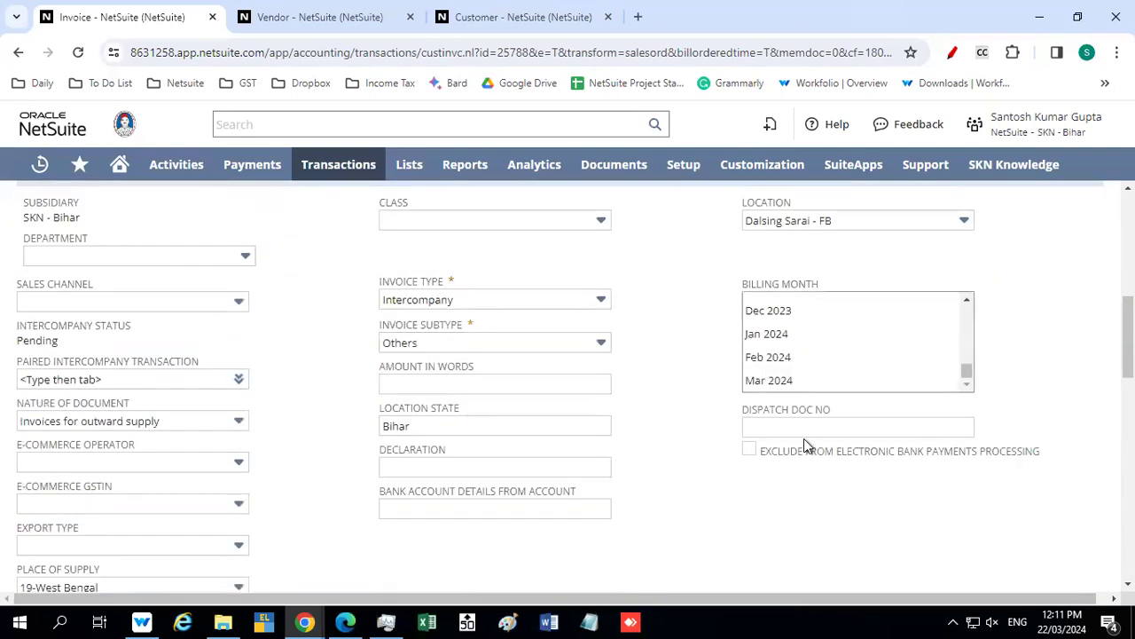
pyautogui.click(786, 429)
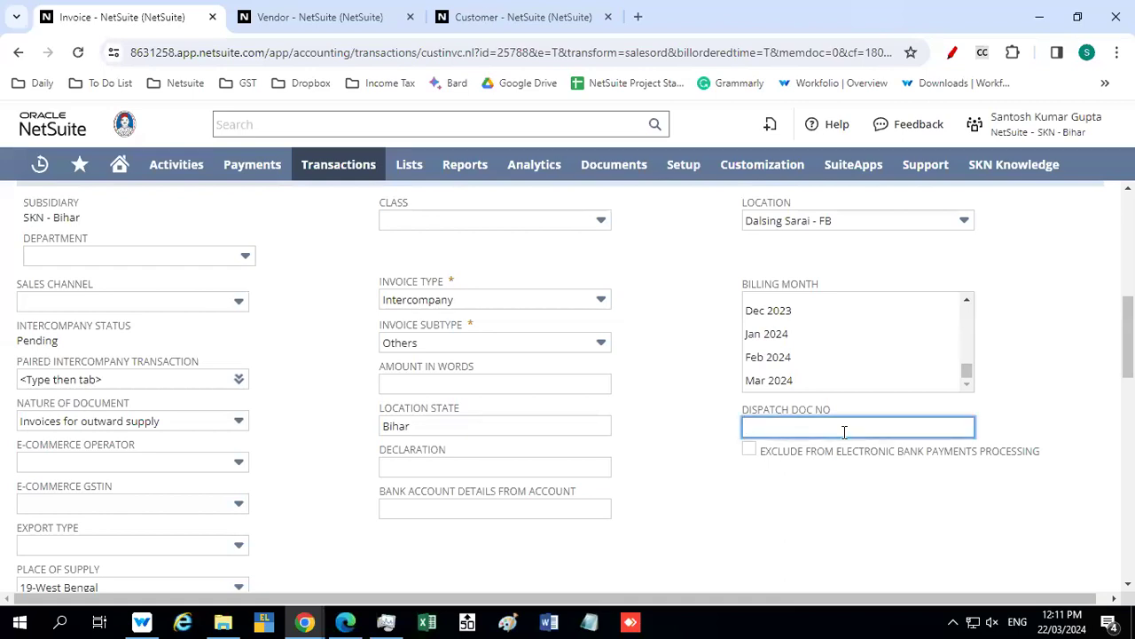
pyautogui.scroll(7, 317, 381)
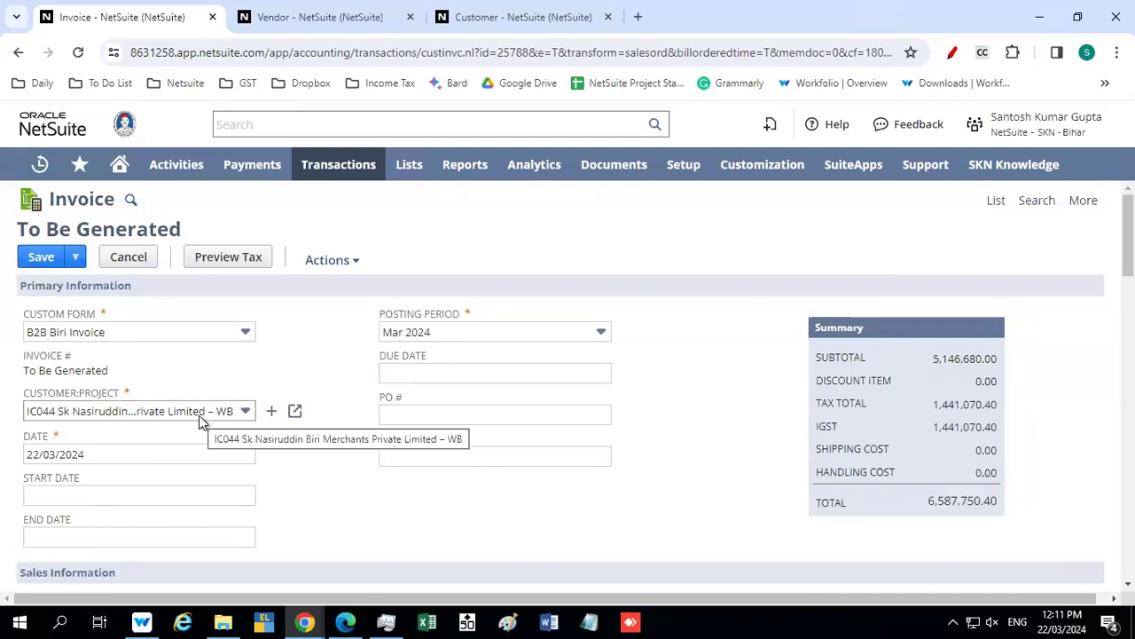
pyautogui.scroll(-12, 295, 463)
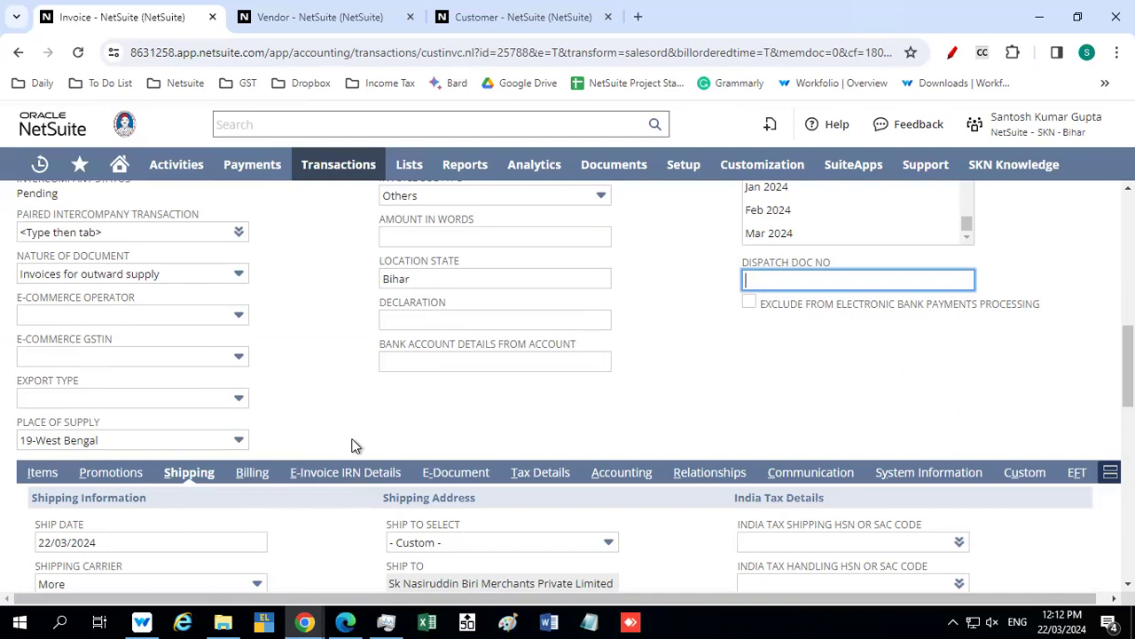
pyautogui.scroll(-3, 351, 445)
pyautogui.scroll(-5, 351, 445)
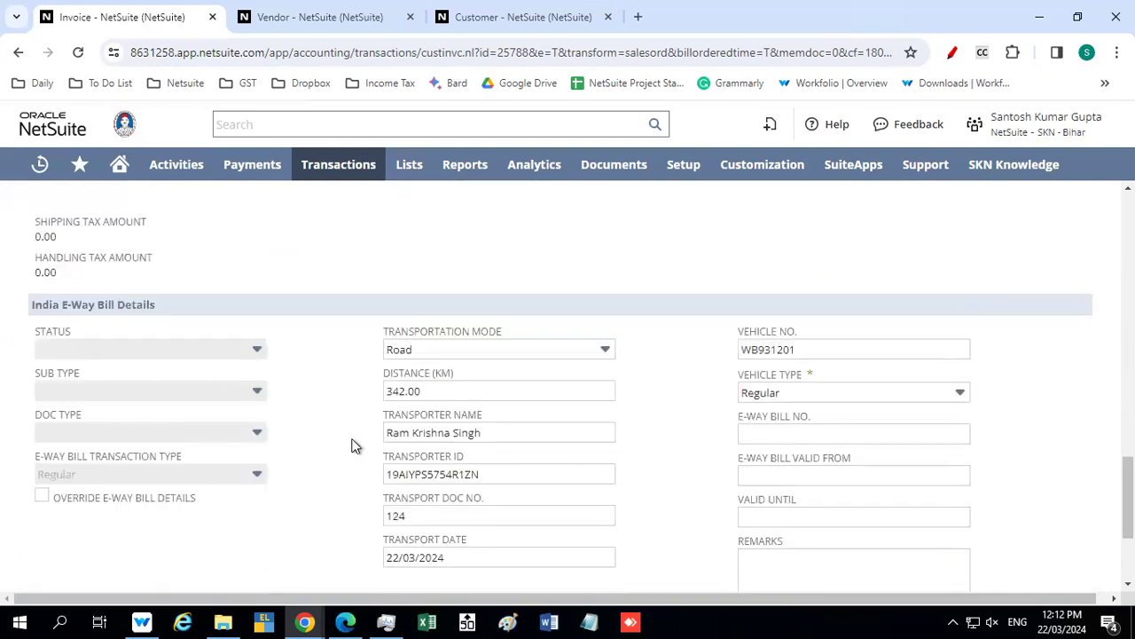
pyautogui.click(457, 513)
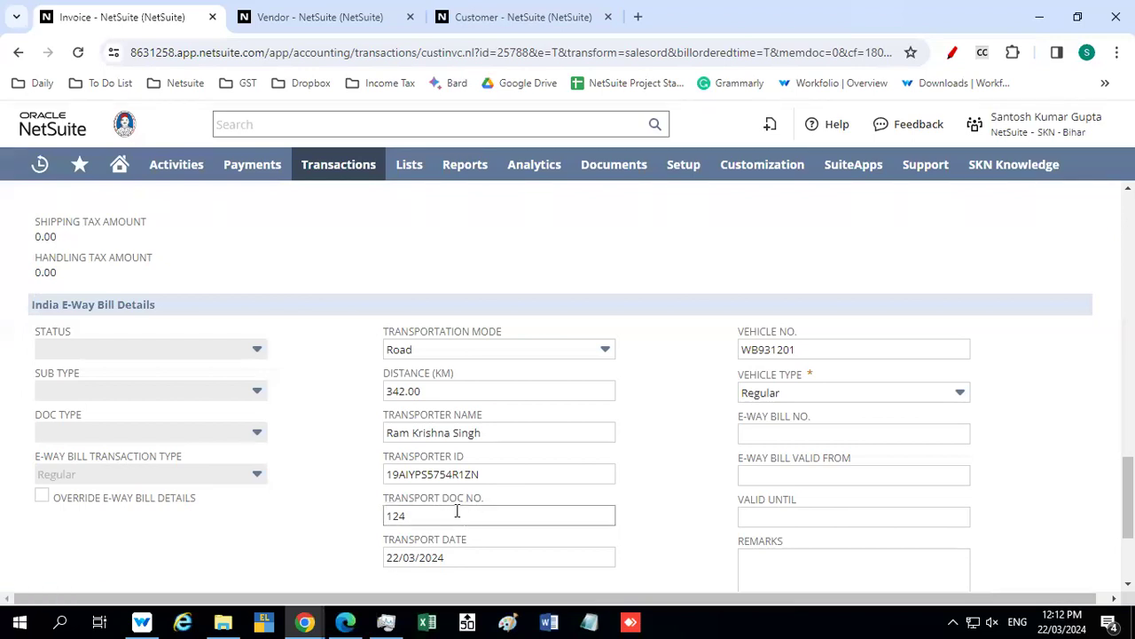
pyautogui.scroll(10, 457, 511)
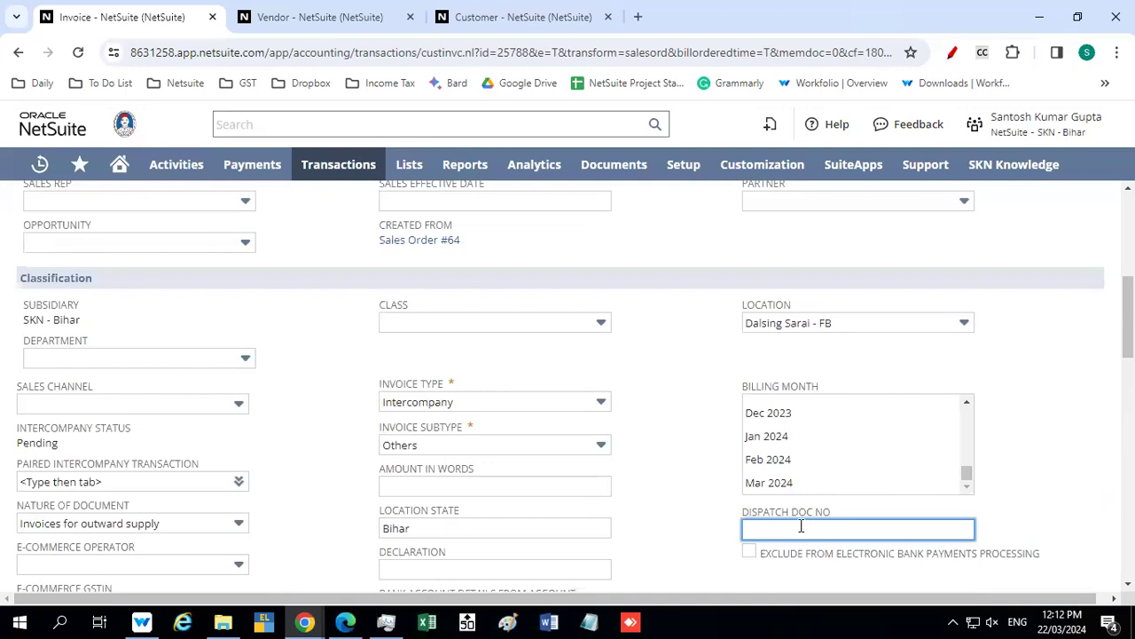
pyautogui.click(763, 517)
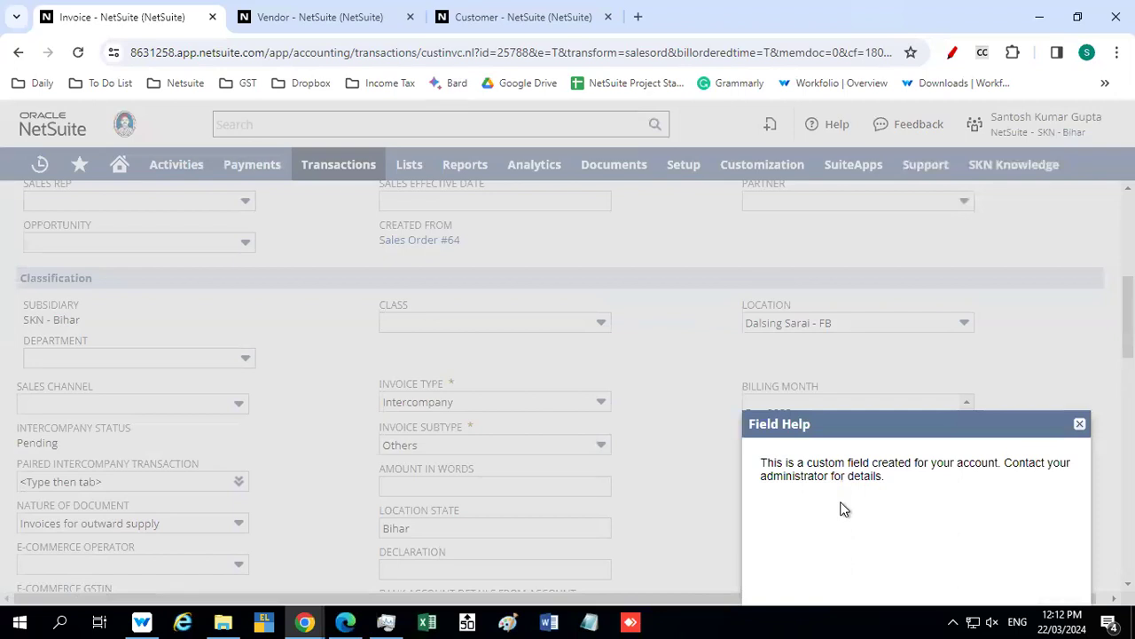
pyautogui.click(1080, 424)
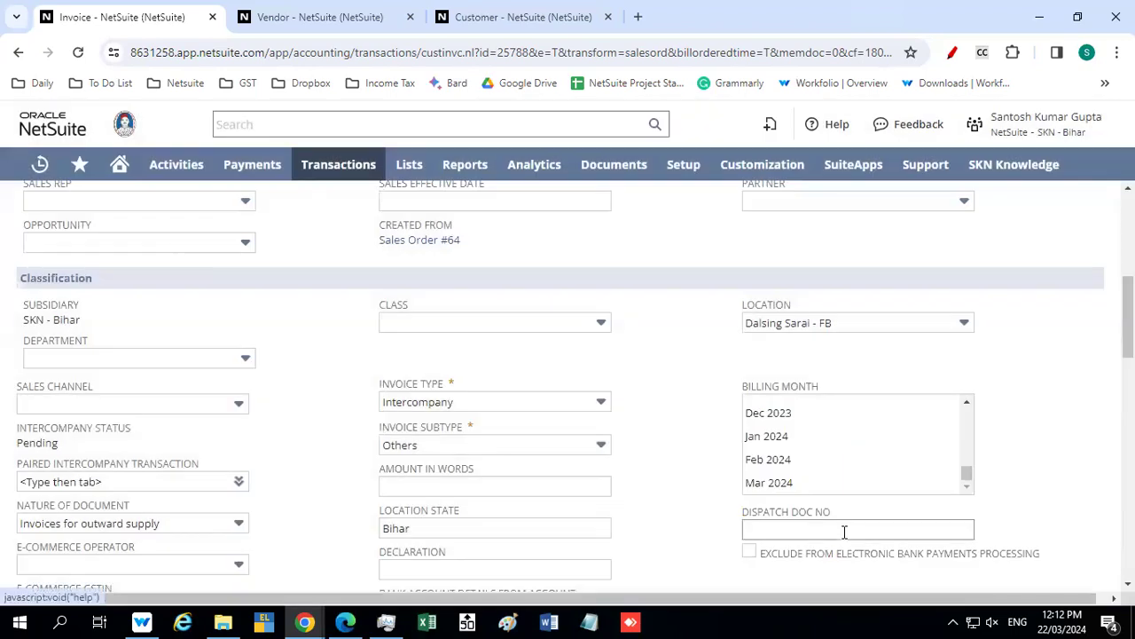
# Set the invoice's dispatch document number to INV 1234 and save the invoice
pyautogui.scroll(-1, 845, 531)
pyautogui.click(765, 447)
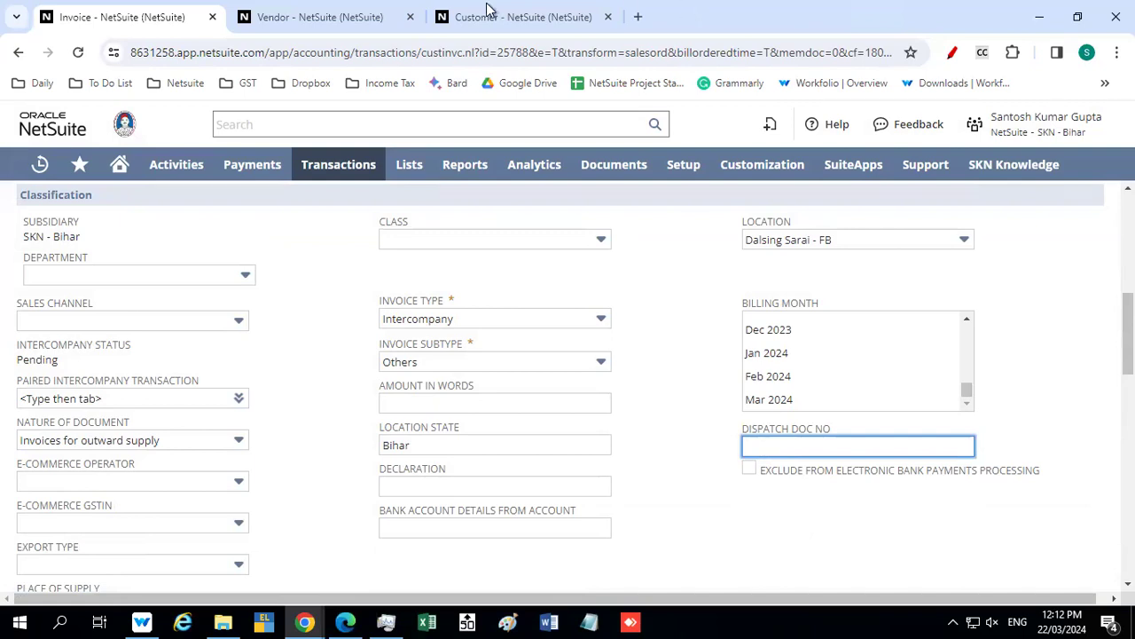
pyautogui.moveTo(489, 2)
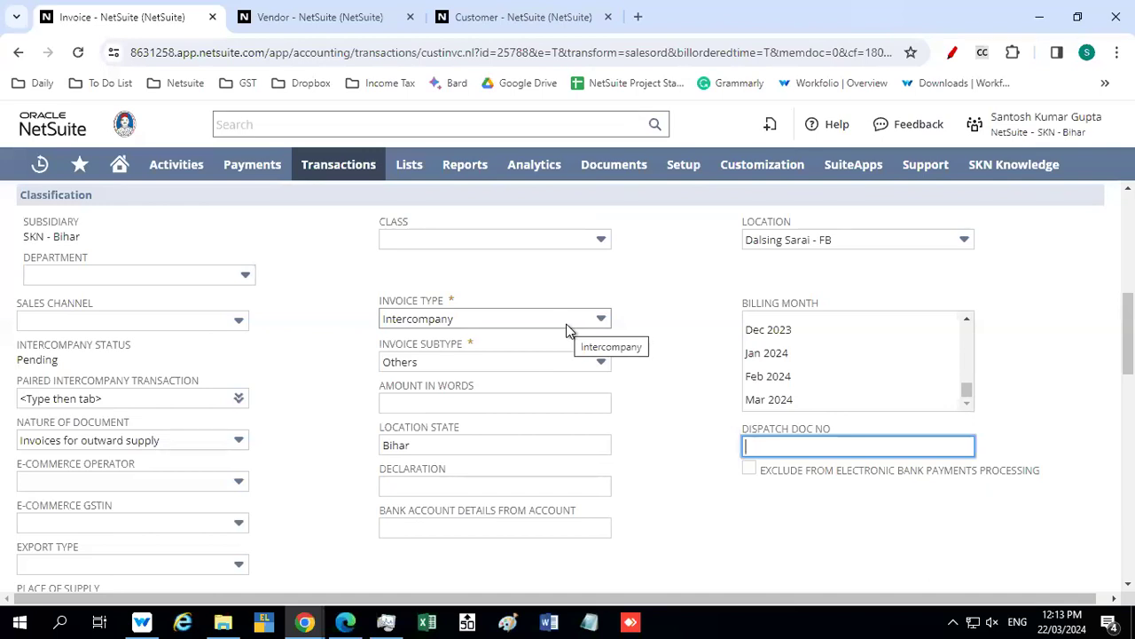
pyautogui.scroll(-3, 659, 340)
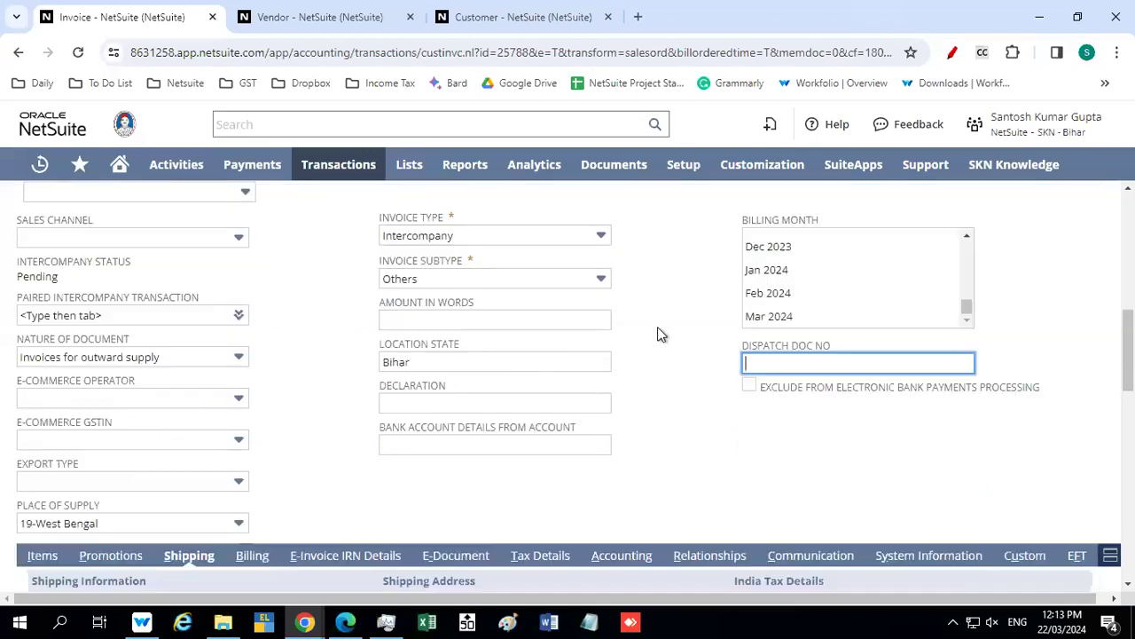
pyautogui.scroll(-1, 664, 352)
pyautogui.scroll(2, 663, 378)
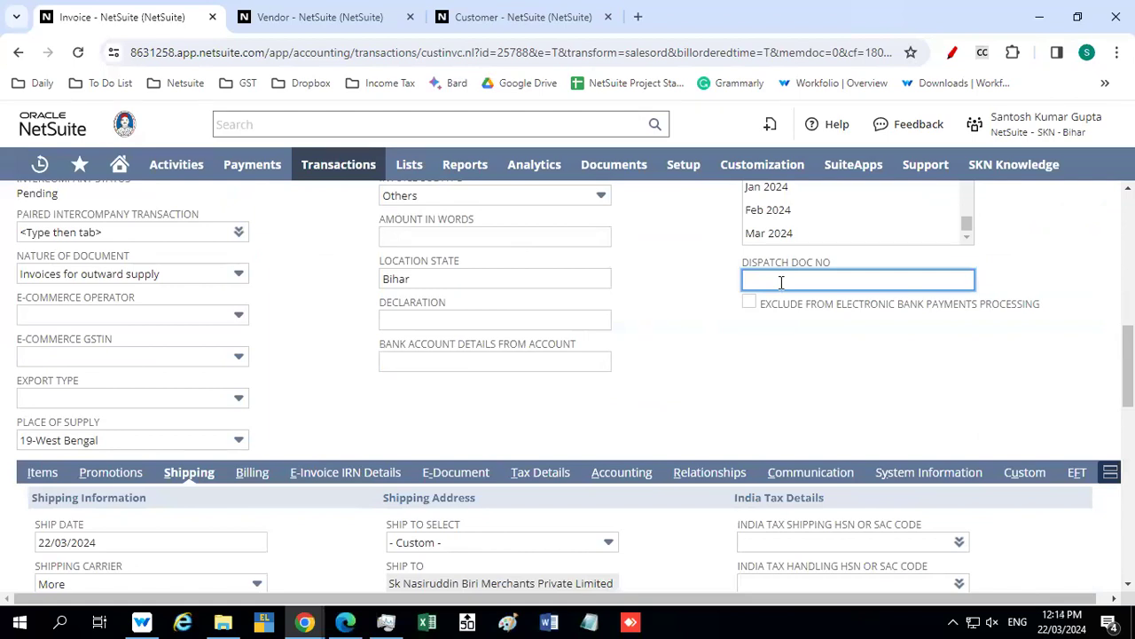
pyautogui.write('INV 1234')
pyautogui.click(686, 332)
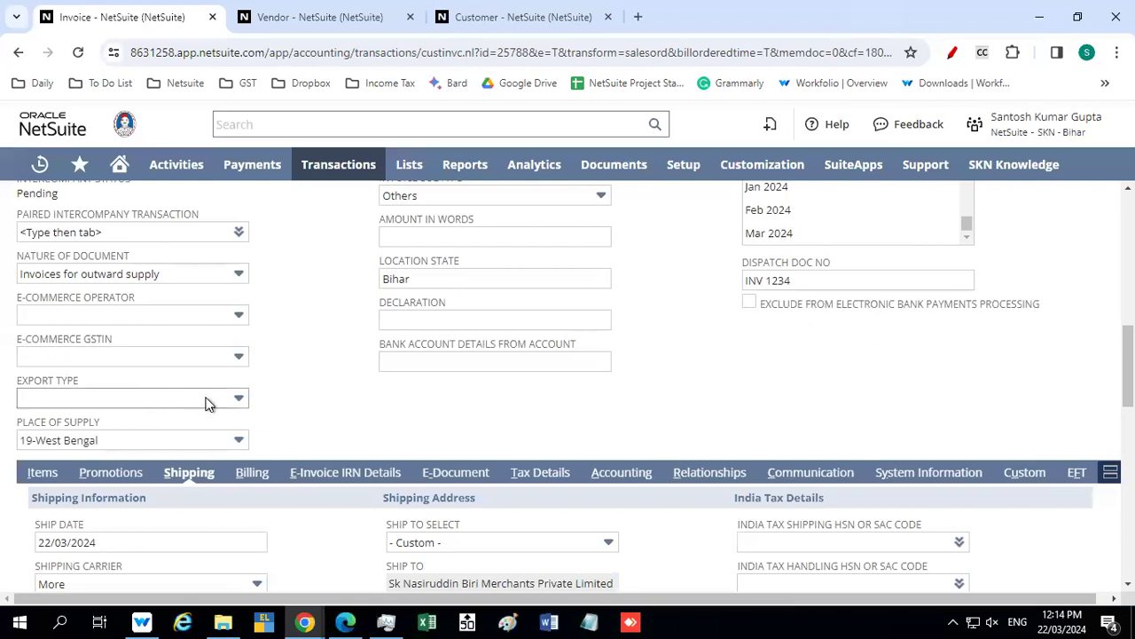
pyautogui.scroll(7, 345, 333)
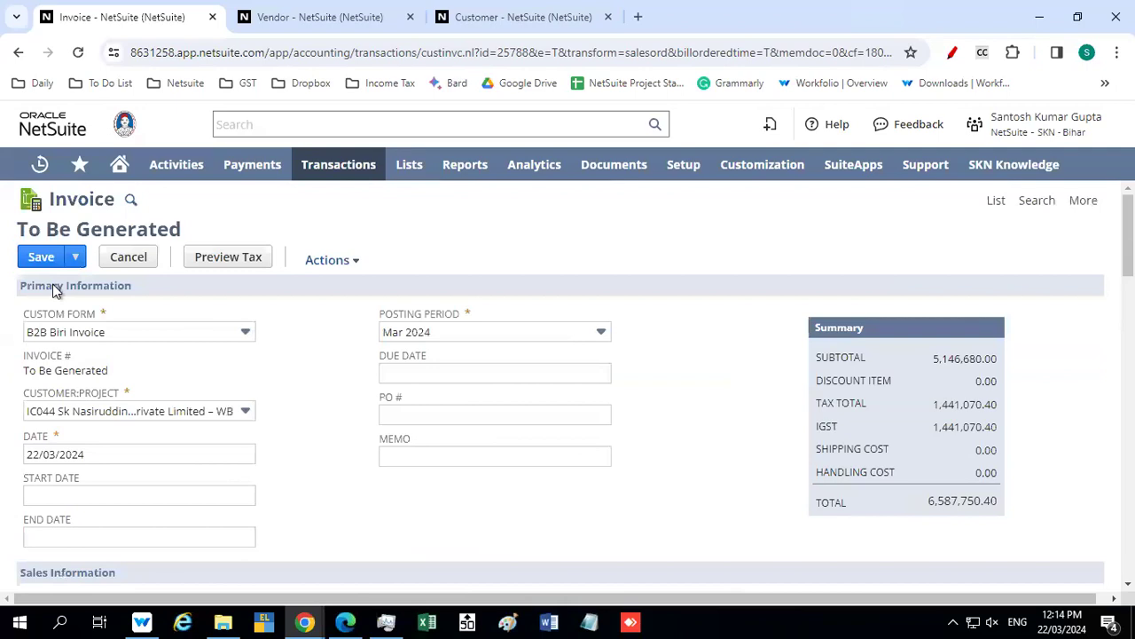
pyautogui.click(36, 259)
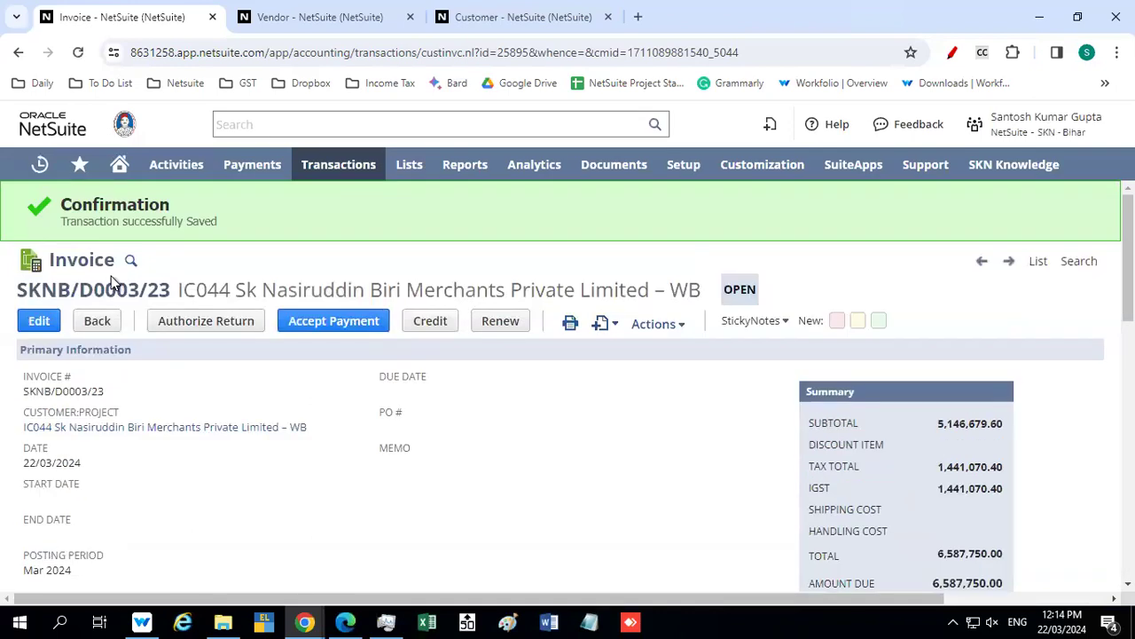
# Examine the saved invoice page's performance details for server, SuiteScript, workflow, network and client times, and close them
pyautogui.doubleClick(49, 126)
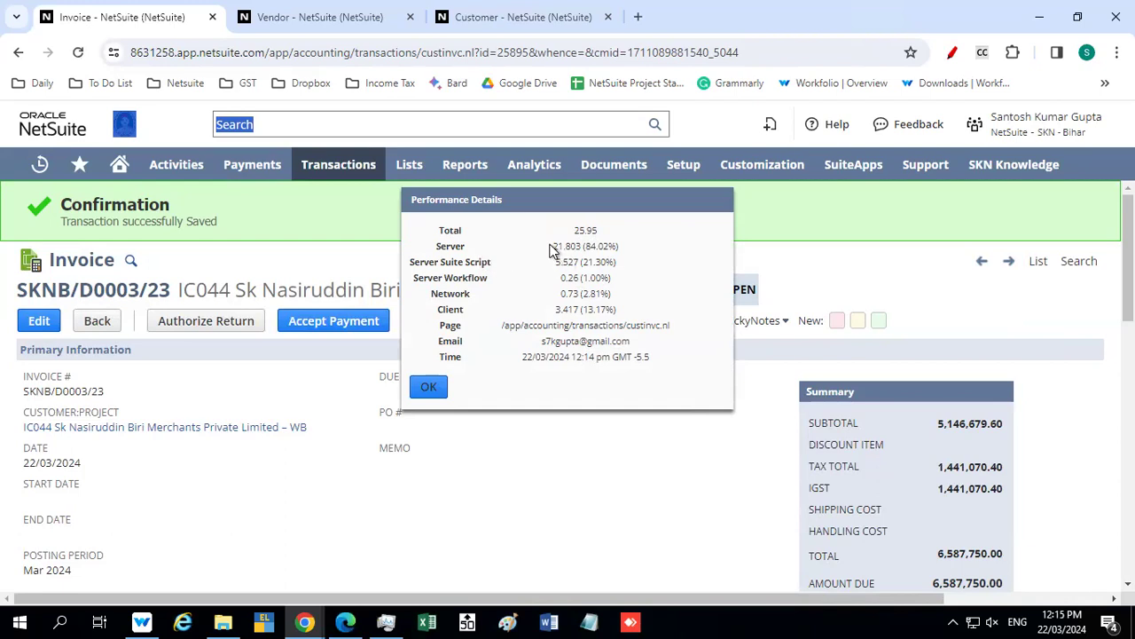
pyautogui.moveTo(553, 246); pyautogui.dragTo(583, 248)
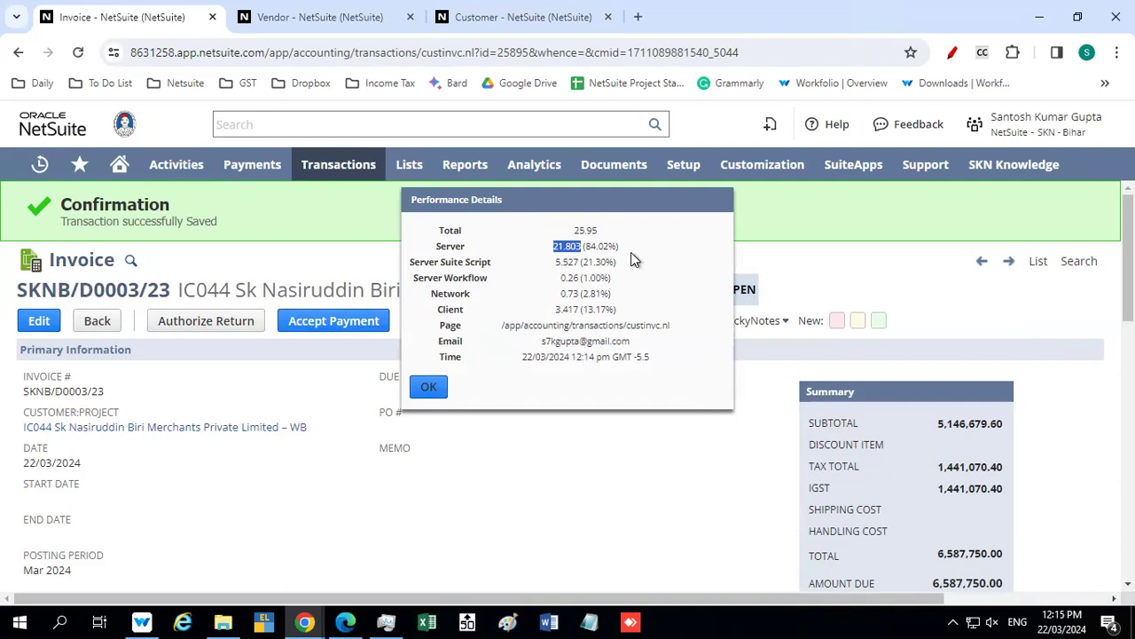
pyautogui.moveTo(554, 266)
pyautogui.mouseDown()
pyautogui.moveTo(613, 271)
pyautogui.moveTo(561, 266)
pyautogui.mouseUp()
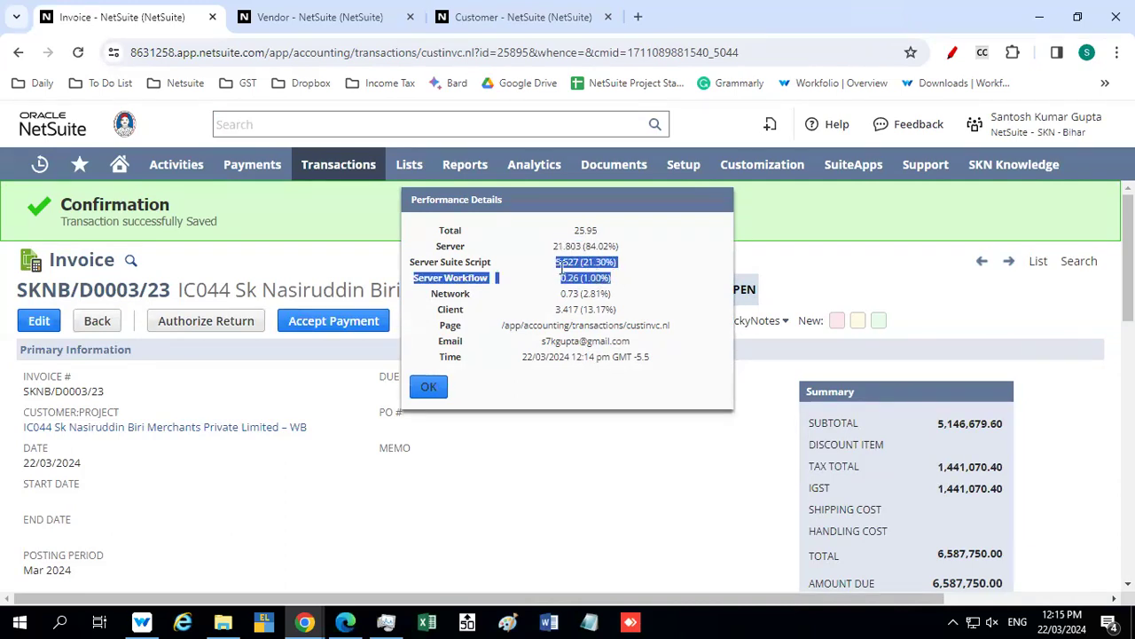
pyautogui.click(541, 268)
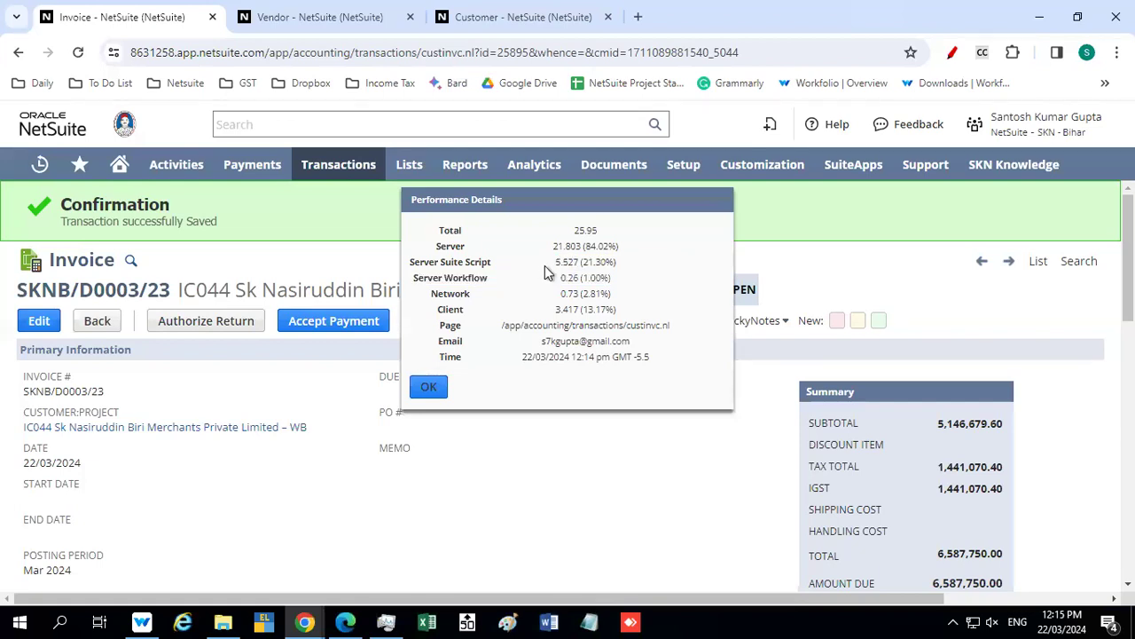
pyautogui.doubleClick(483, 261)
pyautogui.moveTo(556, 264); pyautogui.dragTo(606, 293)
pyautogui.moveTo(561, 293); pyautogui.dragTo(612, 294)
pyautogui.moveTo(552, 310); pyautogui.dragTo(617, 320)
pyautogui.click(423, 388)
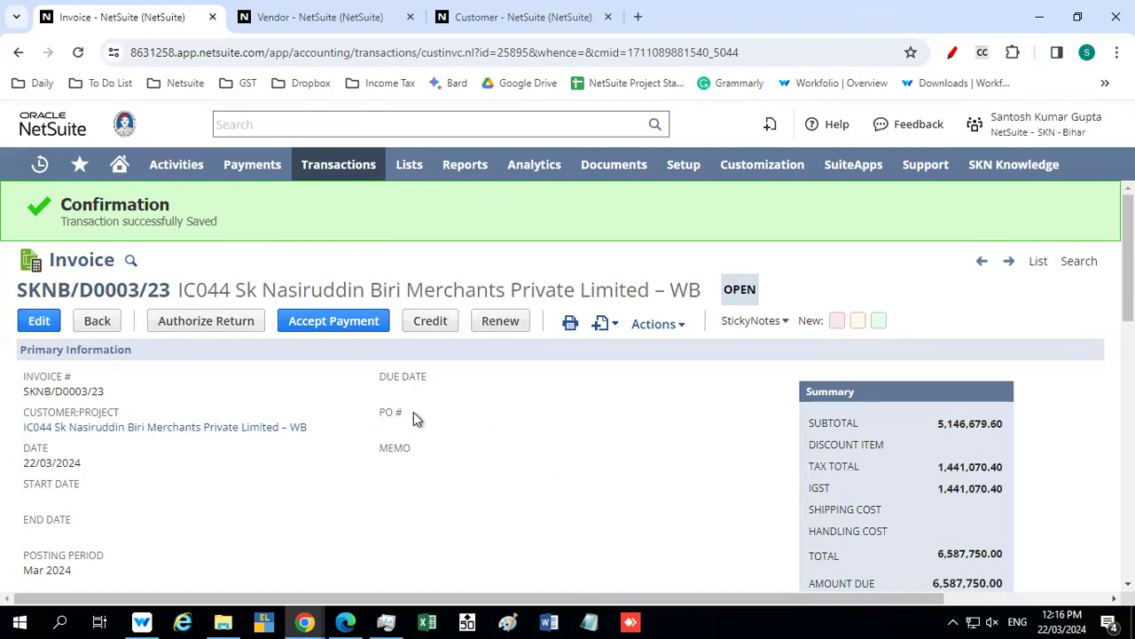
# Review the saved invoice's primary, sales and classification fields, including place of supply, invoice type and dispatch document number
pyautogui.moveTo(393, 413)
pyautogui.scroll(-2, 344, 392)
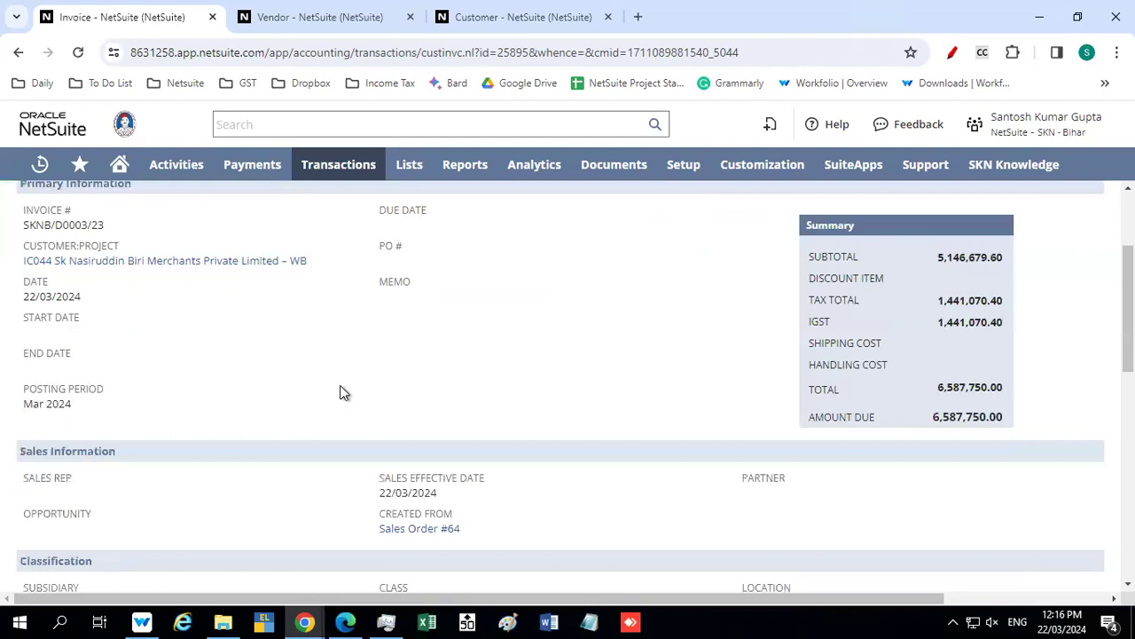
pyautogui.scroll(-3, 344, 392)
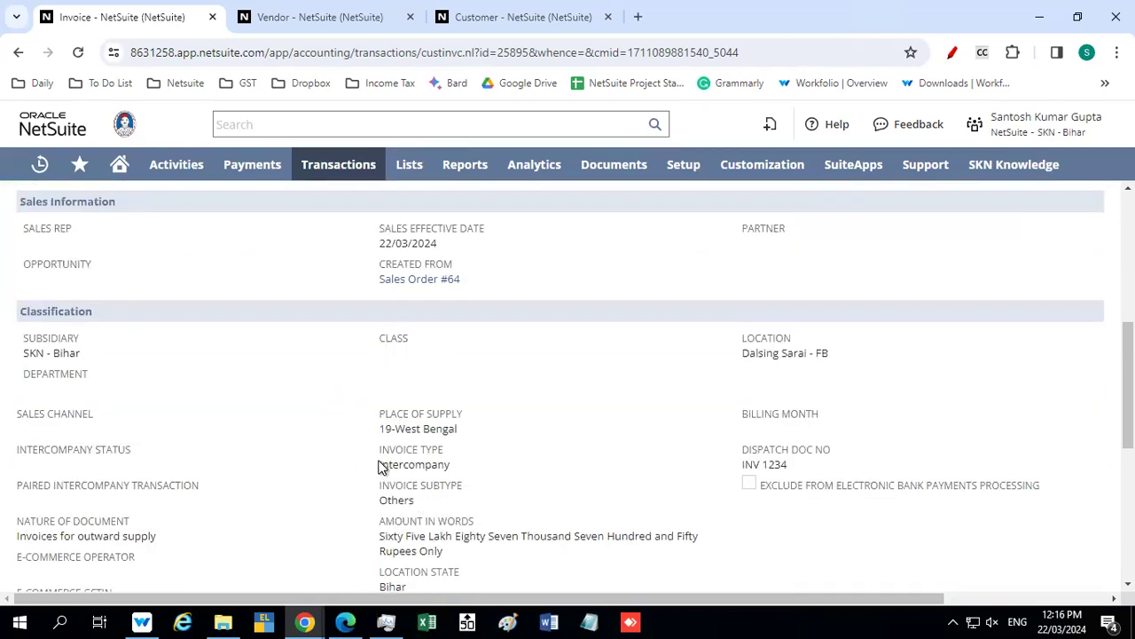
pyautogui.moveTo(413, 469); pyautogui.dragTo(343, 447)
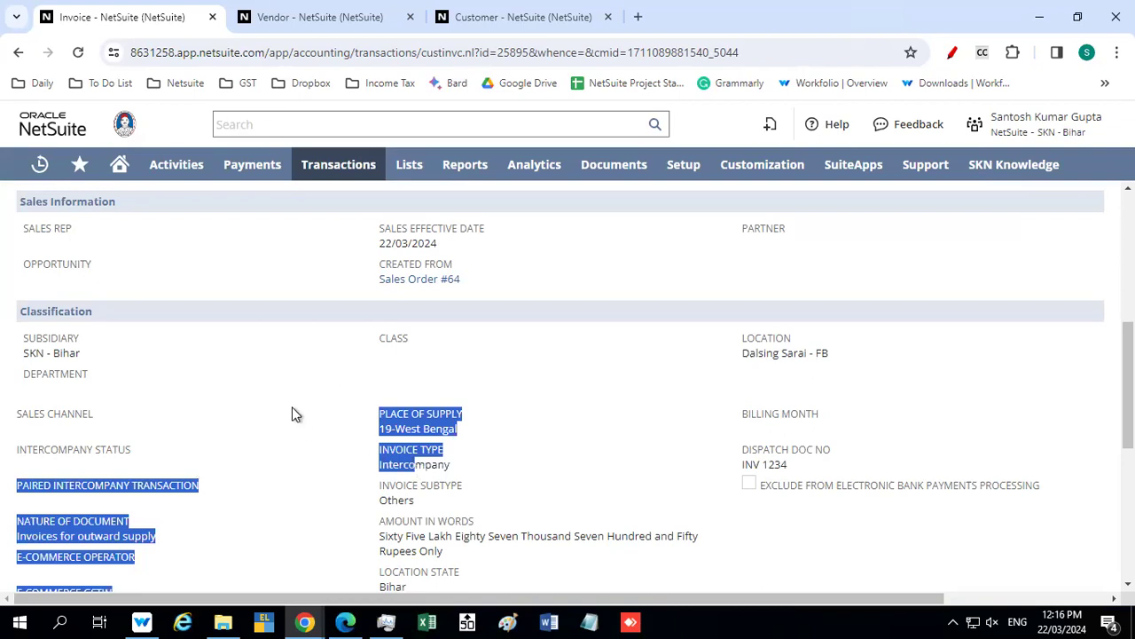
pyautogui.scroll(-1, 292, 406)
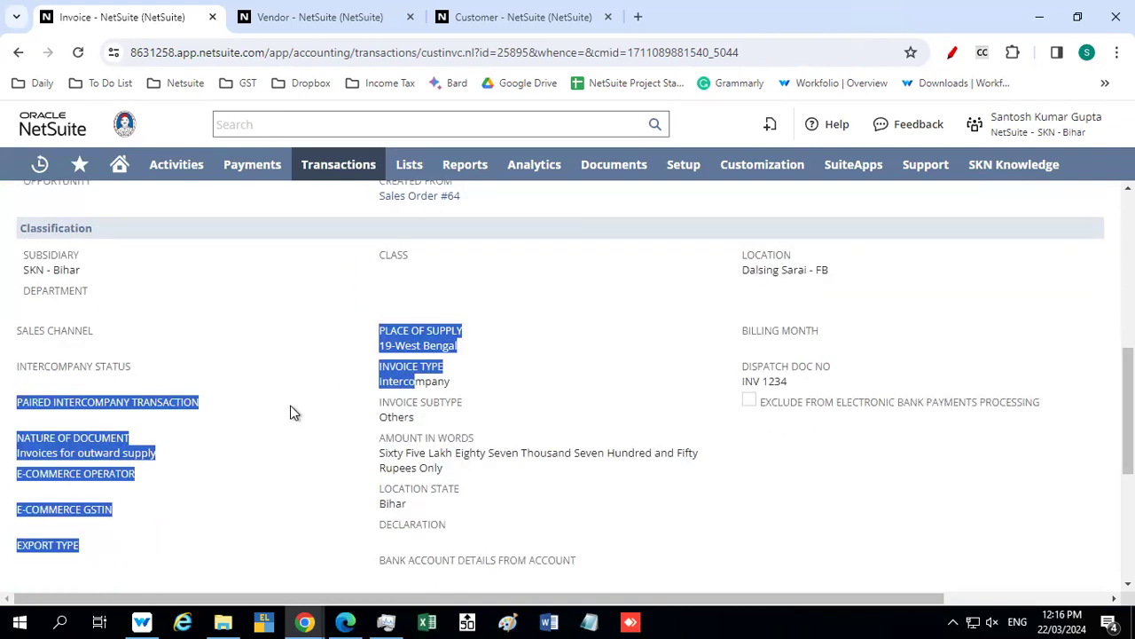
pyautogui.click(286, 429)
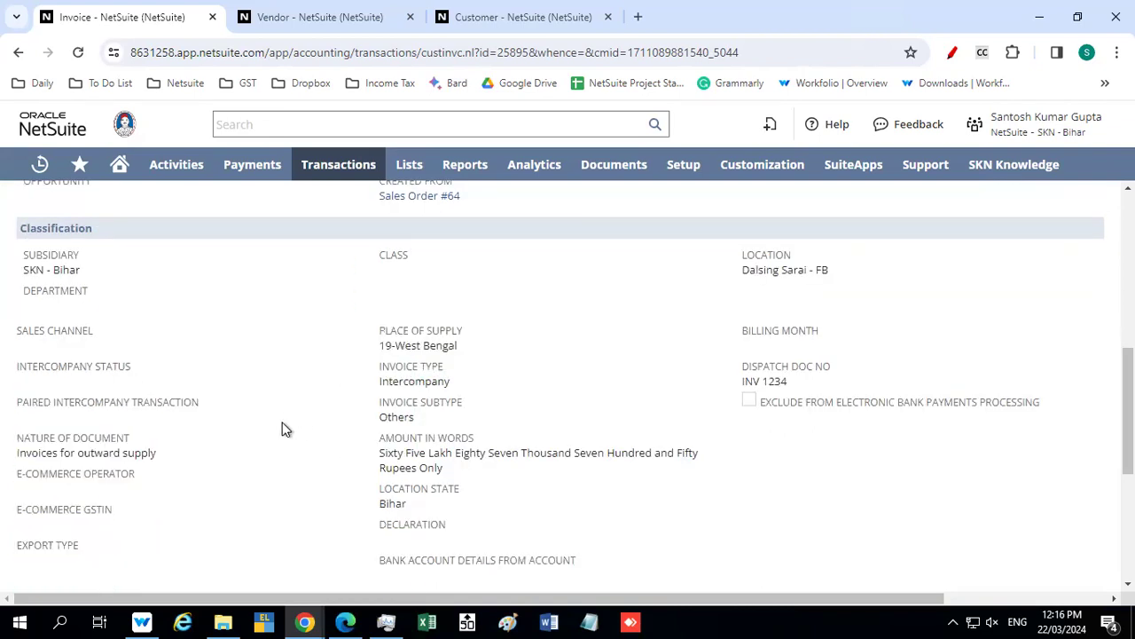
pyautogui.scroll(-2, 283, 429)
pyautogui.scroll(2, 282, 430)
pyautogui.scroll(-3, 282, 429)
# Review the invoice's e-invoice IRN fields, item lines, promotions and billing information
pyautogui.click(387, 358)
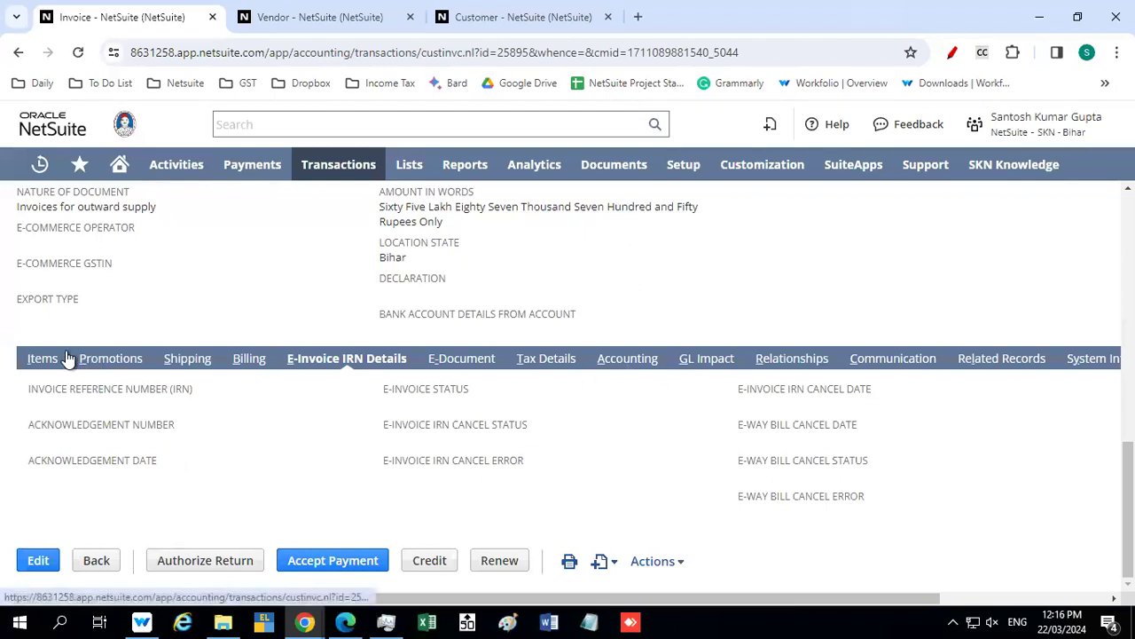
pyautogui.scroll(-1, 204, 389)
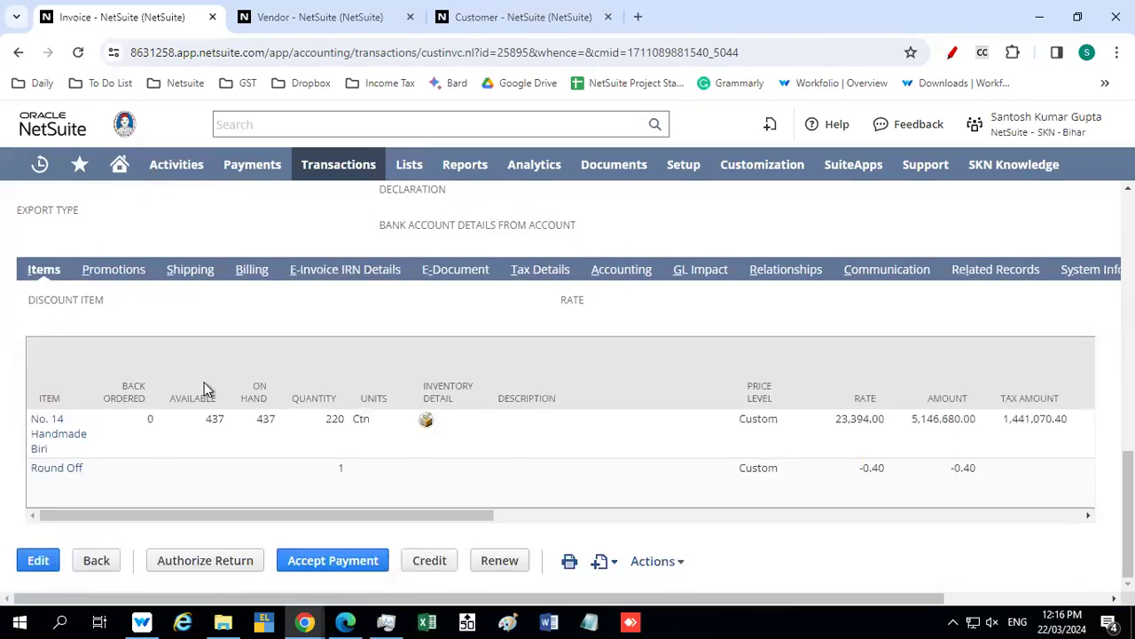
pyautogui.click(124, 268)
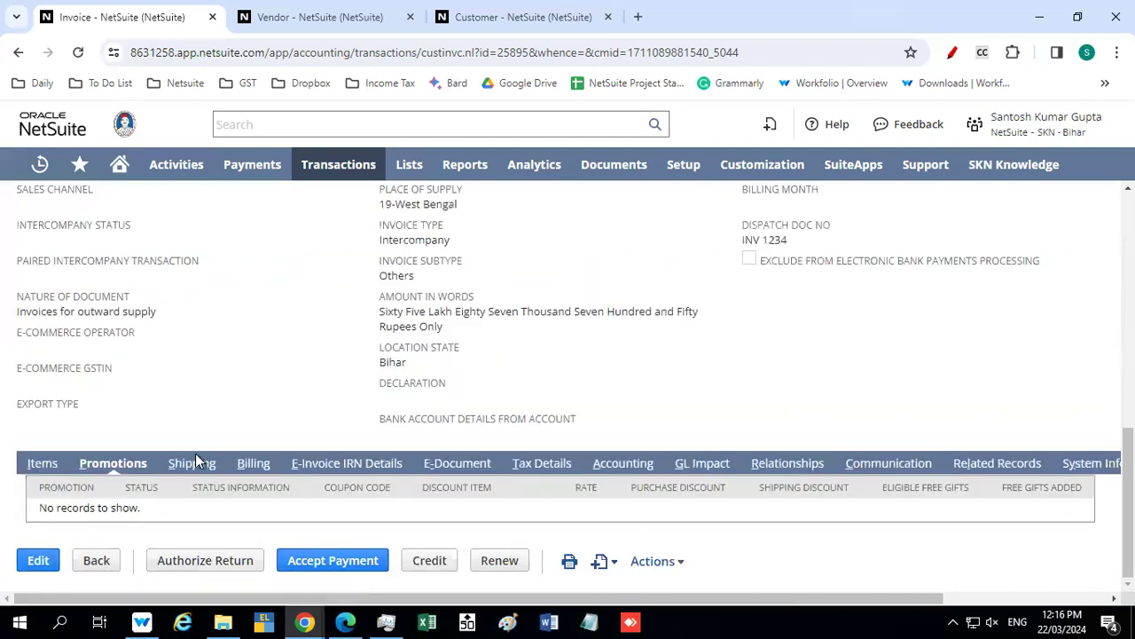
pyautogui.click(253, 463)
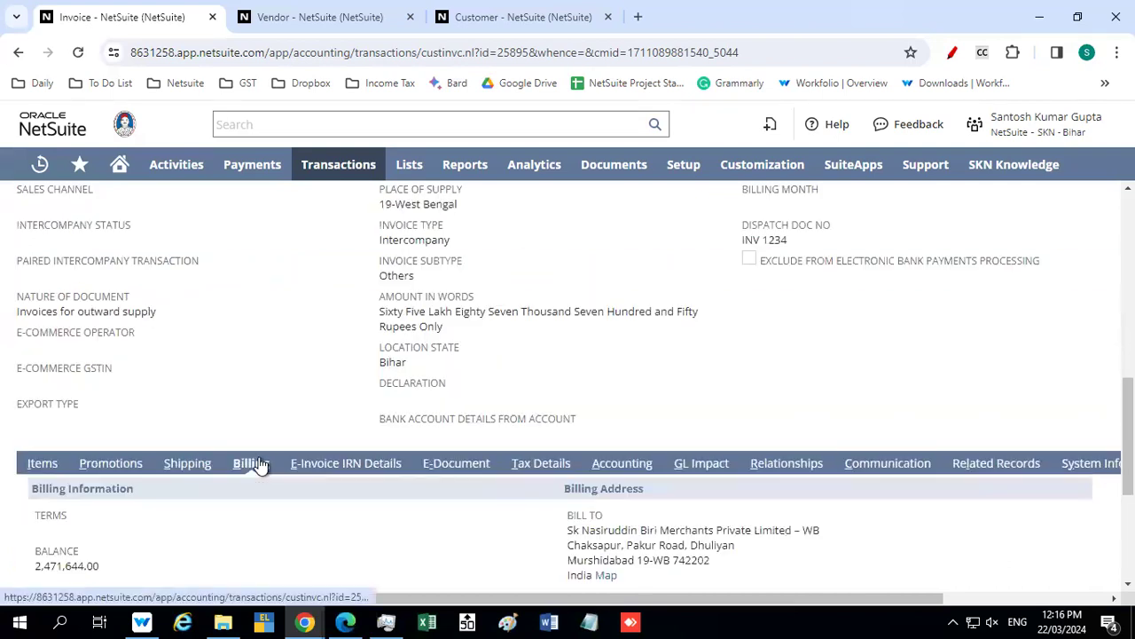
pyautogui.scroll(-2, 257, 350)
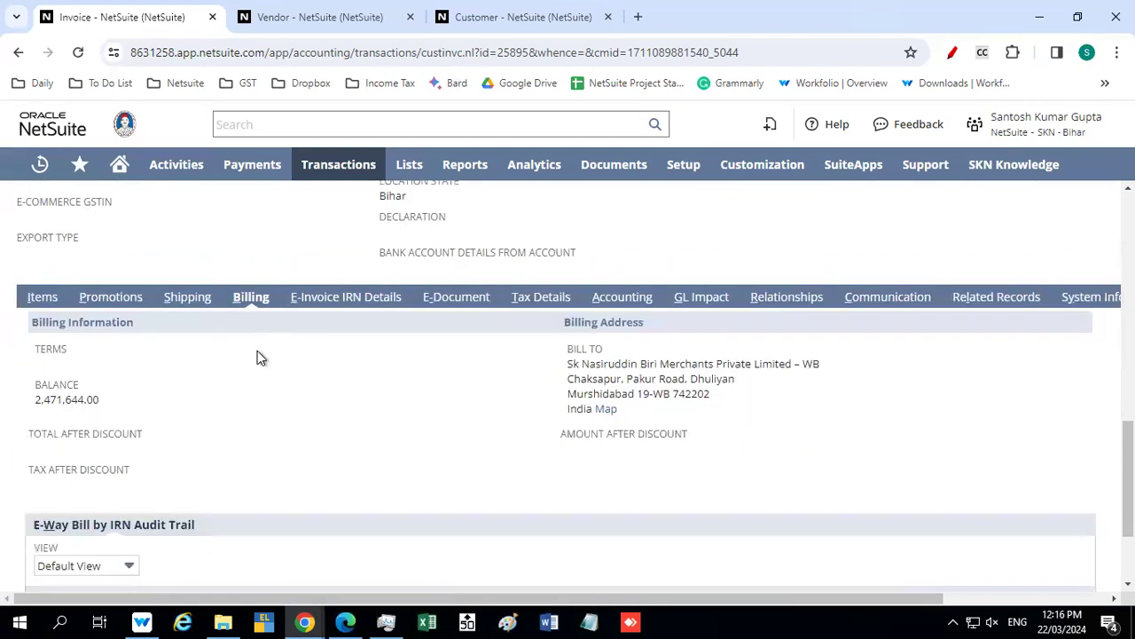
# Review the invoice's shipping information and India e-way bill details, including the transporter, vehicle and ship-from fields
pyautogui.click(182, 298)
pyautogui.scroll(-1, 246, 392)
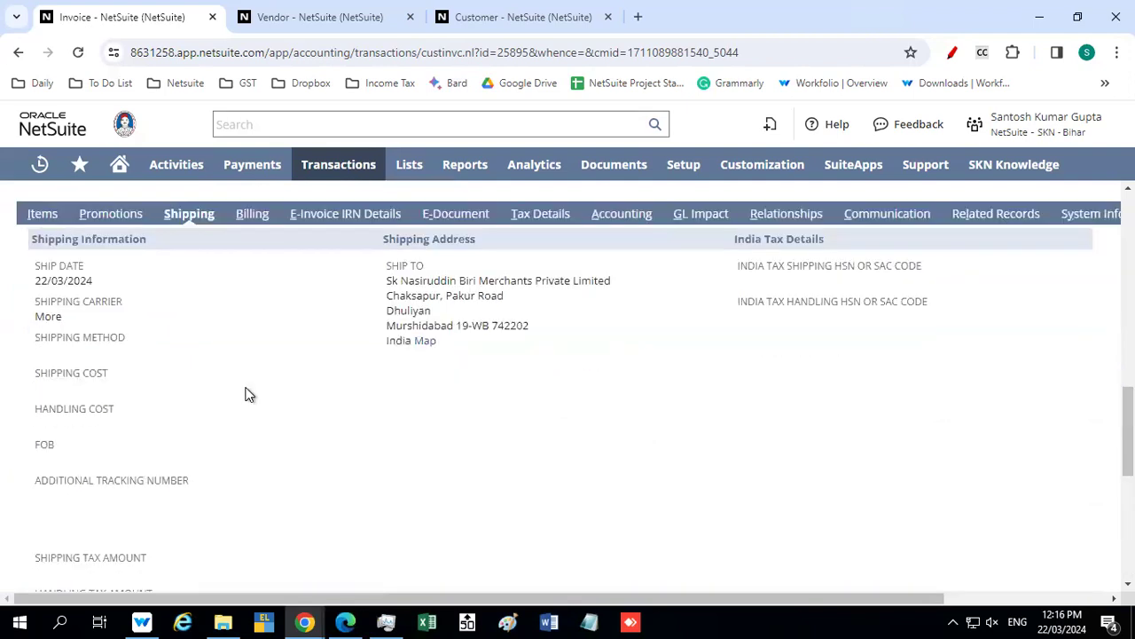
pyautogui.scroll(-4, 248, 395)
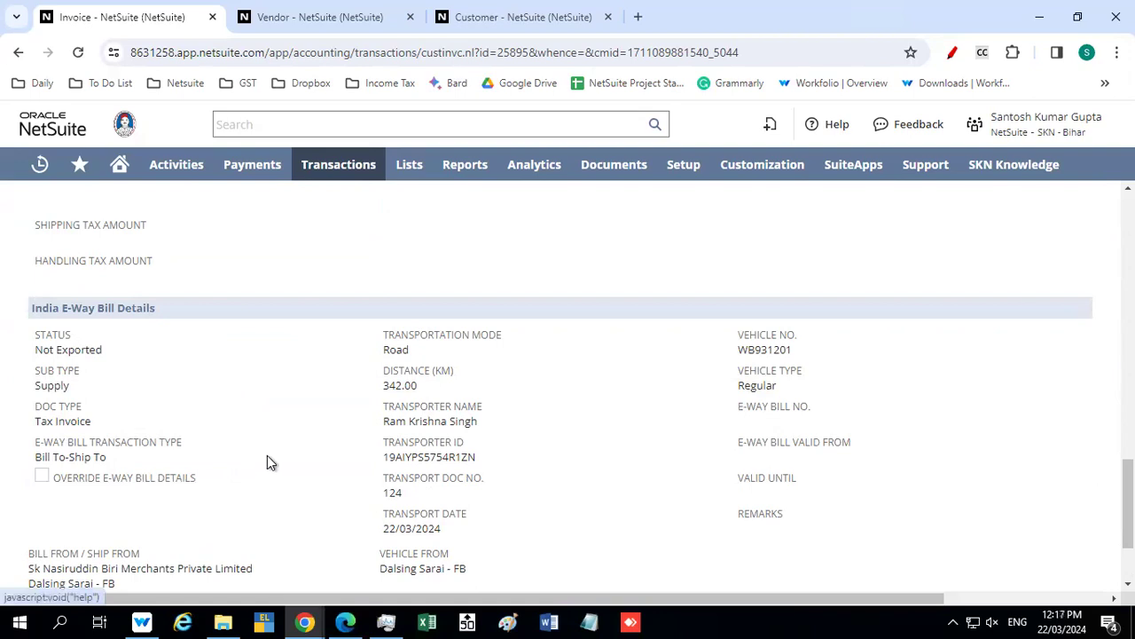
pyautogui.scroll(-1, 270, 455)
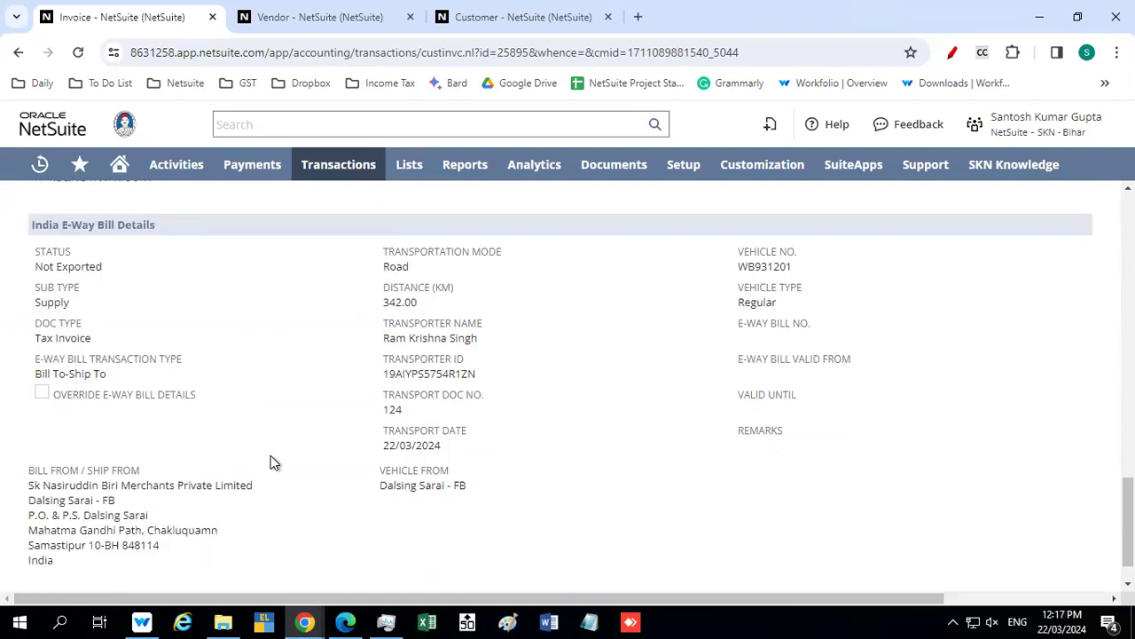
pyautogui.scroll(6, 271, 462)
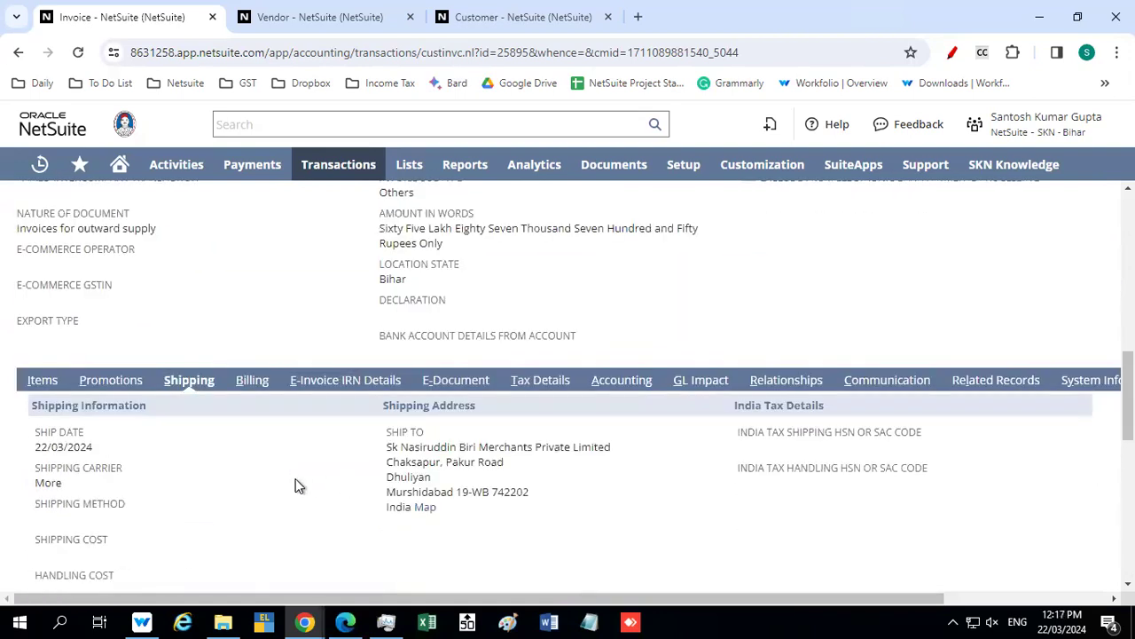
# Check the invoice's billing address and the e-invoice reference number, acknowledgement and cancellation fields
pyautogui.click(253, 381)
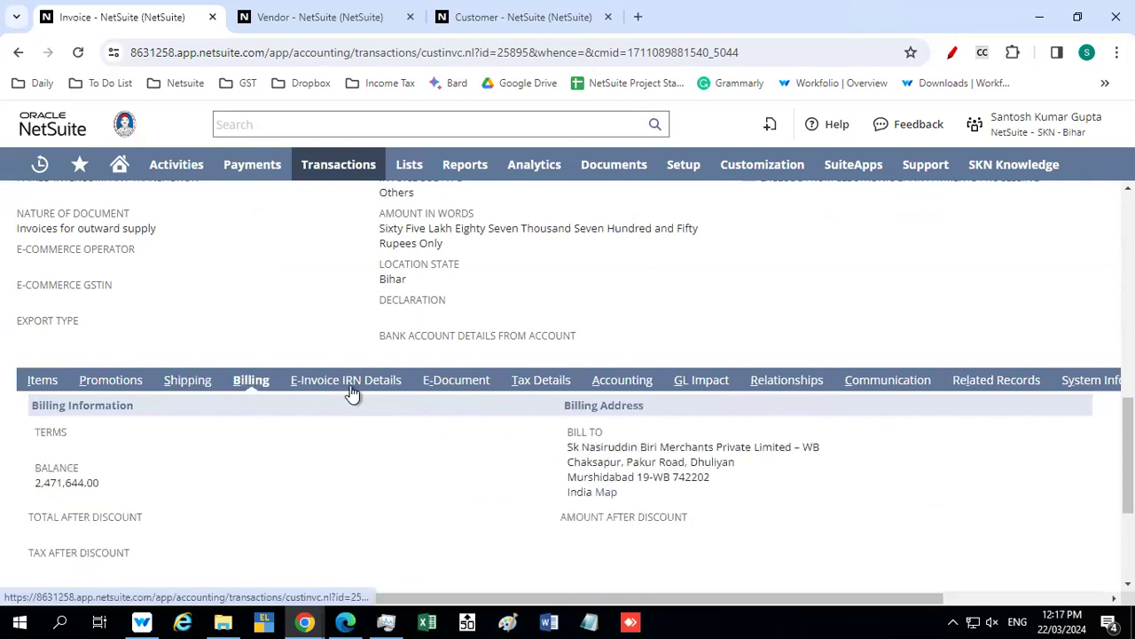
pyautogui.scroll(-1, 368, 428)
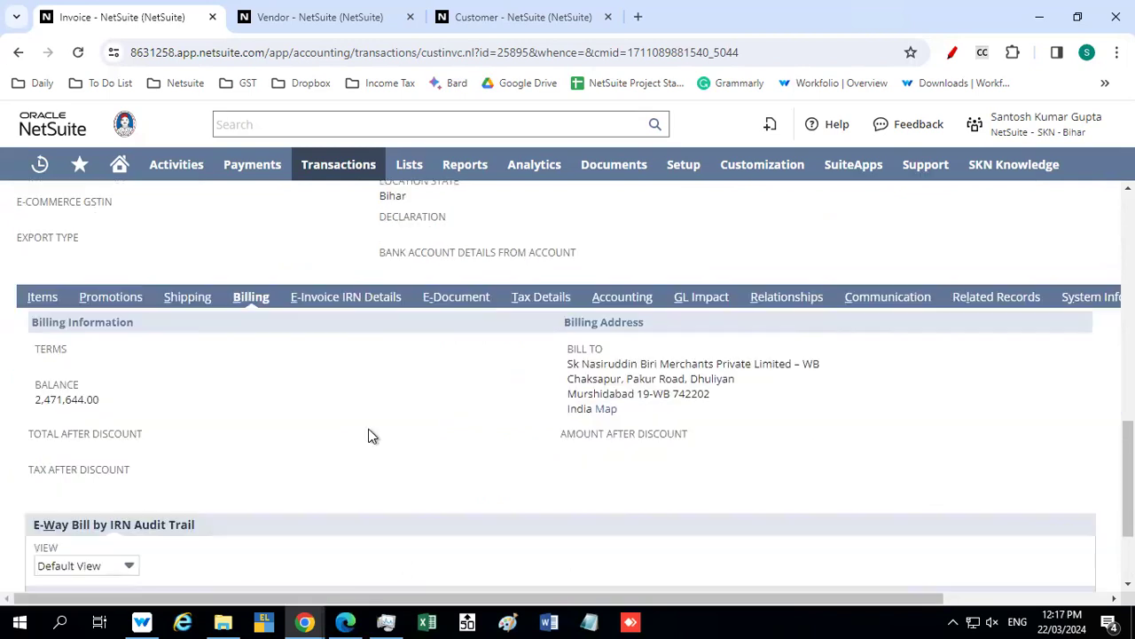
pyautogui.click(327, 300)
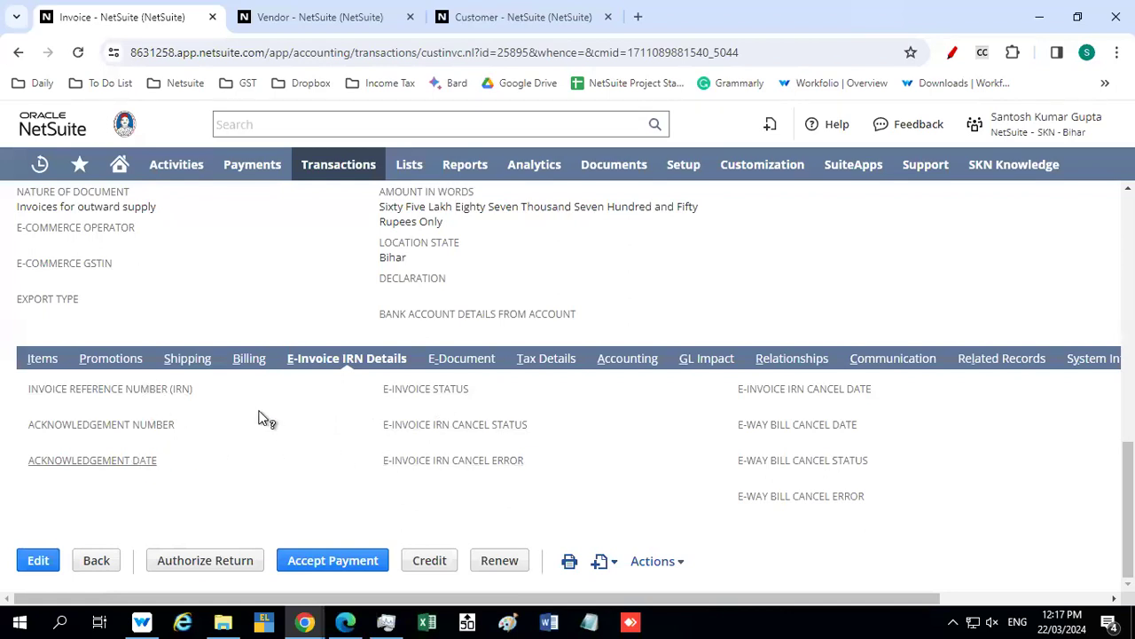
# Examine the invoice's e-document template, status and sending method, and read the note on leaving the template blank
pyautogui.click(462, 359)
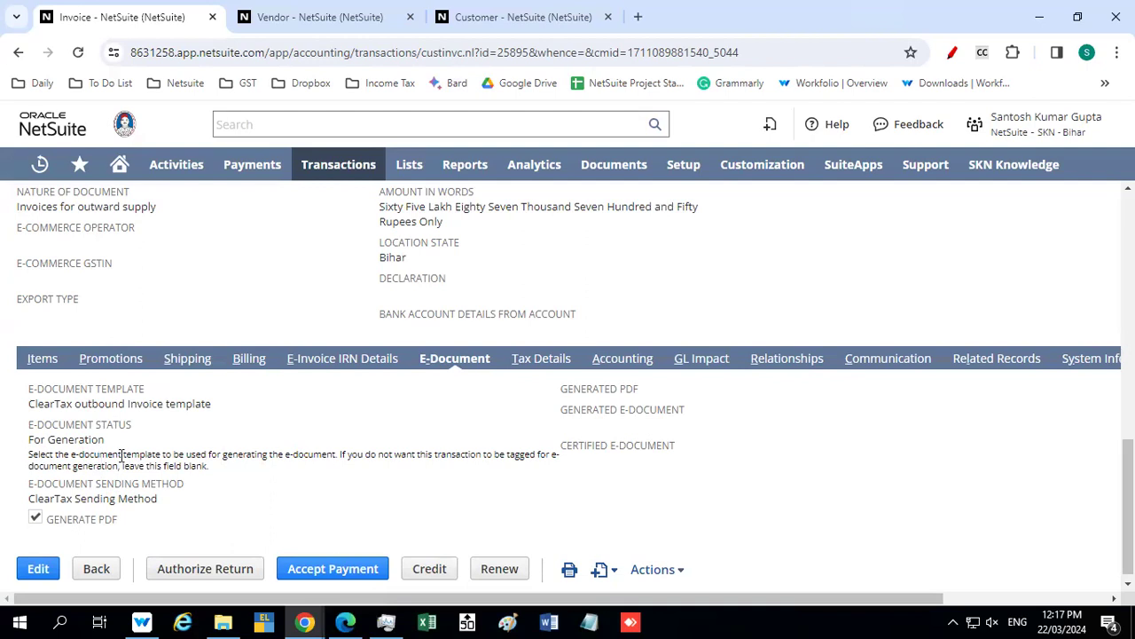
pyautogui.moveTo(125, 454); pyautogui.dragTo(177, 463)
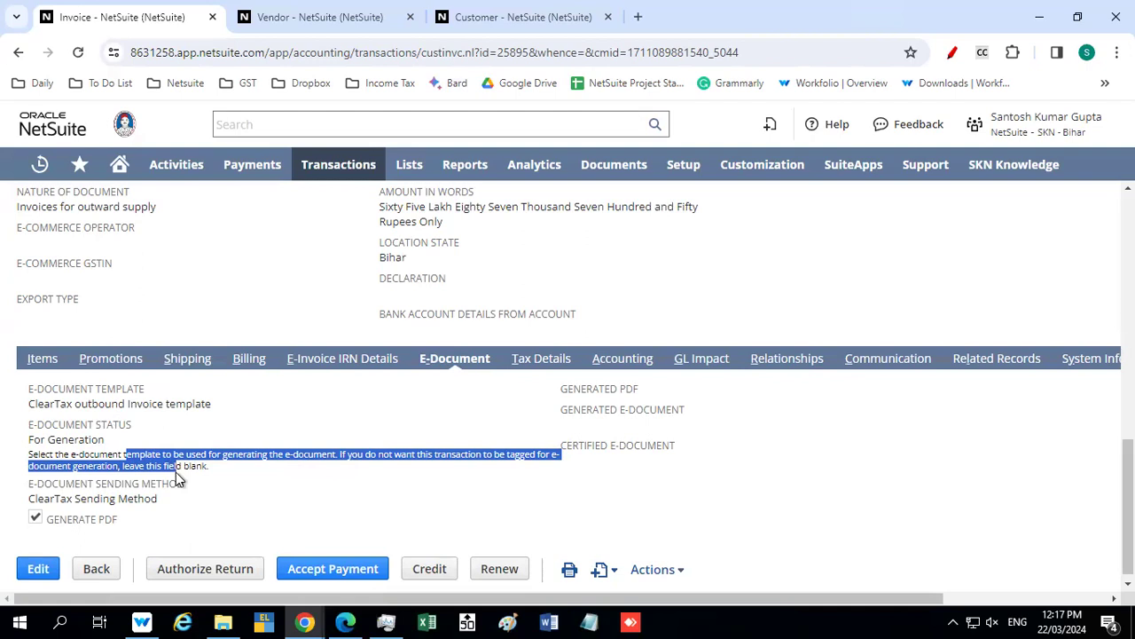
pyautogui.moveTo(114, 407); pyautogui.dragTo(154, 406)
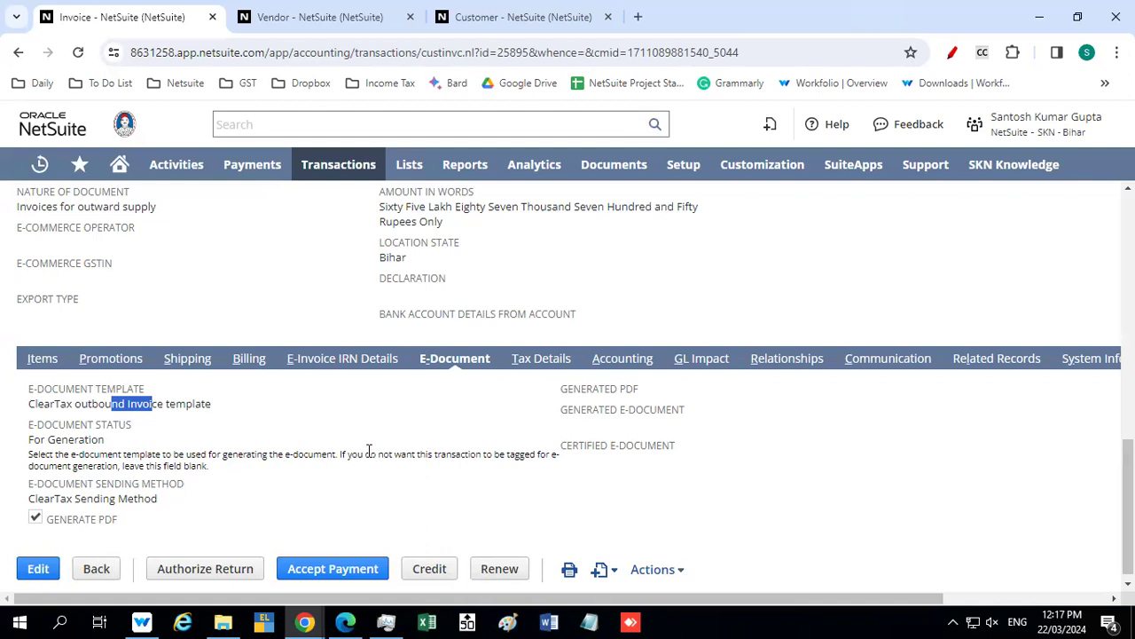
pyautogui.moveTo(365, 454); pyautogui.dragTo(490, 470)
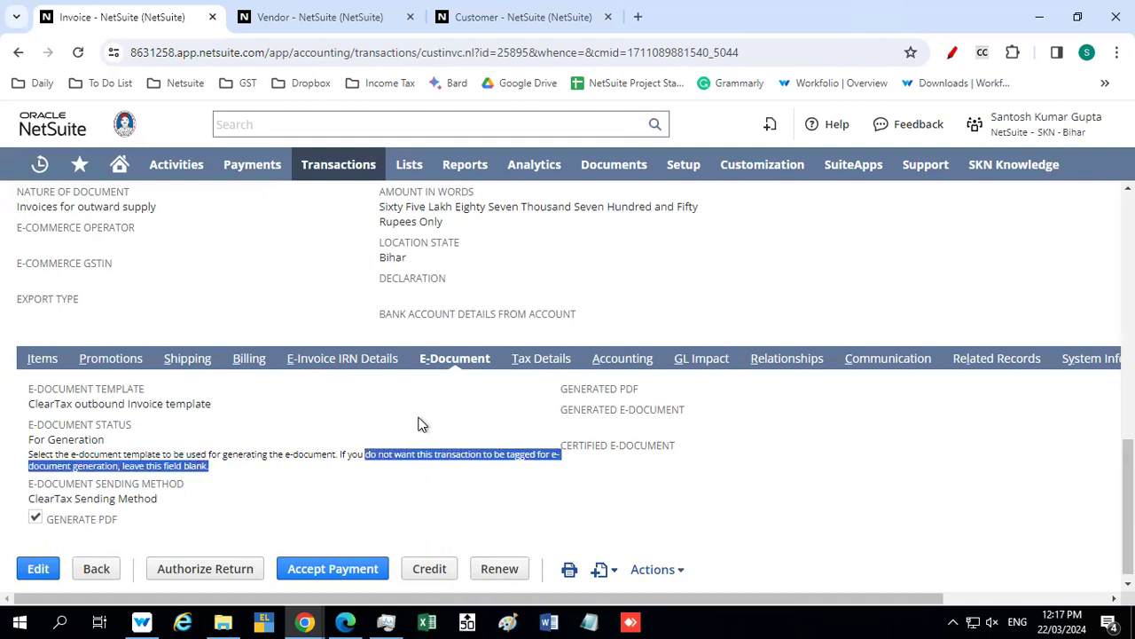
pyautogui.click(572, 376)
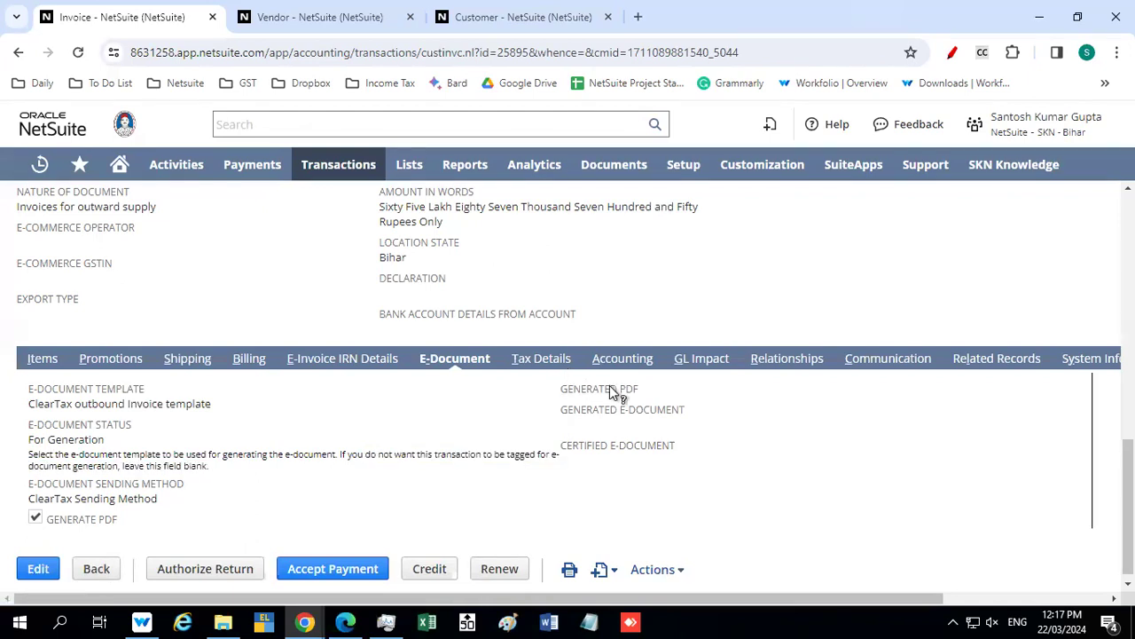
# Examine the invoice's tax details with the IGST line and its general ledger impact by account
pyautogui.click(549, 364)
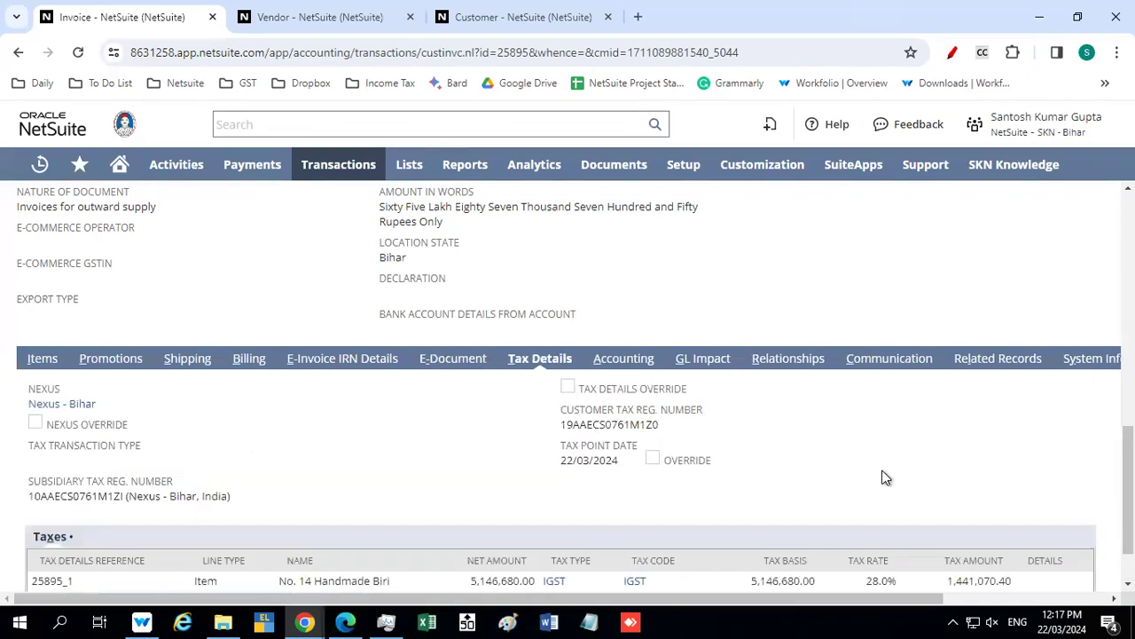
pyautogui.scroll(-2, 884, 478)
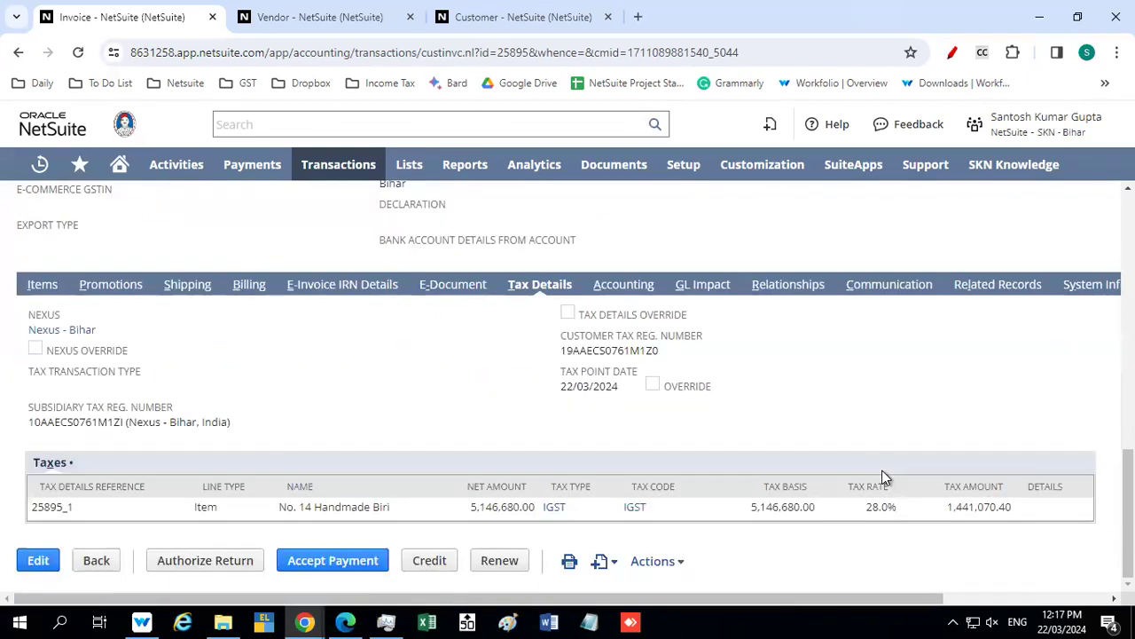
pyautogui.scroll(3, 730, 476)
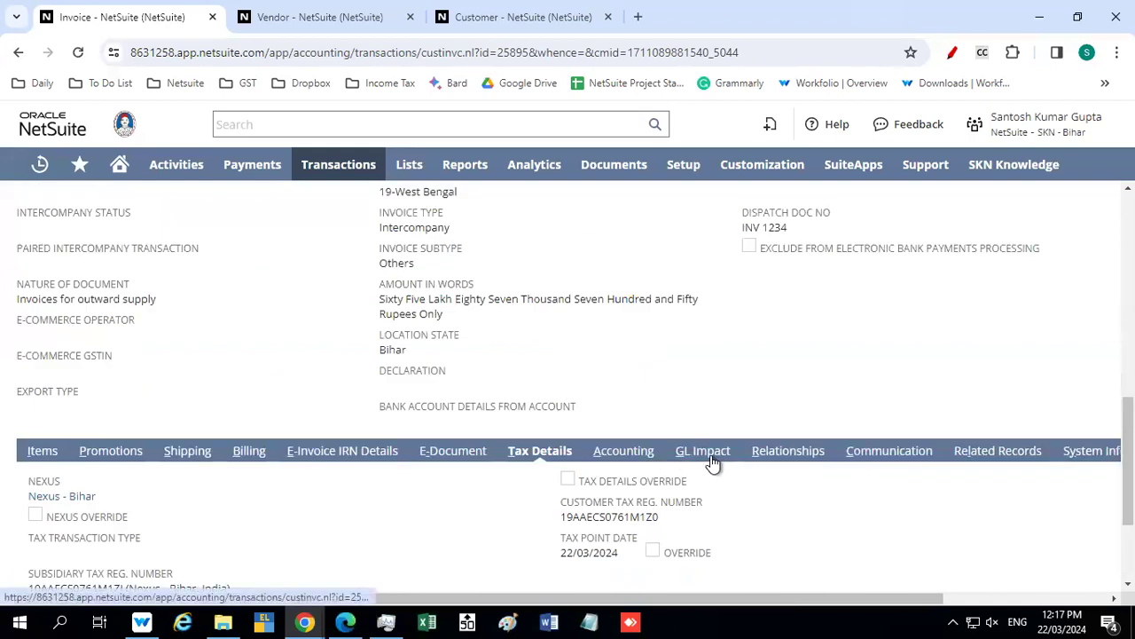
pyautogui.click(714, 454)
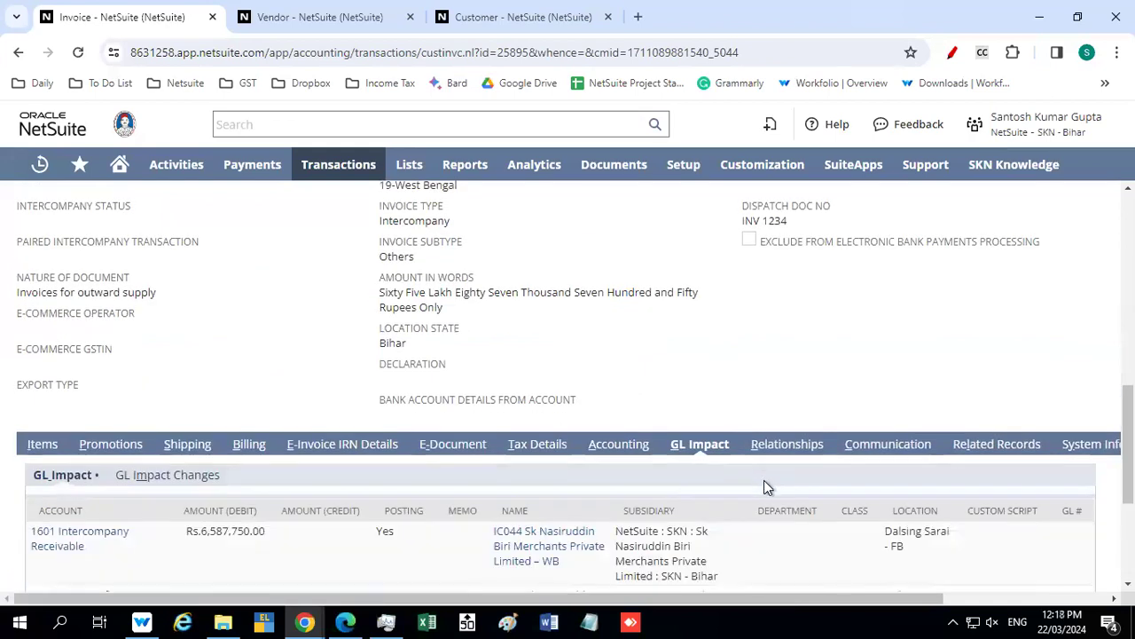
pyautogui.scroll(-2, 764, 483)
pyautogui.scroll(-1, 765, 484)
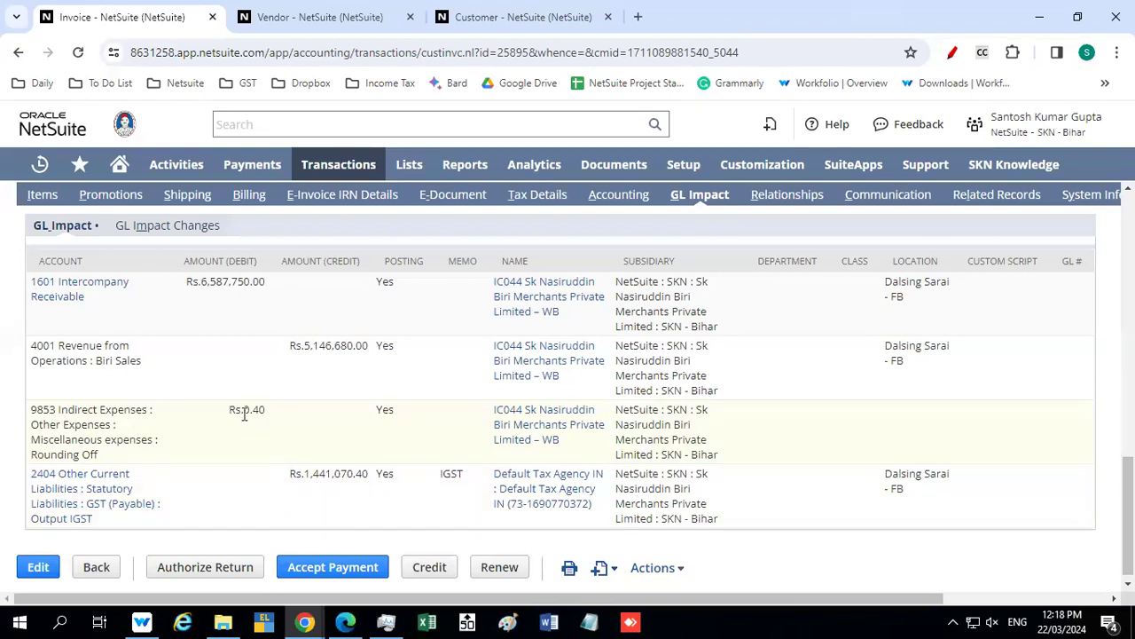
pyautogui.scroll(1, 665, 298)
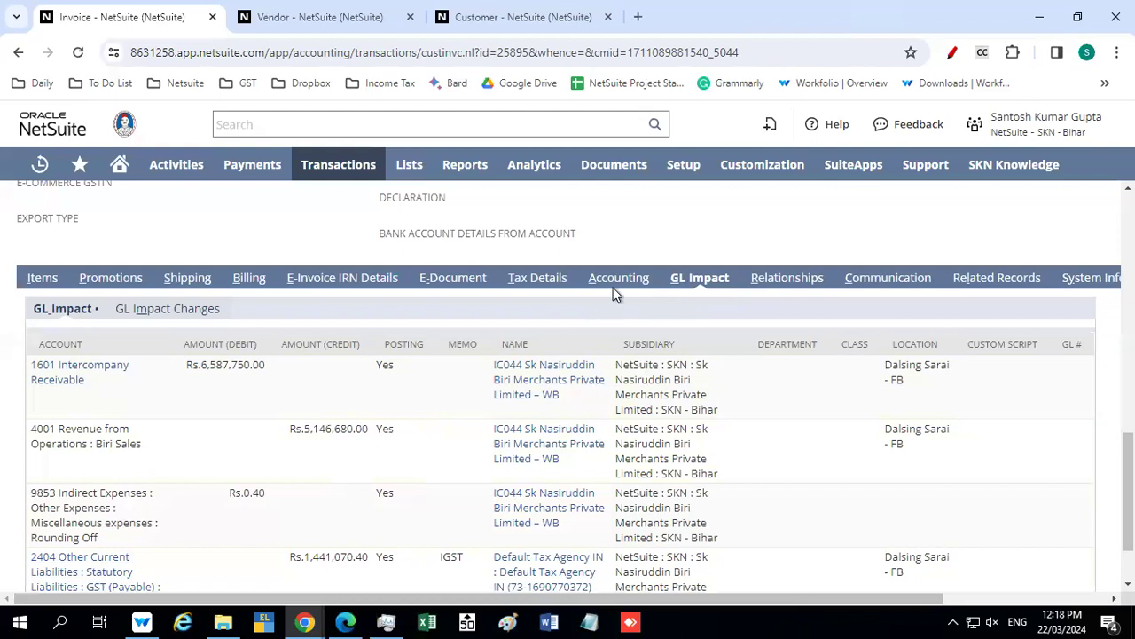
# Check the invoice's related payment records, system notes history and custom fields for tax amount and round-off
pyautogui.click(976, 281)
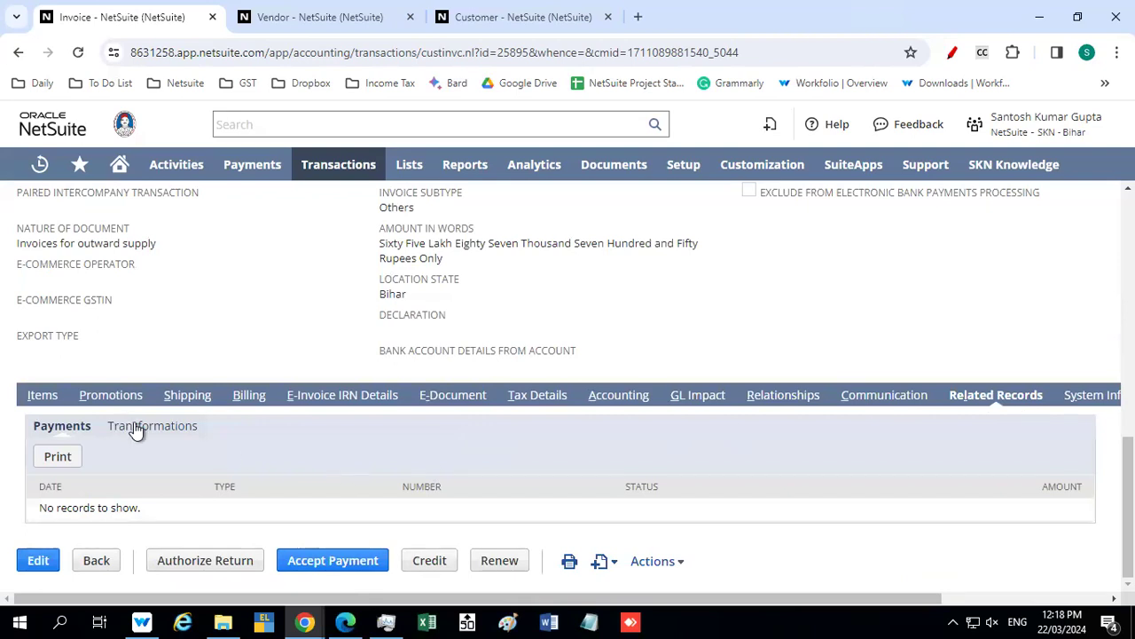
pyautogui.click(1093, 399)
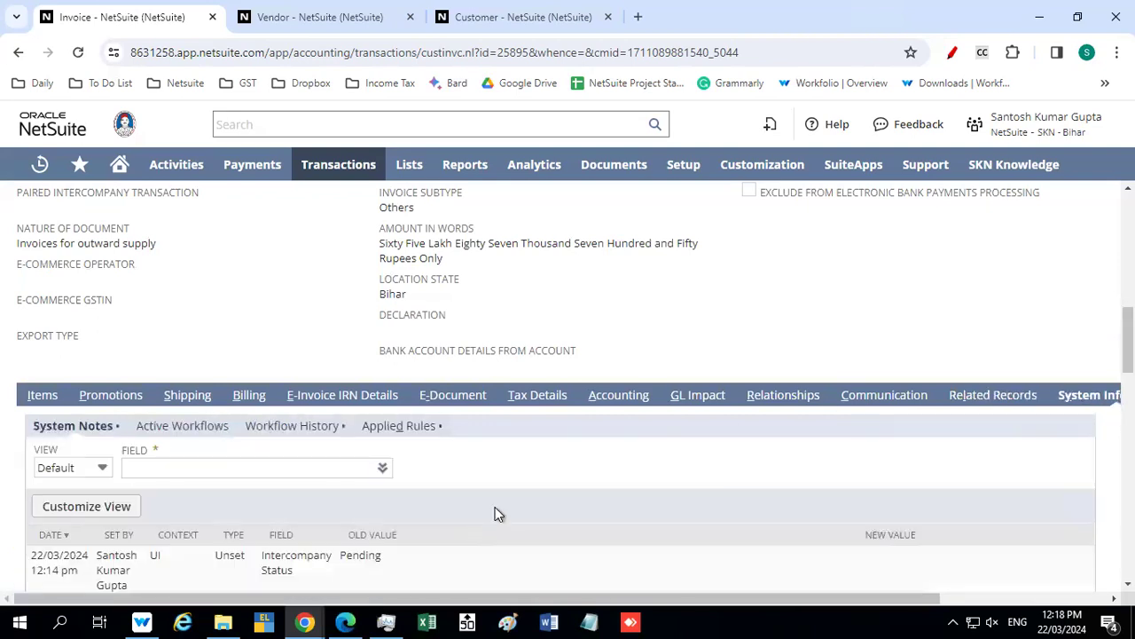
pyautogui.scroll(-2, 495, 513)
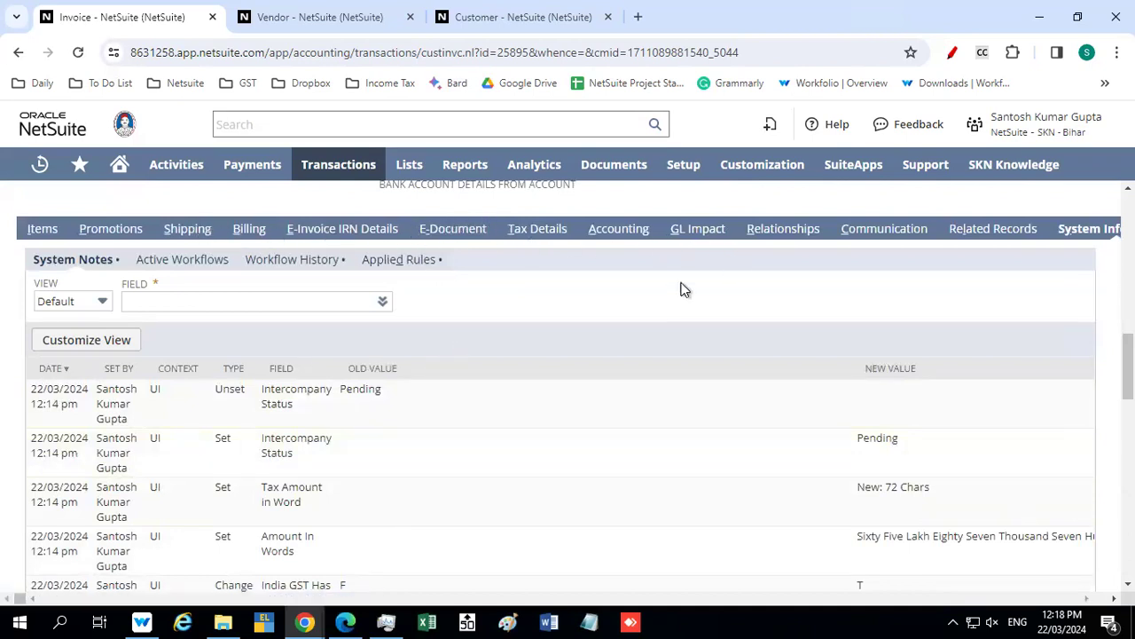
pyautogui.scroll(-5, 458, 503)
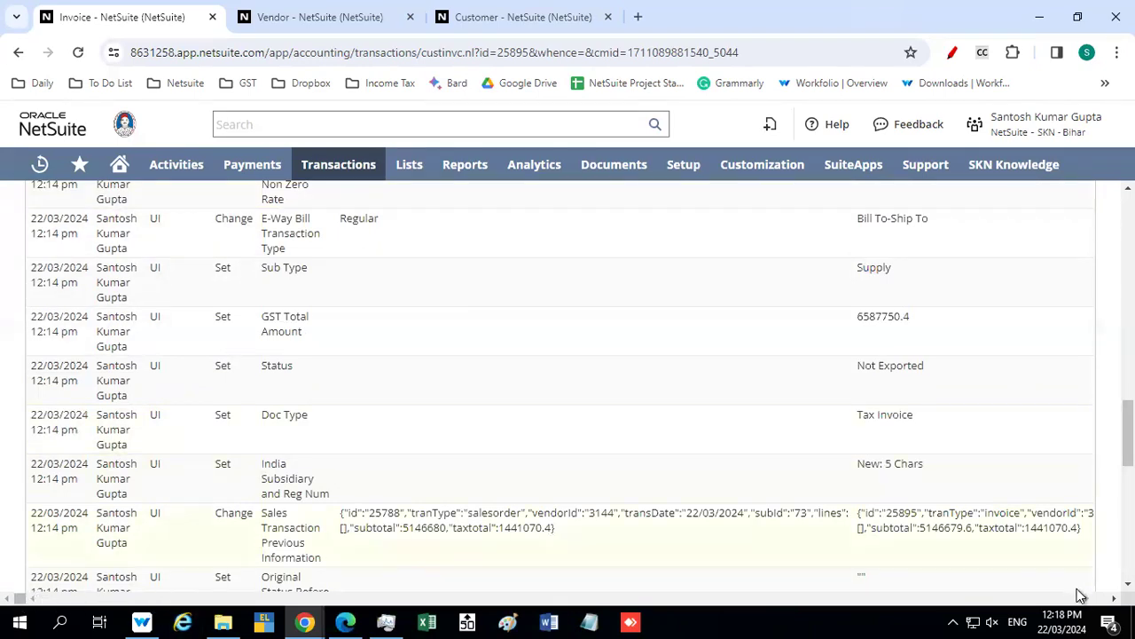
pyautogui.hscroll(2, 1014, 449)
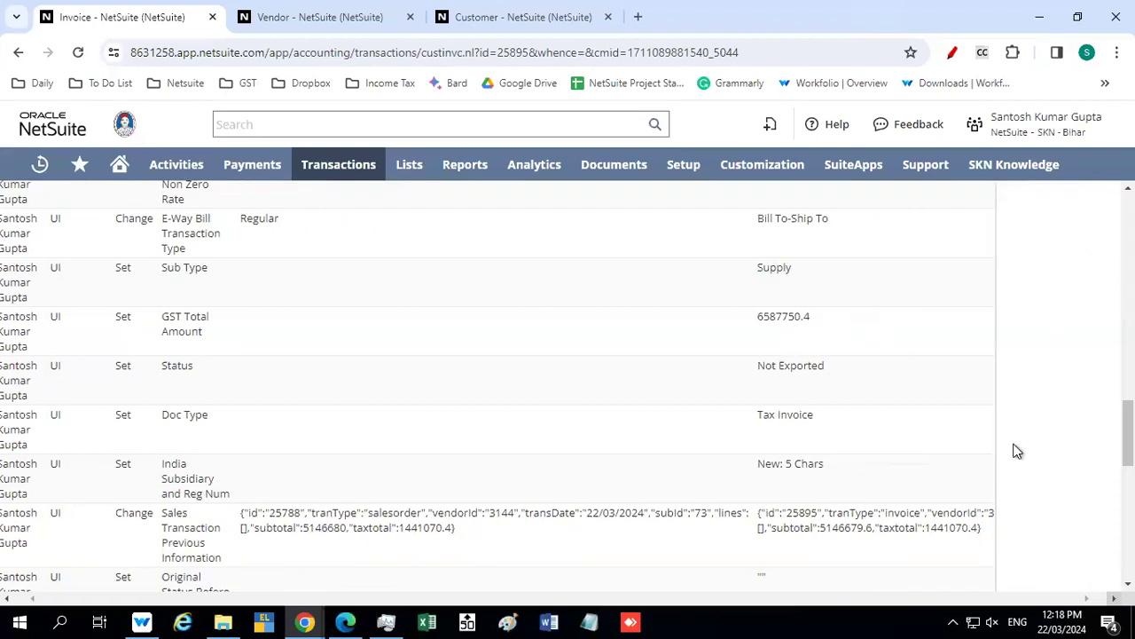
pyautogui.scroll(3, 1020, 444)
pyautogui.scroll(4, 1024, 444)
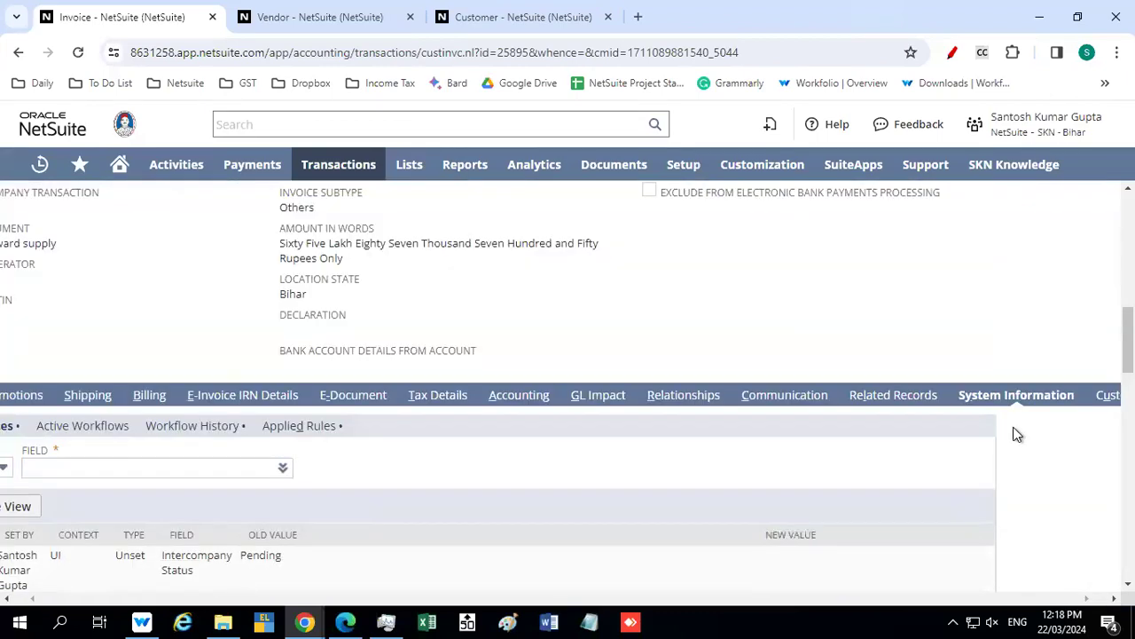
pyautogui.click(1105, 399)
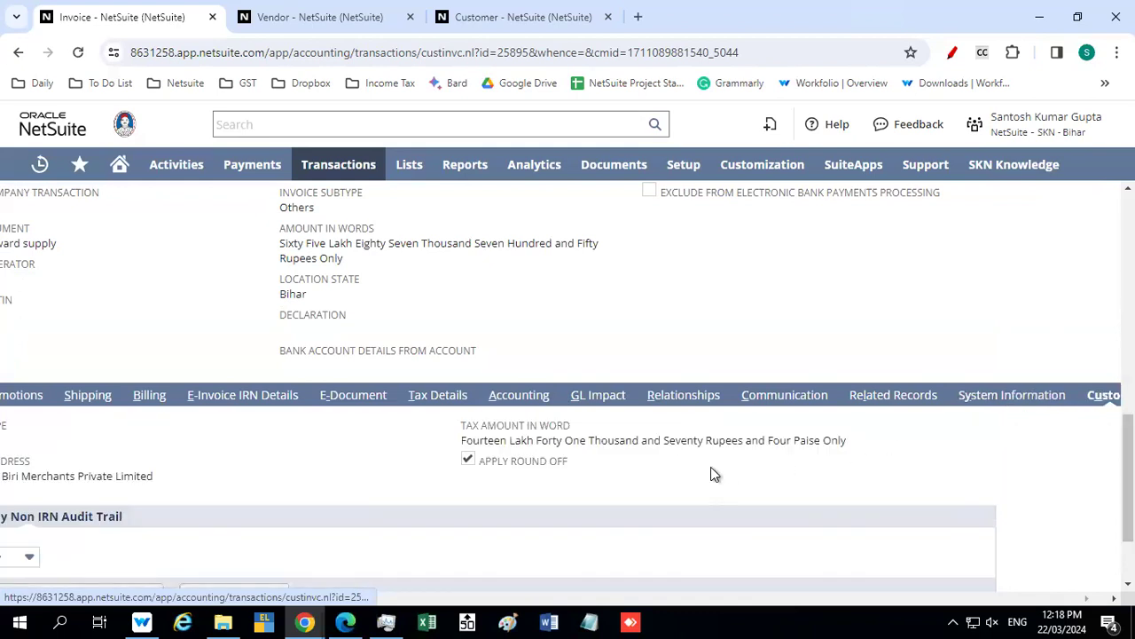
# Examine the invoice's E-Way Bill by Non IRN audit trail and its primary, sales and classification information
pyautogui.hotkey('ctrl', '-')
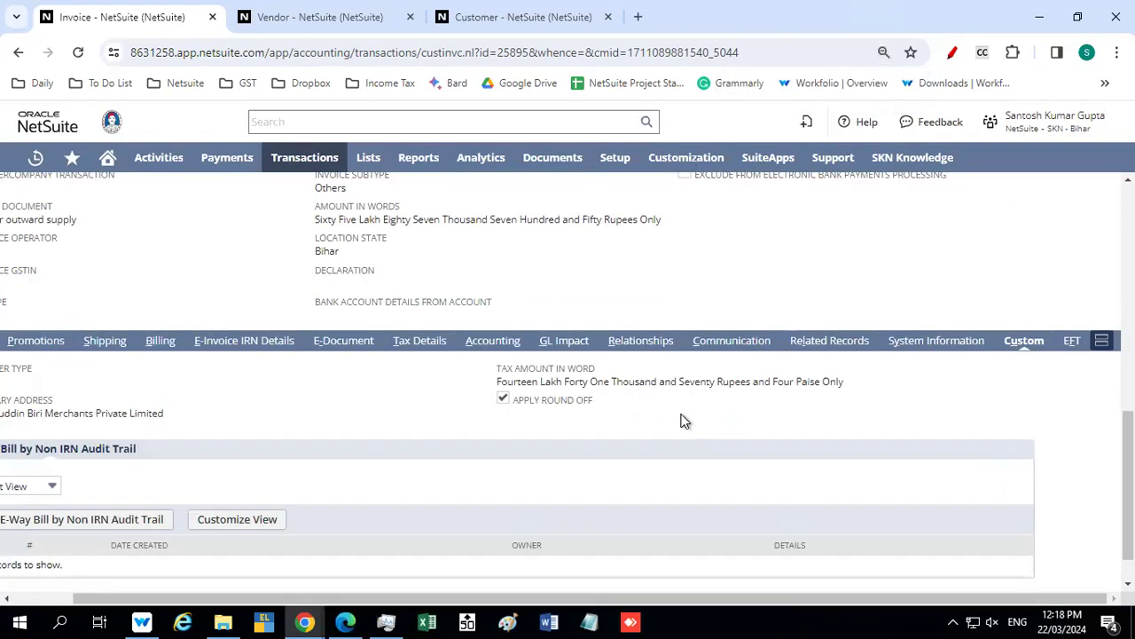
pyautogui.scroll(-1, 674, 425)
pyautogui.moveTo(435, 601); pyautogui.dragTo(209, 608)
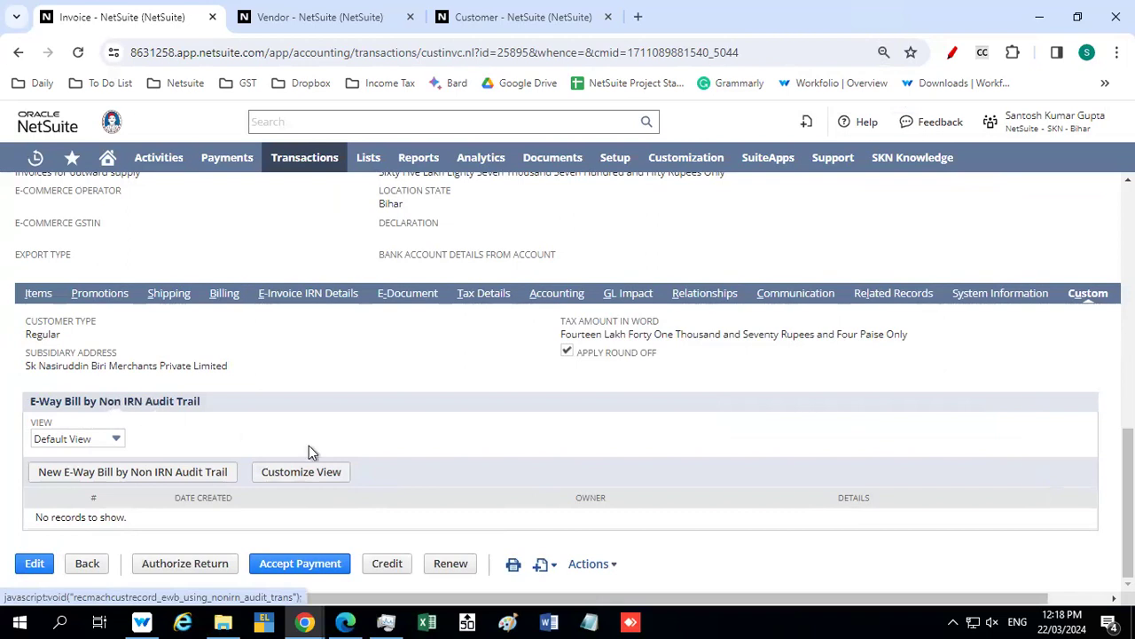
pyautogui.scroll(15, 342, 440)
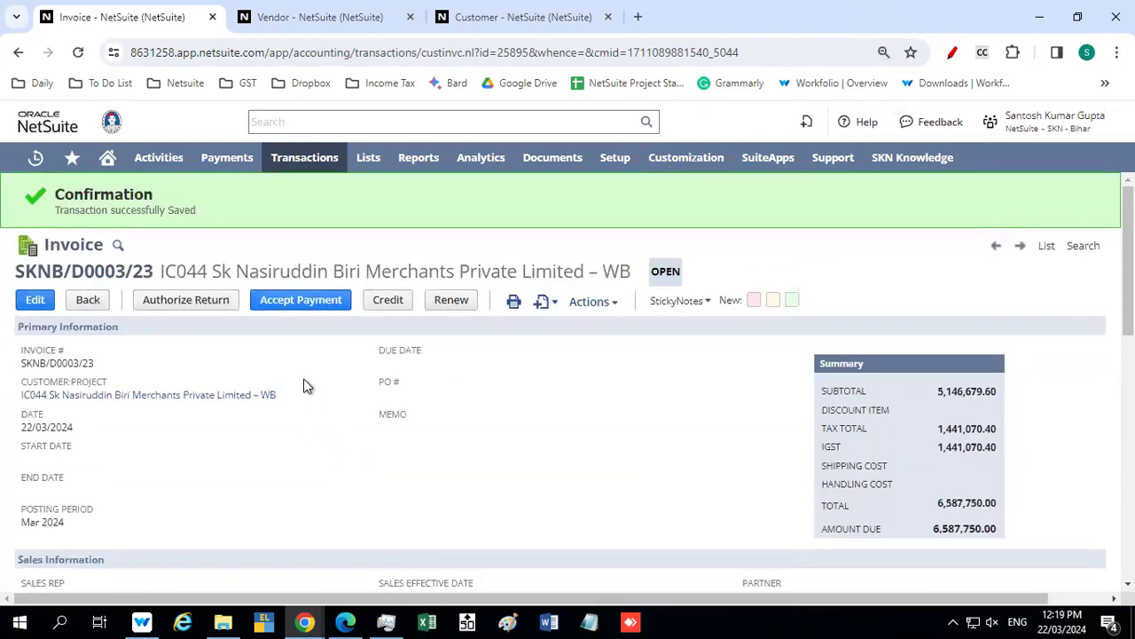
pyautogui.scroll(-3, 304, 385)
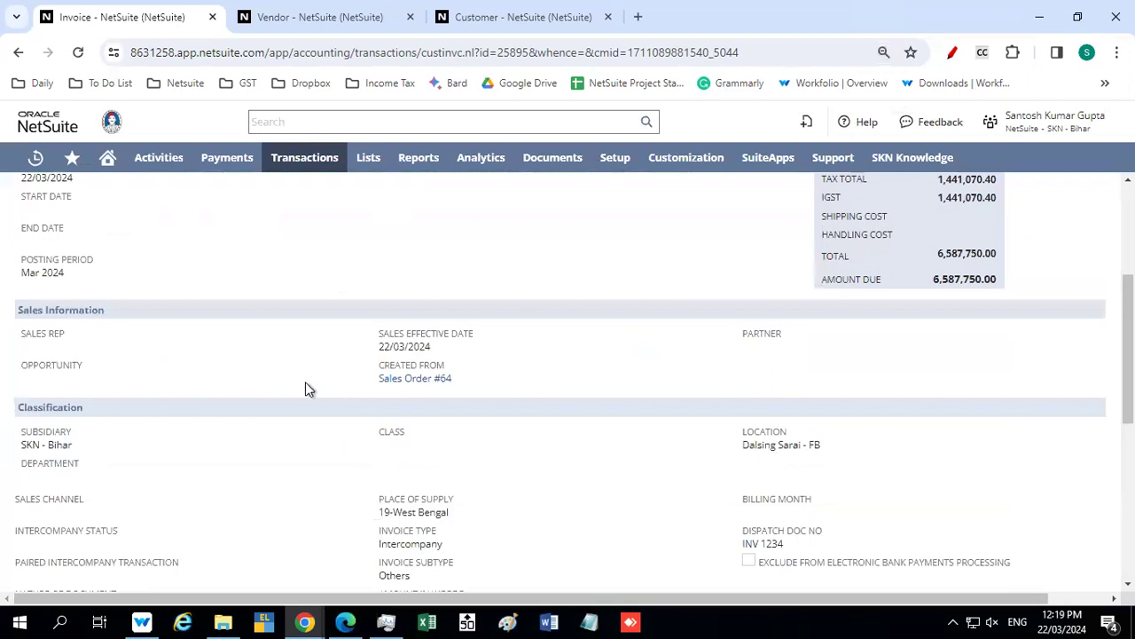
pyautogui.scroll(3, 305, 383)
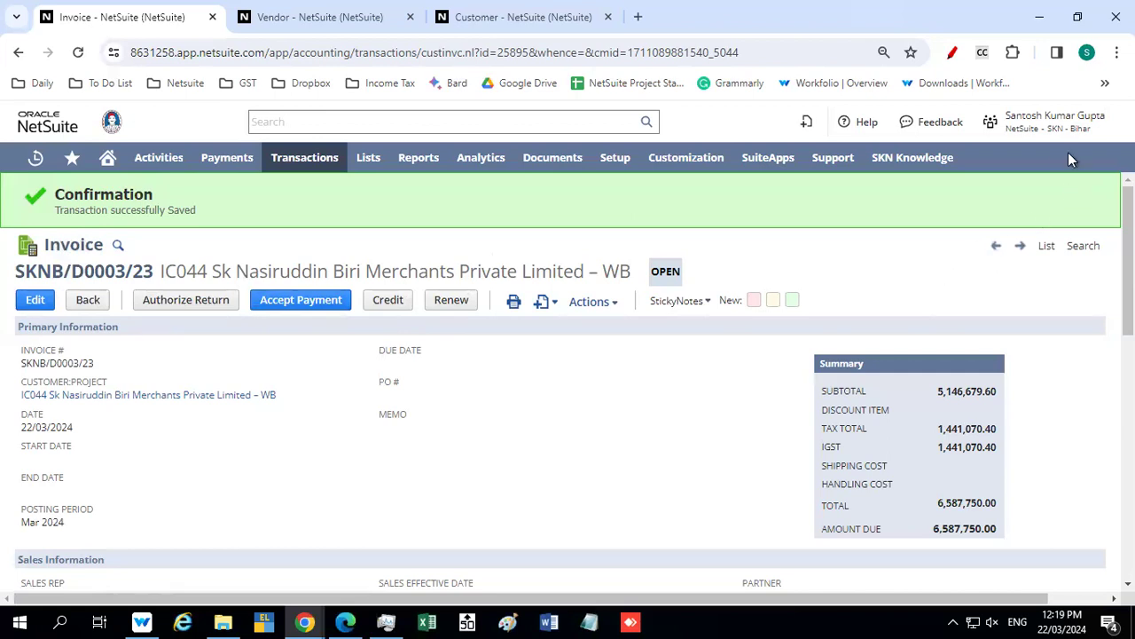
# Copy the invoice number from the primary information and switch to the Administrator role of the production account
pyautogui.moveTo(1077, 135)
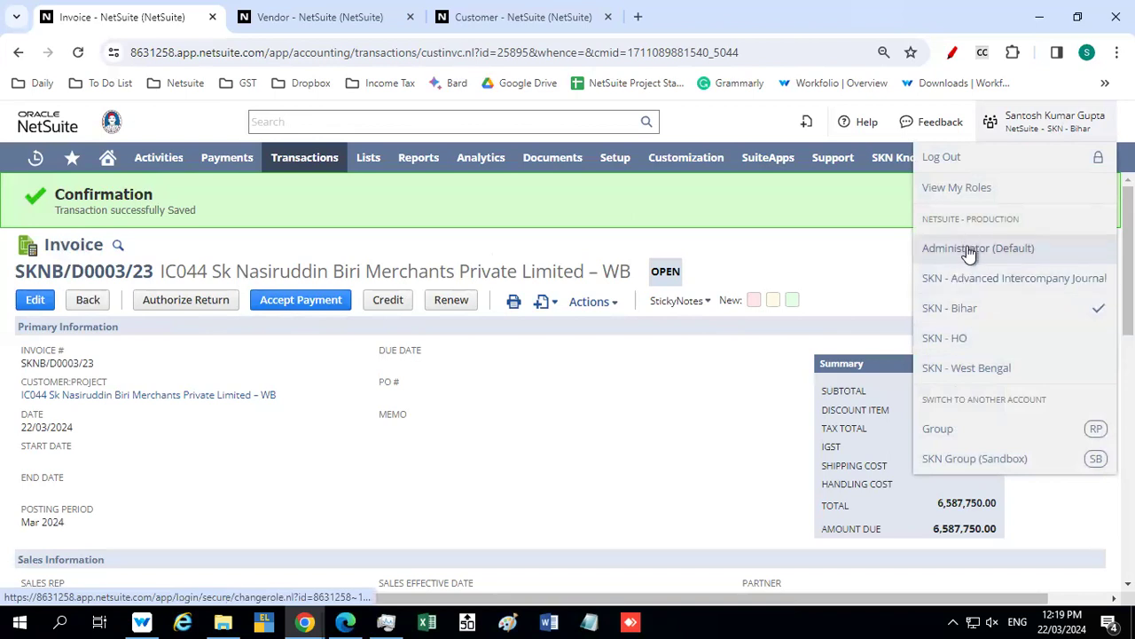
pyautogui.doubleClick(69, 363)
pyautogui.click(99, 367)
pyautogui.moveTo(98, 365); pyautogui.dragTo(20, 363)
pyautogui.hotkey('ctrl', 'c')
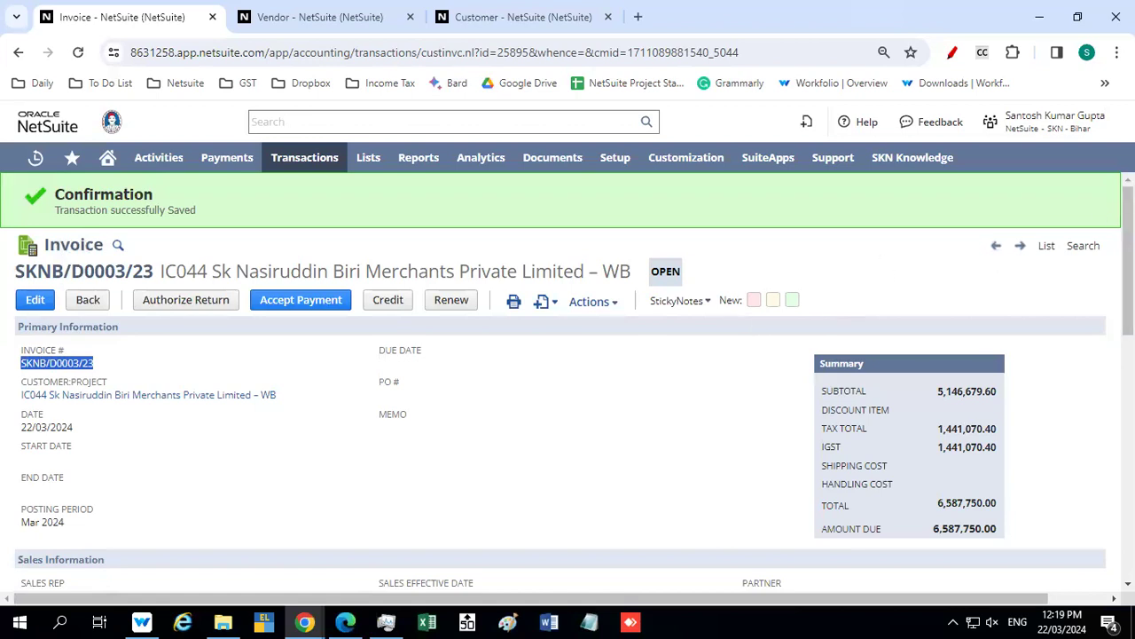
pyautogui.moveTo(985, 122)
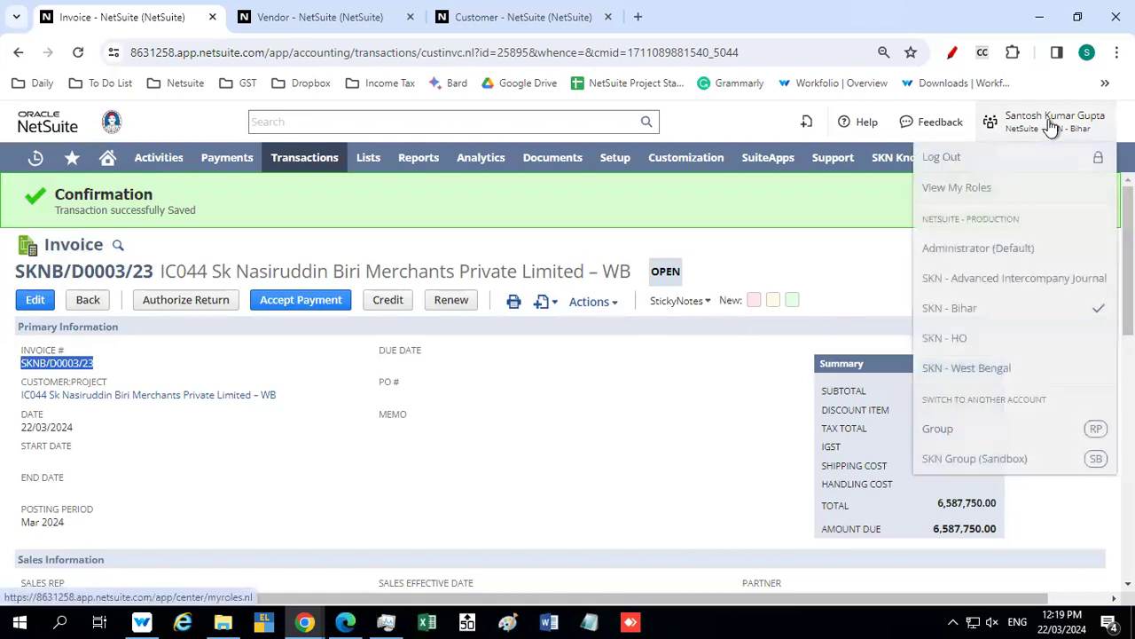
pyautogui.click(998, 257)
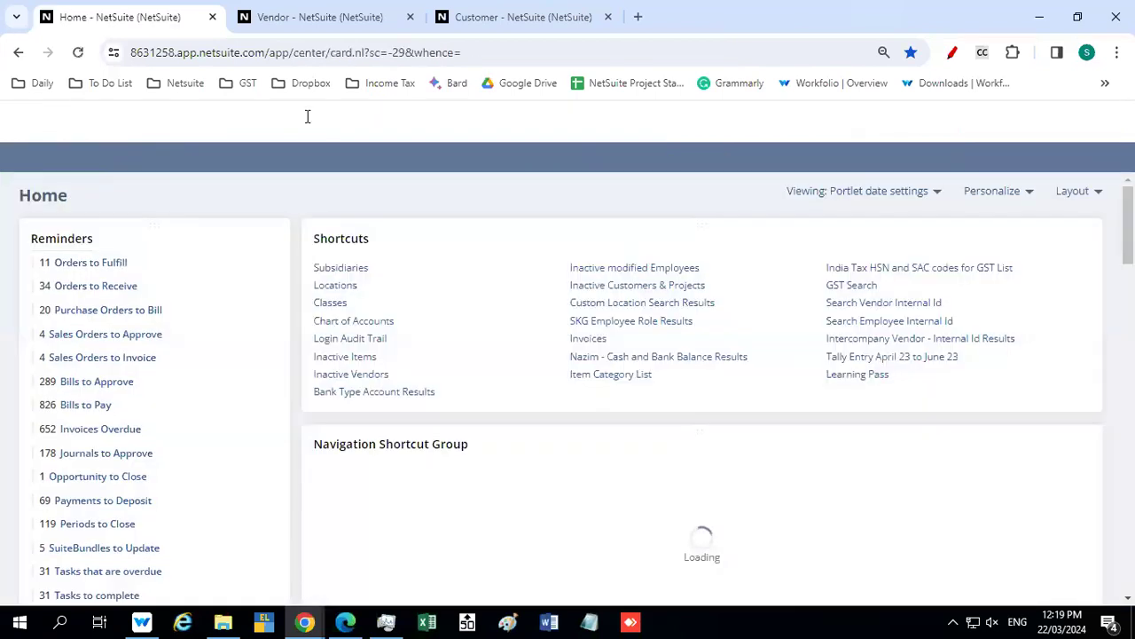
# Search globally for the copied invoice number and open the matching intercompany invoice
pyautogui.click(294, 127)
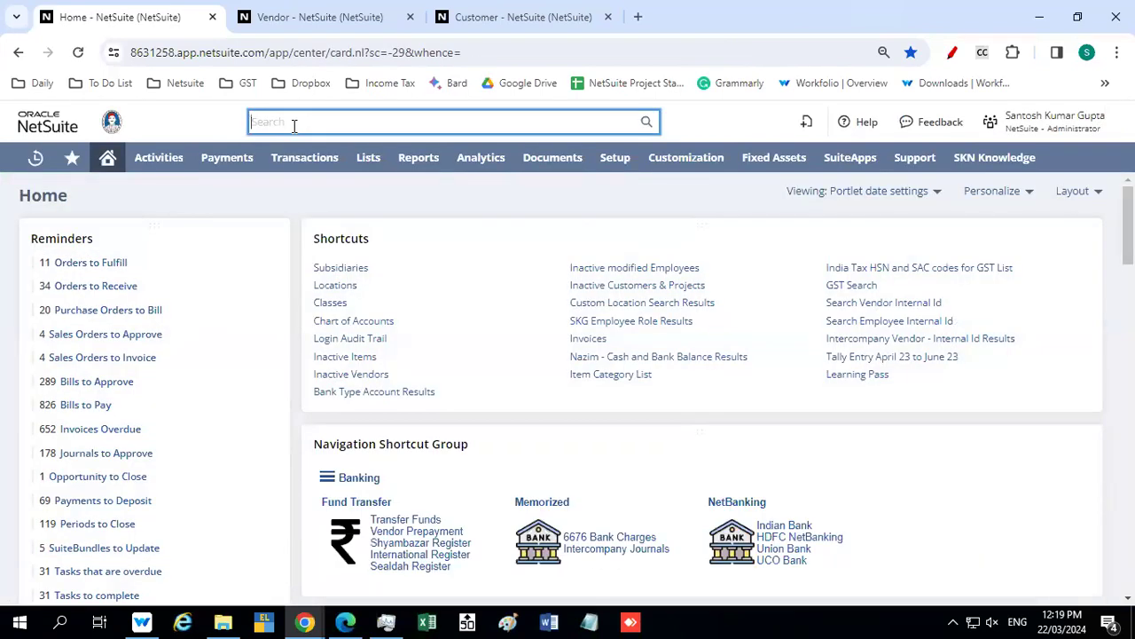
pyautogui.hotkey('ctrl', 'v')
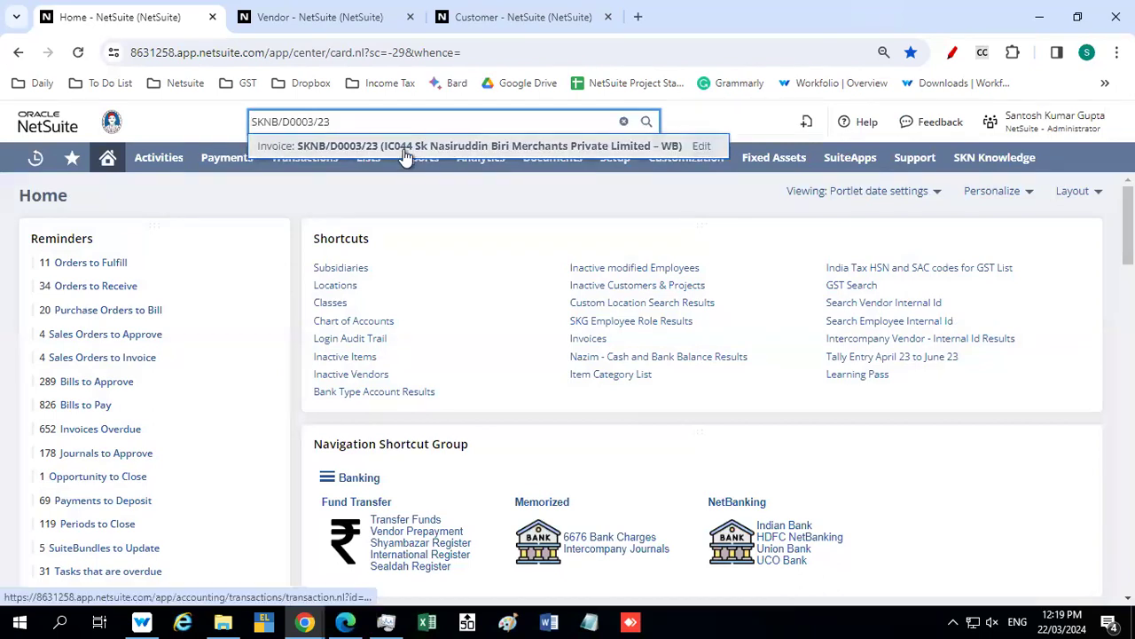
pyautogui.click(402, 149)
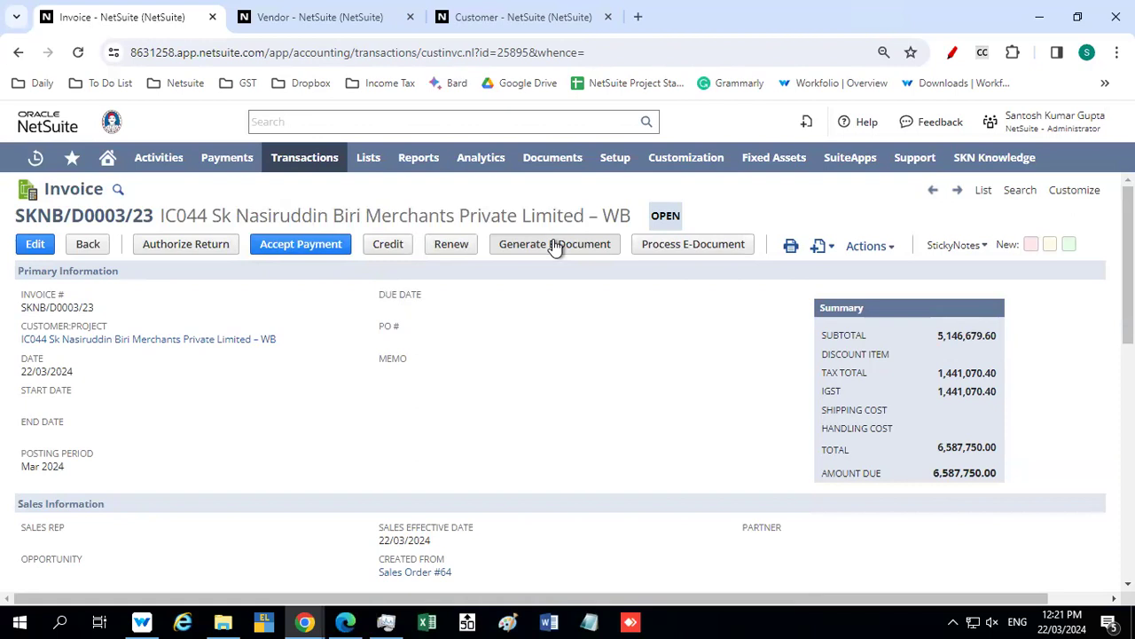
# Generate the e-document for the open invoice and reload the record to update its generation status
pyautogui.click(555, 246)
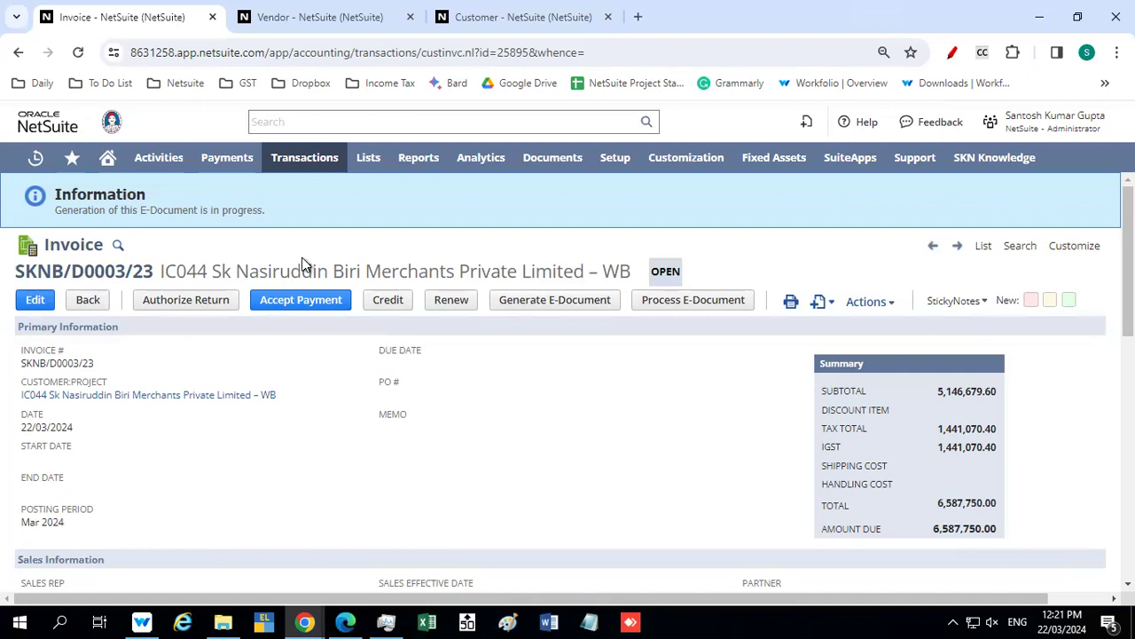
pyautogui.press('F5')
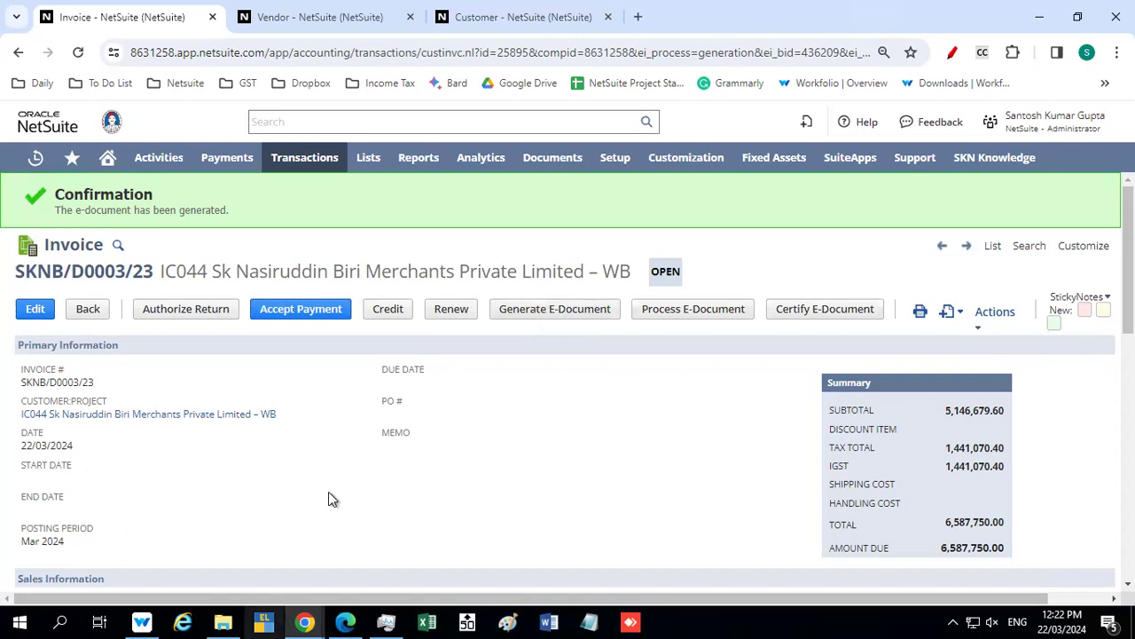
pyautogui.moveTo(733, 21)
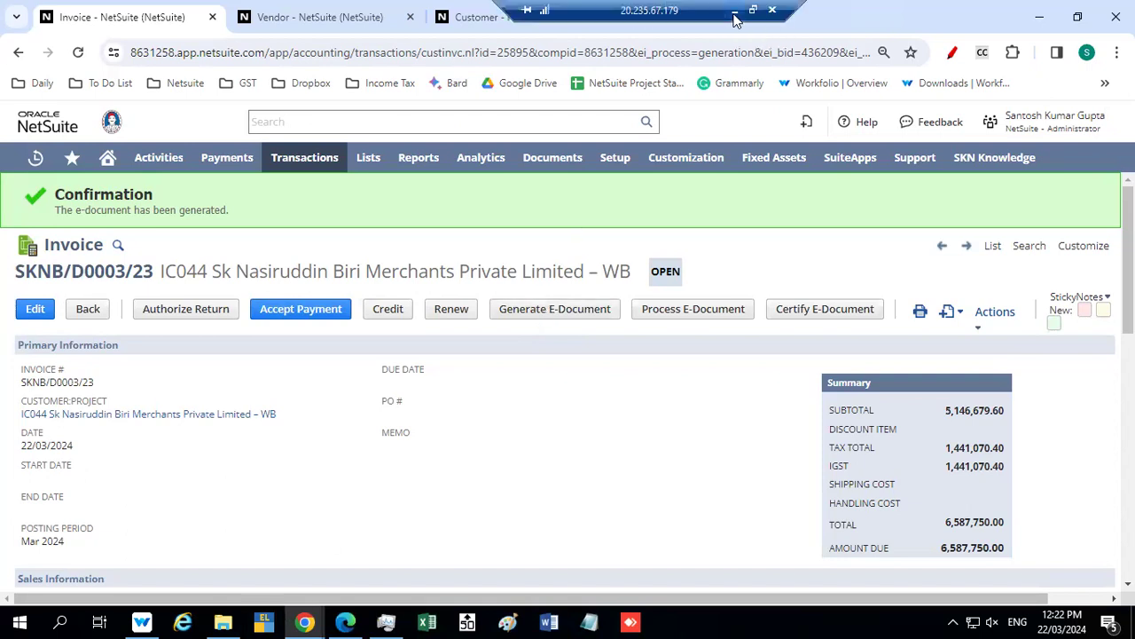
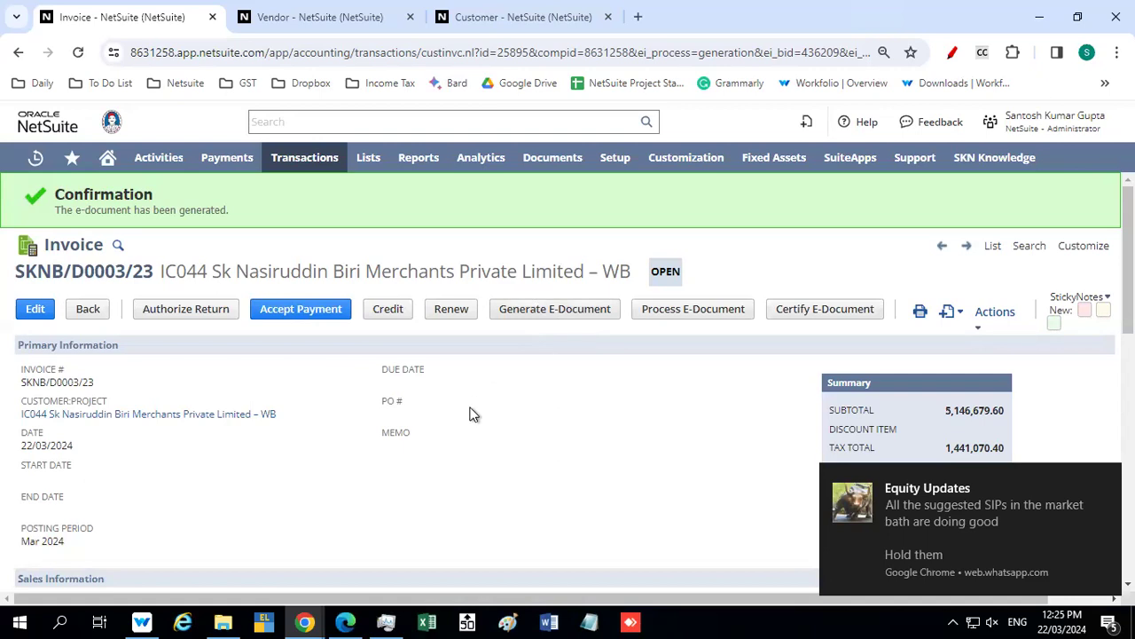
# Examine the invoice's item lines, shipping information and India E-Way Bill details
pyautogui.scroll(-8, 395, 431)
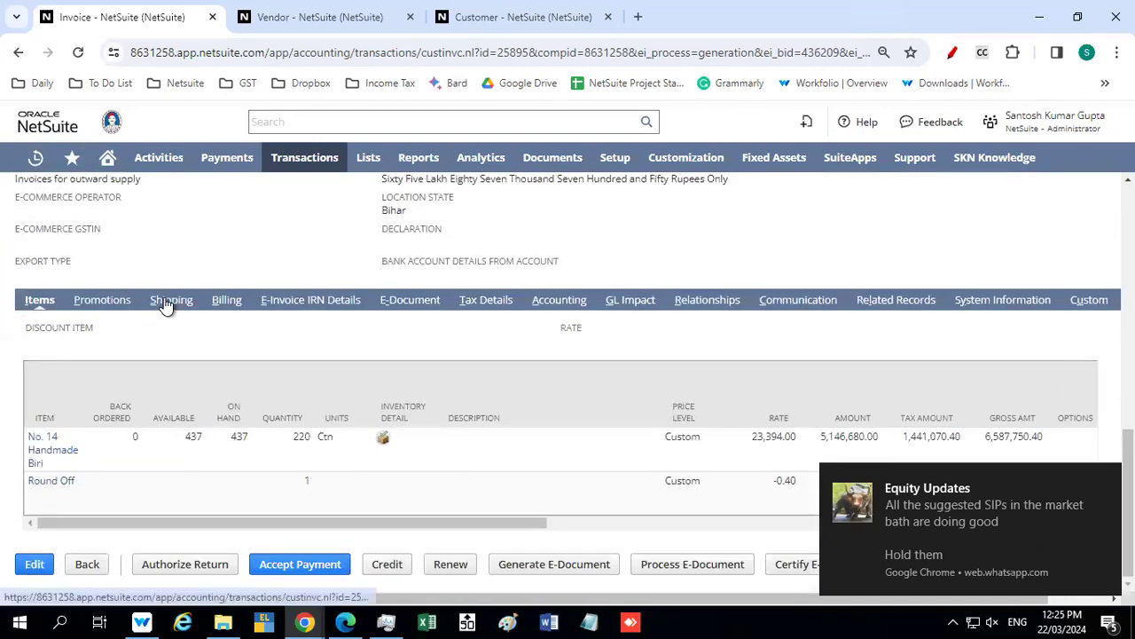
pyautogui.click(168, 303)
pyautogui.scroll(-5, 550, 479)
pyautogui.scroll(-1, 502, 476)
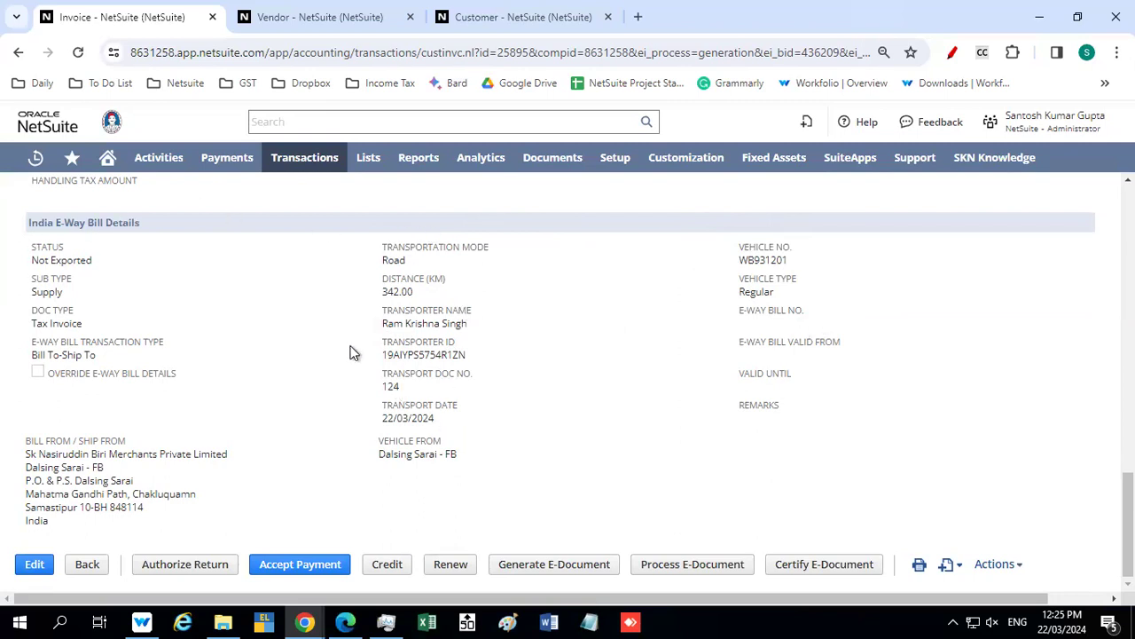
pyautogui.scroll(8, 355, 350)
pyautogui.scroll(3, 358, 346)
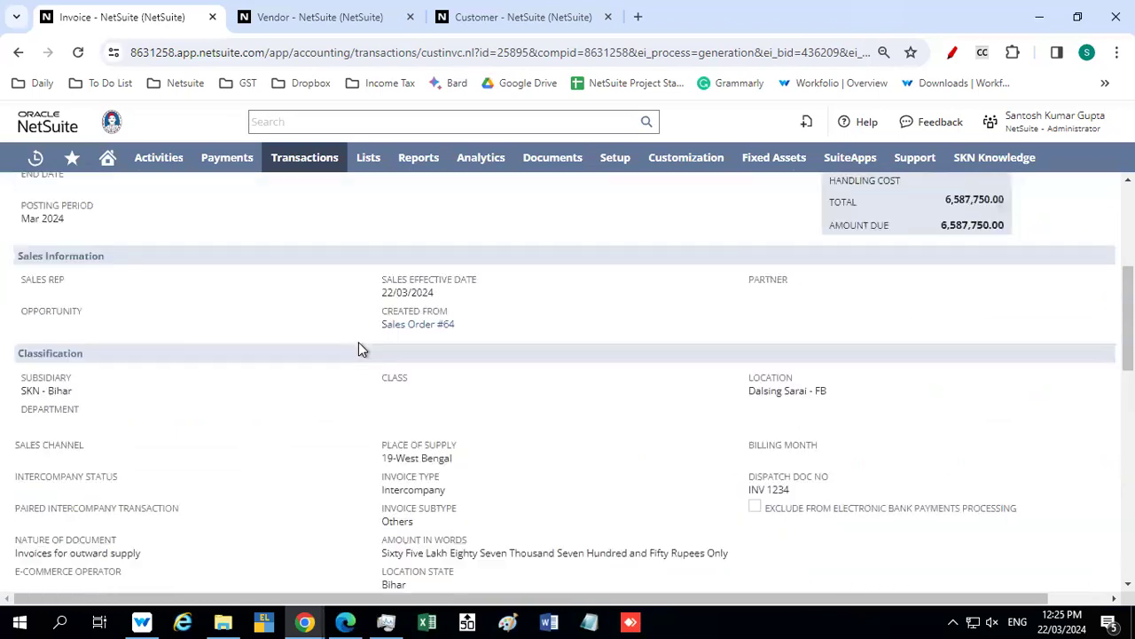
pyautogui.scroll(3, 359, 346)
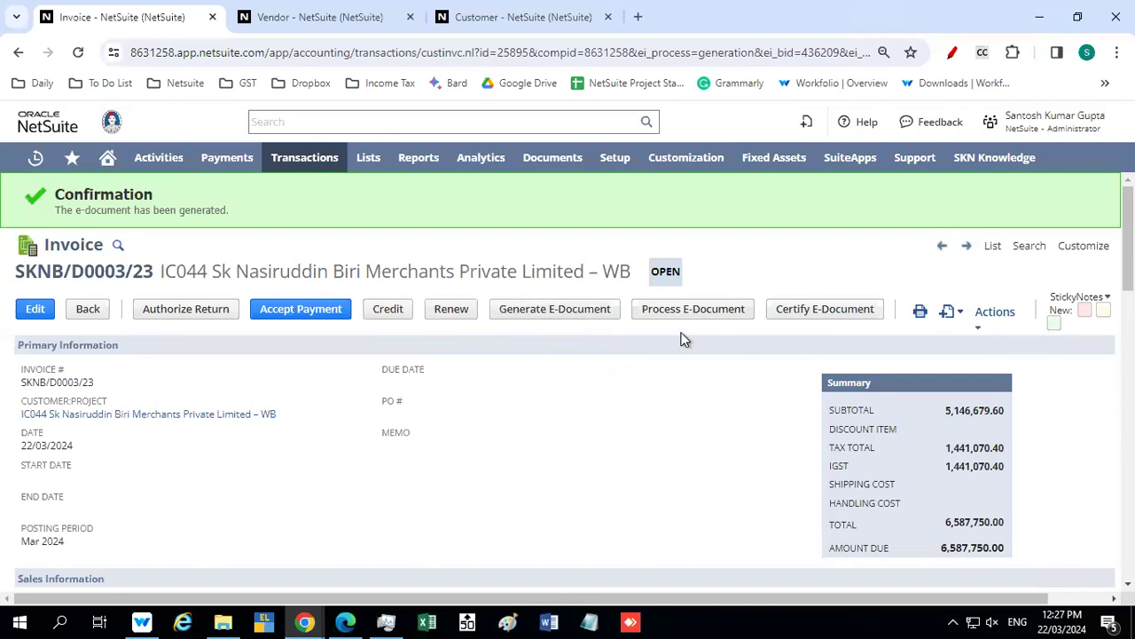
# Review the invoice's classification and promotions, and recheck the transporter and vehicle fields in its E-Way Bill details
pyautogui.scroll(-5, 577, 375)
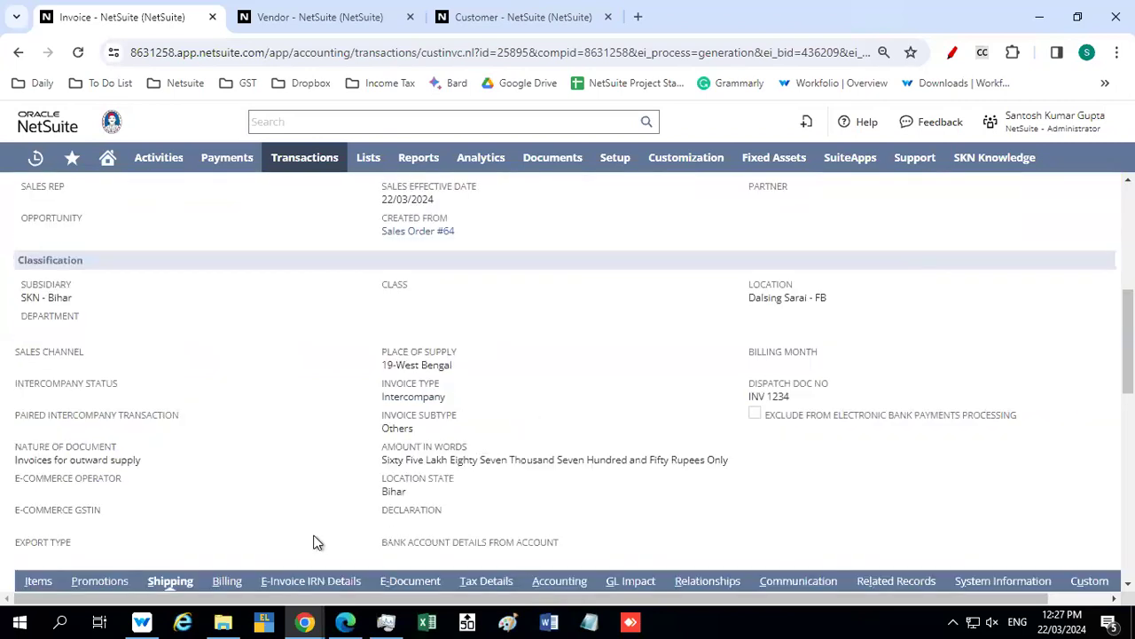
pyautogui.scroll(-4, 96, 527)
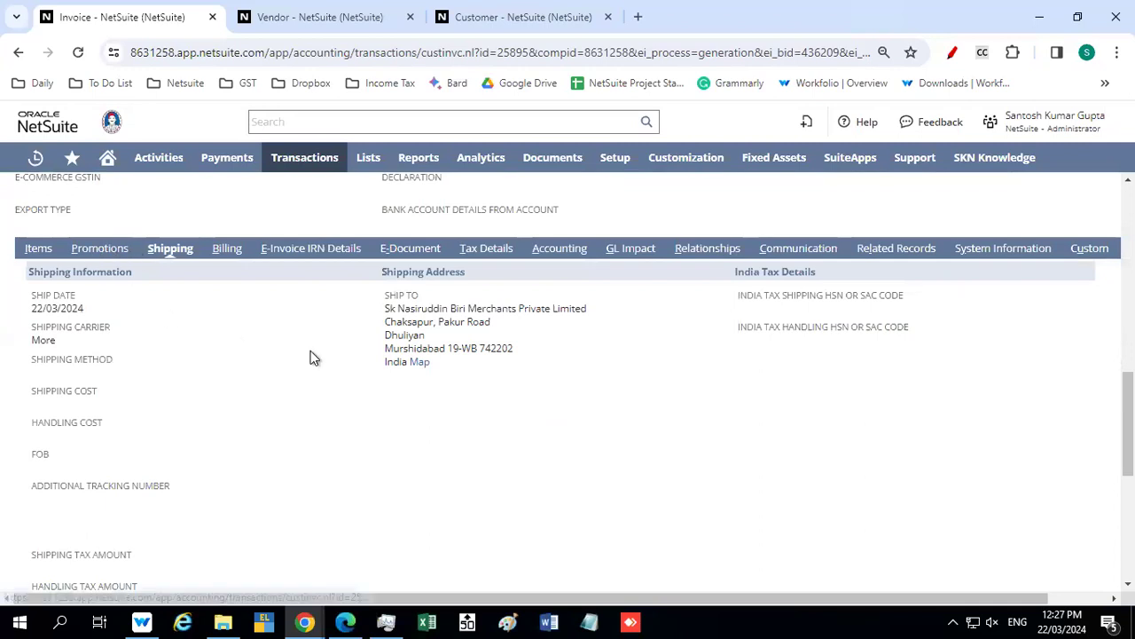
pyautogui.click(108, 252)
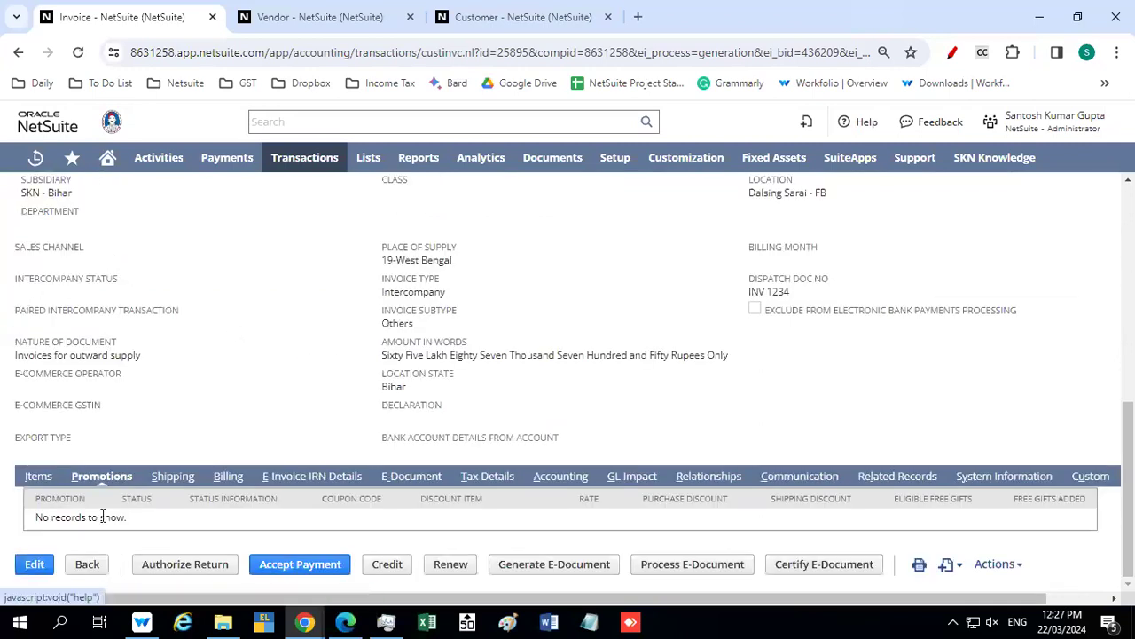
pyautogui.click(180, 476)
pyautogui.scroll(-5, 395, 459)
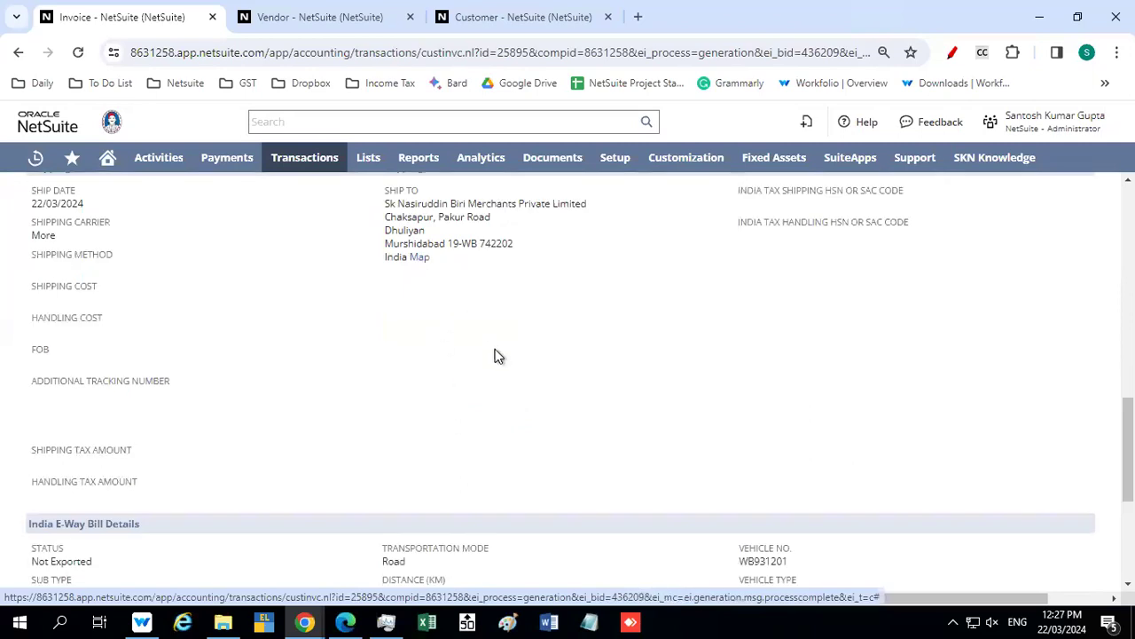
pyautogui.scroll(-2, 515, 399)
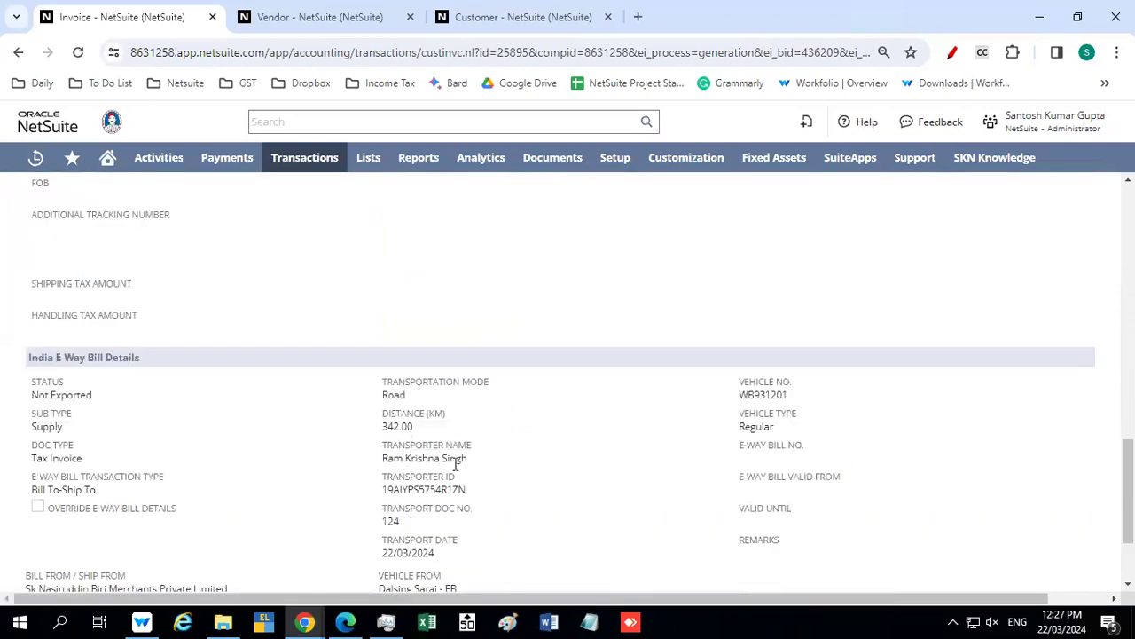
pyautogui.scroll(-1, 435, 461)
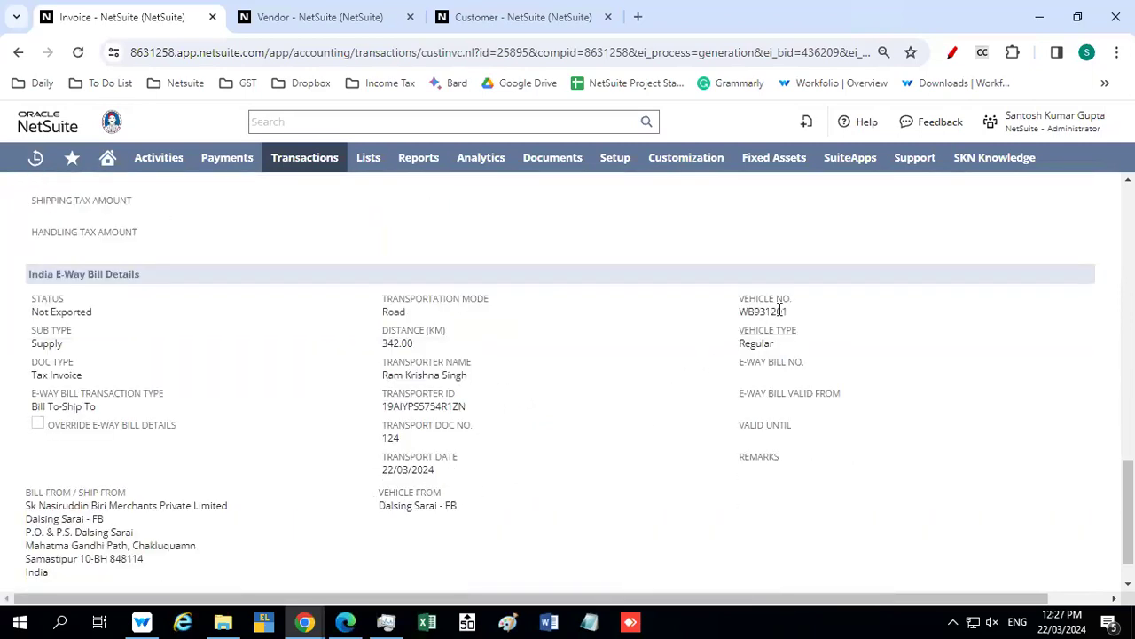
# Regenerate the invoice's e-document and submit it for certification
pyautogui.scroll(5, 419, 357)
pyautogui.scroll(5, 419, 358)
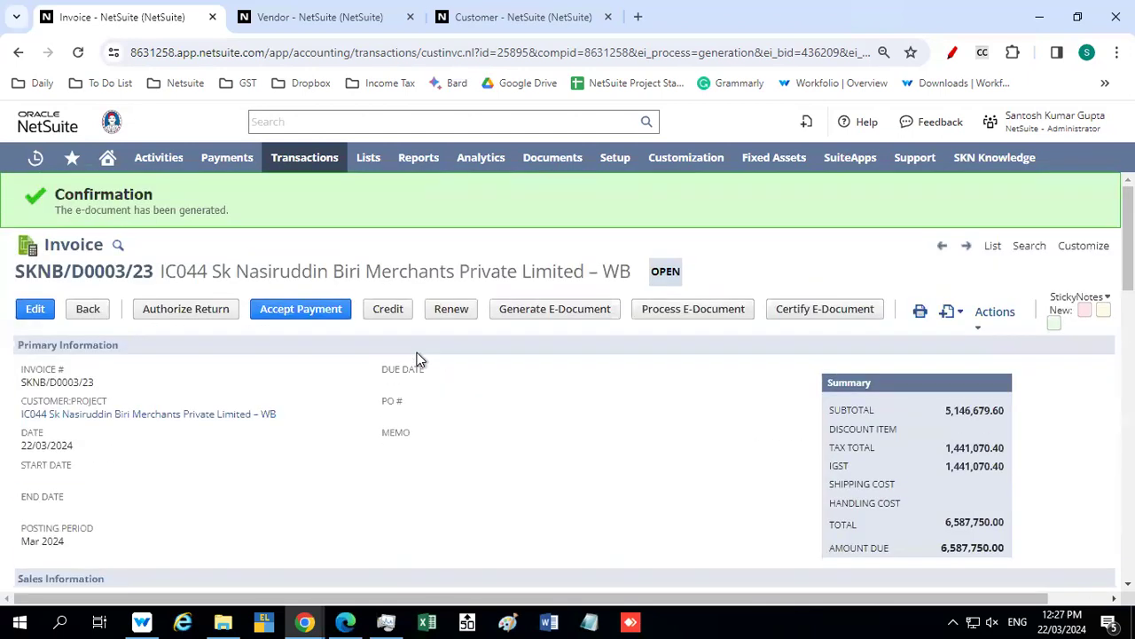
pyautogui.click(552, 310)
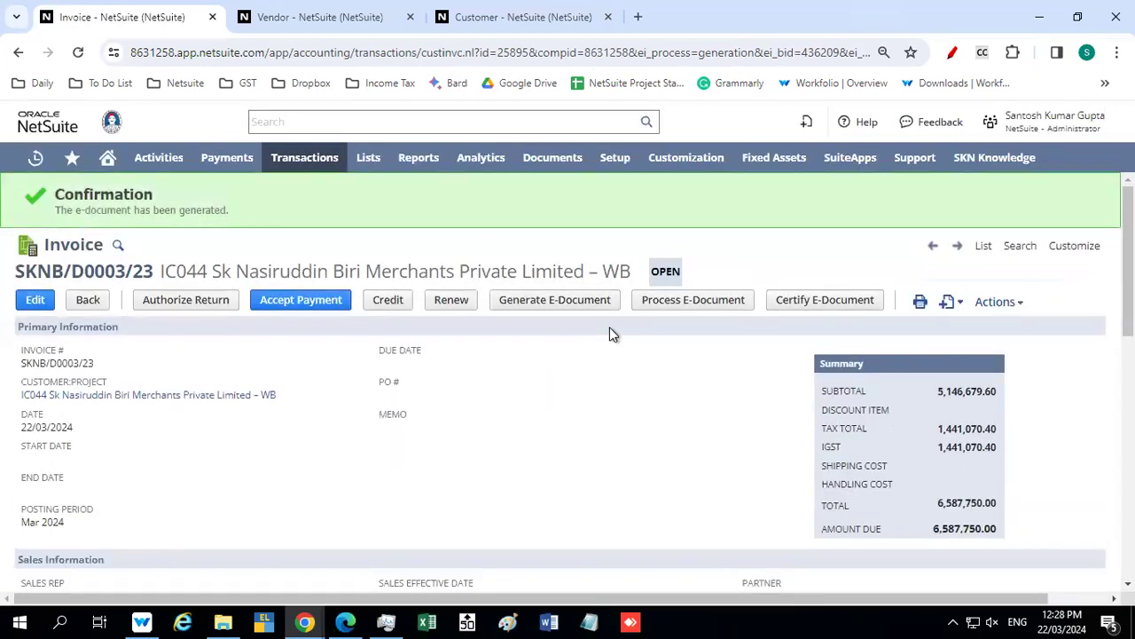
pyautogui.click(796, 310)
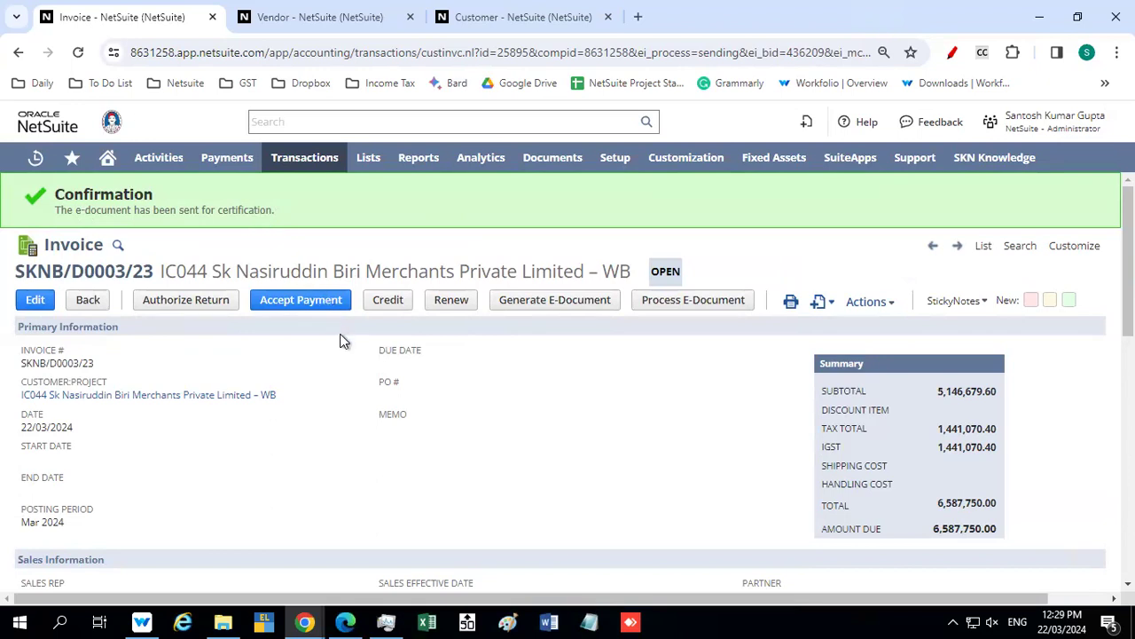
# Check the invoice's E-Invoice IRN details and the E-Way Bill number and status after certification
pyautogui.scroll(-1, 344, 341)
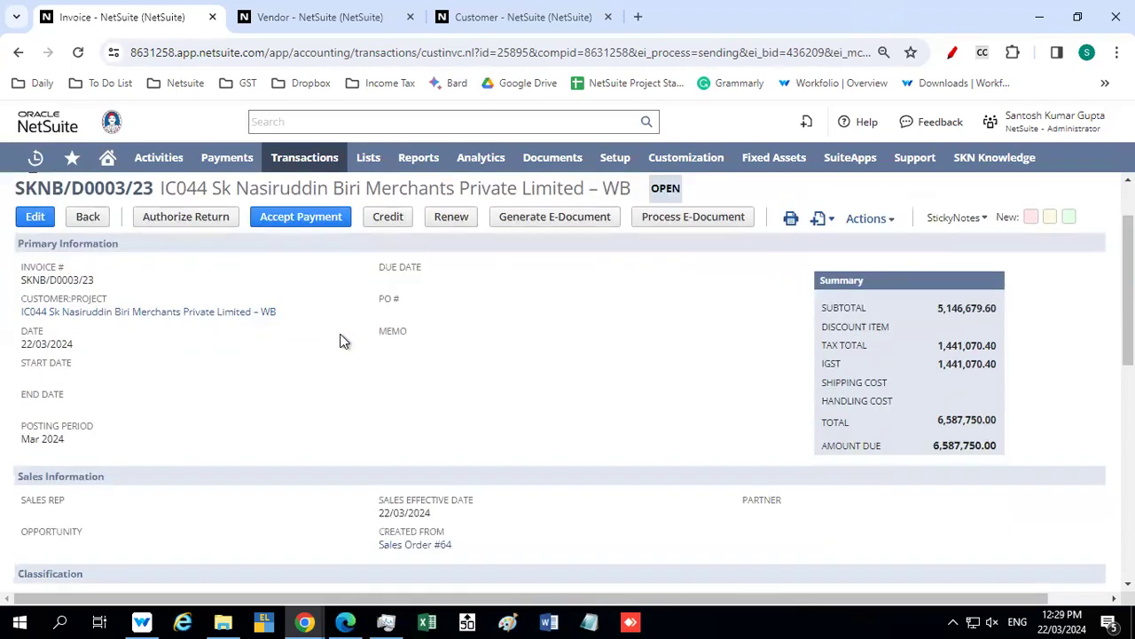
pyautogui.scroll(-7, 344, 342)
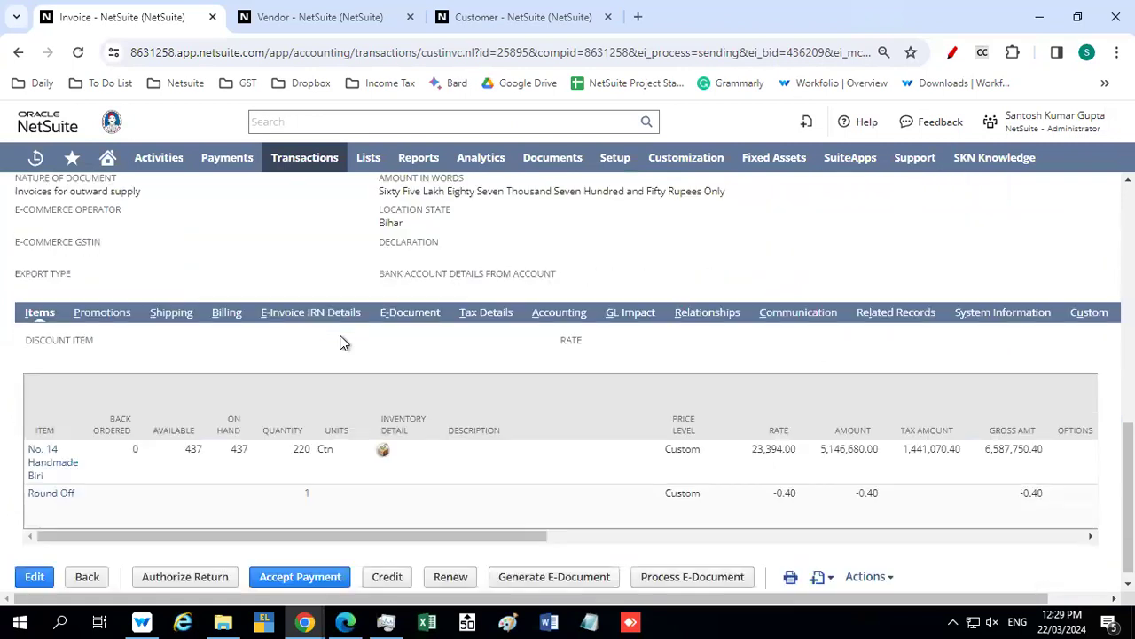
pyautogui.click(298, 316)
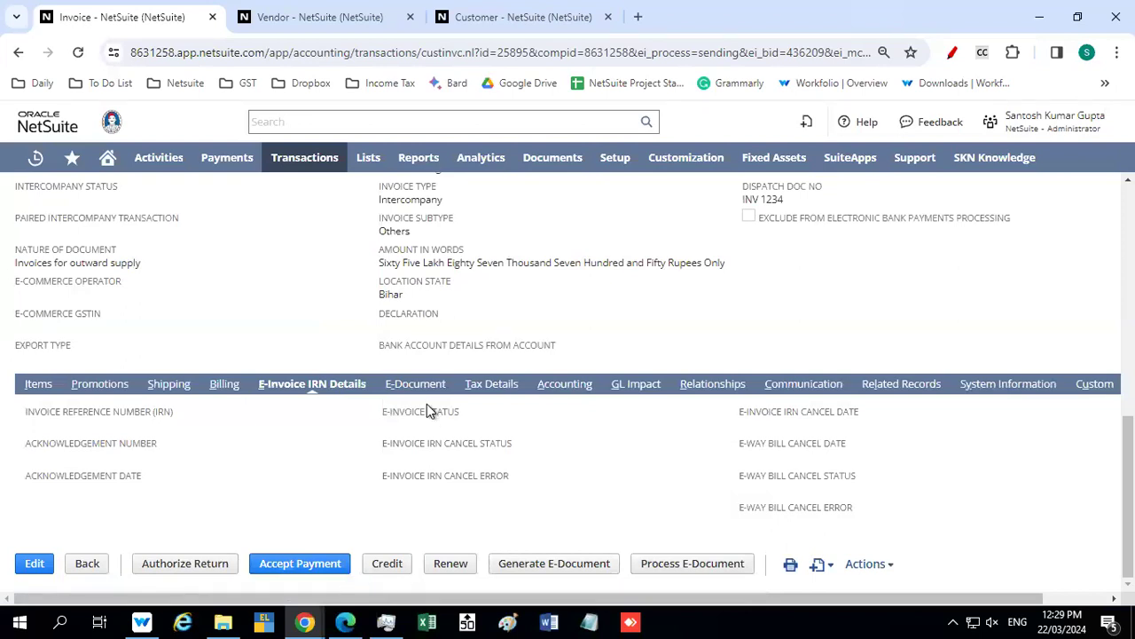
pyautogui.click(177, 394)
pyautogui.scroll(-6, 355, 444)
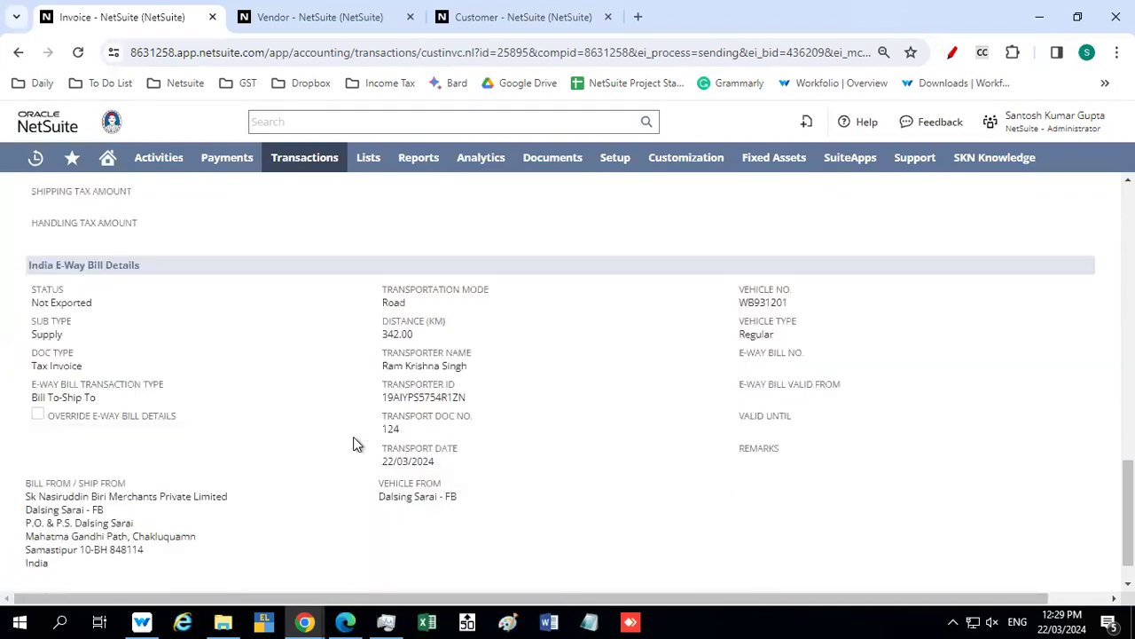
pyautogui.scroll(5, 255, 406)
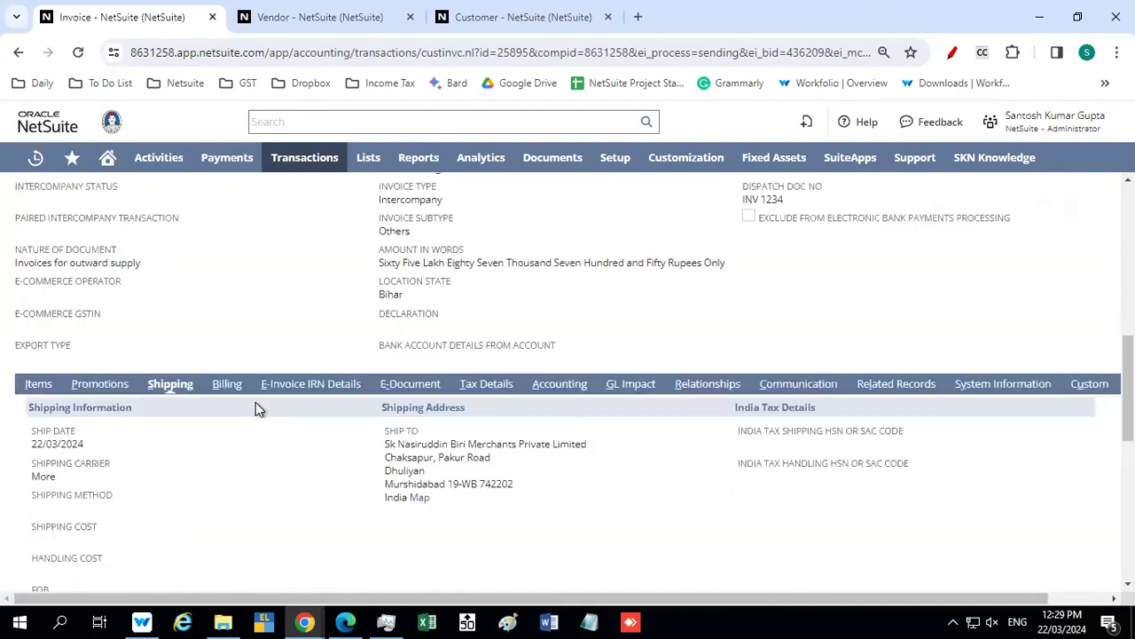
pyautogui.scroll(8, 257, 408)
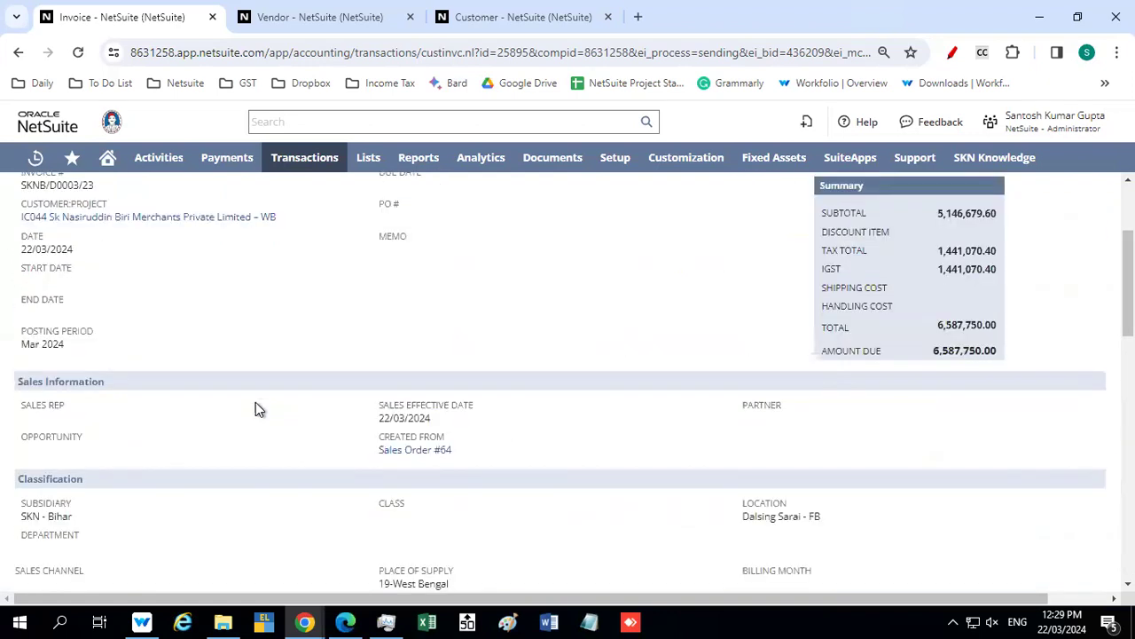
pyautogui.scroll(1, 258, 409)
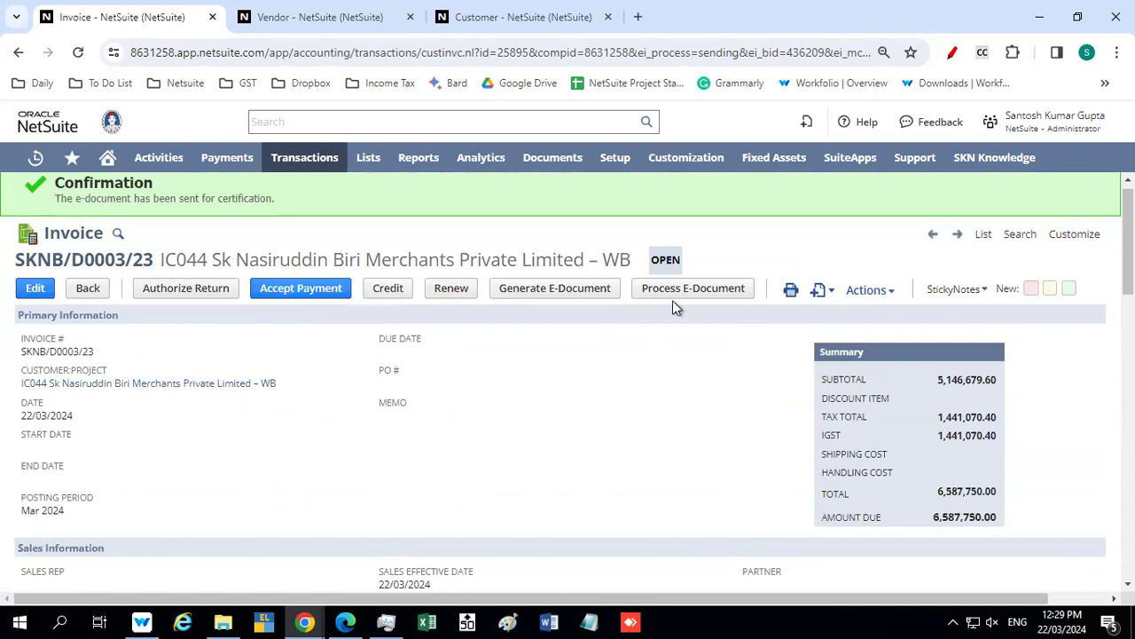
# Check the E-Invoice IRN fields again and inspect the invoice's e-document status and audit trail
pyautogui.scroll(-5, 585, 318)
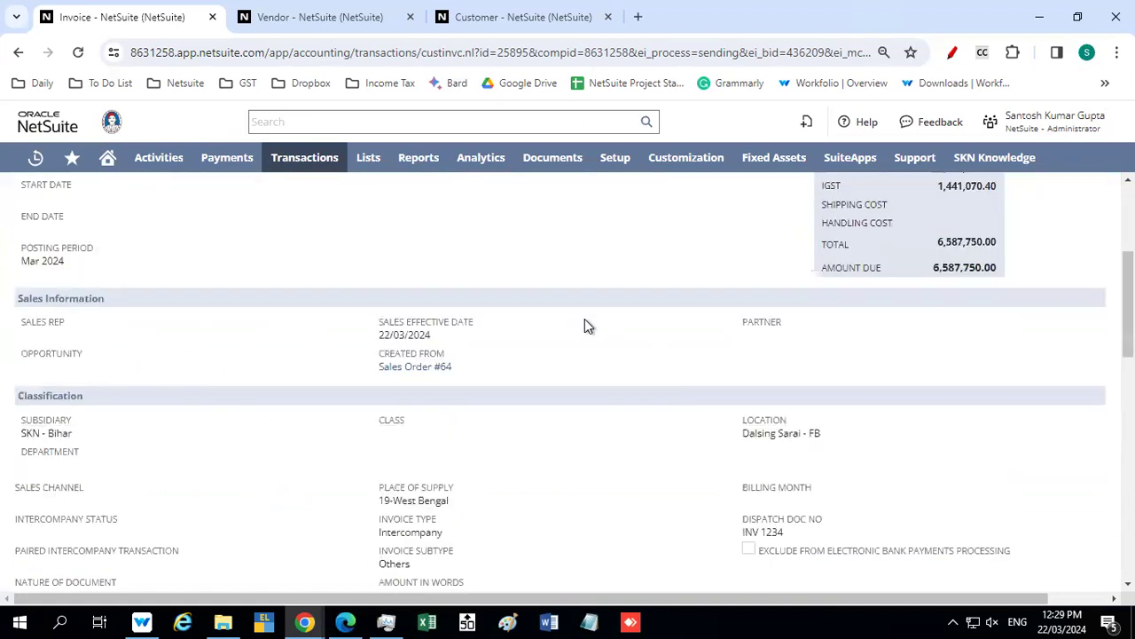
pyautogui.scroll(-1, 585, 326)
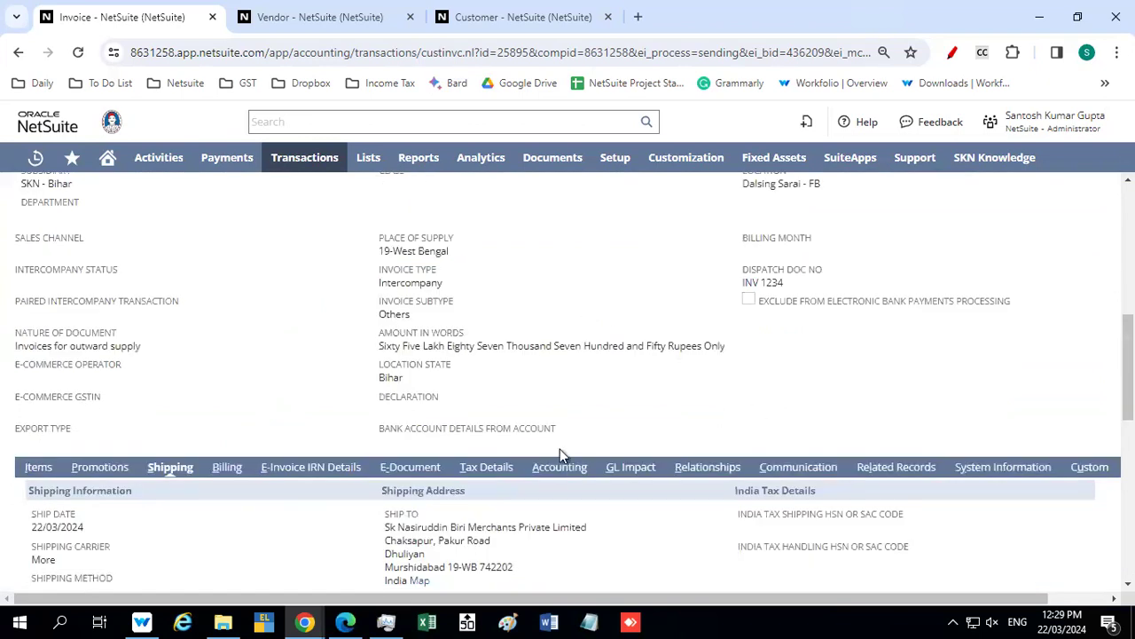
pyautogui.click(309, 466)
pyautogui.scroll(-1, 394, 447)
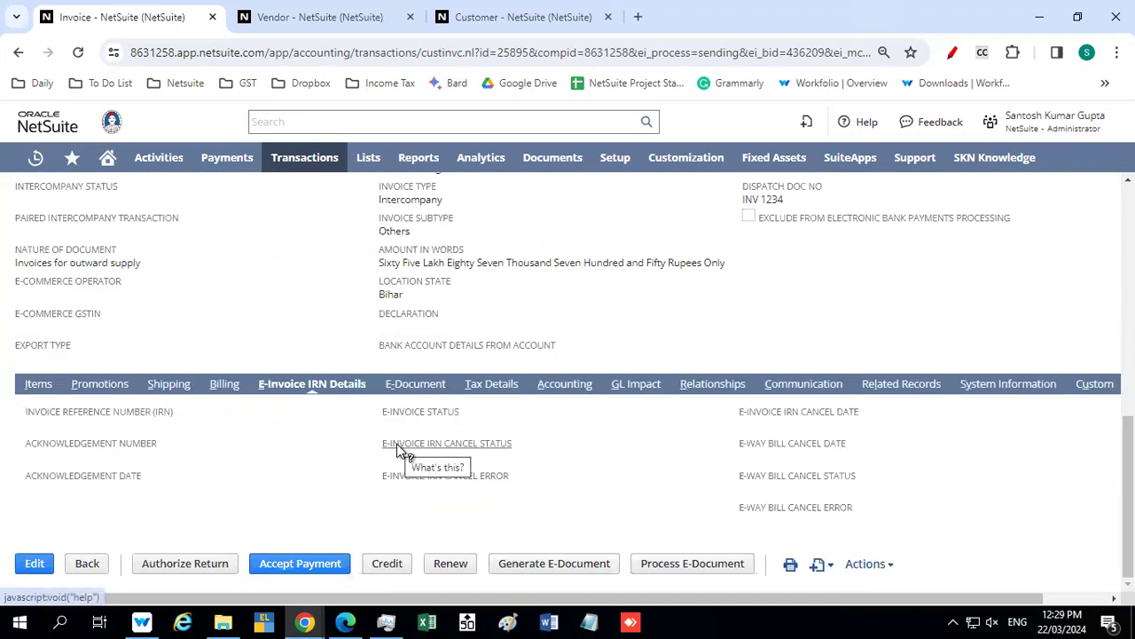
pyautogui.click(404, 385)
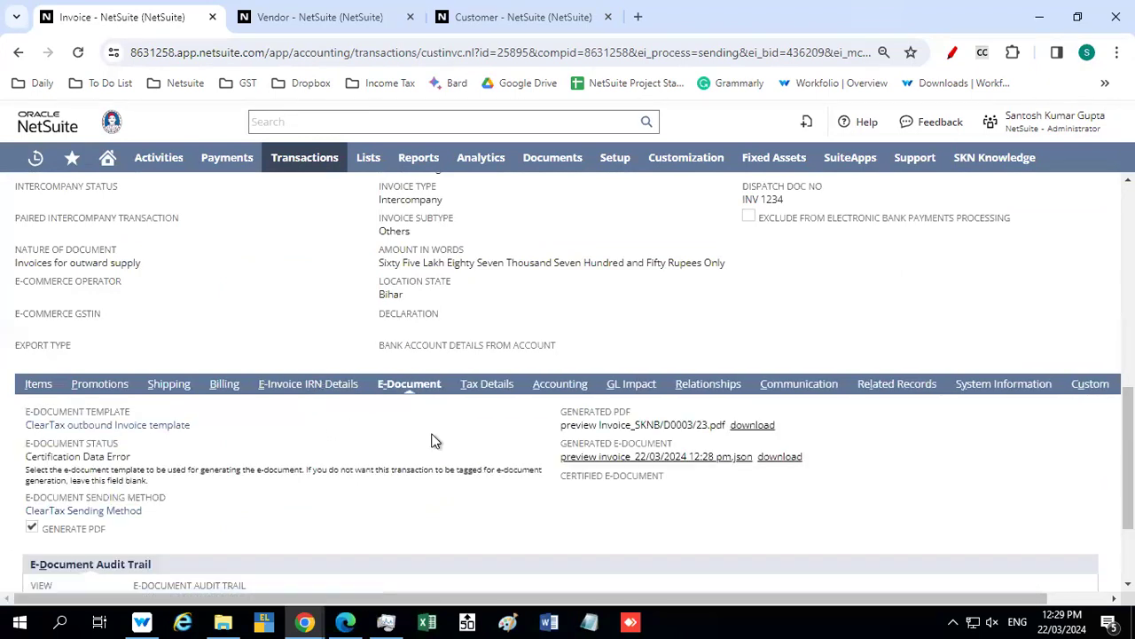
pyautogui.scroll(-2, 433, 438)
pyautogui.scroll(-2, 434, 438)
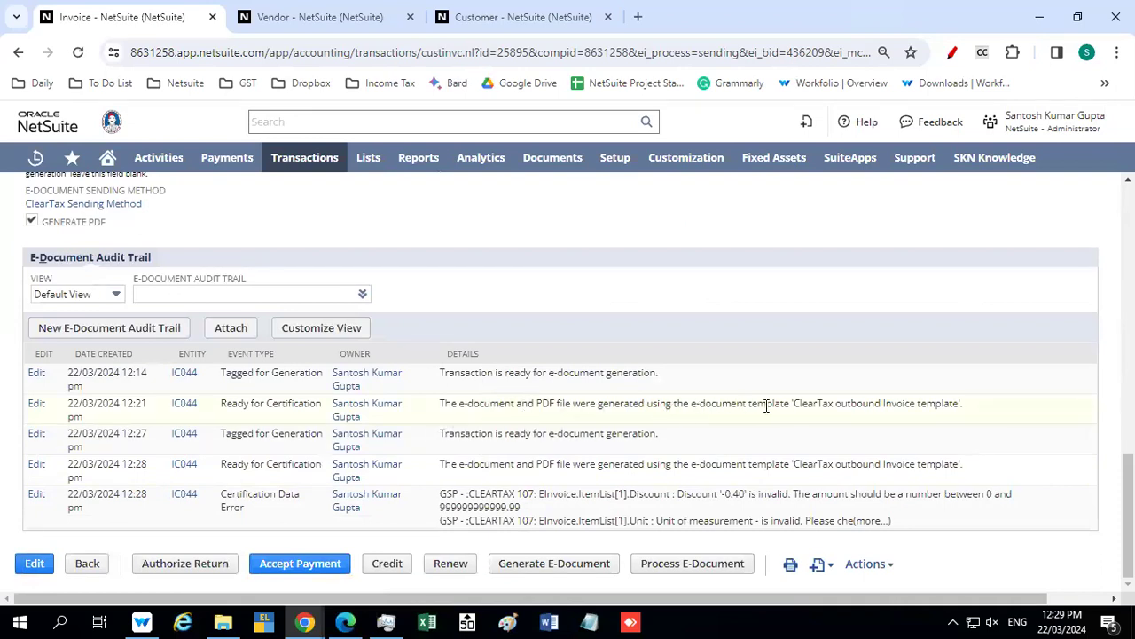
# Read the details of the e-document audit trail entries, particularly the discount and unit of measurement messages in the latest one
pyautogui.moveTo(466, 374); pyautogui.dragTo(581, 390)
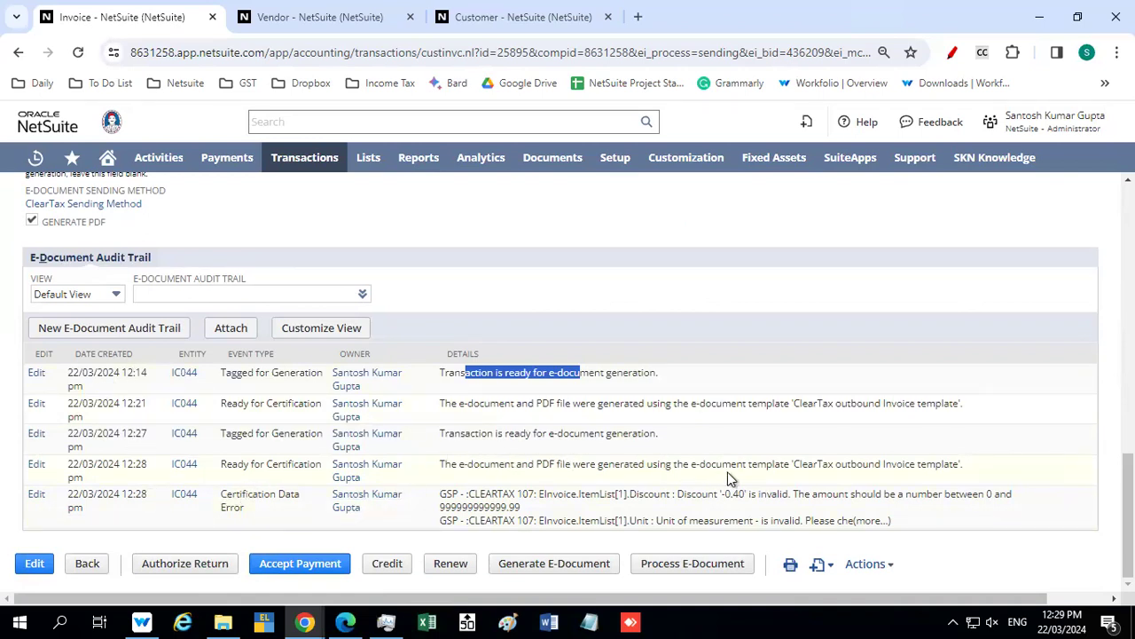
pyautogui.moveTo(856, 463); pyautogui.dragTo(897, 463)
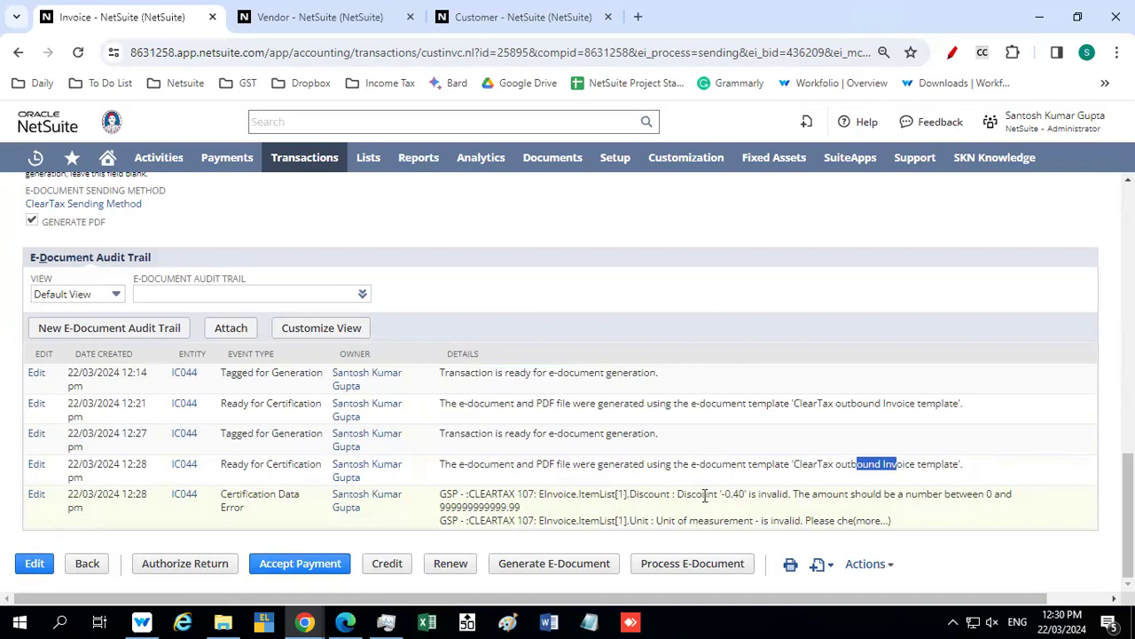
pyautogui.moveTo(699, 496); pyautogui.dragTo(771, 497)
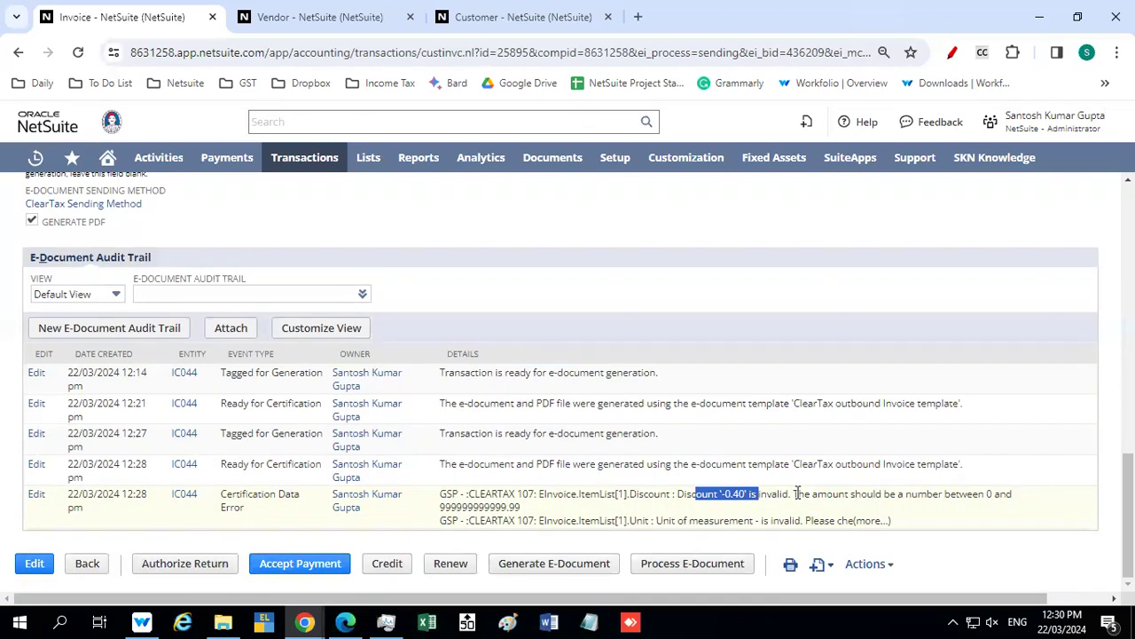
pyautogui.moveTo(796, 493); pyautogui.dragTo(935, 503)
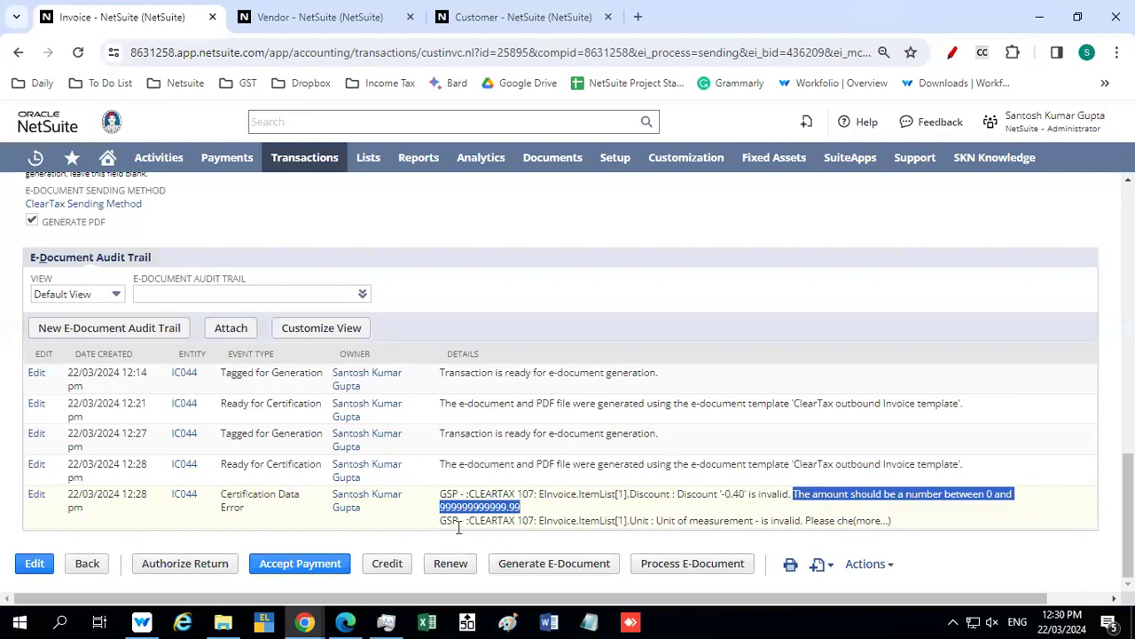
pyautogui.moveTo(473, 518); pyautogui.dragTo(525, 513)
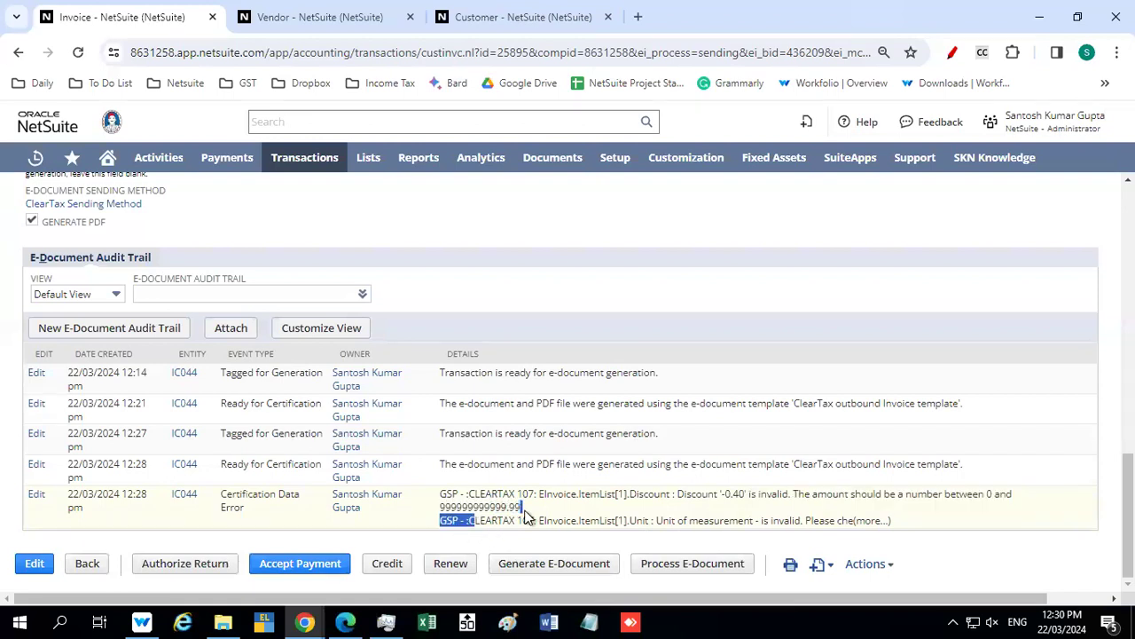
pyautogui.moveTo(627, 520); pyautogui.dragTo(628, 519)
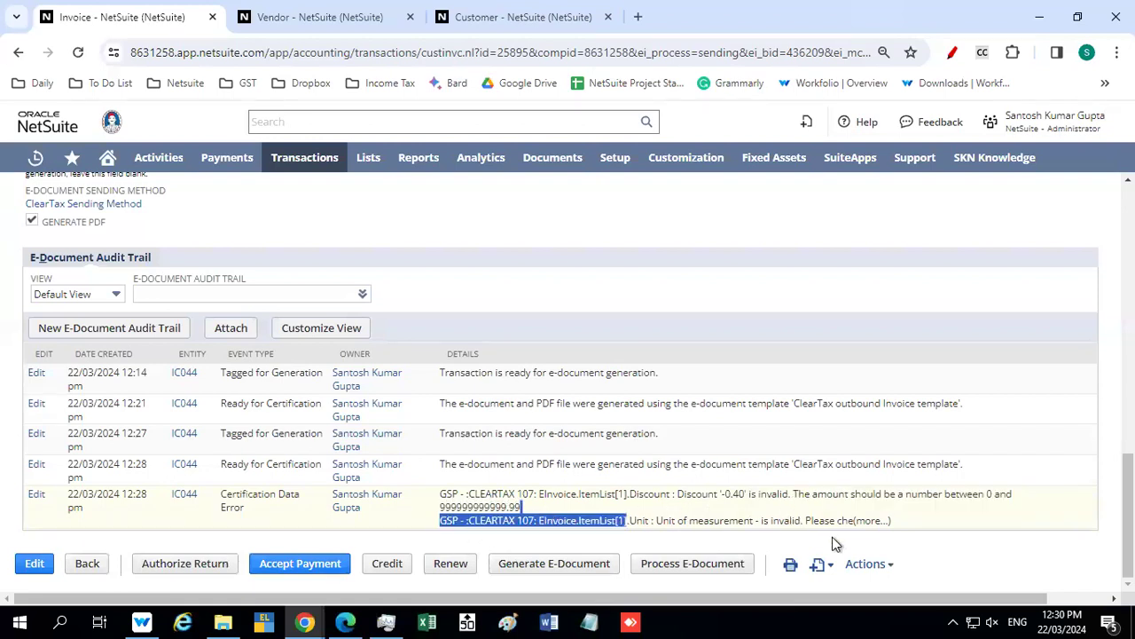
pyautogui.click(977, 545)
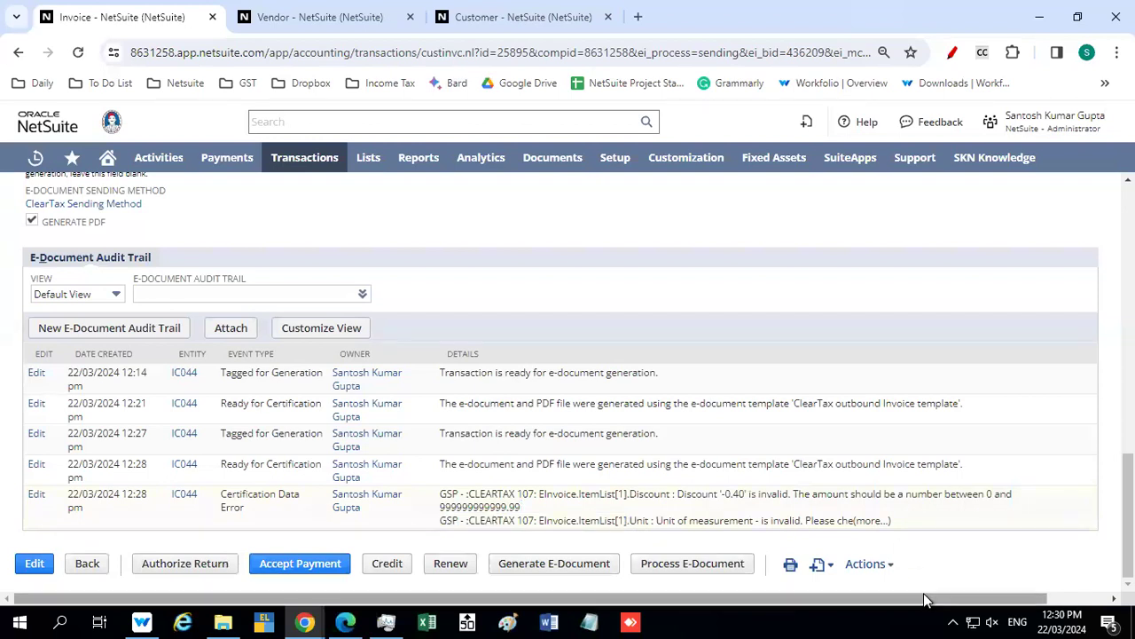
# Capture a screenshot of the E-Document Audit Trail and open the NetSuite@SKN Group chat in WhatsApp
pyautogui.press('super+shift+s')
pyautogui.moveTo(12, 249); pyautogui.dragTo(1096, 547)
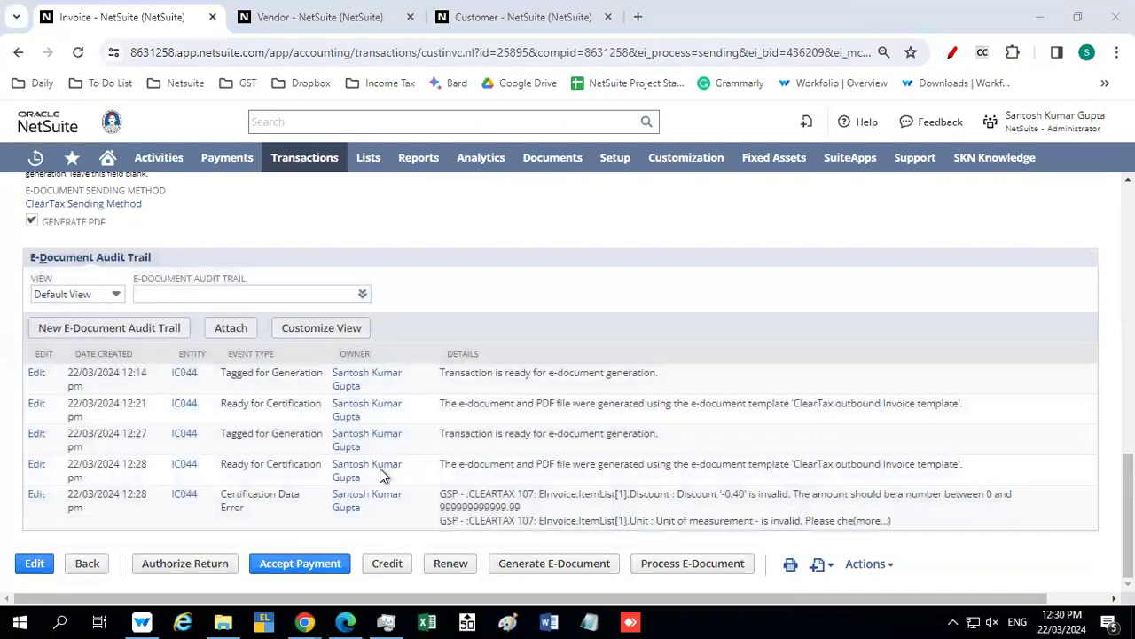
pyautogui.moveTo(305, 621)
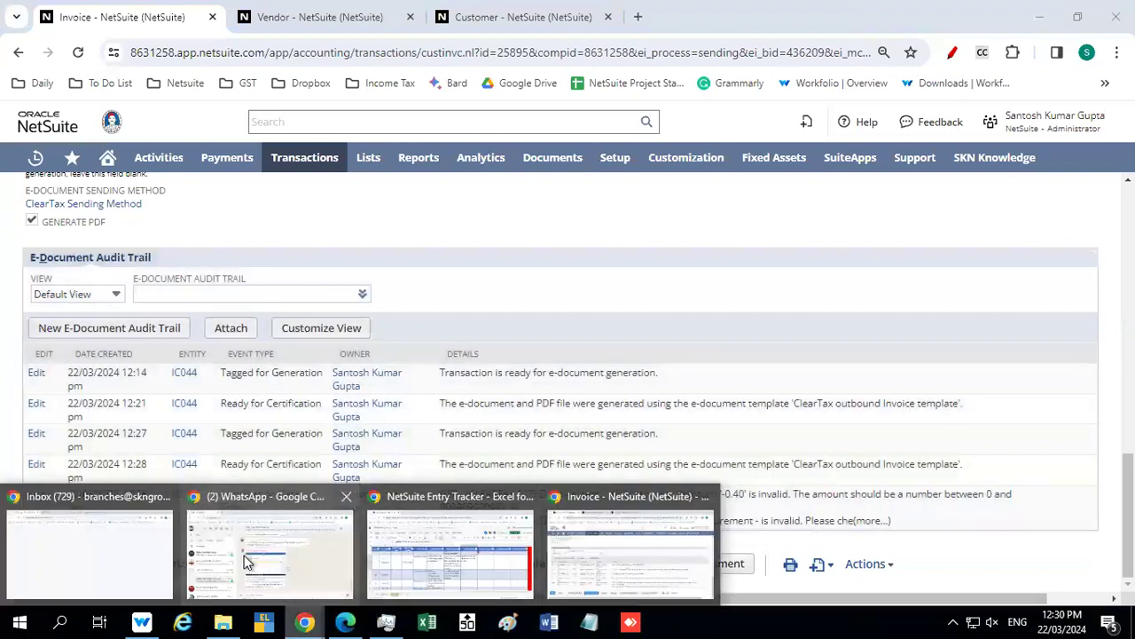
pyautogui.click(247, 561)
pyautogui.click(114, 292)
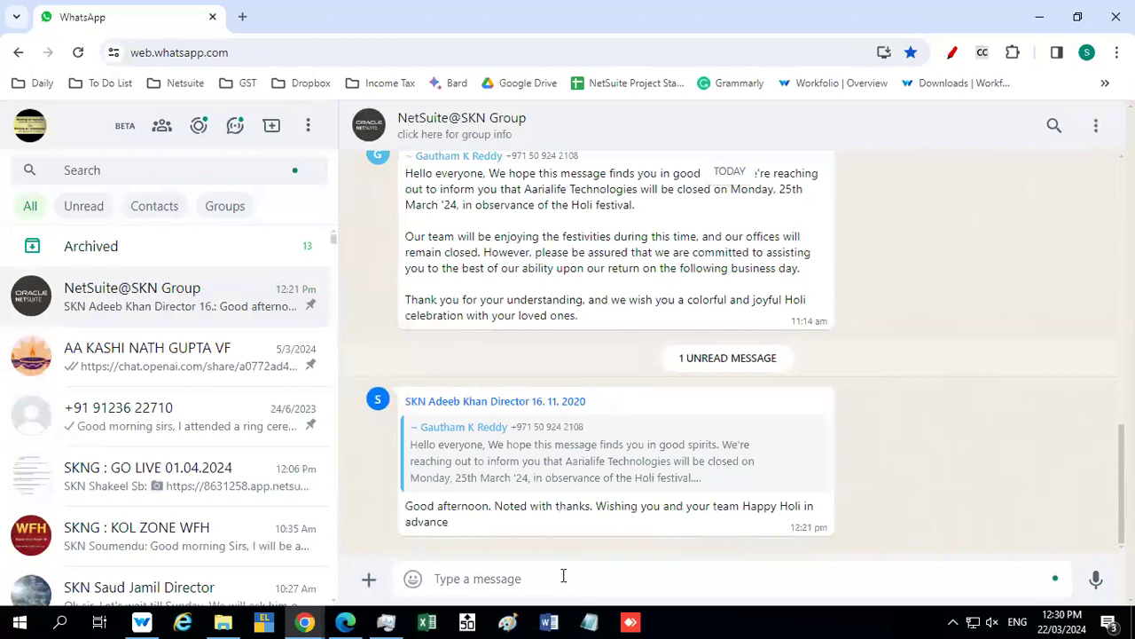
# Attach the audit trail screenshot to the group chat and paste the NetSuite invoice's link as its caption
pyautogui.hotkey('ctrl', 'v')
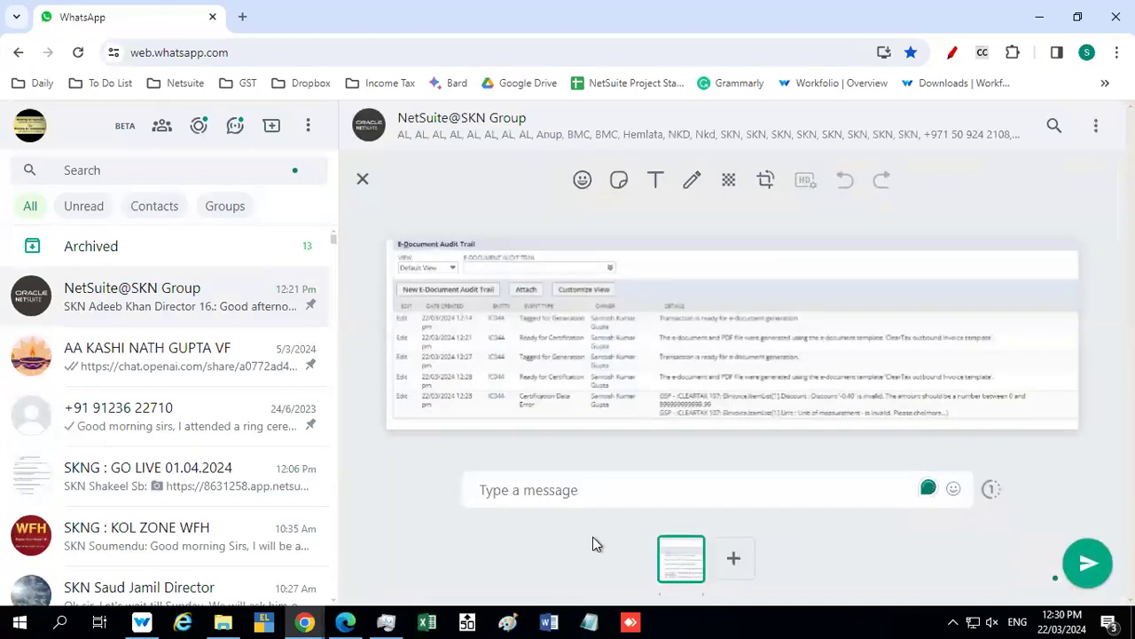
pyautogui.hotkey('alt', 'Tab')
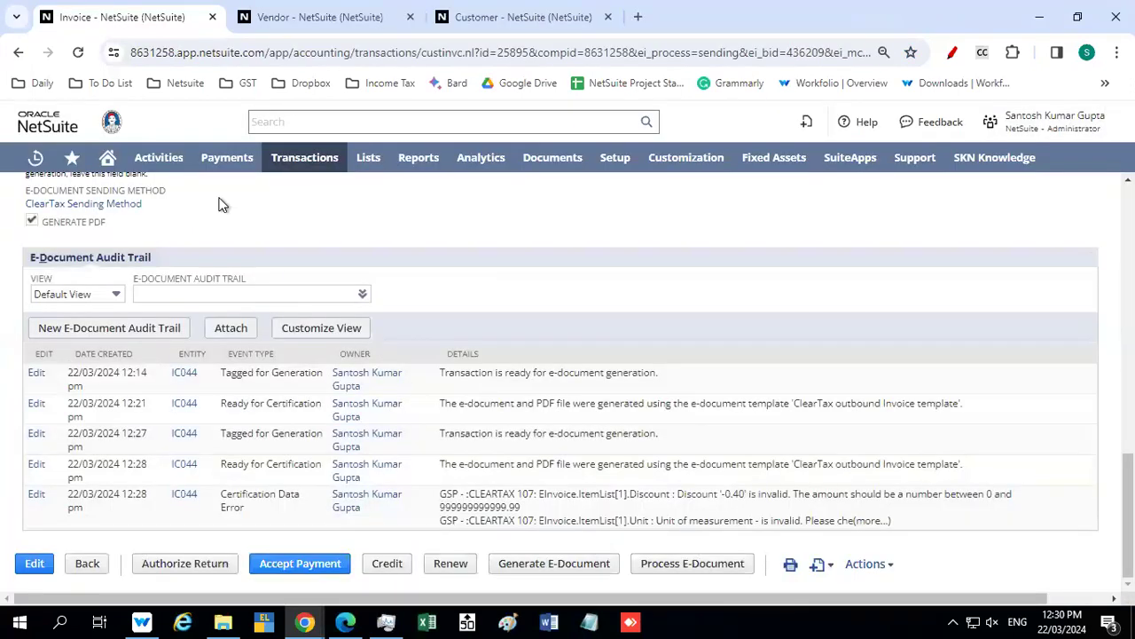
pyautogui.scroll(2, 292, 235)
pyautogui.scroll(10, 292, 235)
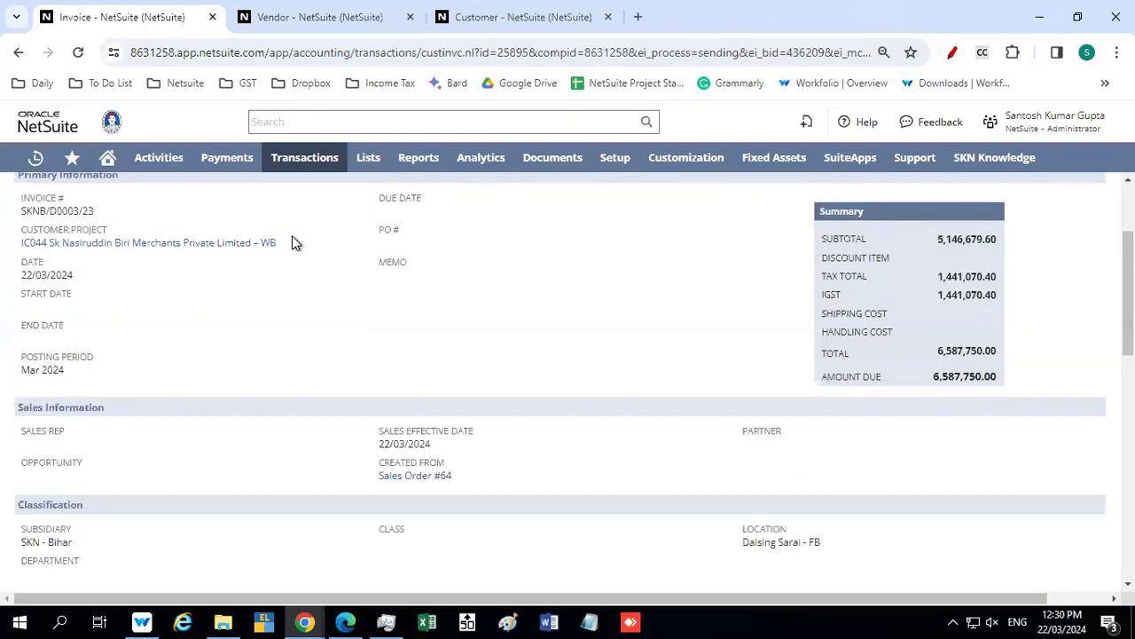
pyautogui.click(354, 51)
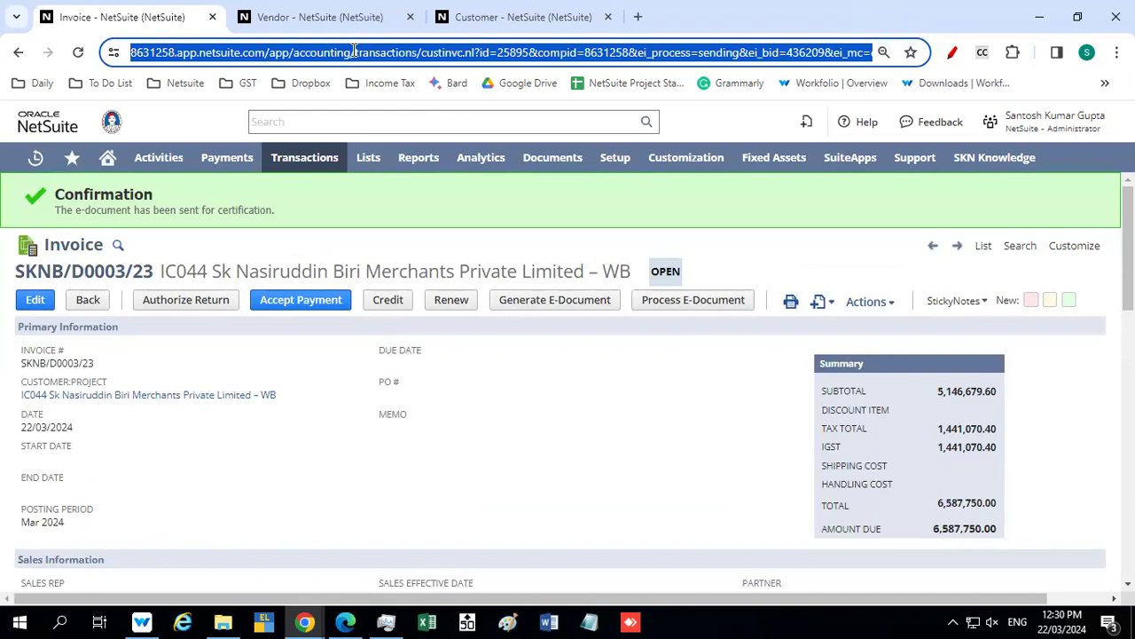
pyautogui.hotkey('alt', 'Tab')
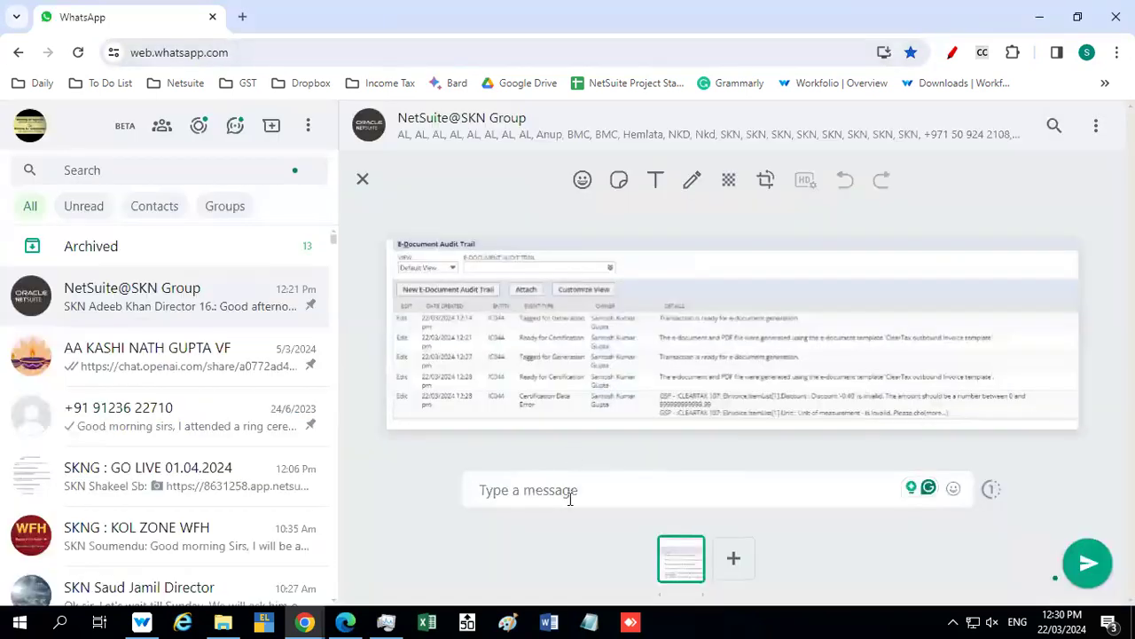
pyautogui.write('https://8631258.app.netsuite.com/app/accounting/transactions/custinvc.nl?id=25895&compid=8631258&ei_process=sending&ei_bid=436209&ei_mc=ei.sending.certification.msg.processcomplete&ei_t=c')
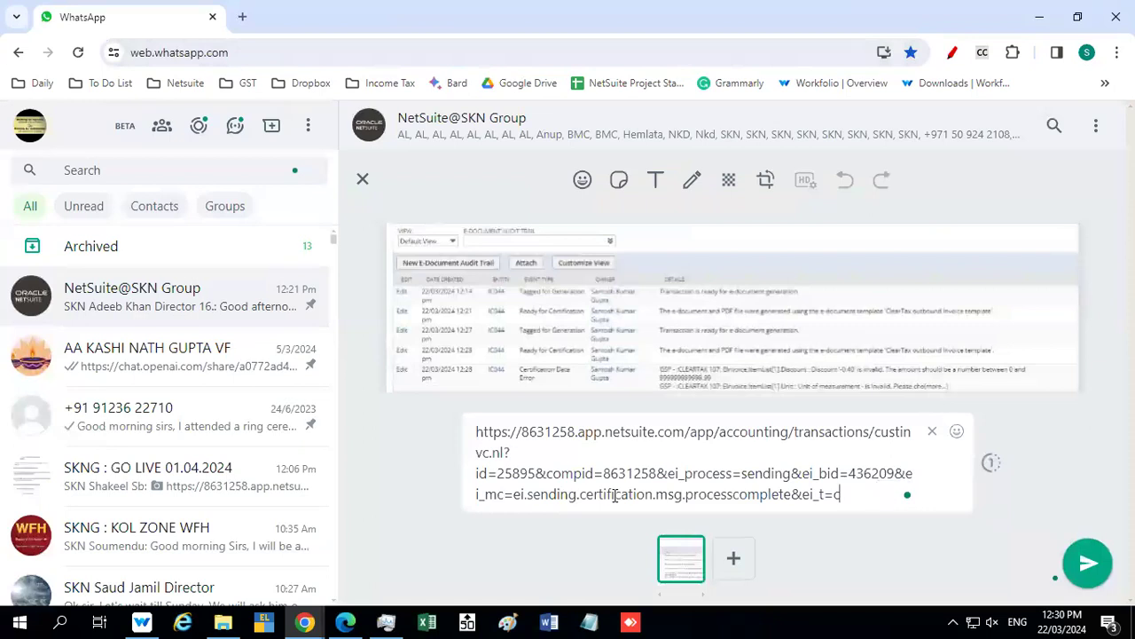
# Write the request "Kindly check for E-invoicing and E-way Bill." below the invoice link, separated by blank lines
pyautogui.hotkey('shift', 'Return')
pyautogui.hotkey('shift', 'Return')
pyautogui.write('Kindly check for ')
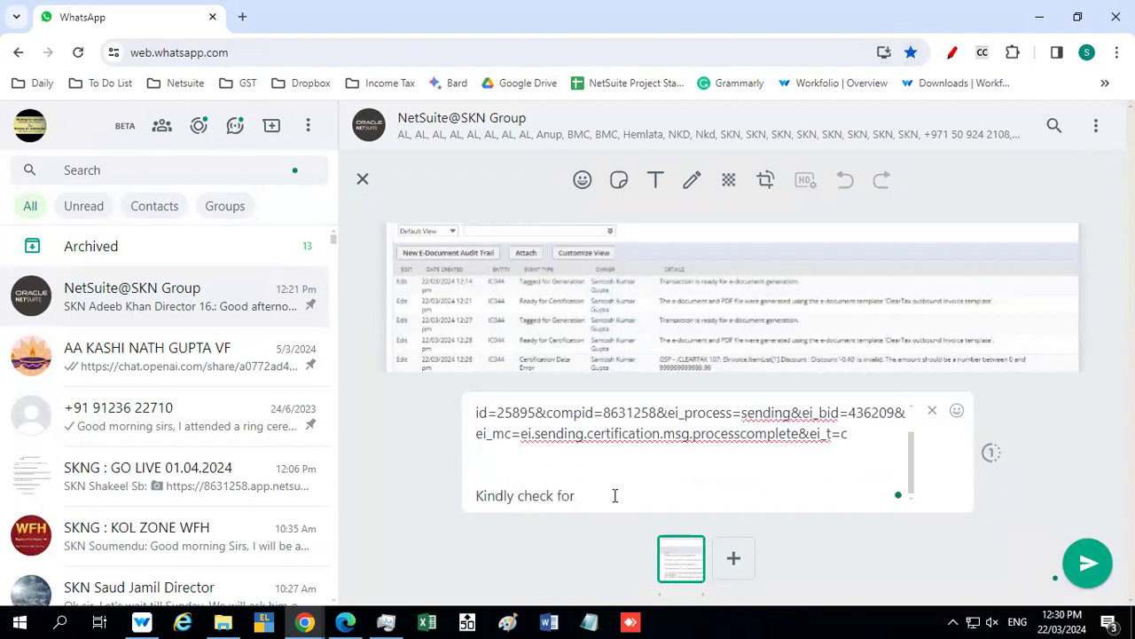
pyautogui.write('E-invoicing and ')
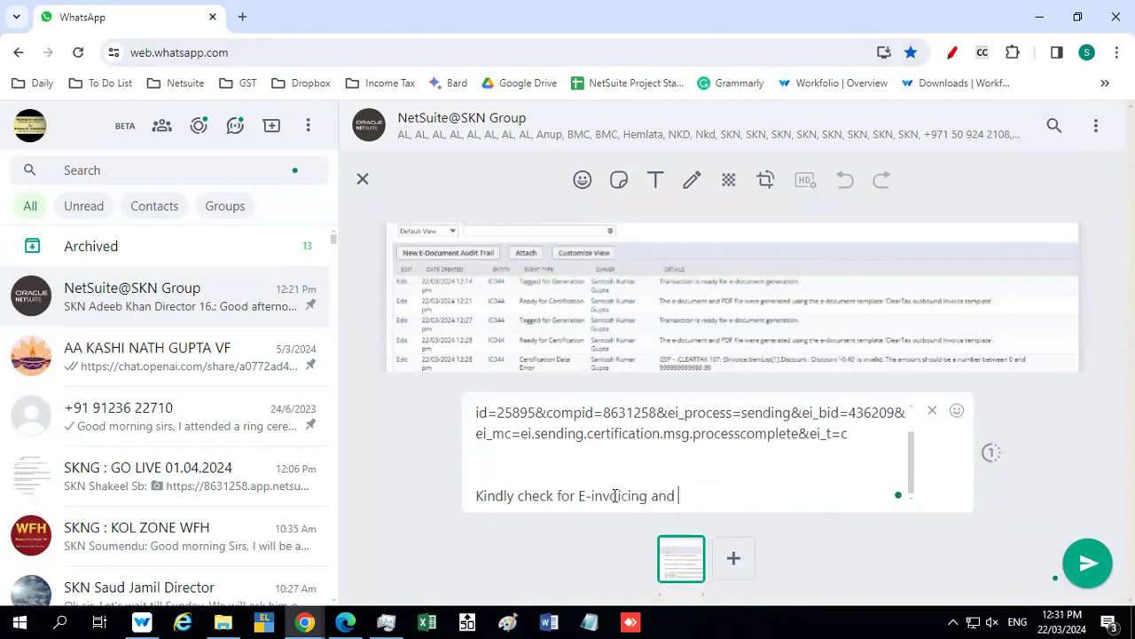
pyautogui.write('E-way Bill.')
# Add the closing "Thank you" below the request and correct its wording to "E-way Bills."
pyautogui.hotkey('shift', 'Return')
pyautogui.write('Thank yoiu')
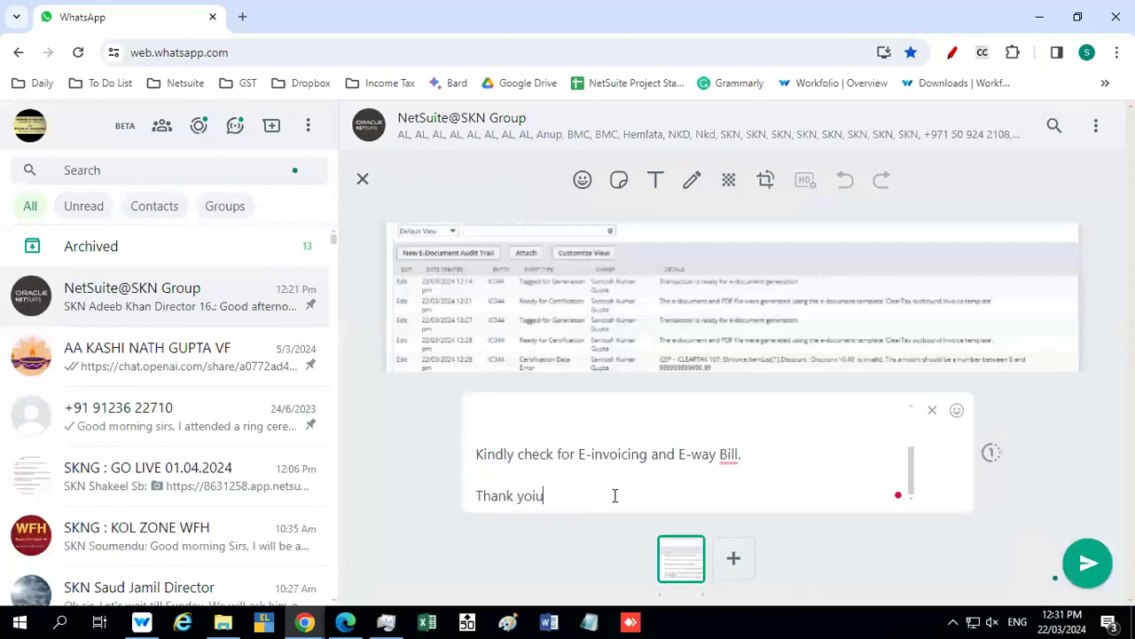
pyautogui.press('BackSpace')
pyautogui.press('BackSpace')
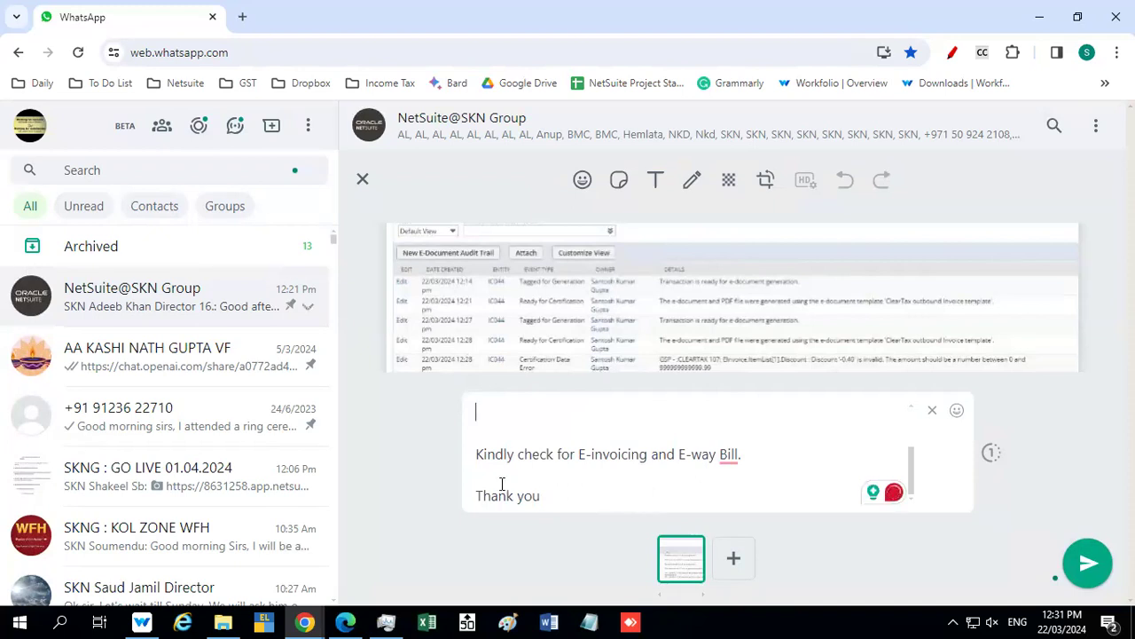
pyautogui.moveTo(727, 456)
pyautogui.click(740, 503)
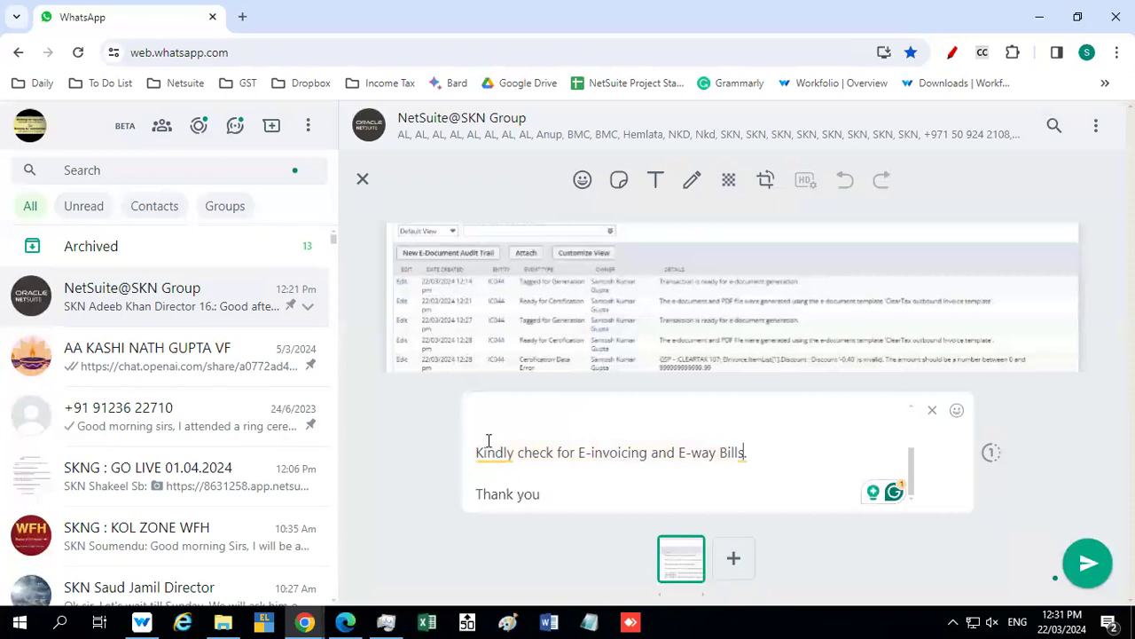
# Mention the support contact from the group on the line above the request
pyautogui.scroll(3, 490, 453)
pyautogui.scroll(-3, 500, 470)
pyautogui.write('@Shw')
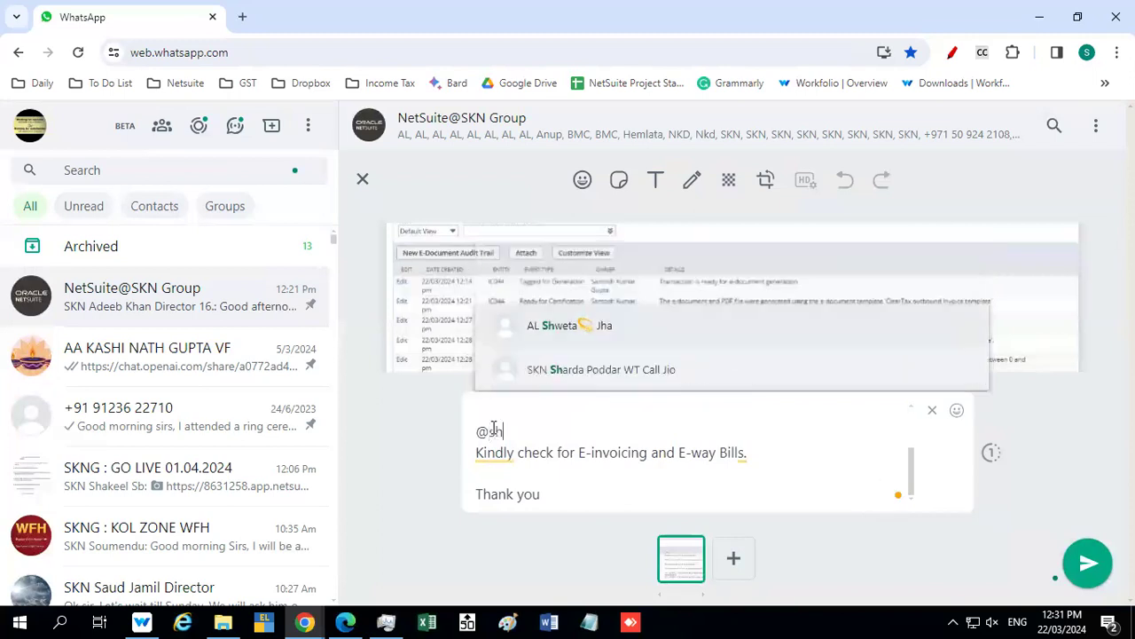
pyautogui.press('Return')
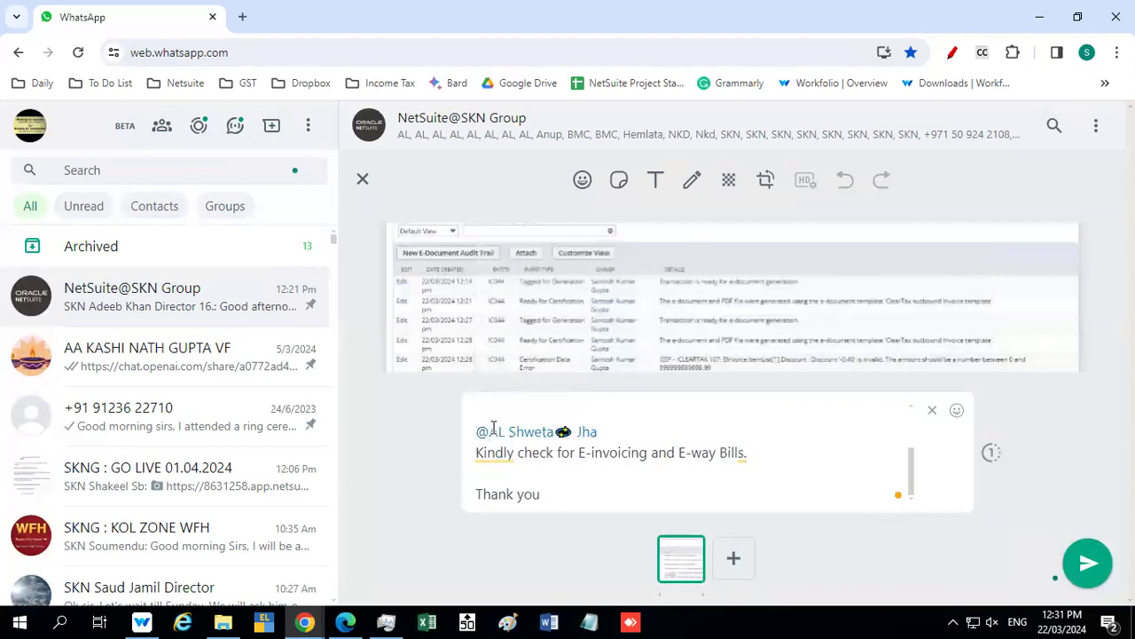
# Insert the greeting "Good afternoon," between the mention and the request, and send the message to the group
pyautogui.hotkey('shift', 'Return')
pyautogui.hotkey('shift', 'Return')
pyautogui.write('Good afternoon')
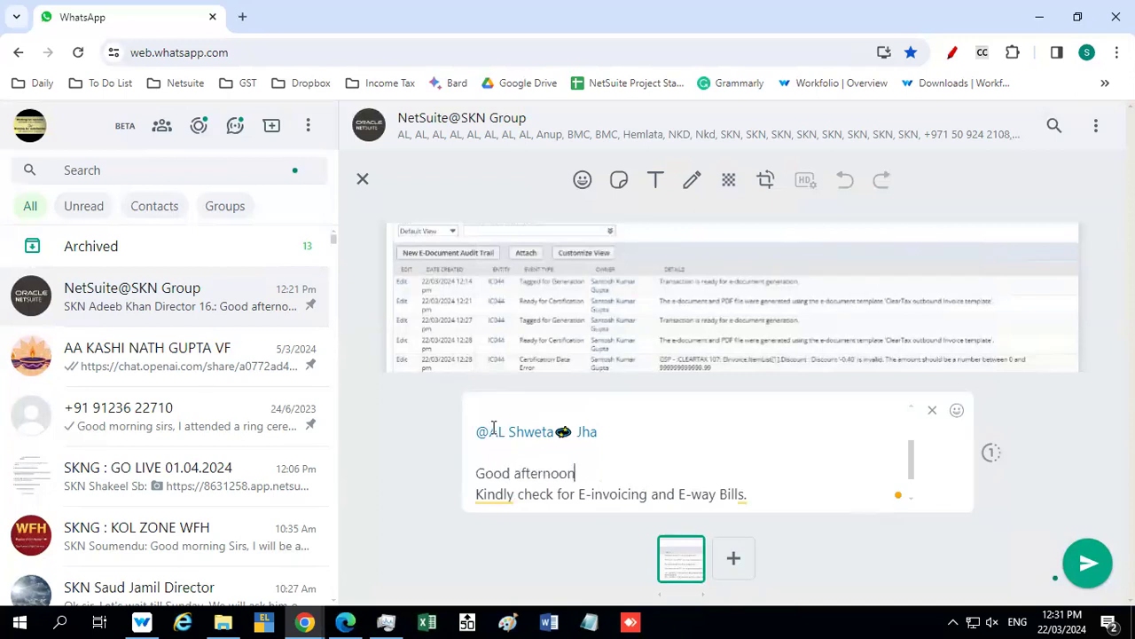
pyautogui.write('.')
pyautogui.hotkey('shift', 'Return')
pyautogui.hotkey('shift', 'Return')
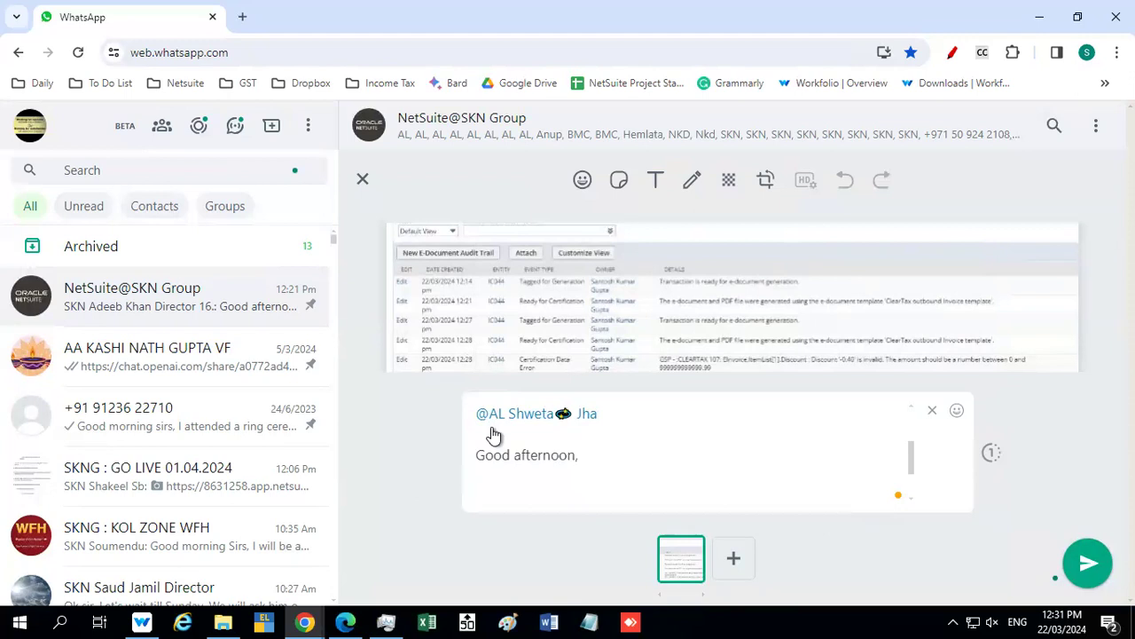
pyautogui.press('Return')
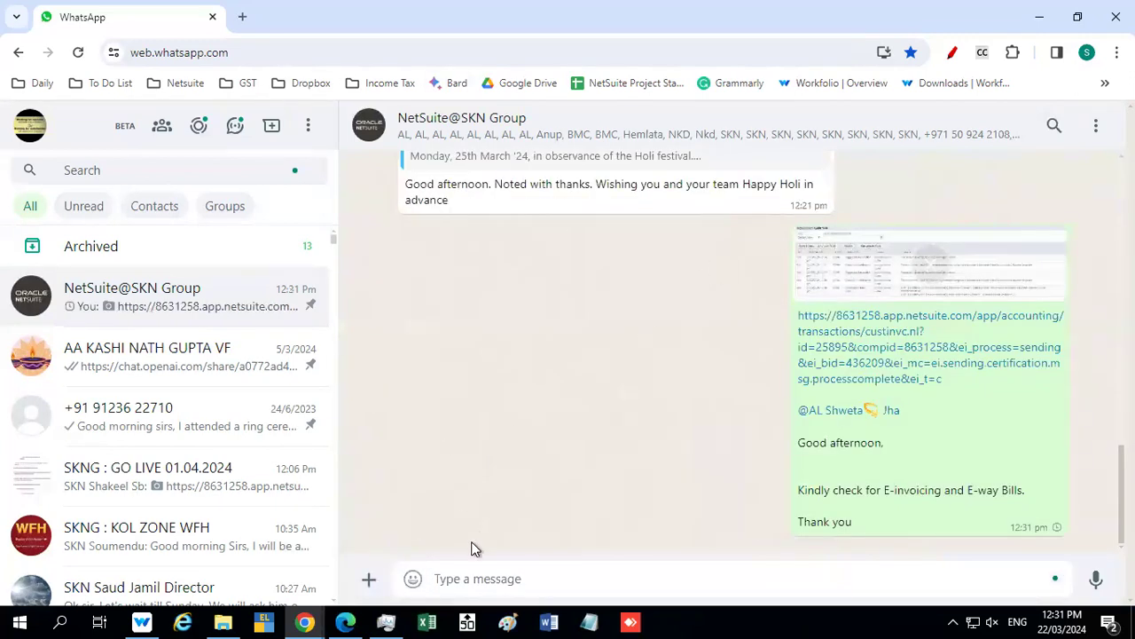
# Switch back to the NetSuite invoice and generate its printable Tax Invoice
pyautogui.moveTo(304, 621)
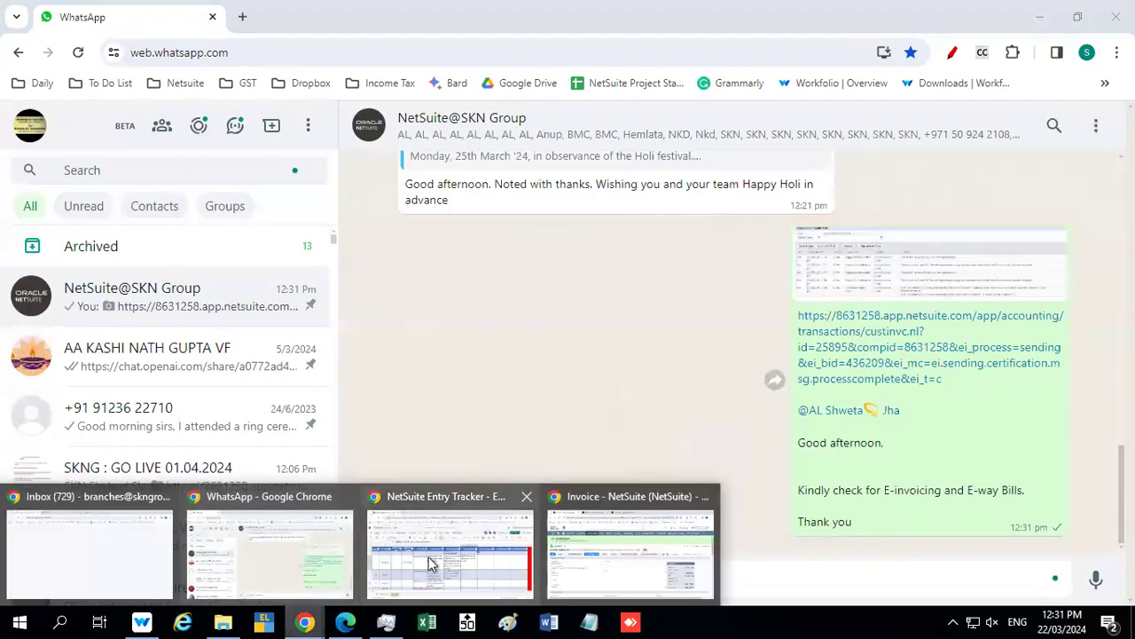
pyautogui.click(591, 538)
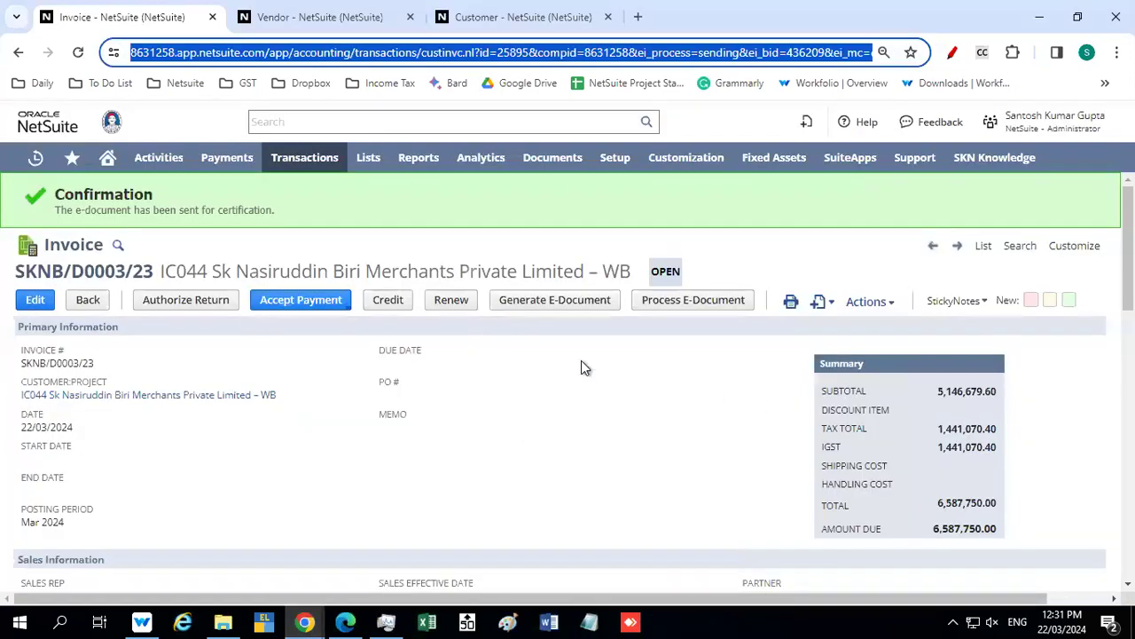
pyautogui.scroll(-4, 402, 386)
pyautogui.scroll(3, 402, 387)
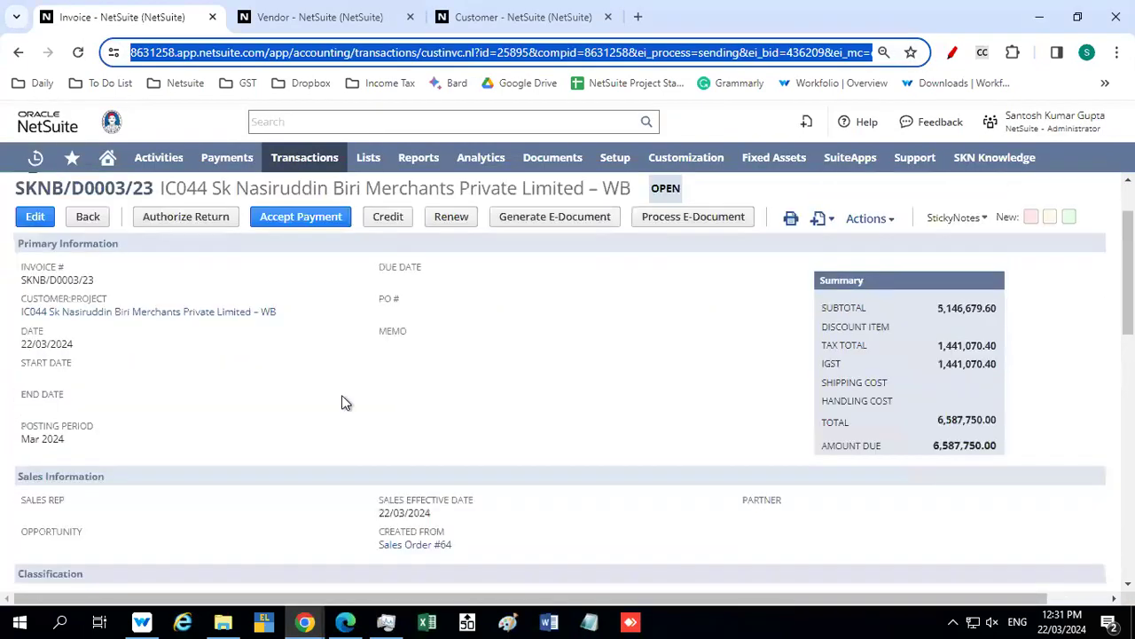
pyautogui.scroll(1, 264, 301)
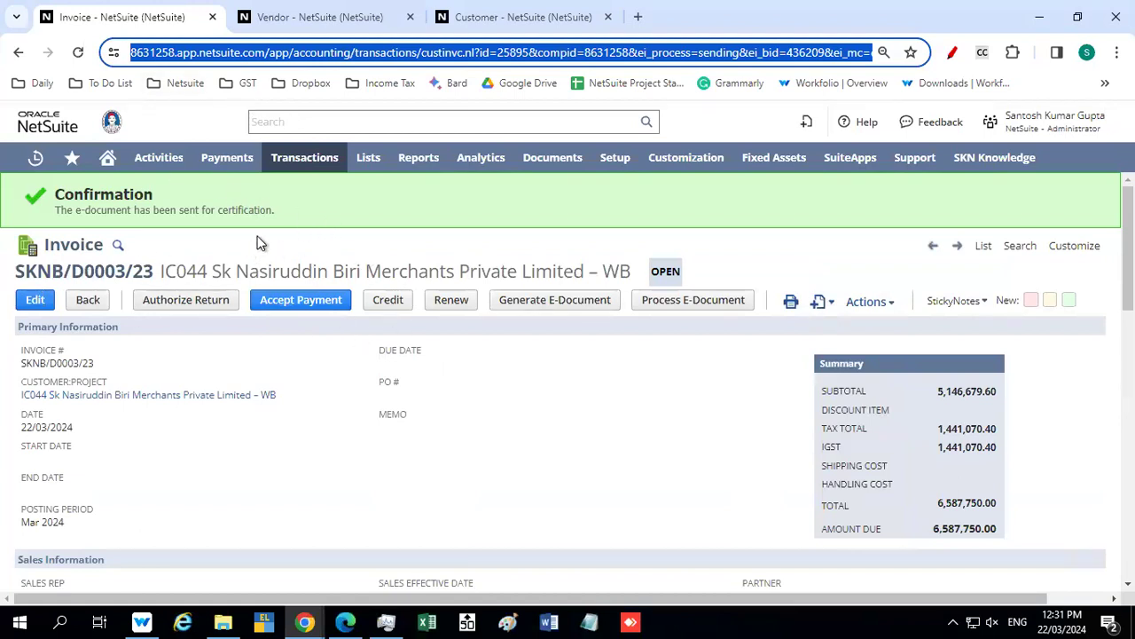
pyautogui.click(790, 302)
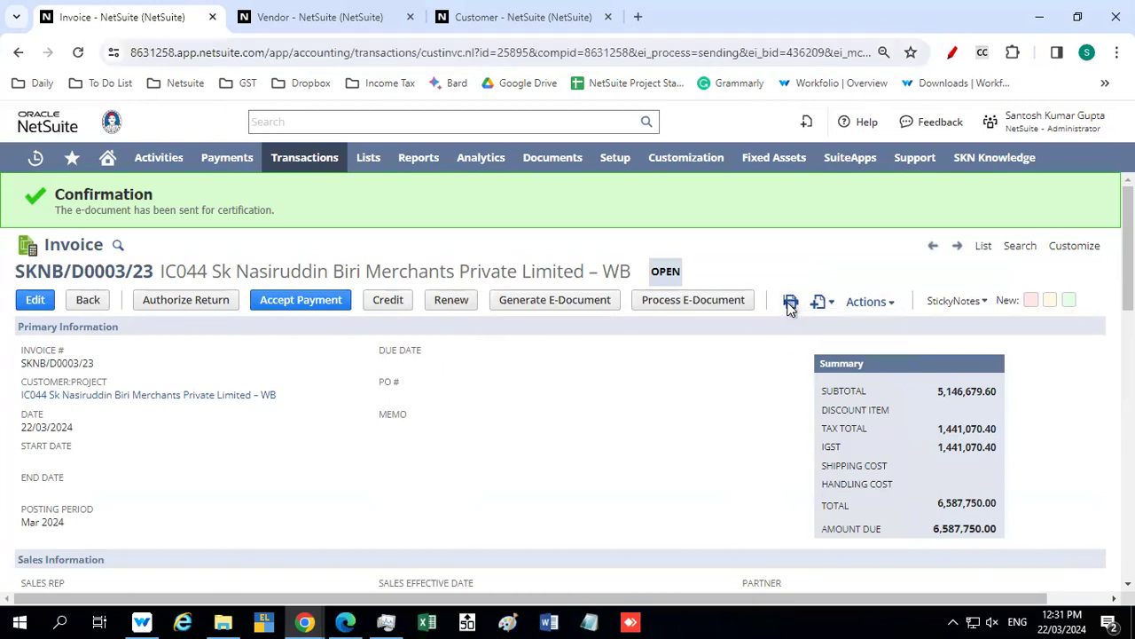
pyautogui.moveTo(791, 304)
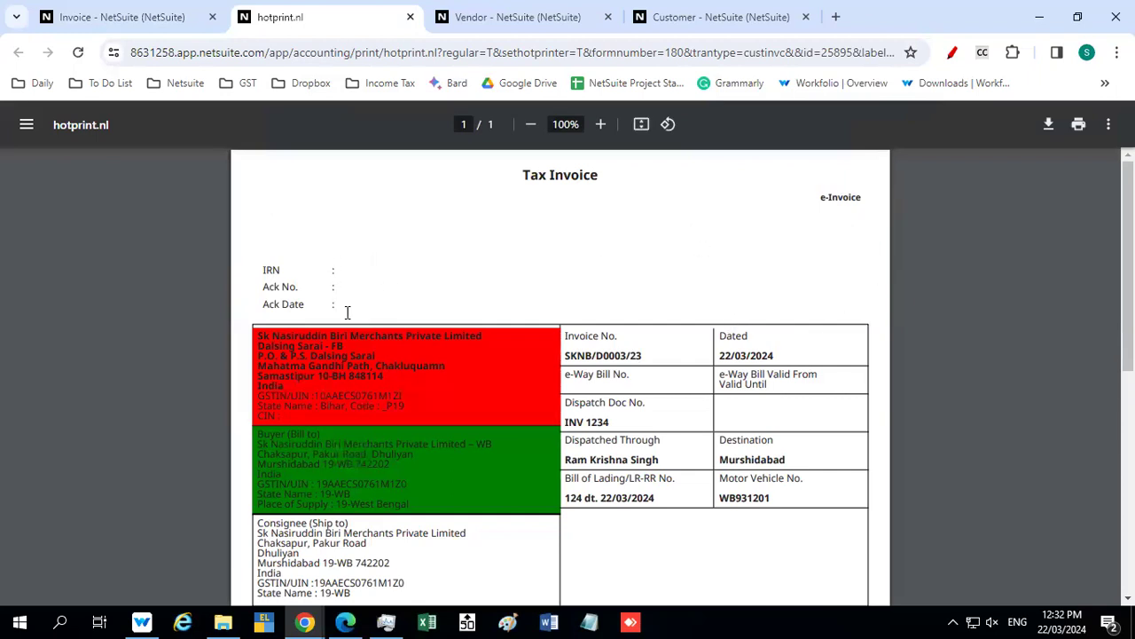
# Review the printed Tax Invoice's IRN, party and dispatch details, item lines, tax amounts and signature block, and close the printout
pyautogui.scroll(-2, 600, 276)
pyautogui.scroll(1, 600, 276)
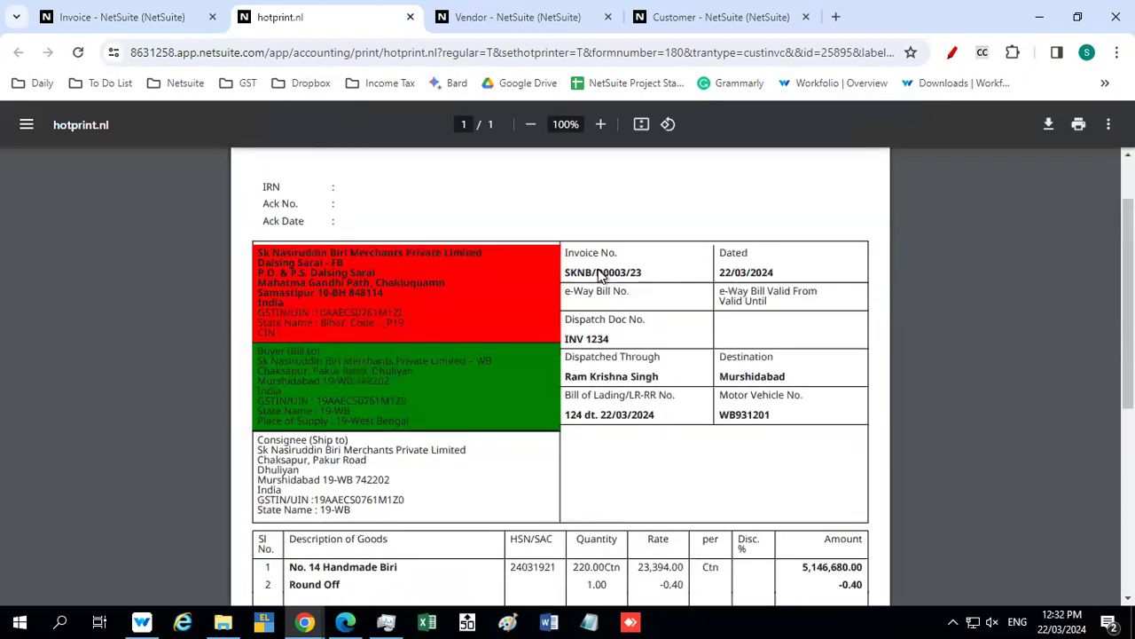
pyautogui.moveTo(586, 318); pyautogui.dragTo(576, 340)
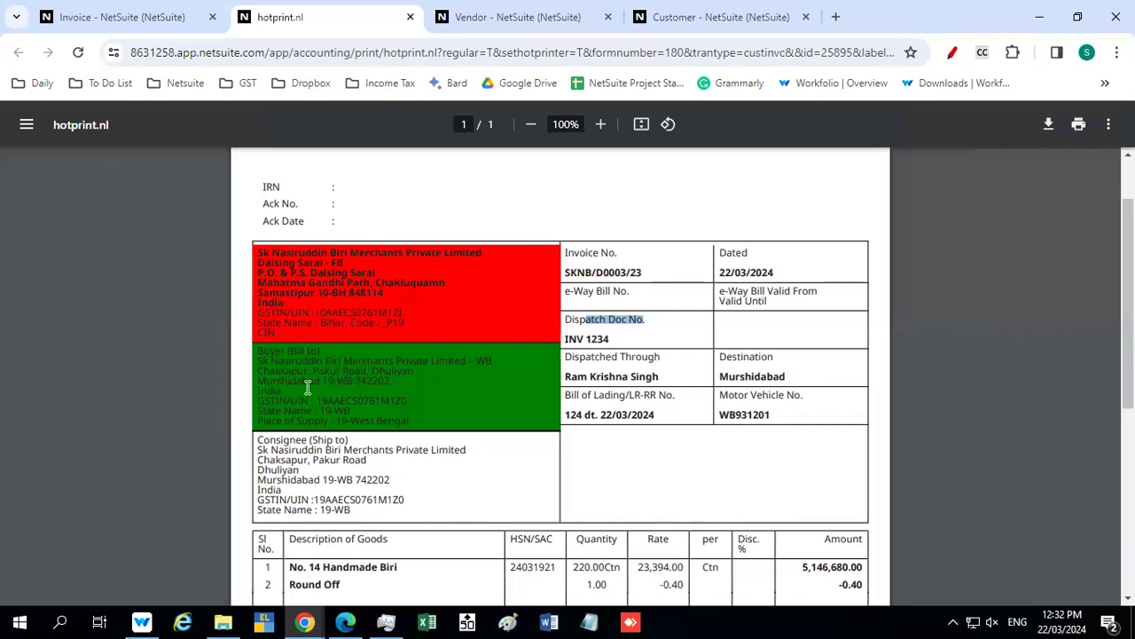
pyautogui.scroll(-1, 313, 385)
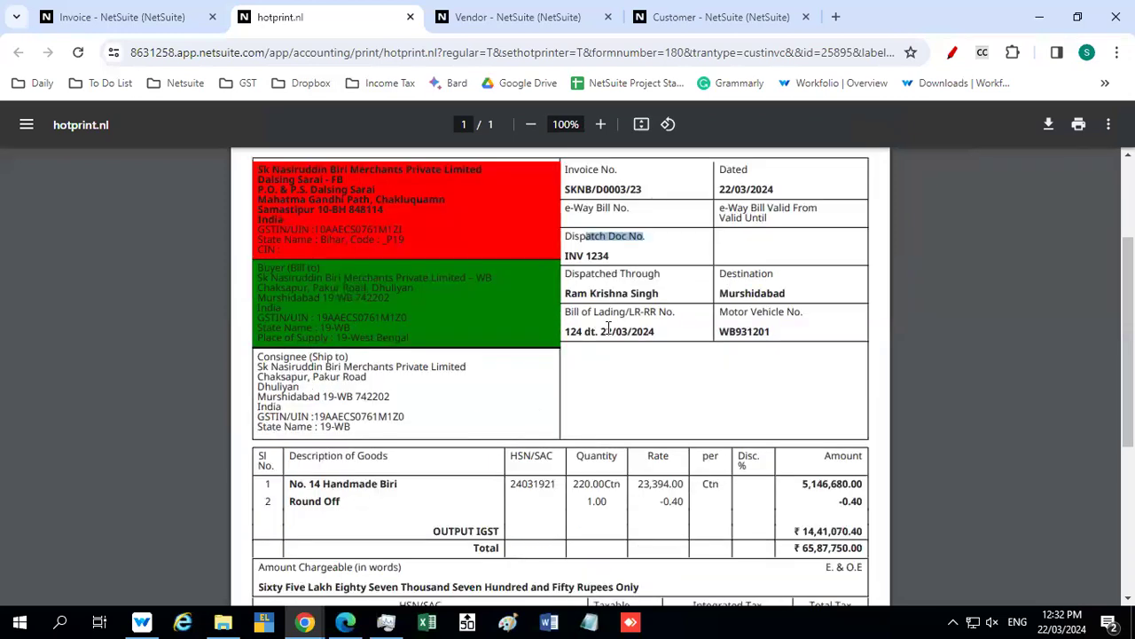
pyautogui.scroll(-1, 609, 327)
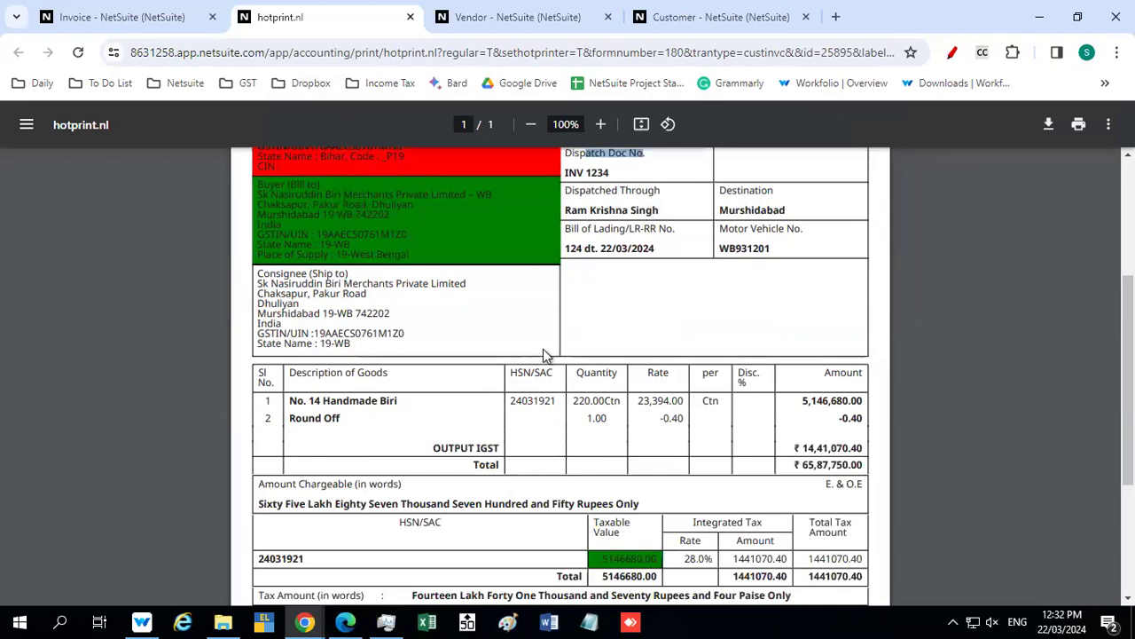
pyautogui.scroll(-1, 543, 348)
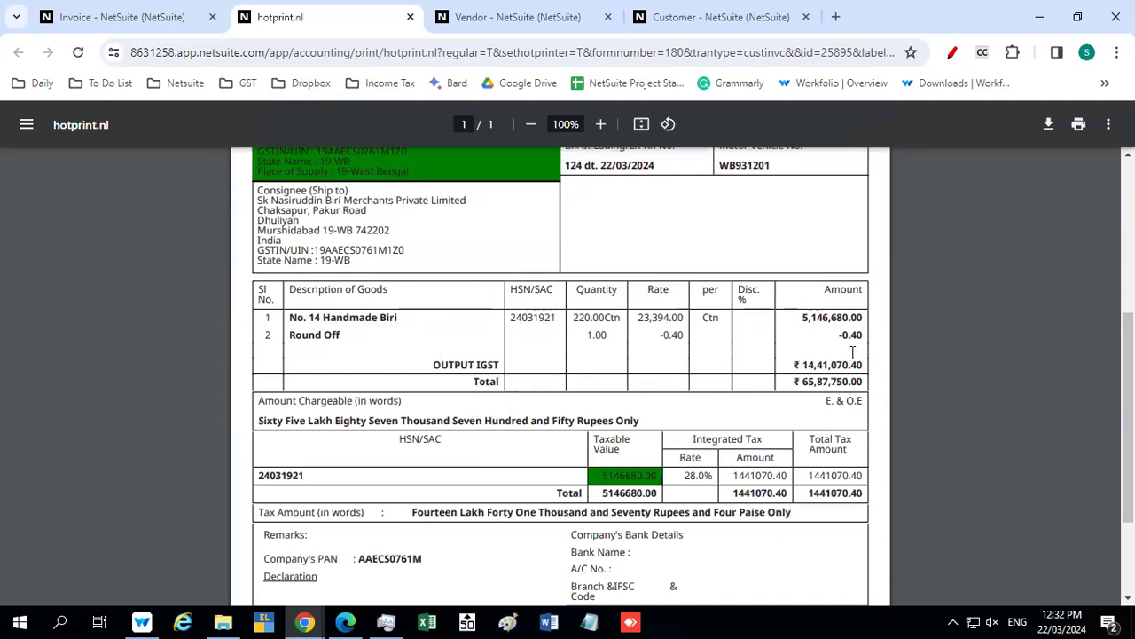
pyautogui.scroll(-1, 621, 379)
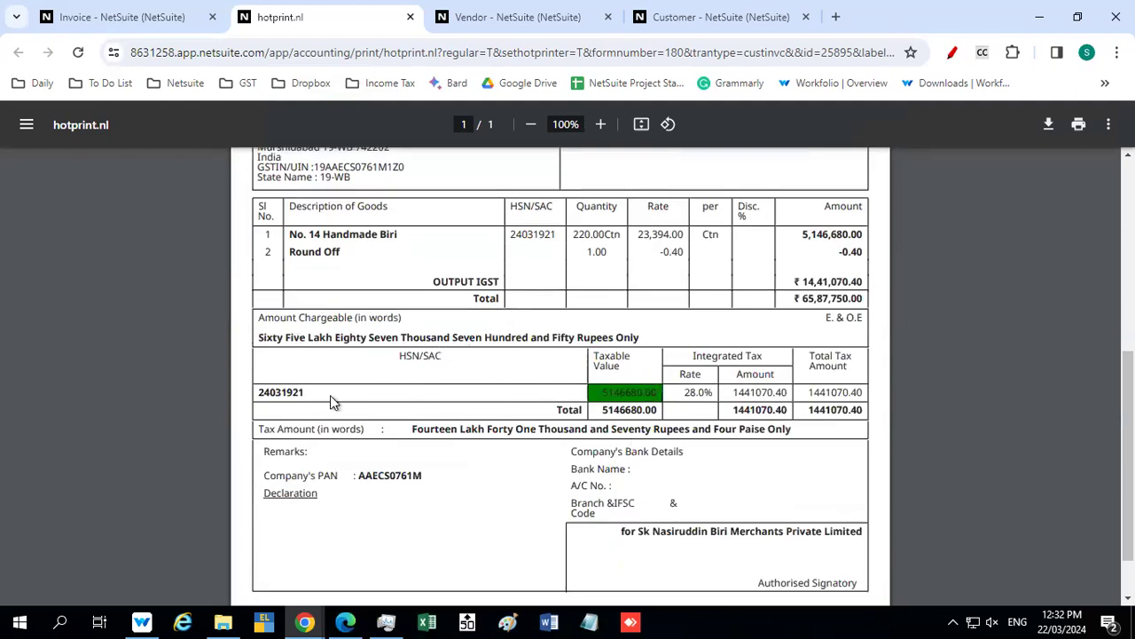
pyautogui.scroll(-1, 710, 479)
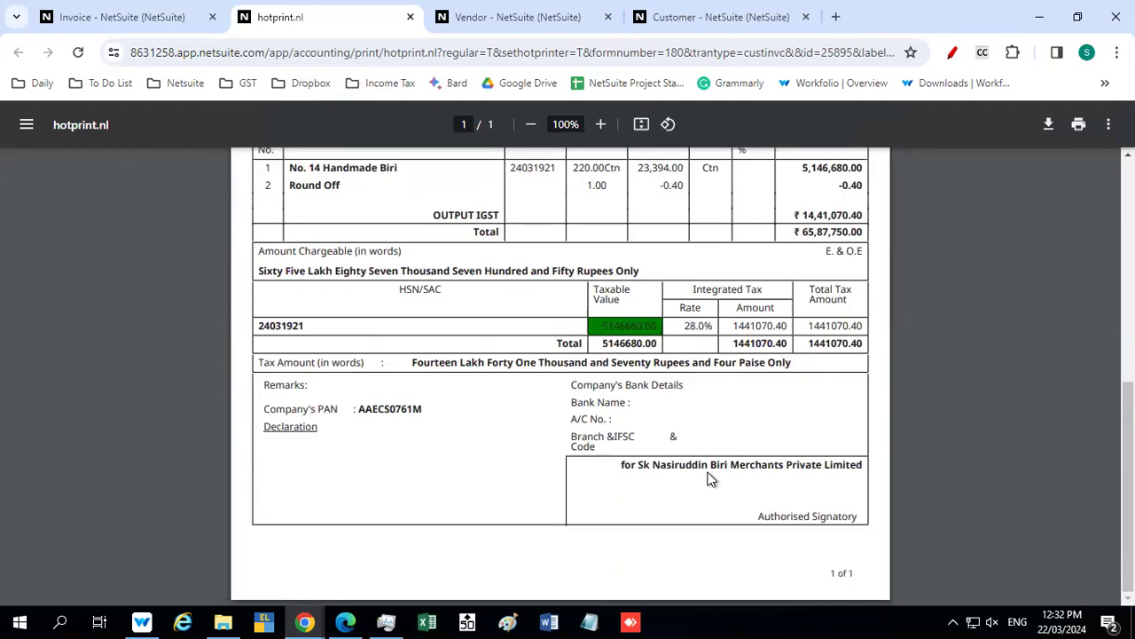
pyautogui.scroll(2, 568, 384)
pyautogui.scroll(4, 566, 382)
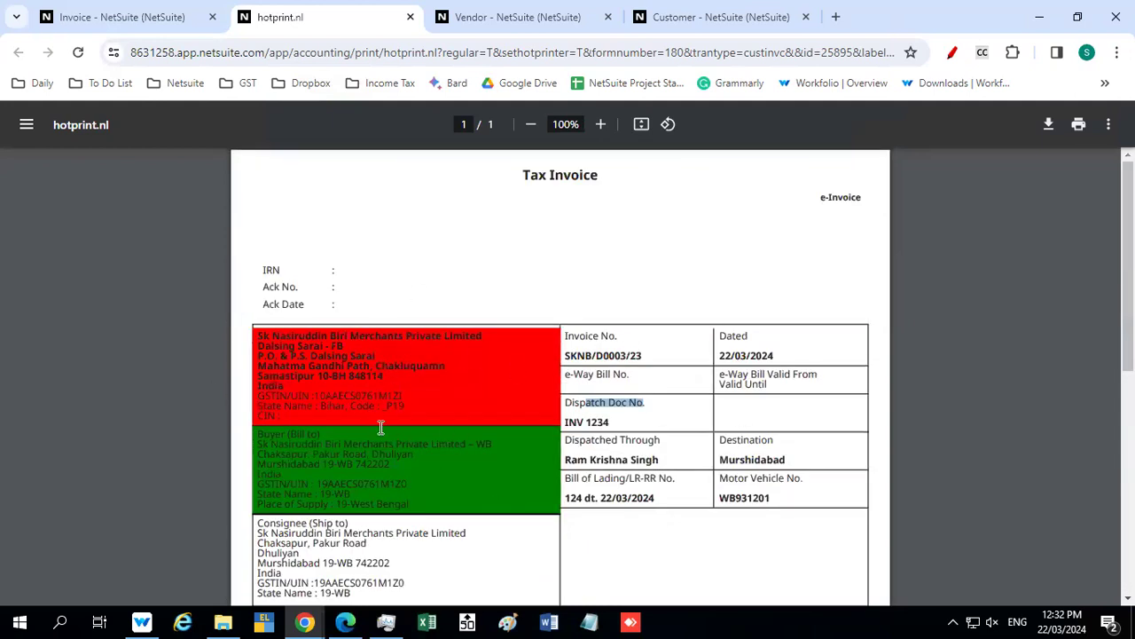
pyautogui.click(410, 17)
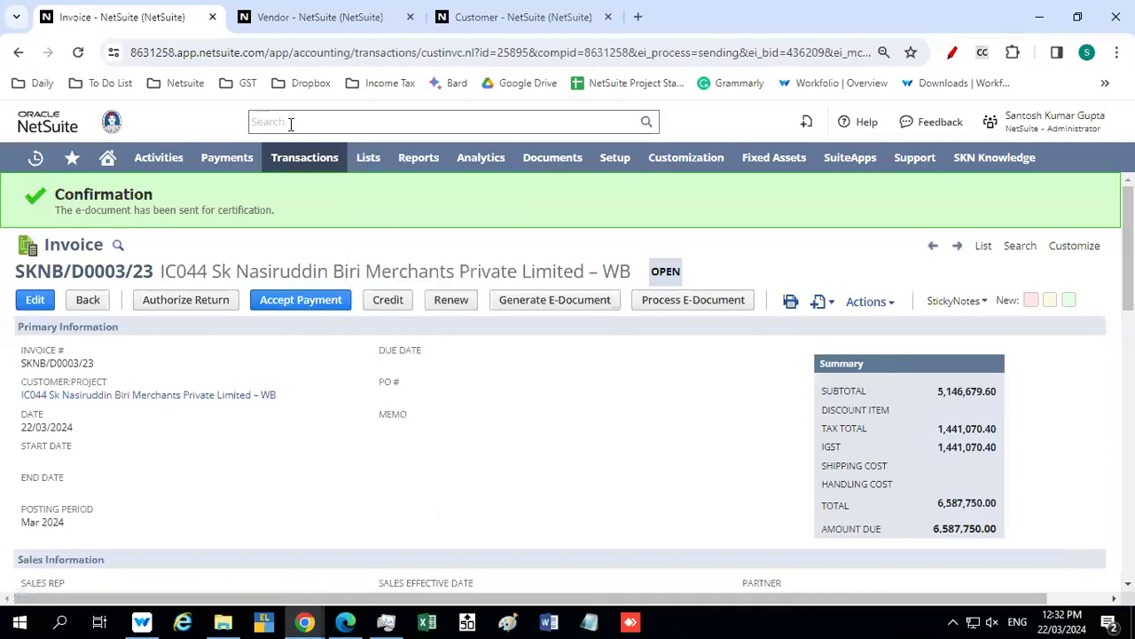
# Switch to the SKN - West Bengal role and open the most recent intercompany purchase order from the Bihar vendor
pyautogui.moveTo(1060, 124)
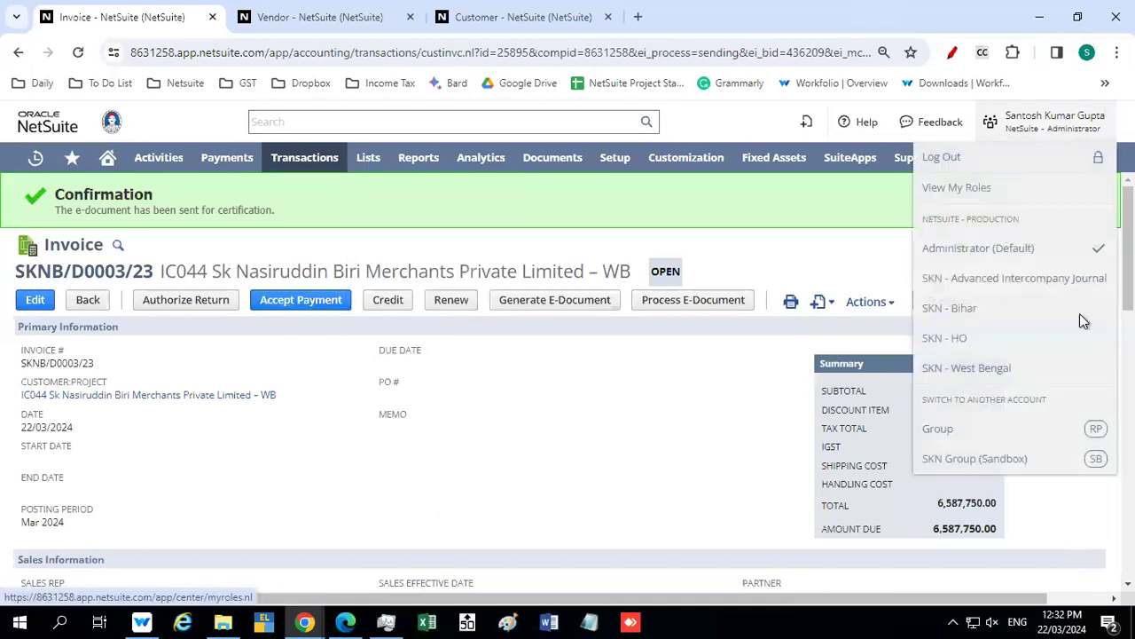
pyautogui.click(973, 367)
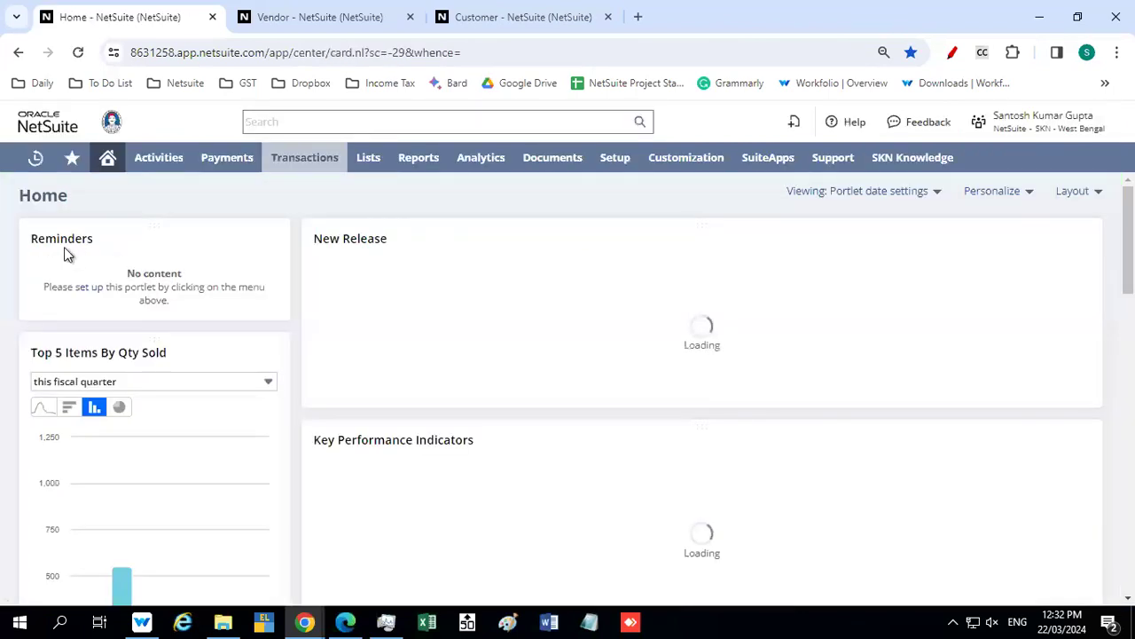
pyautogui.moveTo(32, 162)
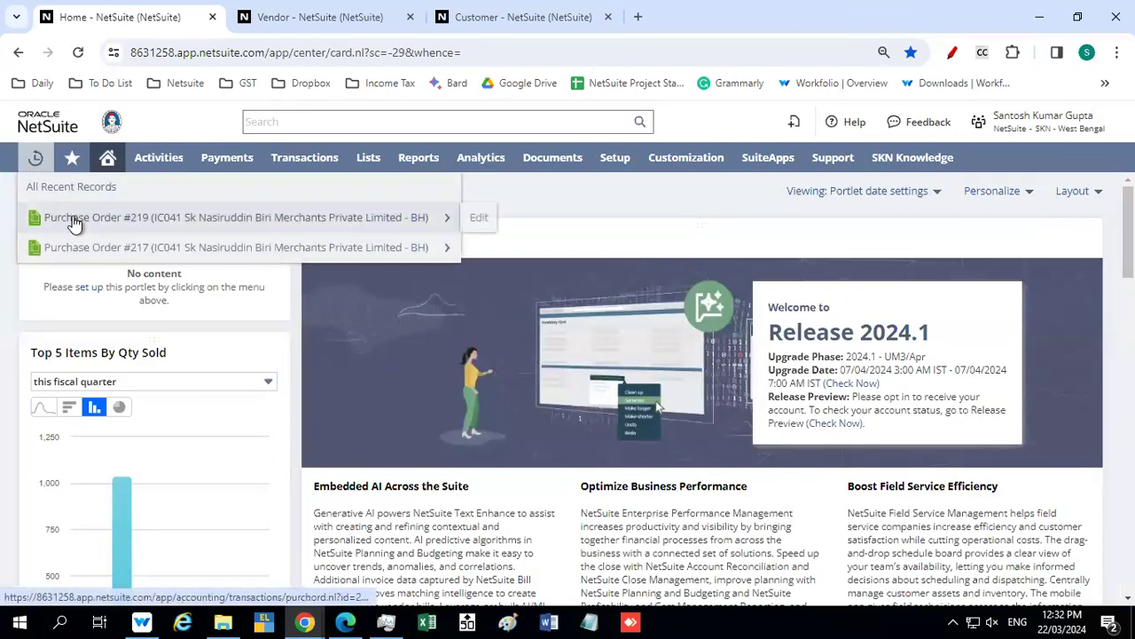
pyautogui.click(119, 223)
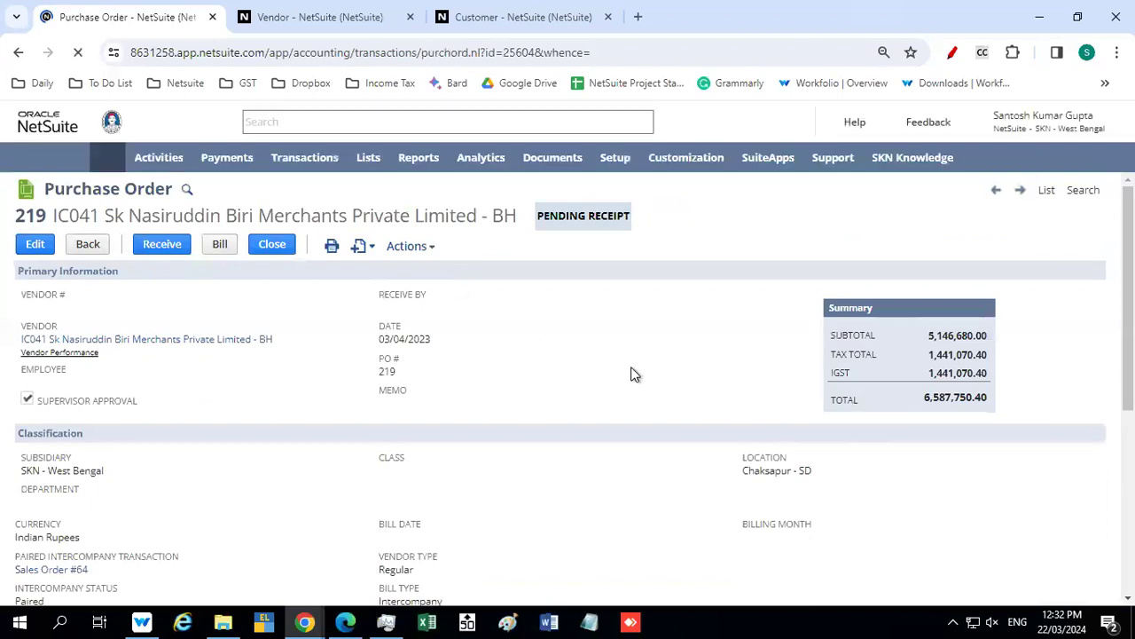
# Start an item receipt from the purchase order and set the inventory detail status of the No. 14 Handmade Biri line to Good
pyautogui.click(163, 248)
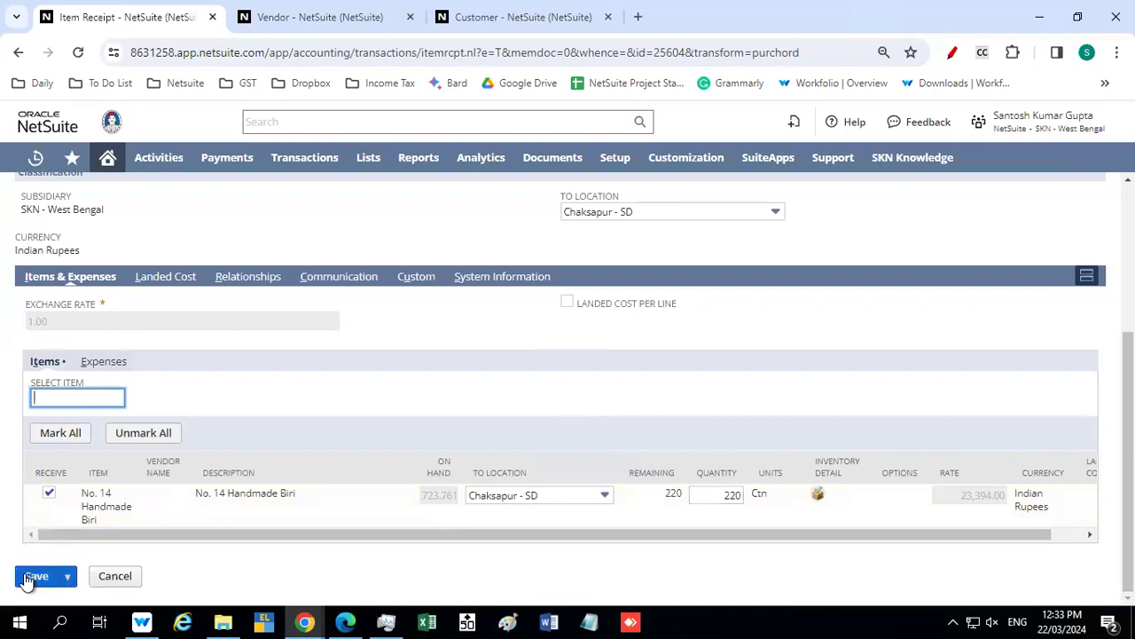
pyautogui.click(818, 495)
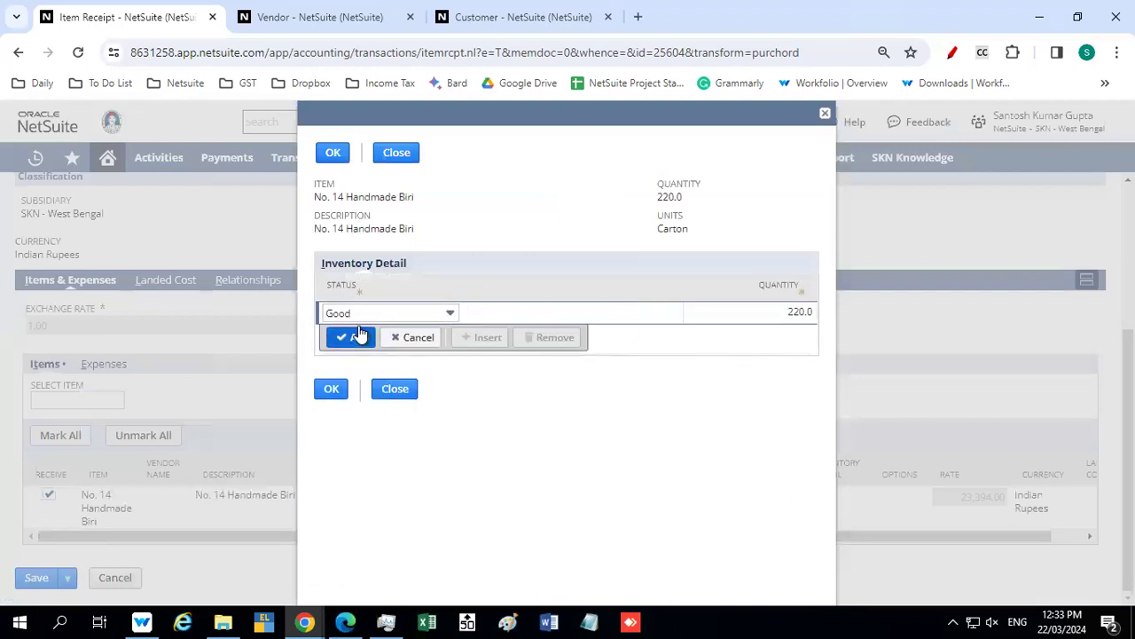
pyautogui.click(372, 317)
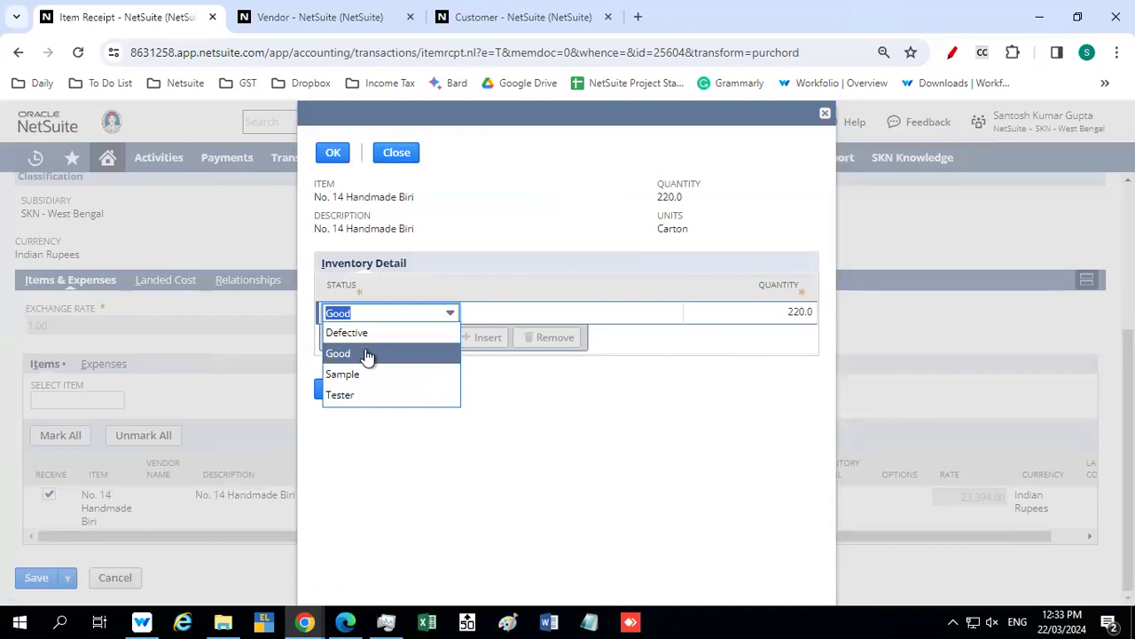
pyautogui.click(367, 353)
pyautogui.click(330, 390)
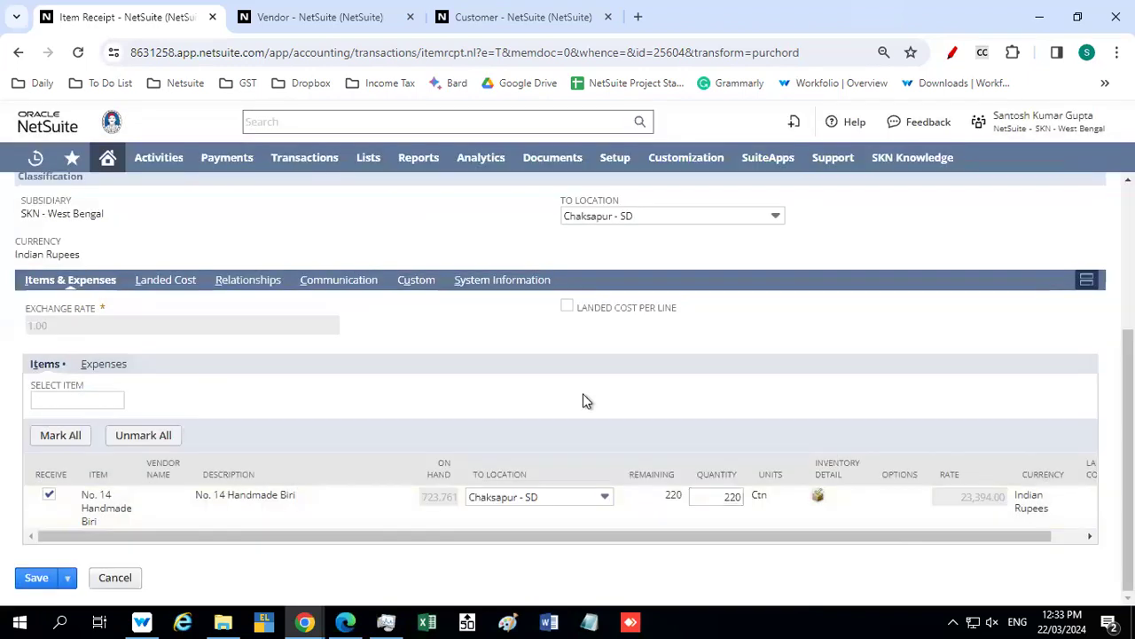
# Check the item receipt's header and item line, and save the receipt
pyautogui.scroll(1, 535, 359)
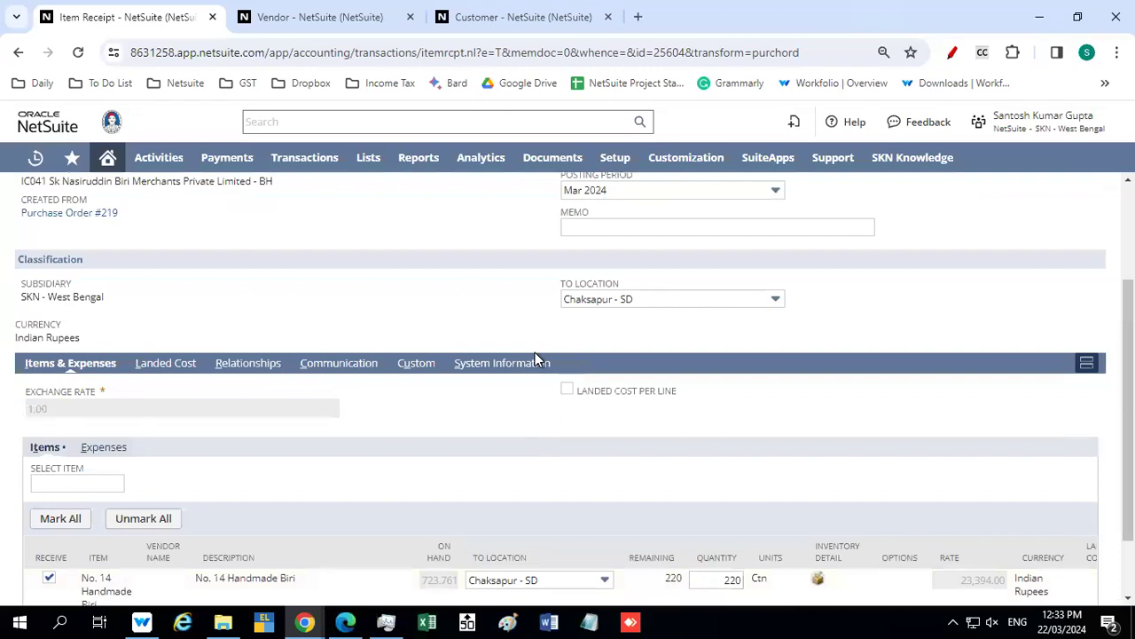
pyautogui.scroll(2, 535, 359)
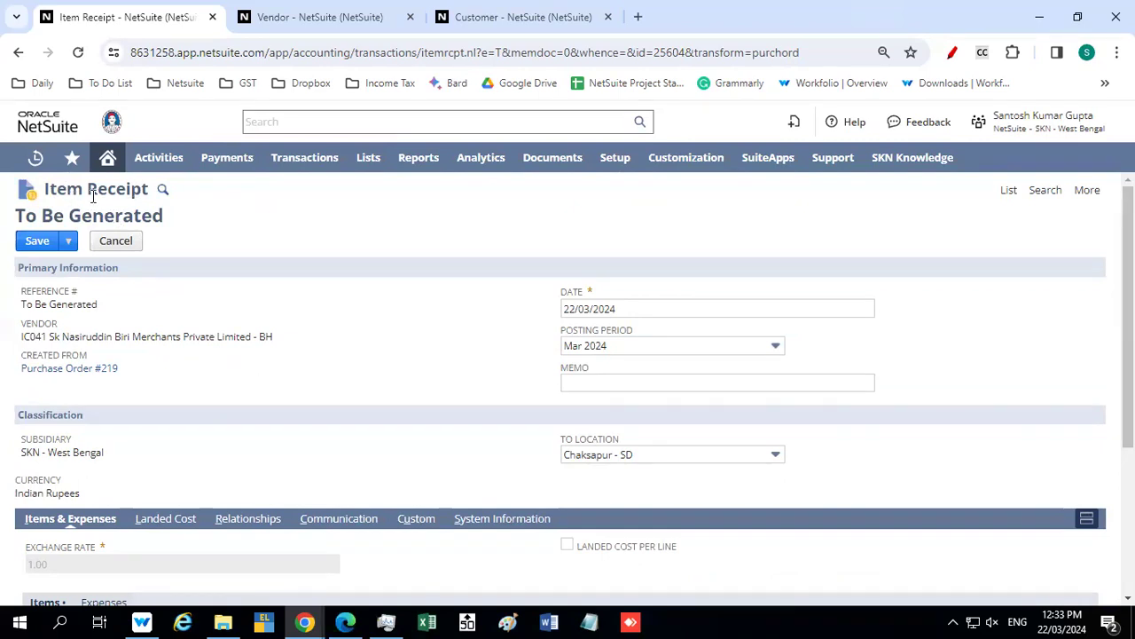
pyautogui.scroll(-3, 155, 253)
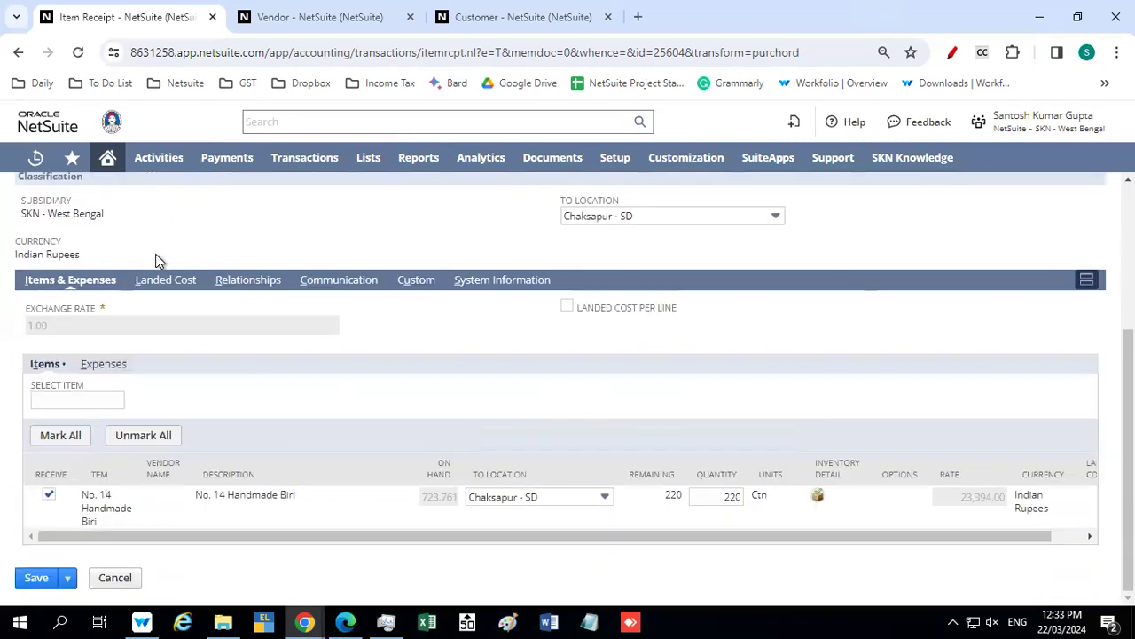
pyautogui.click(32, 582)
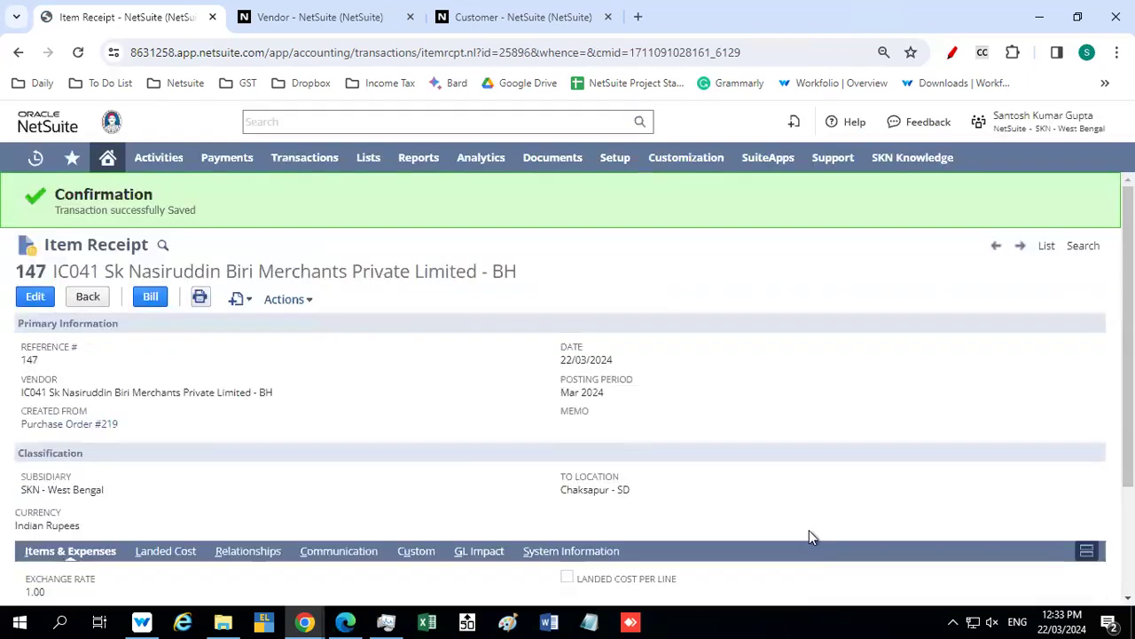
pyautogui.scroll(-1, 772, 514)
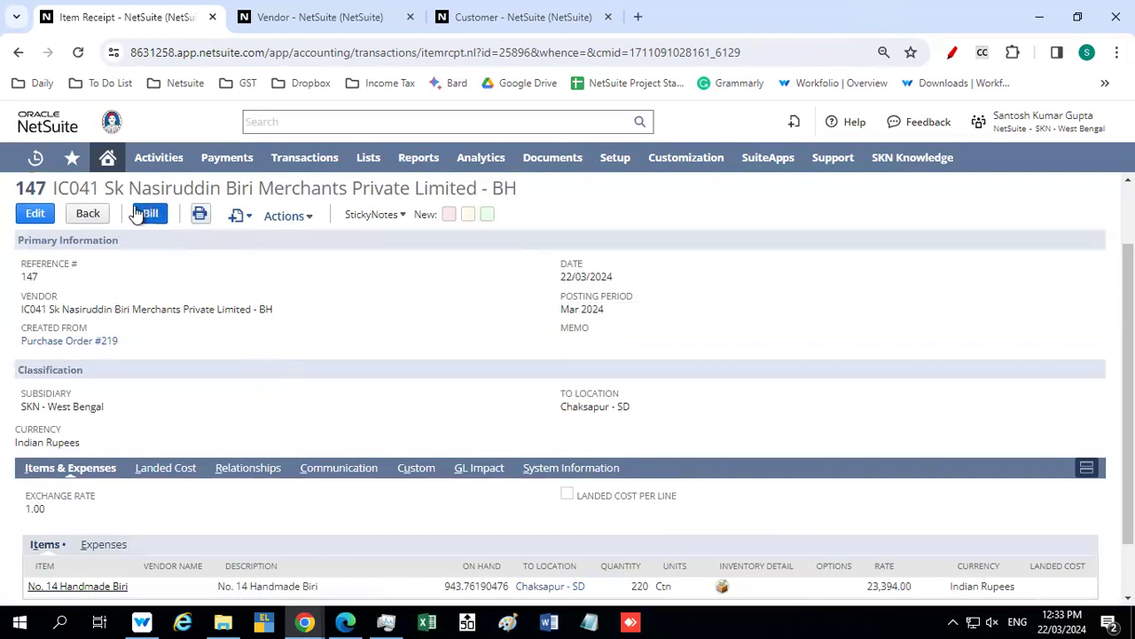
# Reopen the related purchase order from the recent records and start a vendor bill from it
pyautogui.moveTo(35, 158)
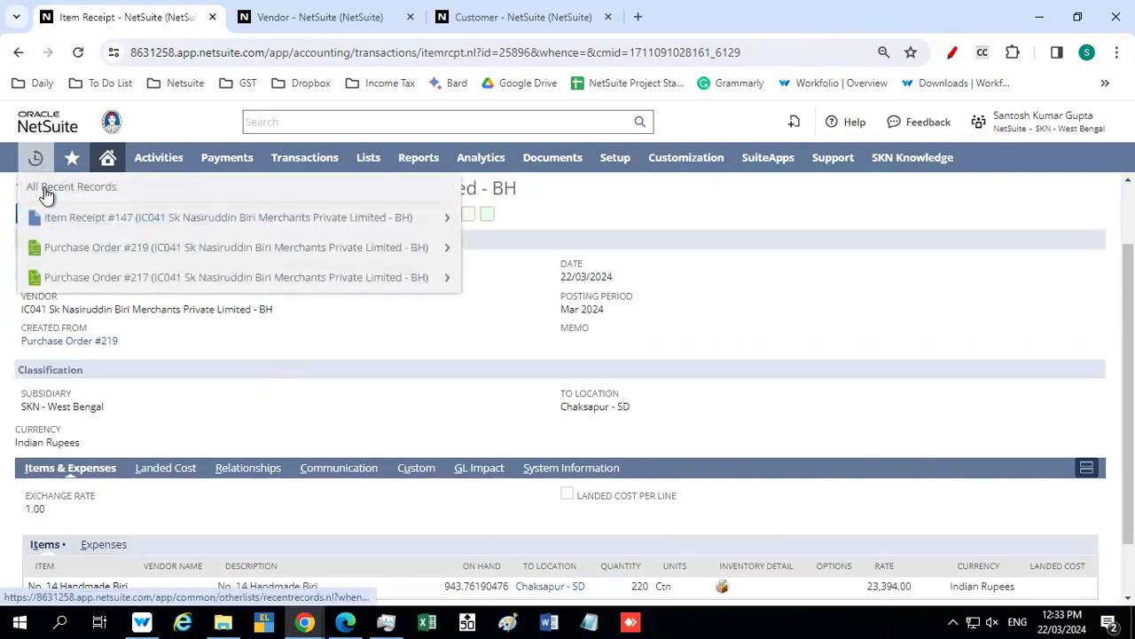
pyautogui.click(79, 247)
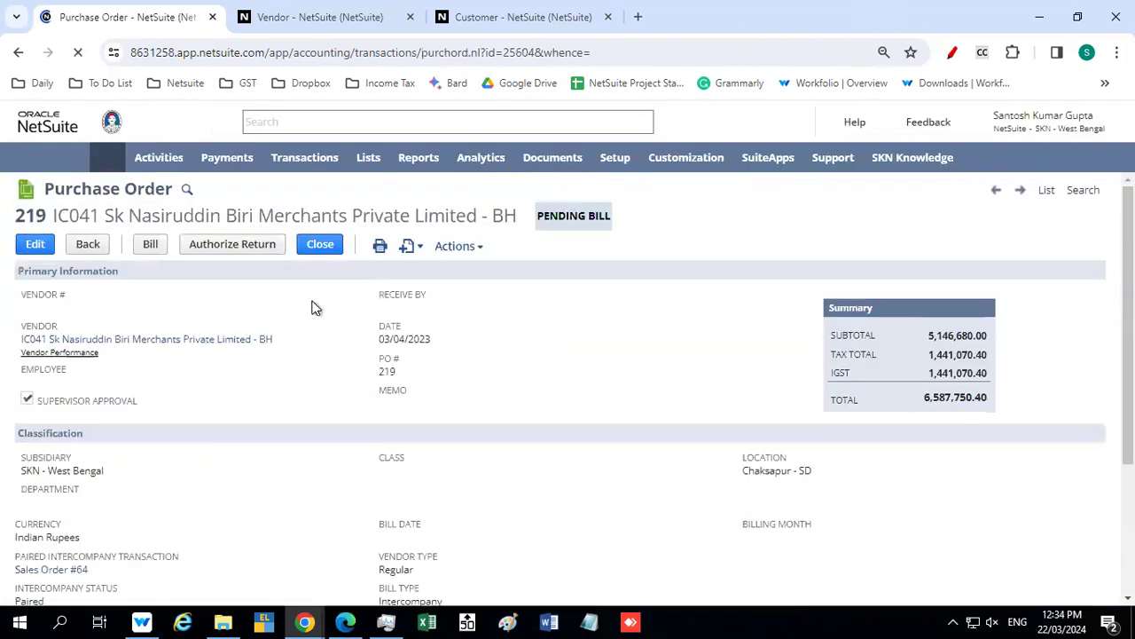
pyautogui.click(151, 245)
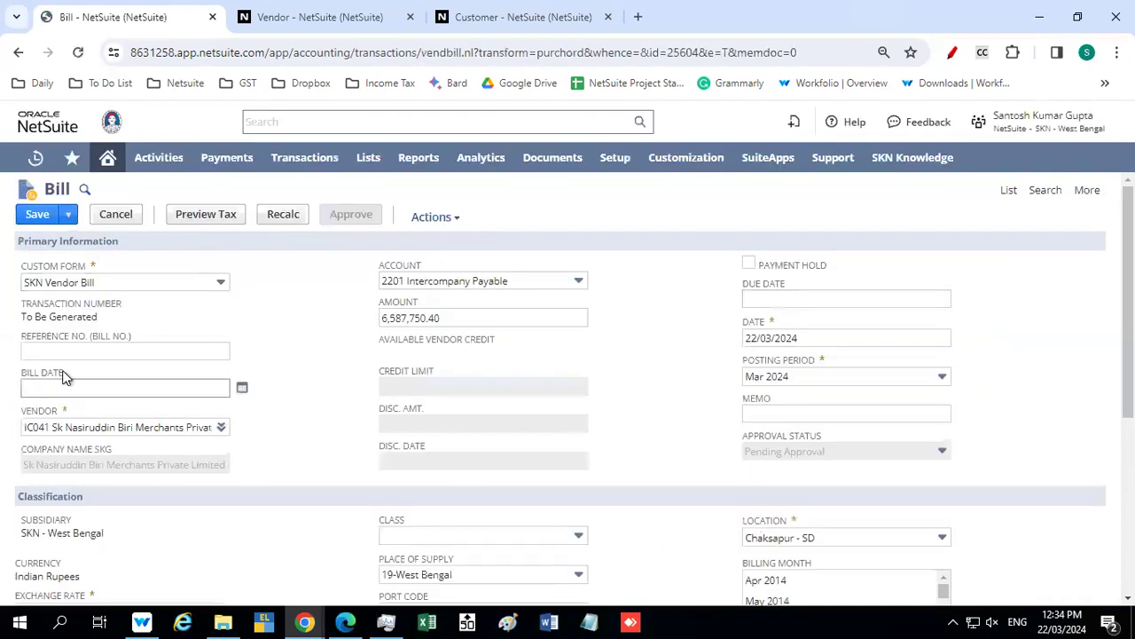
pyautogui.click(68, 350)
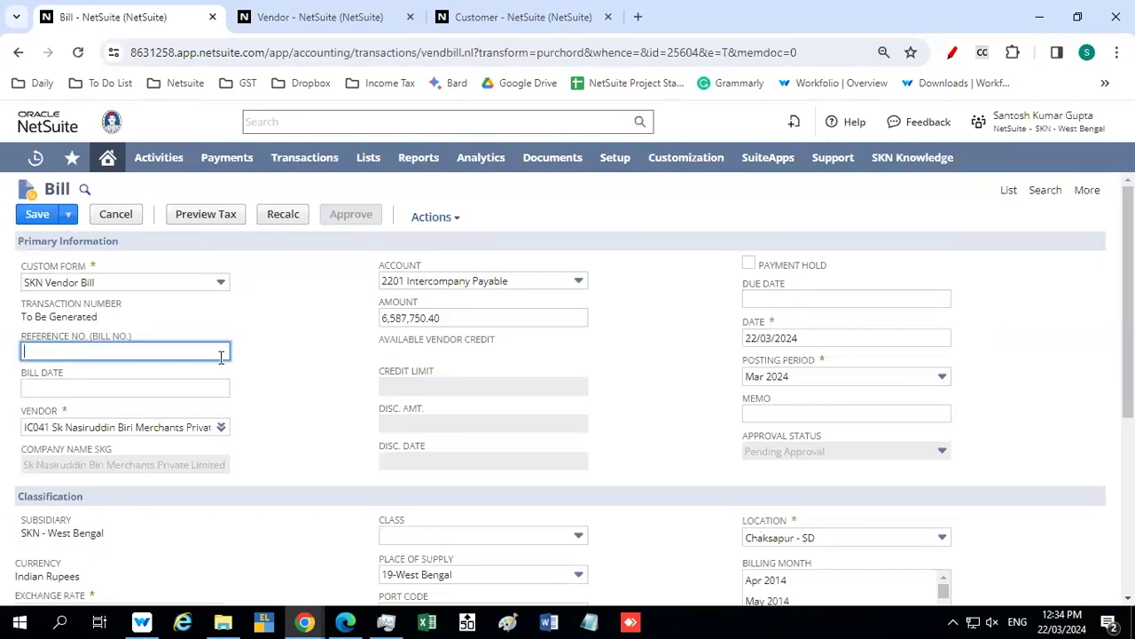
pyautogui.write('https://8631258.app.netsuite.com/app/account')
pyautogui.hotkey('ctrl', 'a')
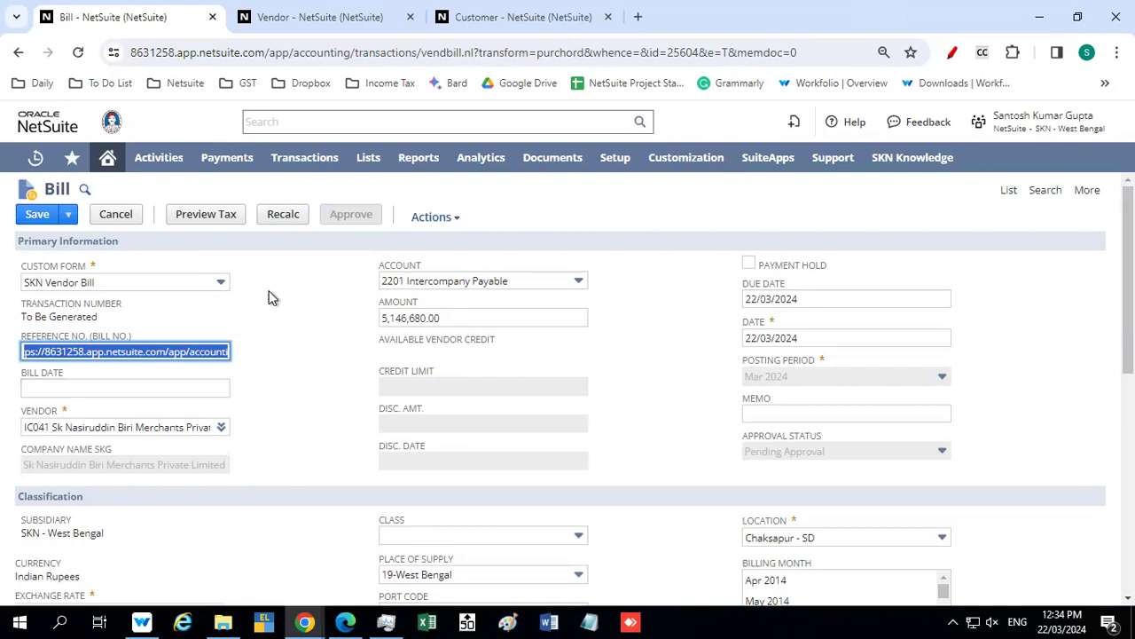
pyautogui.click(811, 338)
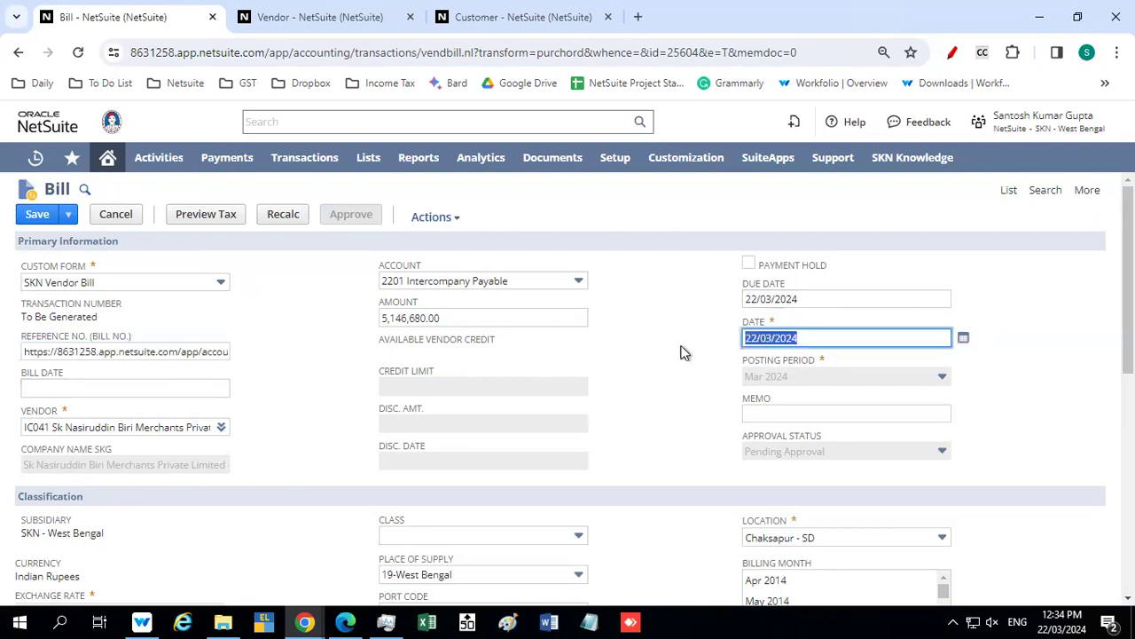
pyautogui.click(189, 347)
pyautogui.hotkey('ctrl', 'a')
pyautogui.press('BackSpace')
pyautogui.click(309, 360)
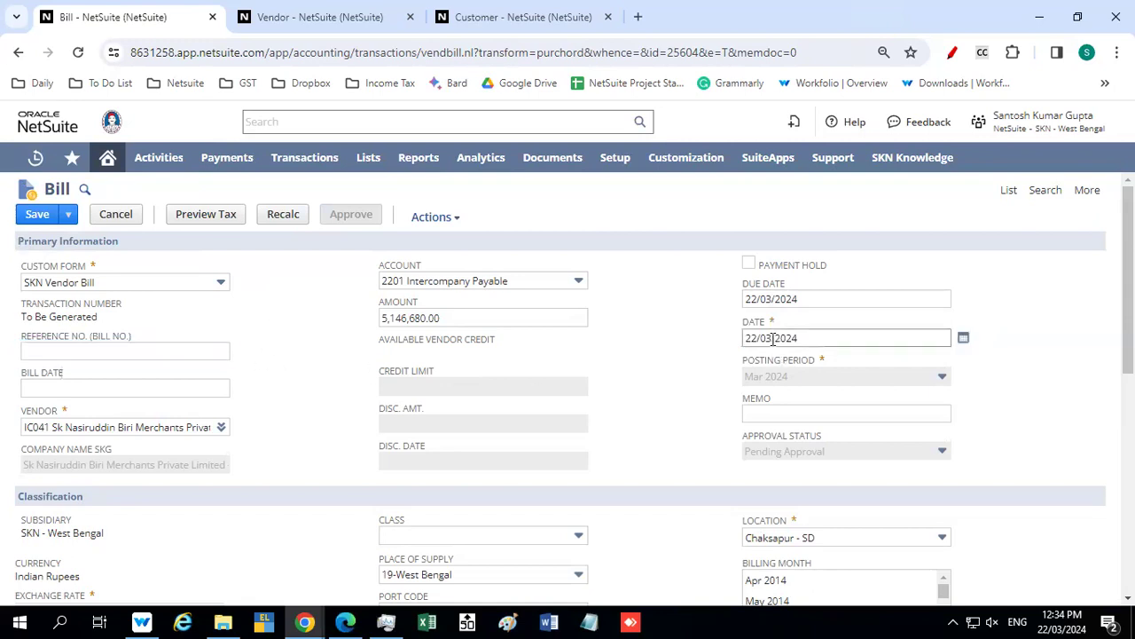
# Examine the bill's date, reference number and bill date fields and the most recent entries in the billing month list
pyautogui.moveTo(809, 338); pyautogui.dragTo(710, 343)
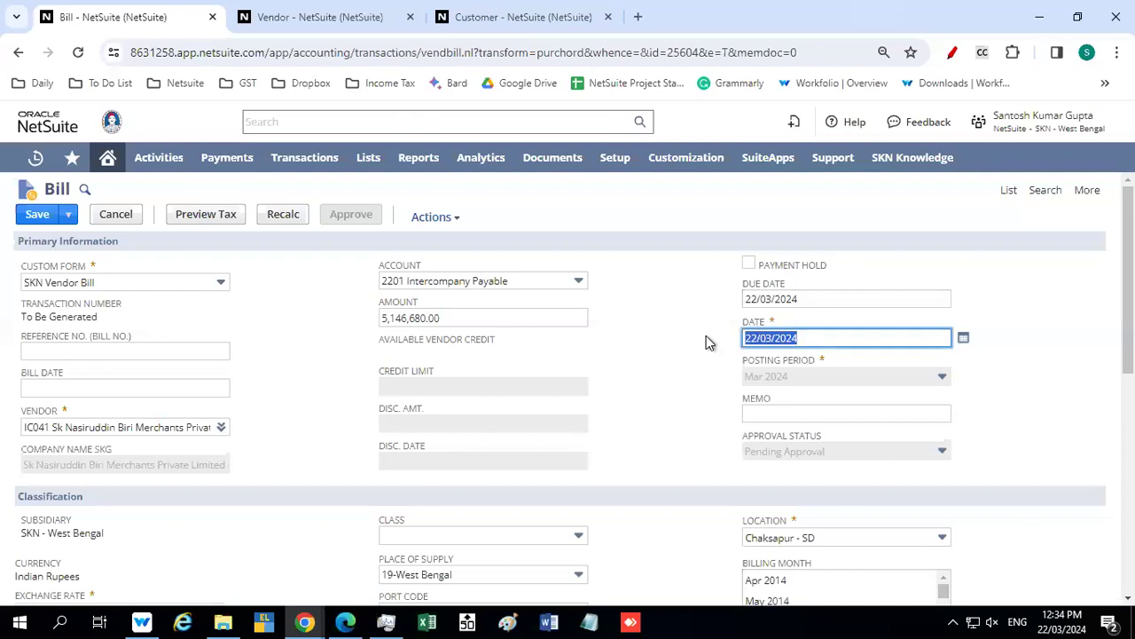
pyautogui.click(89, 389)
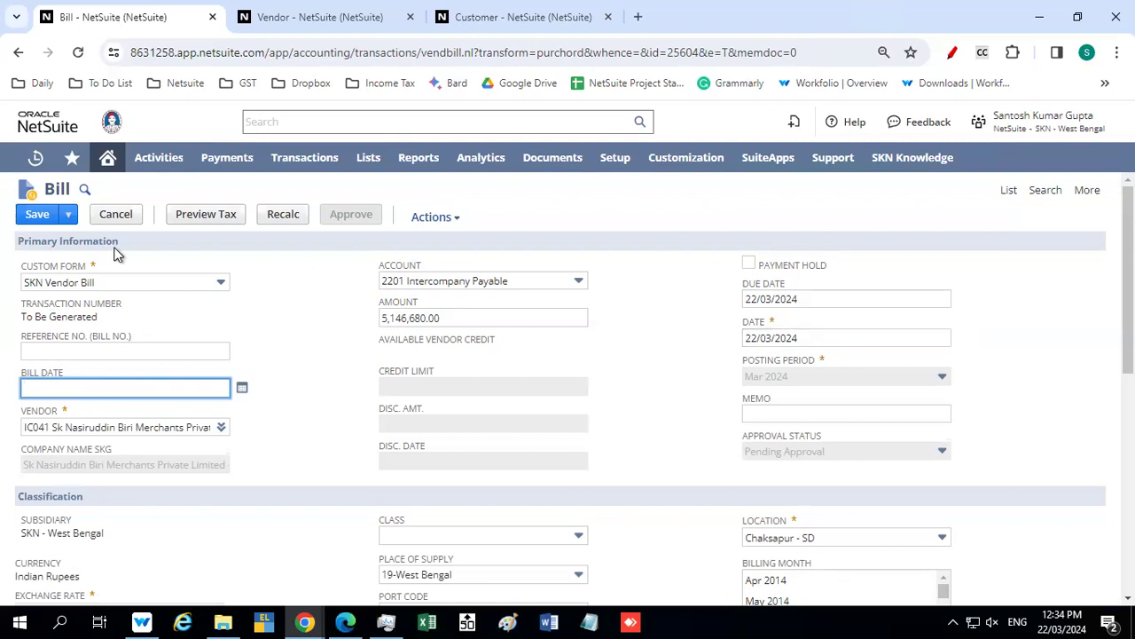
pyautogui.click(805, 338)
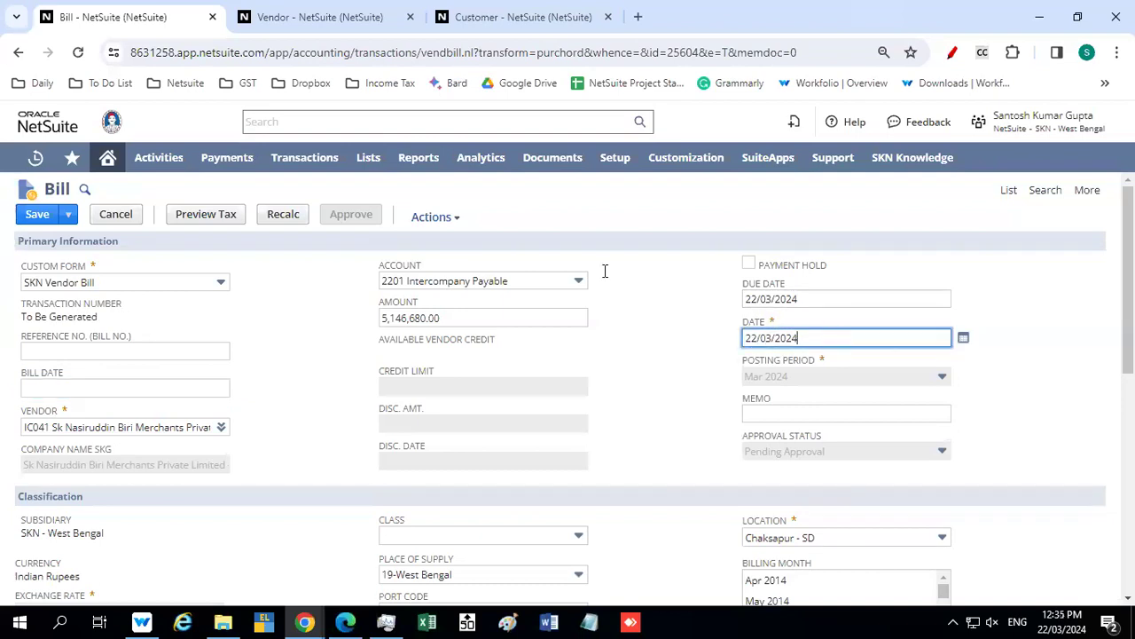
pyautogui.click(80, 349)
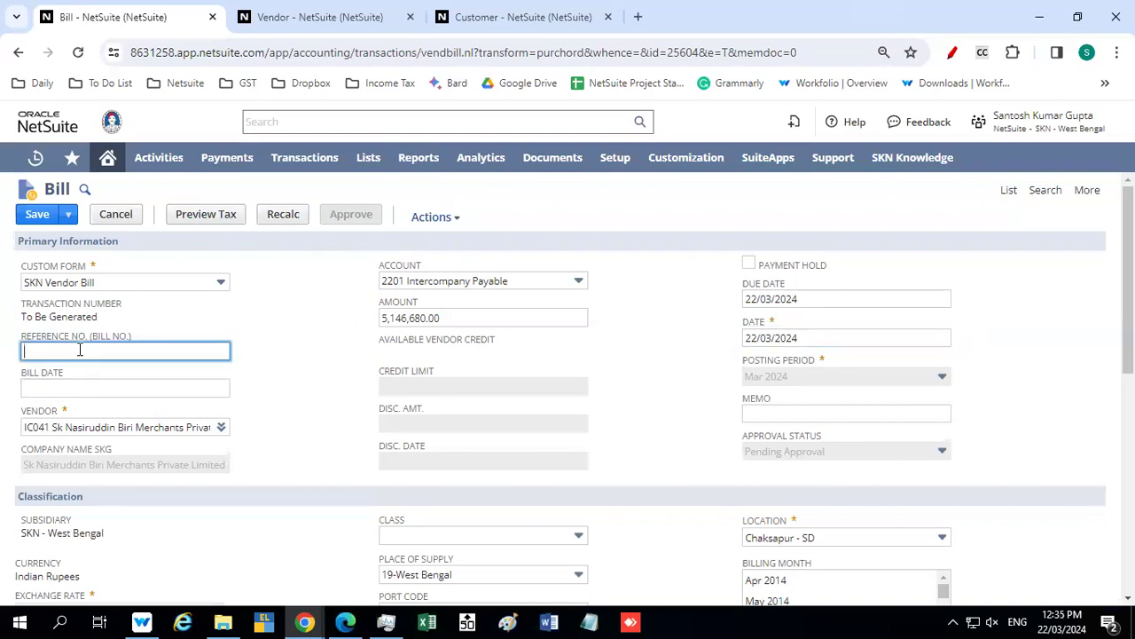
pyautogui.click(71, 385)
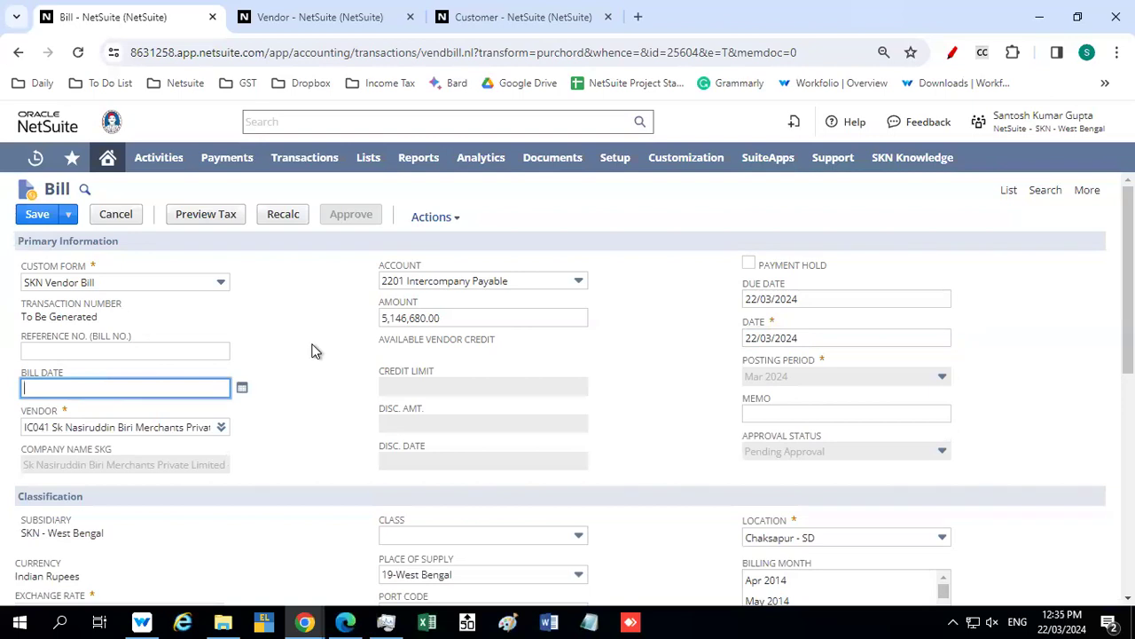
pyautogui.scroll(-1, 313, 351)
pyautogui.scroll(-2, 312, 352)
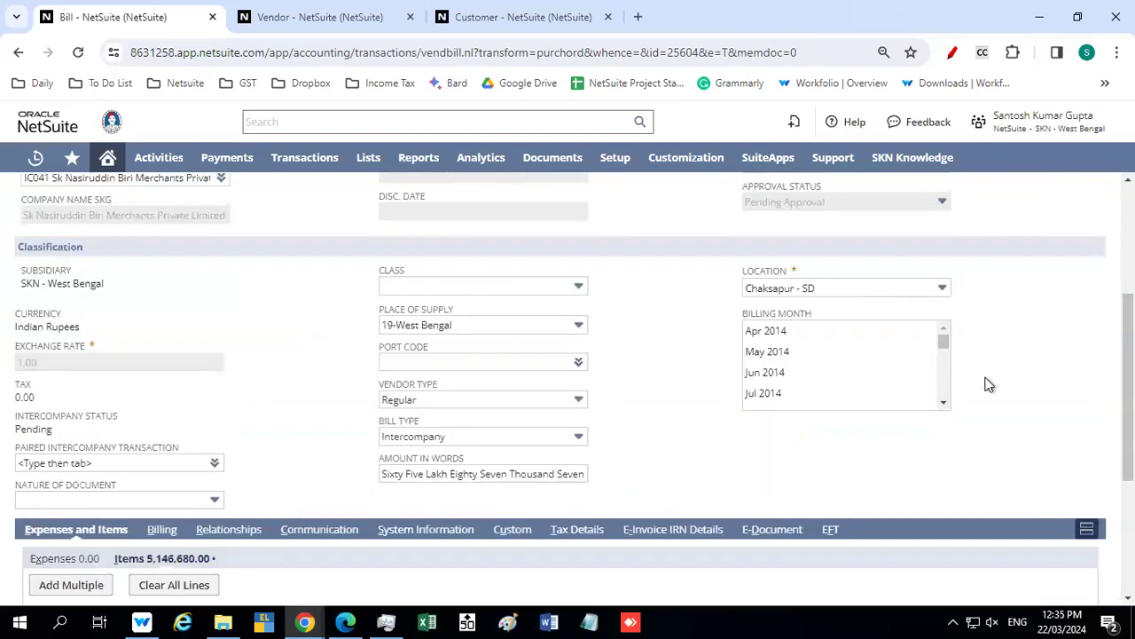
pyautogui.moveTo(945, 363); pyautogui.dragTo(955, 419)
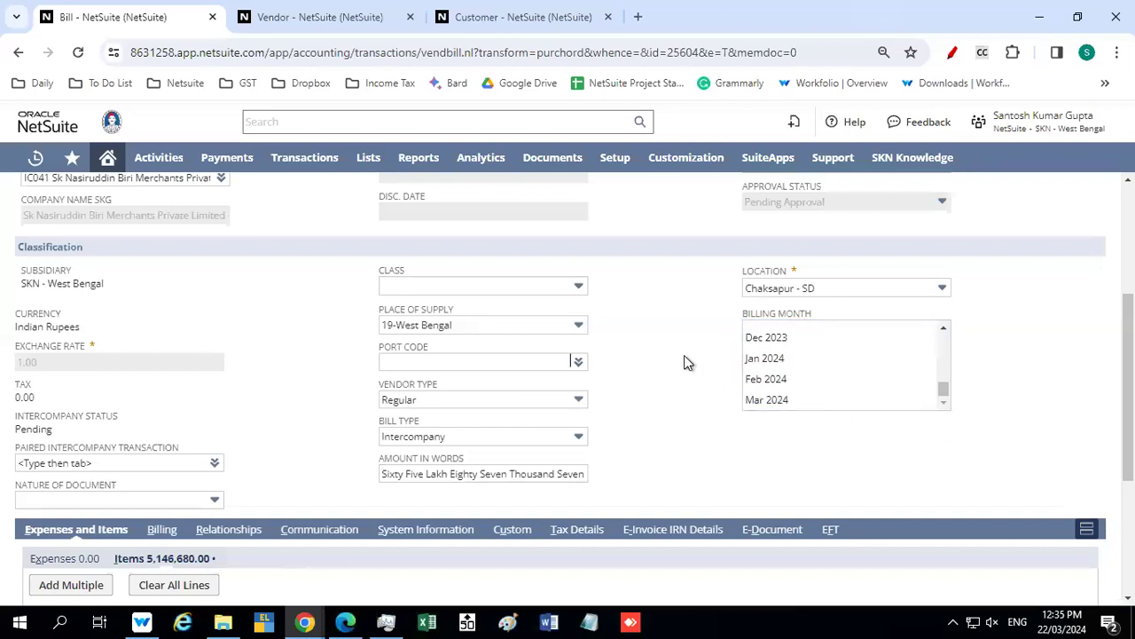
# Set the bill's header location to Chaksapur - FB
pyautogui.scroll(-2, 684, 362)
pyautogui.scroll(1, 684, 362)
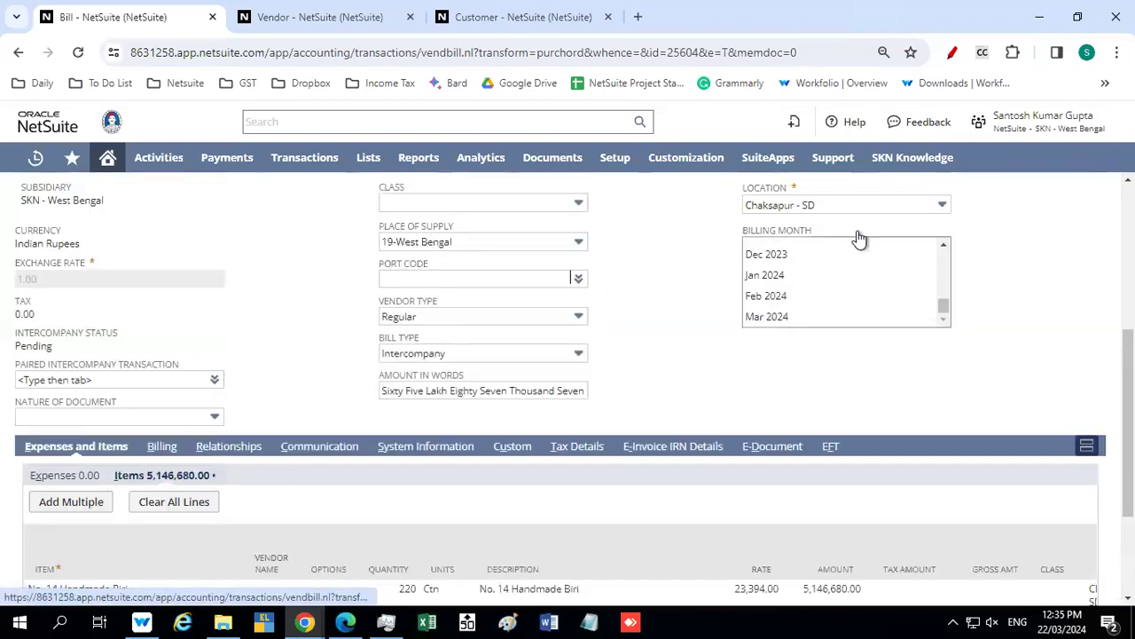
pyautogui.click(887, 204)
pyautogui.scroll(1, 849, 261)
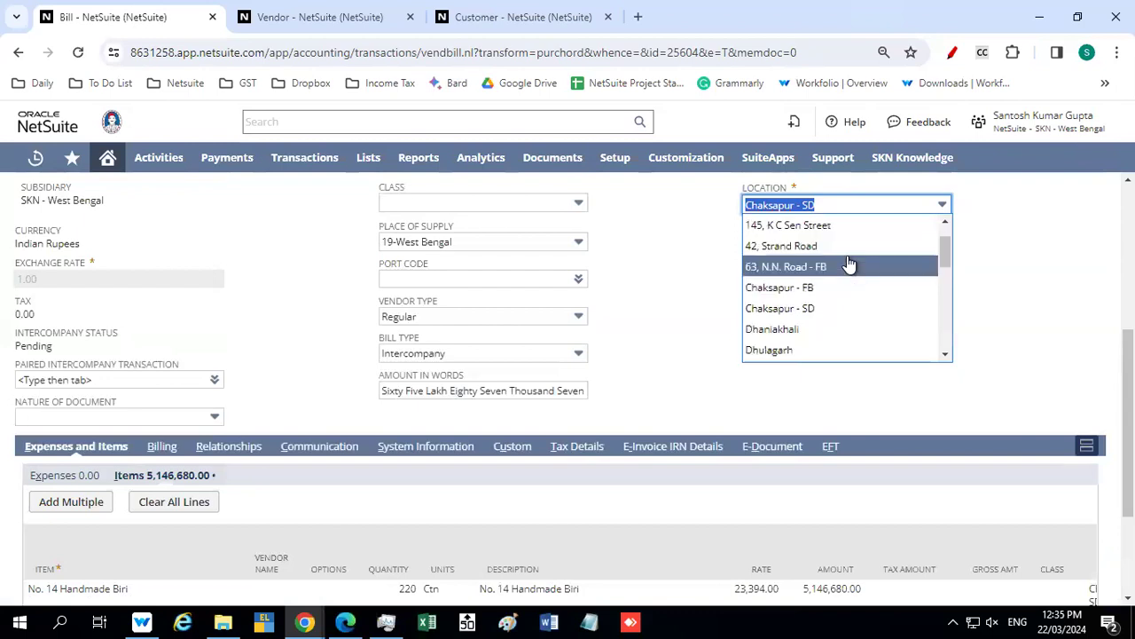
pyautogui.click(822, 287)
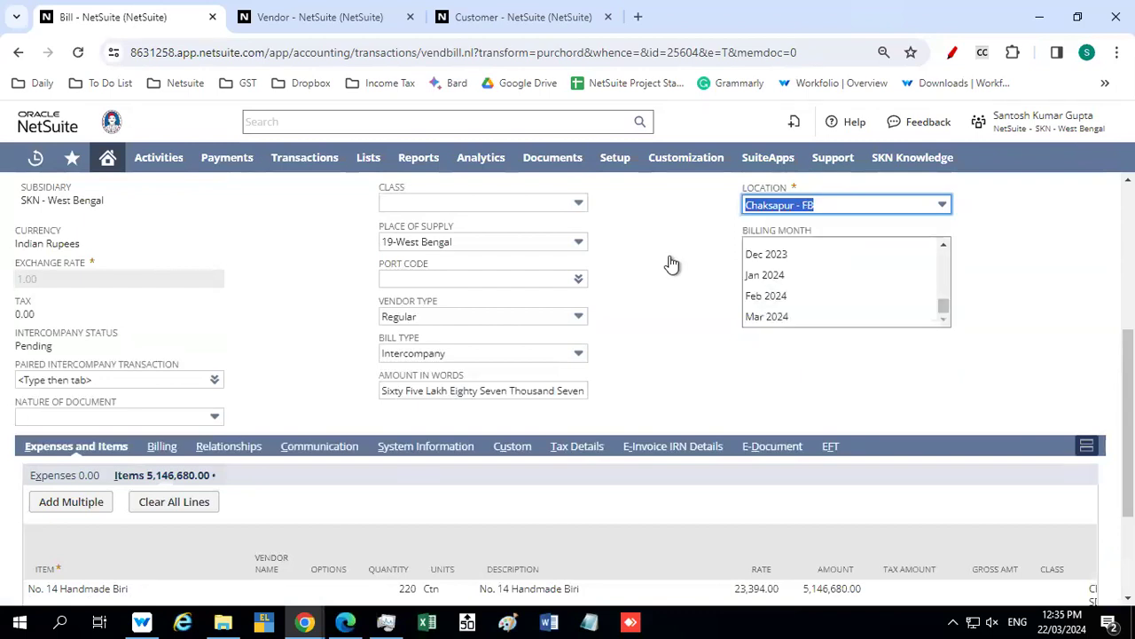
pyautogui.click(671, 264)
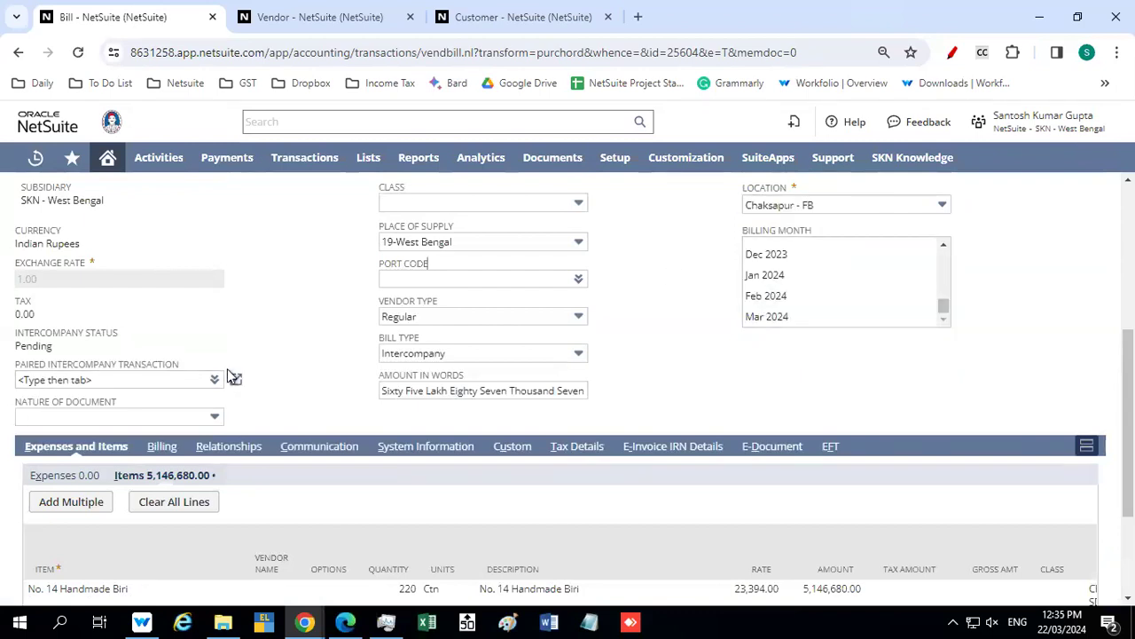
# Check the status and quantity in the inventory detail of the bill's No. 14 Handmade Biri line, and accept it
pyautogui.scroll(-2, 233, 377)
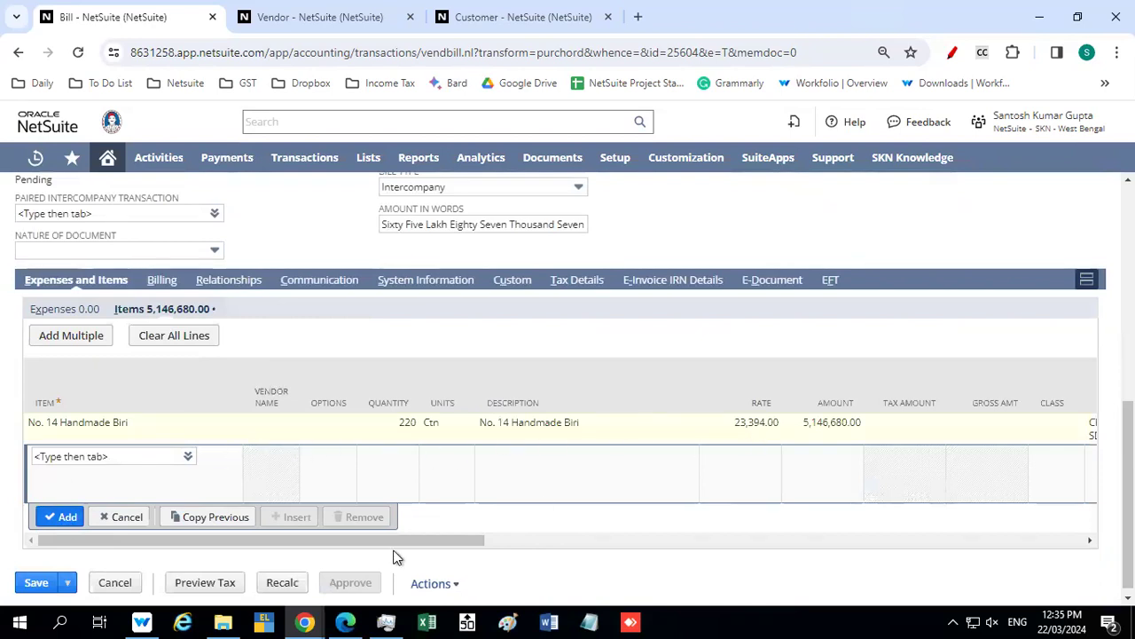
pyautogui.moveTo(408, 534); pyautogui.dragTo(547, 532)
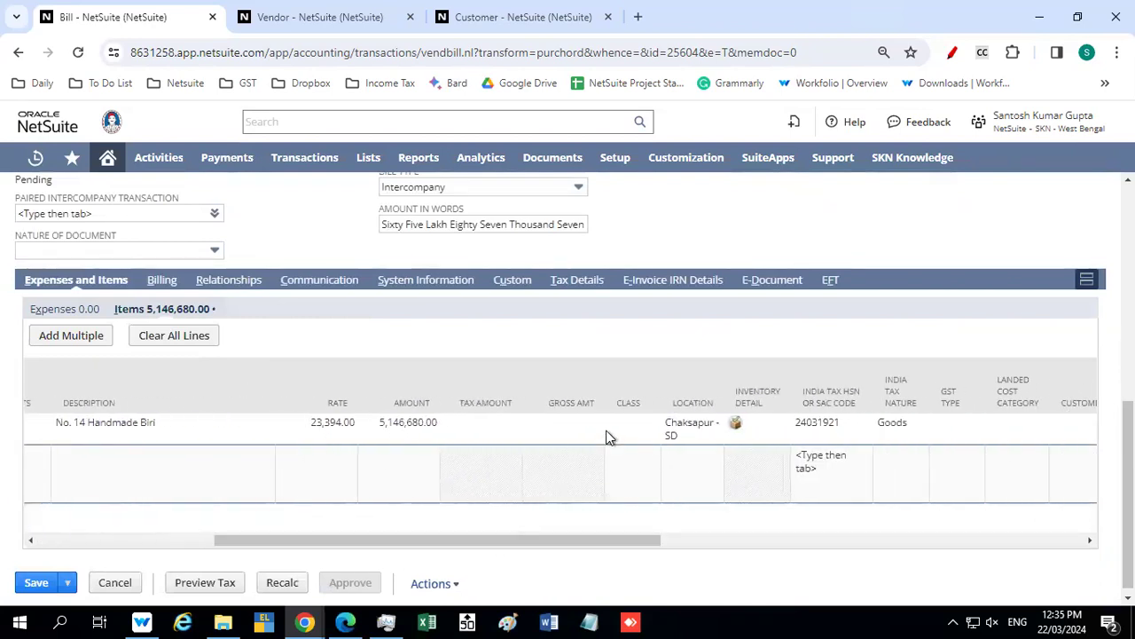
pyautogui.click(736, 426)
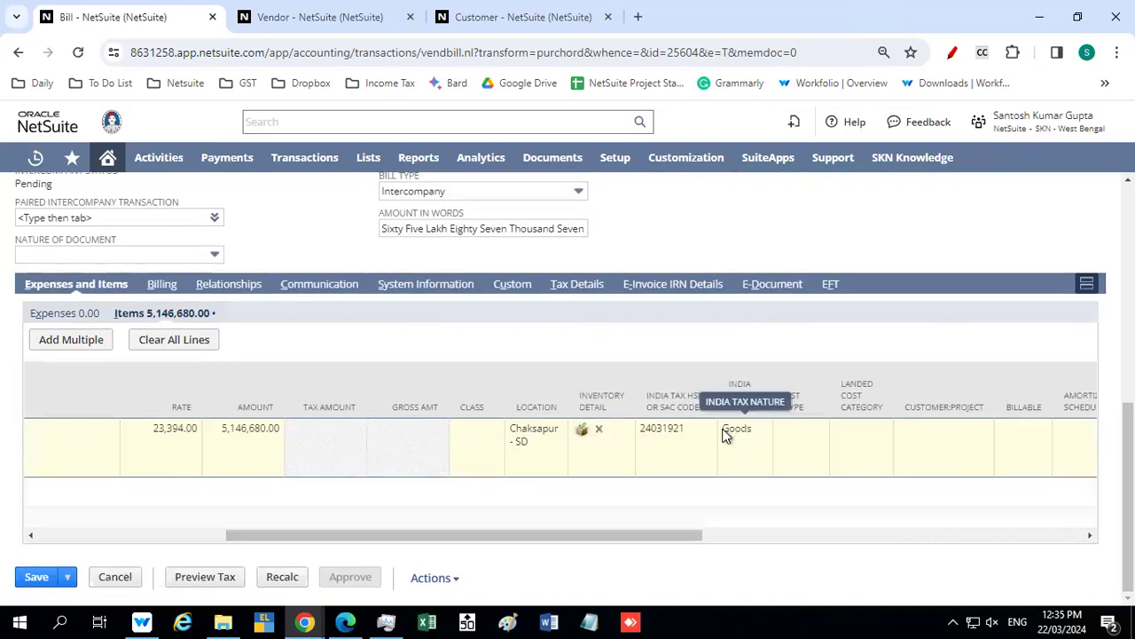
pyautogui.click(582, 431)
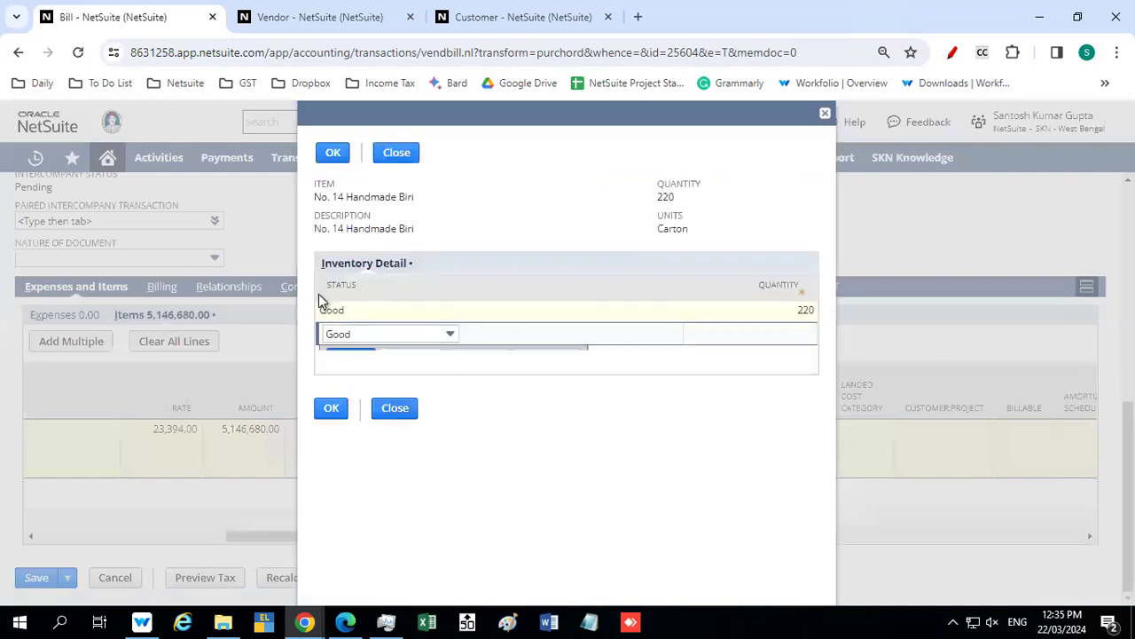
pyautogui.click(330, 409)
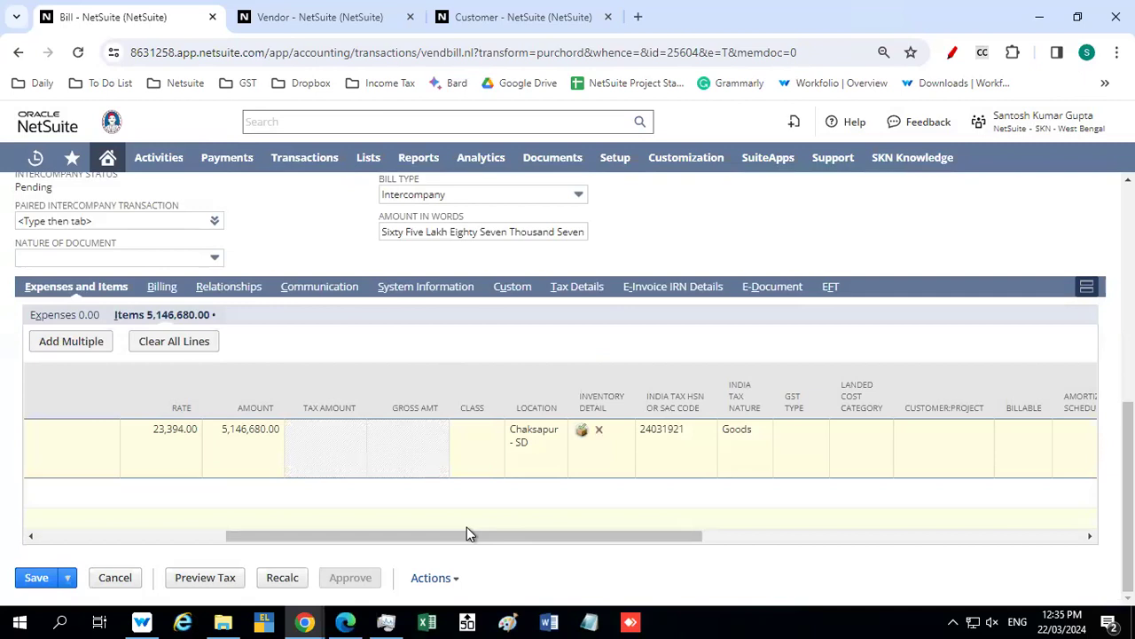
# Set the location of the No. 14 Handmade Biri item line to Chaksapur - FB
pyautogui.moveTo(451, 539); pyautogui.dragTo(385, 541)
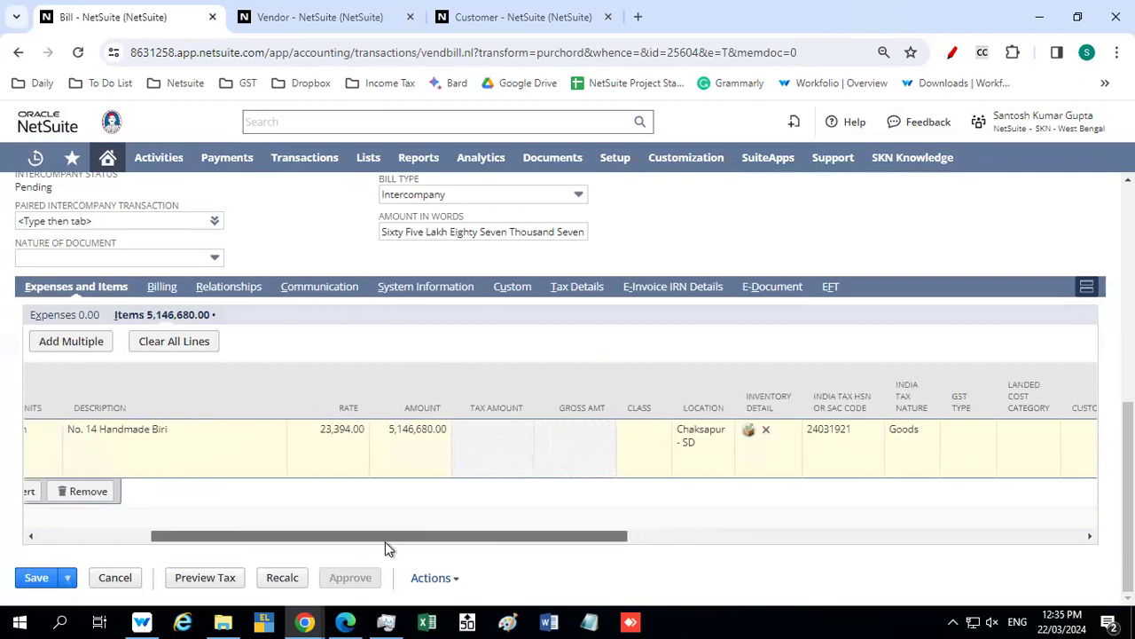
pyautogui.click(691, 437)
pyautogui.click(693, 435)
pyautogui.scroll(2, 665, 466)
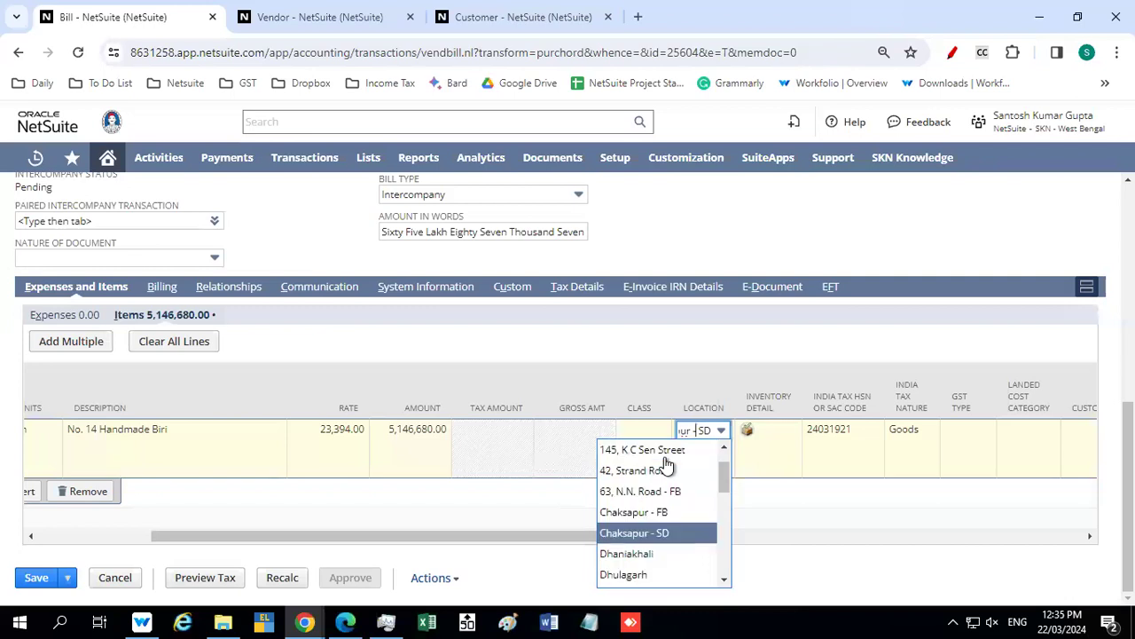
pyautogui.click(652, 510)
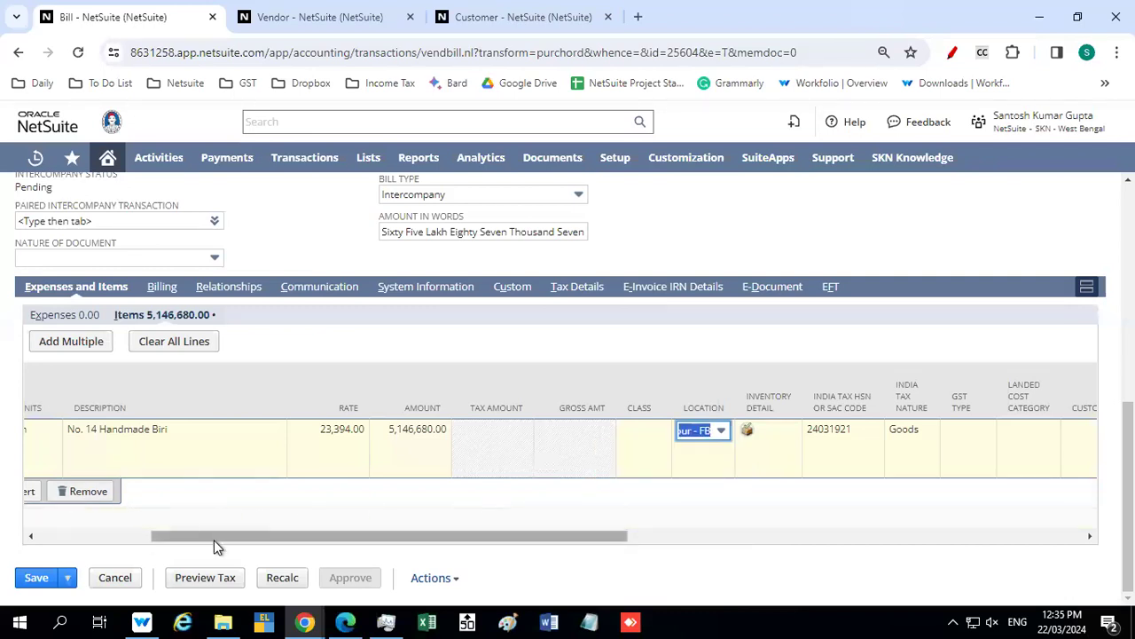
# Confirm the edited No. 14 Handmade Biri item line on the bill
pyautogui.moveTo(213, 539); pyautogui.dragTo(9, 555)
pyautogui.click(46, 494)
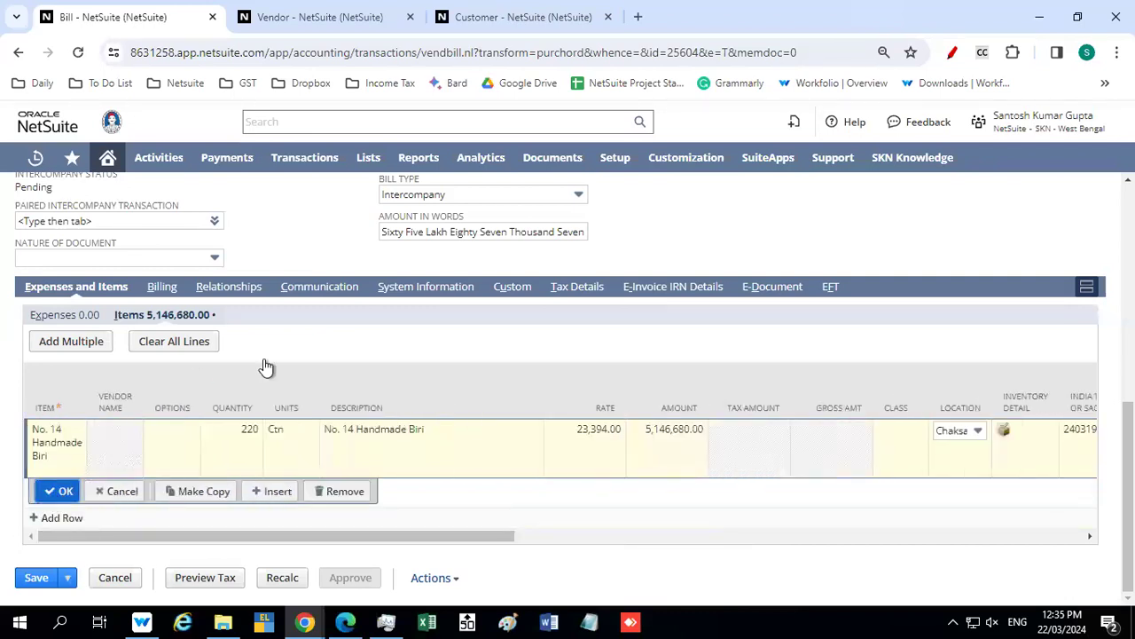
# Check the available vendor addresses in the bill's billing information, leaving Jhajha - FB selected
pyautogui.click(160, 305)
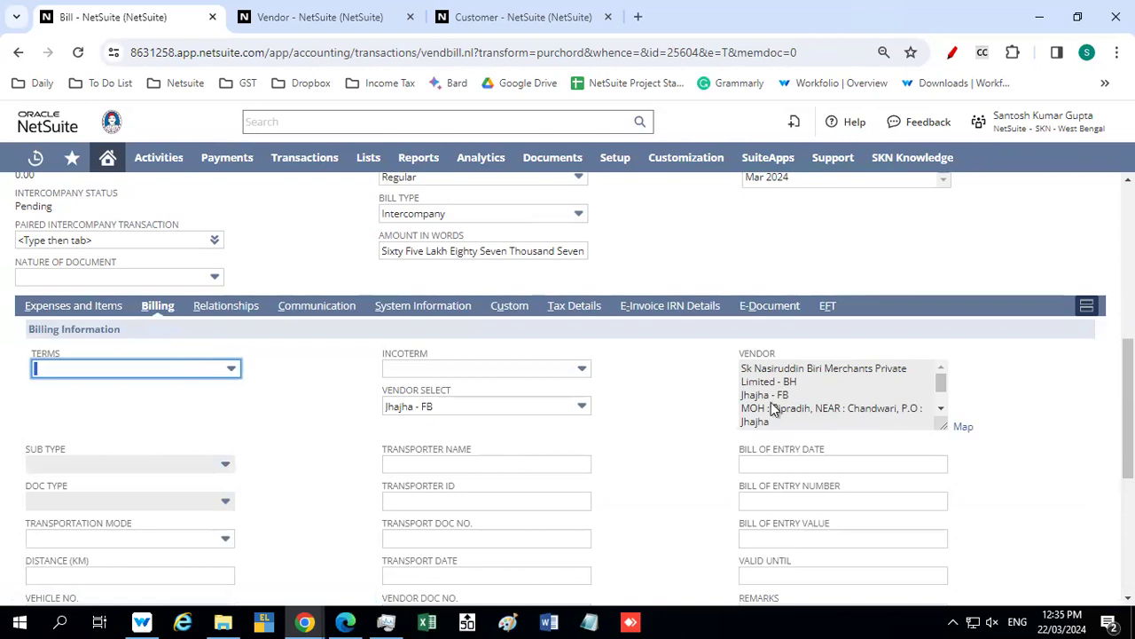
pyautogui.click(431, 406)
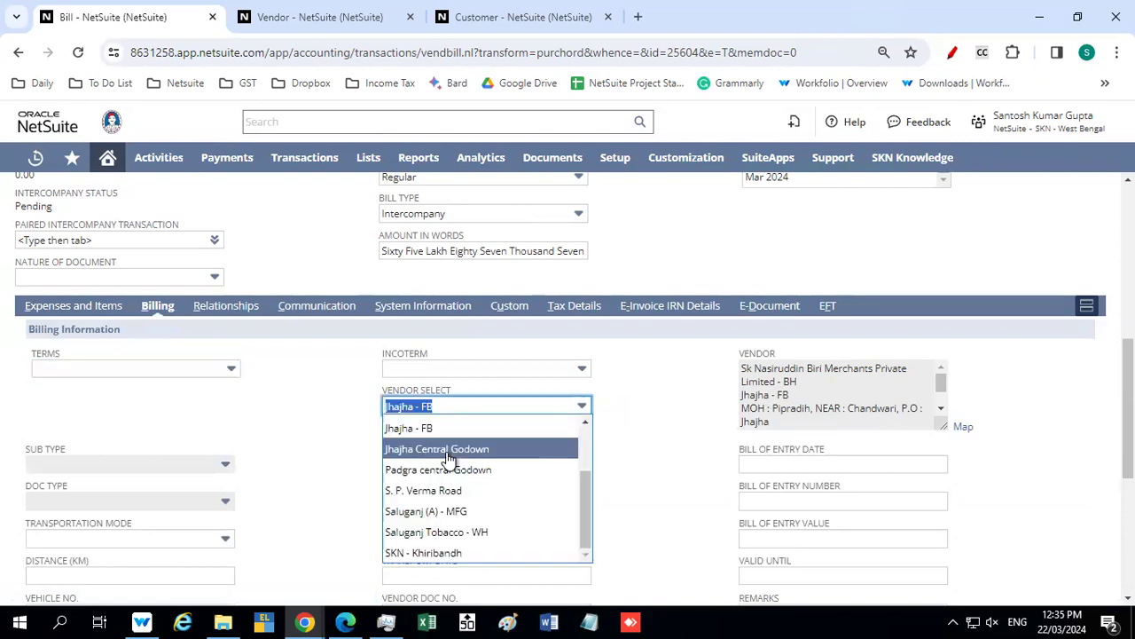
pyautogui.scroll(2, 448, 460)
pyautogui.scroll(-2, 448, 460)
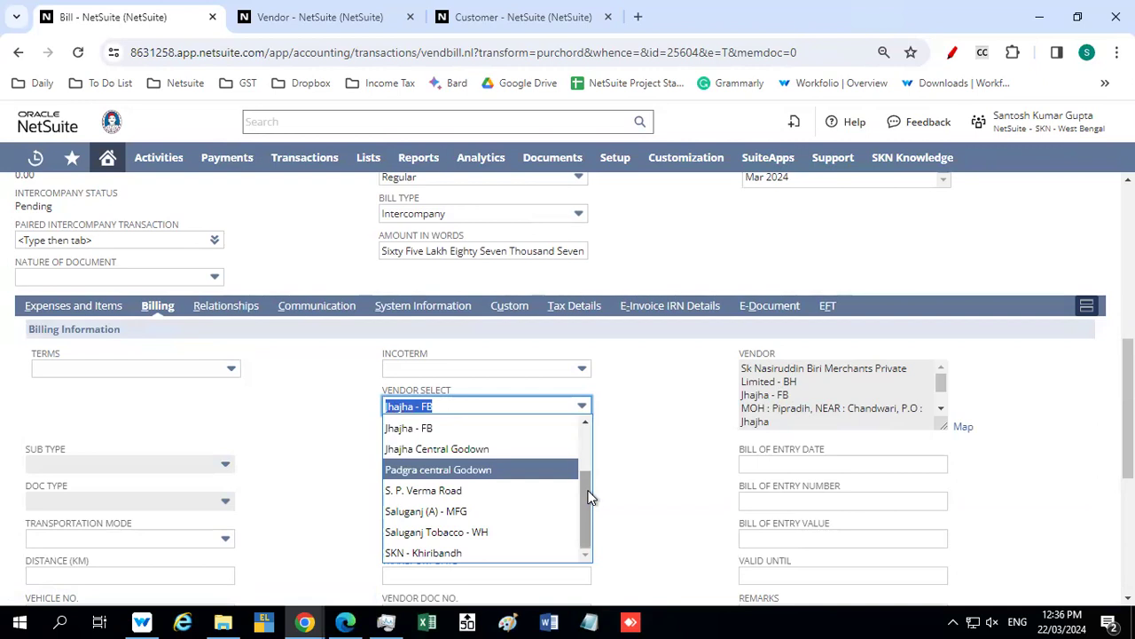
pyautogui.moveTo(583, 487); pyautogui.dragTo(595, 518)
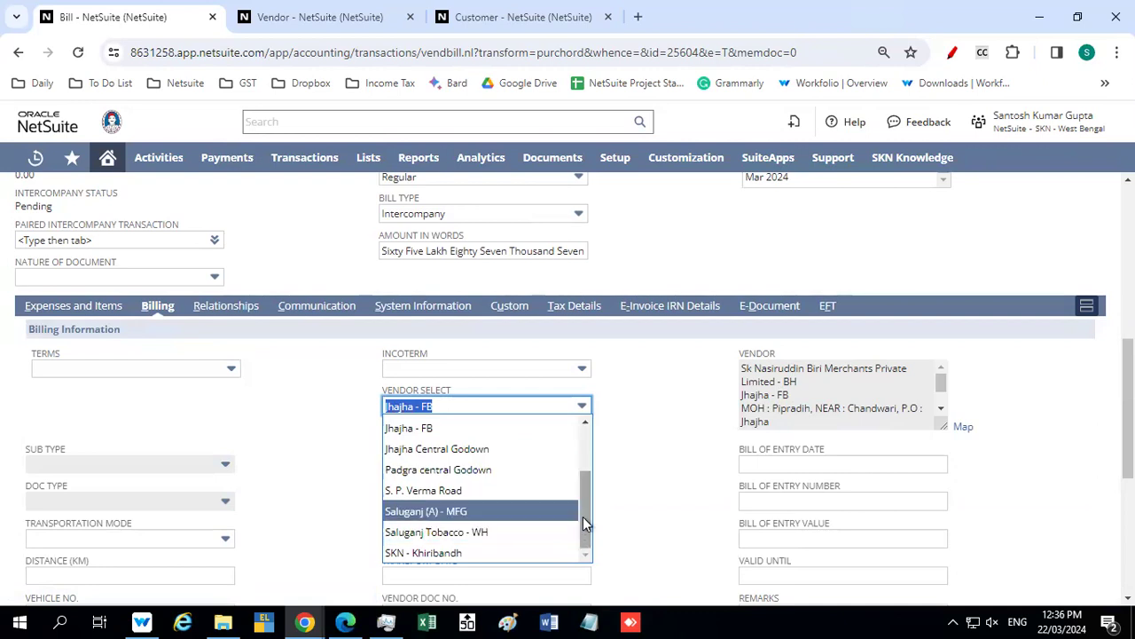
pyautogui.click(289, 413)
# Open the bill's vendor record separately and examine all of its address labels and full addresses
pyautogui.scroll(3, 289, 413)
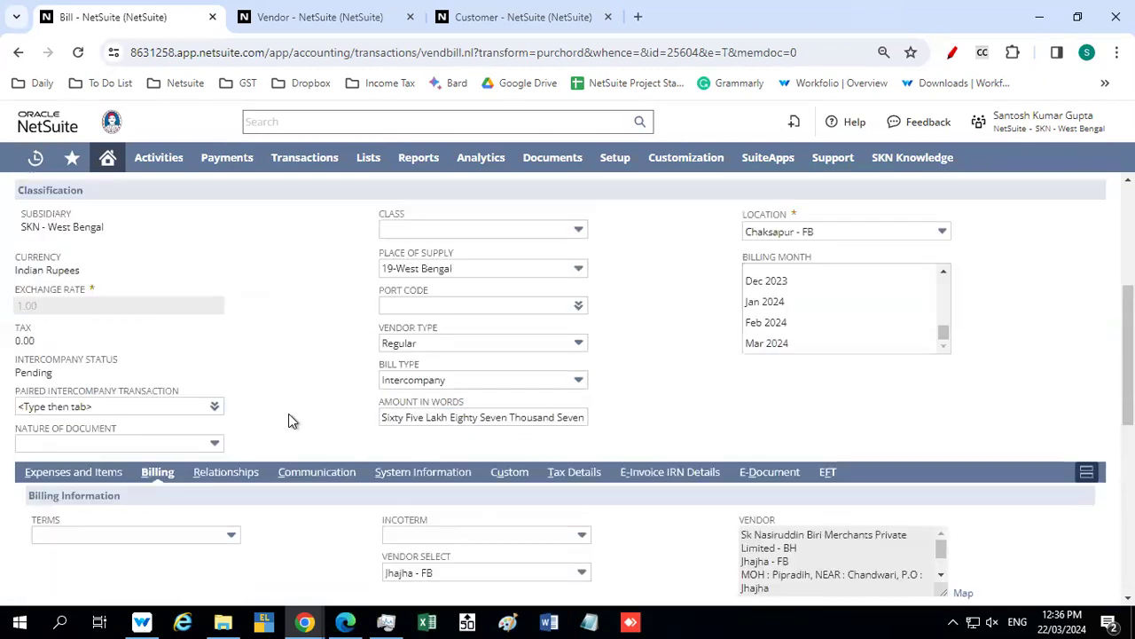
pyautogui.scroll(2, 289, 413)
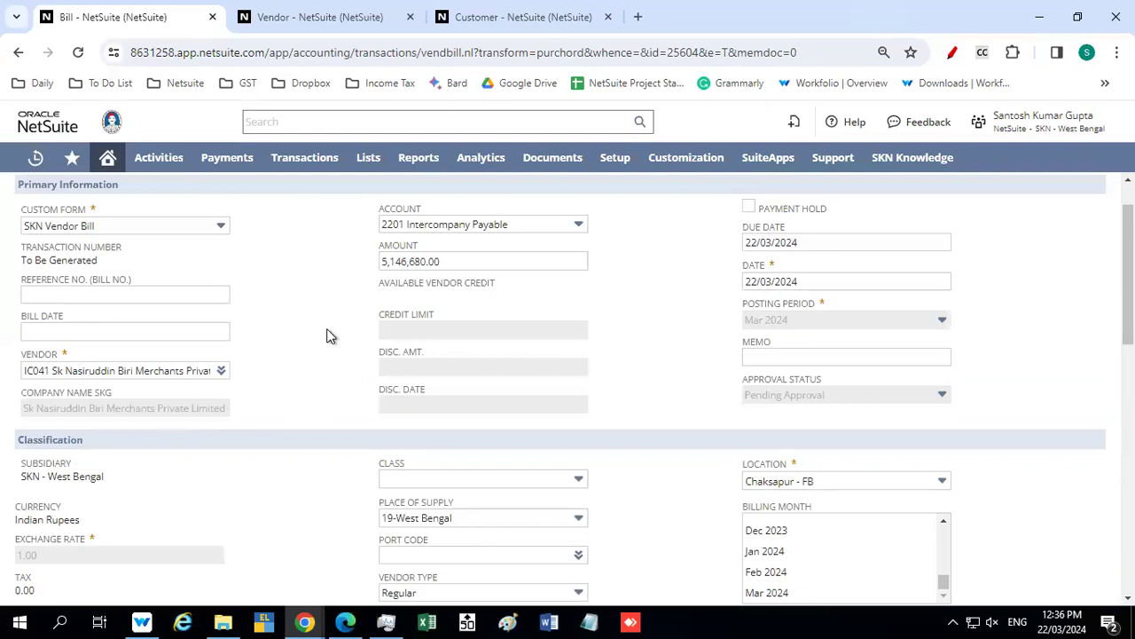
pyautogui.moveTo(230, 371)
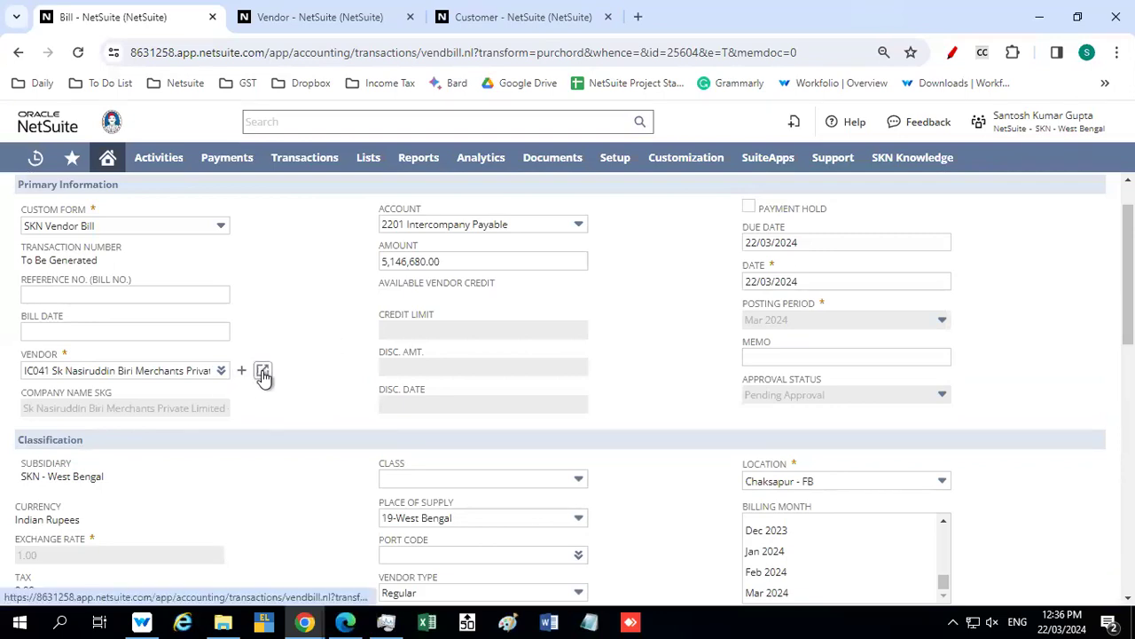
pyautogui.click(263, 372)
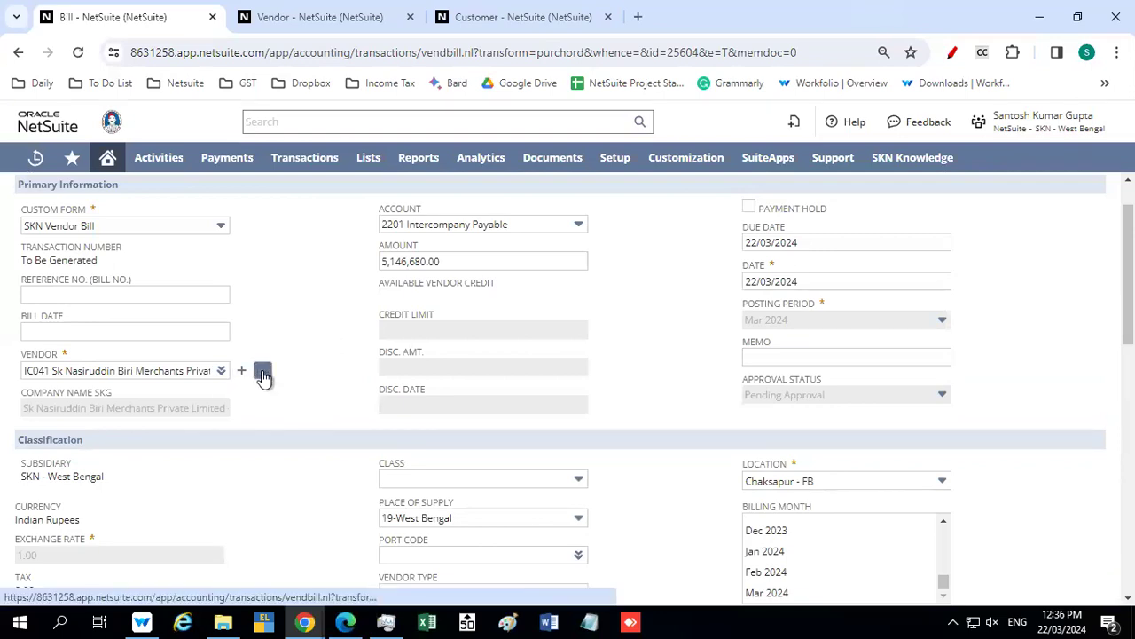
pyautogui.click(279, 17)
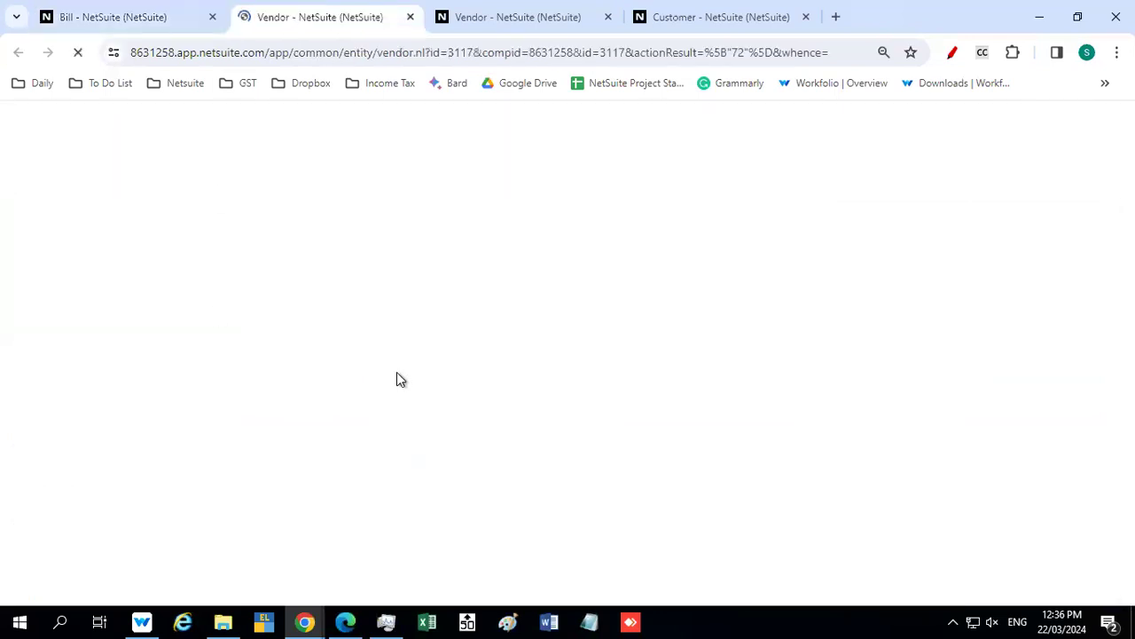
pyautogui.scroll(-5, 400, 381)
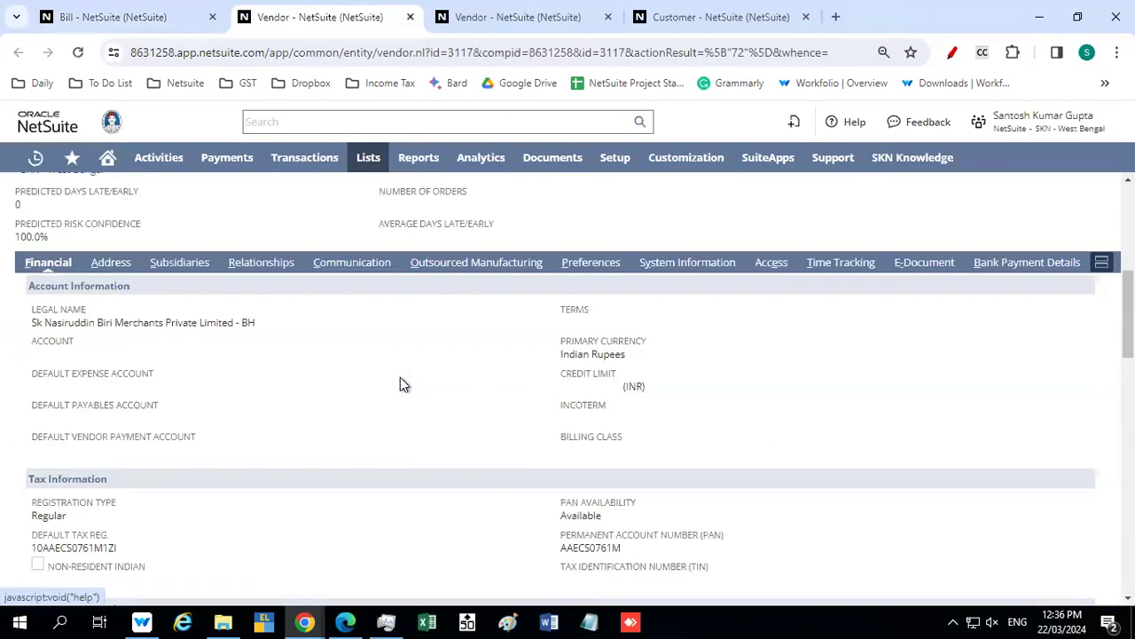
pyautogui.scroll(-2, 400, 378)
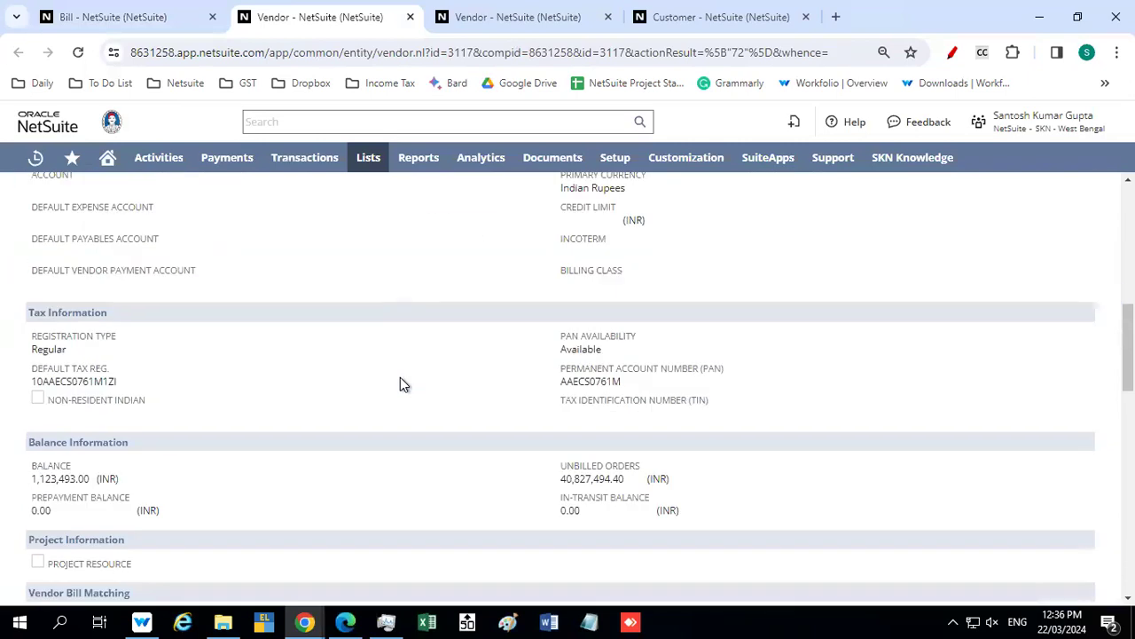
pyautogui.scroll(2, 400, 377)
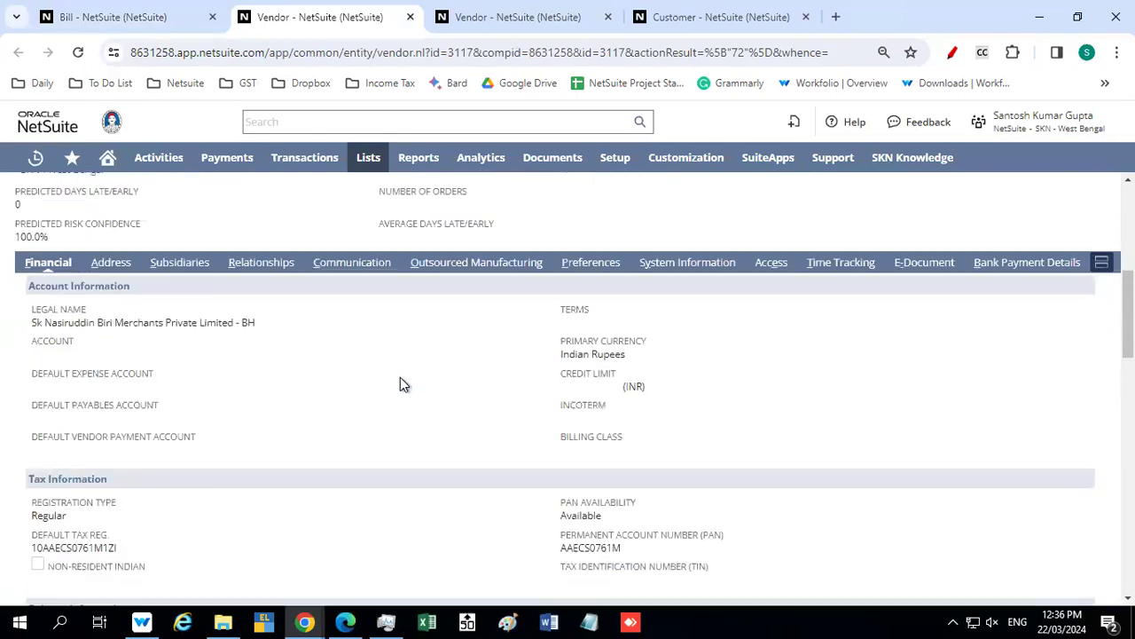
pyautogui.click(111, 263)
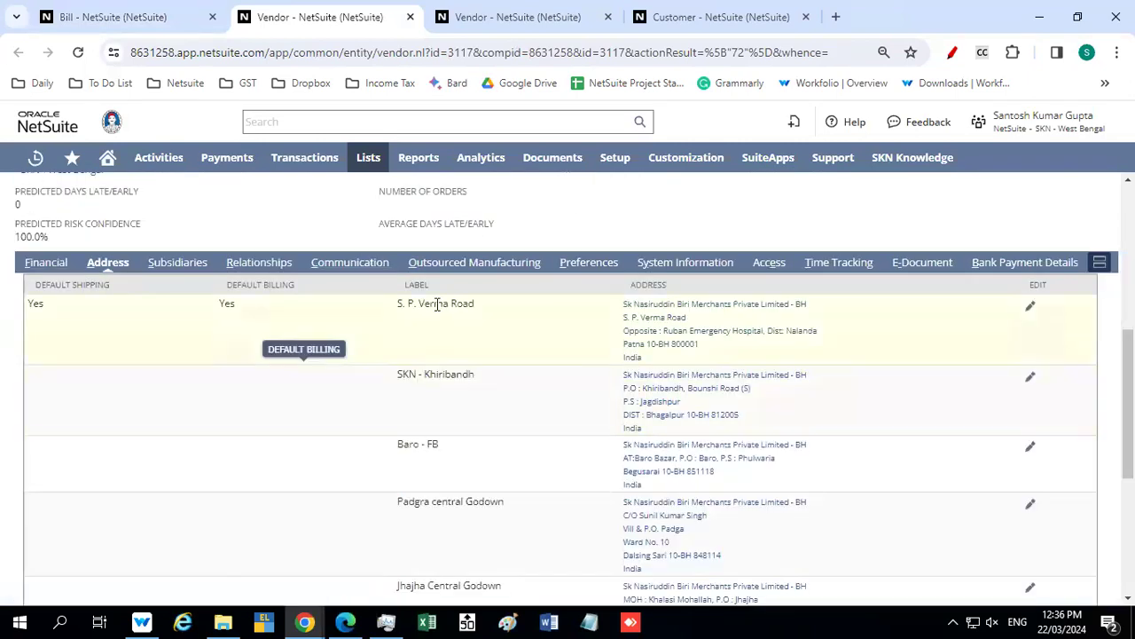
pyautogui.scroll(-4, 432, 450)
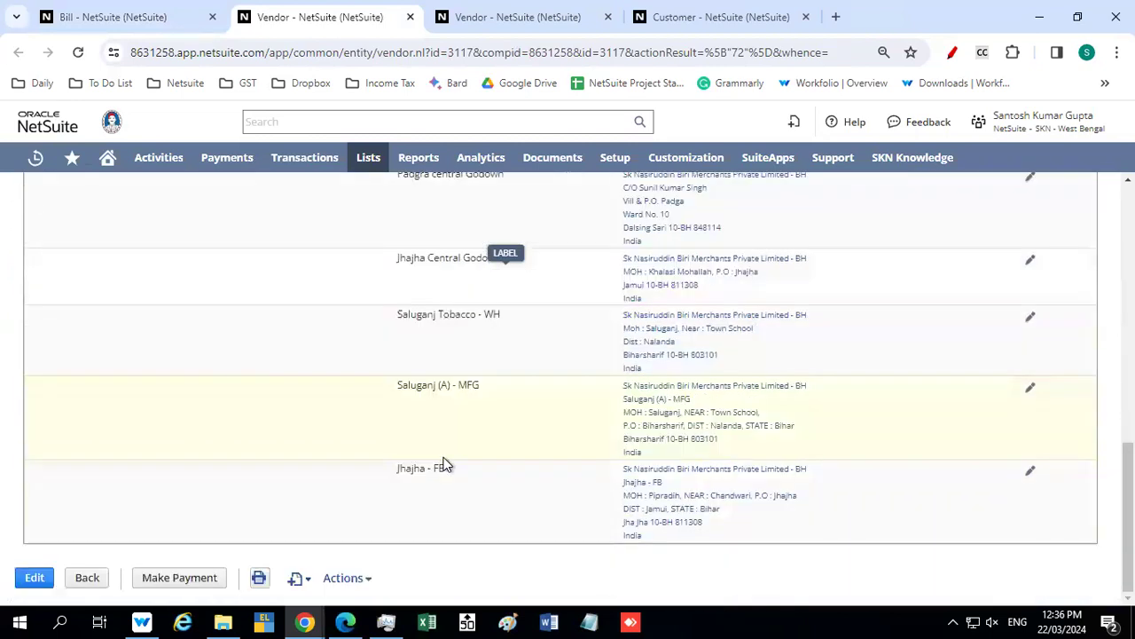
pyautogui.scroll(3, 437, 353)
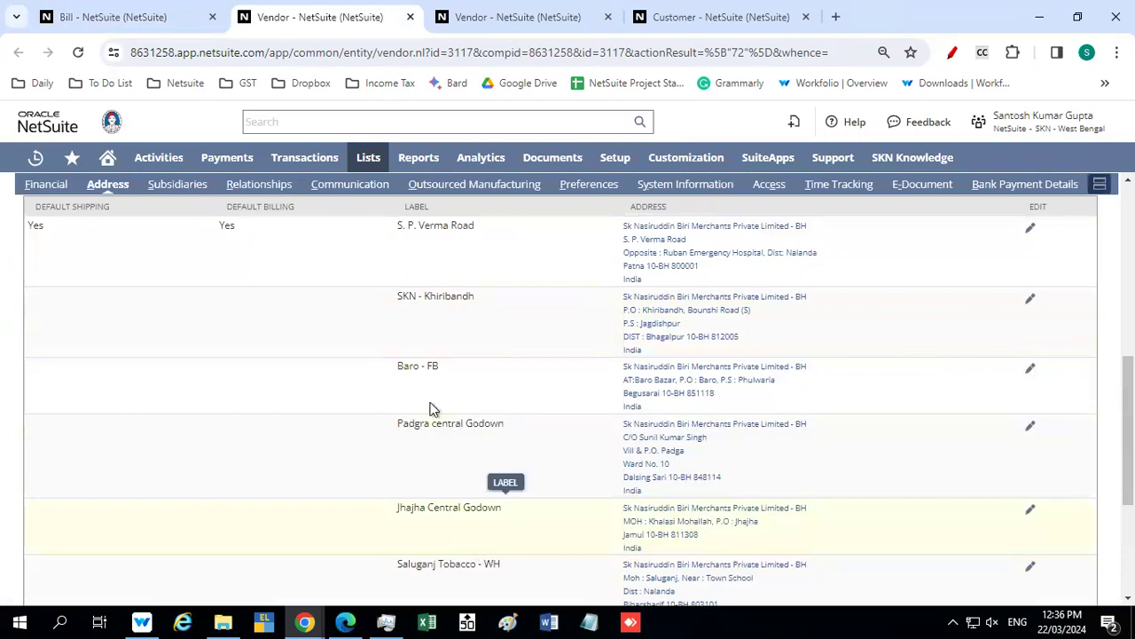
# Return to the bill and compare its Vendor Select options with the addresses on the vendor record
pyautogui.click(133, 17)
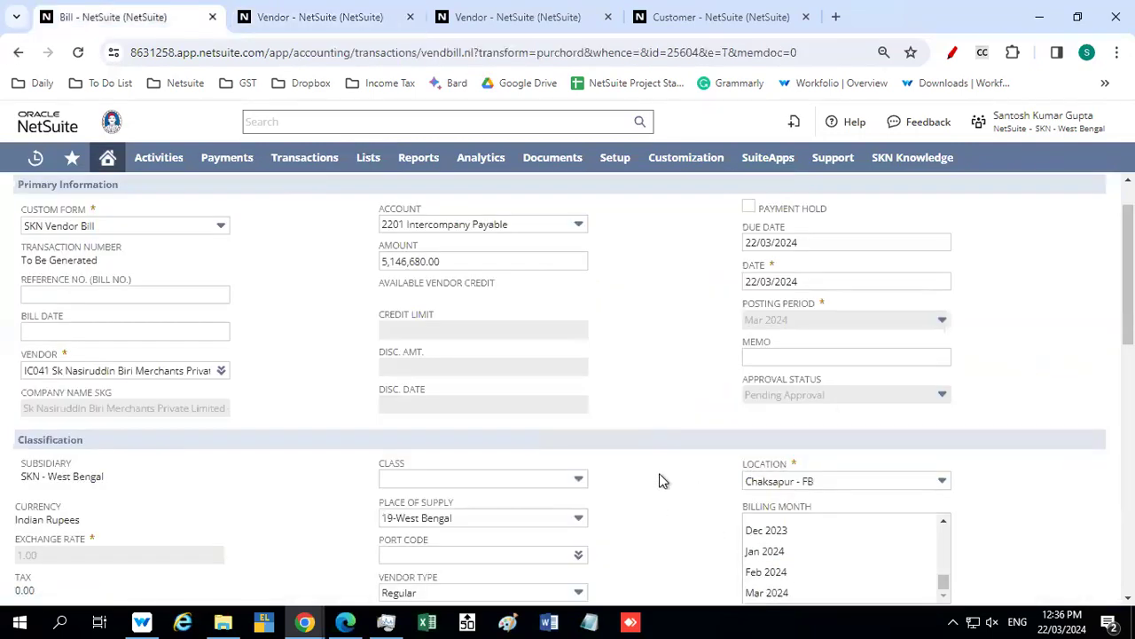
pyautogui.scroll(-3, 659, 473)
pyautogui.scroll(-2, 661, 480)
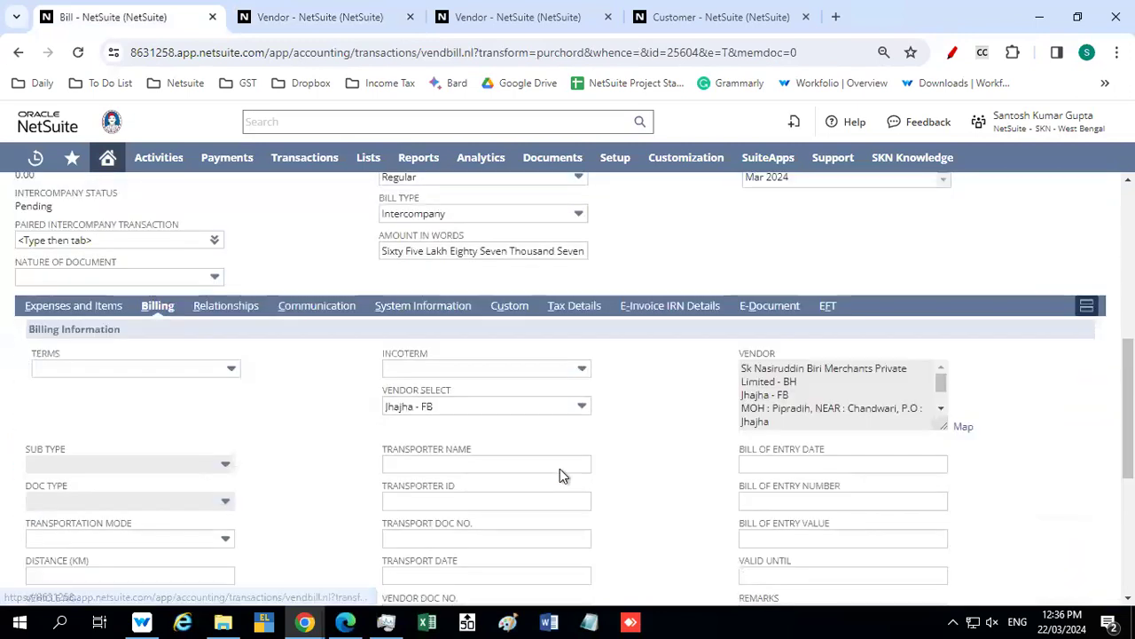
pyautogui.click(499, 409)
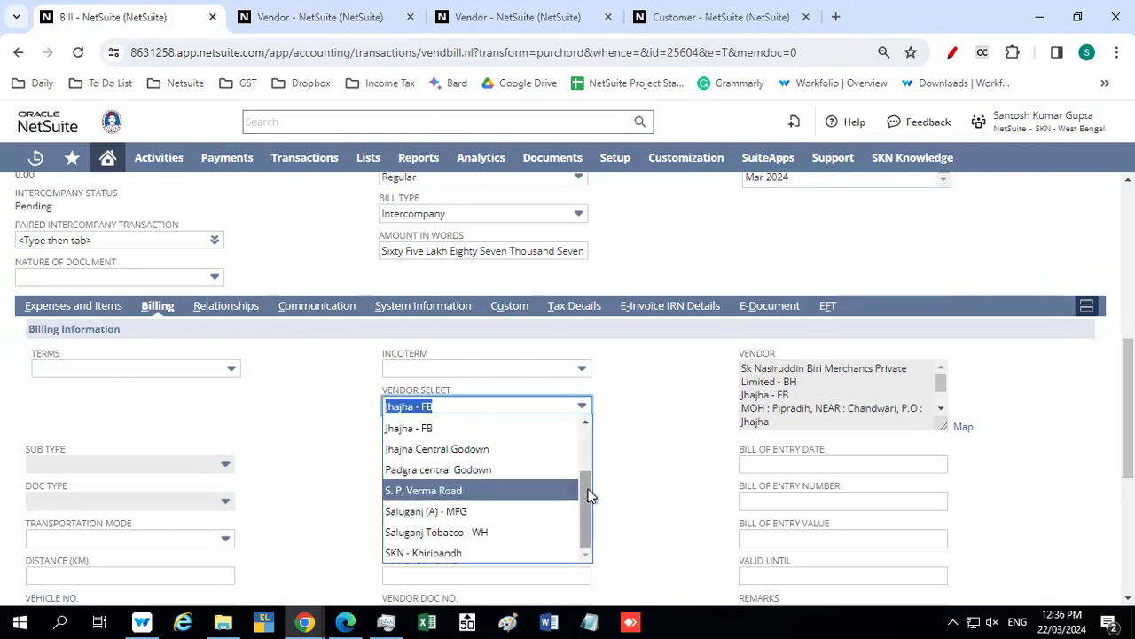
pyautogui.moveTo(585, 473)
pyautogui.mouseDown()
pyautogui.moveTo(580, 432)
pyautogui.moveTo(579, 475)
pyautogui.mouseUp()
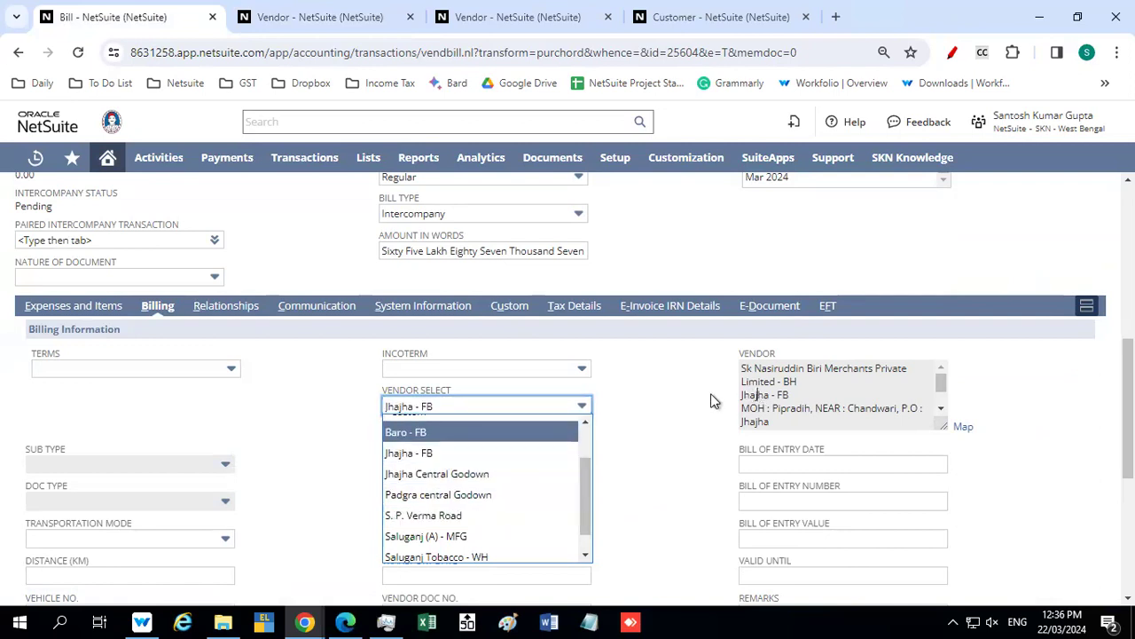
pyautogui.click(676, 388)
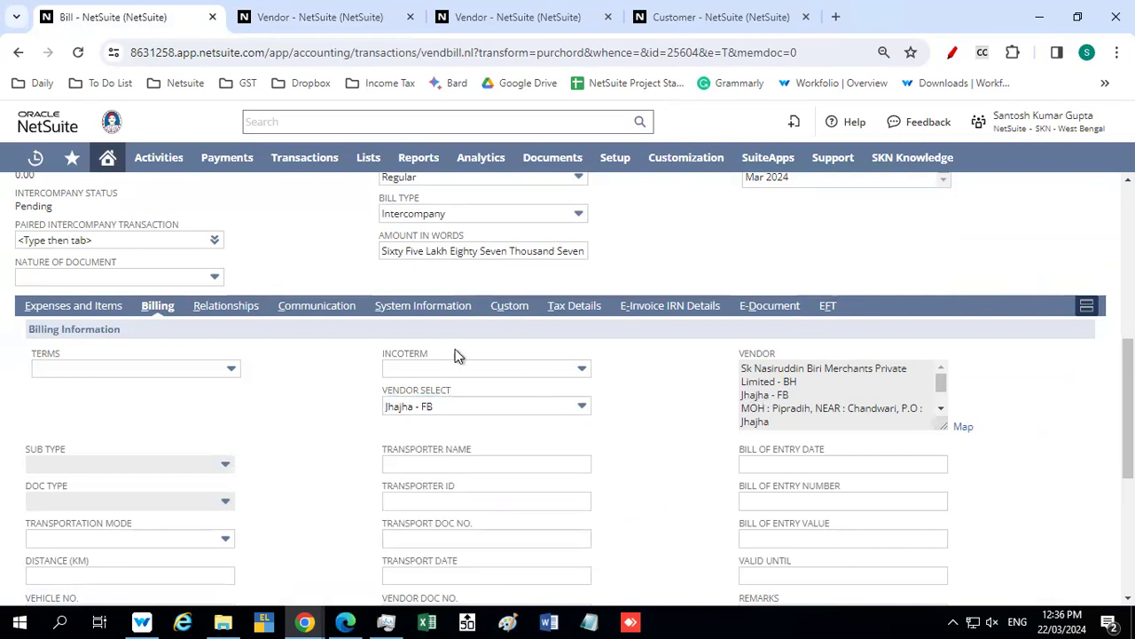
# Review the bill's relationships, communication and custom details
pyautogui.click(240, 315)
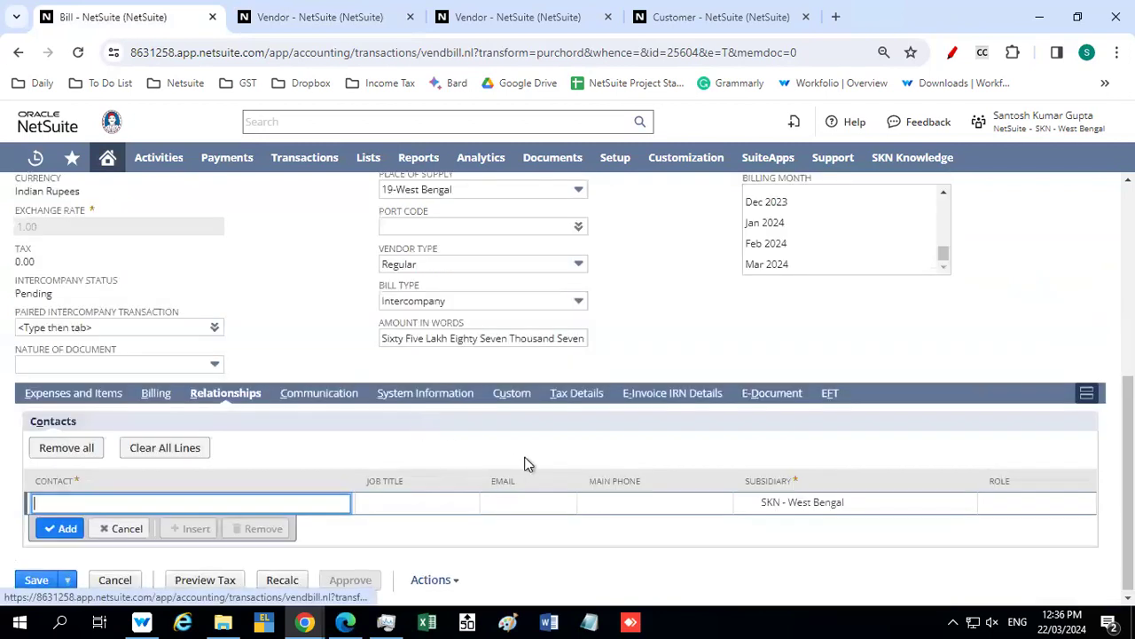
pyautogui.click(348, 395)
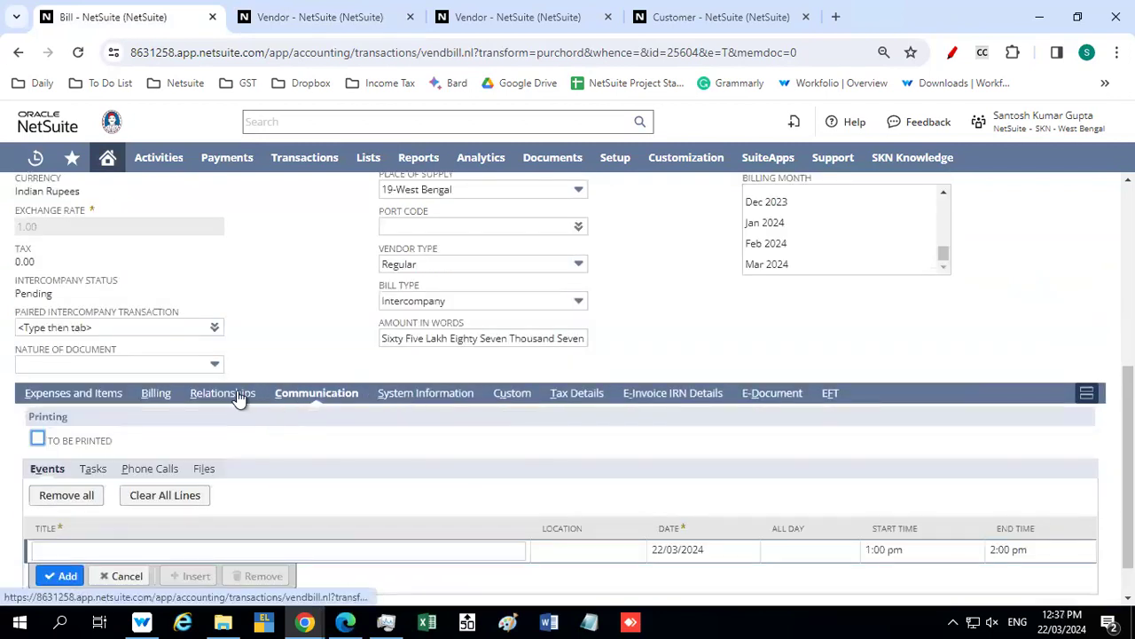
pyautogui.click(503, 396)
# Generate the tax preview for the bill in its tax details
pyautogui.click(577, 395)
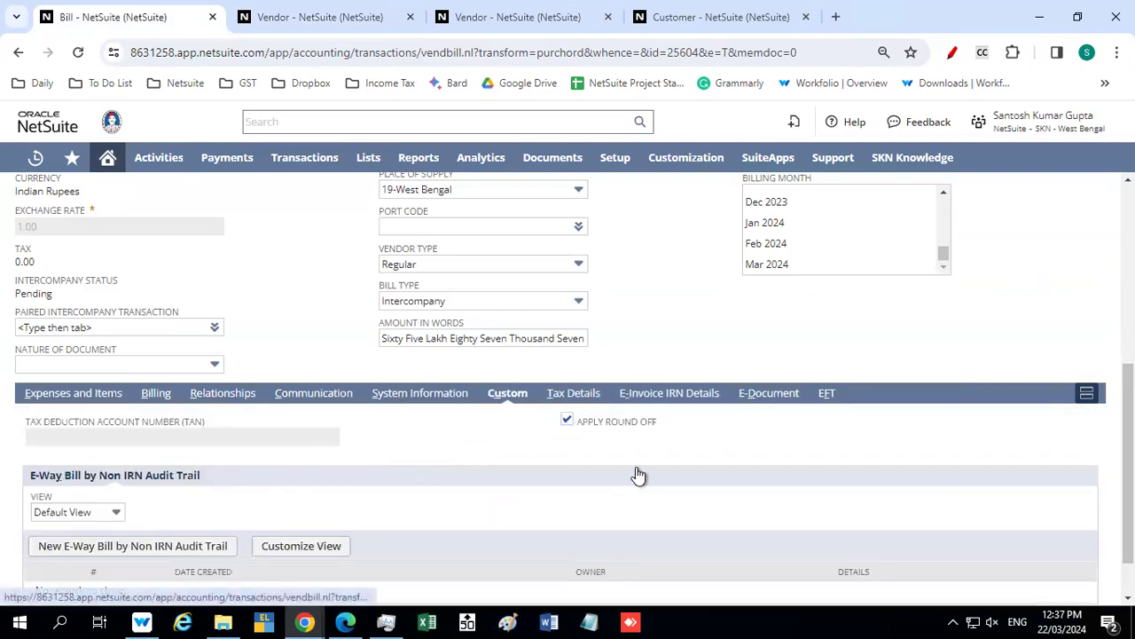
pyautogui.scroll(-2, 444, 523)
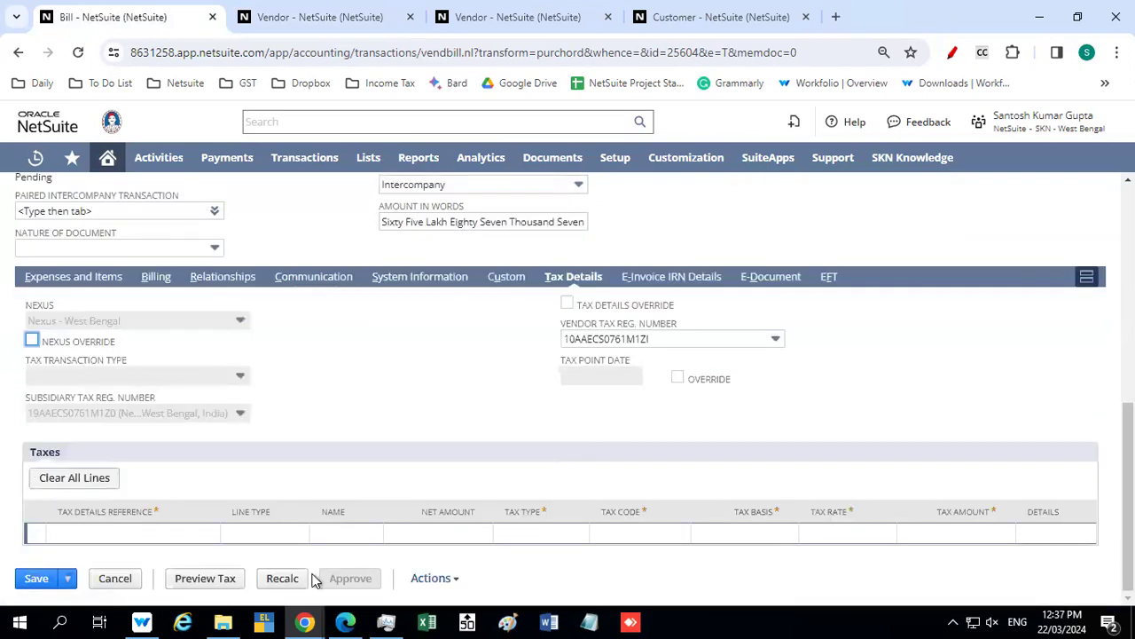
pyautogui.click(225, 577)
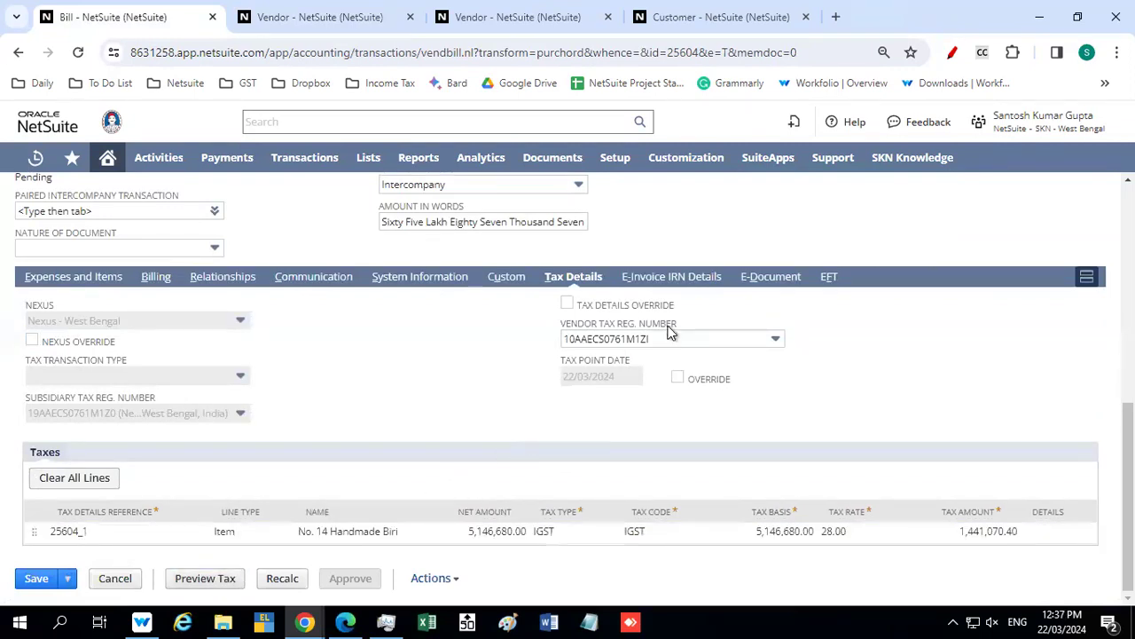
# Check the bill's E-Invoice IRN, E-Document and EFT details, including the vendor's entity bank field
pyautogui.click(653, 279)
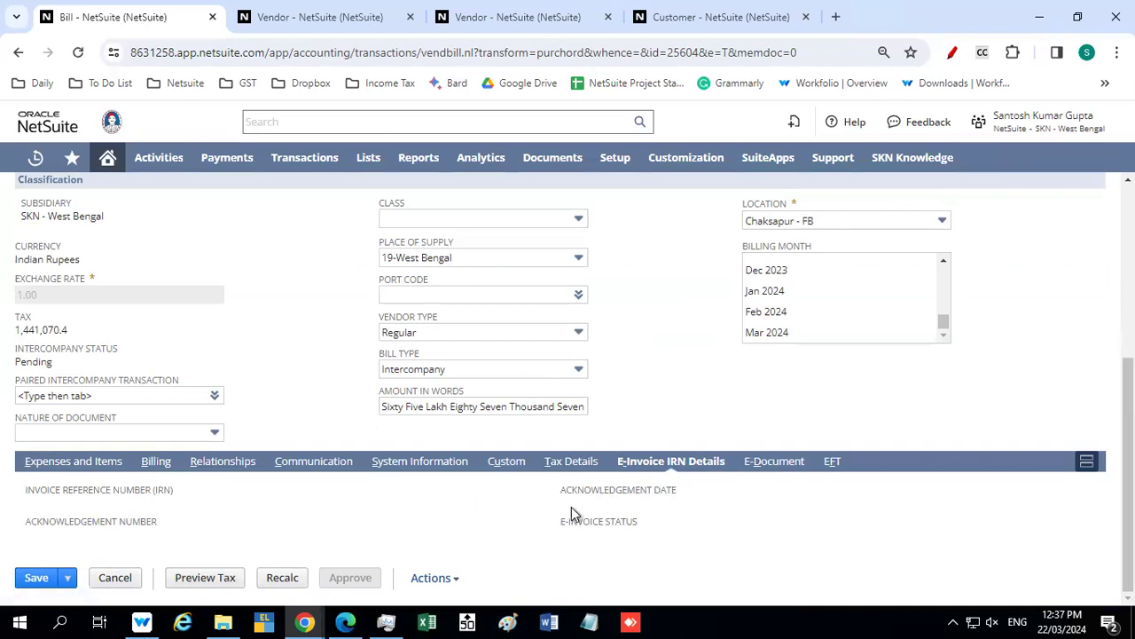
pyautogui.click(766, 461)
pyautogui.scroll(-1, 492, 490)
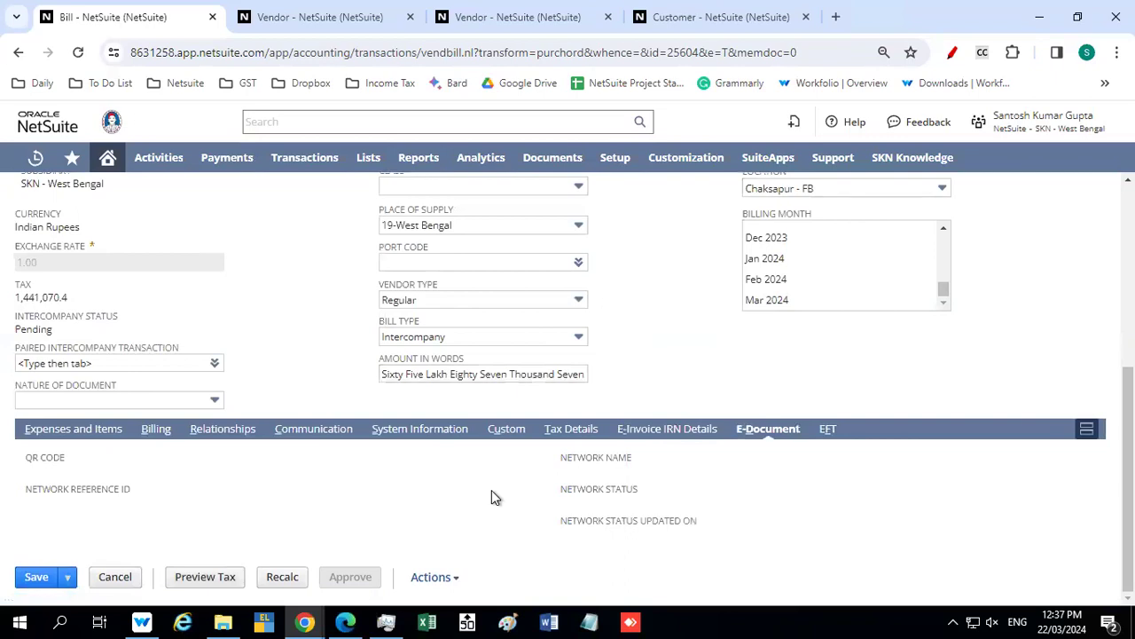
pyautogui.click(826, 429)
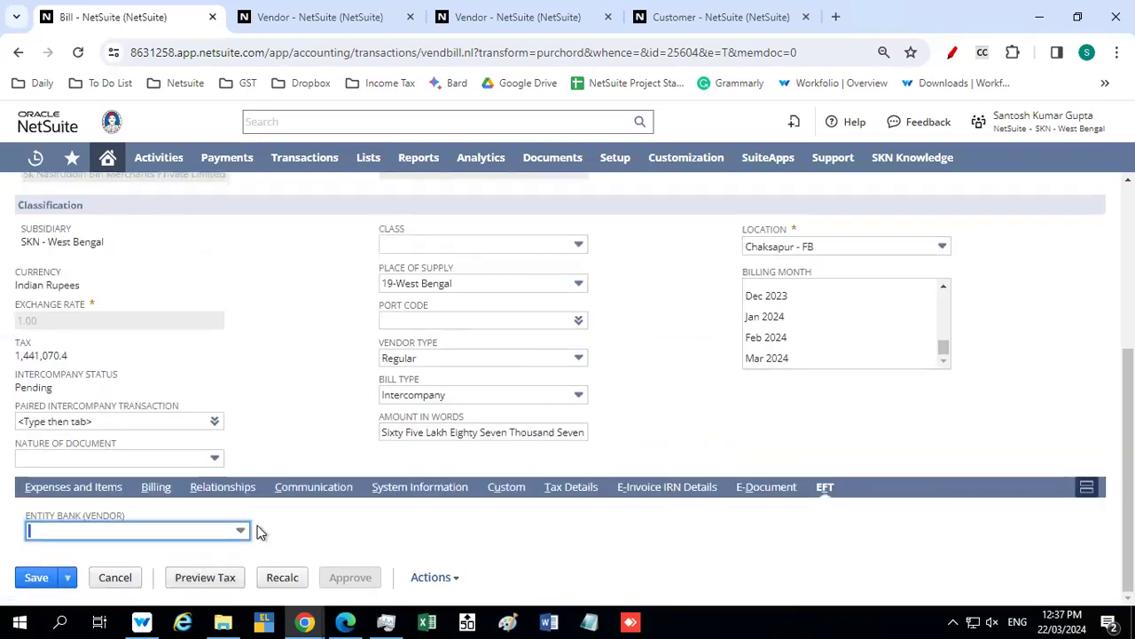
pyautogui.click(154, 533)
pyautogui.click(284, 520)
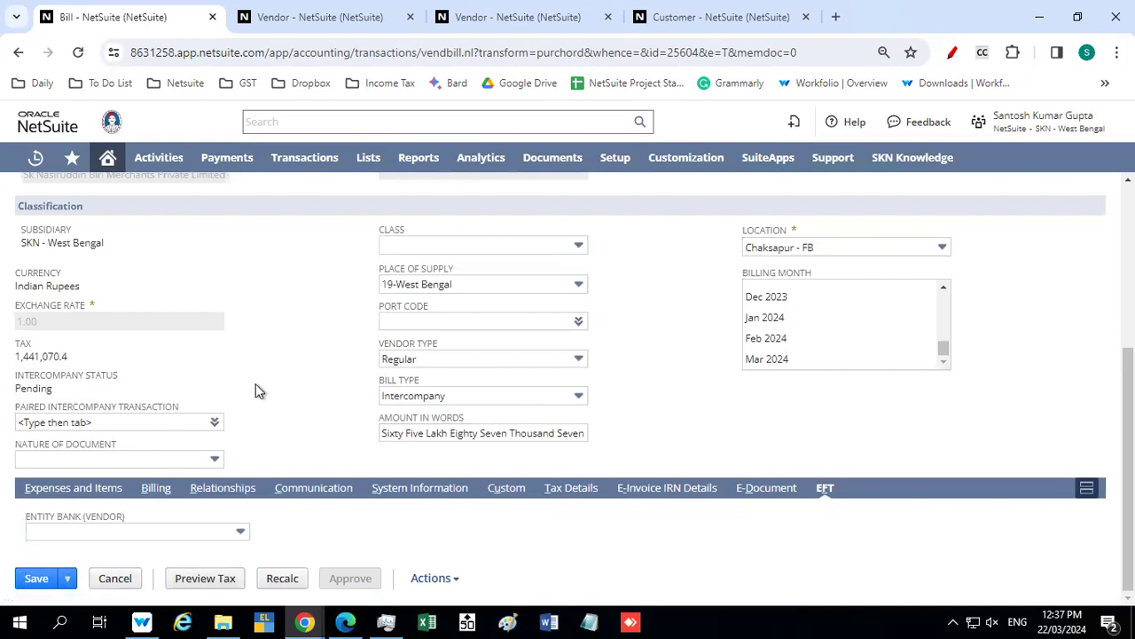
# Save the vendor bill and approve it
pyautogui.scroll(4, 381, 342)
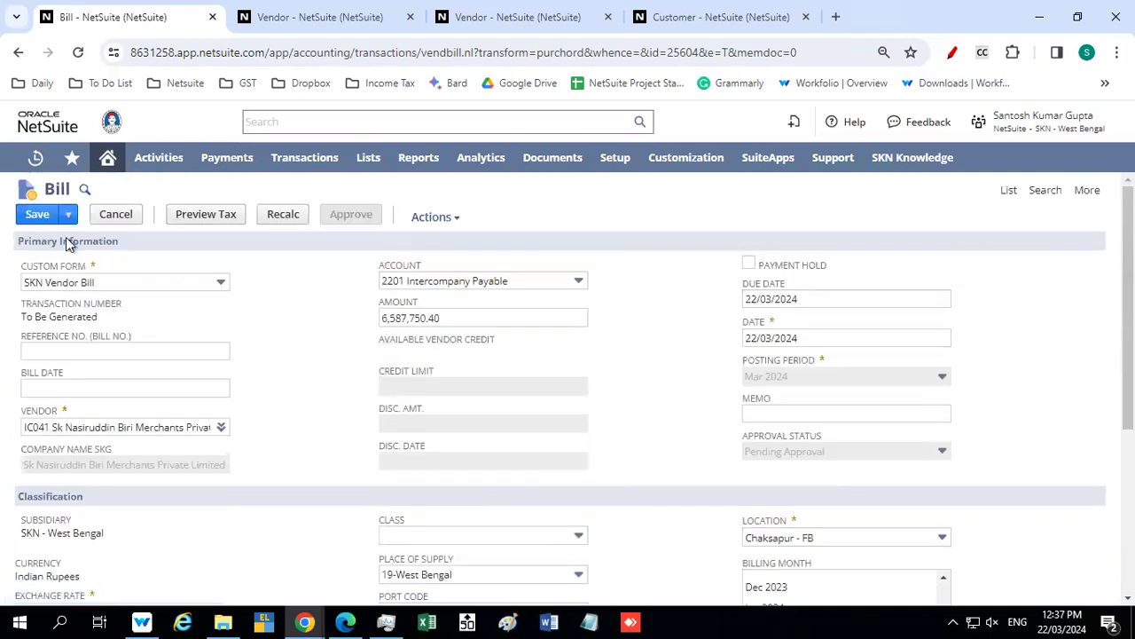
pyautogui.click(38, 213)
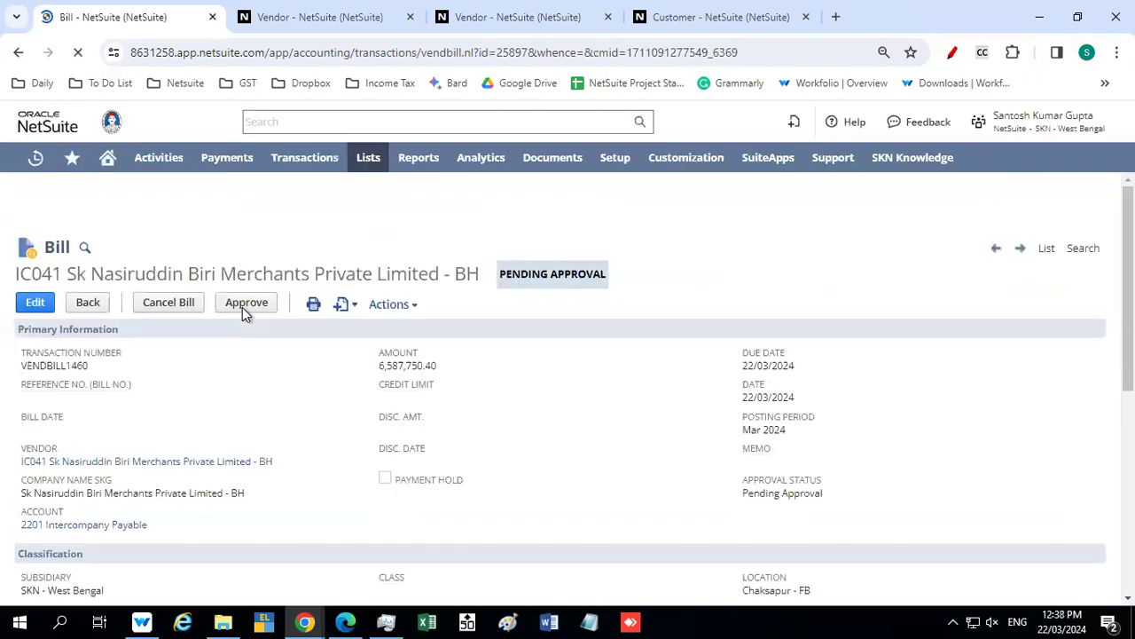
pyautogui.click(248, 301)
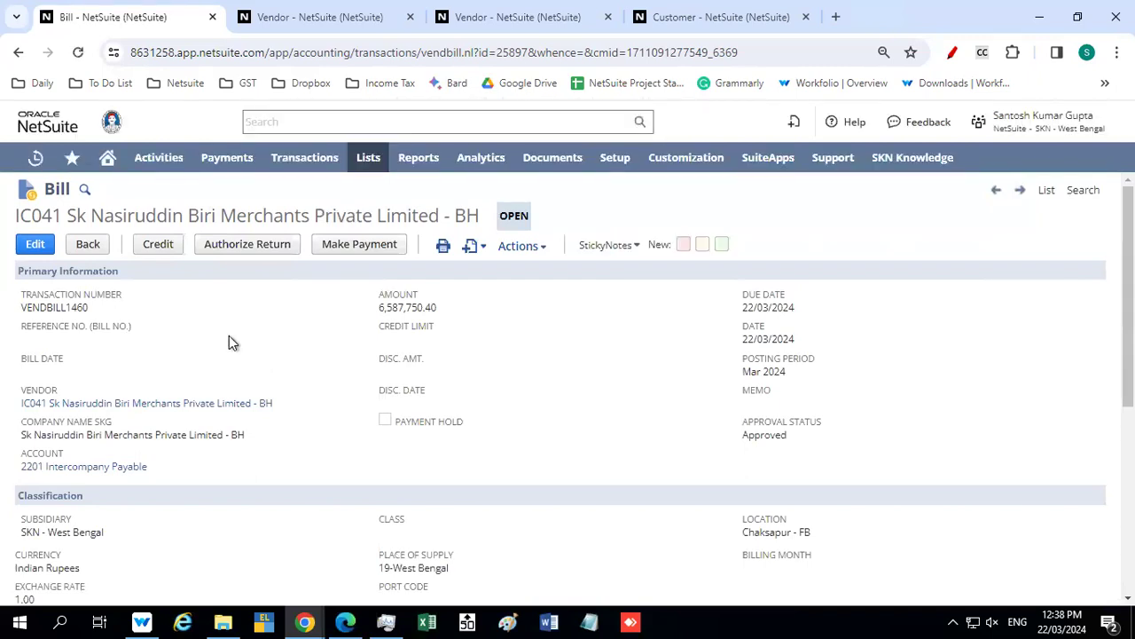
# Review the approved bill's header and item line, and open its GL impact
pyautogui.scroll(-2, 254, 367)
pyautogui.scroll(2, 253, 368)
pyautogui.scroll(-5, 270, 368)
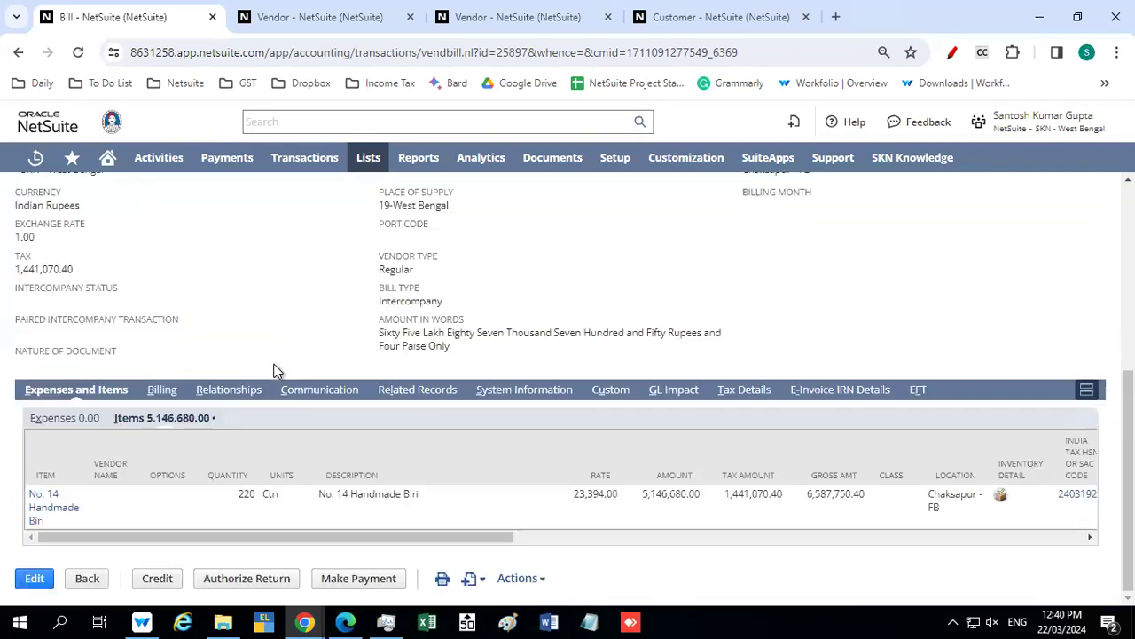
pyautogui.click(674, 390)
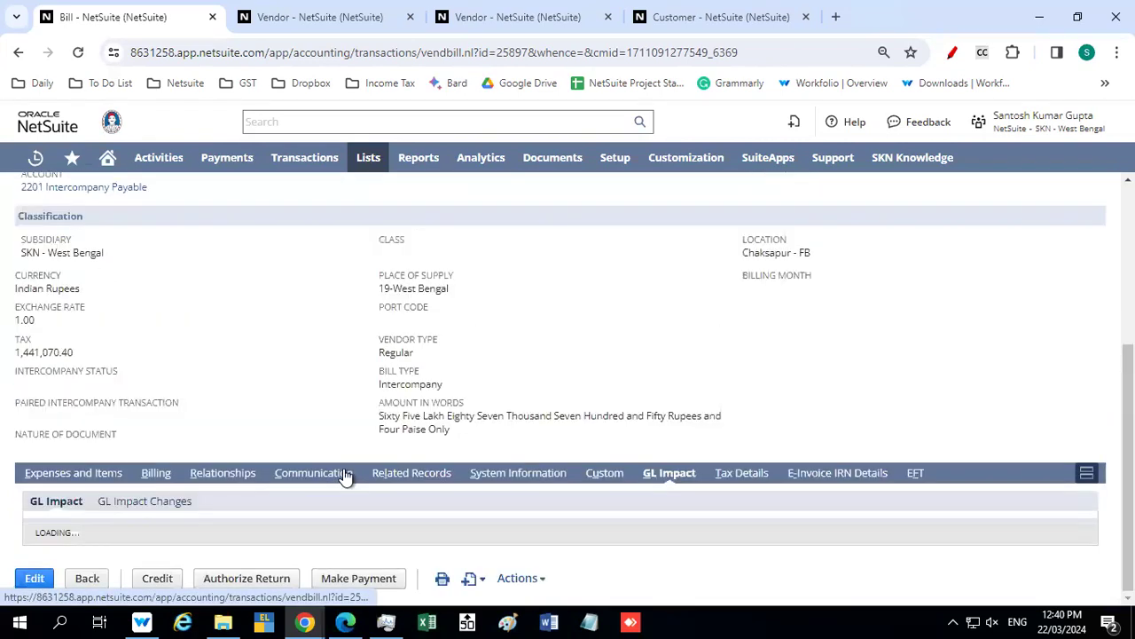
# Examine the approved bill's GL impact lines for intercompany payable, accrued purchases and input IGST, and return to the bill header
pyautogui.scroll(-3, 344, 470)
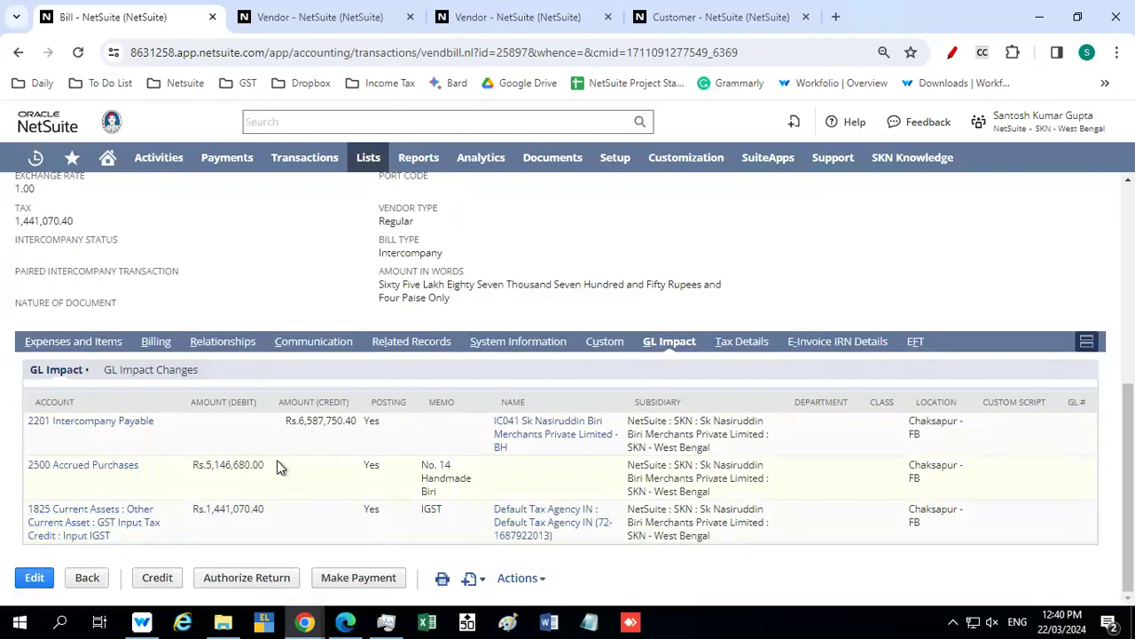
pyautogui.scroll(5, 277, 468)
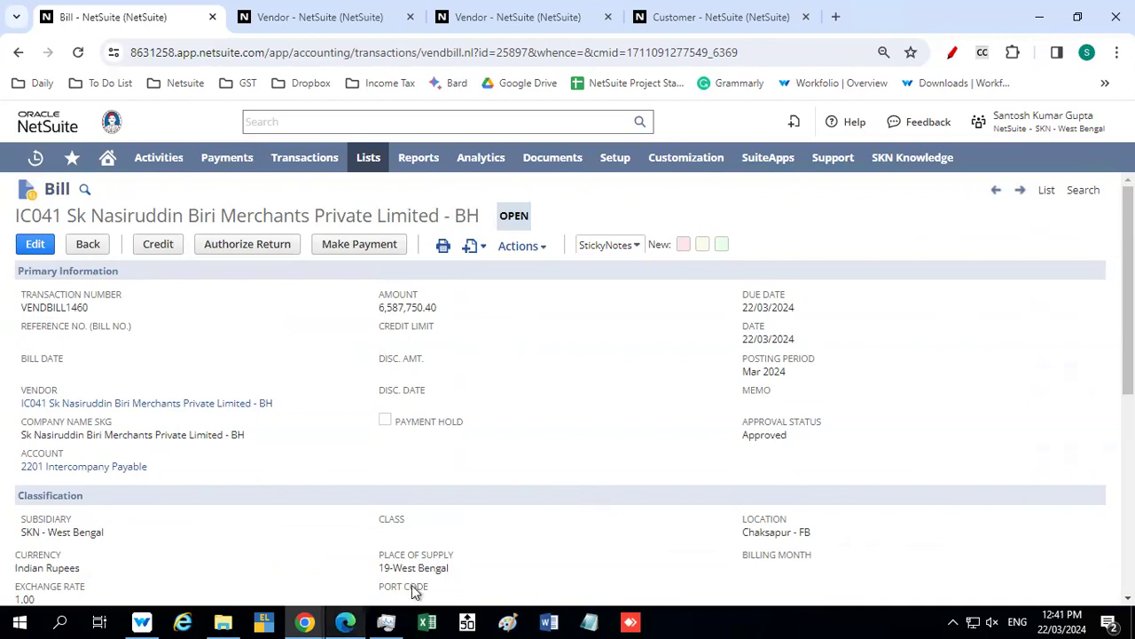
pyautogui.moveTo(789, 4)
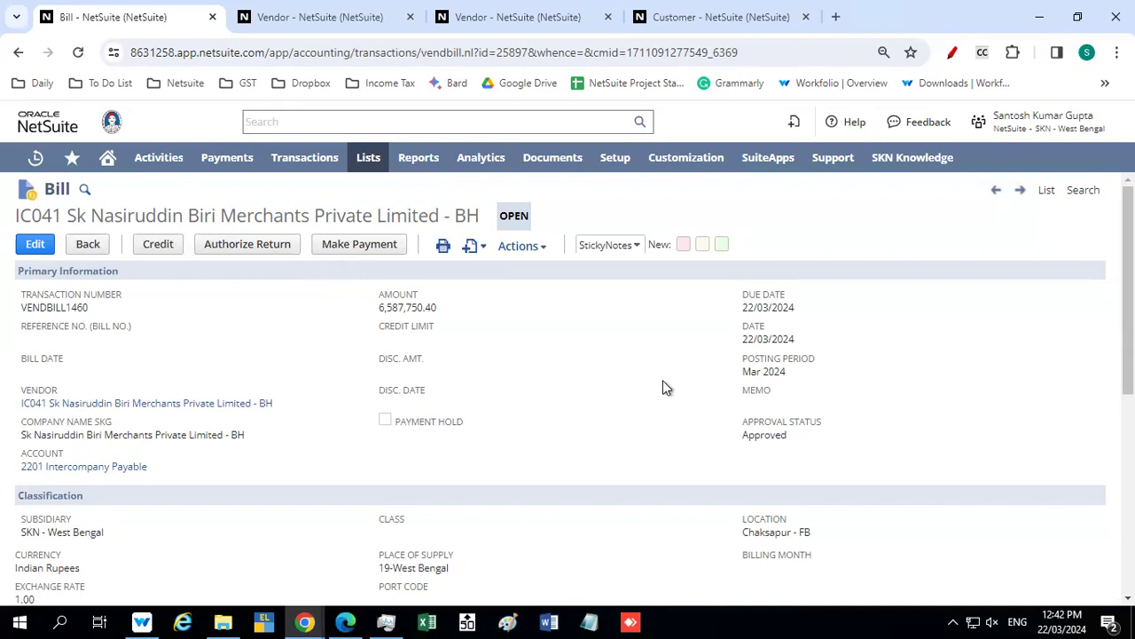
# Check the bill's expenses and items, its related records with payments, and its relationships with contacts
pyautogui.scroll(-4, 662, 389)
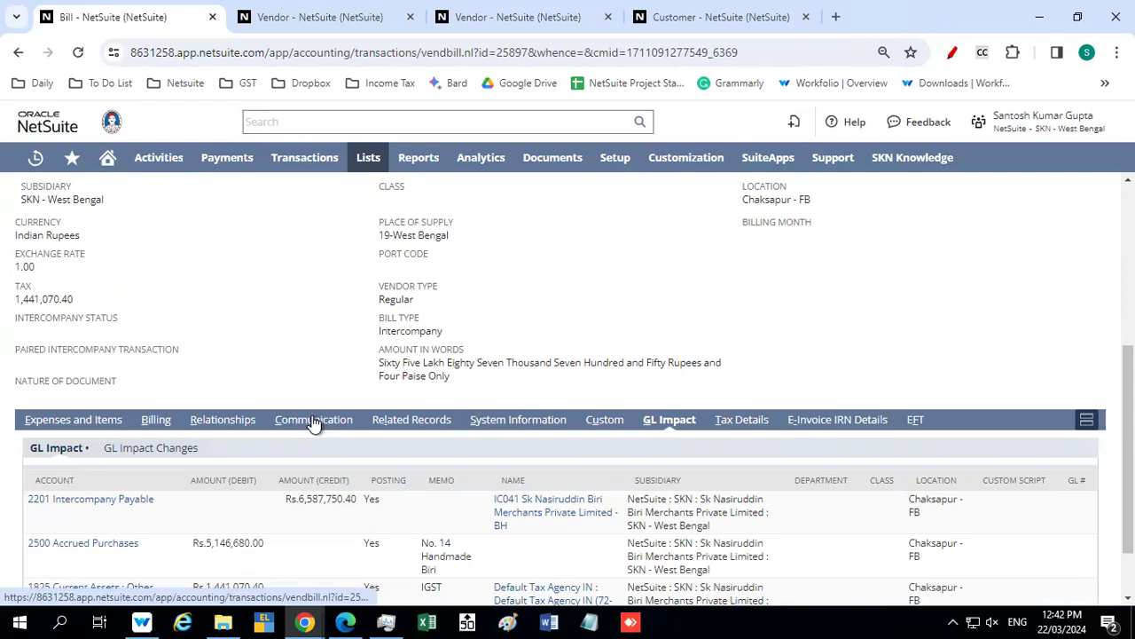
pyautogui.scroll(-1, 5, 401)
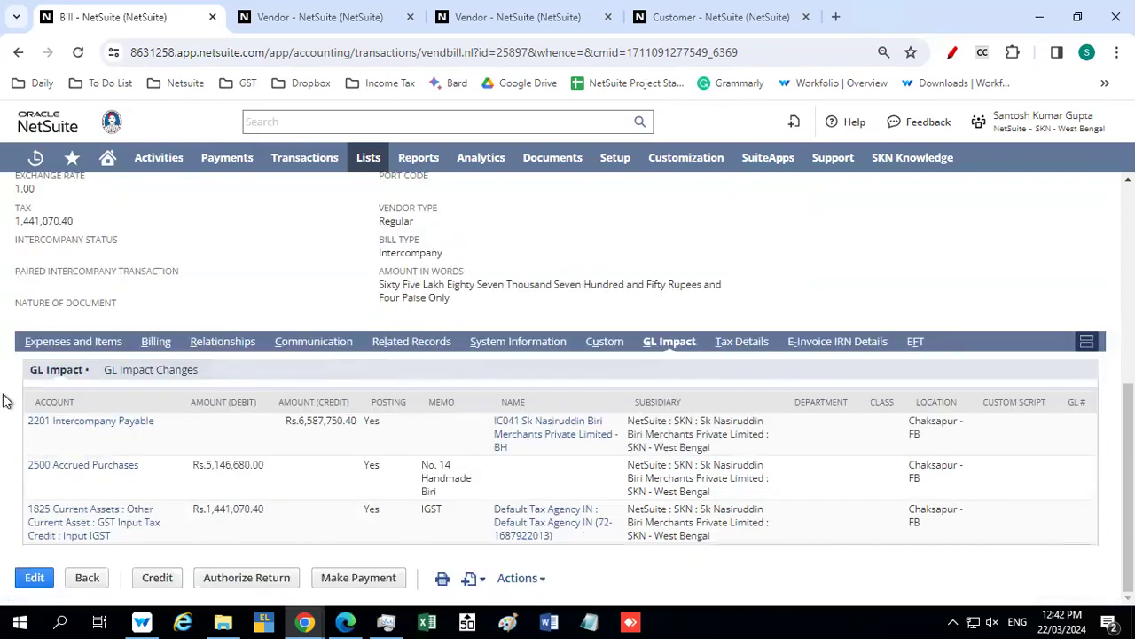
pyautogui.click(46, 345)
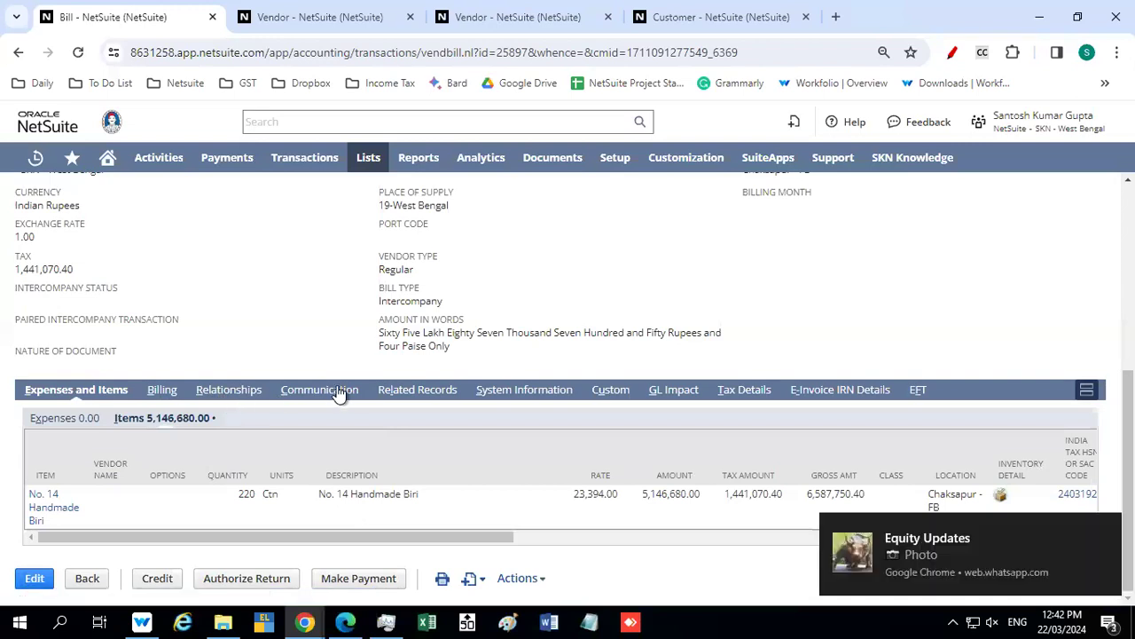
pyautogui.click(404, 391)
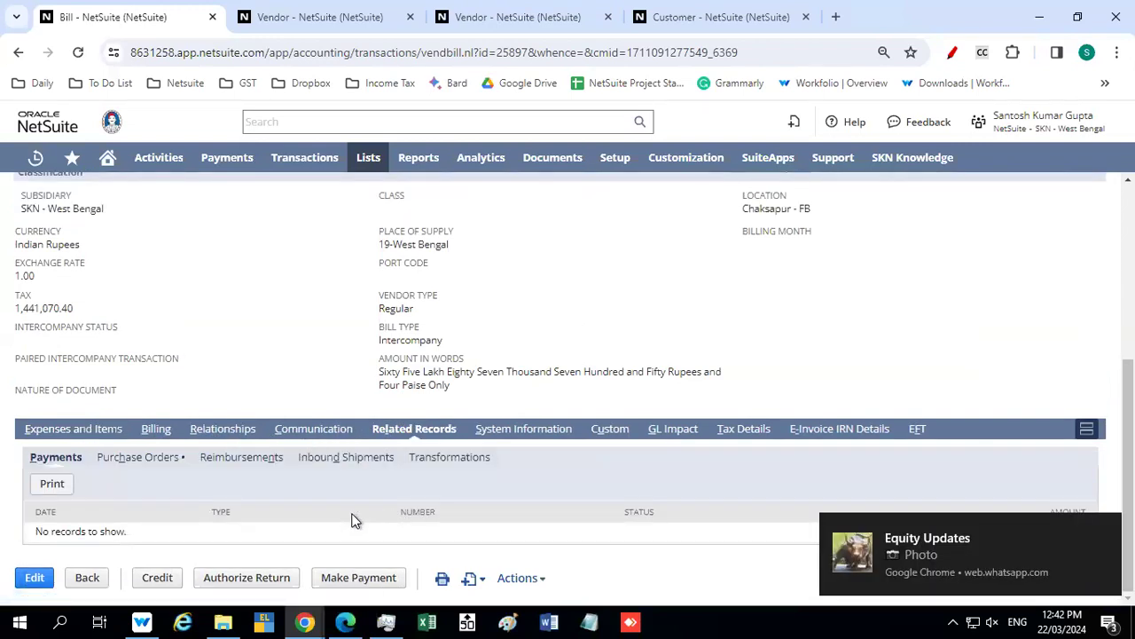
pyautogui.click(213, 435)
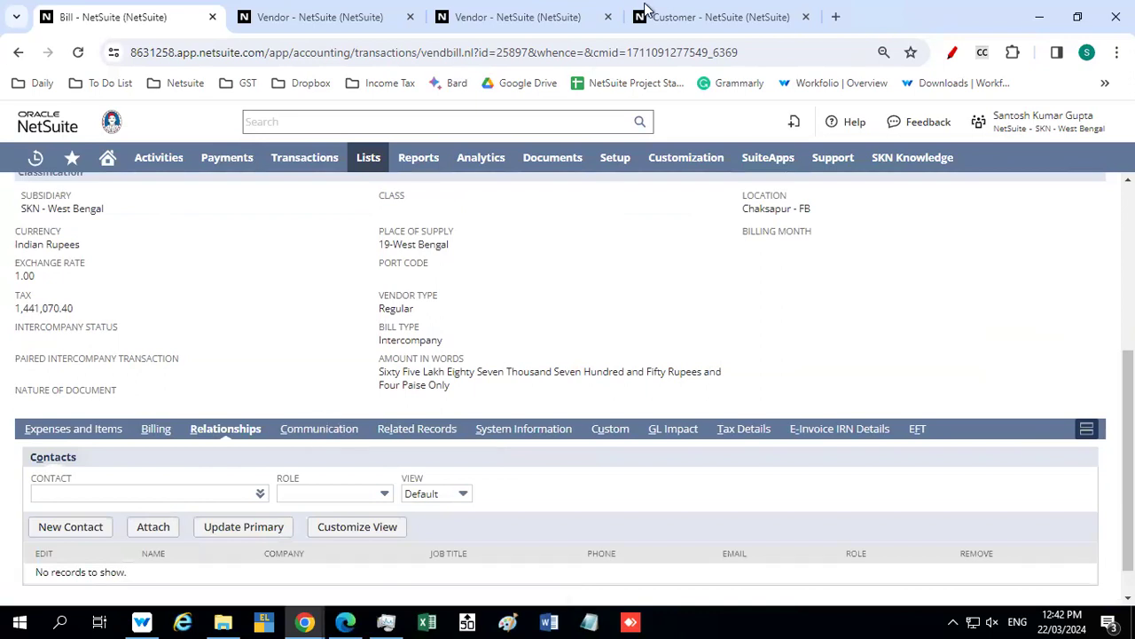
pyautogui.moveTo(644, 5)
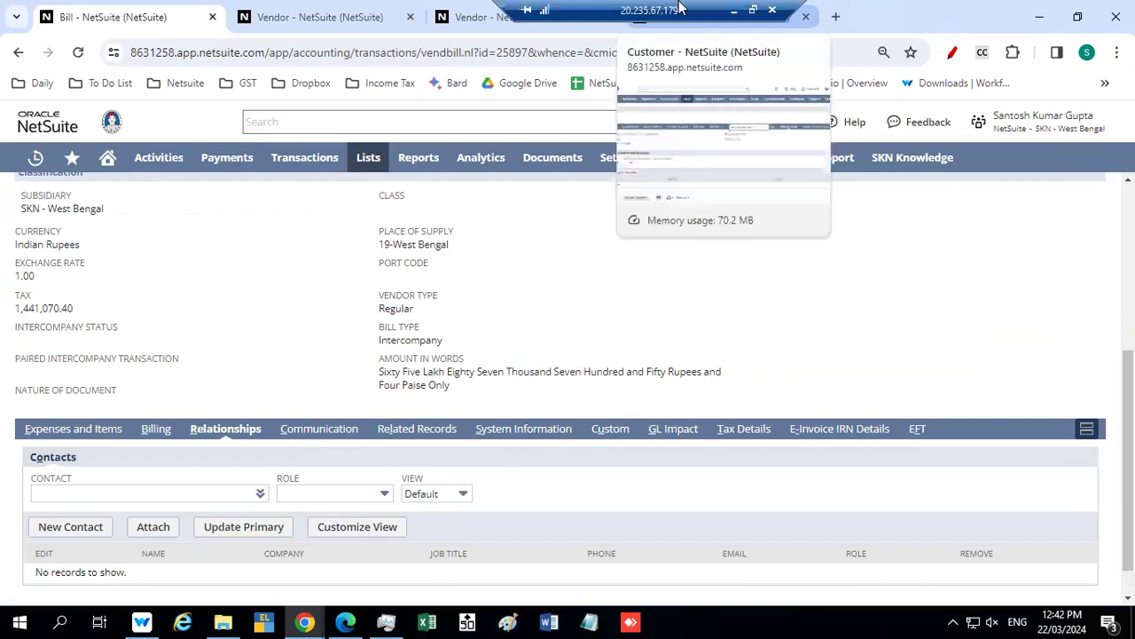